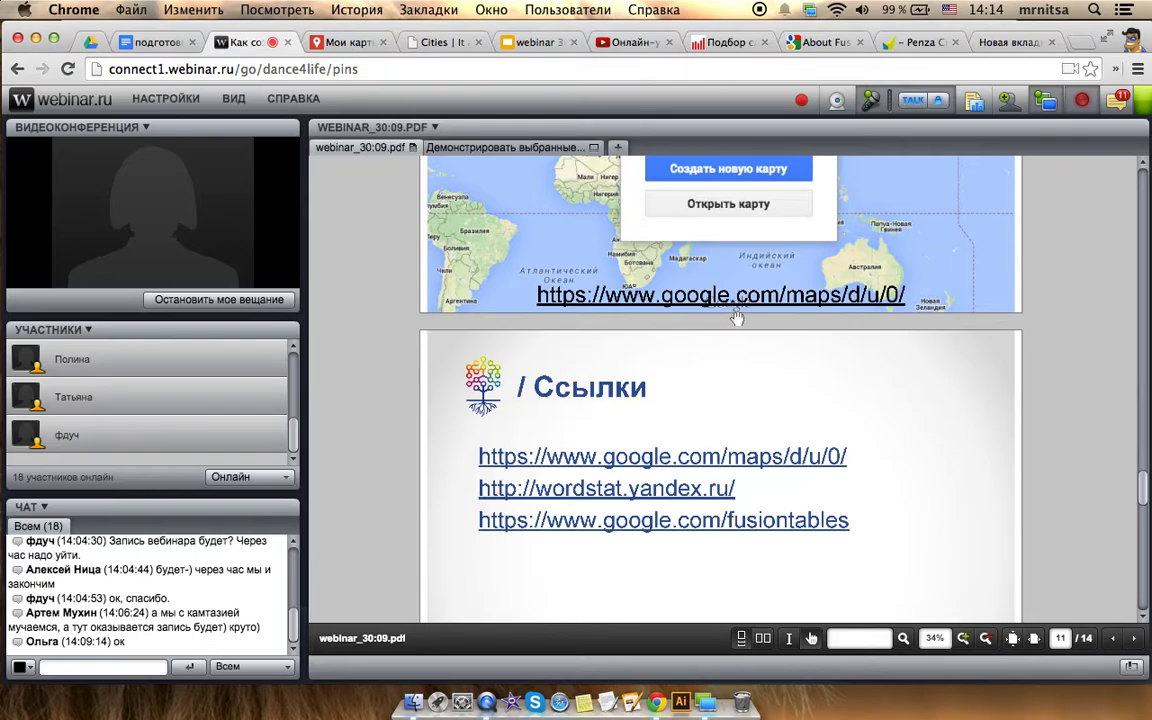
Post the Google My Maps link from the address bar in the webinar chat
scroll(640, 290, "up", 1)
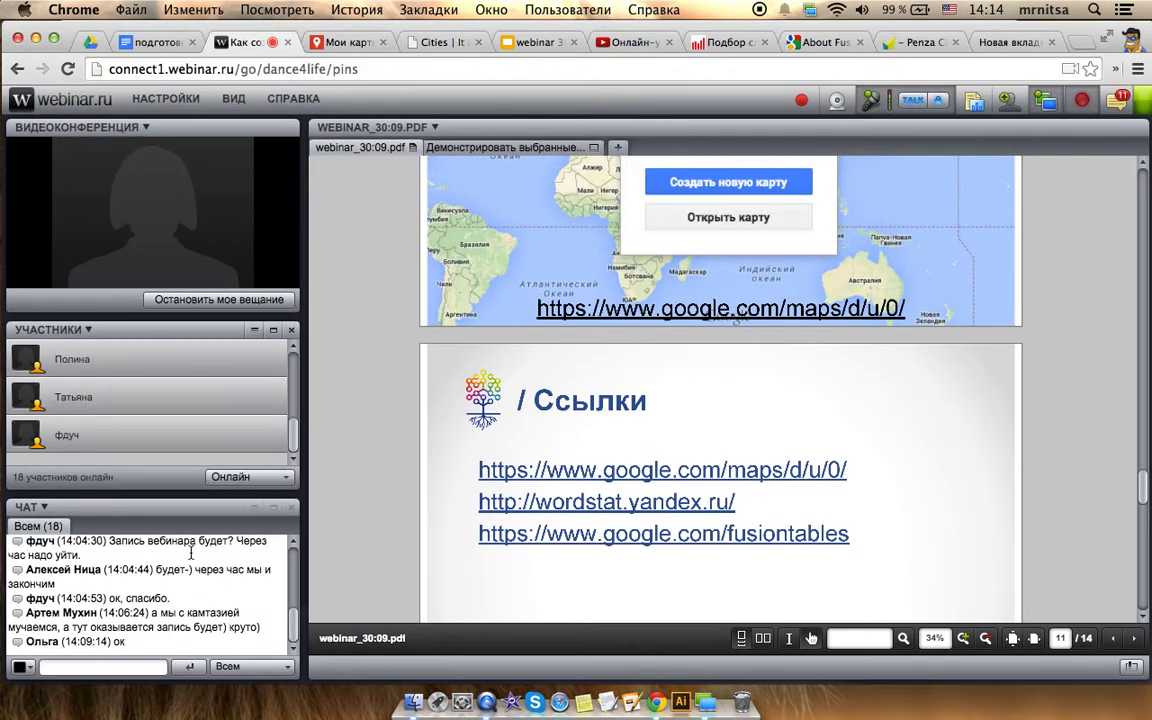
left_click(130, 664)
left_click(338, 42)
key("super+a")
key("super+c")
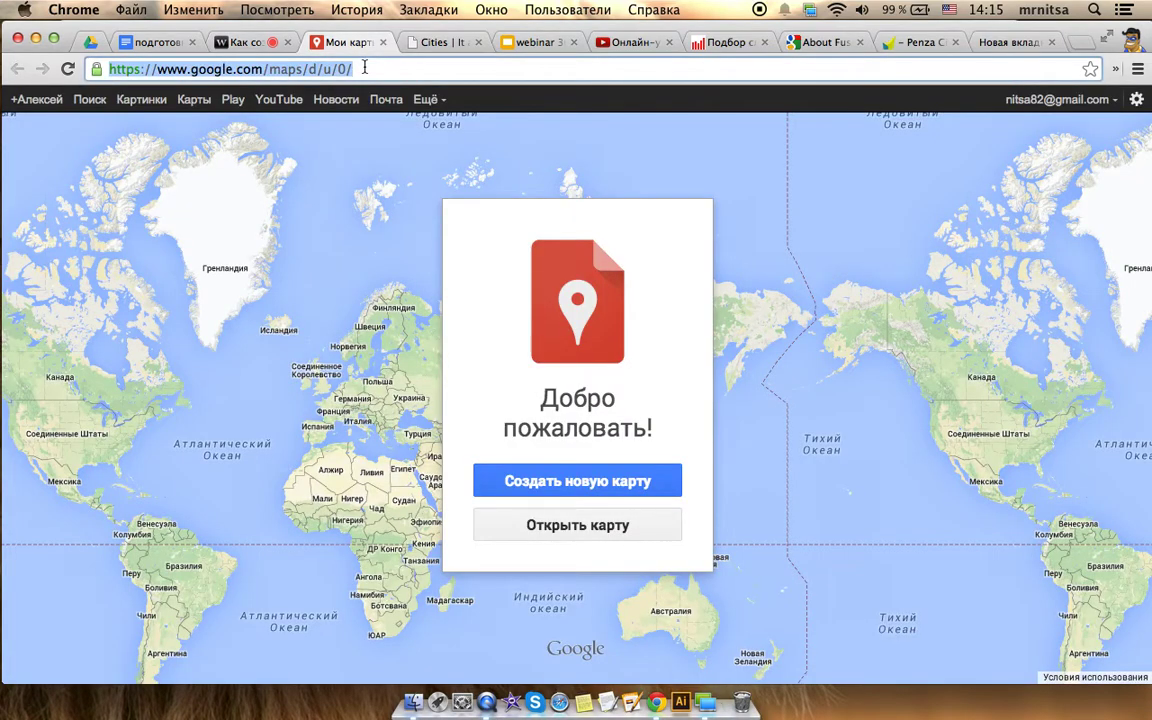
left_click(240, 42)
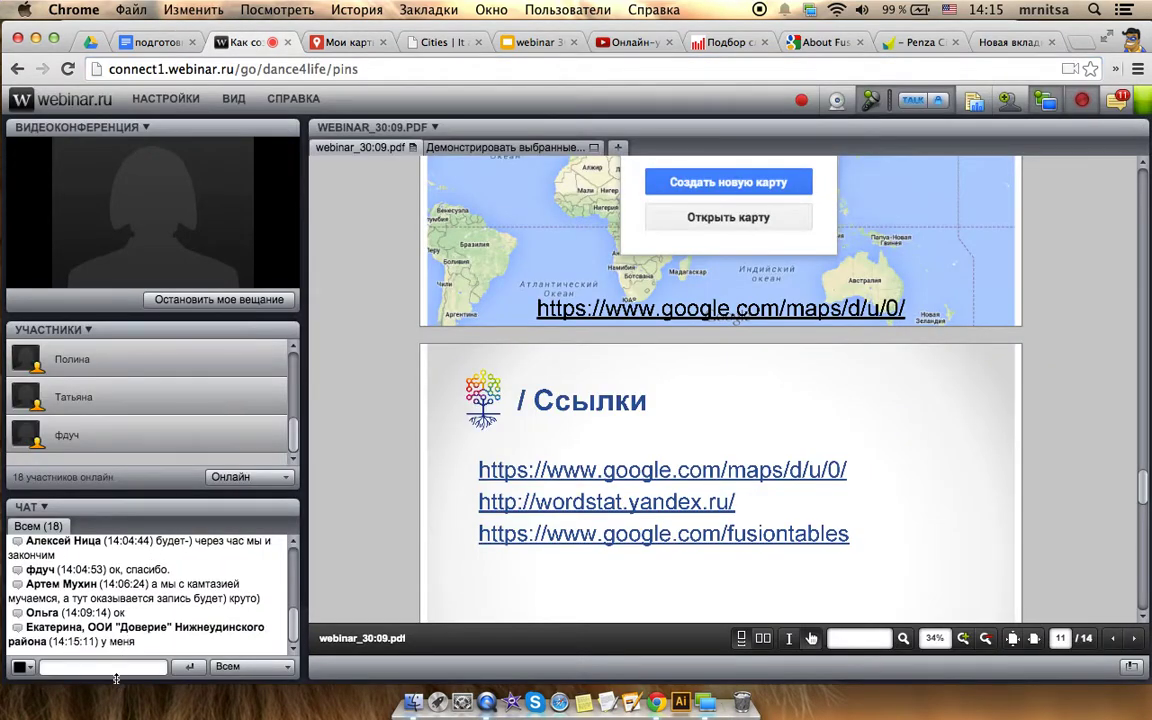
key("super+v")
key("Return")
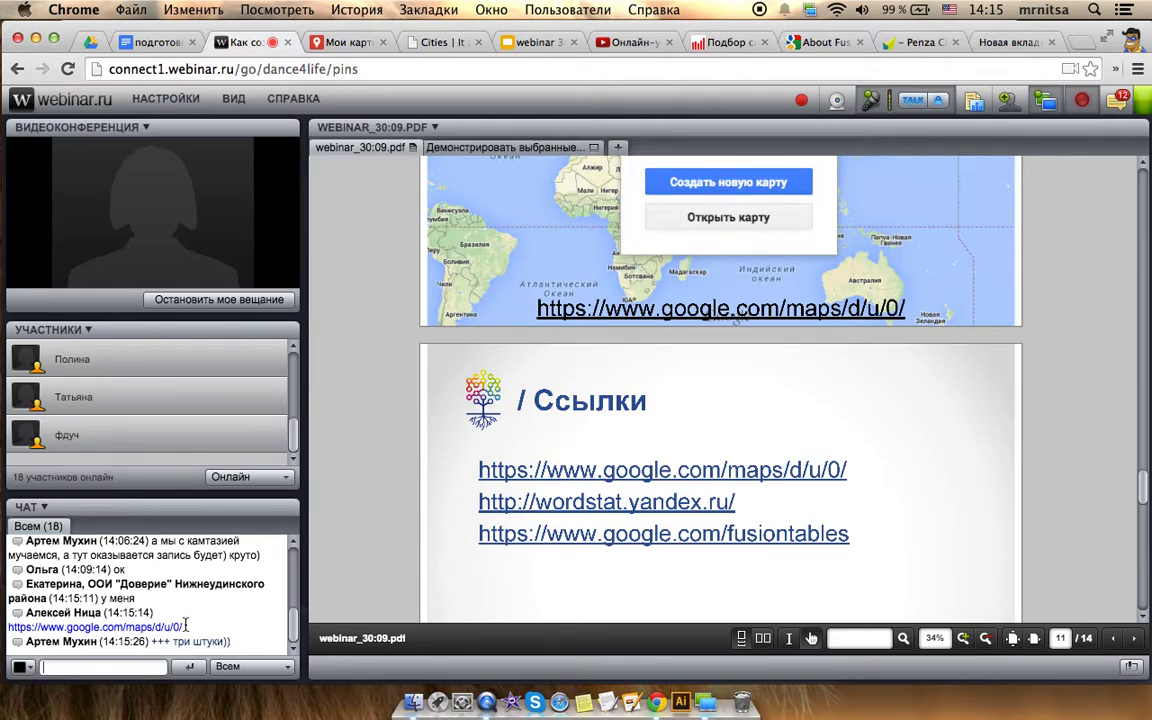
Switch the webinar presentation area to the screen-sharing view
left_click(455, 150)
left_click(350, 43)
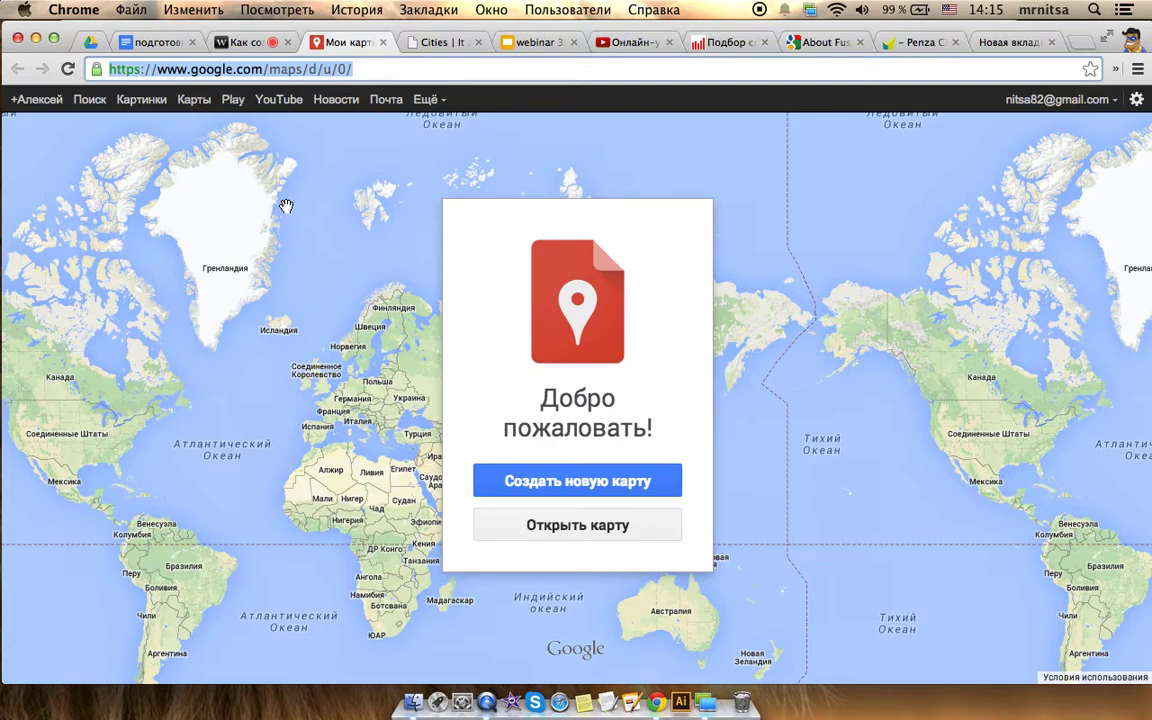
left_click(247, 44)
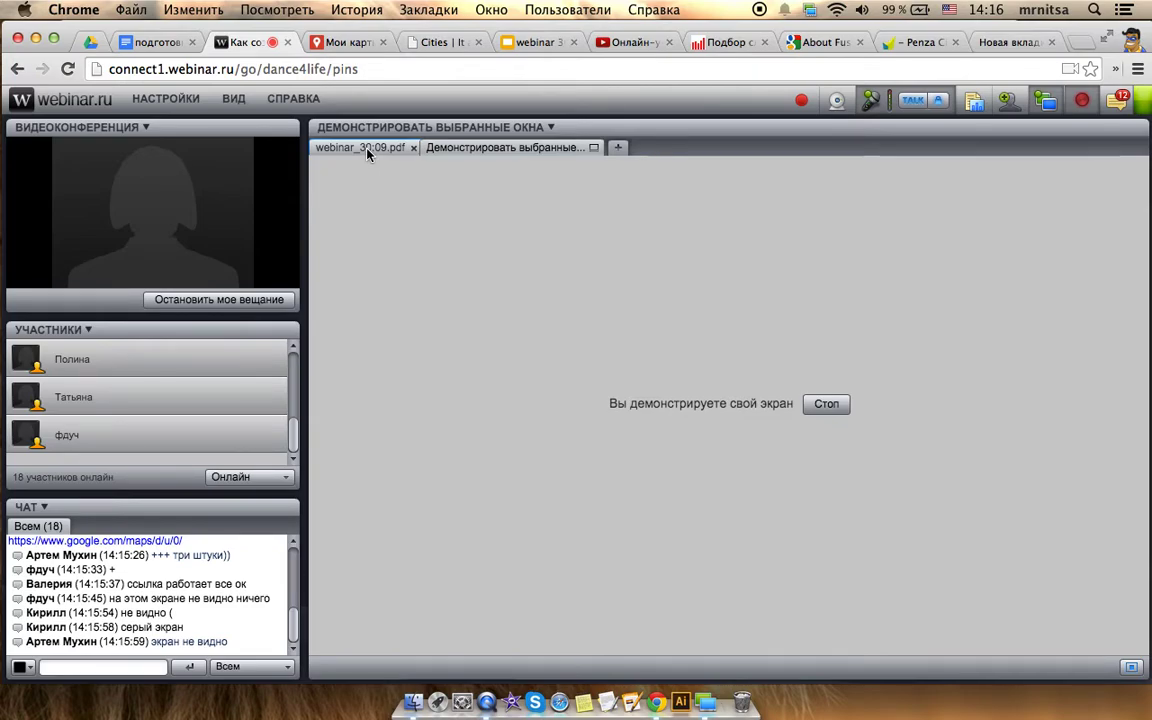
Stop the broken screen share and quit the screen-sharing app
left_click(596, 149)
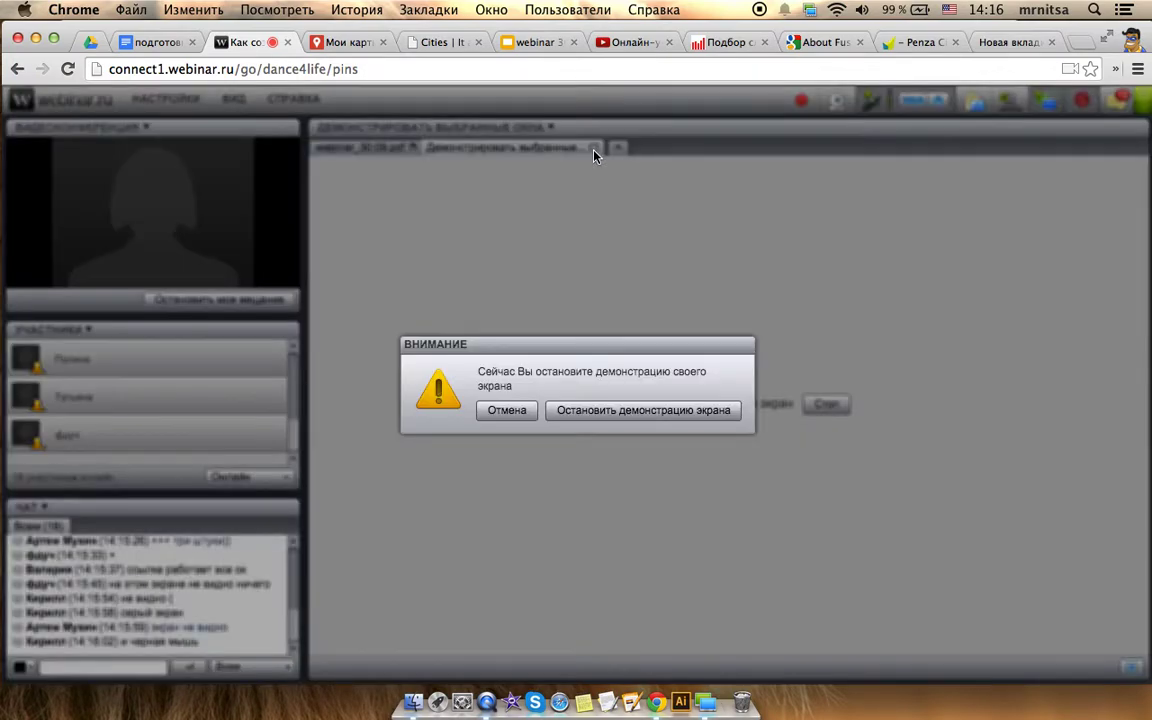
left_click(604, 411)
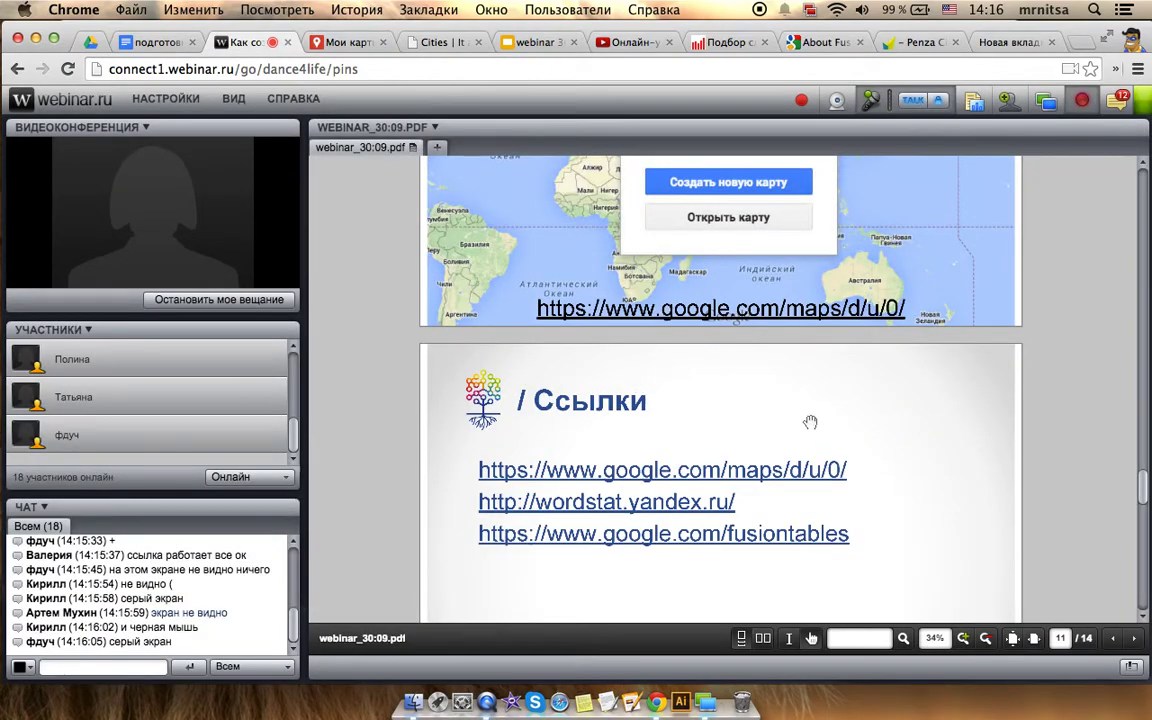
right_click(720, 706)
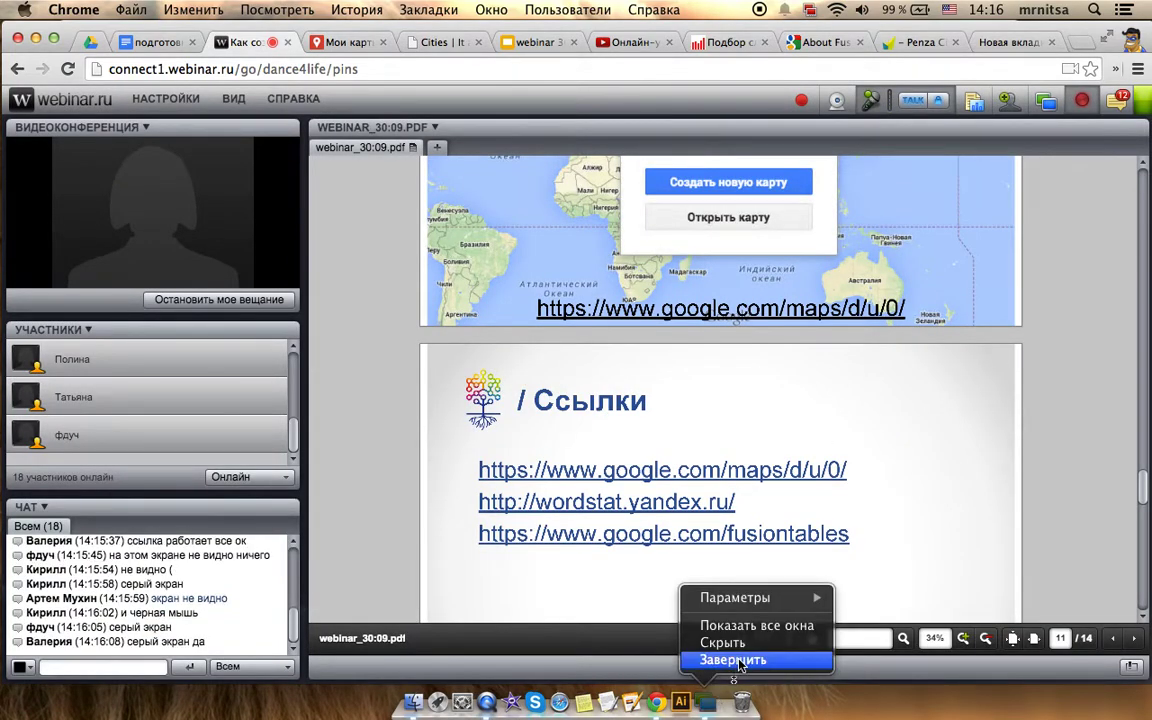
left_click(690, 659)
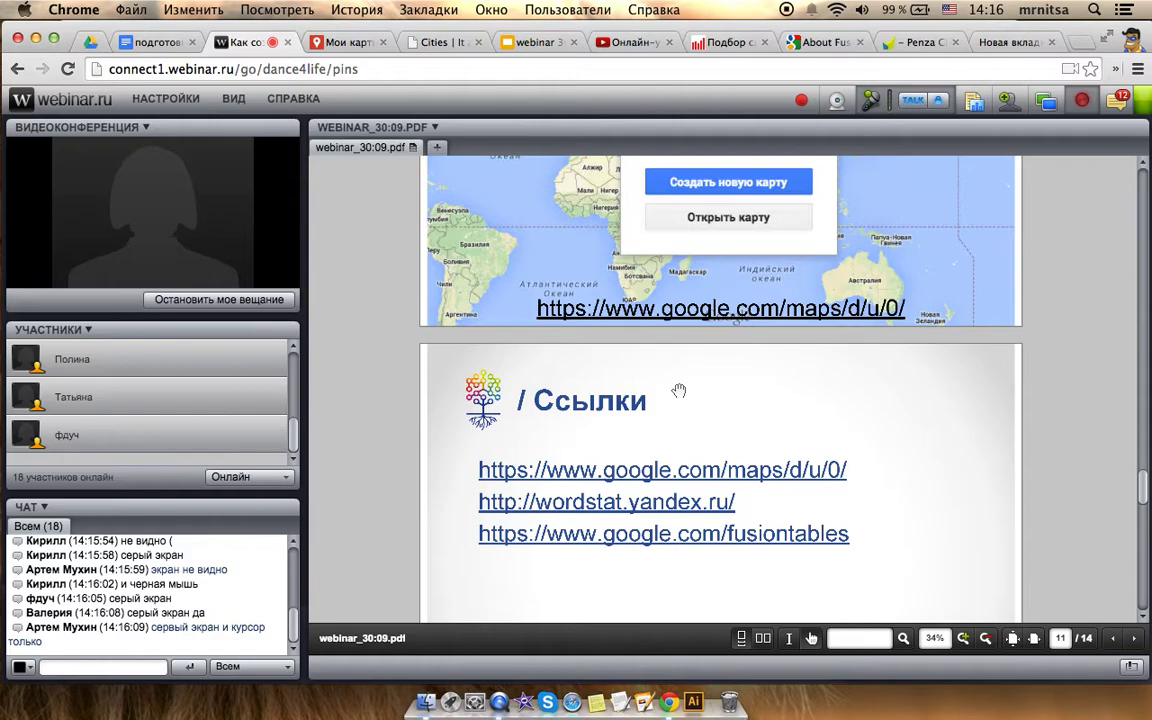
Restart sharing as Демонстрация > Весь экран and bring the My Maps page forward
left_click(436, 147)
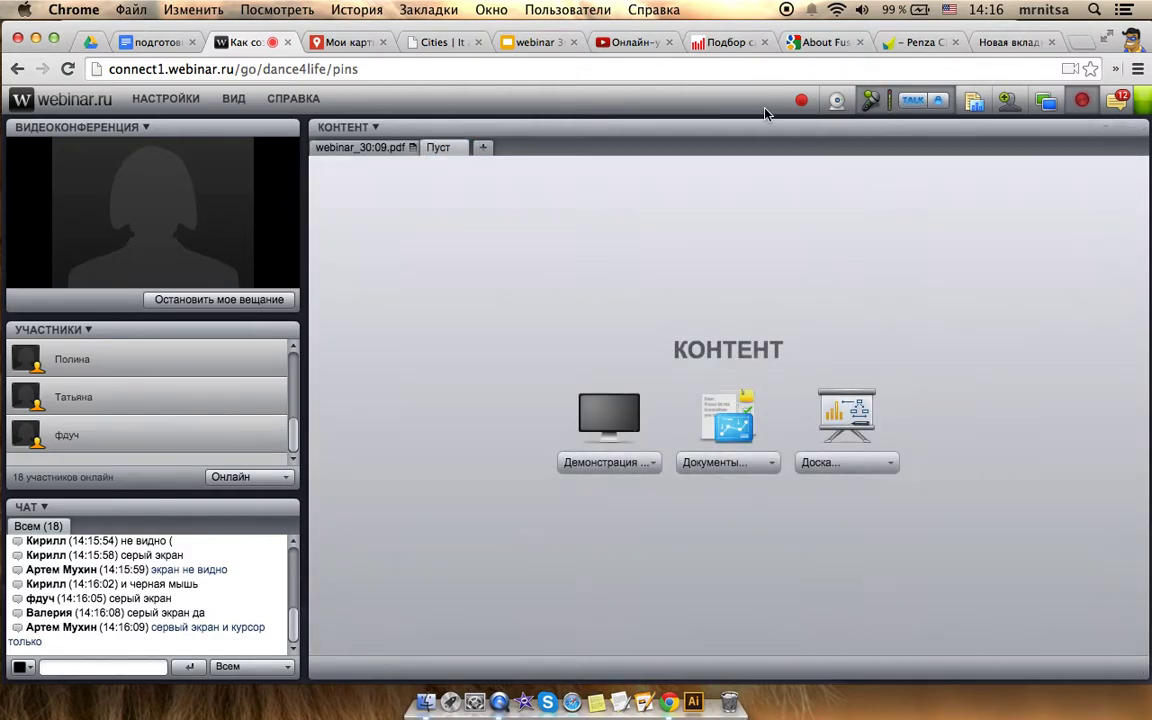
left_click(648, 462)
left_click(656, 486)
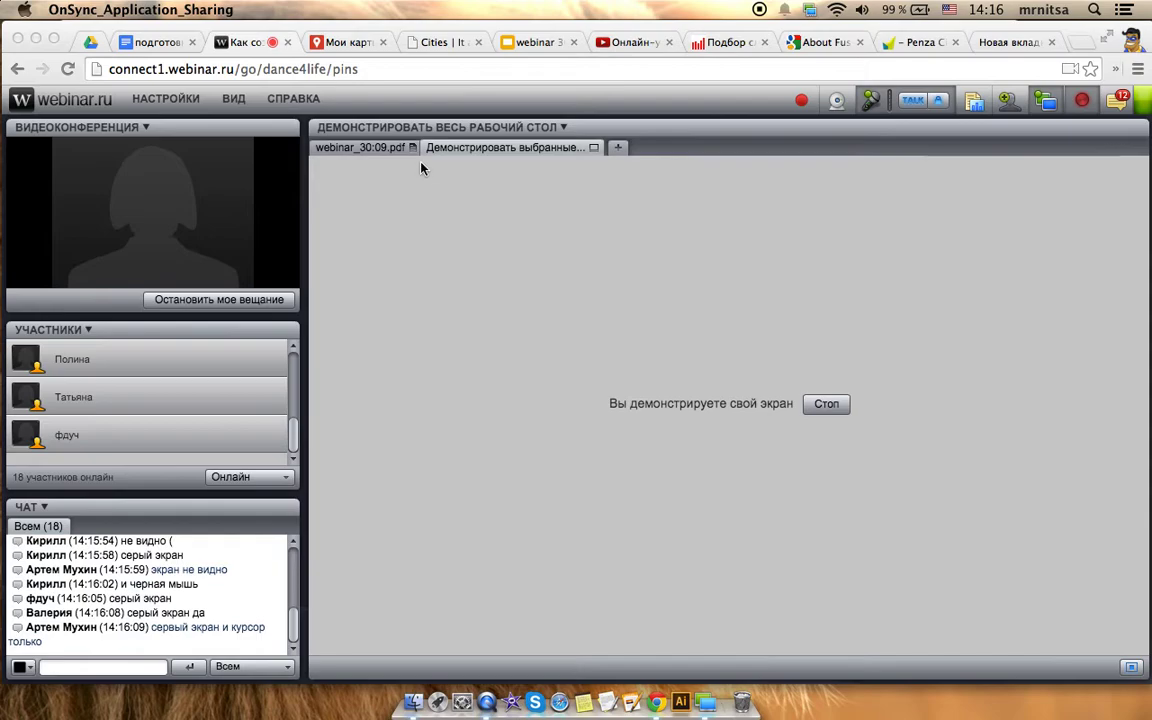
left_click(338, 42)
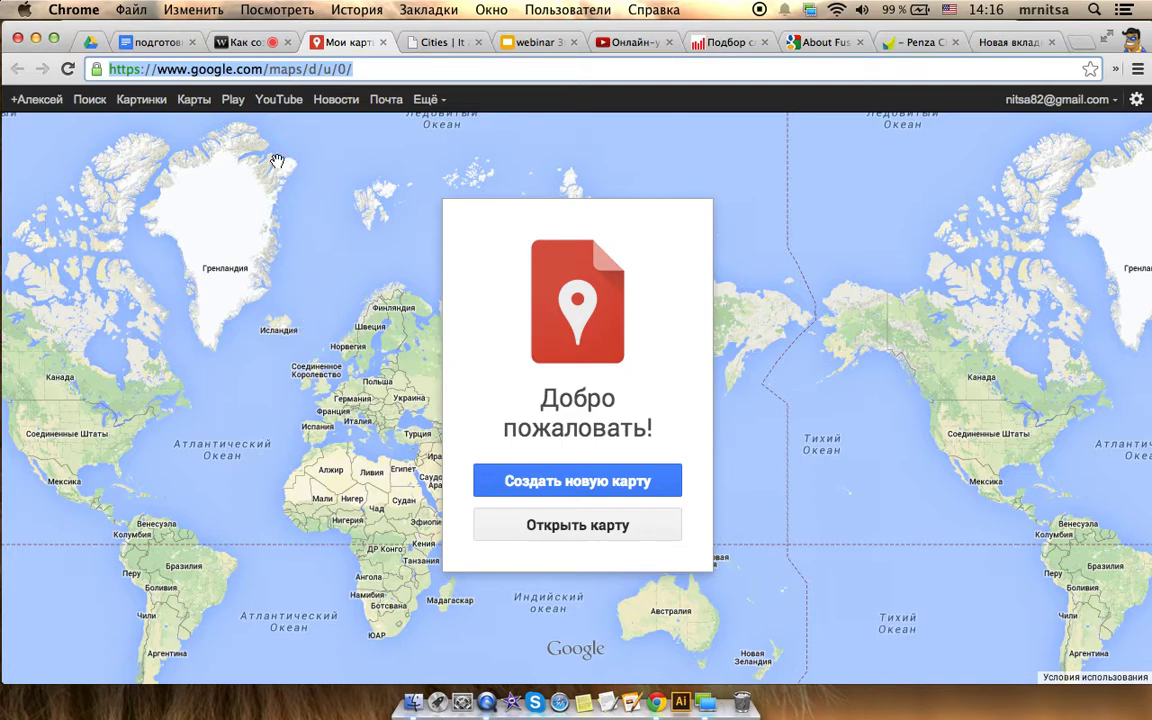
Create a new untitled map via Создать новую карту, then open the Cities blog post
left_click(249, 45)
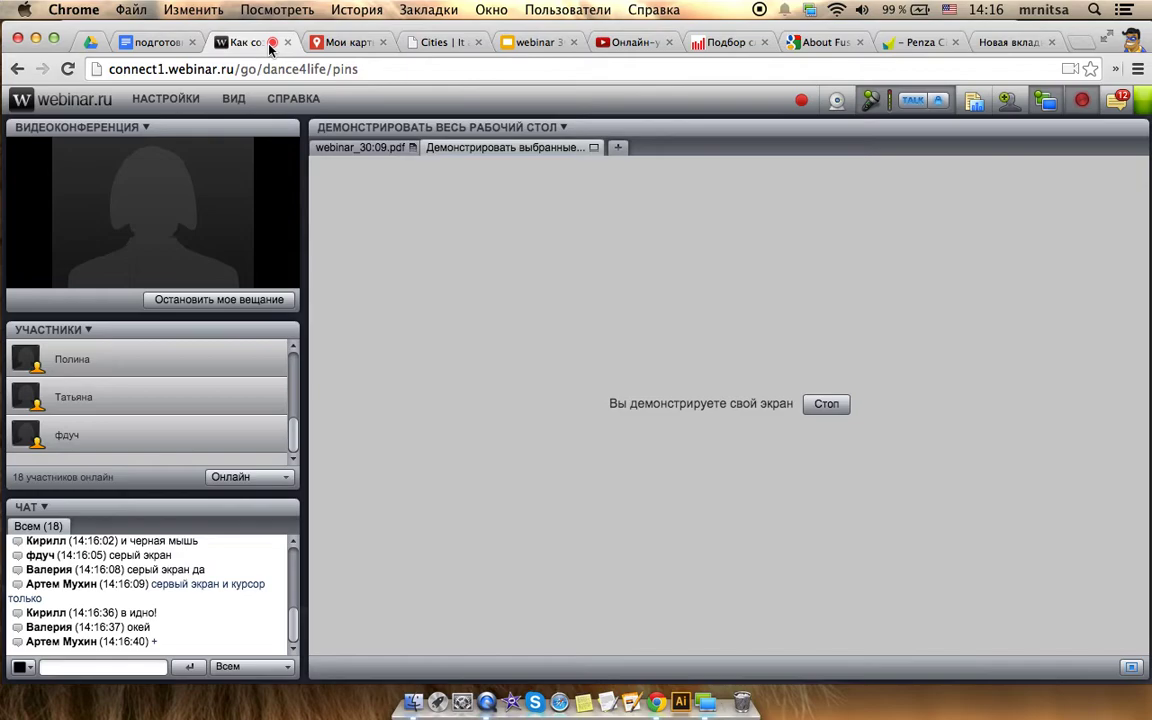
left_click(351, 46)
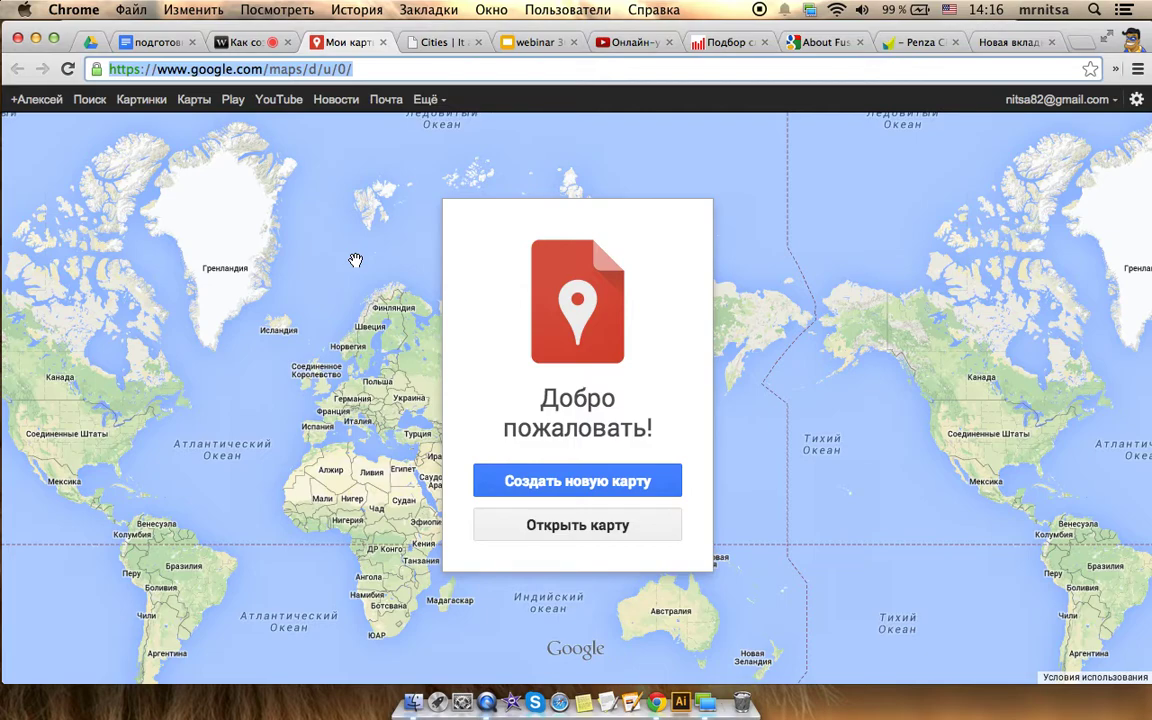
left_click(1137, 100)
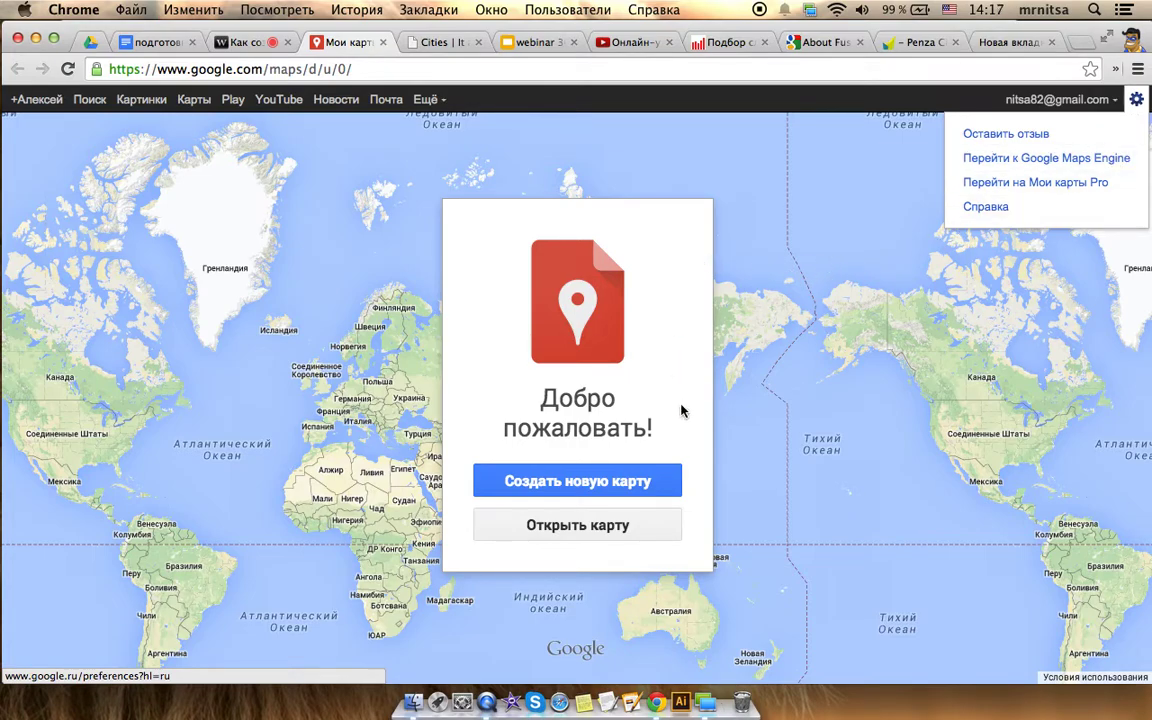
left_click(556, 478)
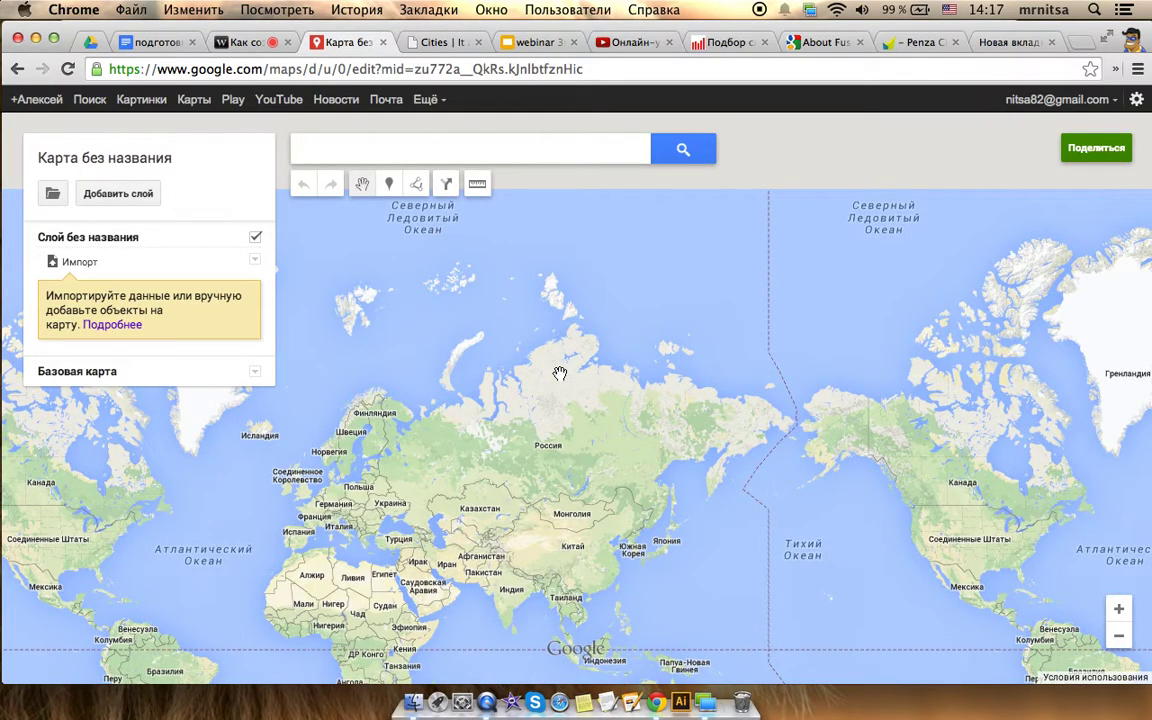
left_click(405, 40)
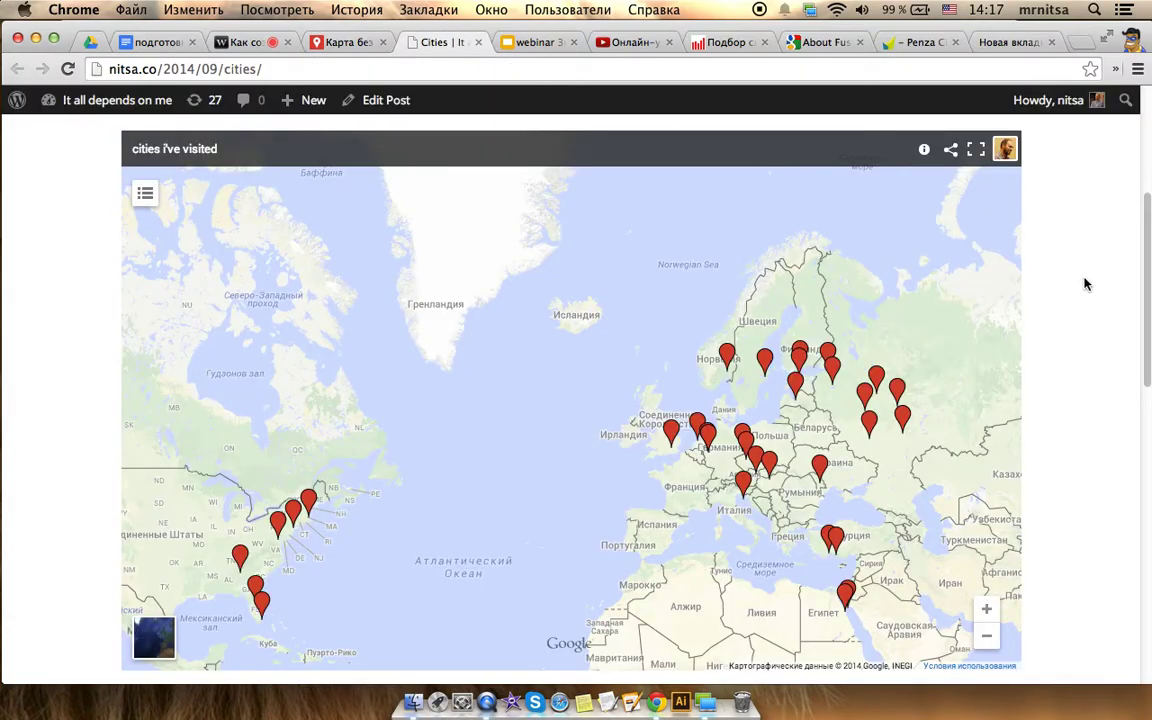
Zoom out the embedded cities map, show its legend, and toggle ПУТЕШЕСТВИЯ off and on
left_click(989, 642)
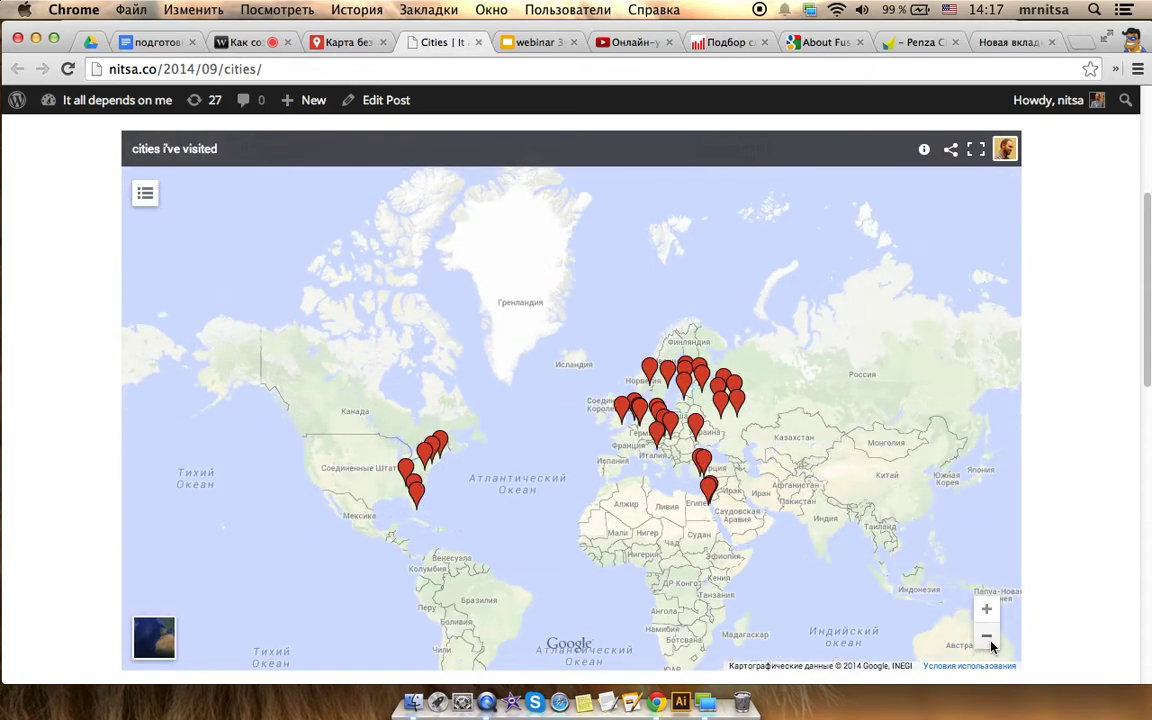
left_click_drag(743, 507, 753, 477)
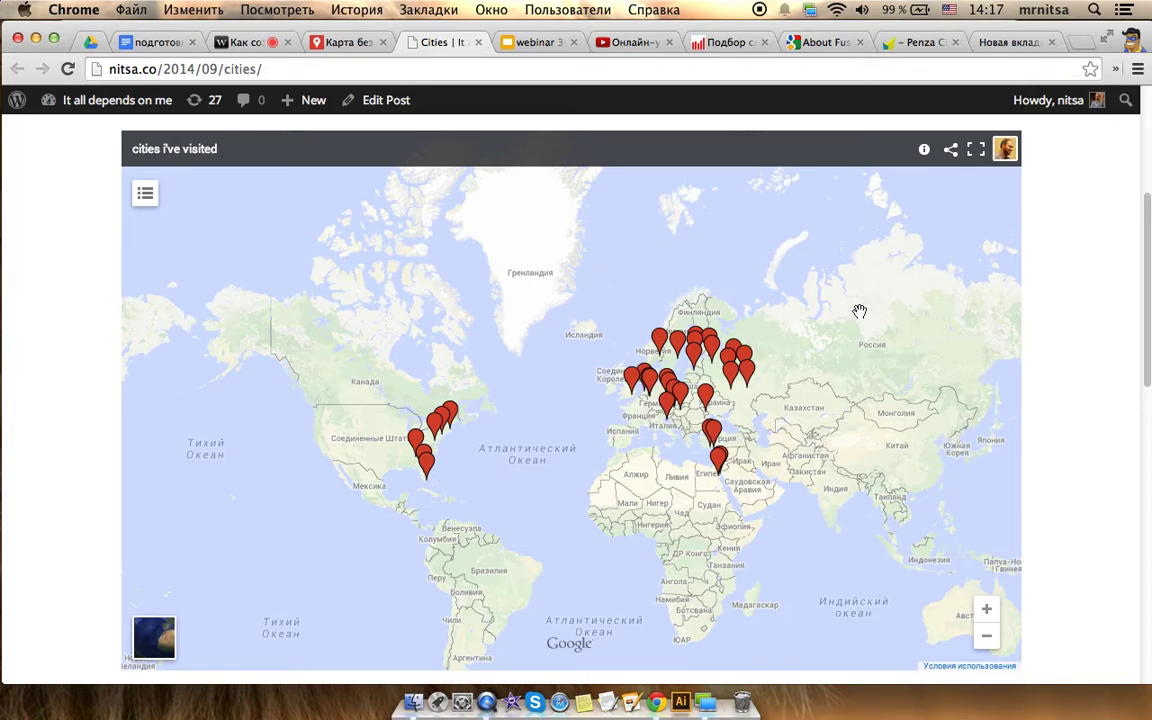
left_click(145, 193)
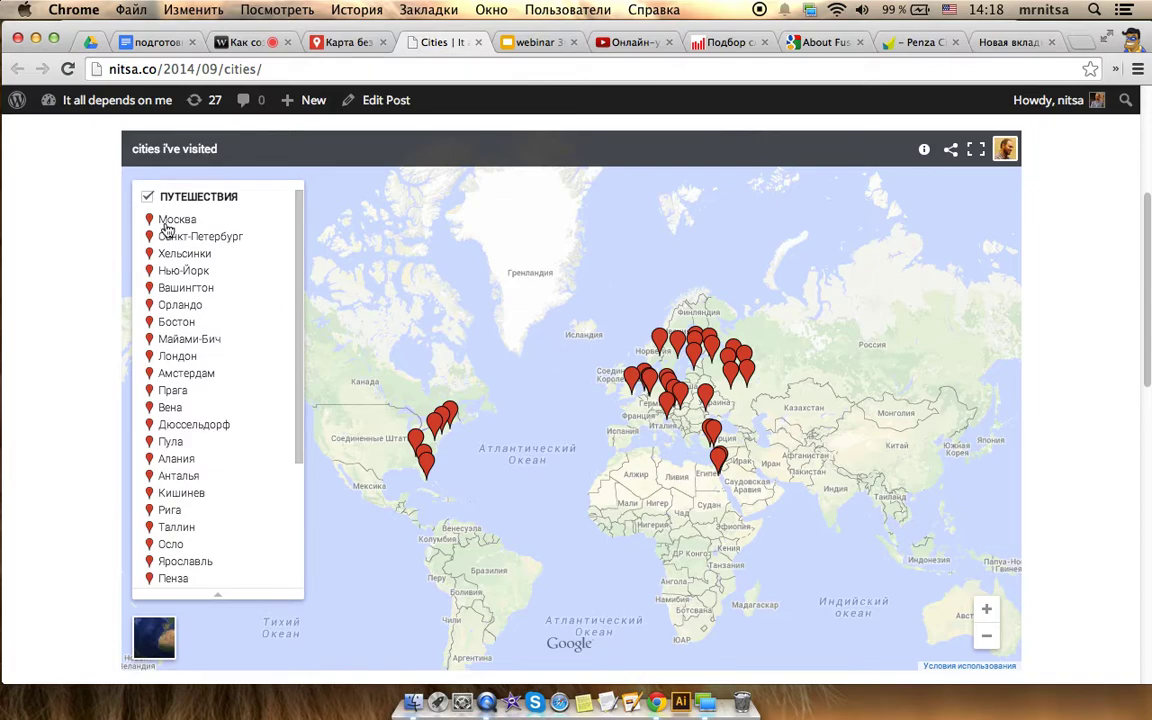
left_click(148, 200)
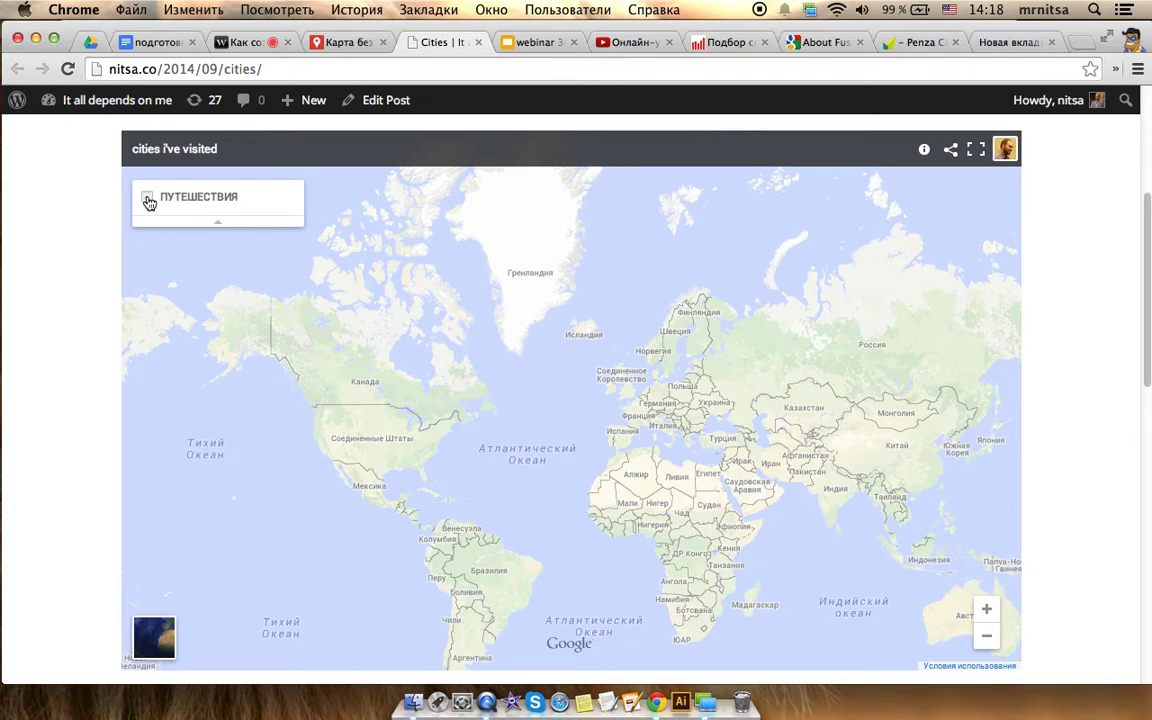
left_click(148, 200)
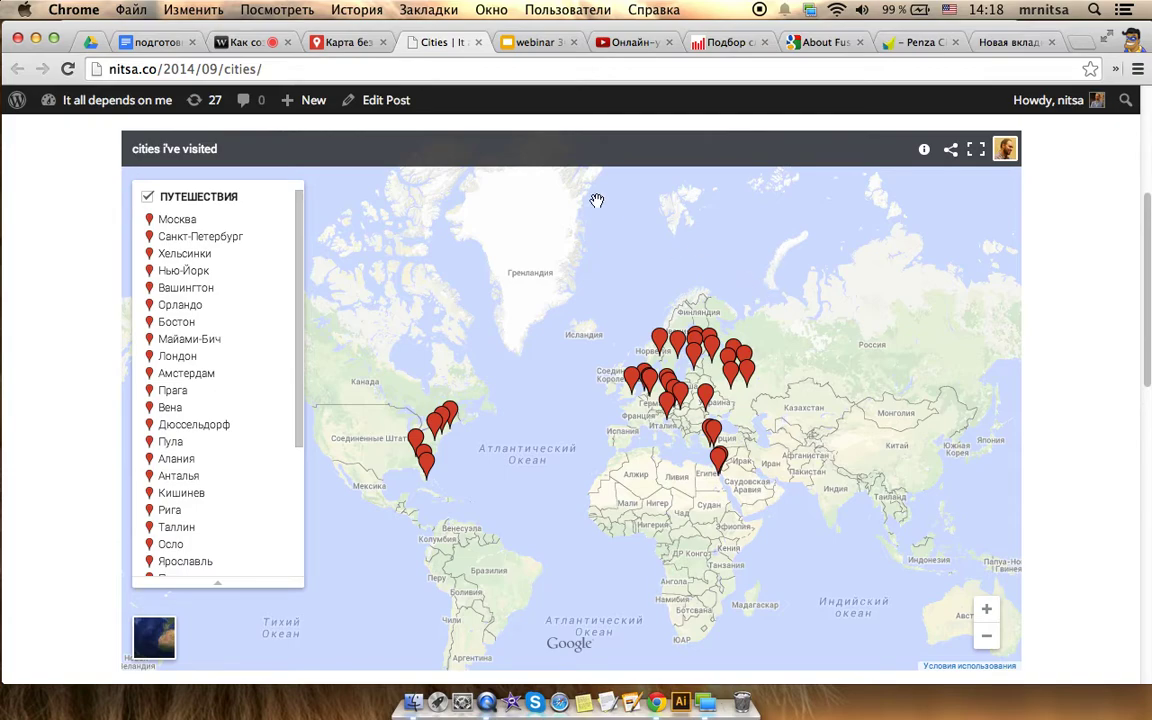
left_click(230, 43)
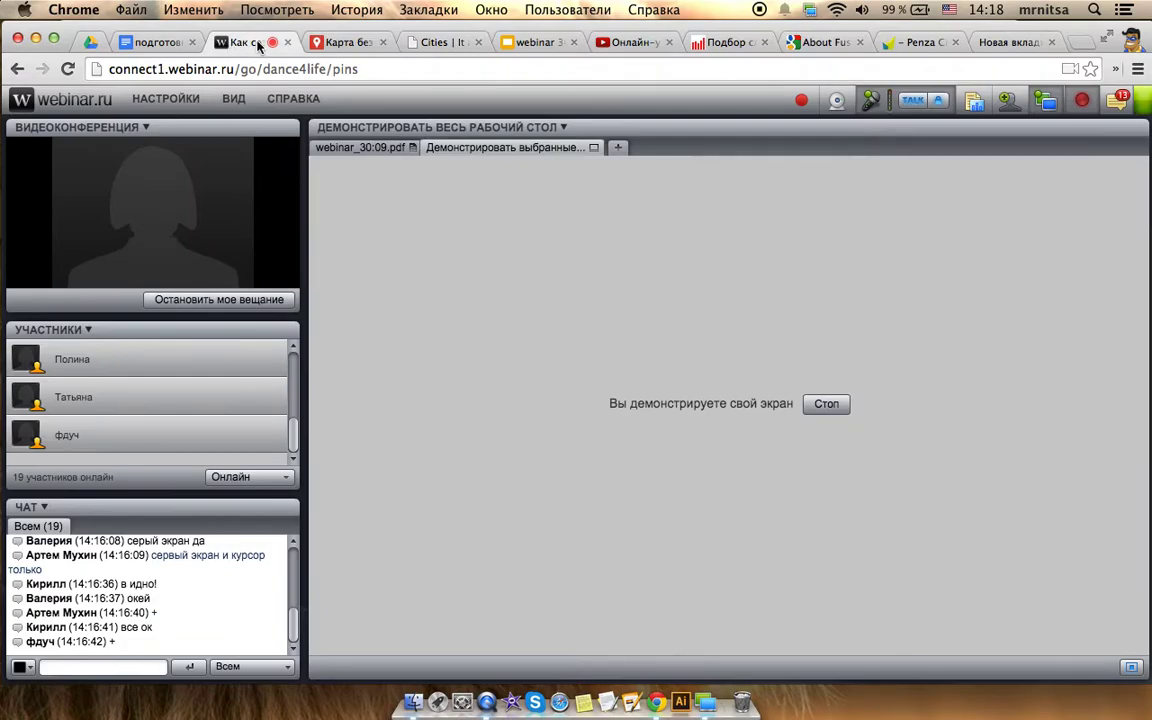
Compare the Cities map with 'Карта без названия', ending on the untitled map's Базовая карта
left_click(336, 43)
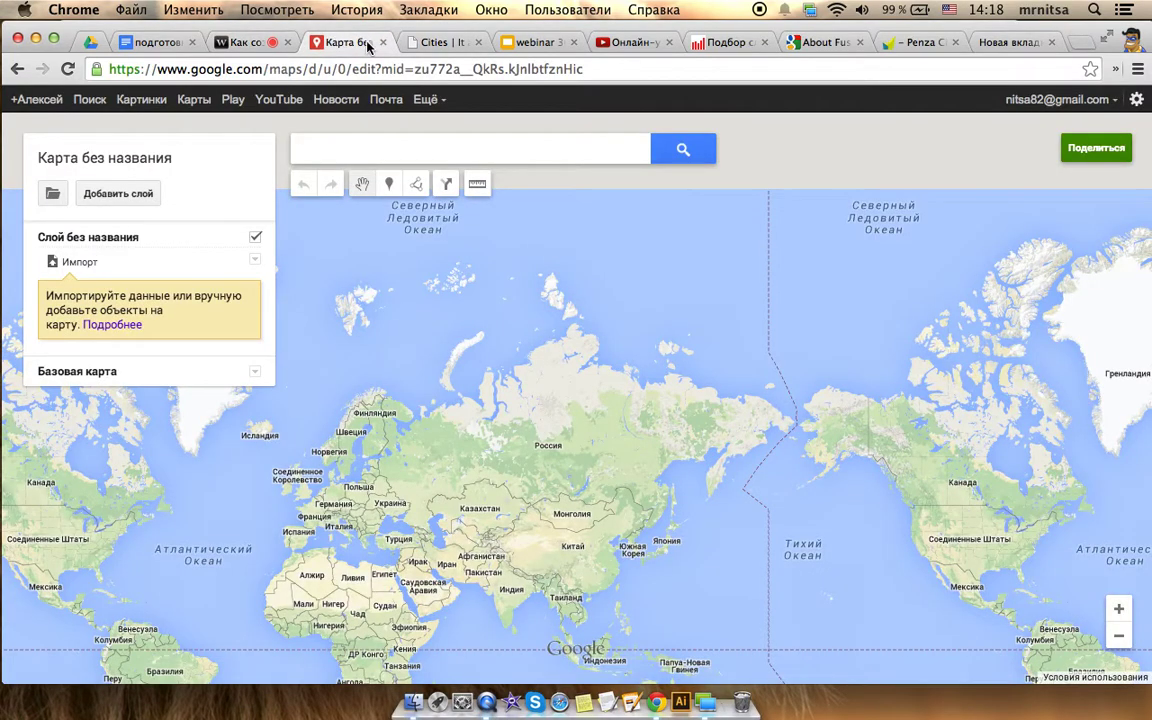
left_click(440, 42)
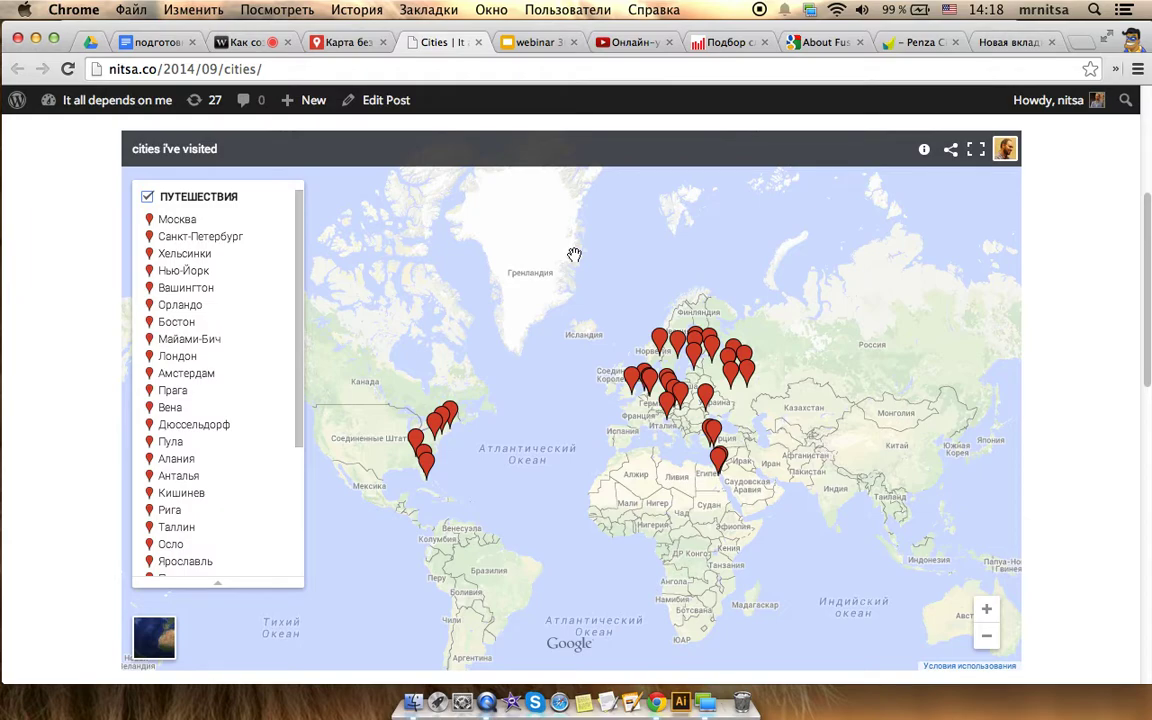
left_click(320, 42)
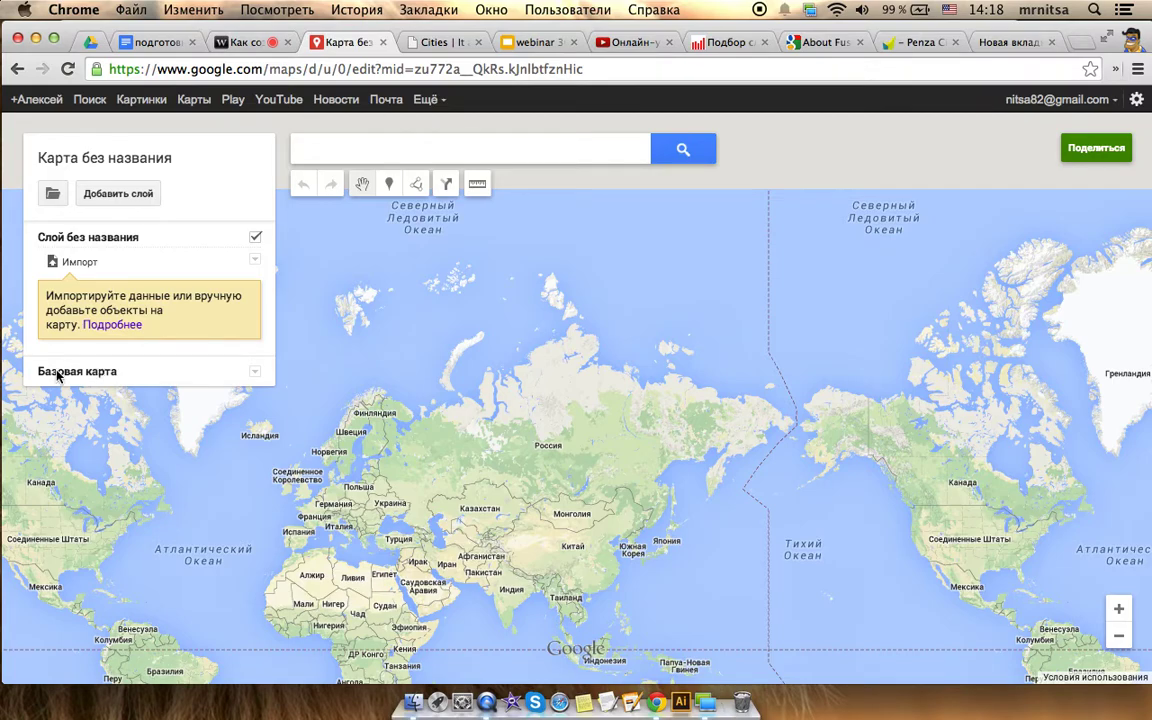
left_click_drag(38, 371, 134, 378)
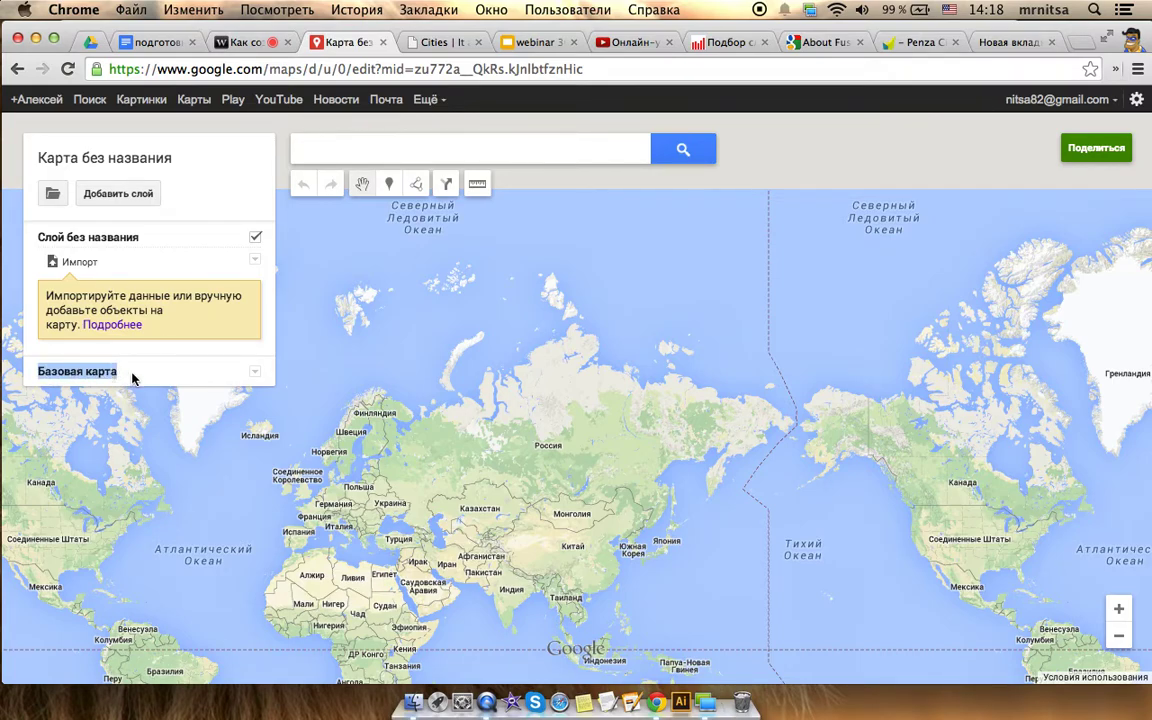
Cycle the base map through satellite, terrain, beige, pale and dark styles, ending on Карта
left_click(256, 372)
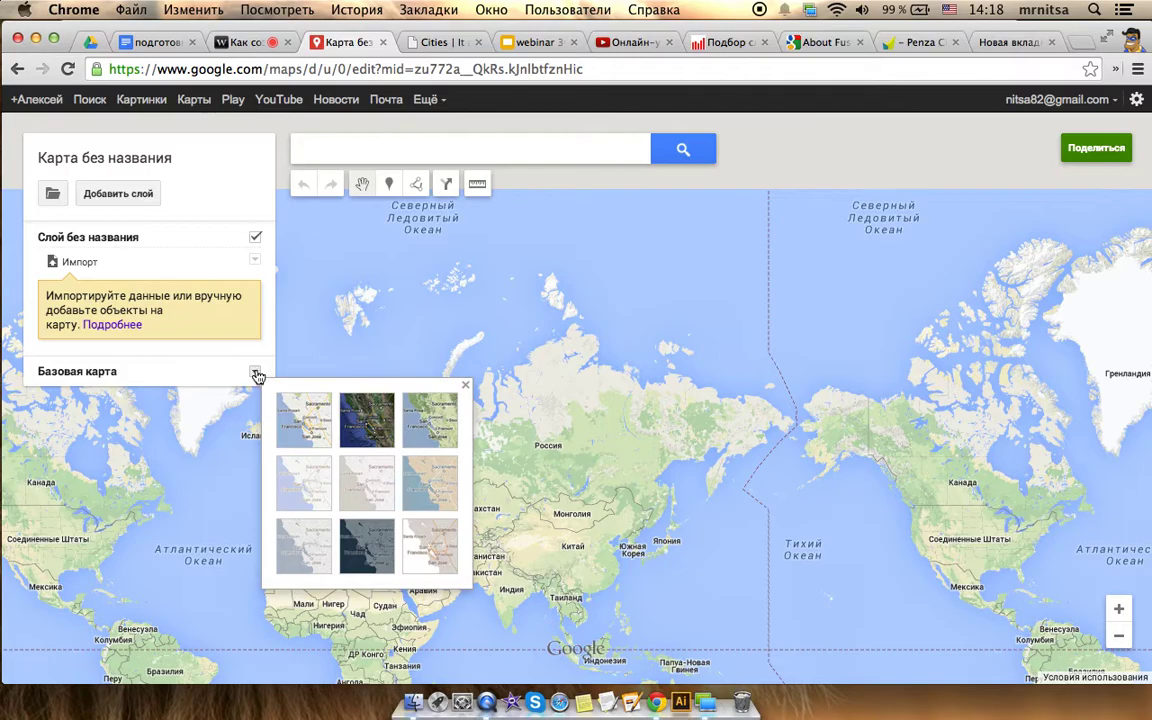
left_click(362, 420)
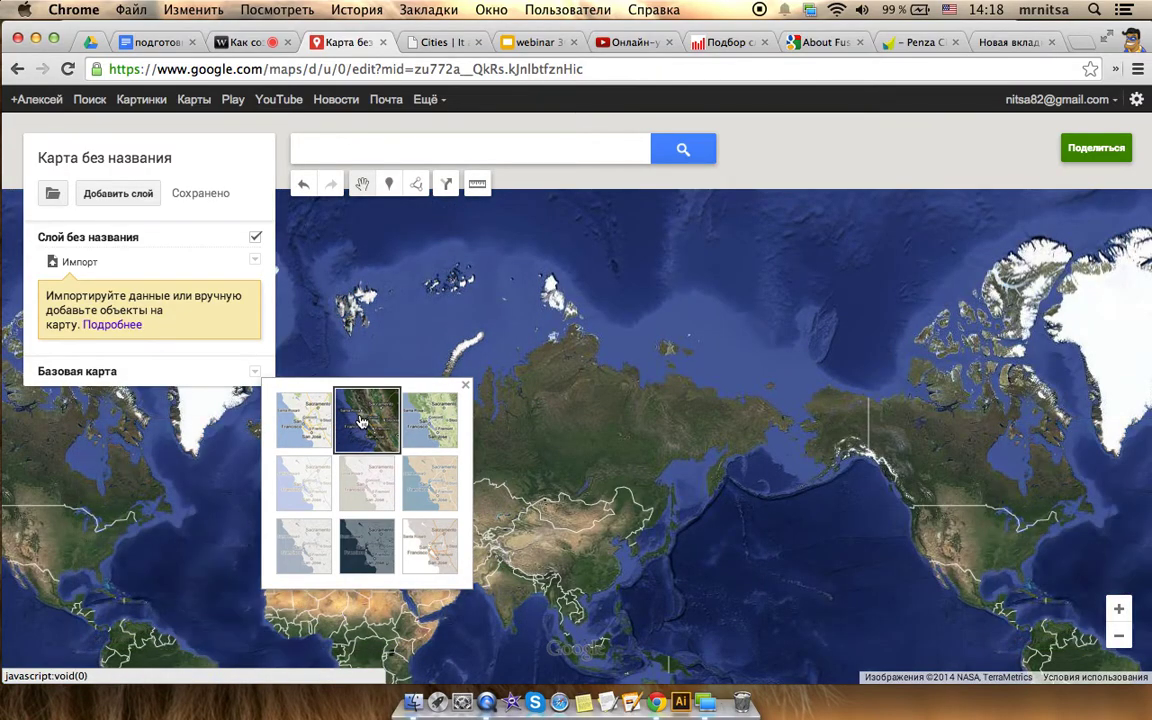
left_click(427, 418)
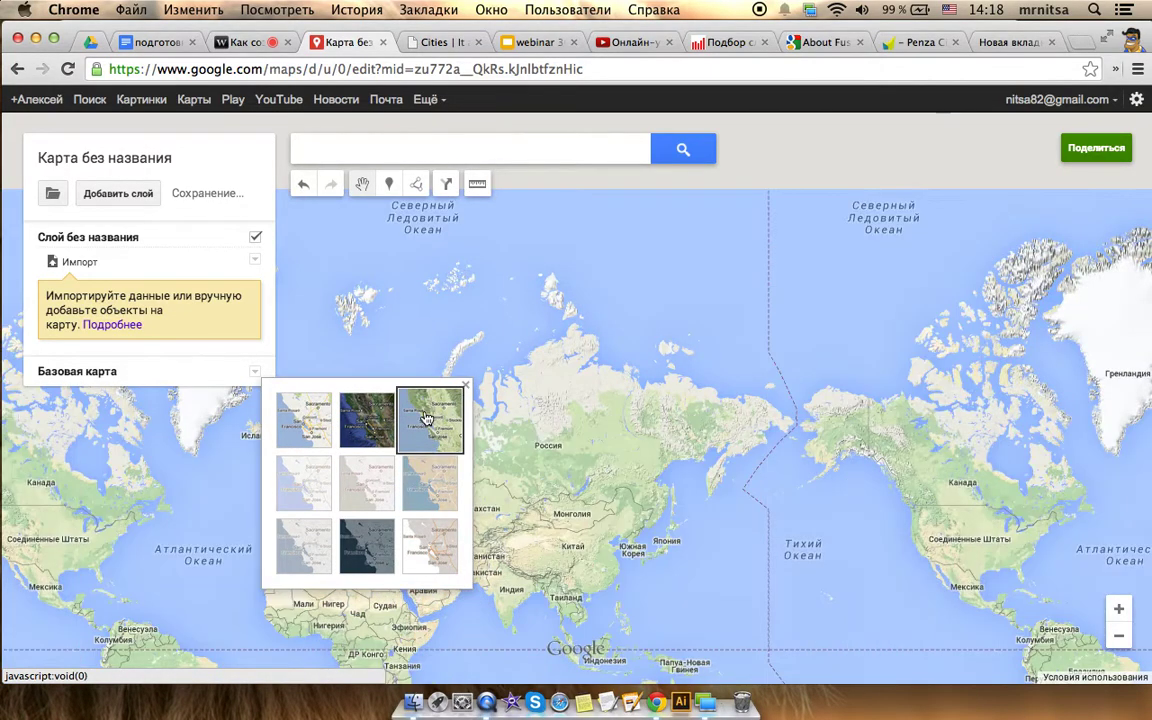
left_click(437, 477)
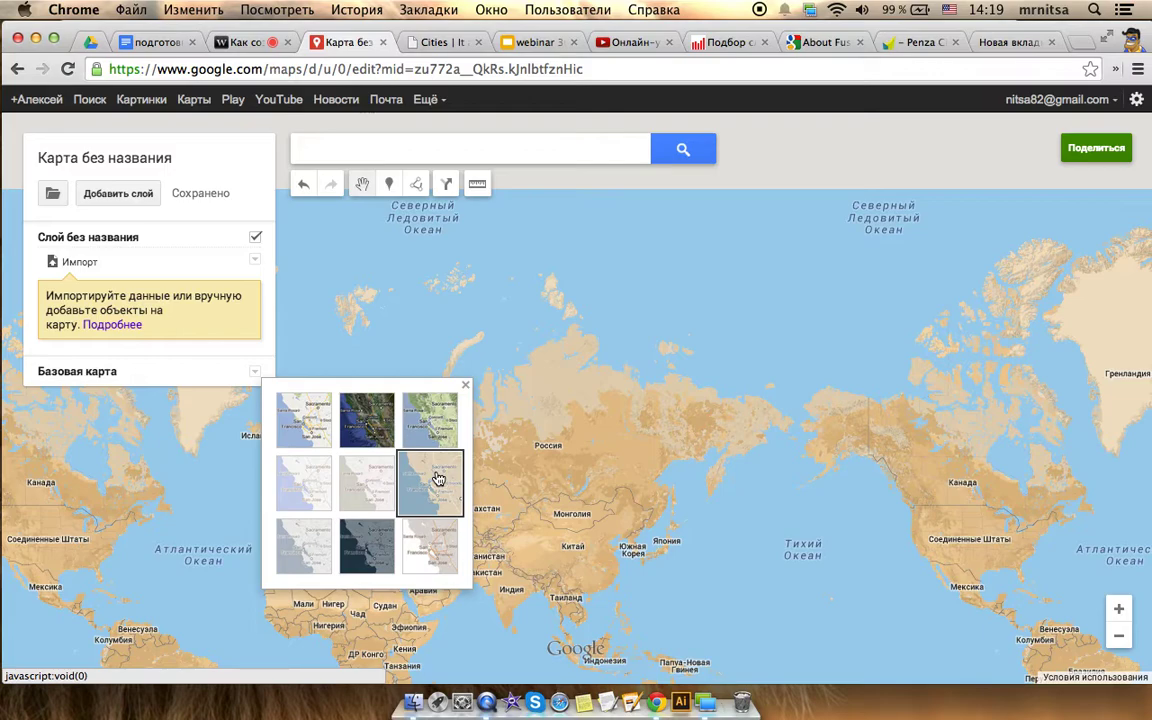
left_click(372, 480)
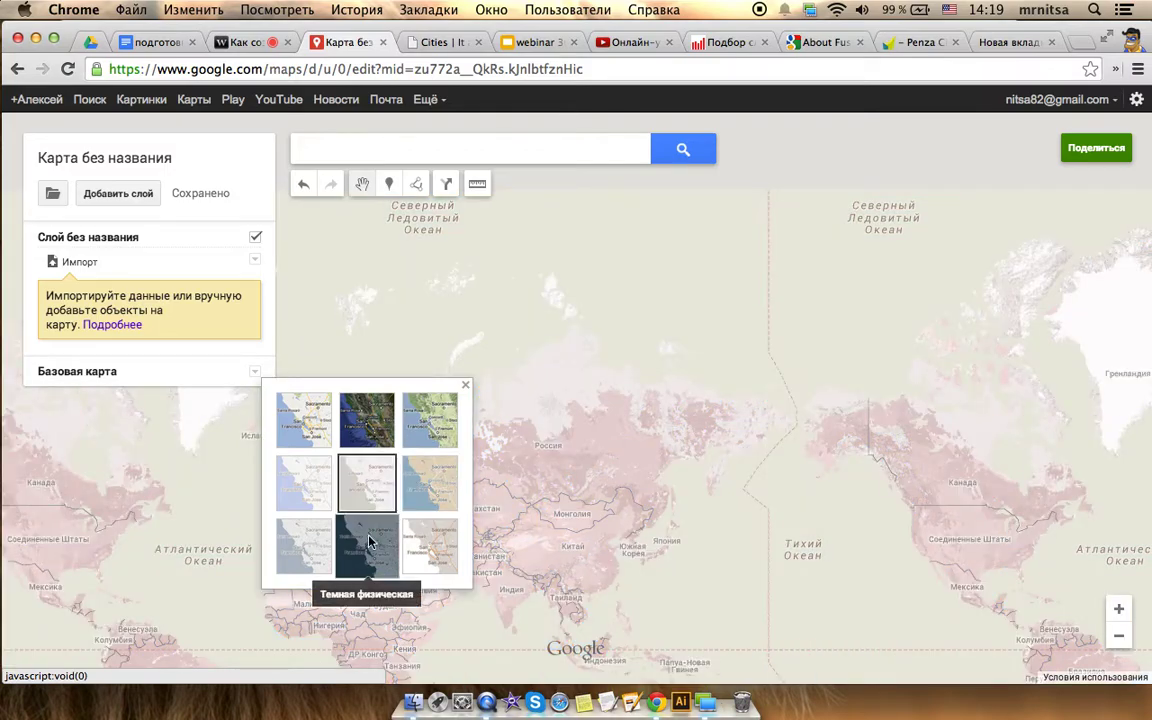
left_click(368, 541)
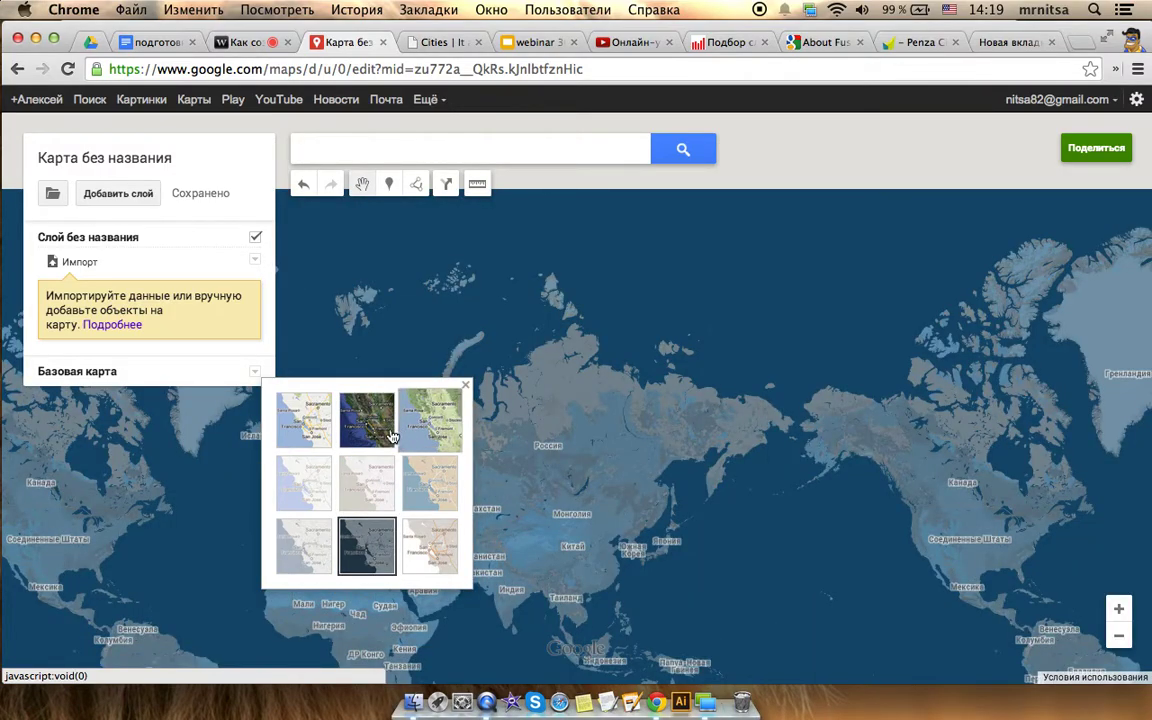
left_click(302, 480)
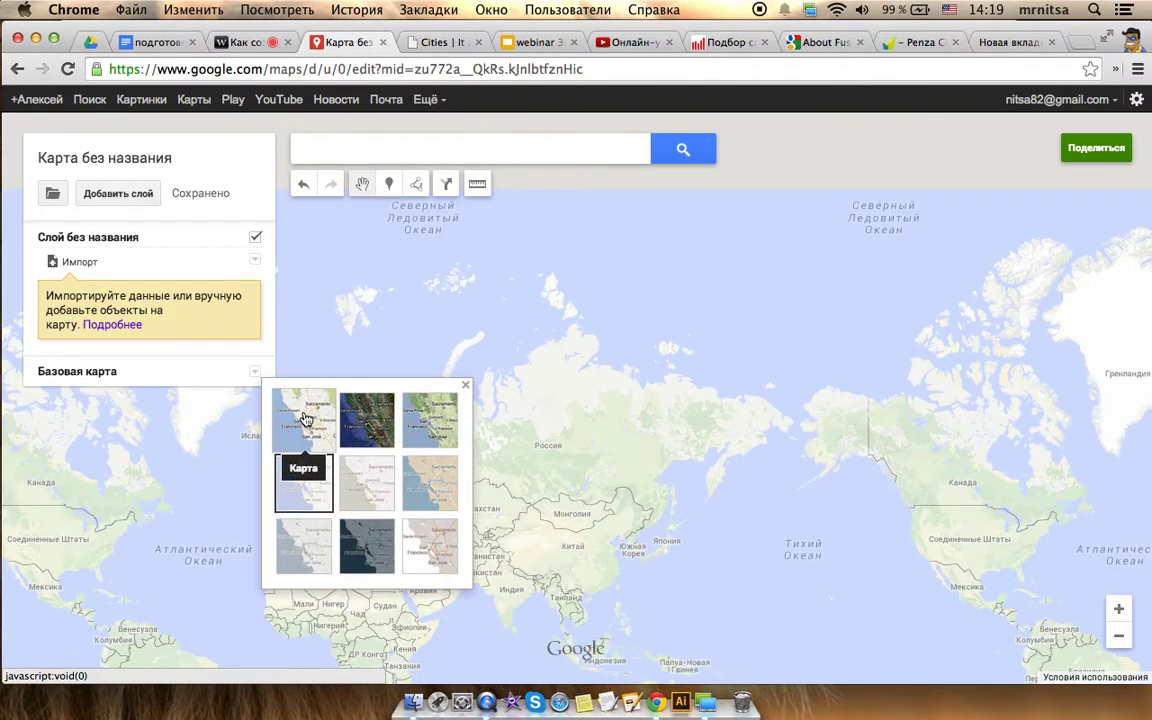
left_click(305, 418)
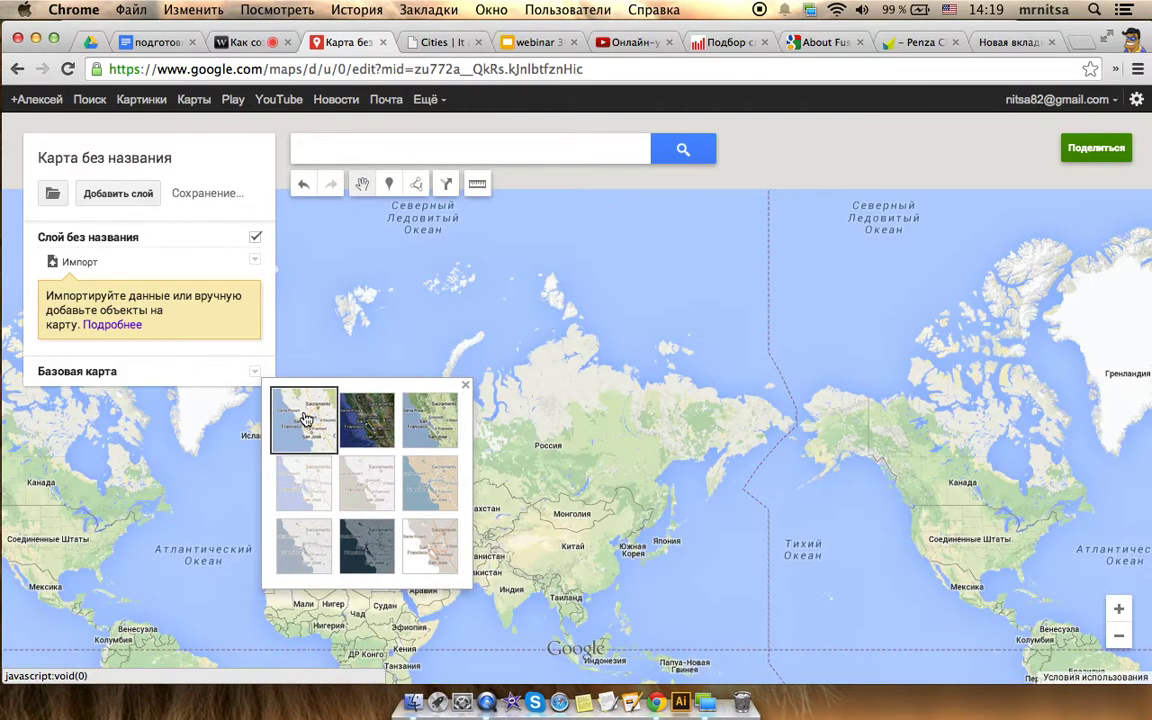
left_click(256, 372)
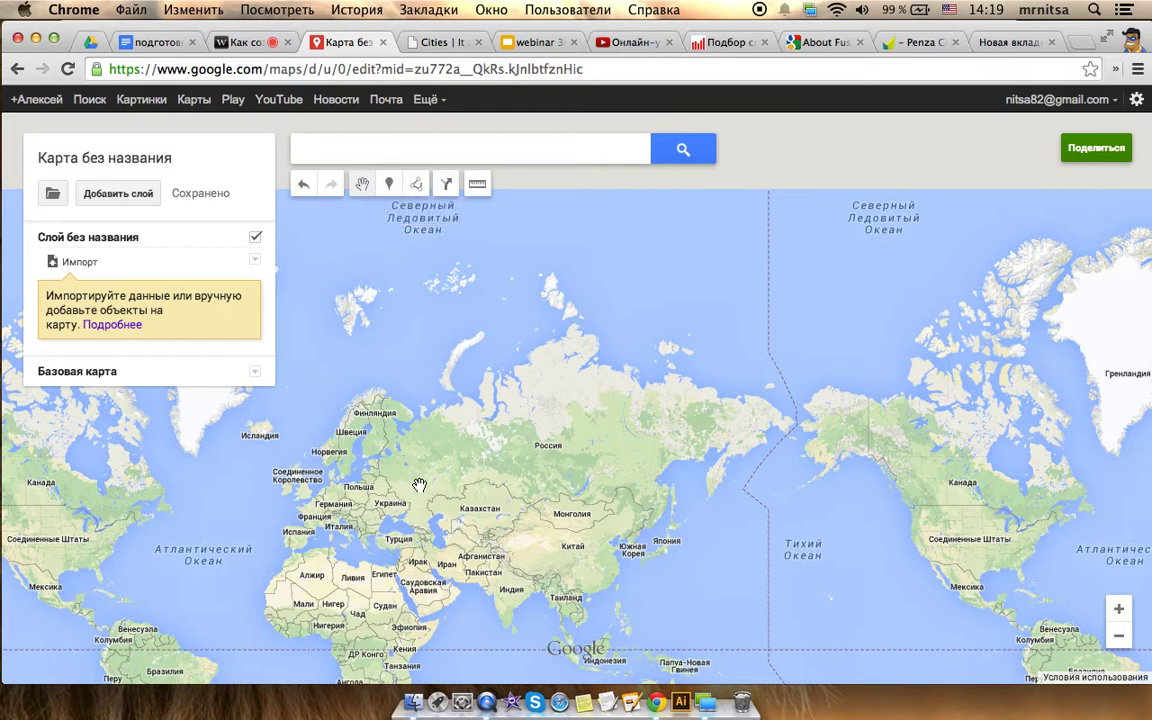
Search the map for 'москва' to centre on Moscow
left_click(430, 145)
type("vj")
key("BackSpace")
type("москва")
key("Return")
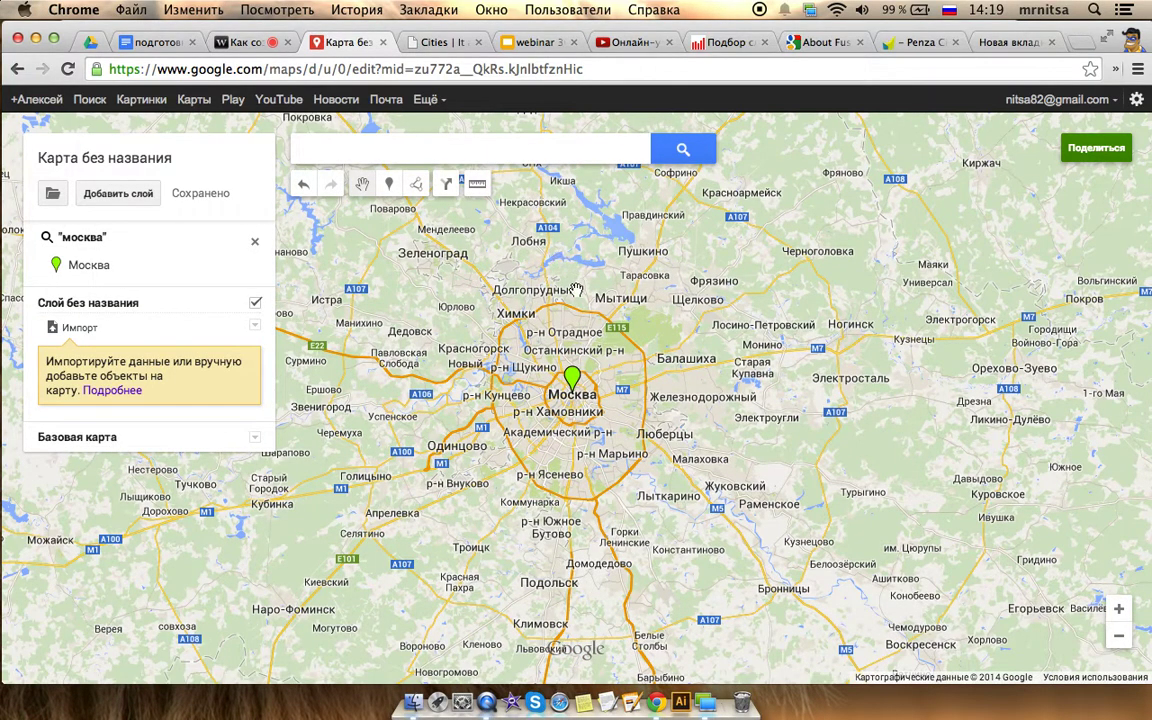
Drop marker Точка 1 just south of central Moscow
left_click(391, 188)
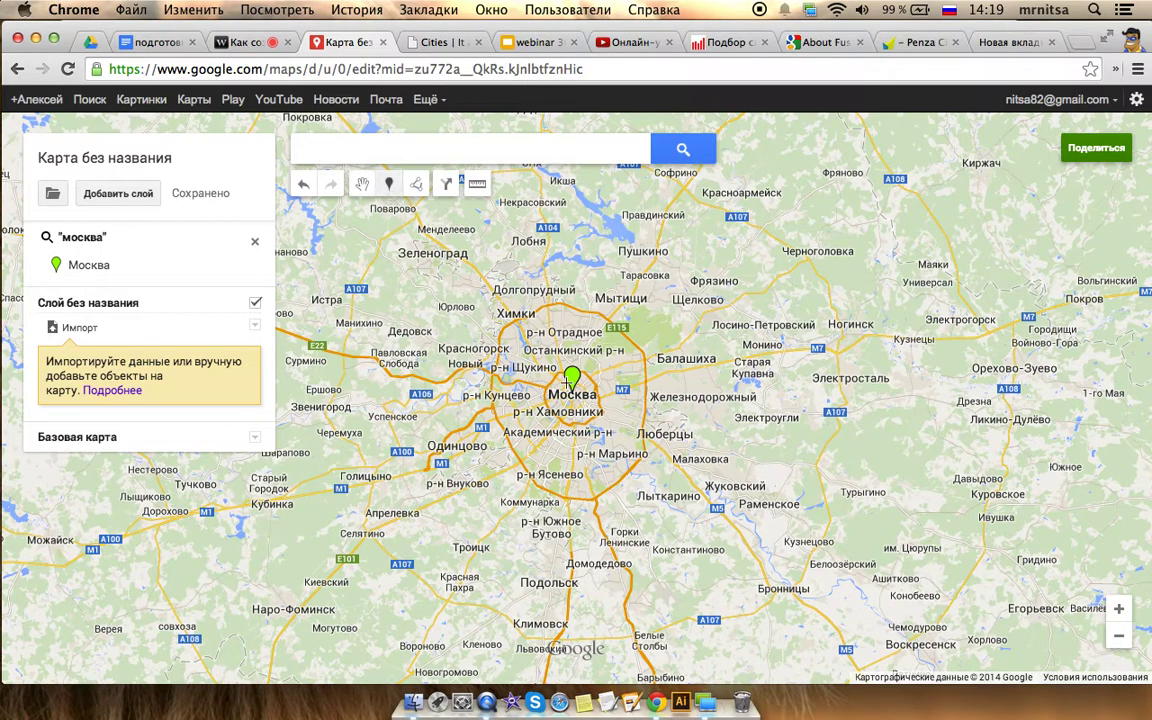
left_click(564, 446)
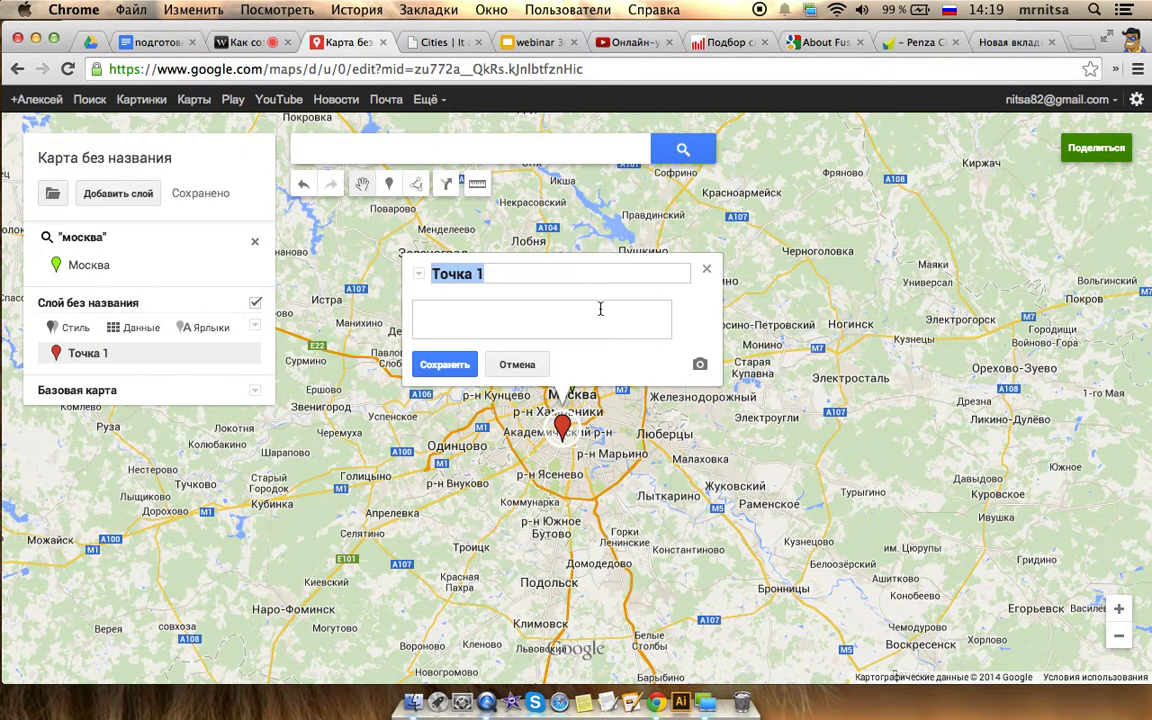
left_click(706, 269)
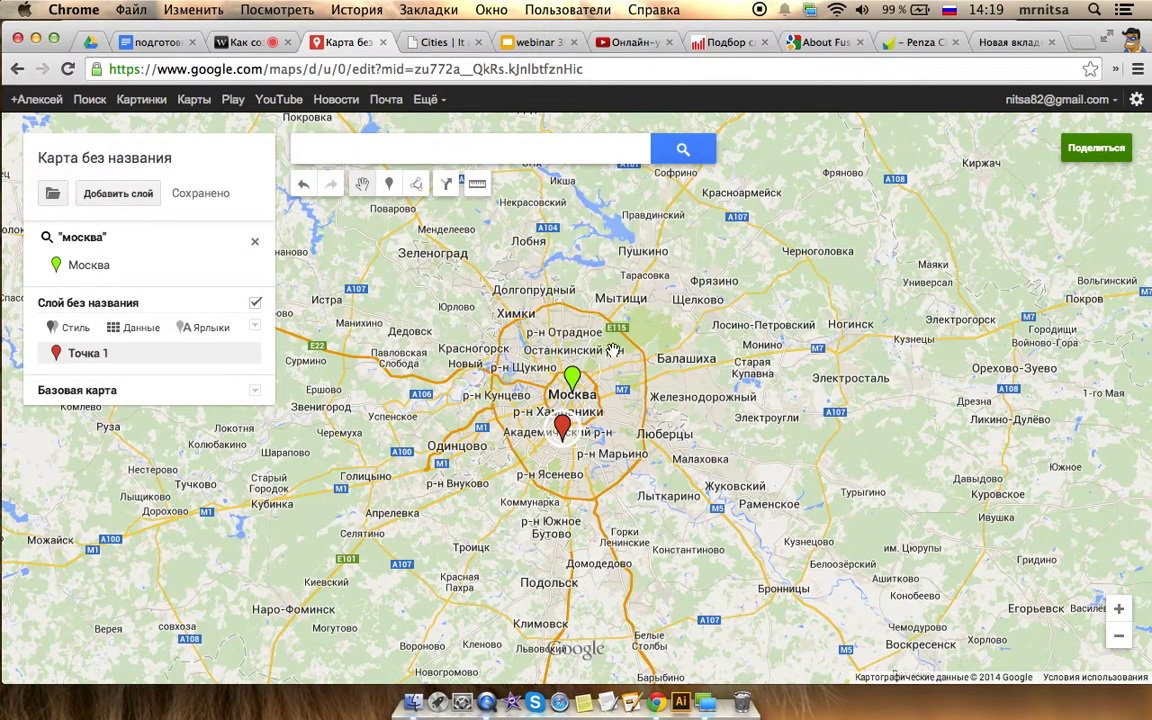
left_click(564, 430)
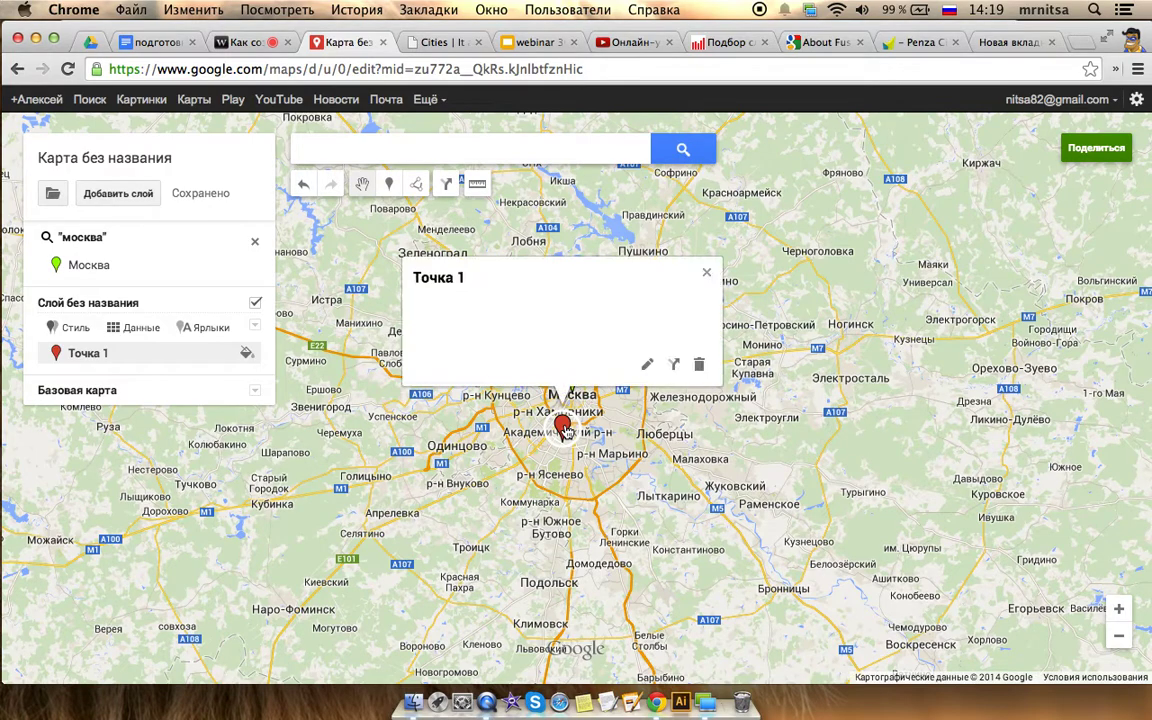
Give Точка 1 a test description and save it
left_click(650, 364)
left_click(515, 318)
type("ыфефывыфвфыв")
left_click(443, 364)
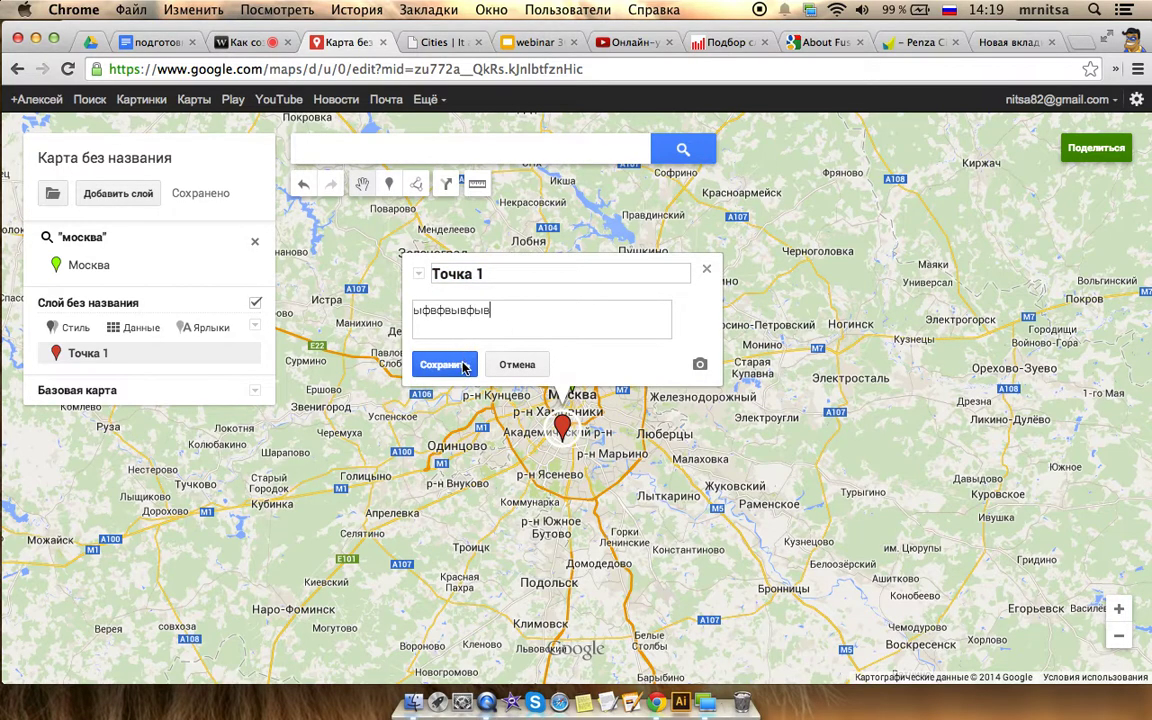
Delete the Точка 1 marker from the layer
left_click(603, 396)
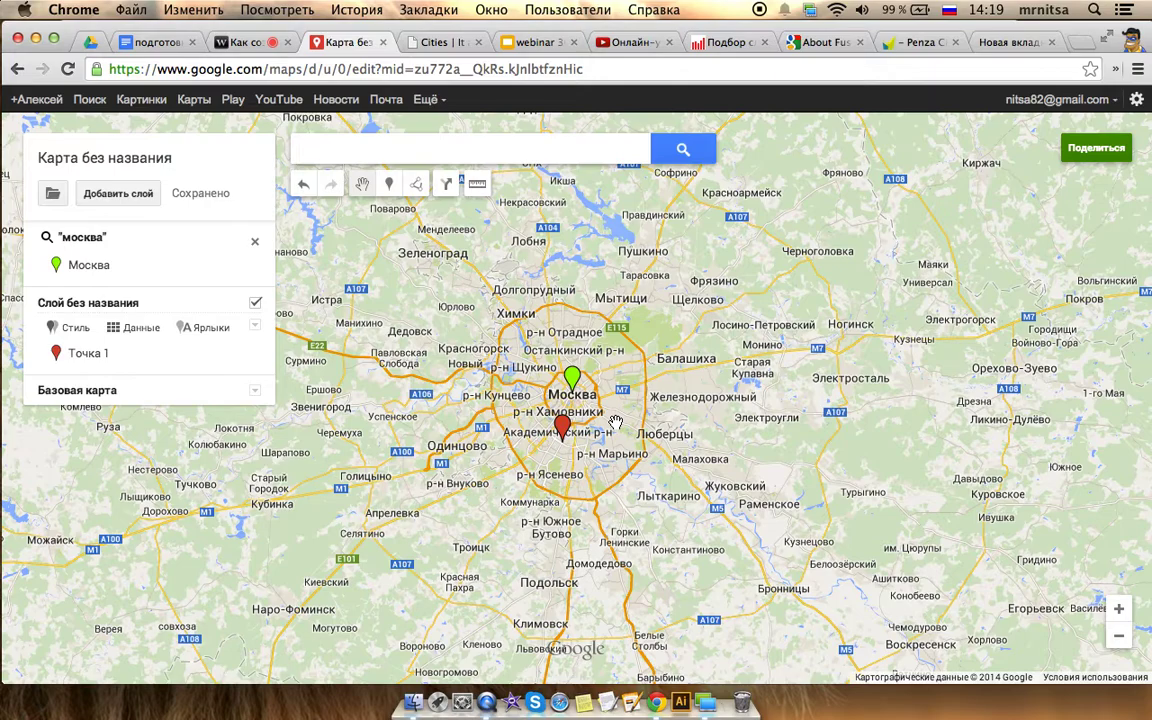
left_click(562, 426)
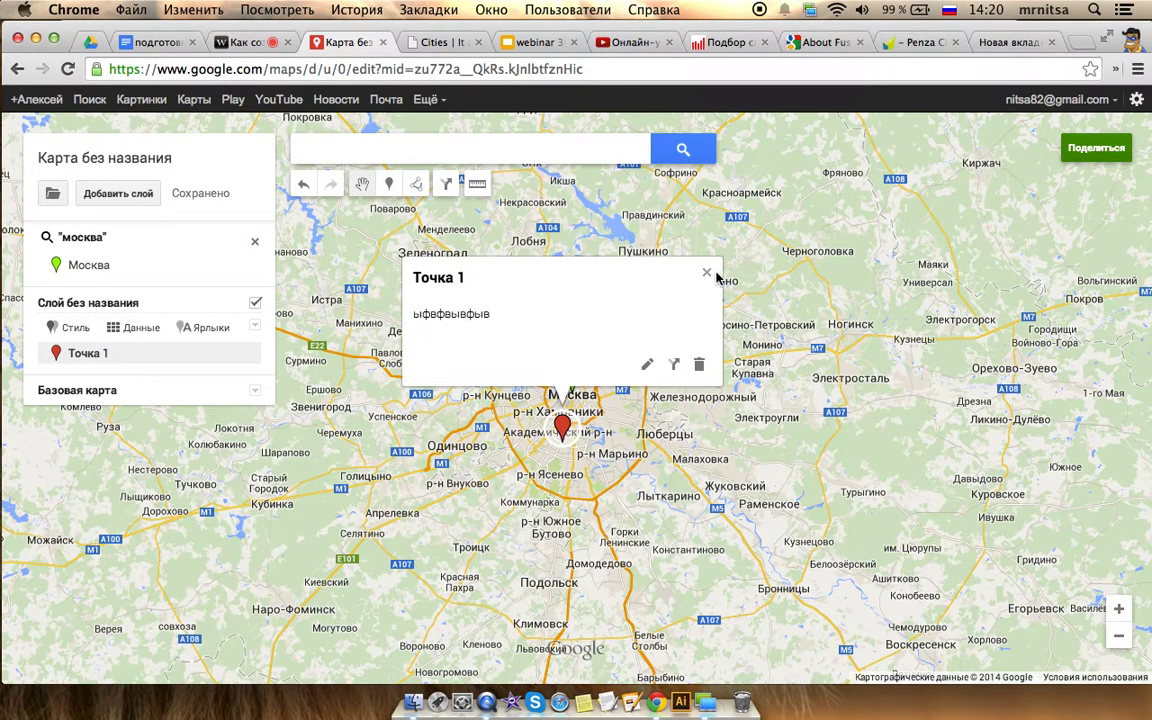
left_click(701, 366)
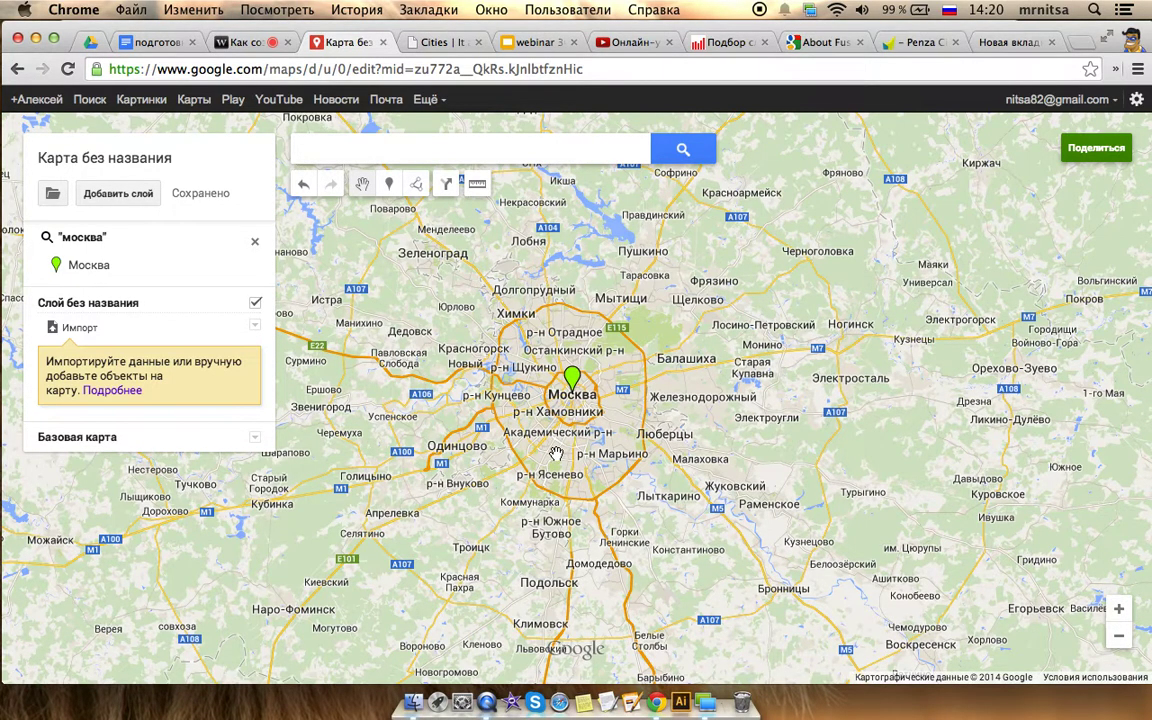
Search 'таганская 15' and add the Таганская пл., 15 result to the map
left_click(495, 158)
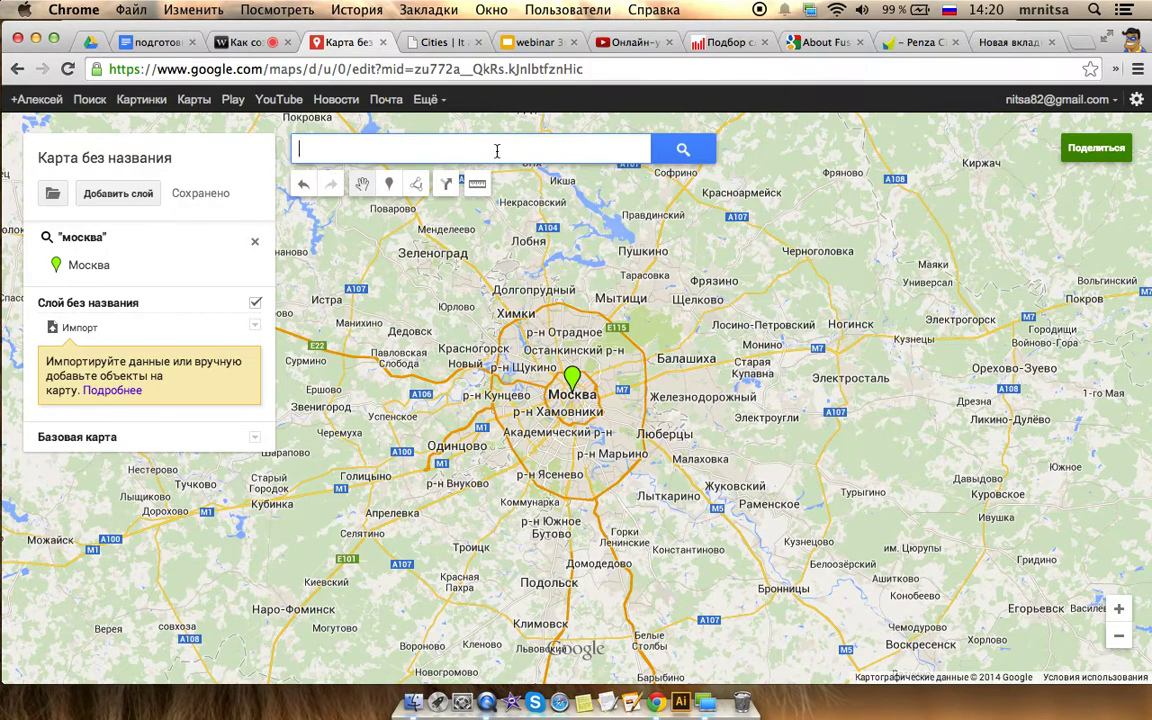
type("та")
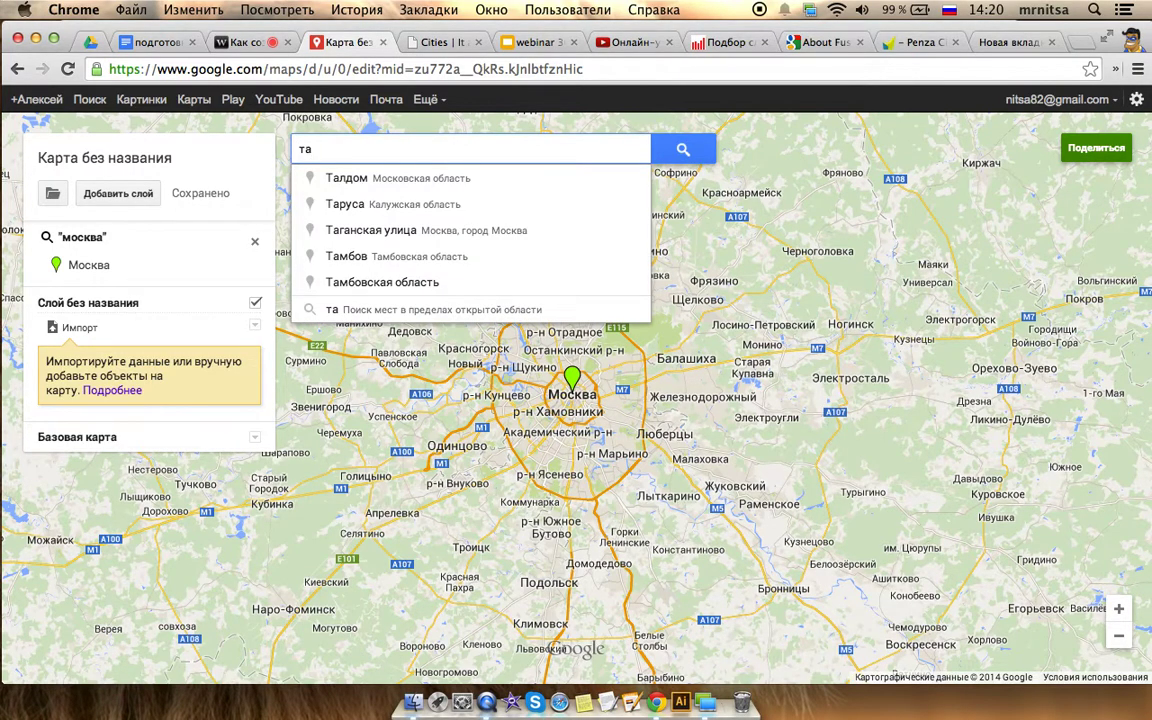
type("ганская 15")
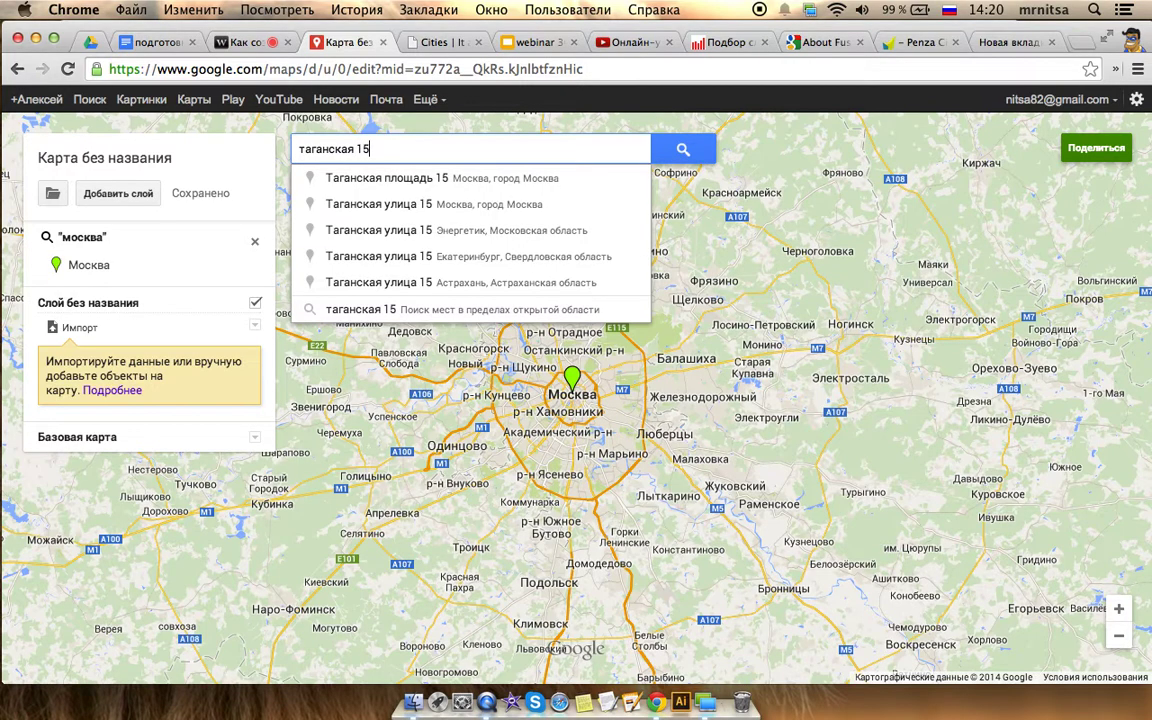
key("Return")
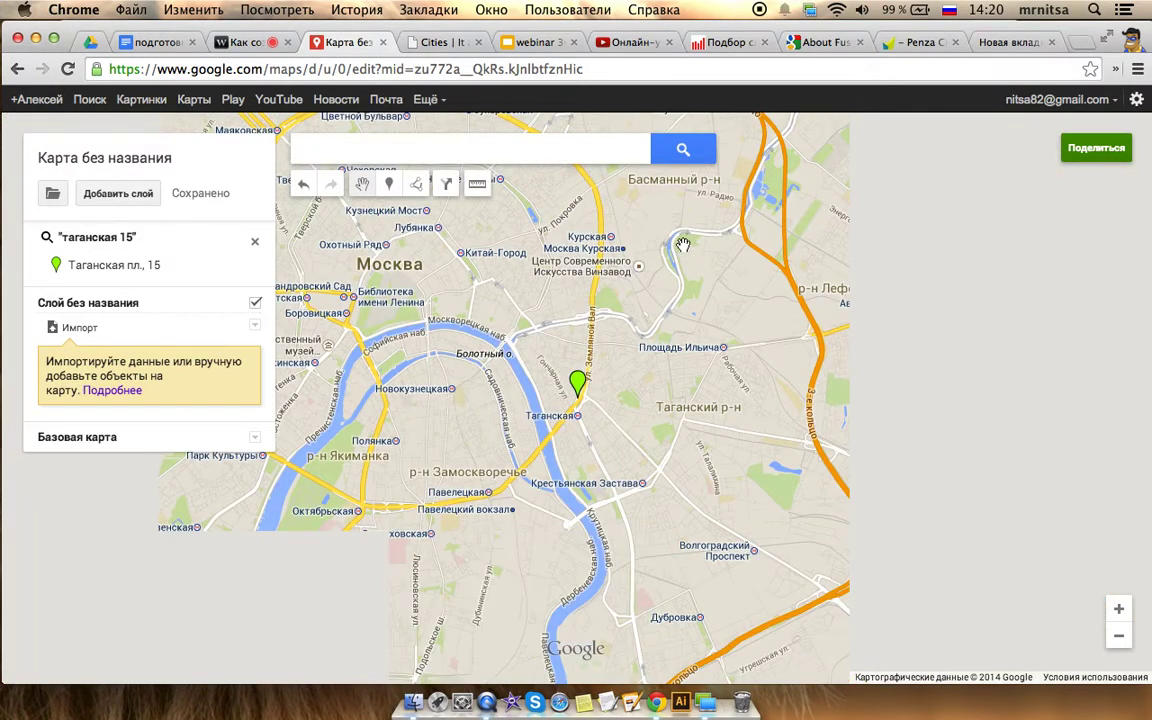
left_click(577, 384)
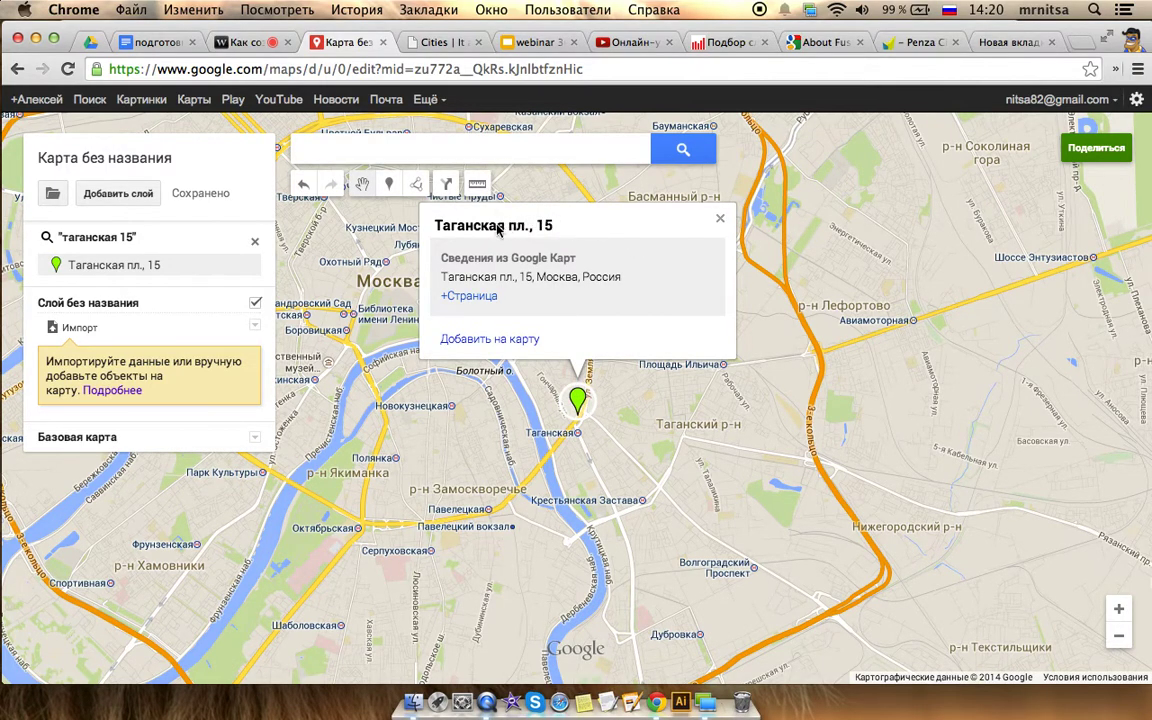
left_click(510, 340)
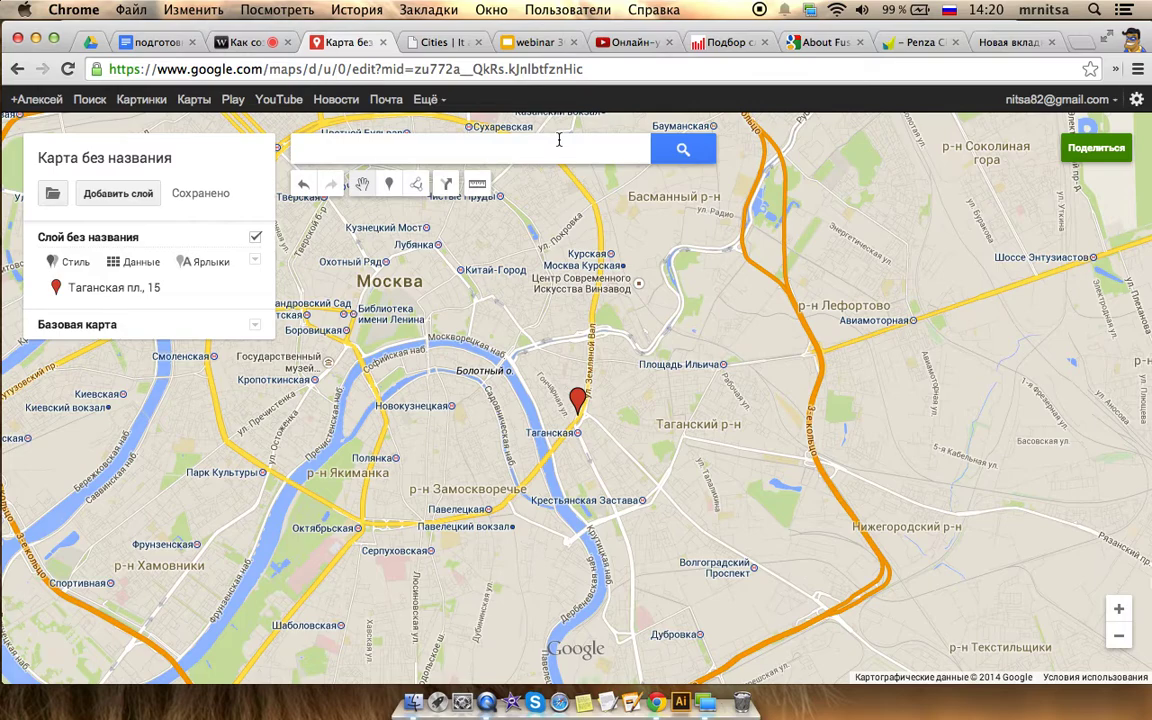
left_click(433, 44)
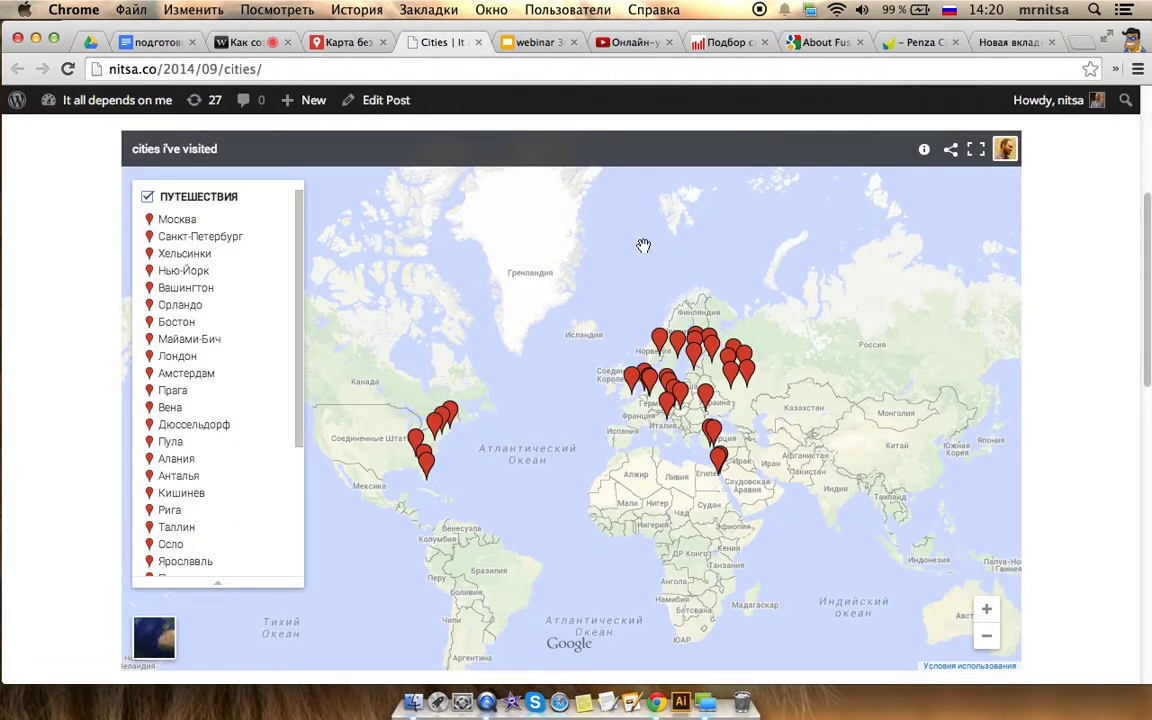
left_click(748, 355)
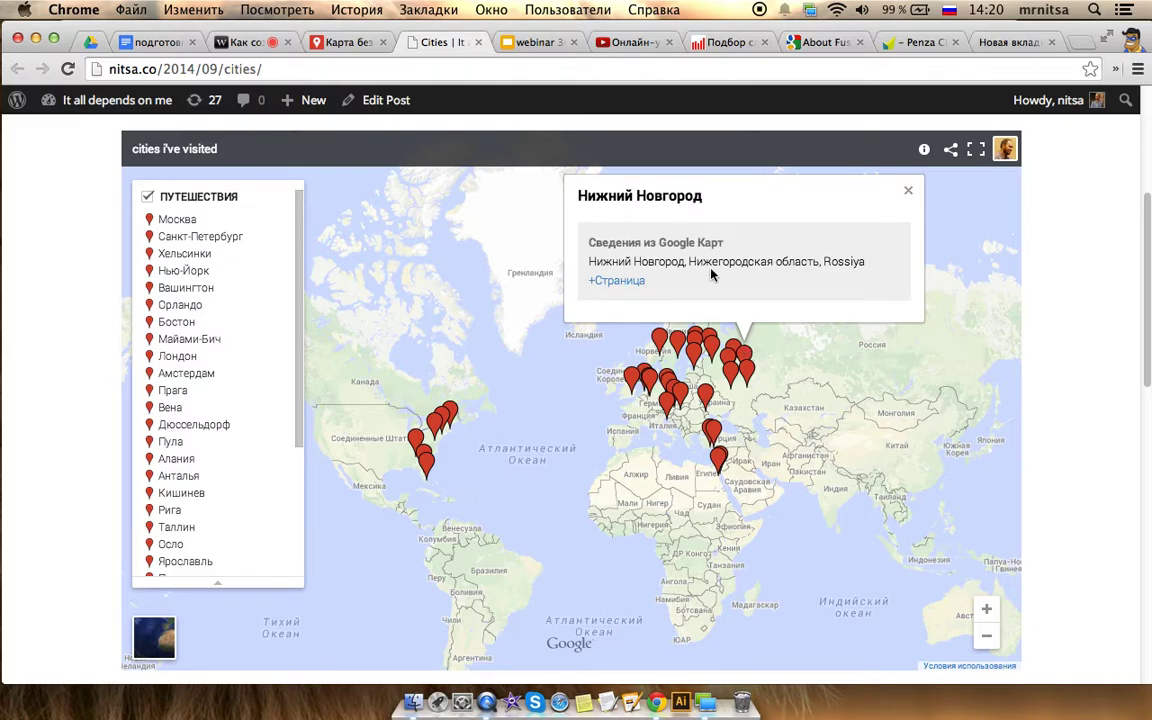
left_click(630, 283)
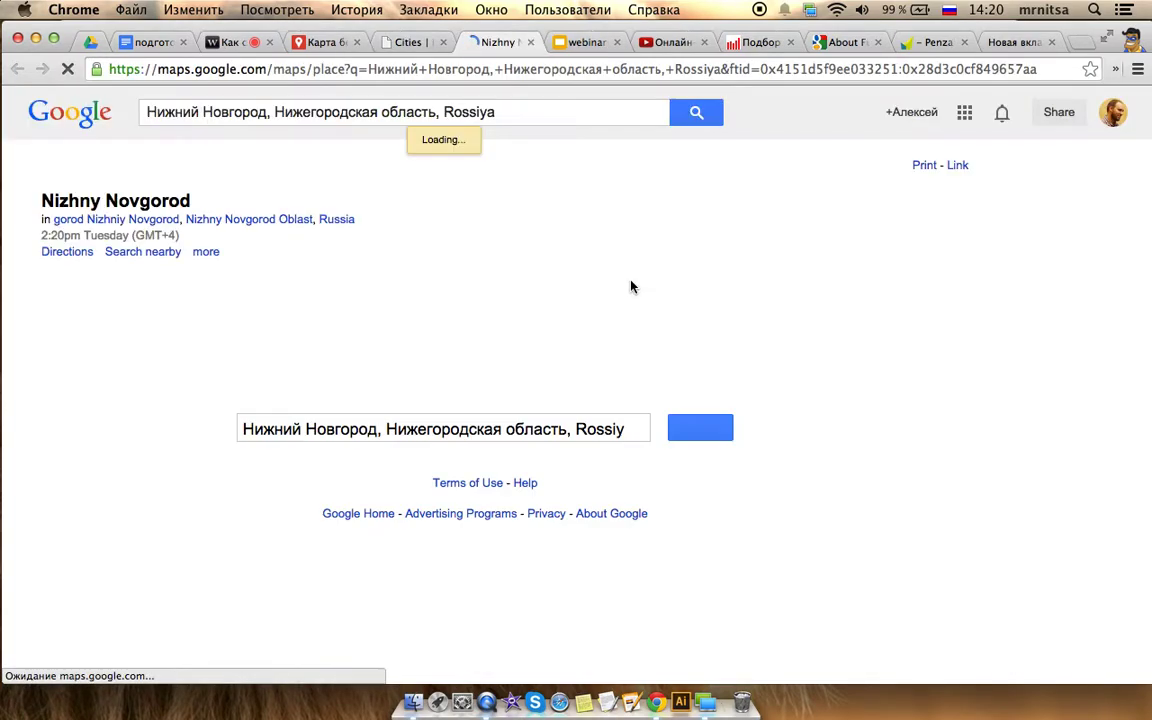
left_click(532, 43)
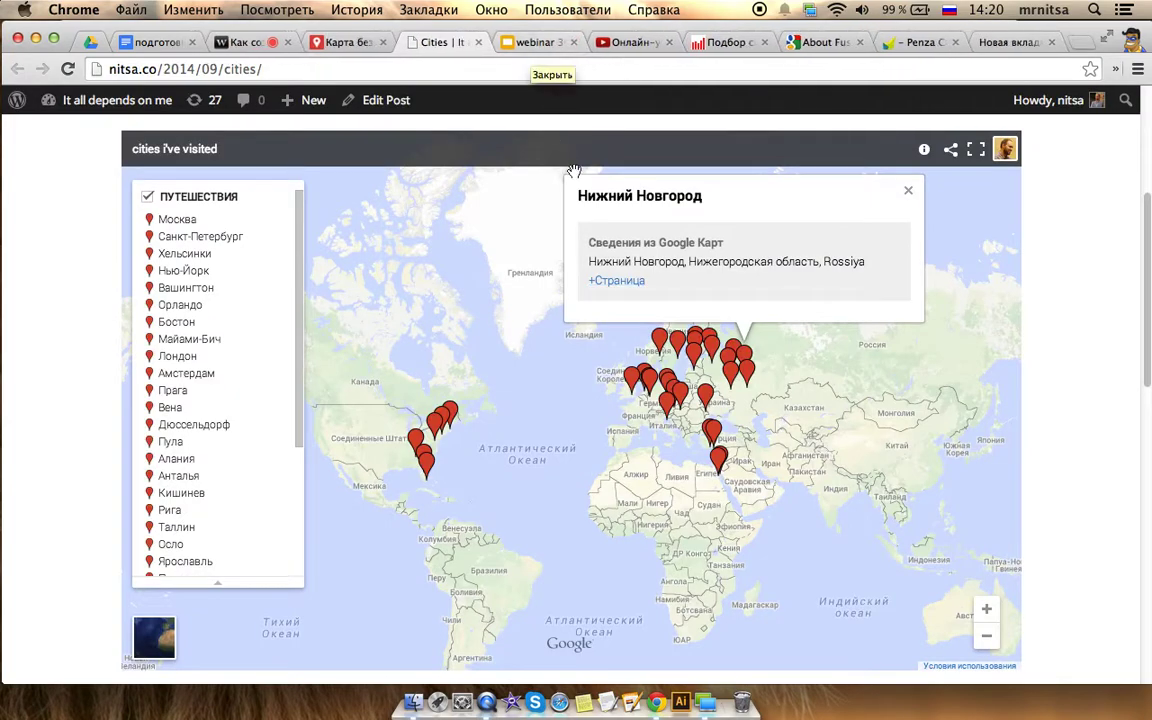
left_click(340, 42)
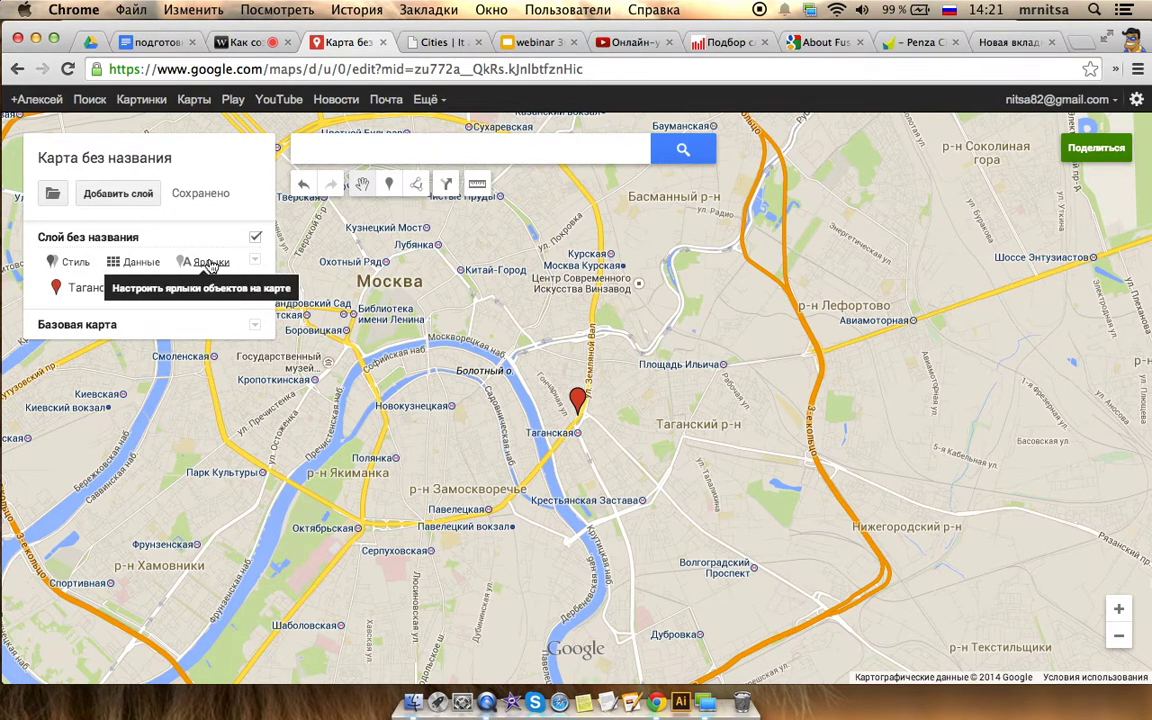
Label the layer's markers with their название
left_click(78, 263)
left_click(240, 295)
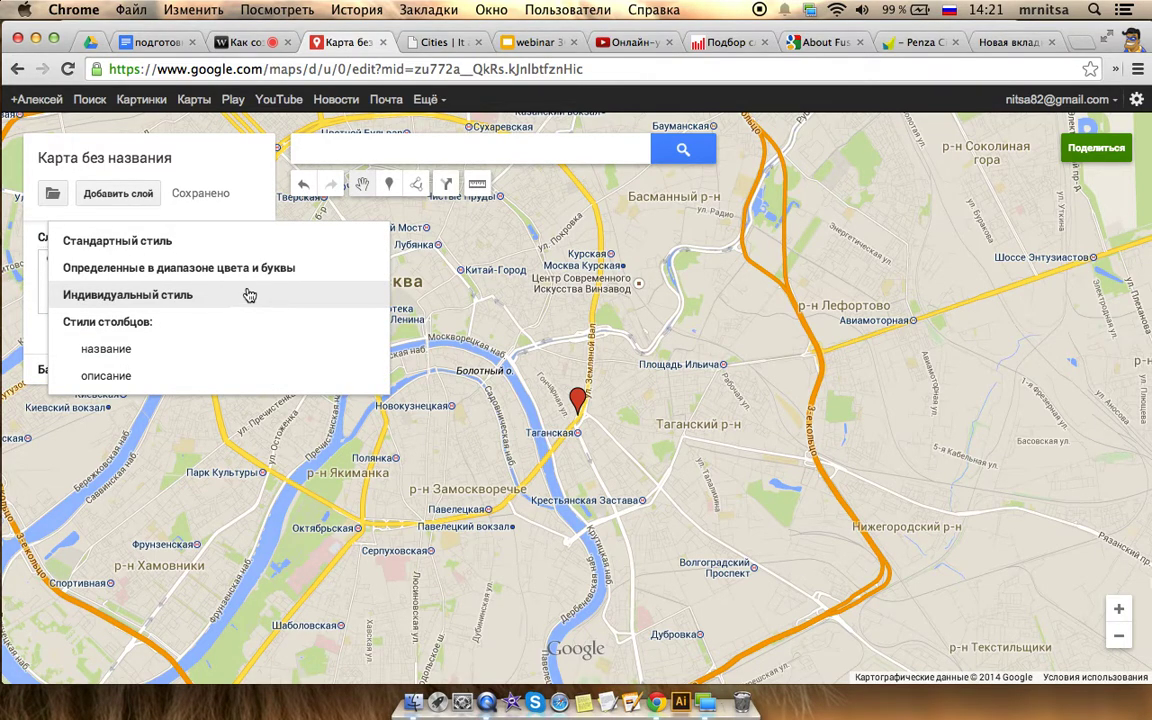
left_click(236, 186)
left_click(200, 263)
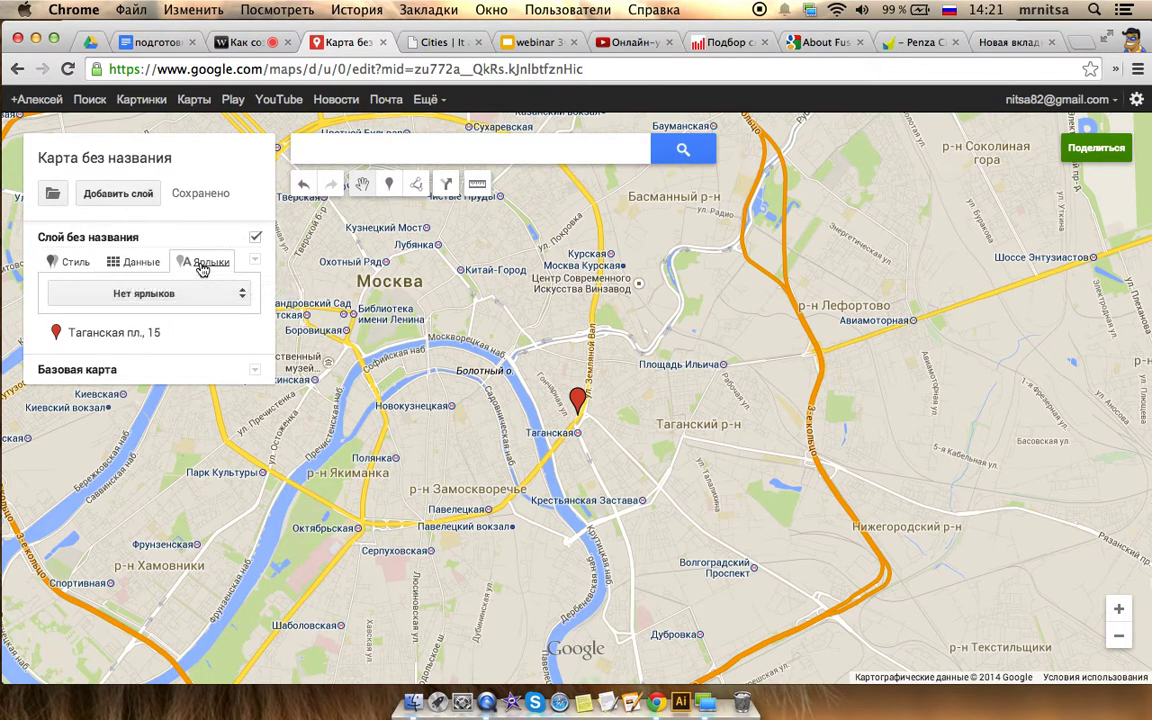
left_click(243, 303)
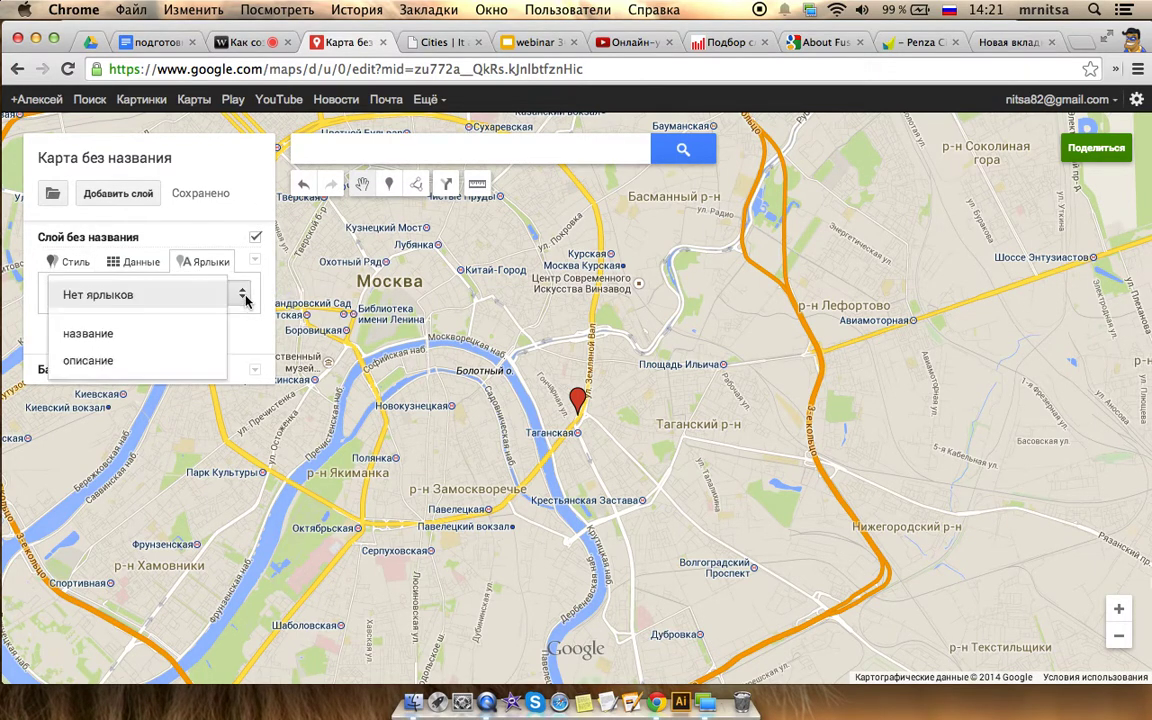
left_click(185, 331)
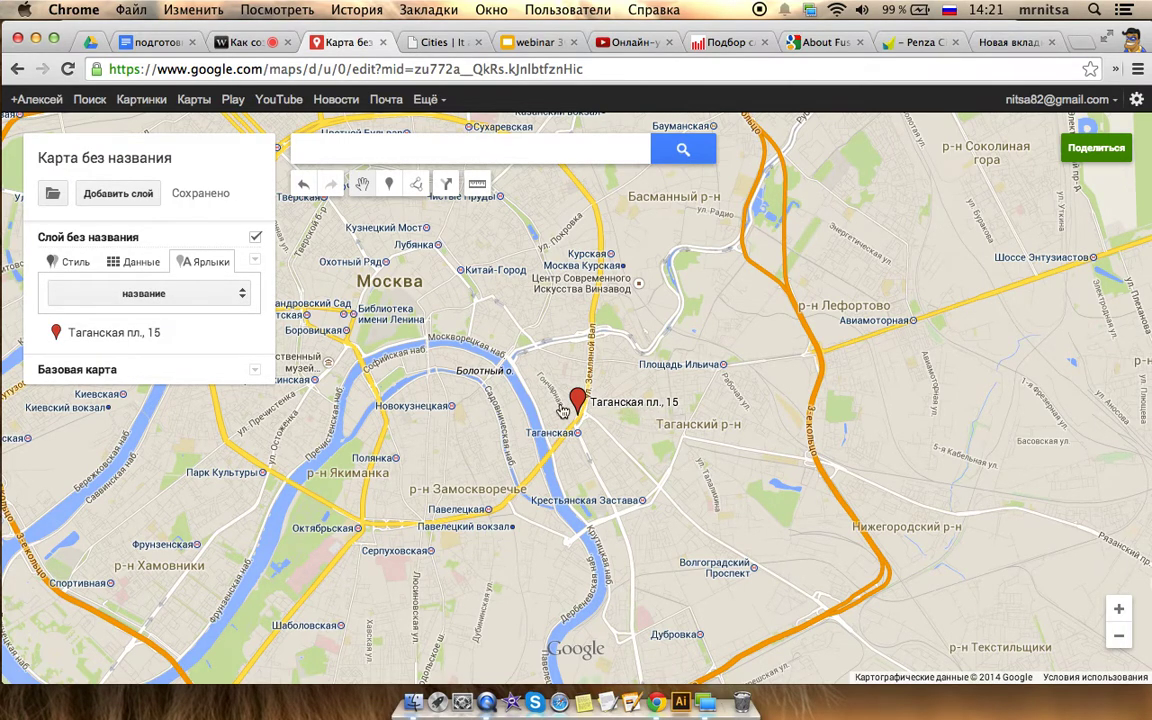
Set the layer's styling to Стандартный стиль
left_click(72, 261)
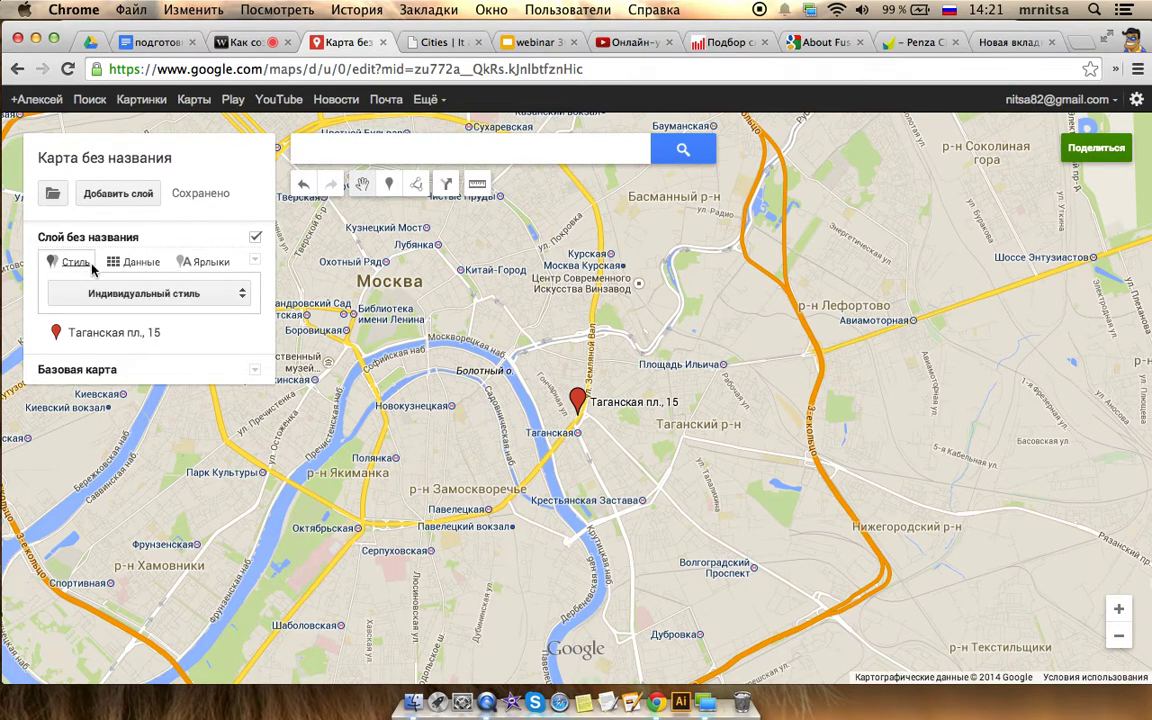
left_click(255, 262)
left_click(240, 295)
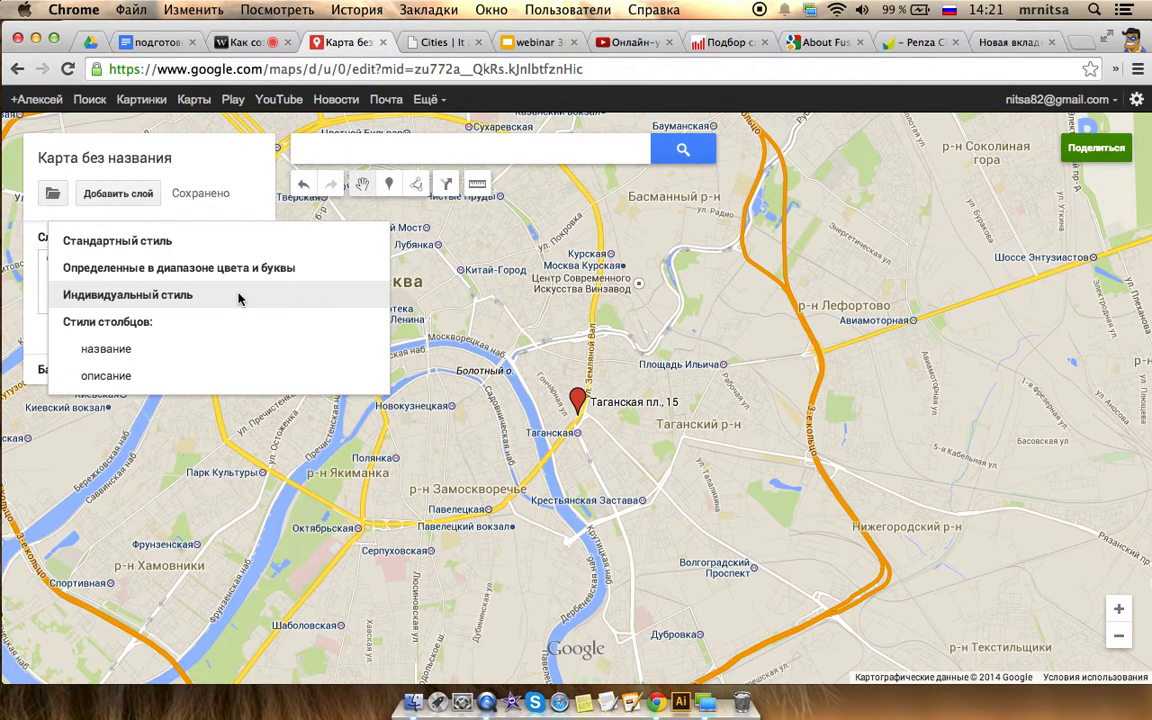
left_click(226, 241)
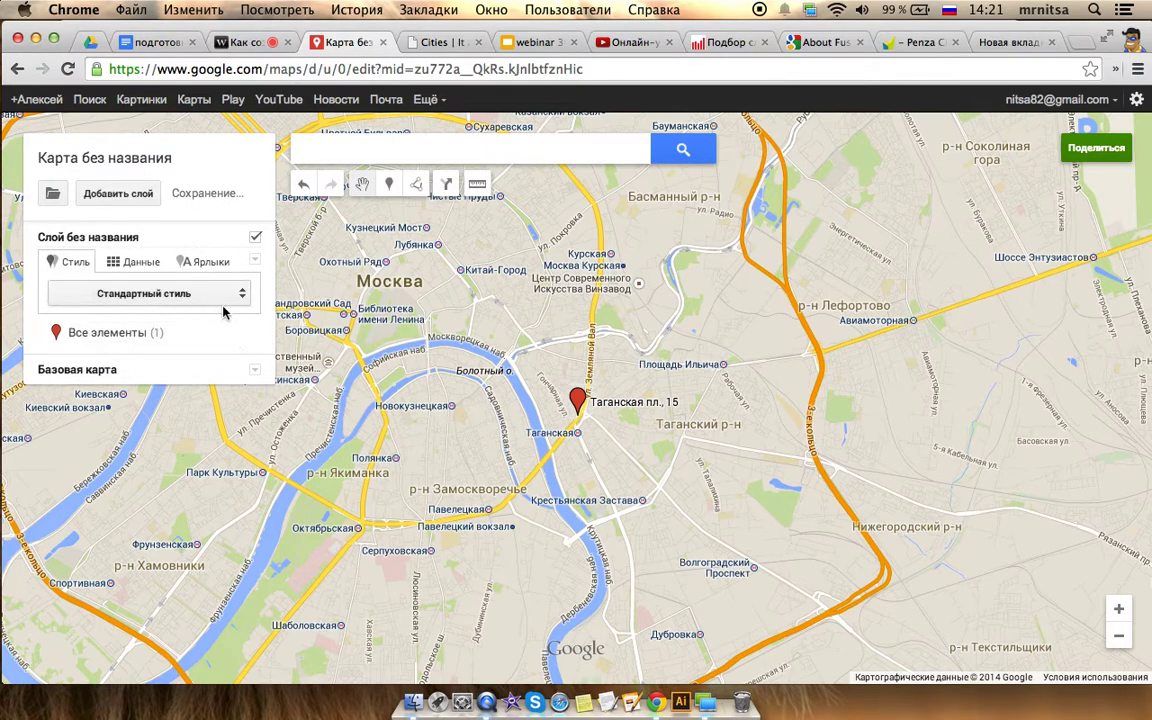
mouse_move(245, 334)
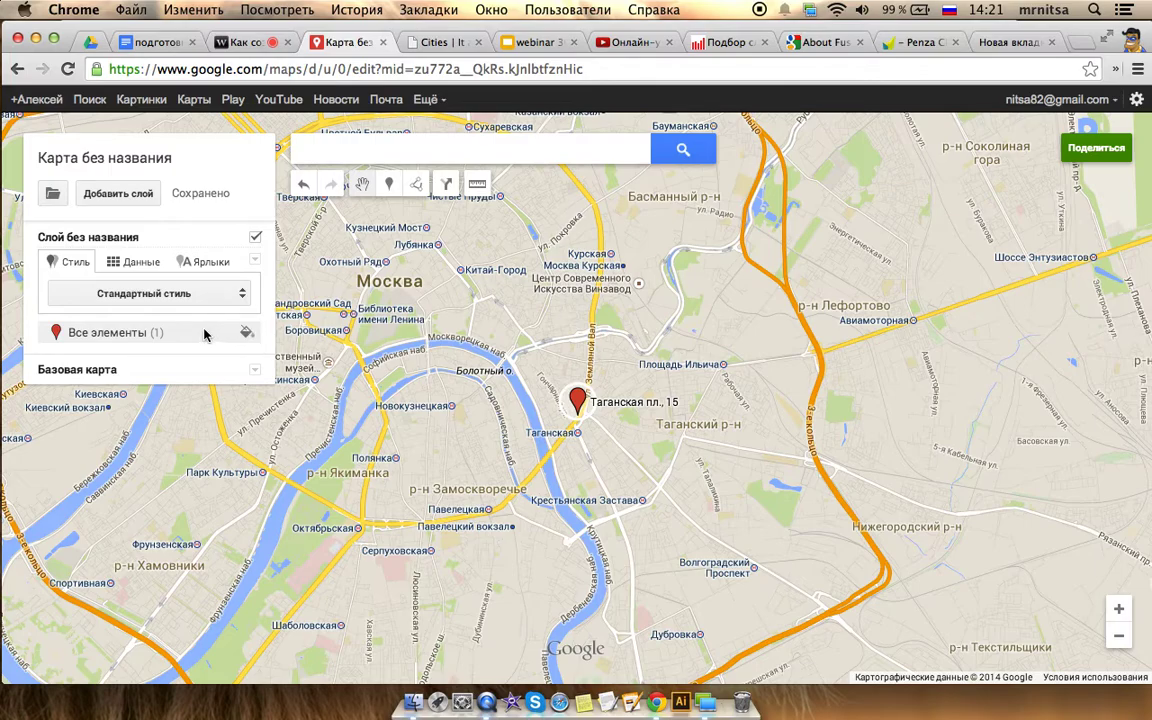
Try blue and green colours and square and diamond shapes for the Таганская пл., 15 marker
left_click(247, 337)
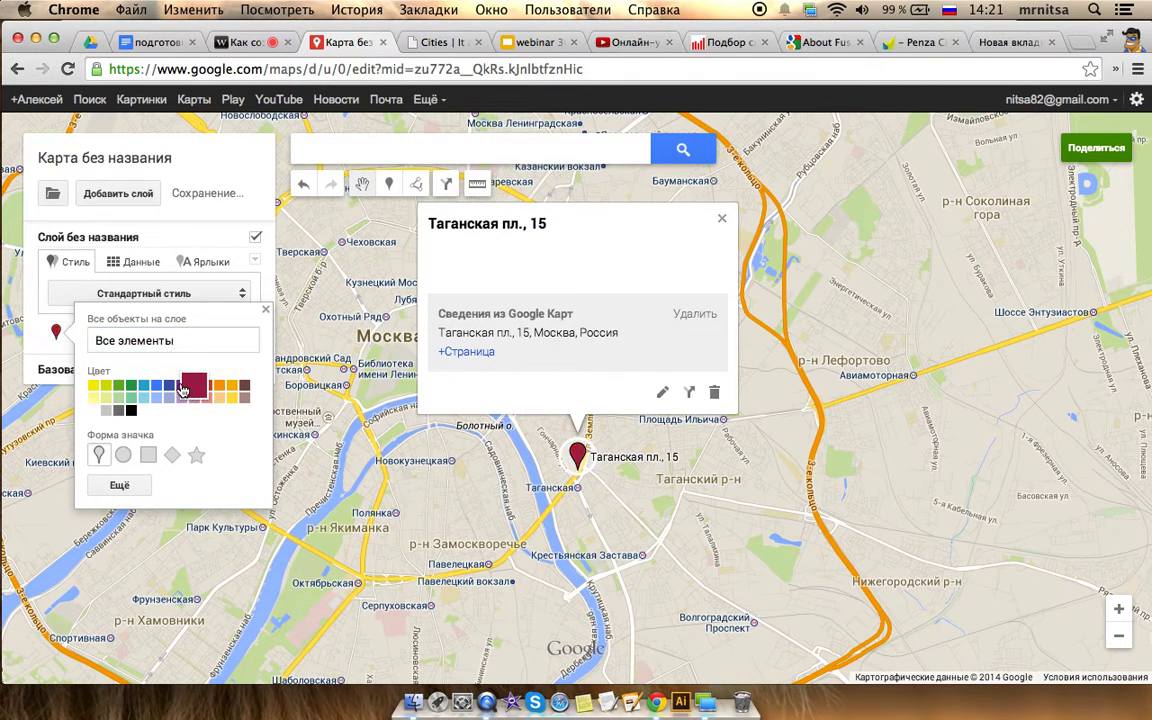
left_click(145, 388)
left_click(118, 385)
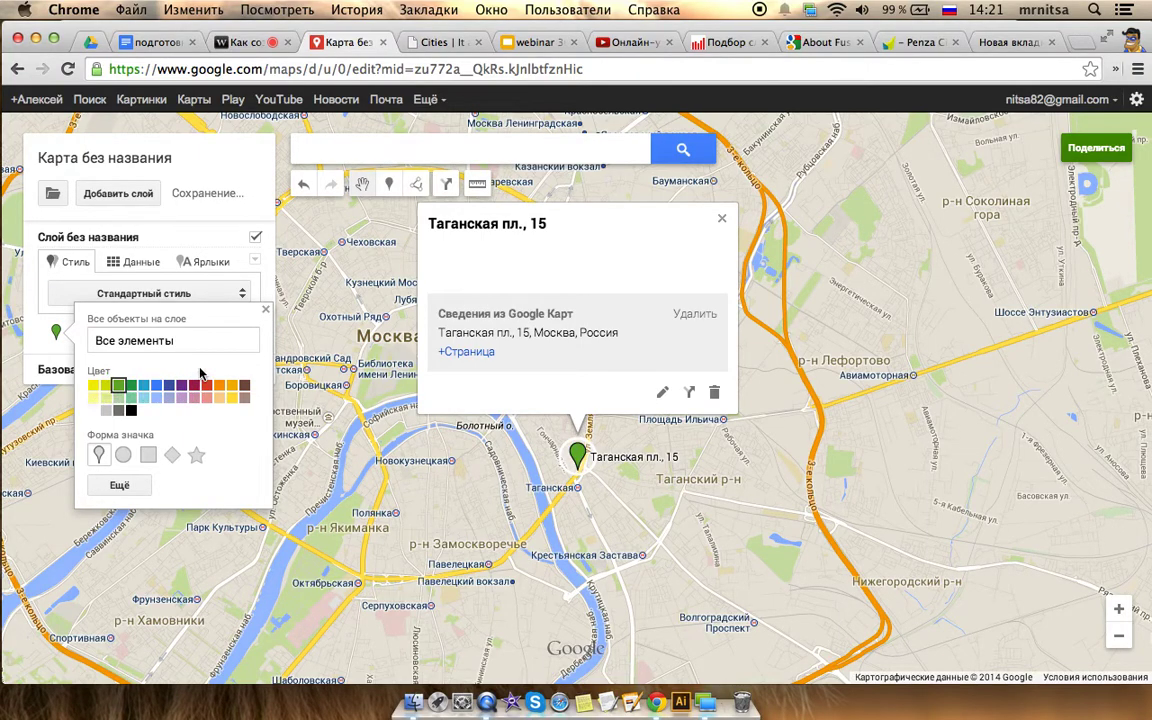
left_click(148, 455)
left_click(174, 456)
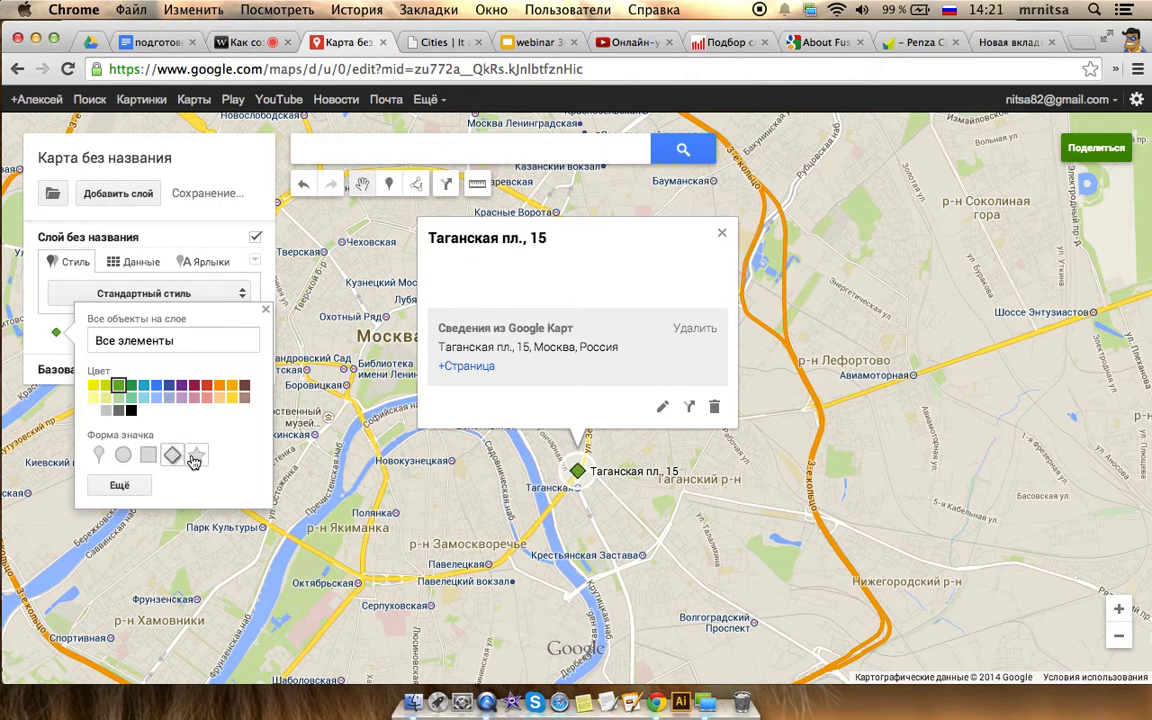
Give the marker the ball icon from the Отдых set, then close the style panel and info card
left_click(120, 486)
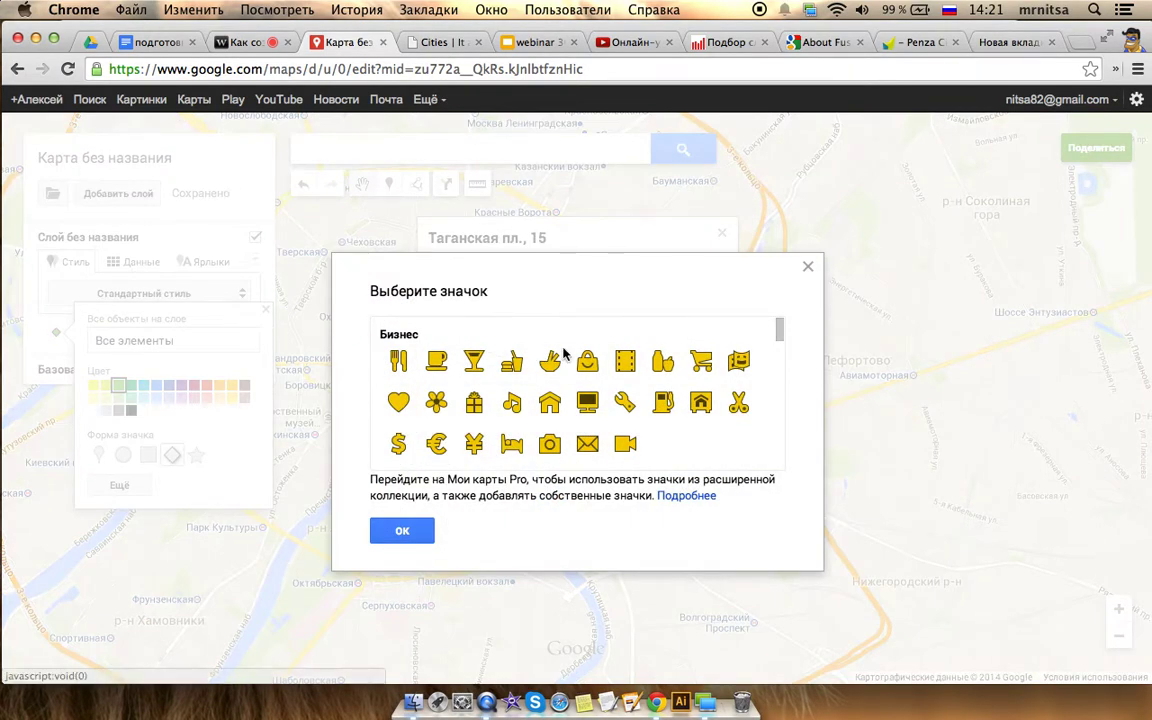
left_click_drag(781, 325, 789, 406)
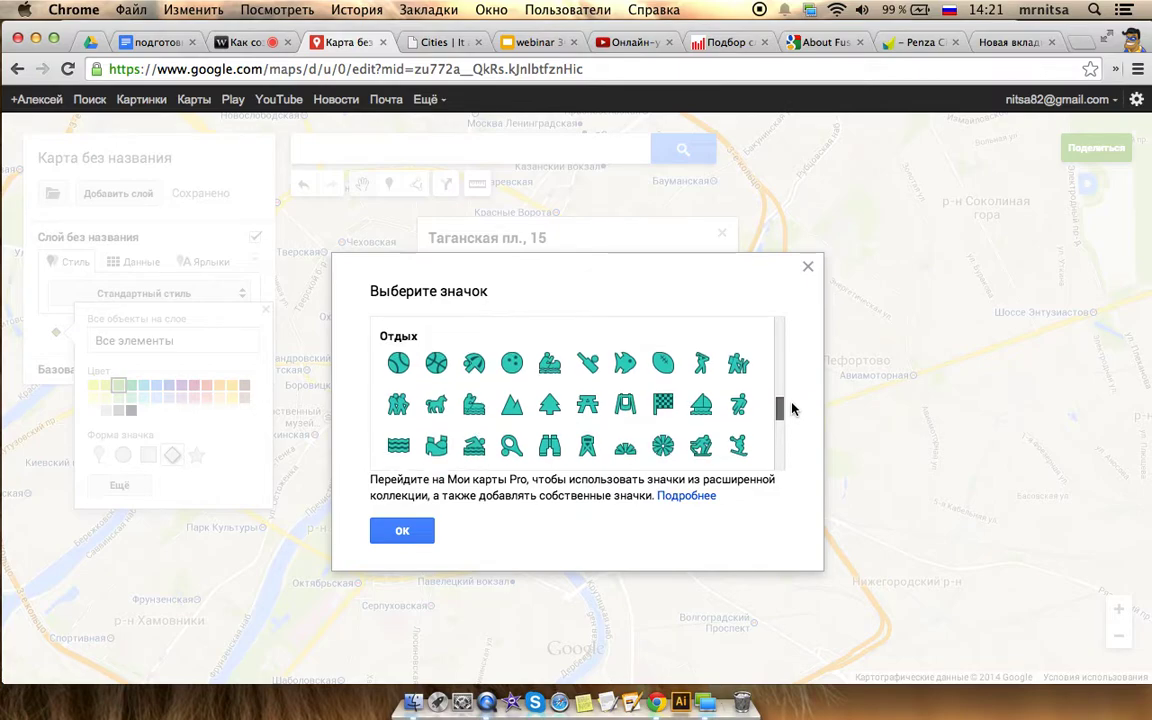
left_click(400, 366)
left_click(474, 369)
left_click(436, 365)
left_click(405, 530)
left_click(245, 288)
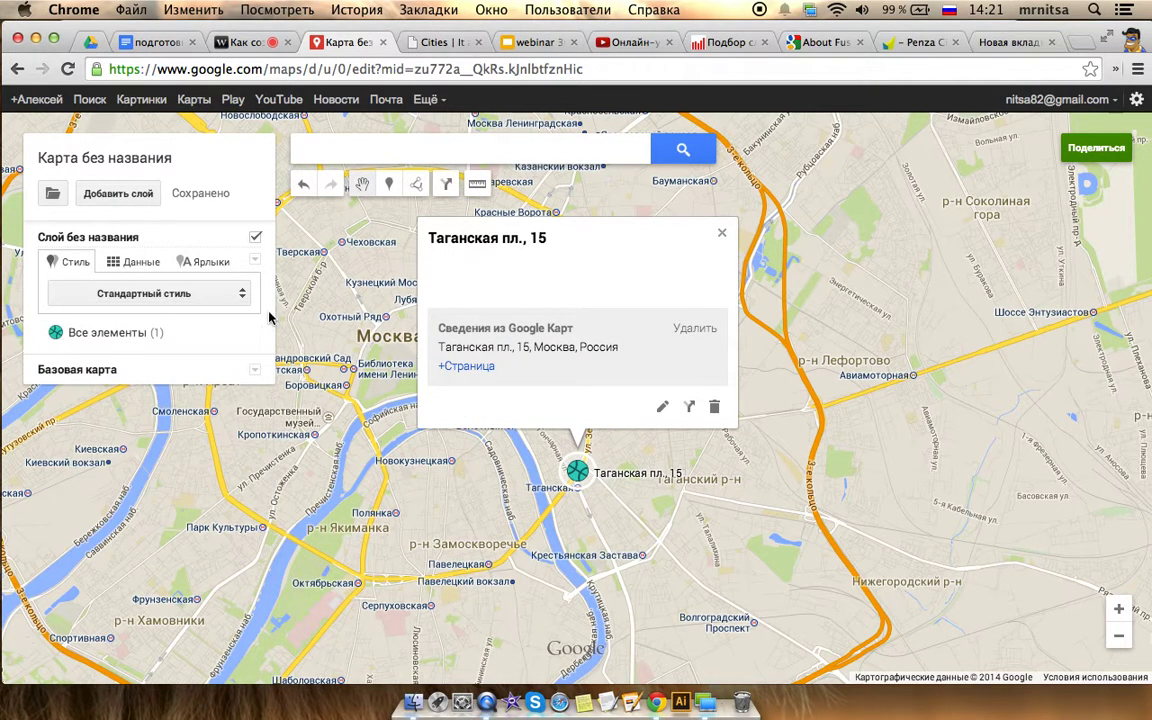
left_click(721, 232)
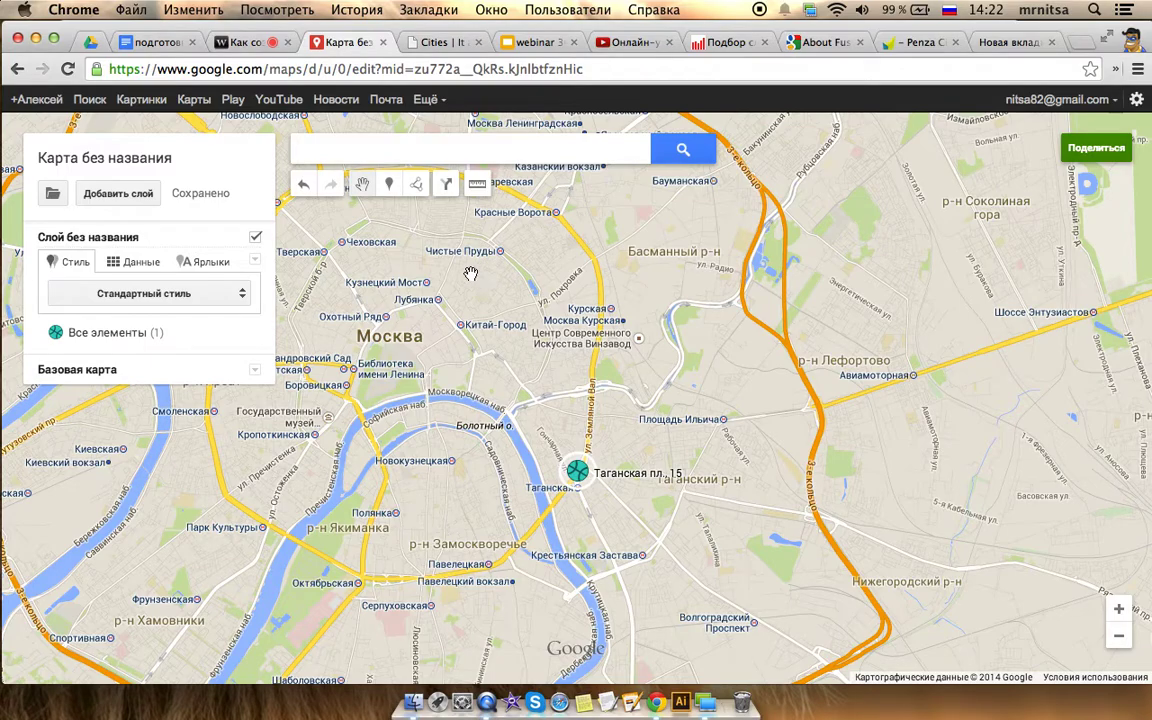
left_click(245, 42)
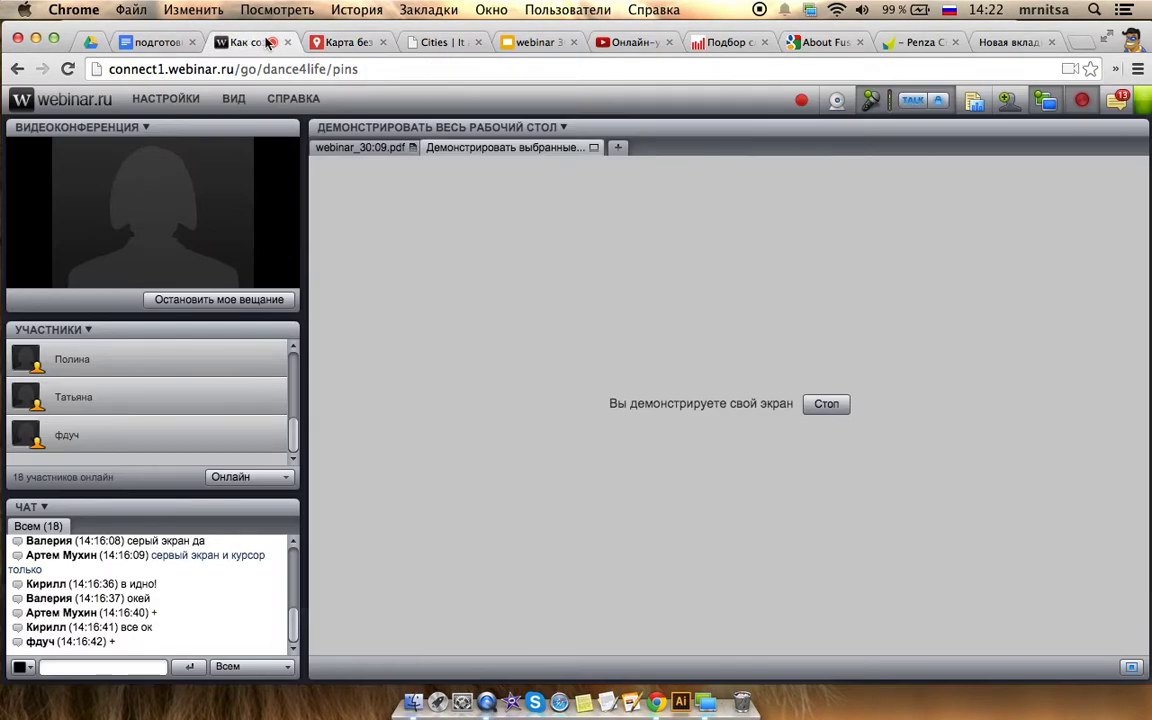
left_click(331, 42)
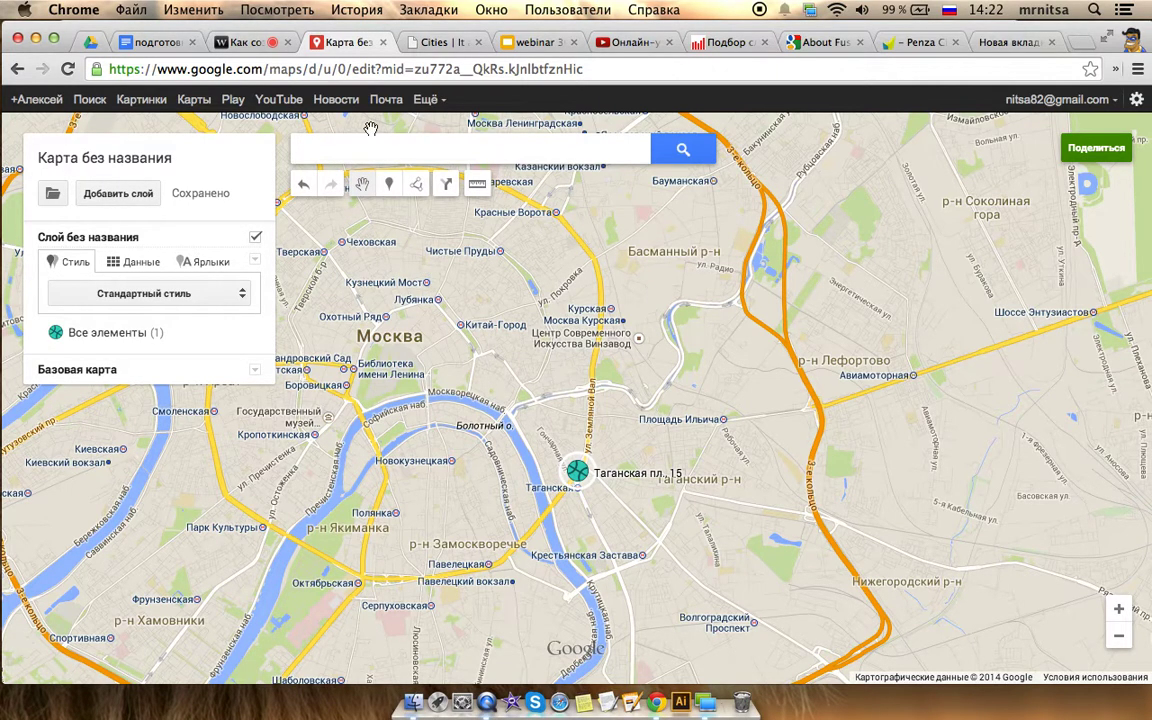
left_click(248, 42)
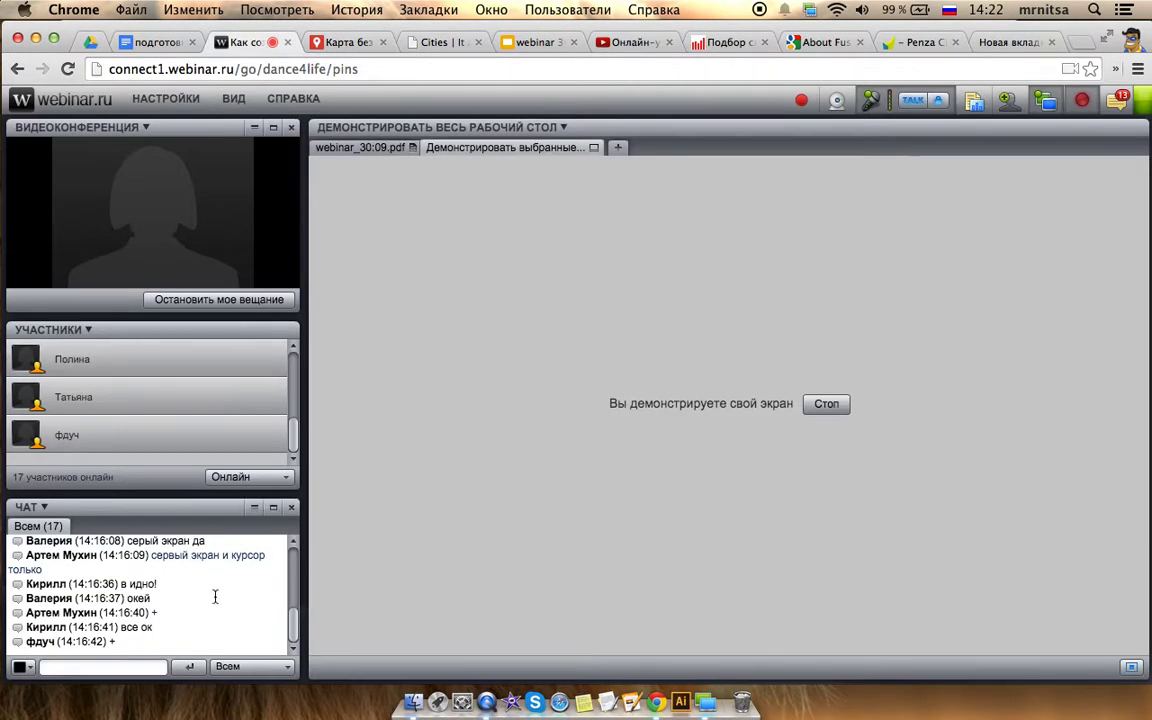
left_click(349, 44)
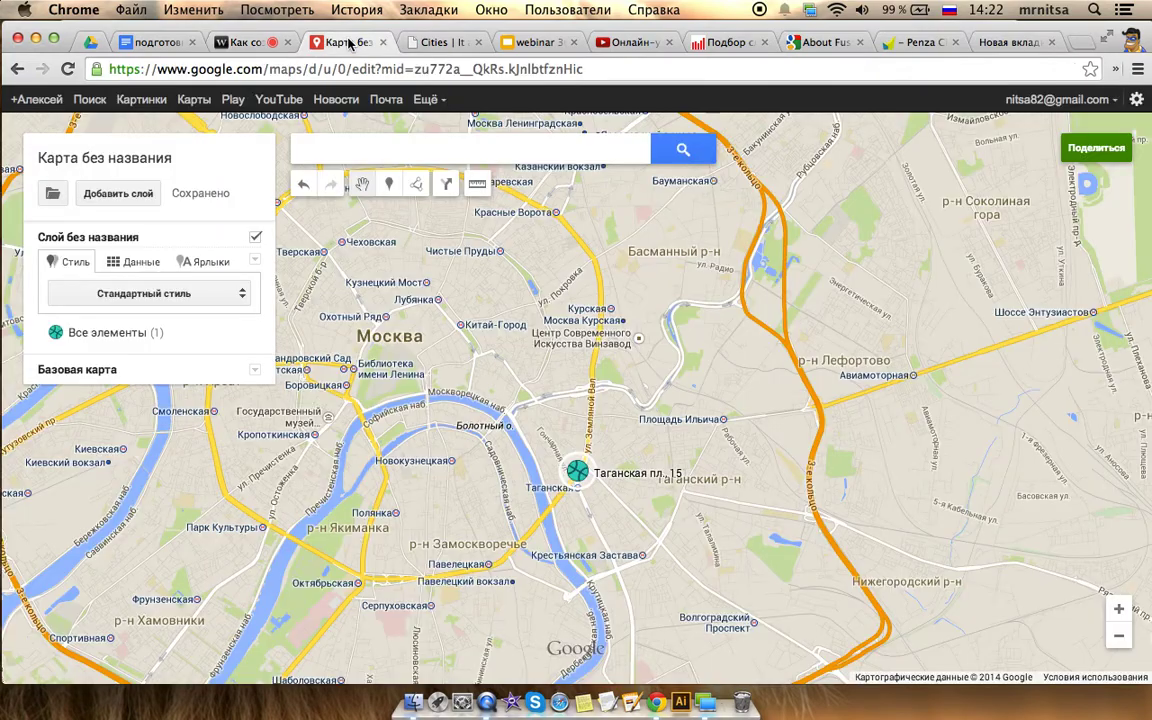
Zoom in and pan to the park beside ул. Земляной Вал
left_click(418, 186)
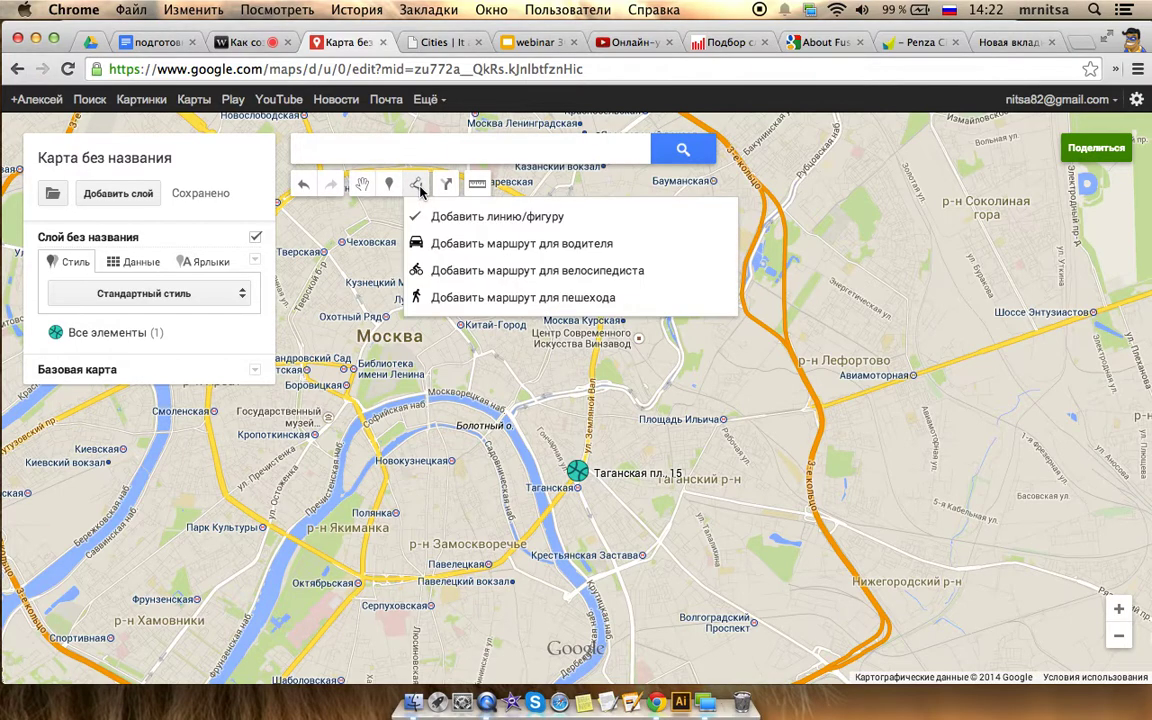
left_click(507, 217)
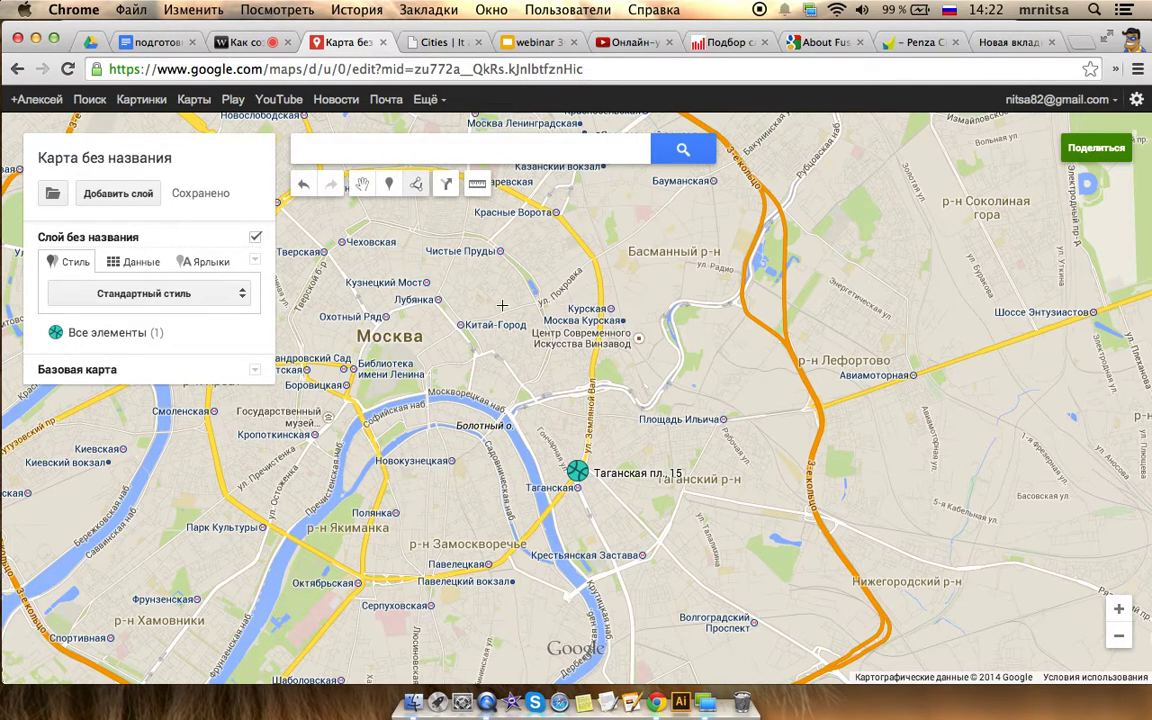
left_click(1119, 636)
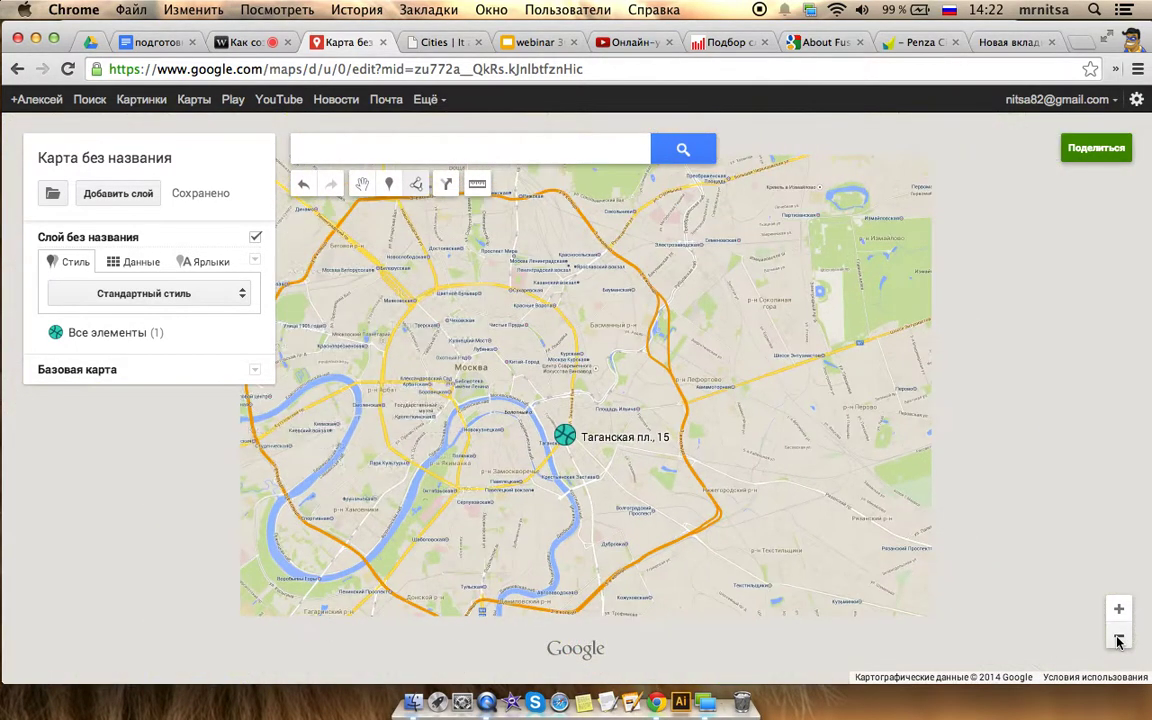
left_click(1119, 609)
left_click(1119, 609)
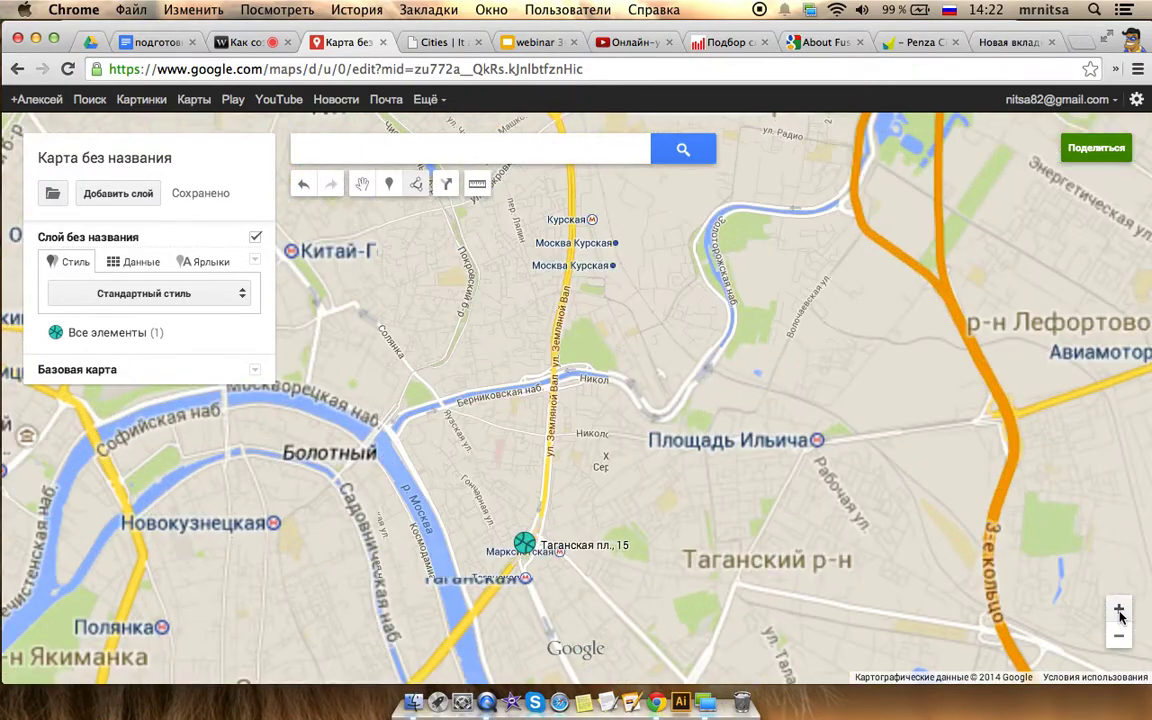
left_click(1119, 609)
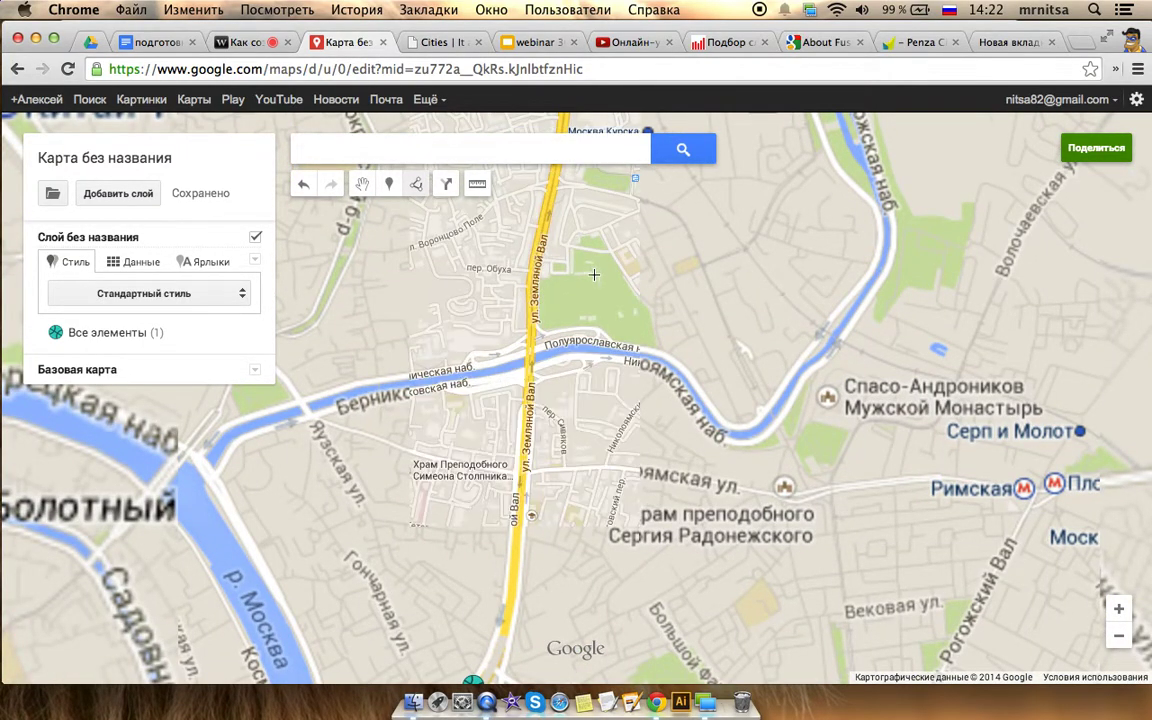
key("plus")
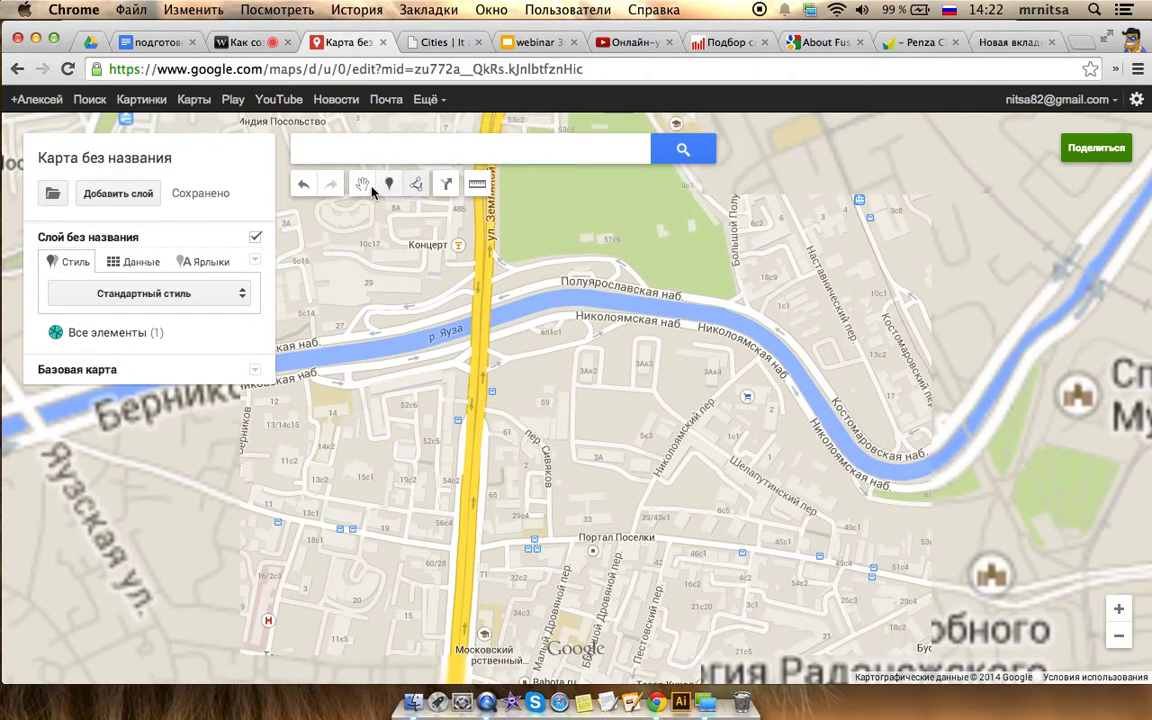
left_click_drag(592, 287, 670, 491)
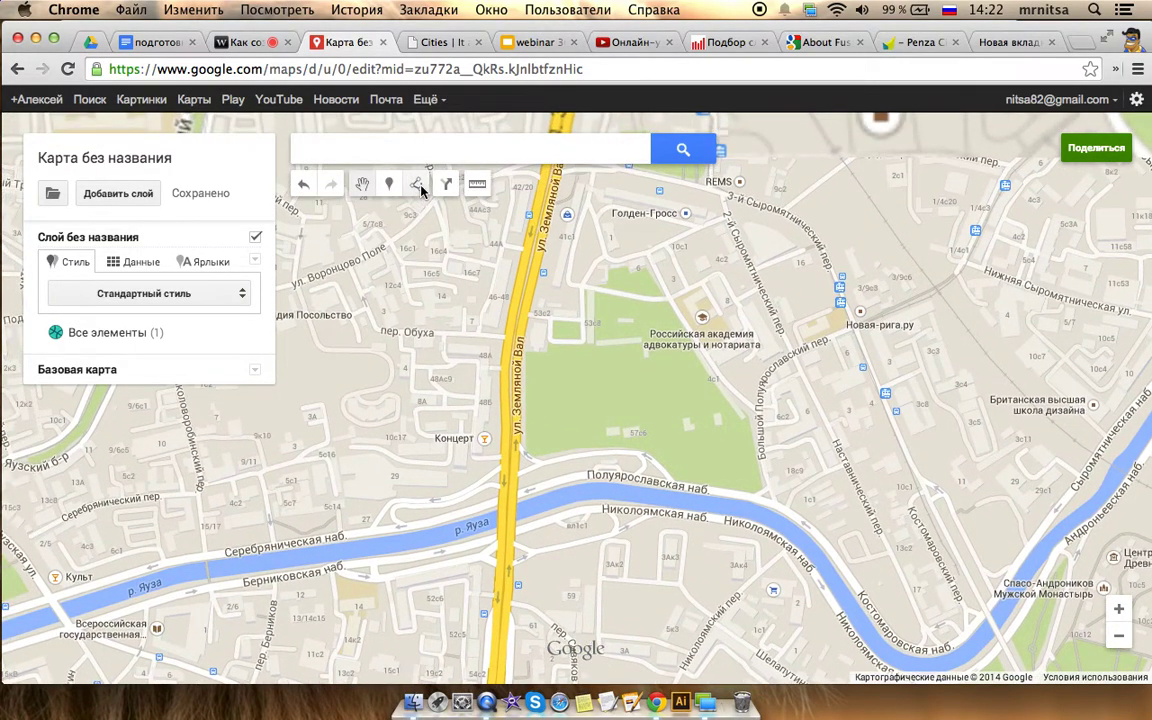
Draw a four-sided area in the park, closing it back at the first corner
left_click(447, 183)
left_click(437, 219)
left_click(633, 361)
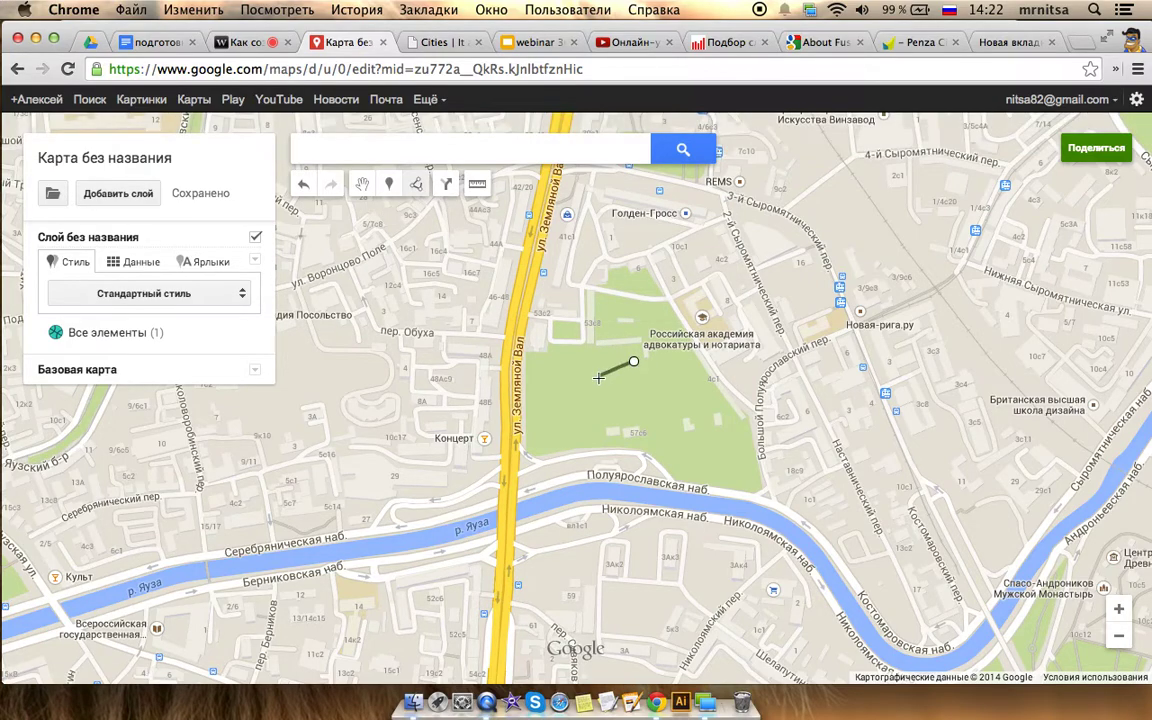
left_click(579, 395)
left_click(693, 449)
left_click(710, 409)
left_click(633, 361)
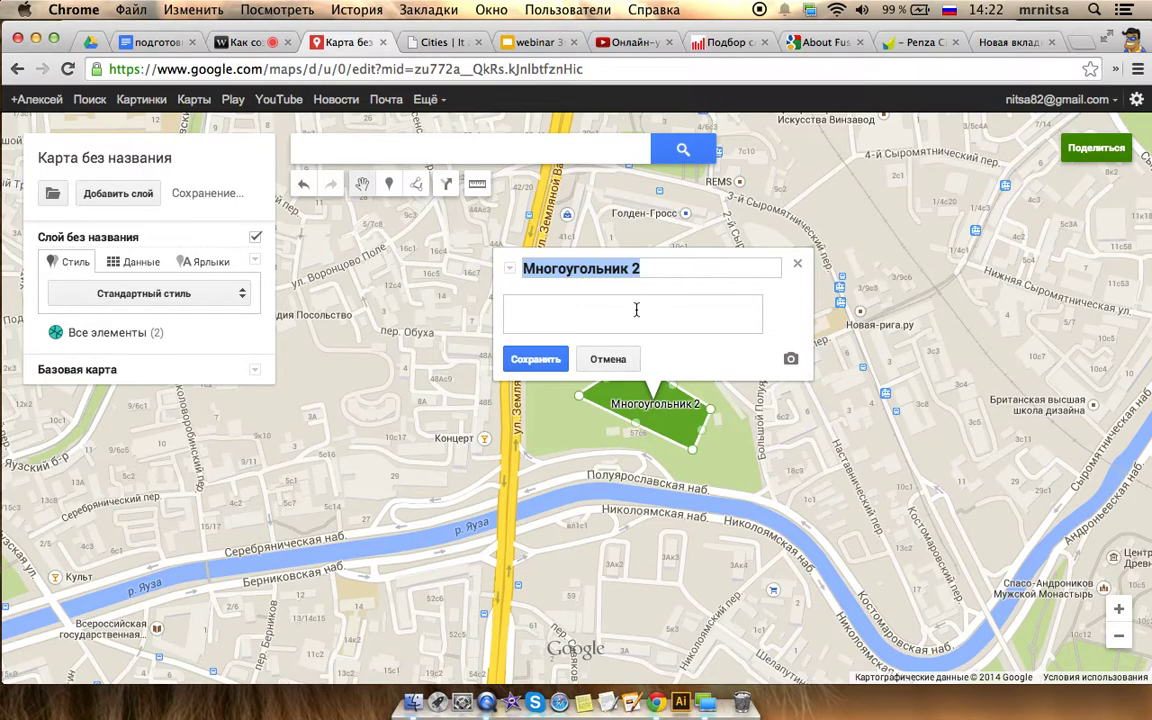
Name the area 'зона уборки', save it and close its info card
type("зон")
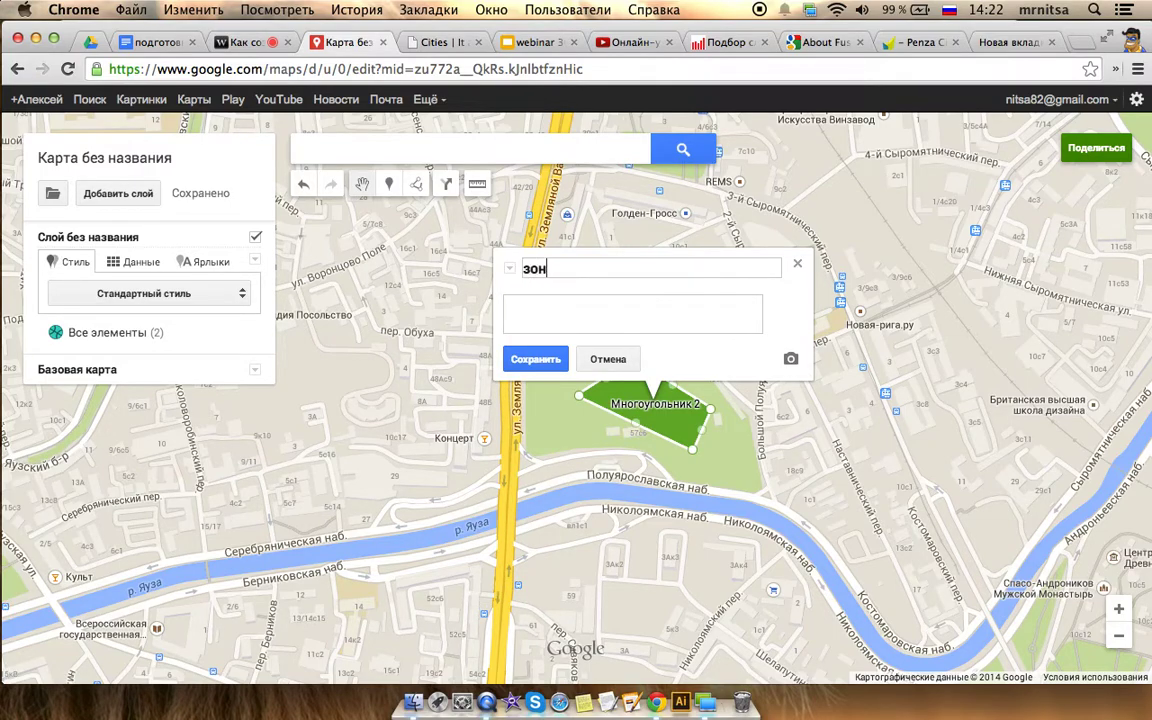
type("а уборки")
left_click(536, 359)
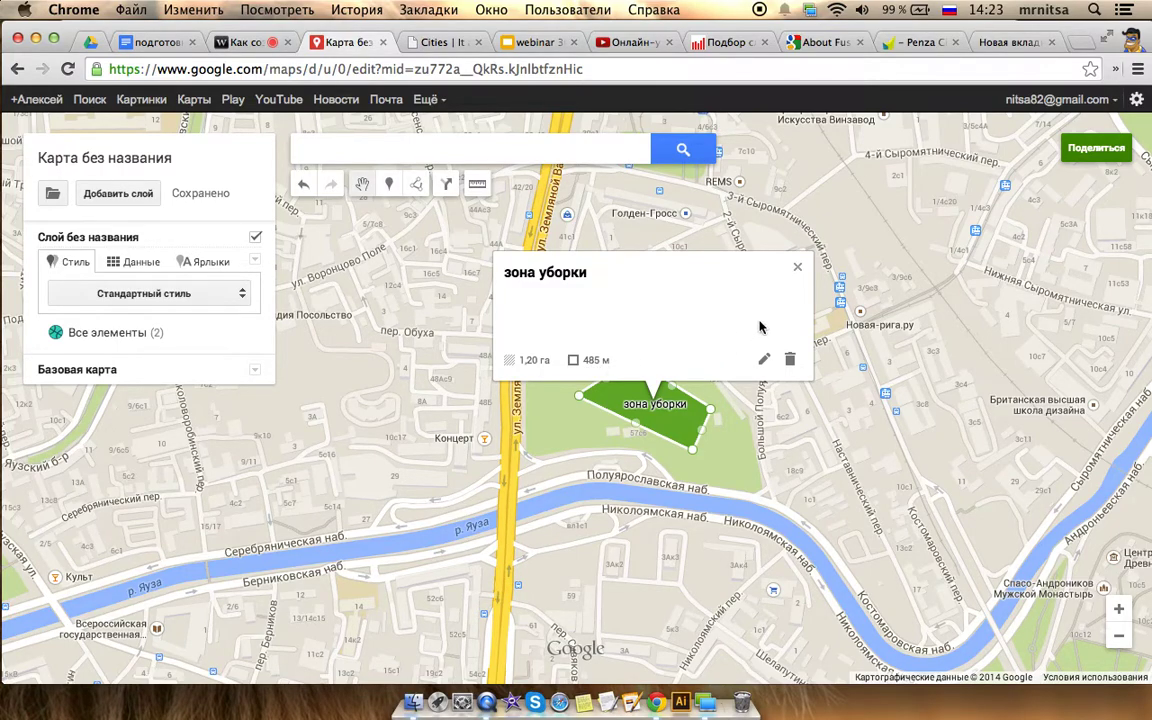
left_click(798, 272)
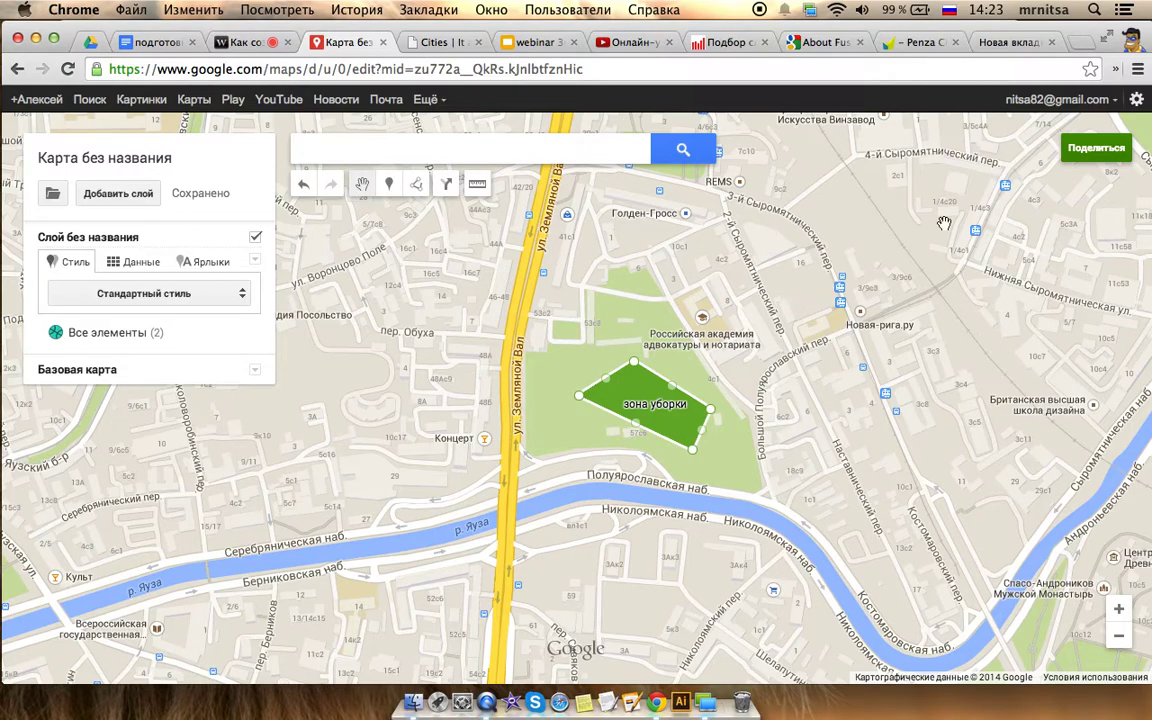
Rename the map to 'Вебинар' when starting to share it
left_click(1093, 157)
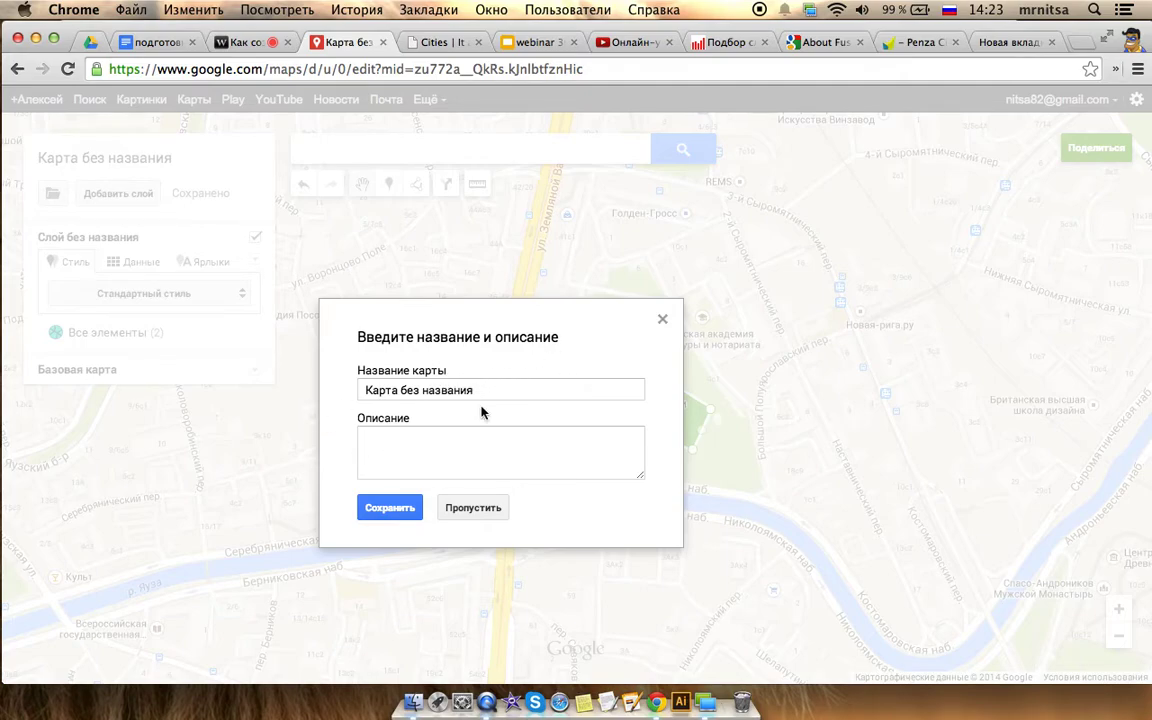
left_click_drag(480, 390, 275, 395)
type("В")
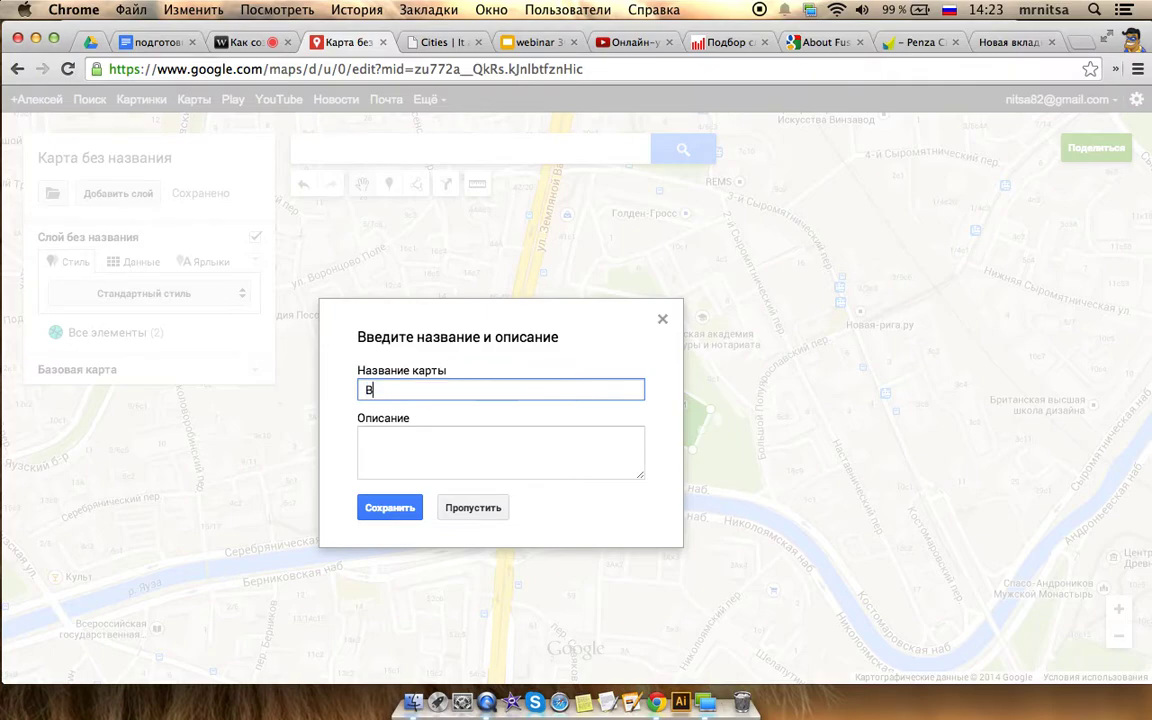
type("ебинар")
left_click(386, 516)
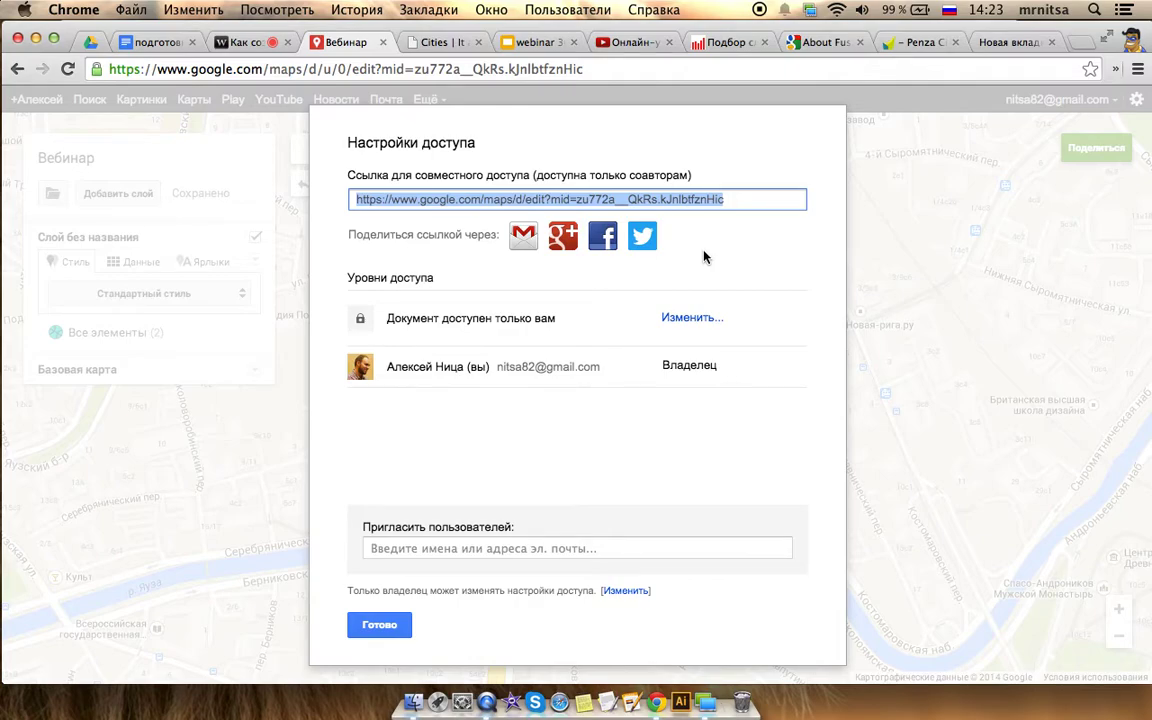
Make the map public on the internet with read-only access and save the sharing settings
left_click(695, 317)
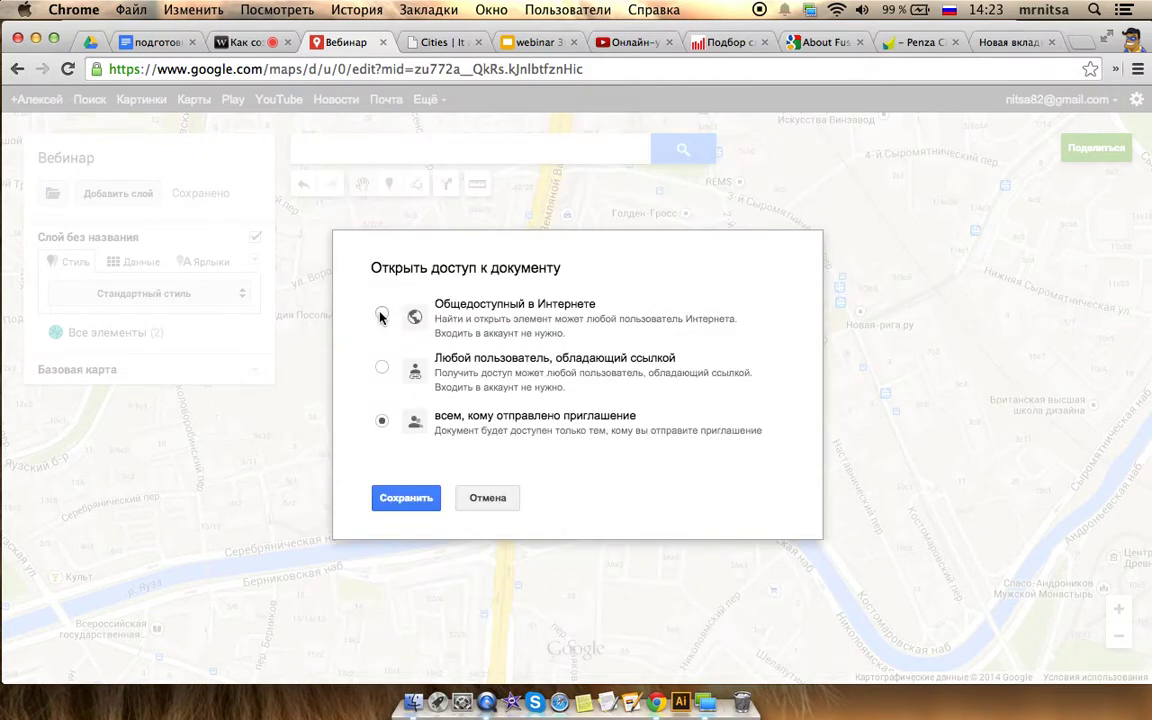
left_click(381, 314)
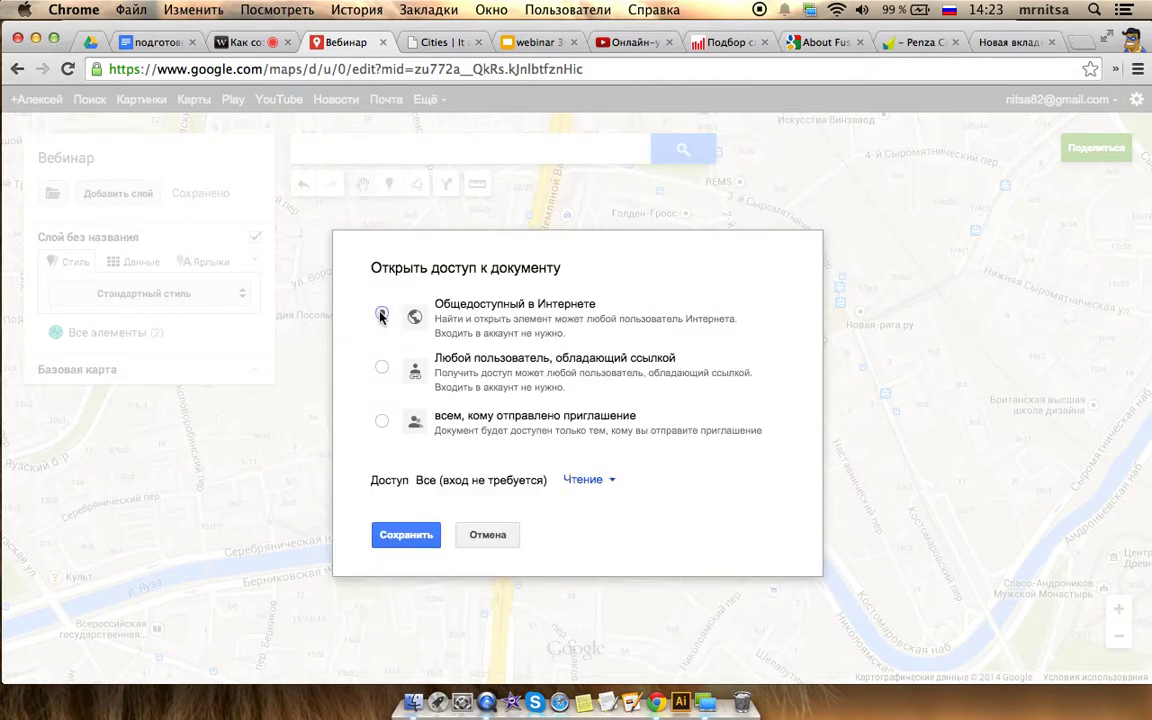
left_click(609, 480)
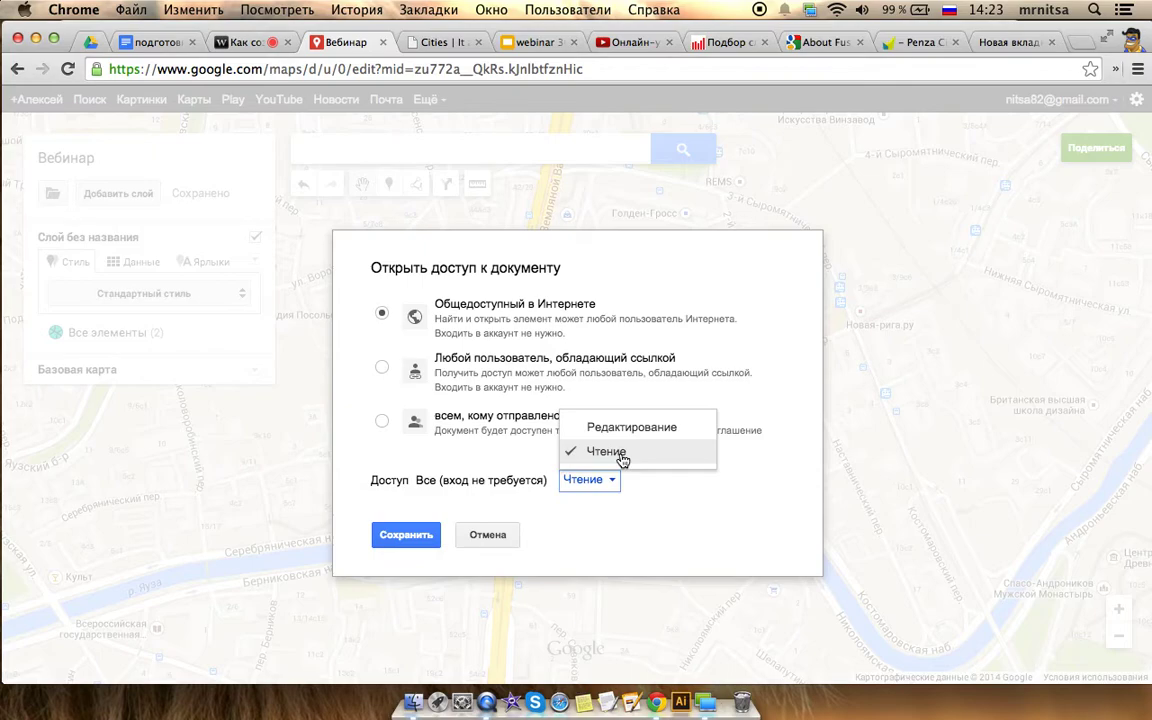
left_click(622, 458)
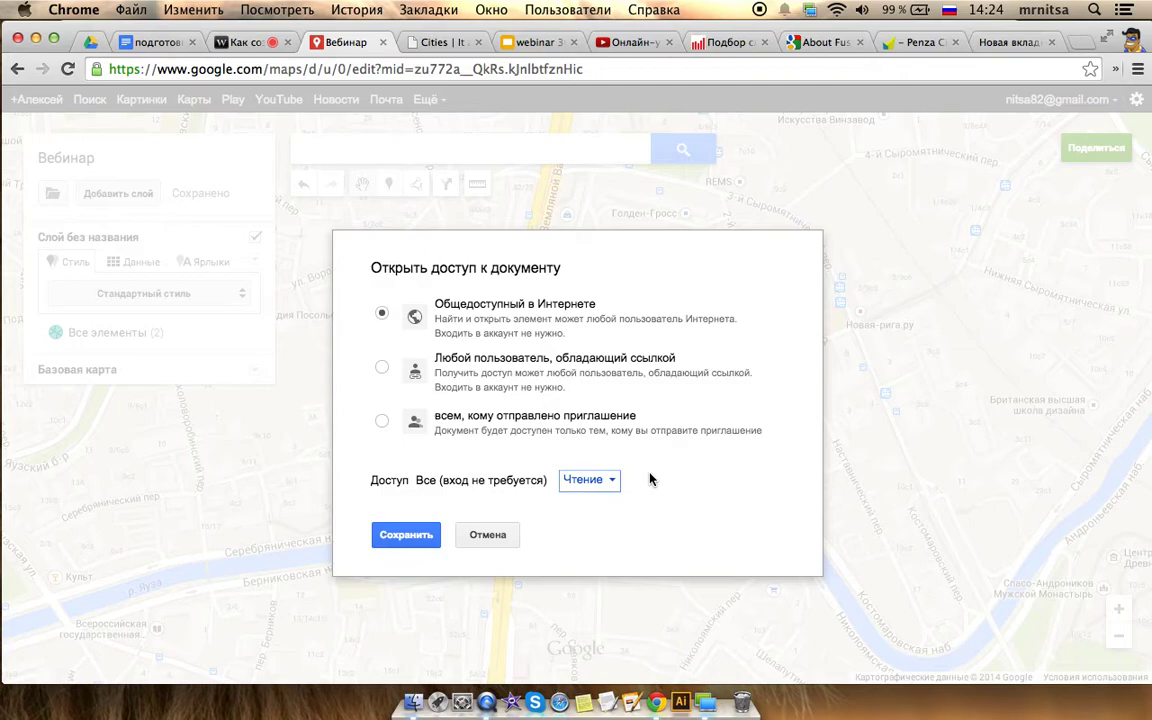
left_click(417, 534)
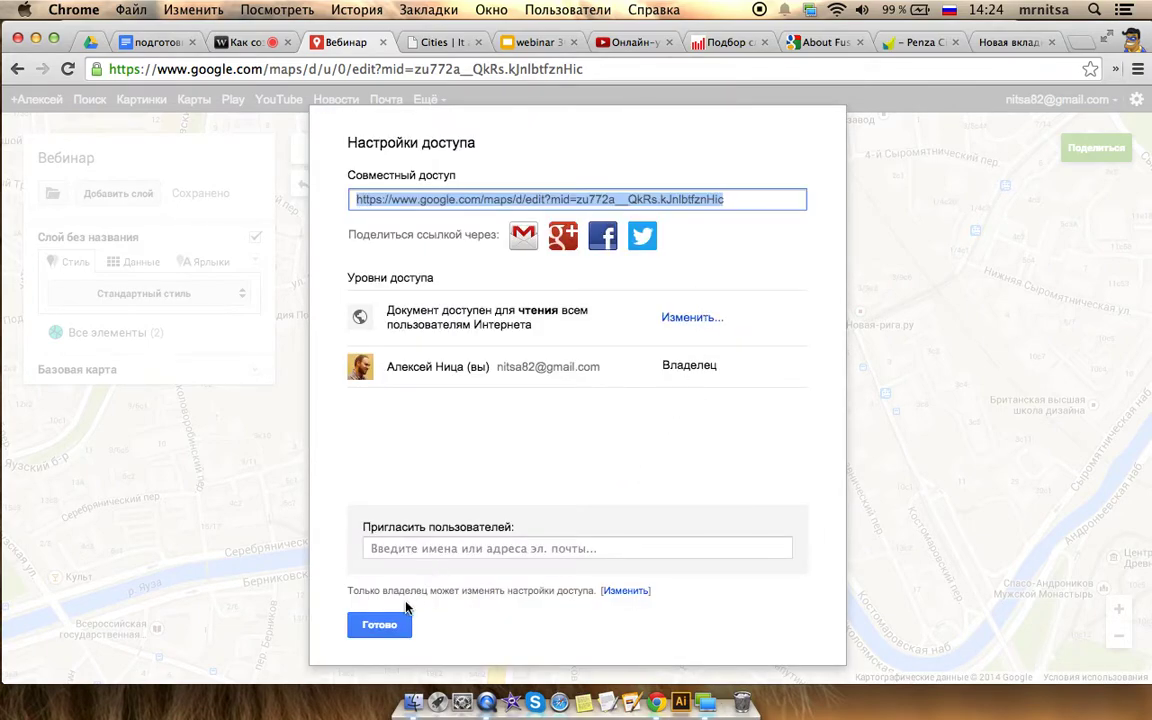
left_click(379, 625)
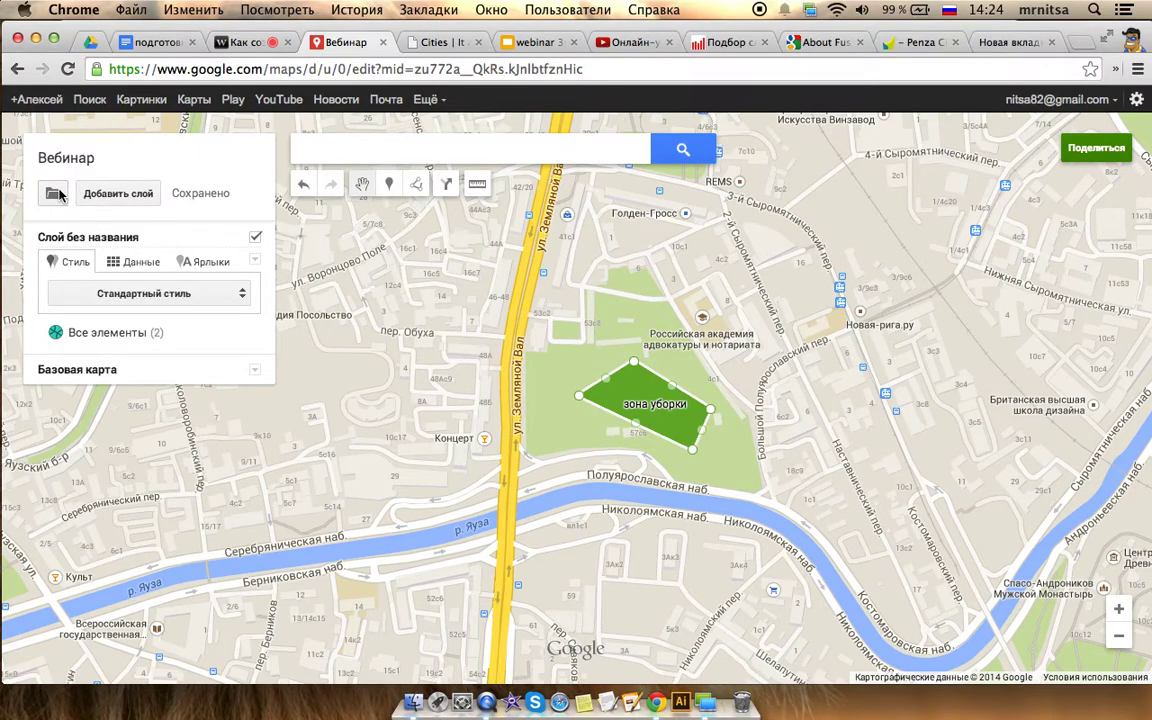
left_click(54, 193)
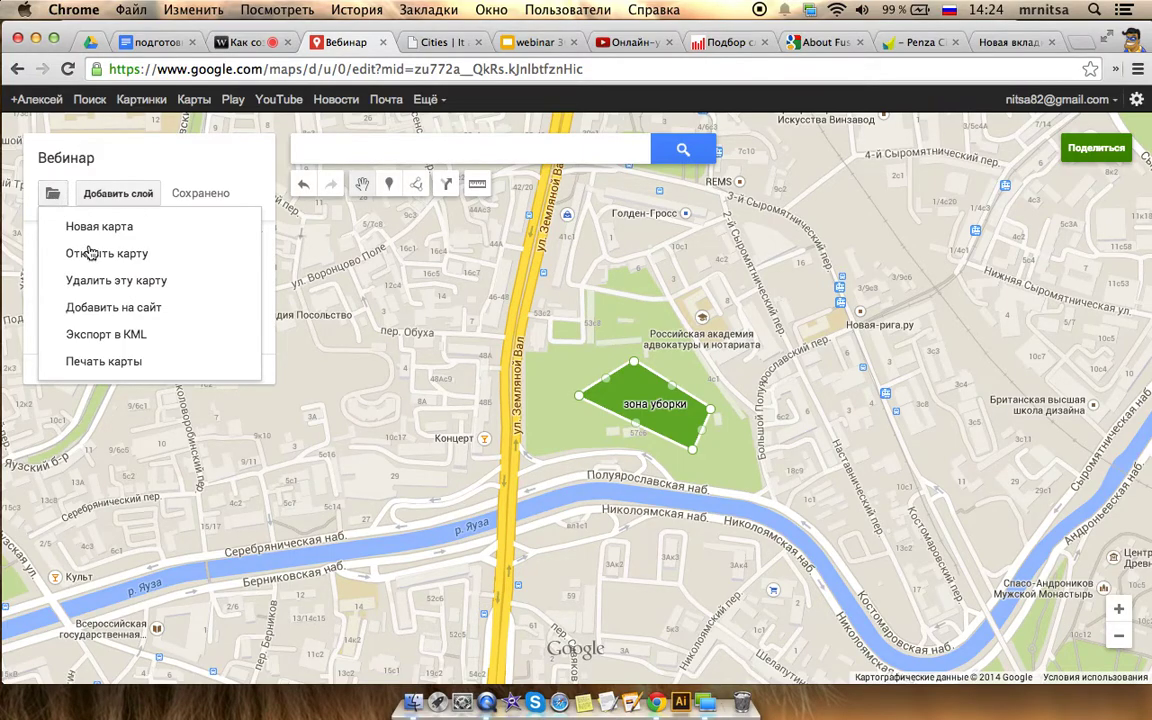
Get the map's iframe embed code, then open the blog's Cities post for editing
left_click(148, 311)
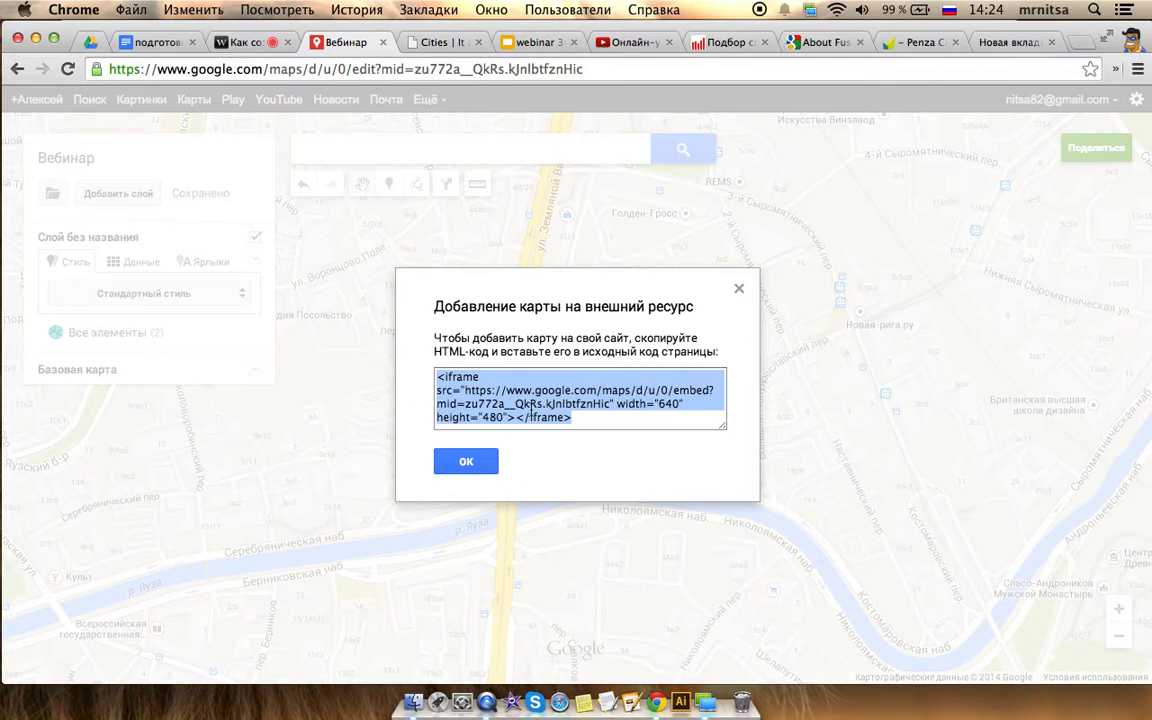
left_click(619, 403)
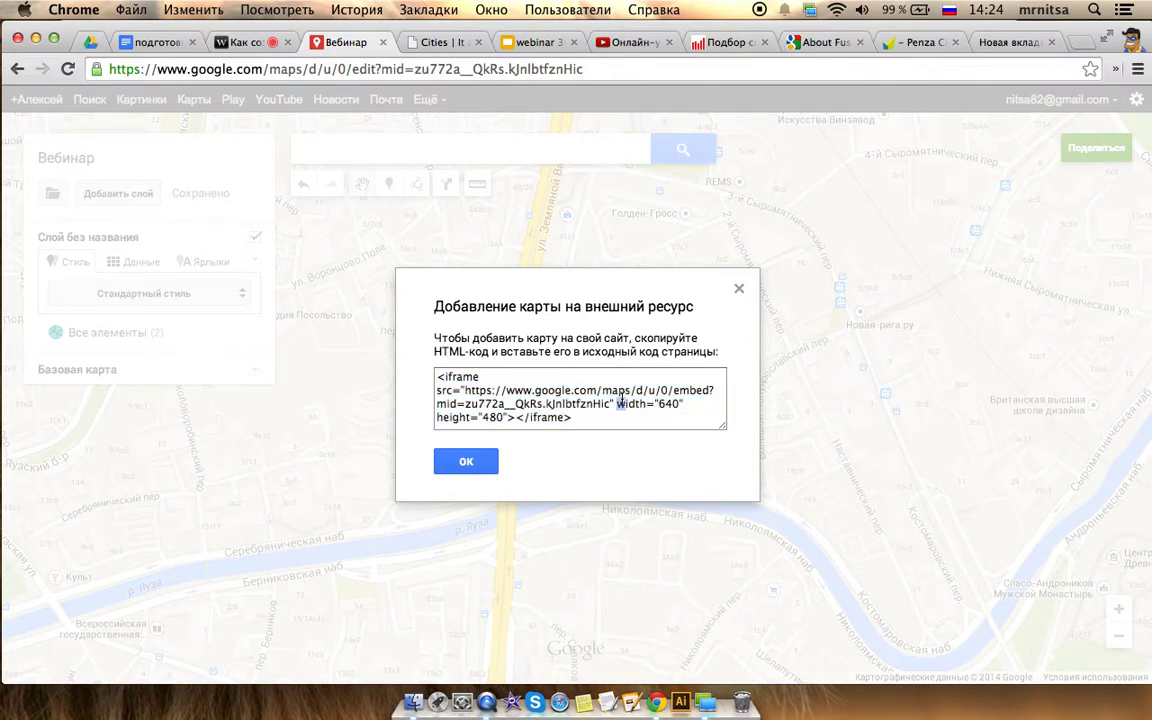
left_click(594, 419)
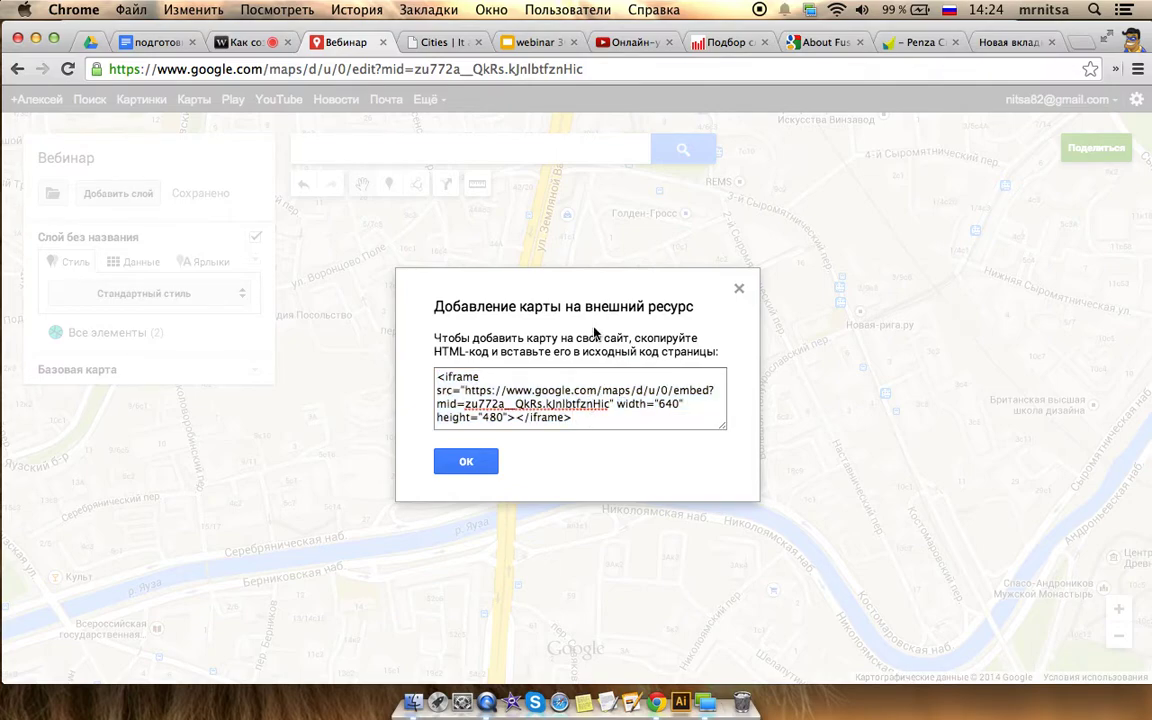
left_click(425, 42)
left_click(398, 105)
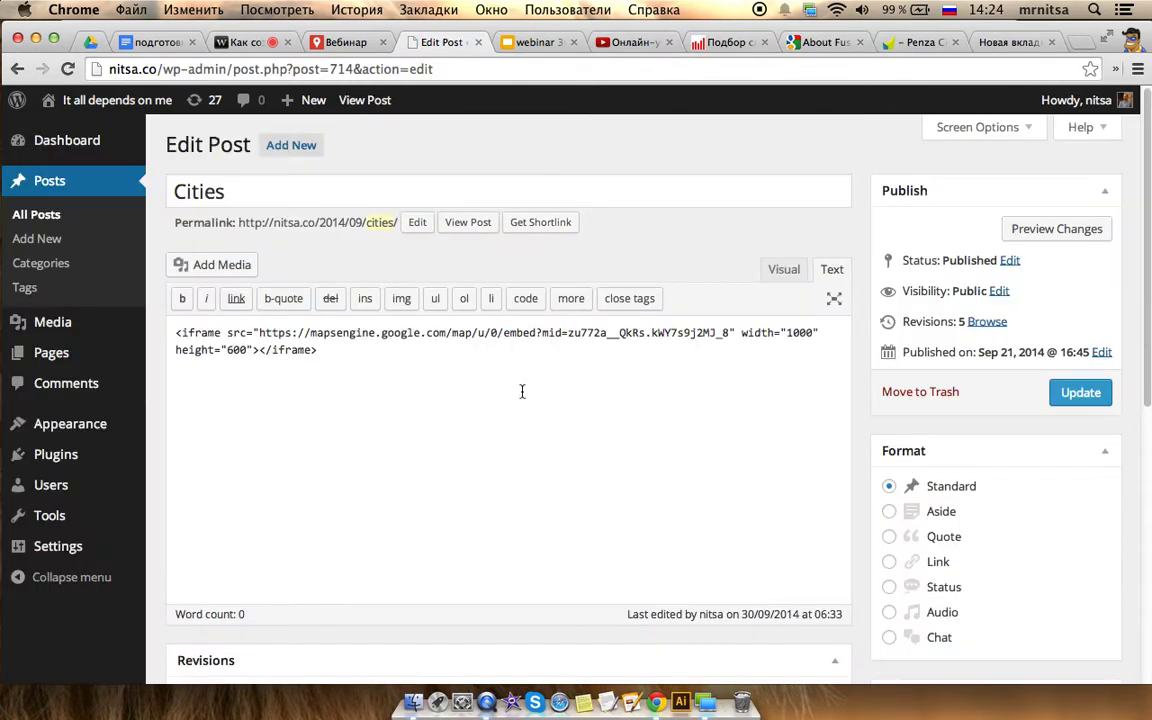
Highlight the iframe's width="1000" and height="600" attributes in the Cities post code
left_click_drag(787, 332, 815, 332)
left_click_drag(743, 336, 809, 334)
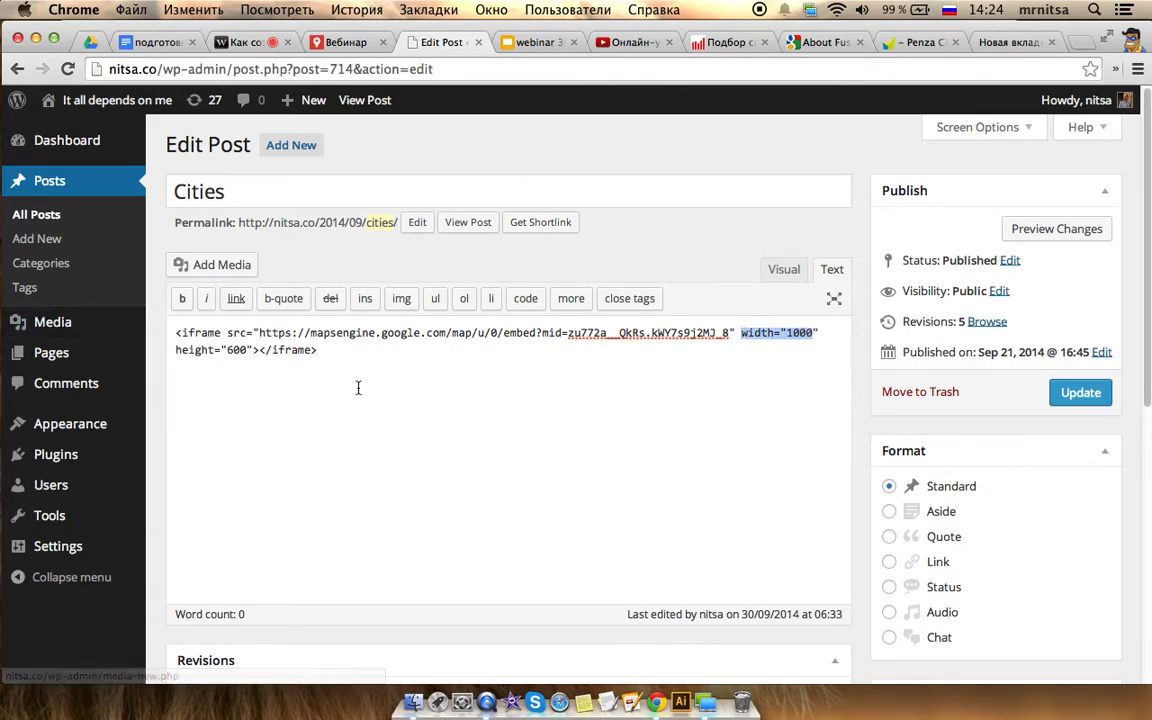
left_click_drag(177, 350, 247, 350)
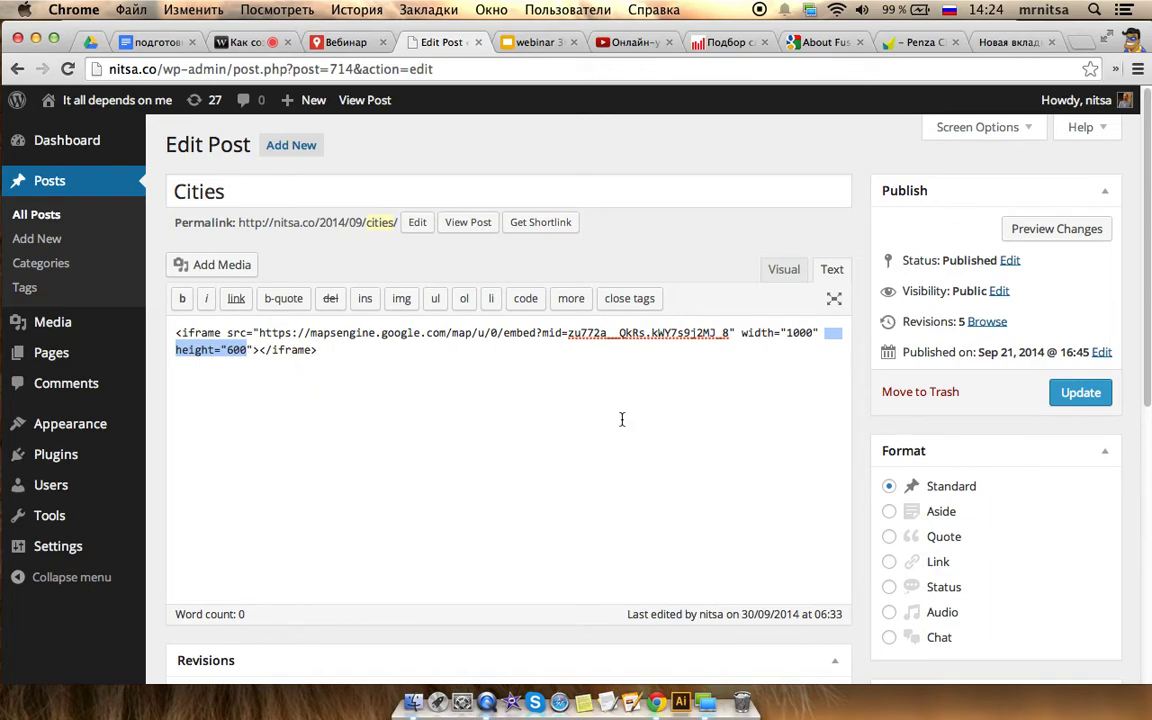
Return to the Вебинар map and close its embed code window
left_click(17, 69)
left_click(341, 47)
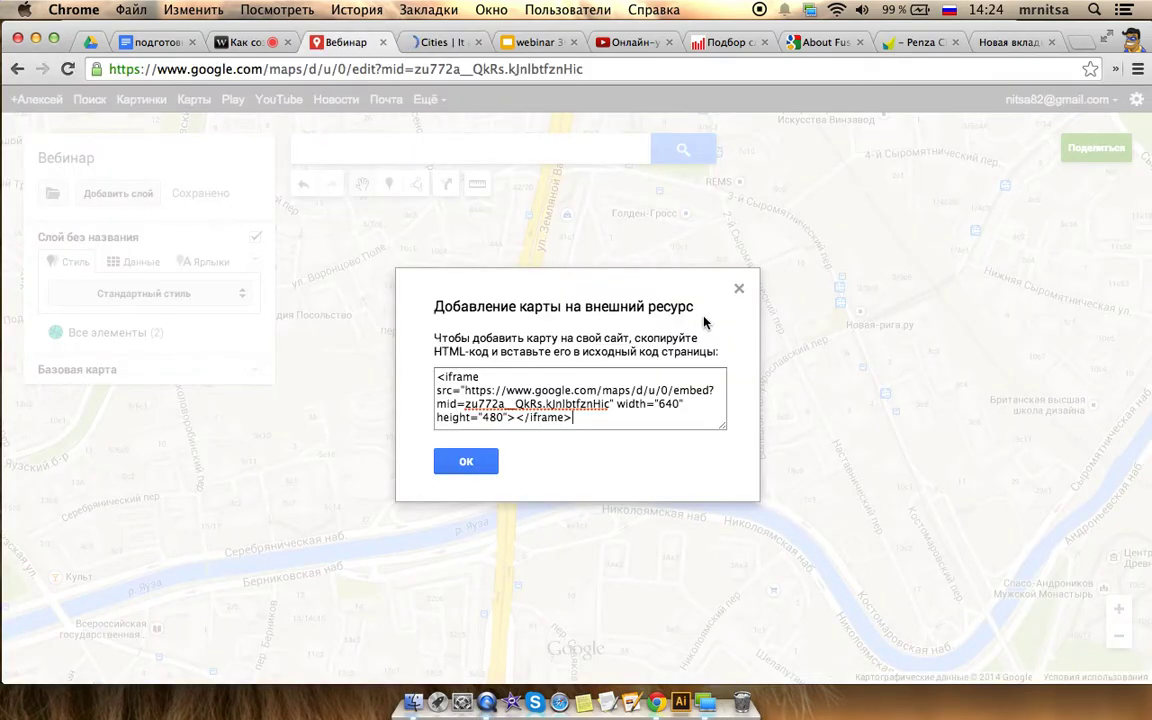
left_click(737, 290)
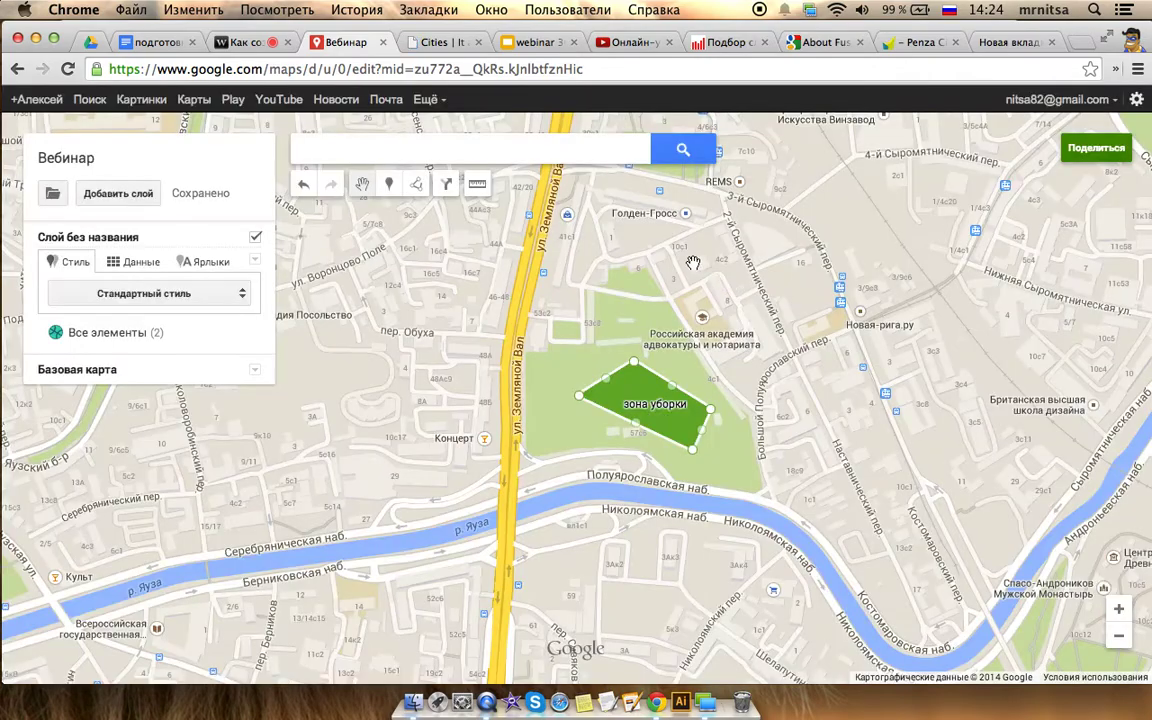
View the embedded 'cities i've visited' map full size, close it, then go to webinar.ru
left_click(434, 43)
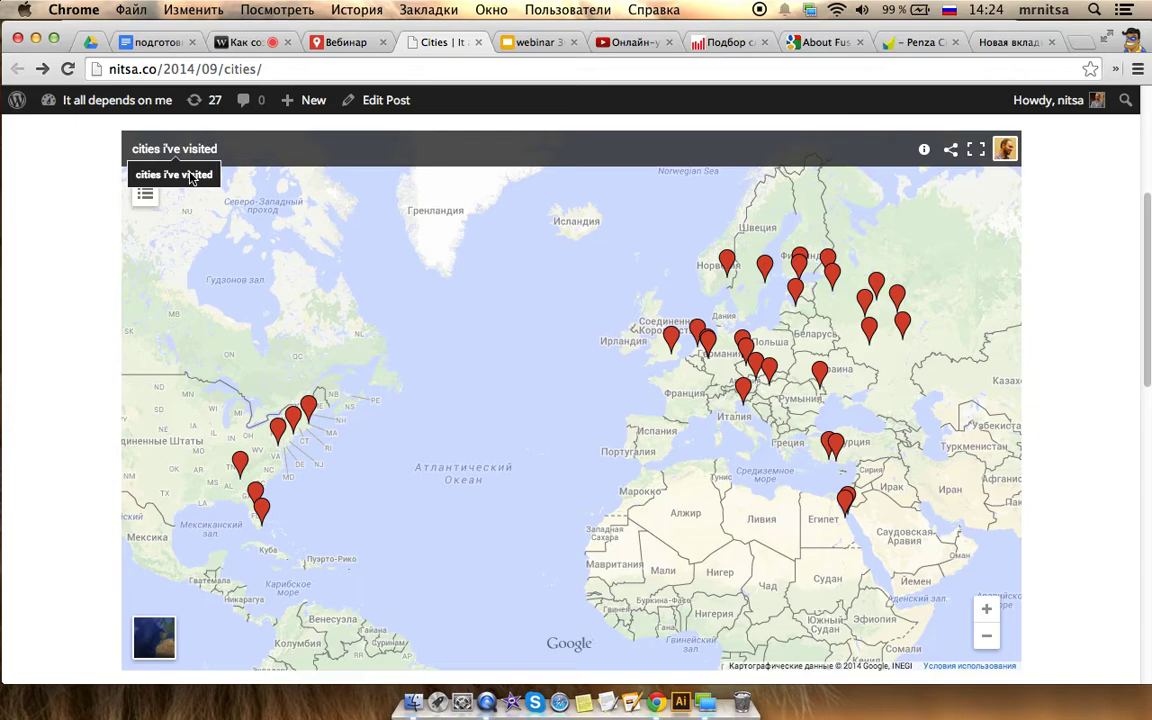
left_click(976, 151)
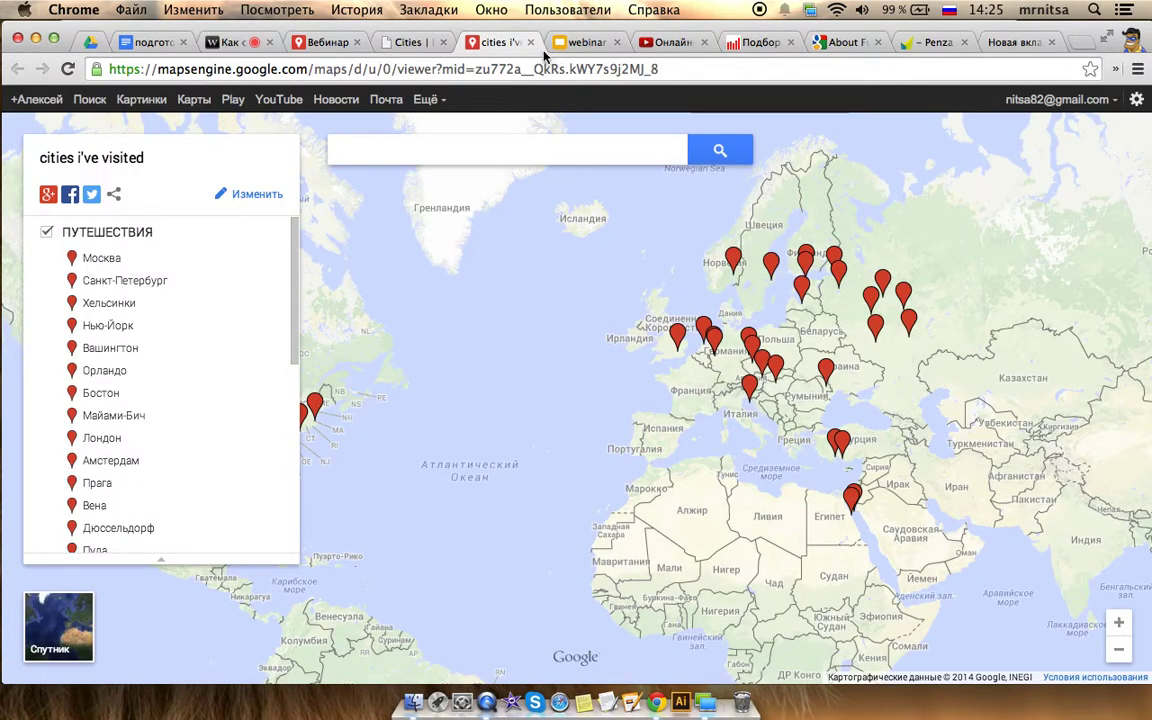
key("super+w")
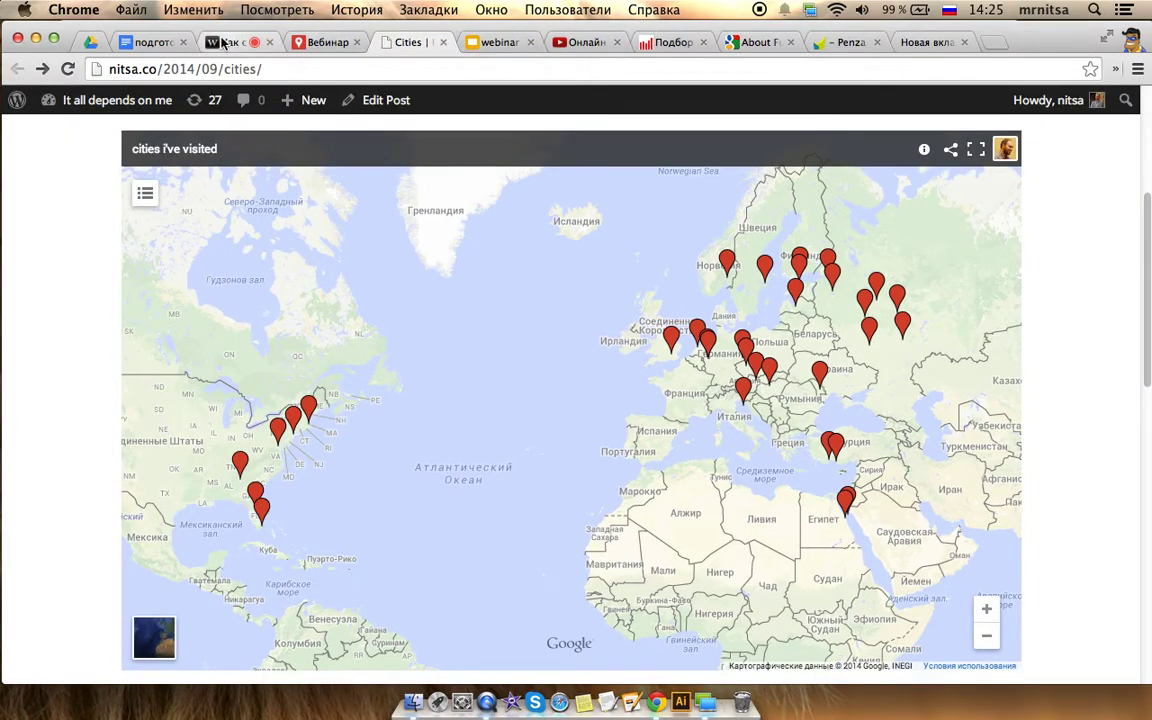
left_click(224, 43)
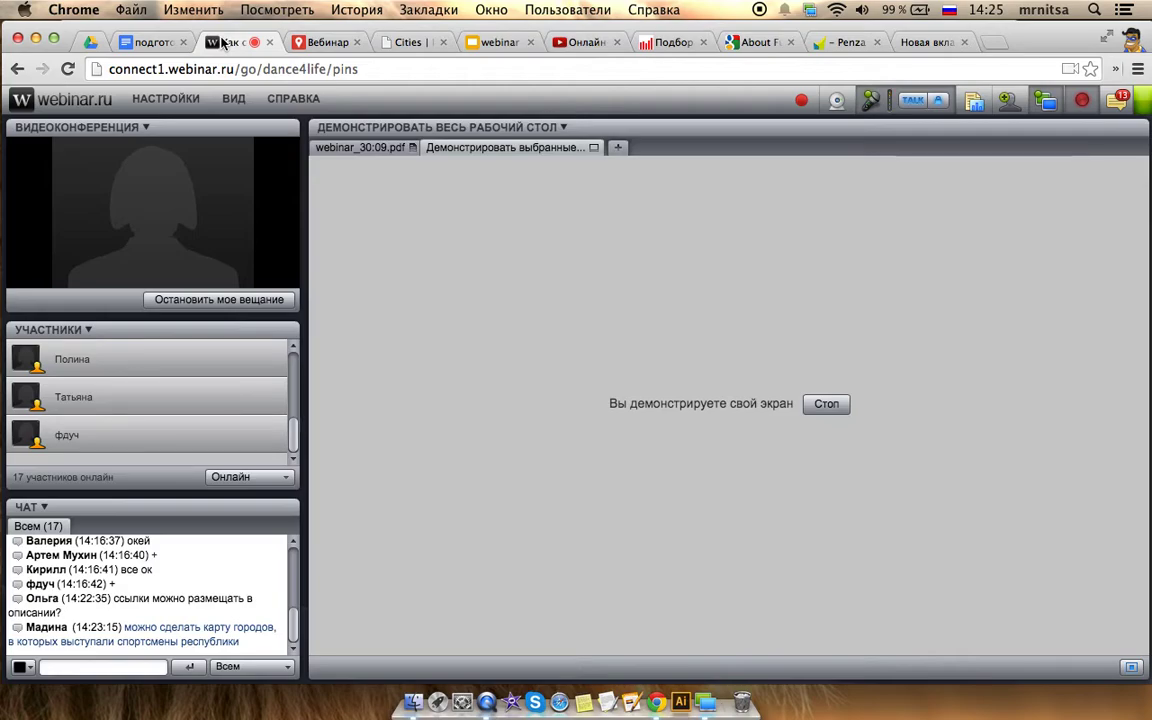
Switch back to the Вебинар map in Google My Maps
left_click(322, 44)
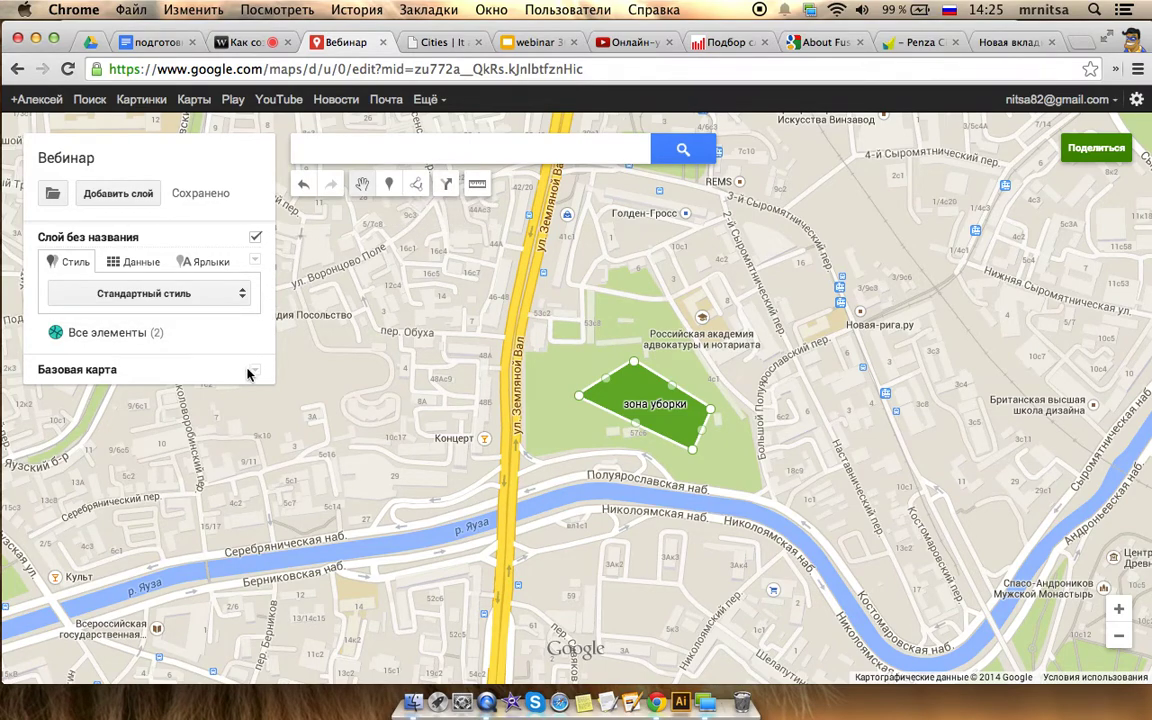
Add a new directions route layer set to walking mode
left_click(141, 196)
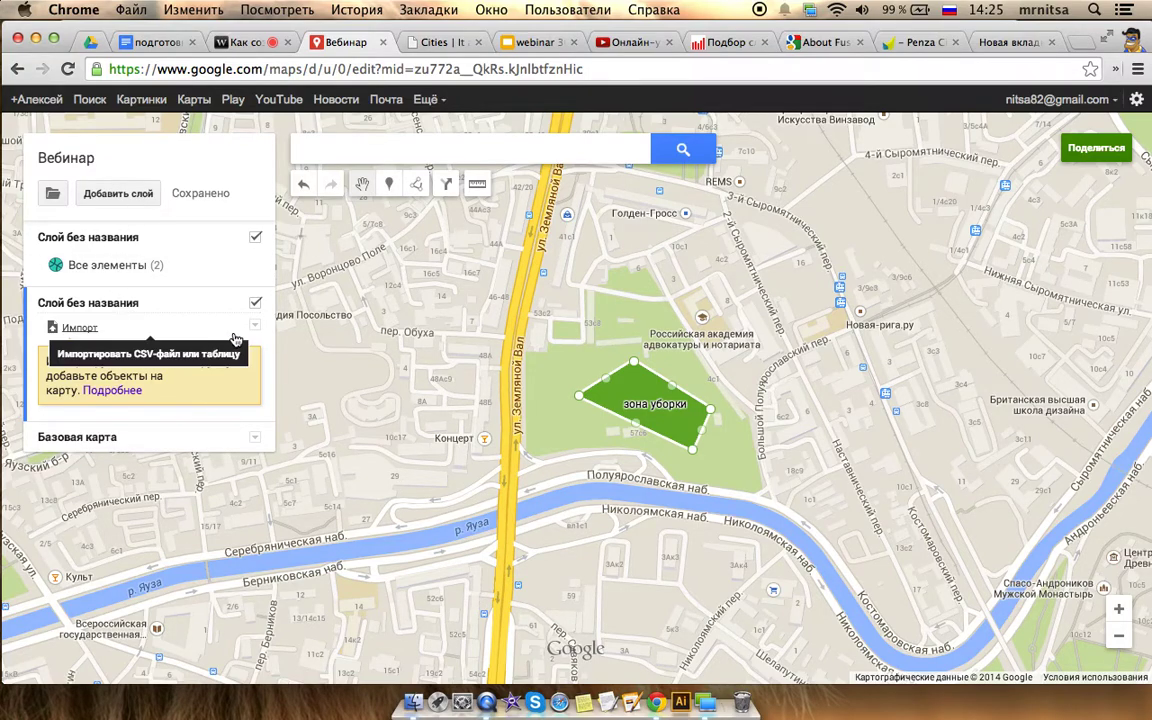
left_click(446, 184)
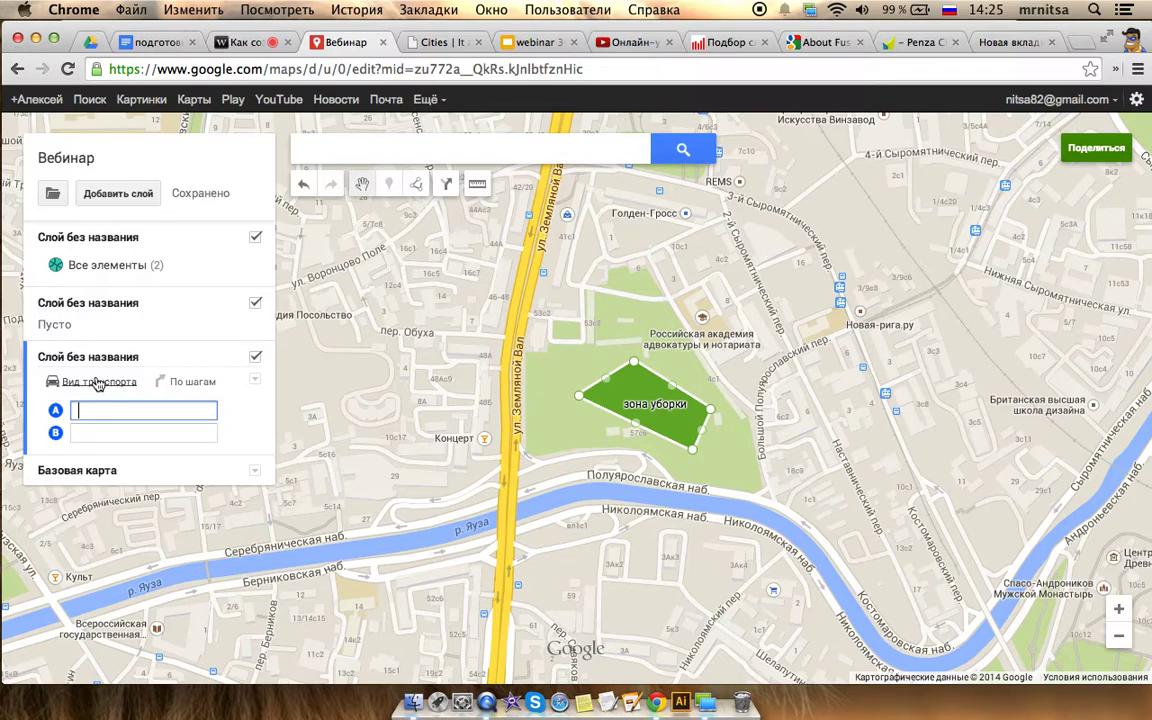
left_click(97, 383)
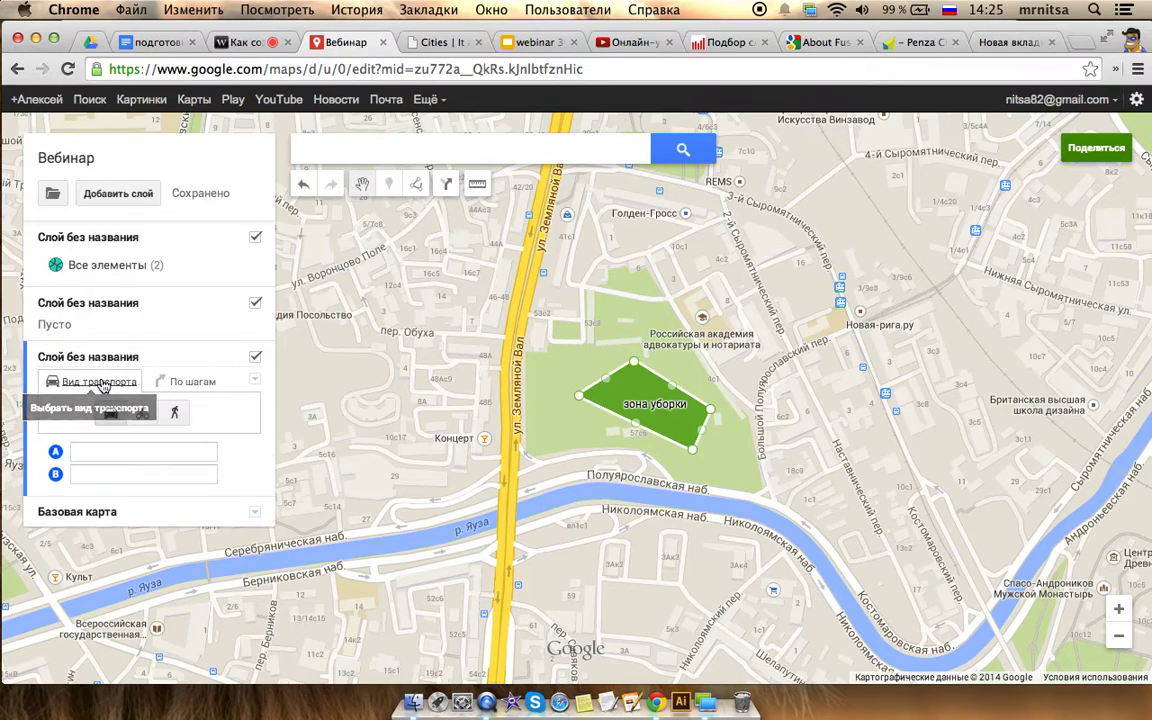
left_click(177, 416)
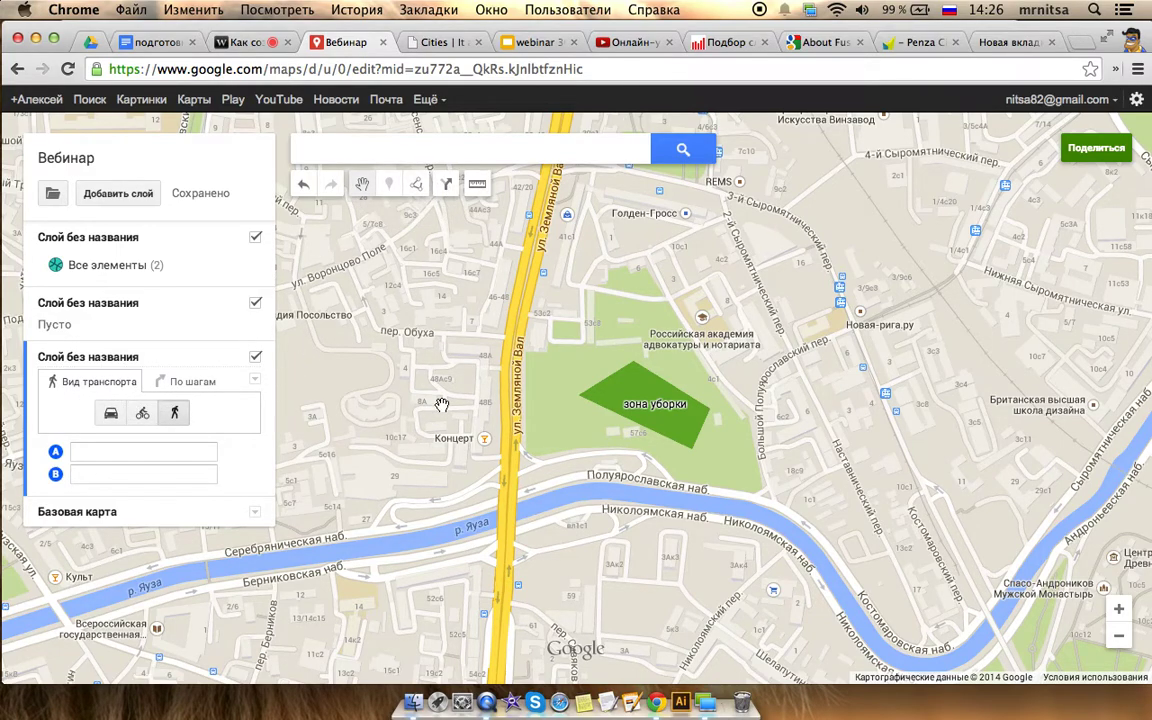
Route the walk from таганская 15 (A) to пятницкая 25 (B)
left_click(150, 453)
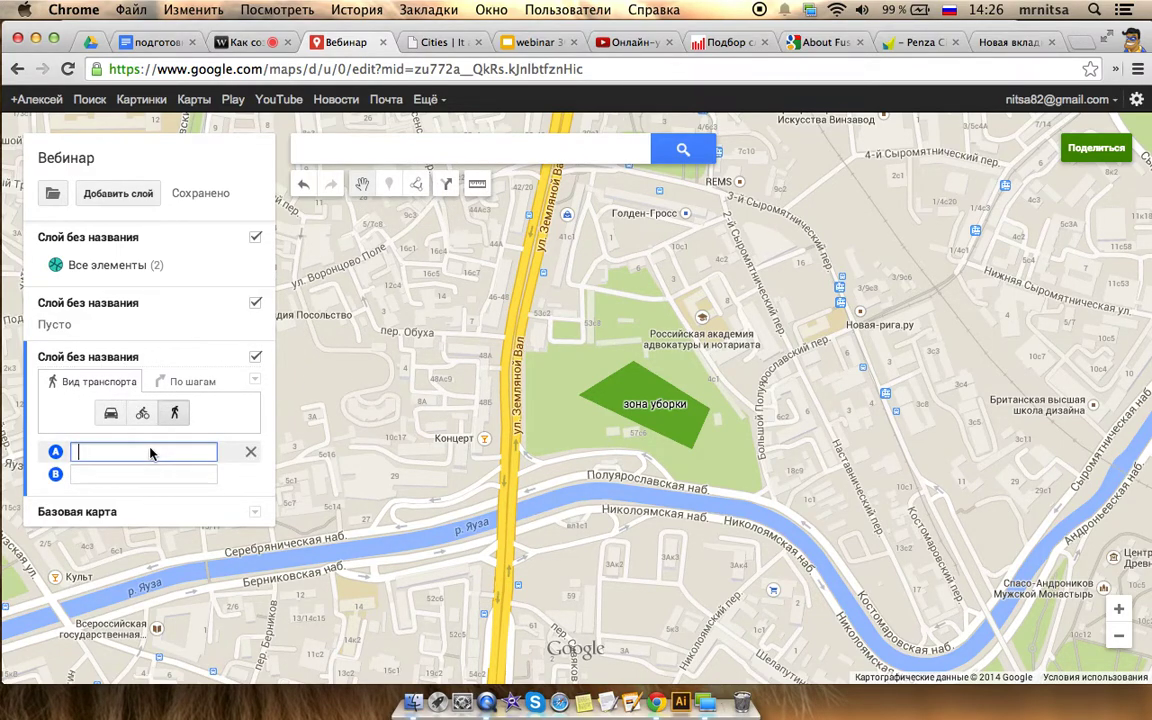
left_click(515, 378)
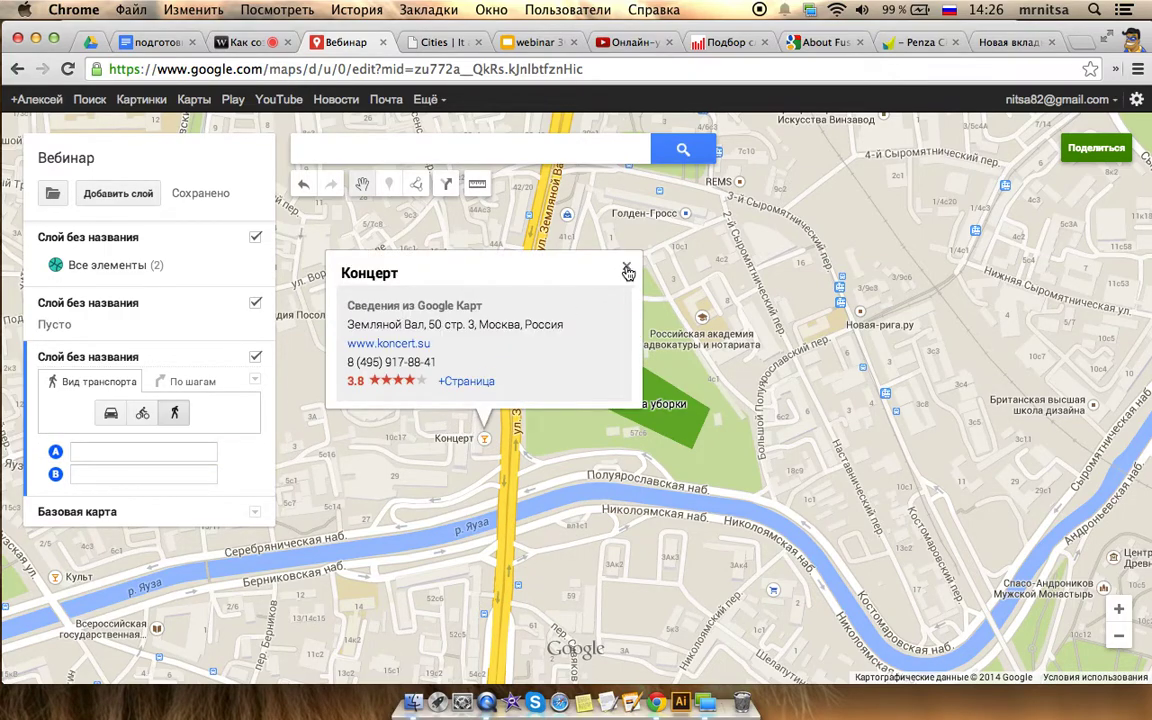
left_click(566, 245)
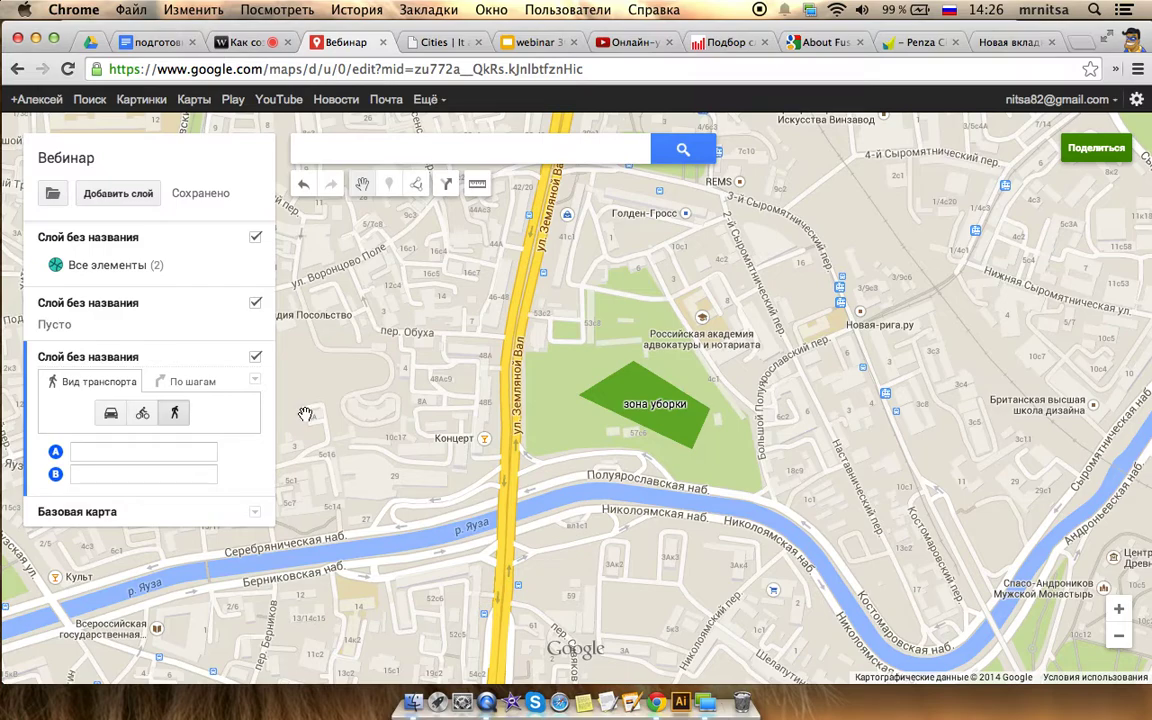
left_click(153, 455)
type("таганская 15")
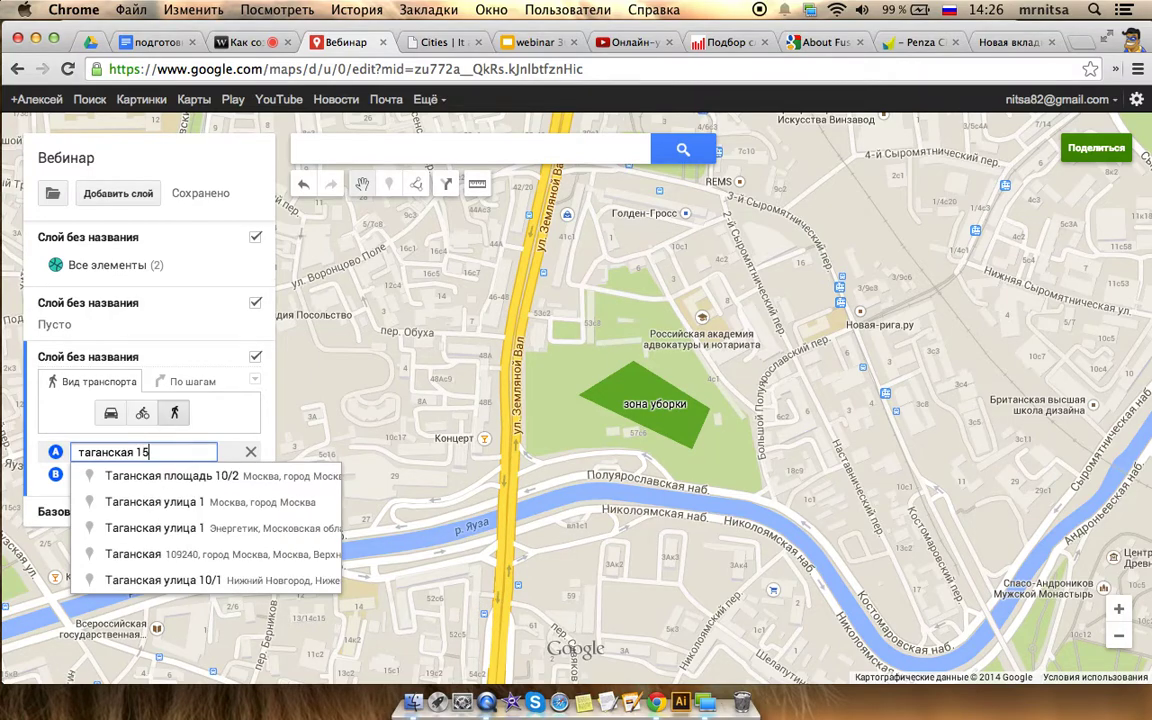
left_click(112, 475)
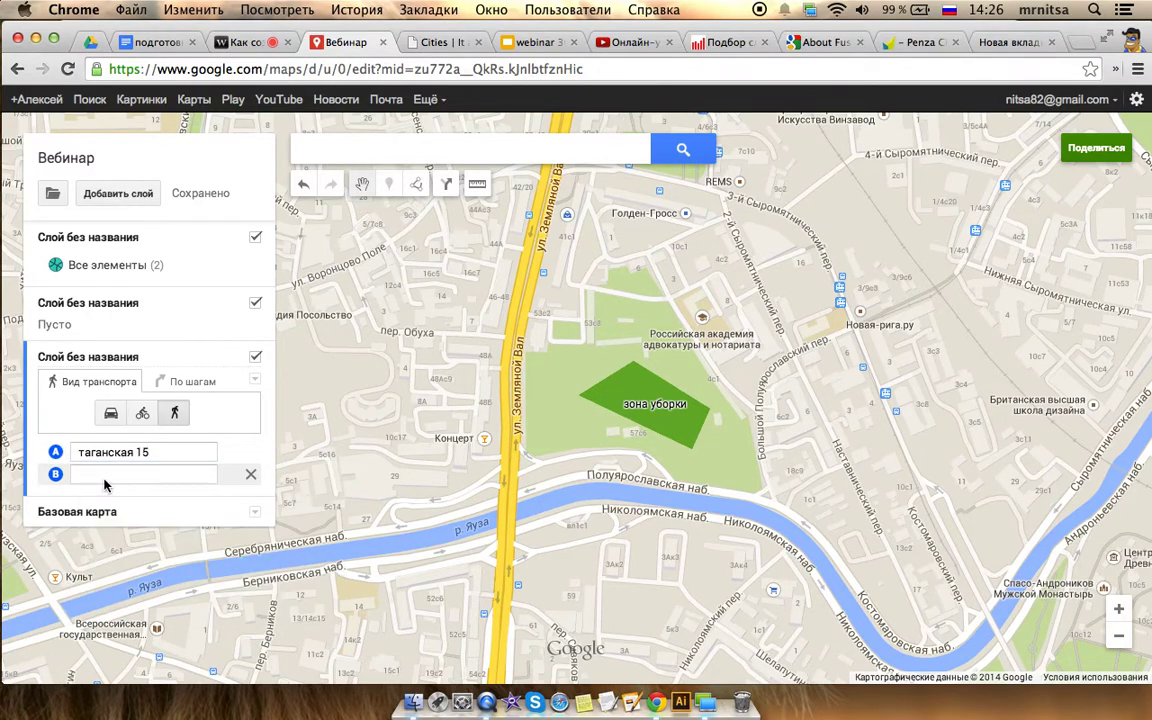
type("пятницкая 25")
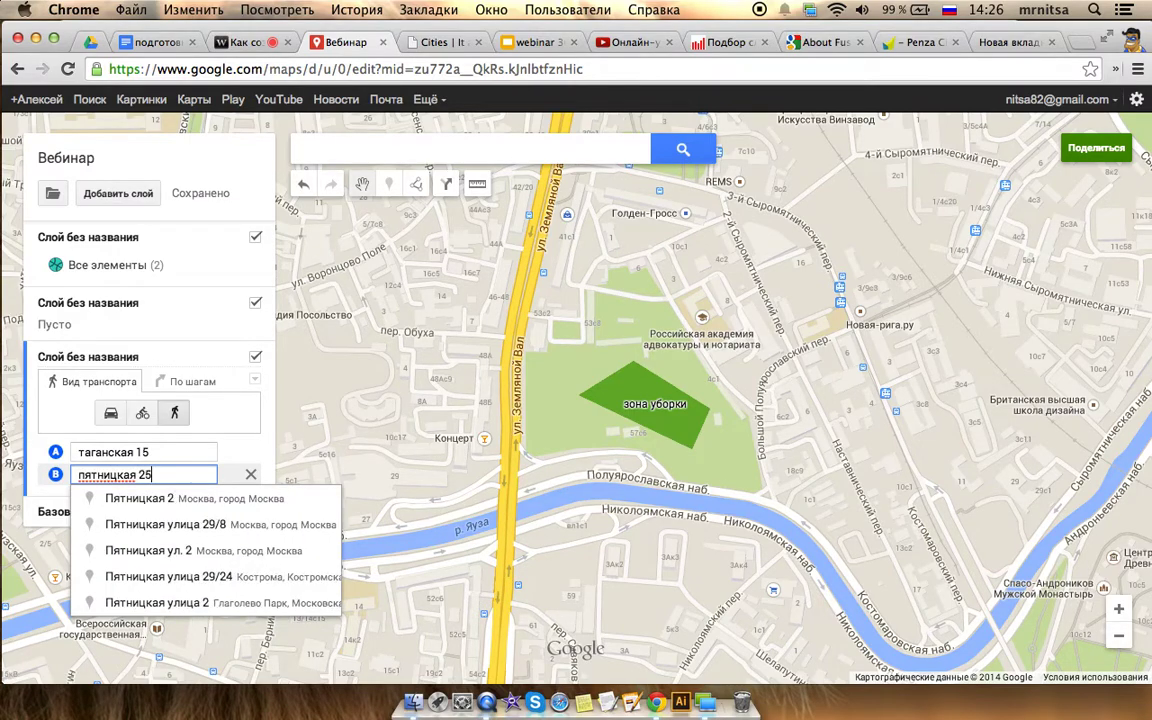
key("Return")
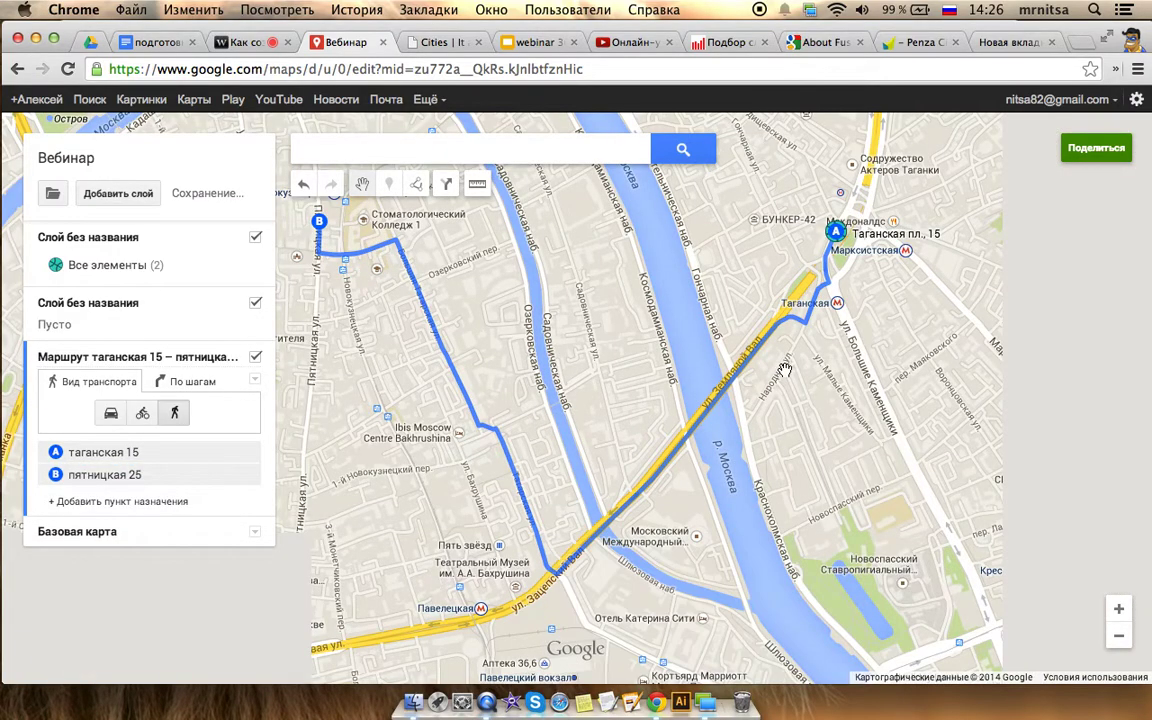
Read the 3 km, 34 min walking directions, then drag the route through a new point
left_click_drag(716, 388, 746, 406)
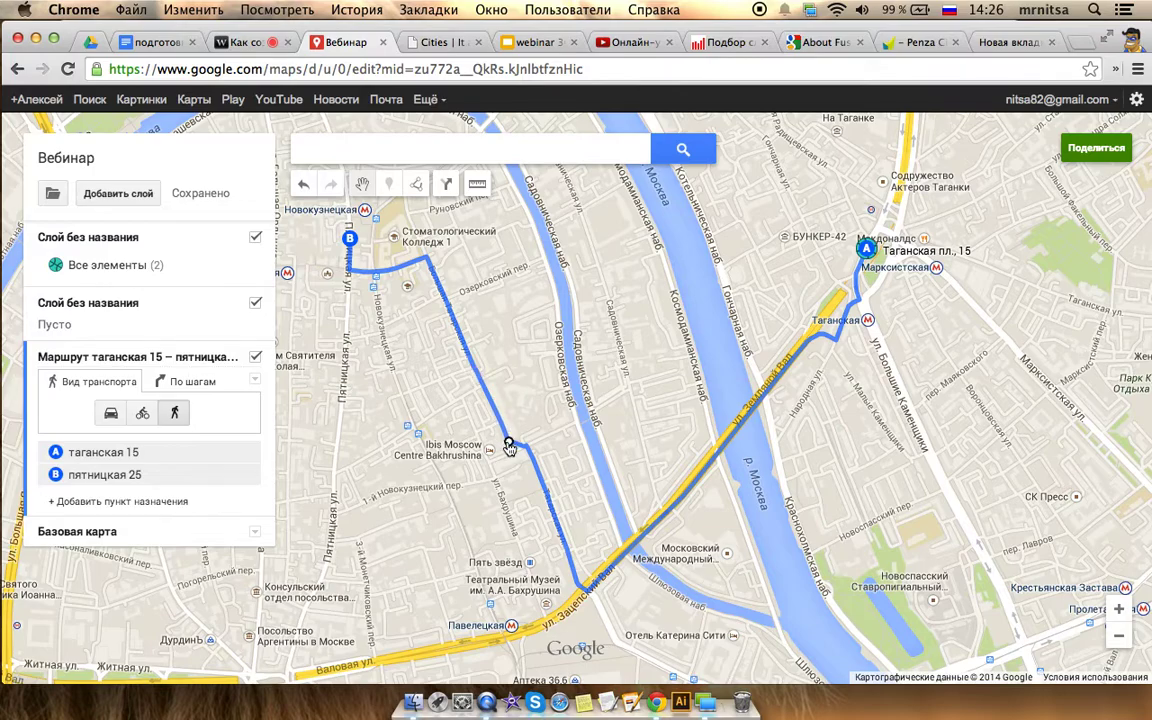
left_click(195, 380)
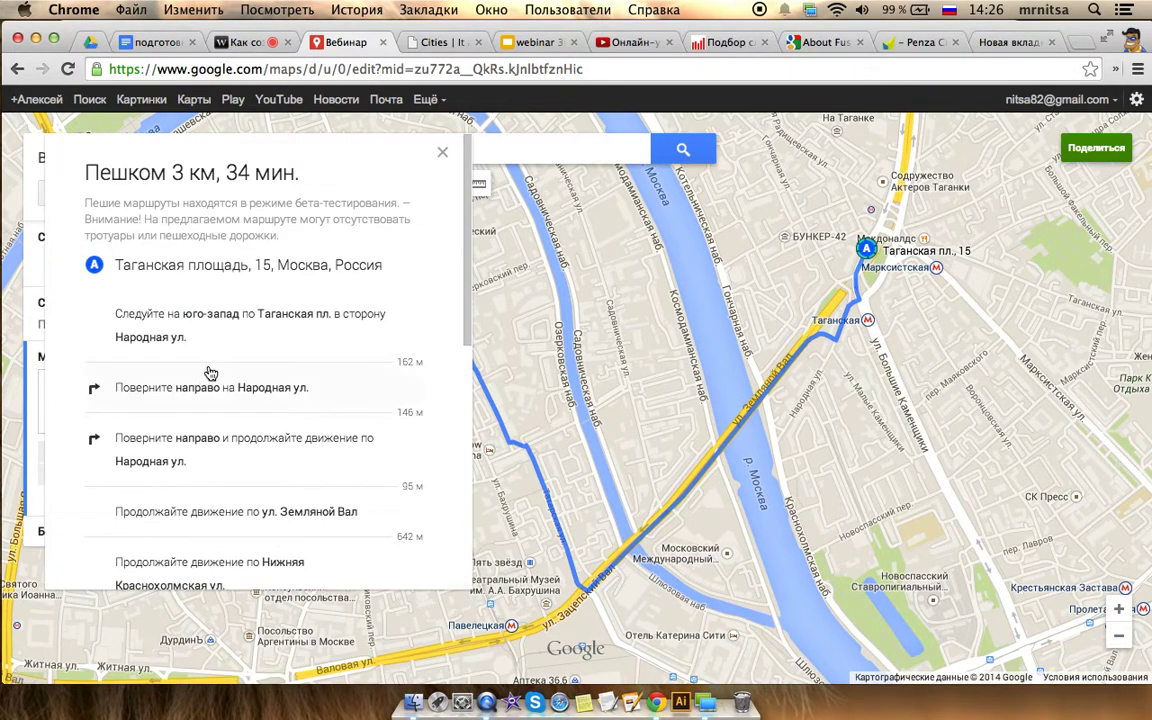
mouse_move(464, 275)
left_mouse_down()
mouse_move(458, 478)
mouse_move(464, 250)
left_mouse_up()
left_click(443, 155)
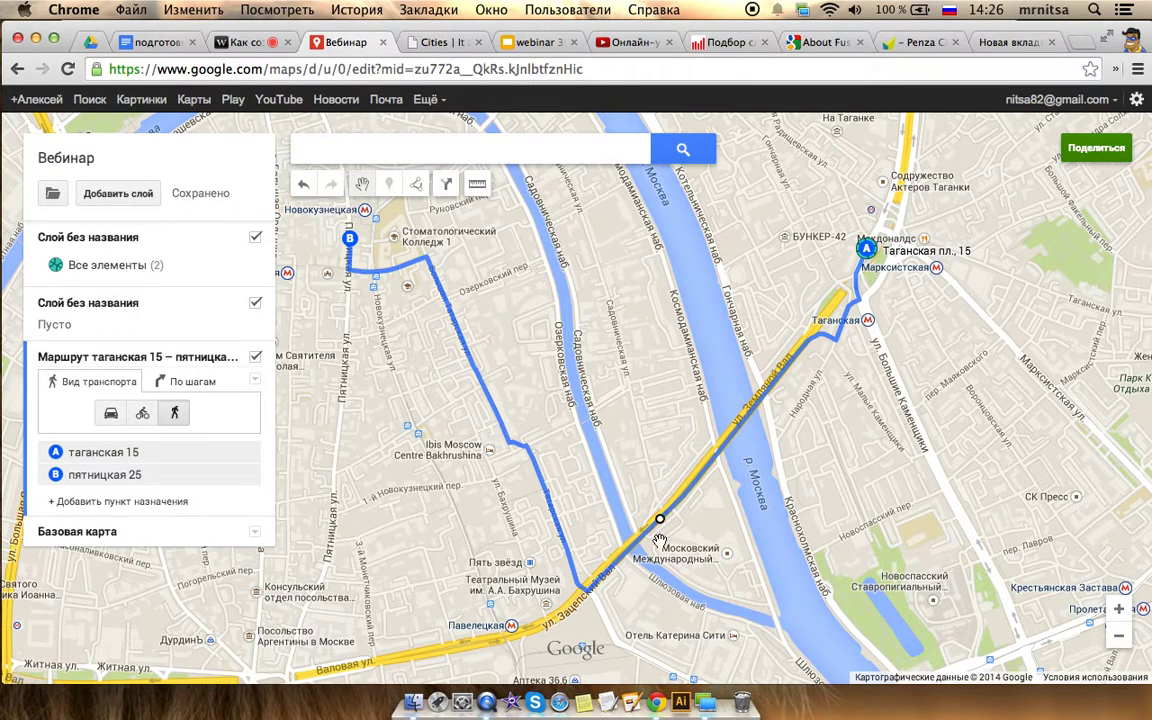
mouse_move(514, 438)
left_mouse_down()
mouse_move(488, 398)
mouse_move(599, 355)
mouse_move(630, 360)
mouse_move(540, 350)
mouse_move(464, 376)
mouse_move(481, 437)
mouse_move(460, 452)
mouse_move(411, 446)
left_mouse_up()
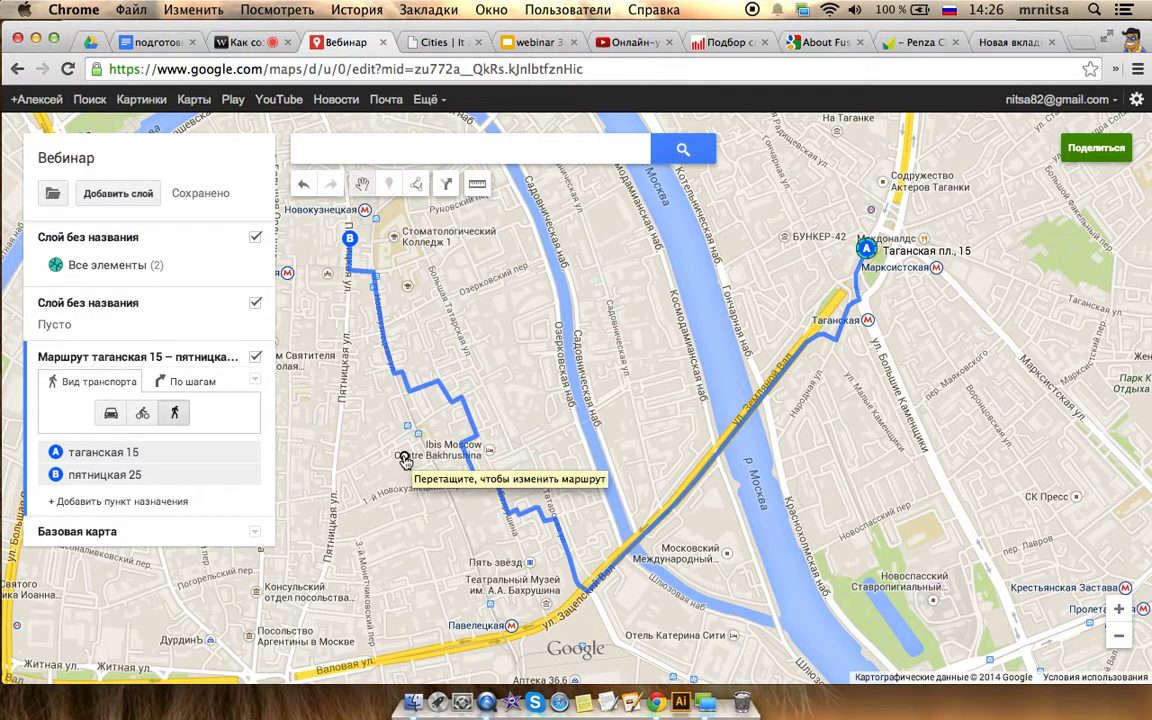
Move route destination B northwest to redraw the walk, then switch to the webinar room
left_click_drag(866, 250, 797, 257)
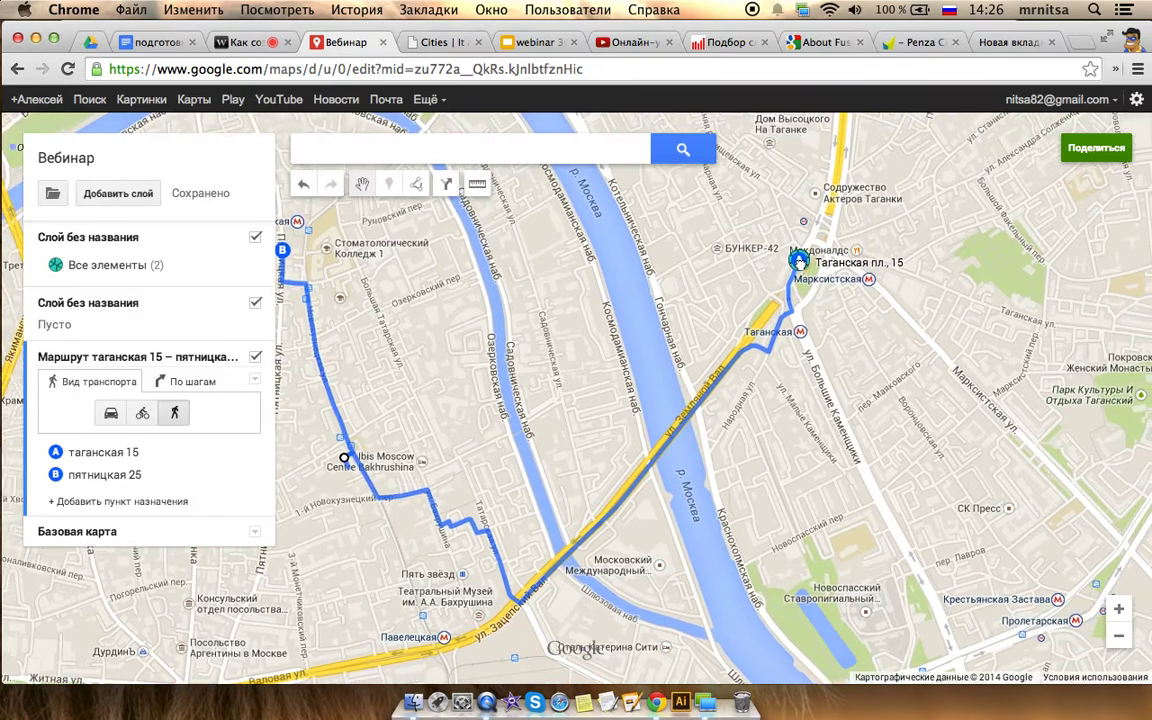
mouse_move(290, 257)
left_mouse_down()
mouse_move(333, 262)
mouse_move(420, 378)
mouse_move(466, 412)
left_mouse_up()
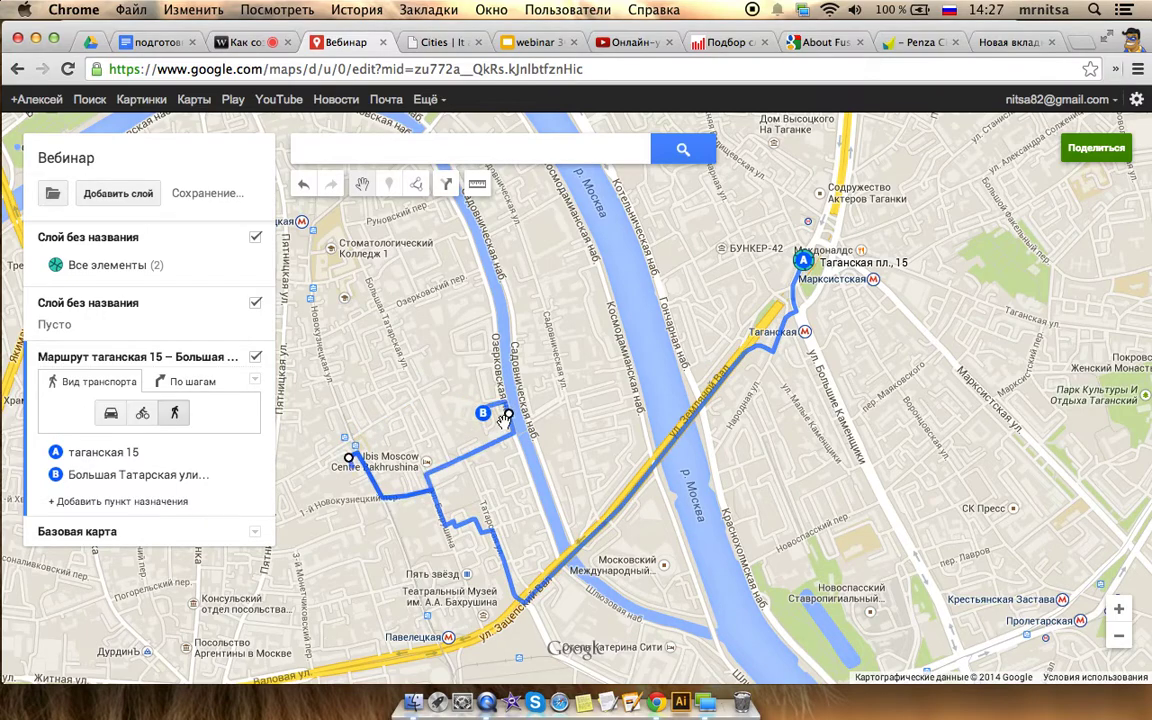
left_click_drag(483, 413, 384, 358)
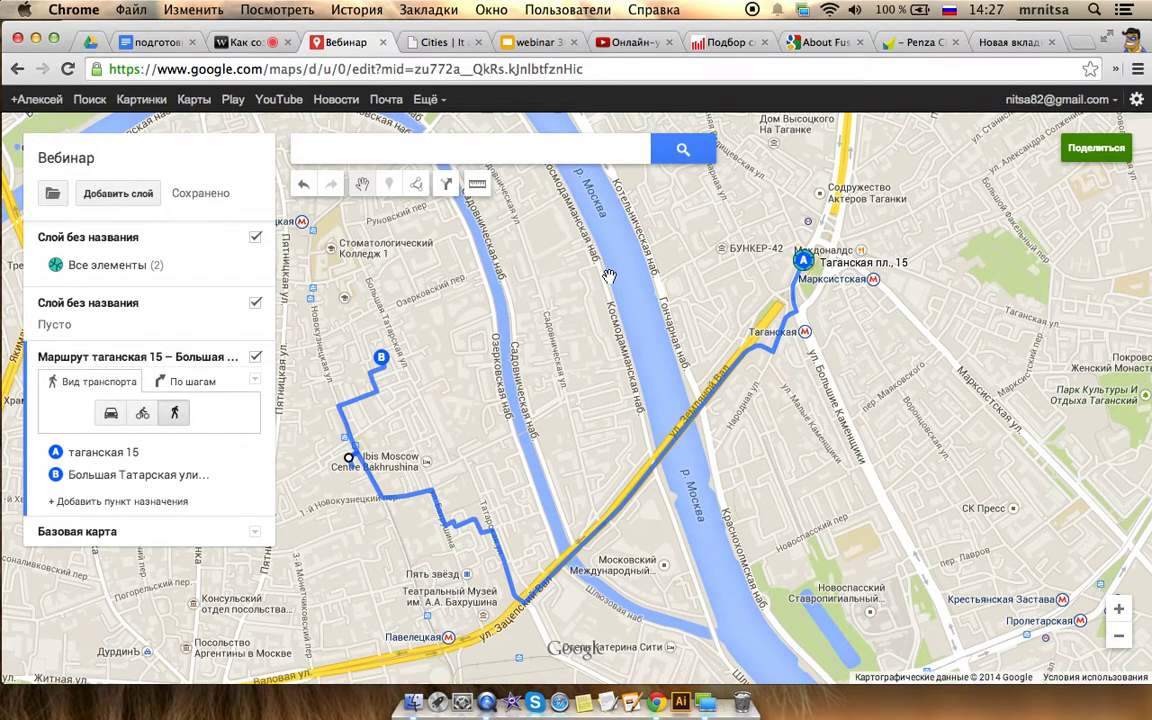
left_click(250, 43)
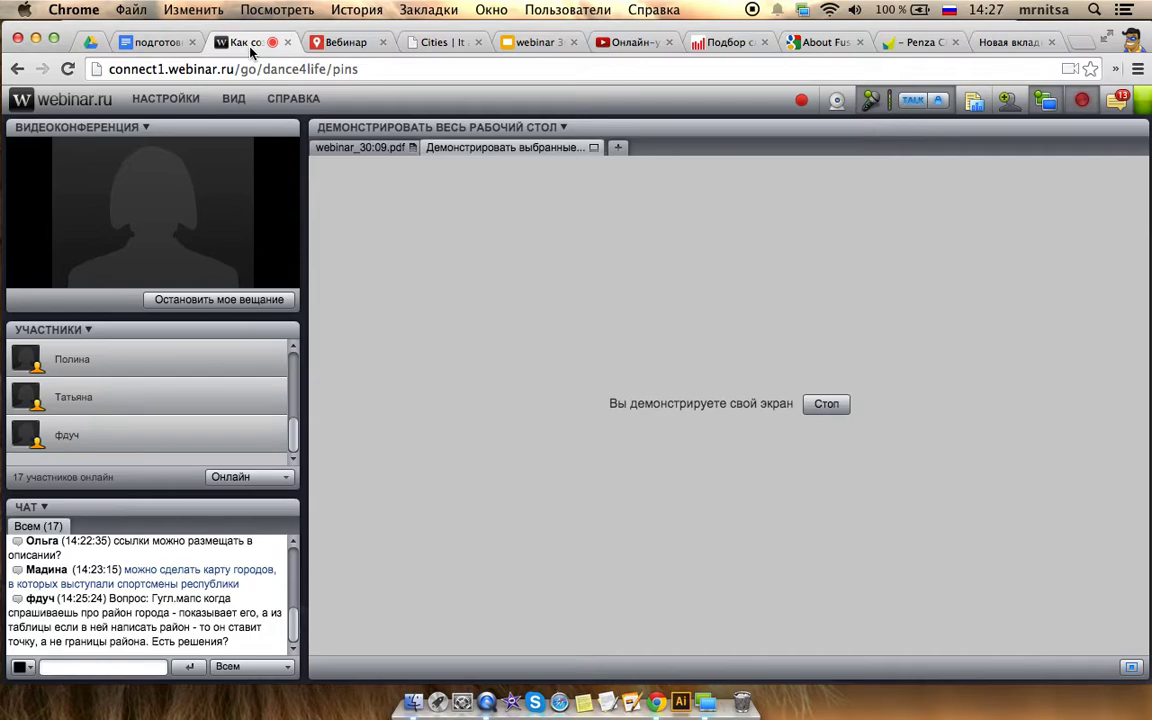
Back on the Вебинар map, zoom out to Europe and Asia and add a new untitled layer
left_click(367, 50)
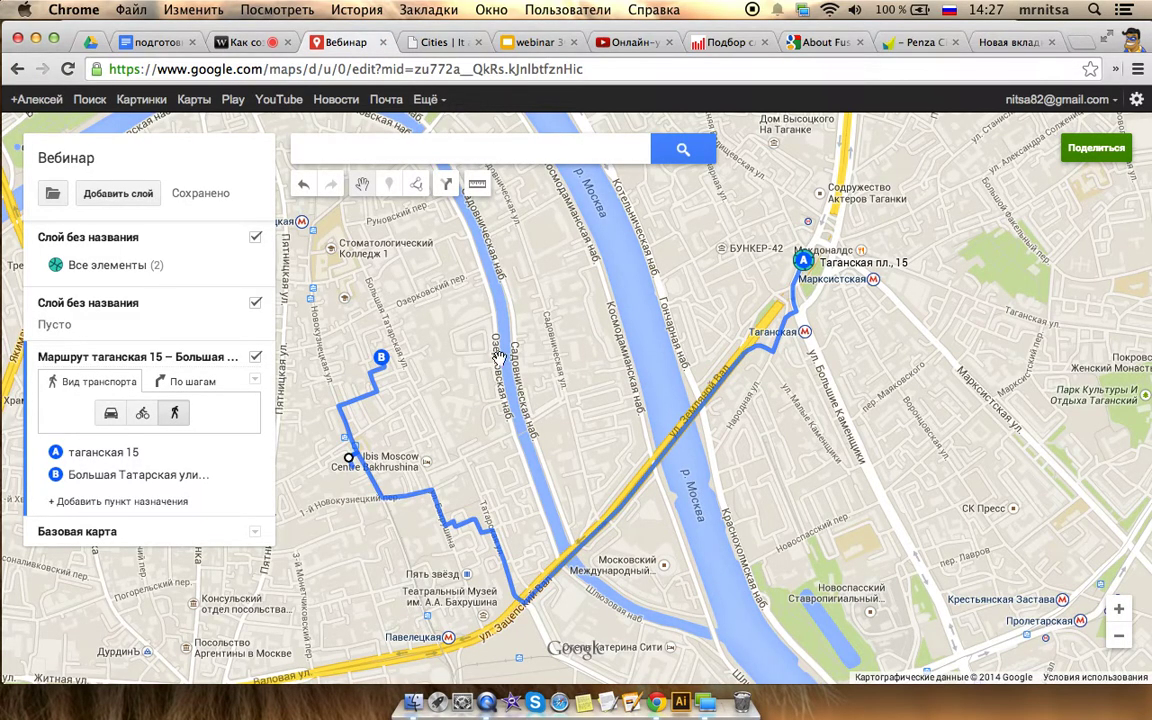
scroll(493, 360, "down", 10)
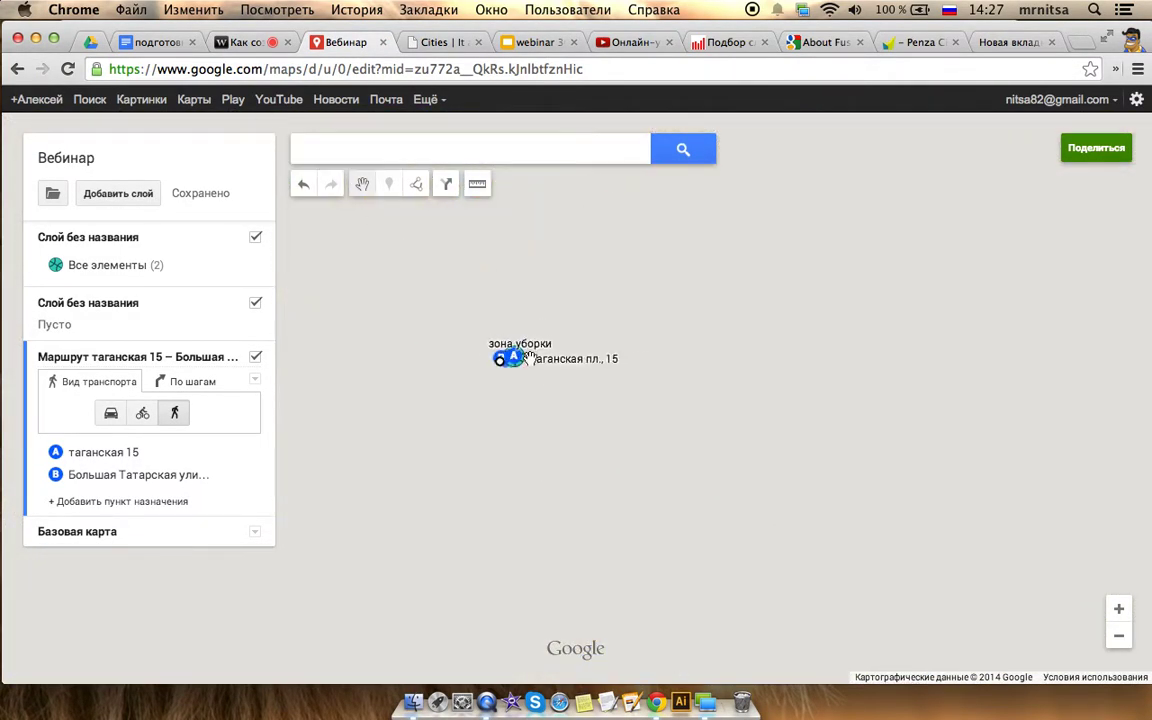
scroll(609, 329, "down", 2)
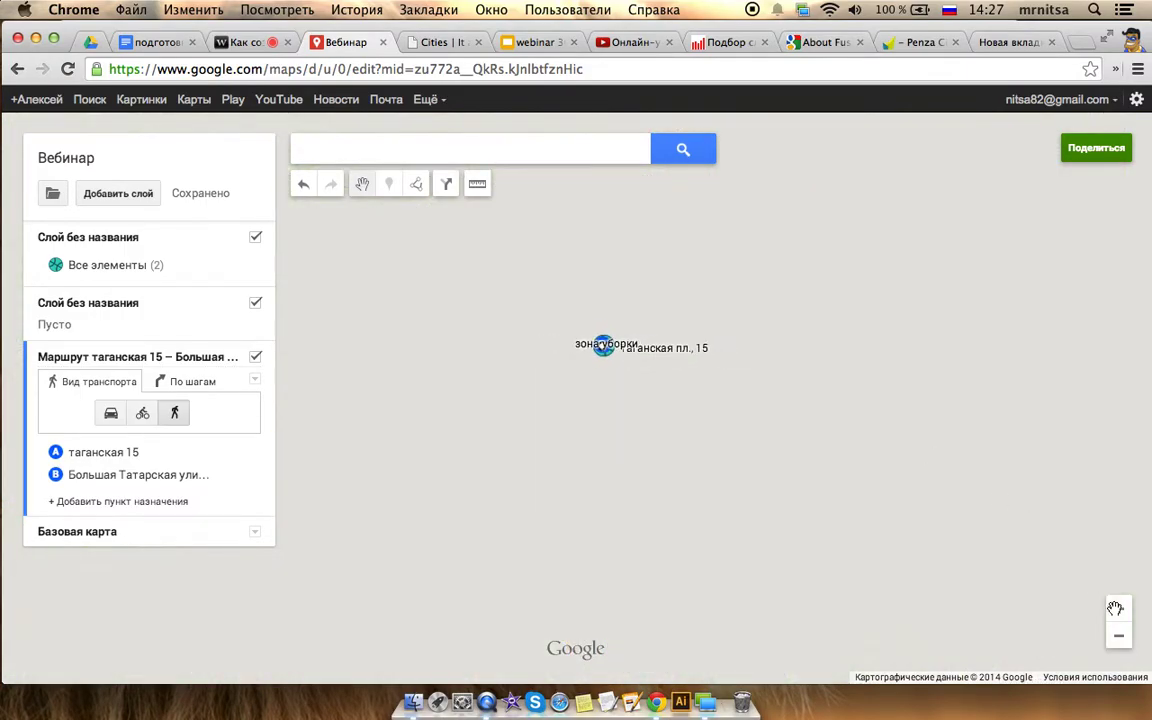
left_click(1119, 636)
left_click(1119, 636)
left_click(1119, 638)
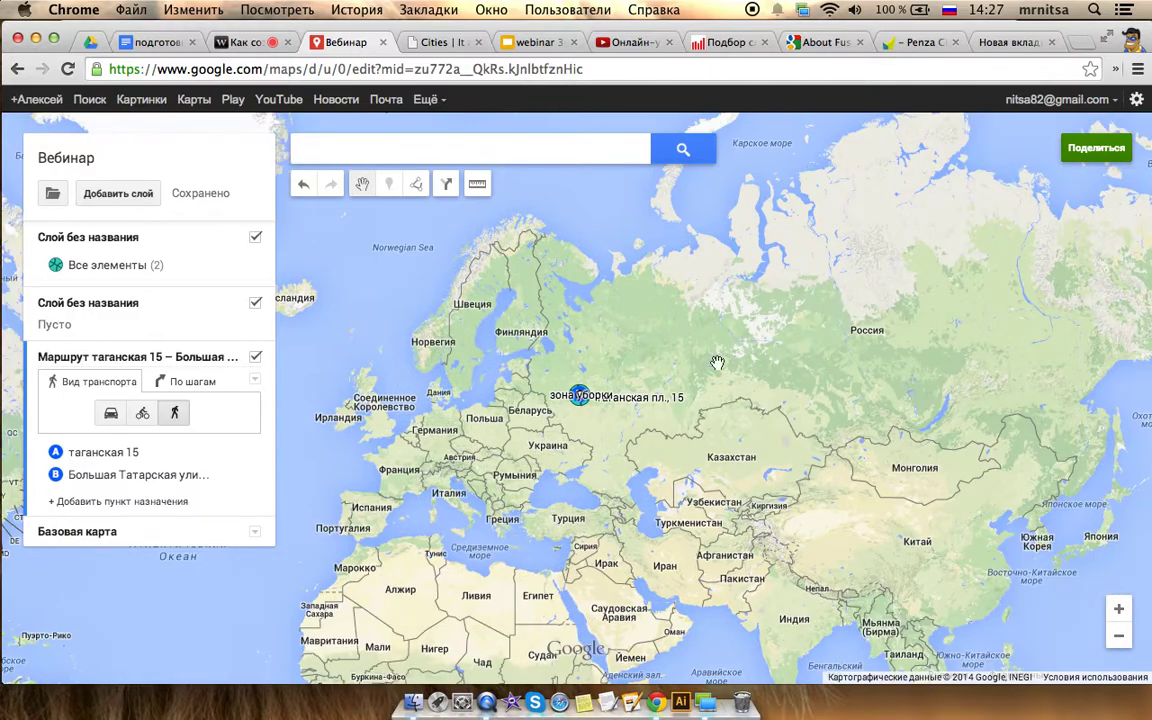
left_click(416, 184)
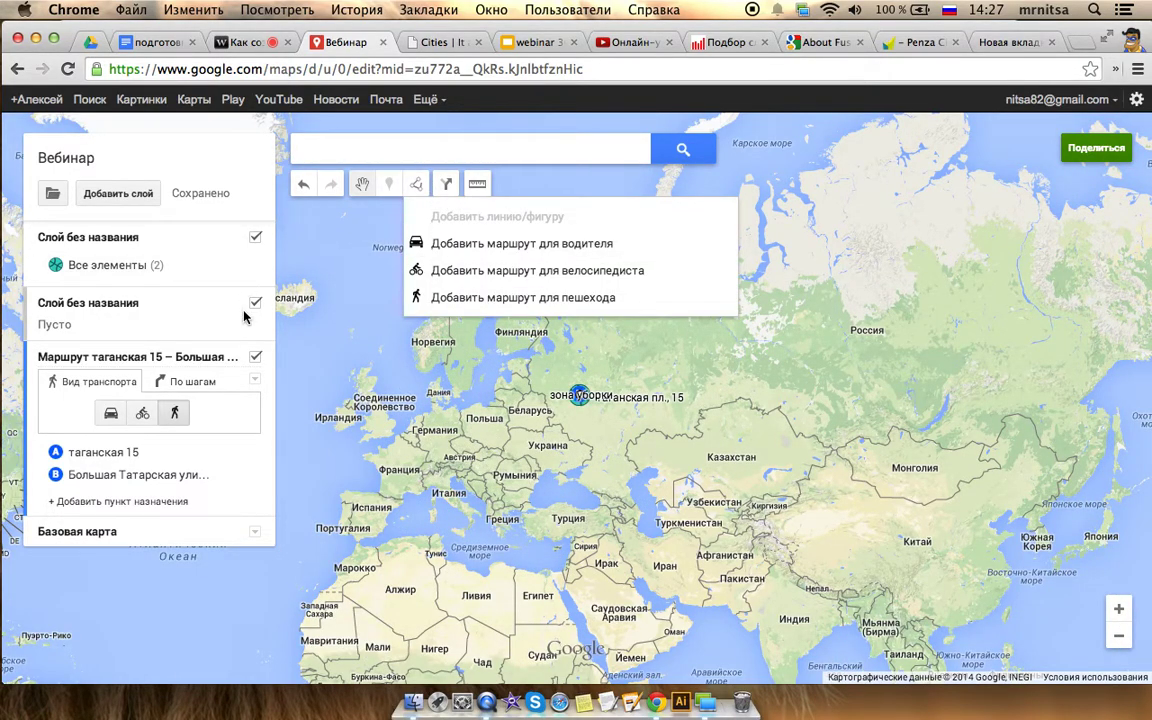
left_click(108, 194)
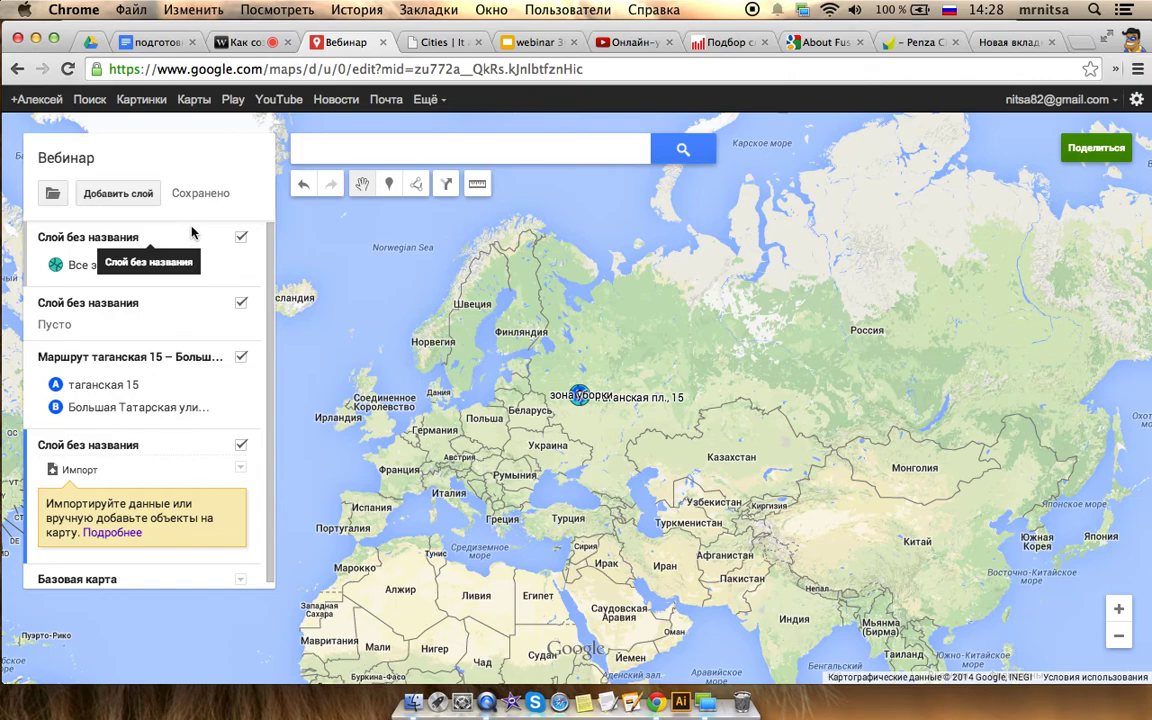
Sketch a trial two-point line across Russia, then cancel it
left_click(416, 184)
left_click(440, 217)
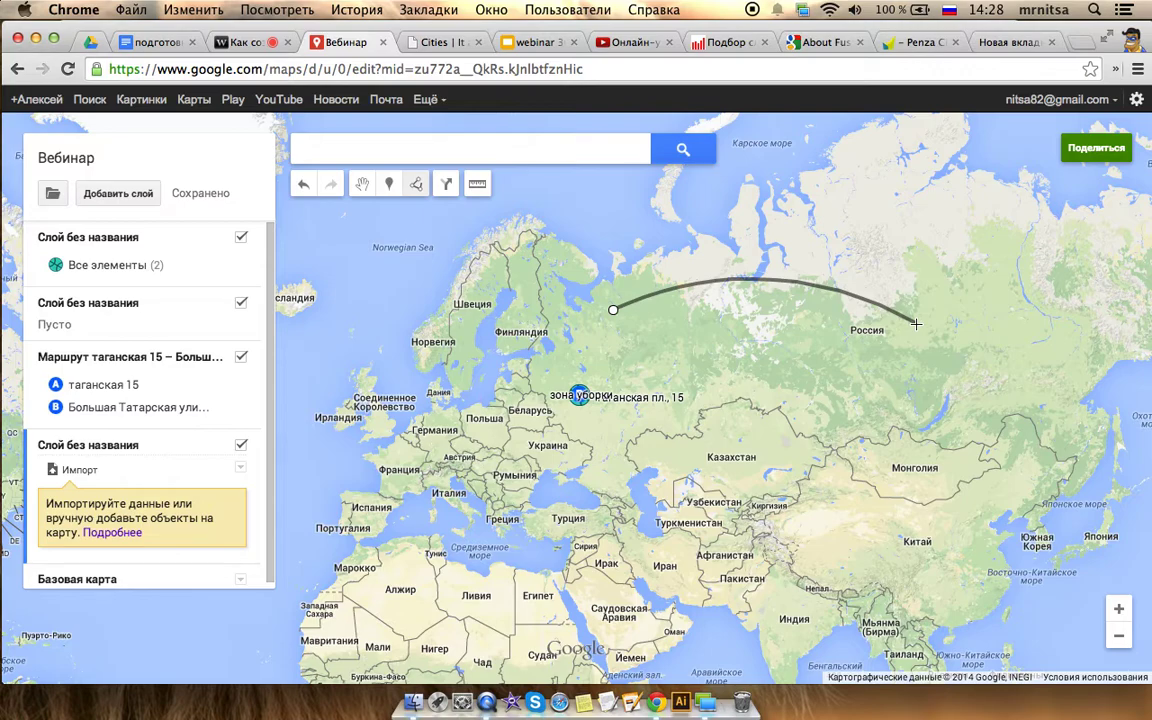
left_click(916, 323)
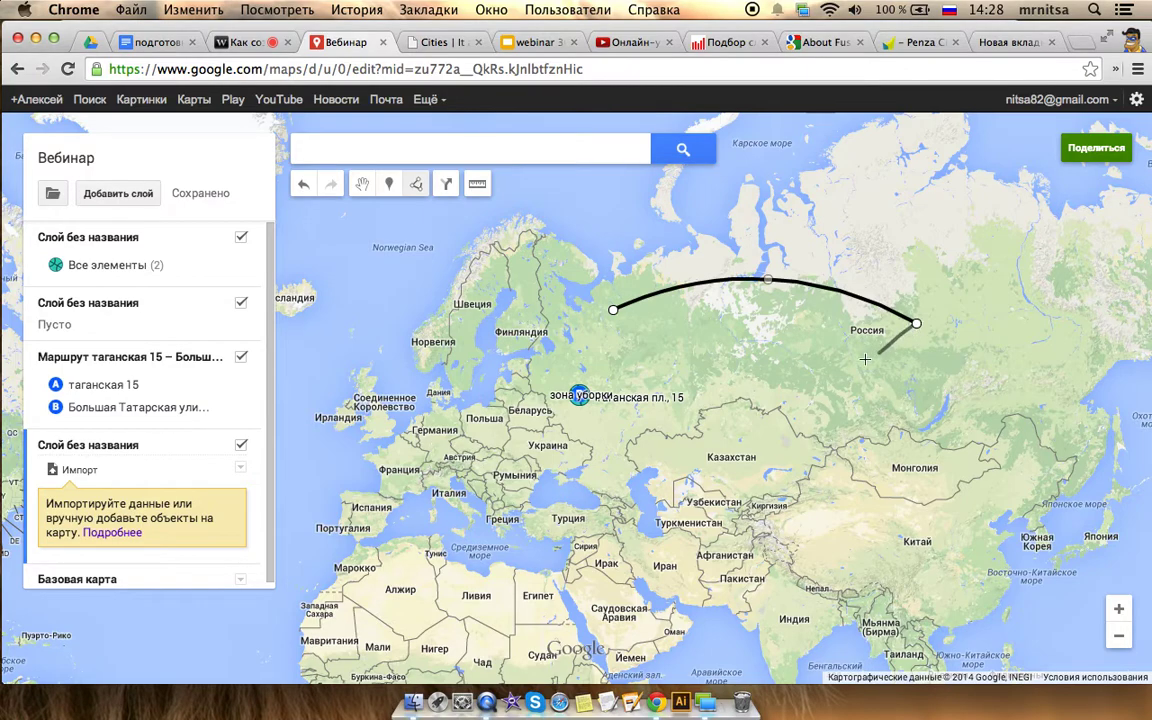
left_click(661, 369)
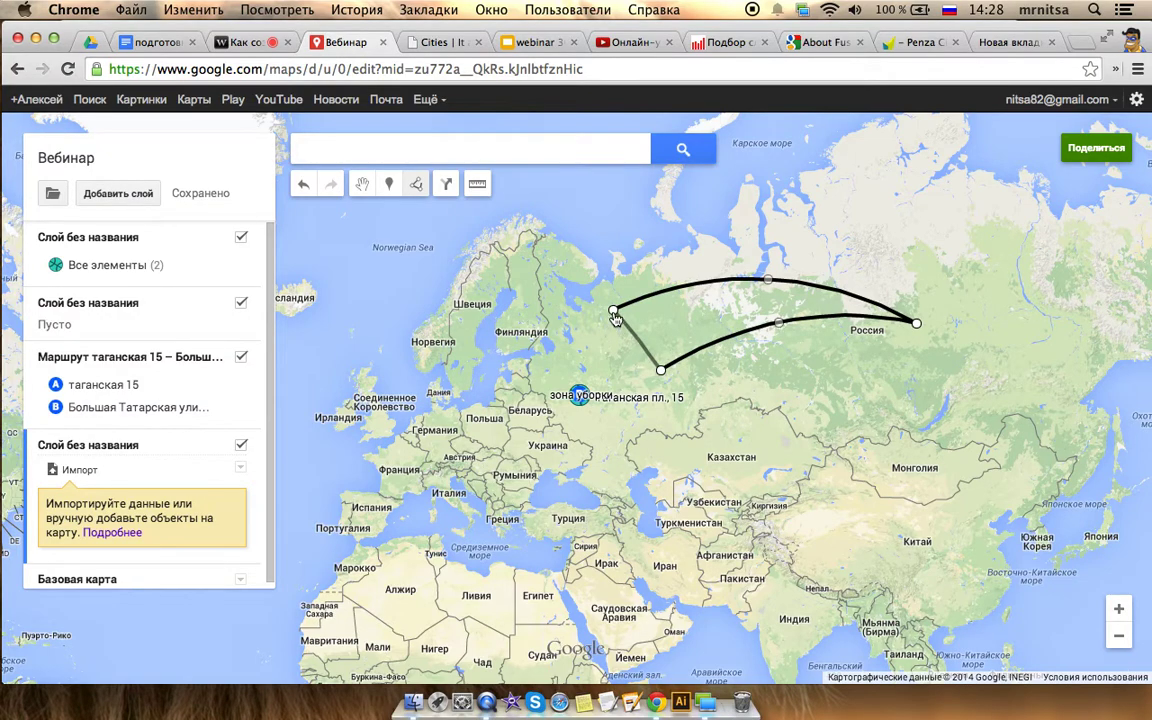
key("Escape")
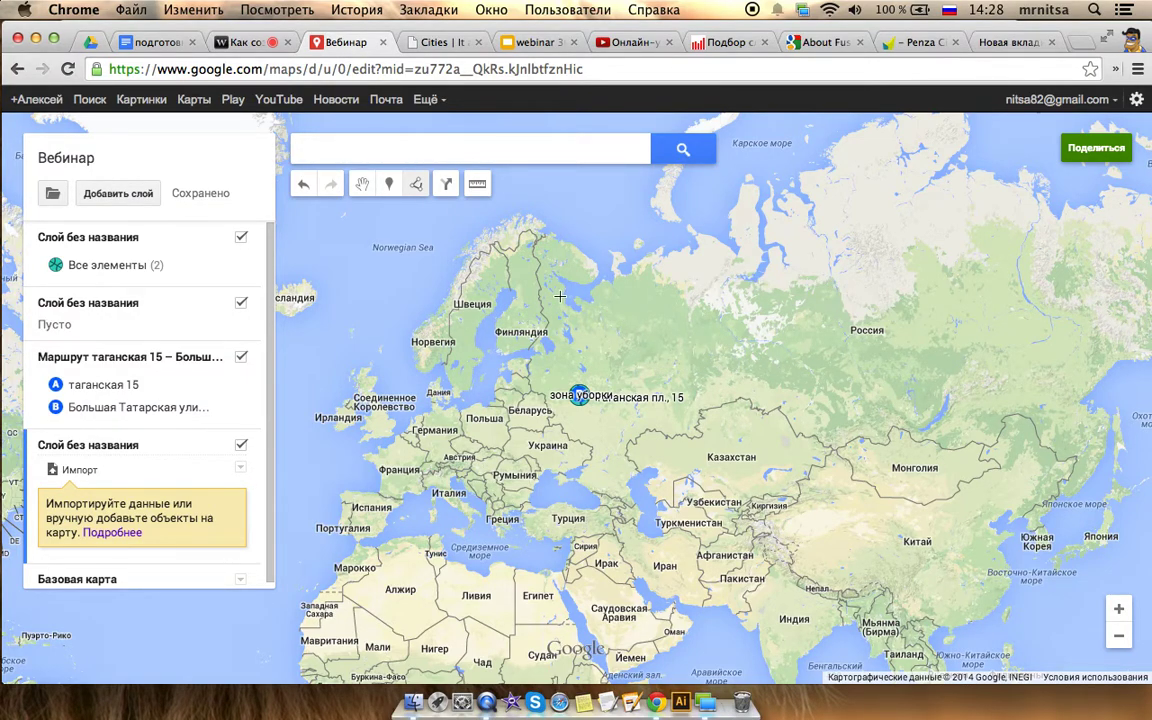
Cycle through the webinar room and the map, ending on the Google Drive folder
left_click(250, 42)
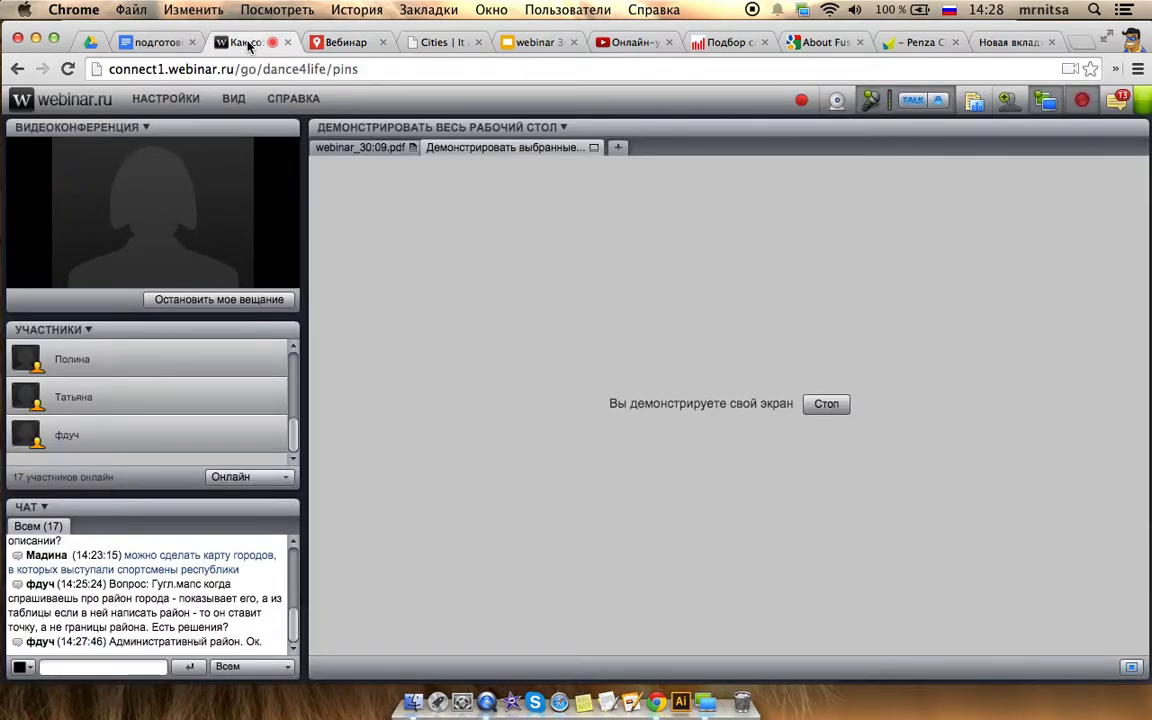
left_click(340, 42)
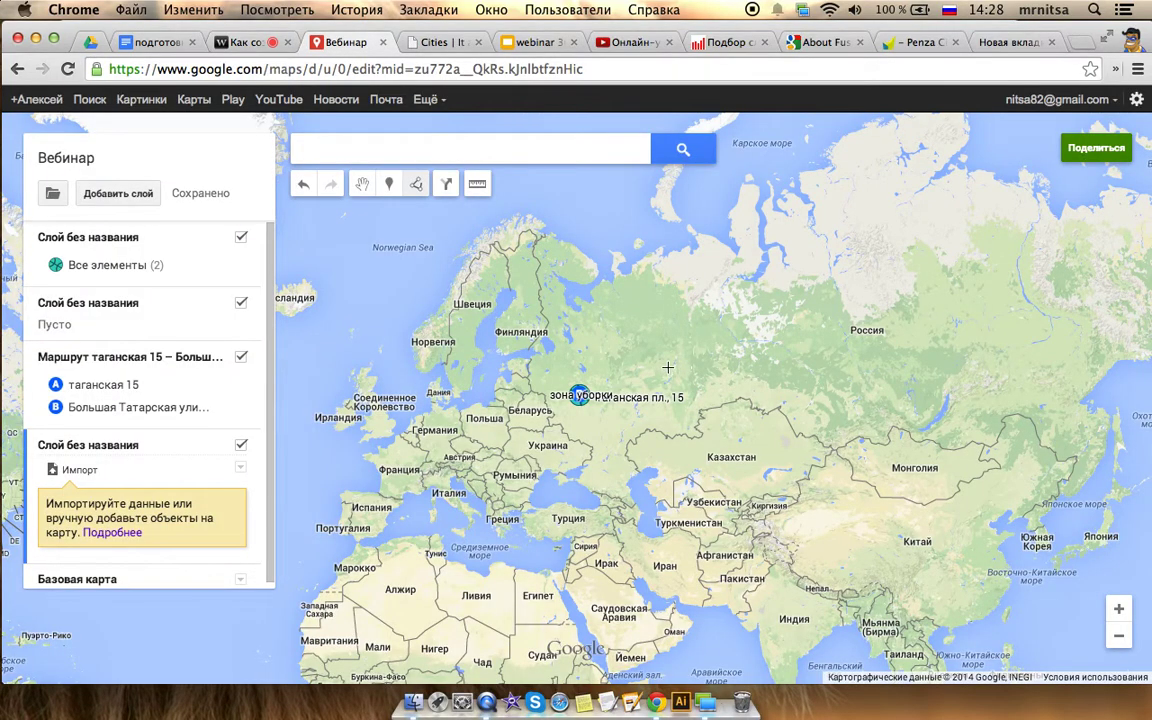
left_click(90, 42)
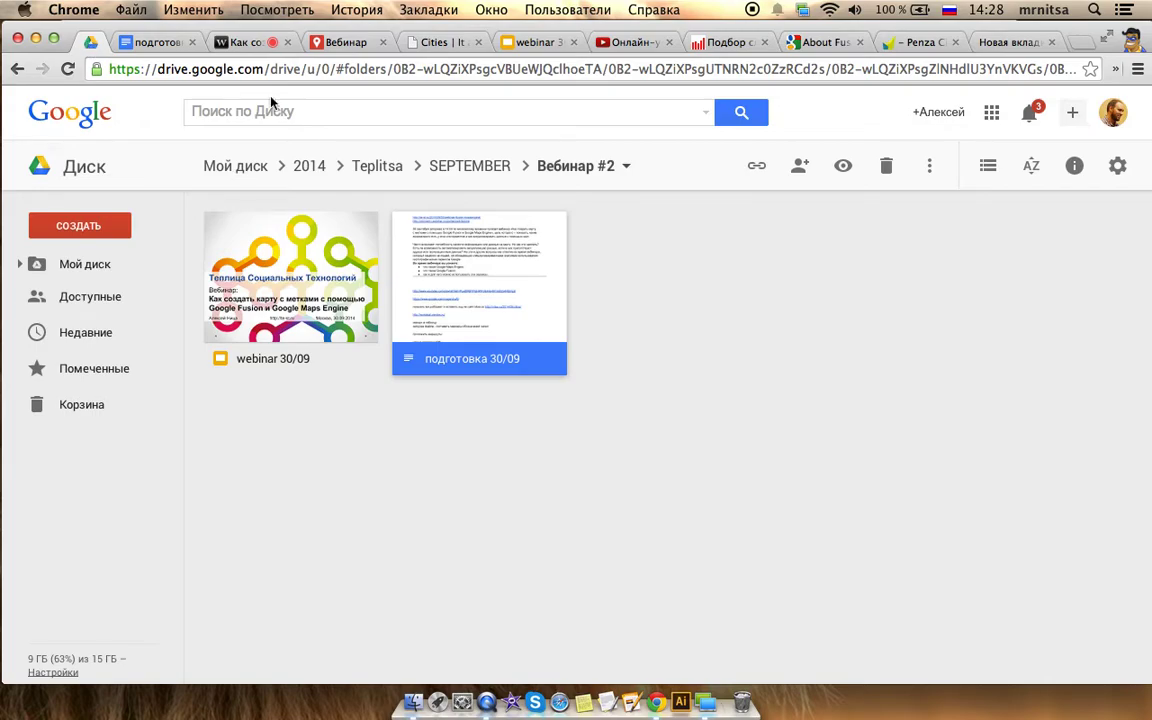
Go up to the SEPTEMBER folder and open the ПОМОЩЬ ПО СОСЕДСТВУ form
left_click(452, 165)
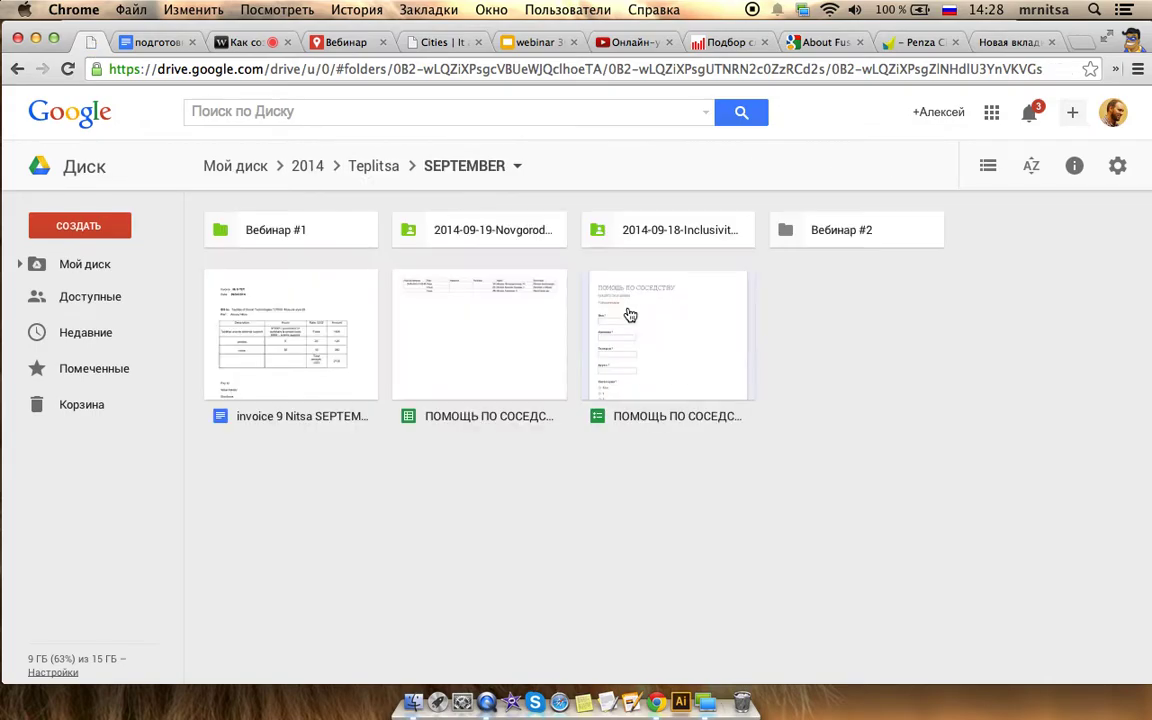
double_click(676, 326)
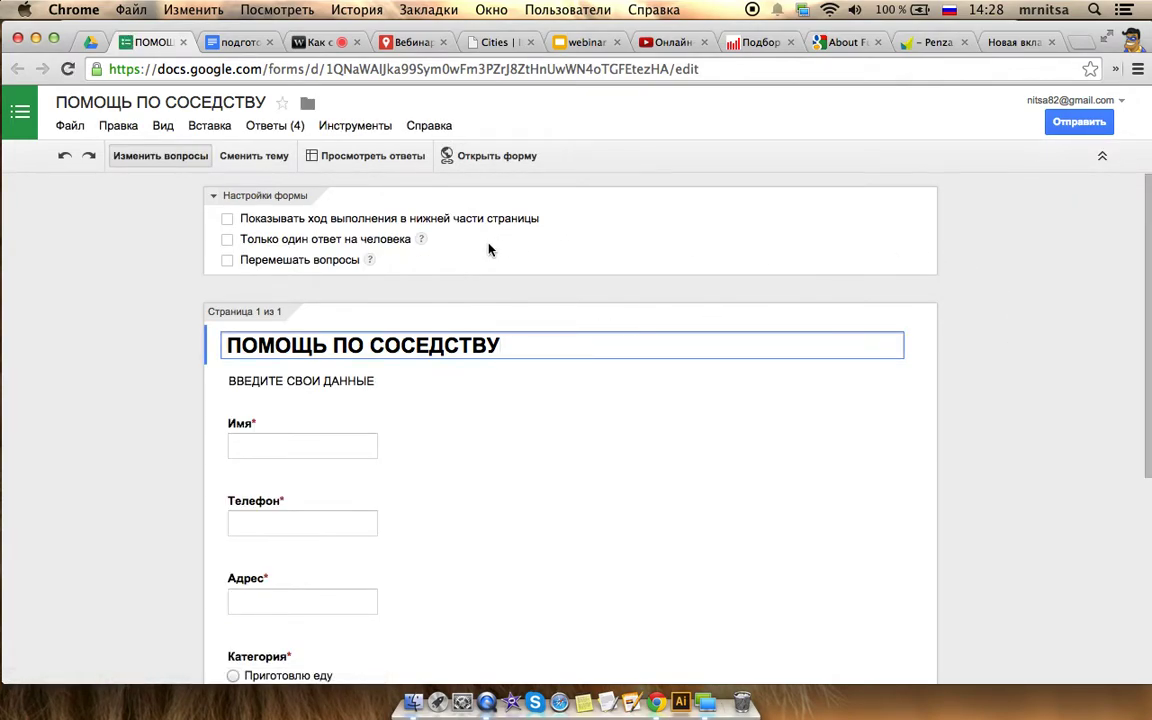
Scroll through the form's questions, then open the ПОМОЩЬ ПО СОСЕДСТВУ responses spreadsheet from Drive
scroll(1067, 397, "down", 2)
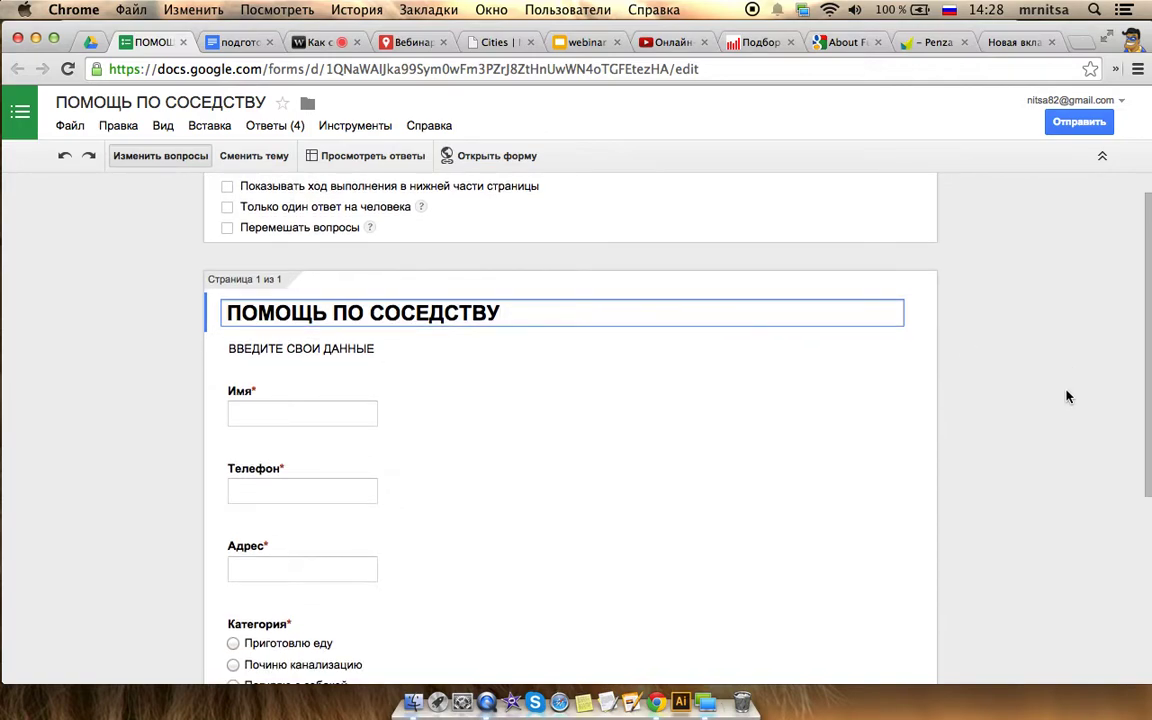
scroll(1067, 395, "down", 5)
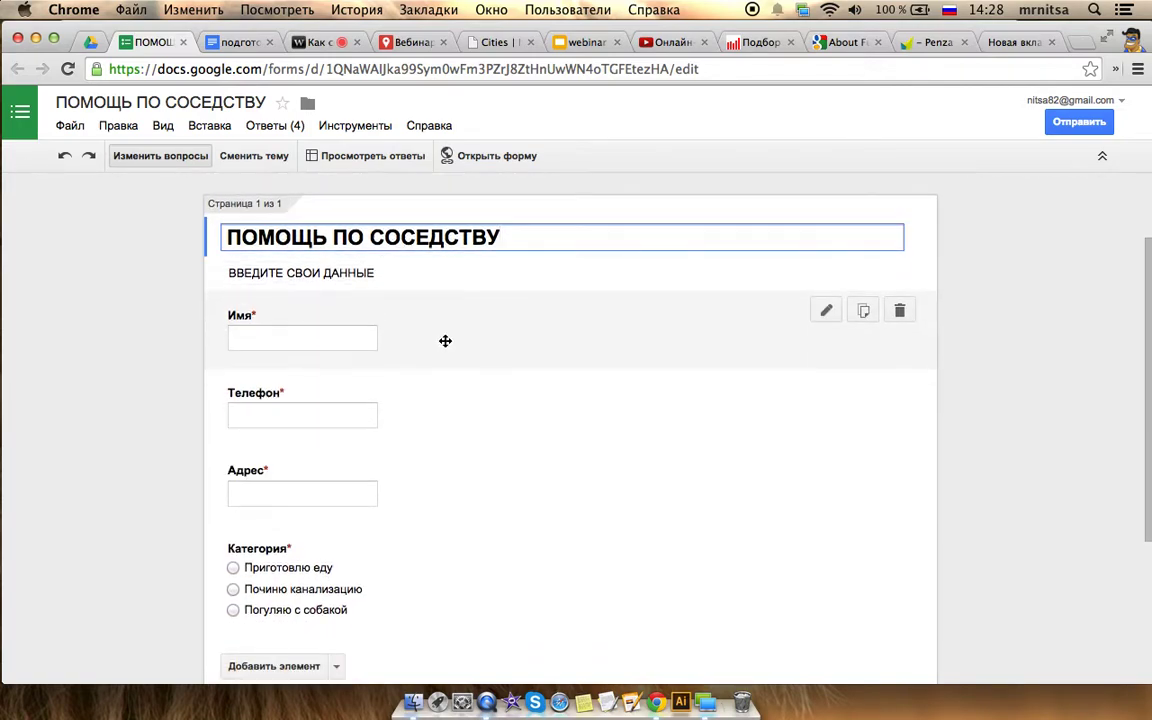
scroll(704, 350, "down", 5)
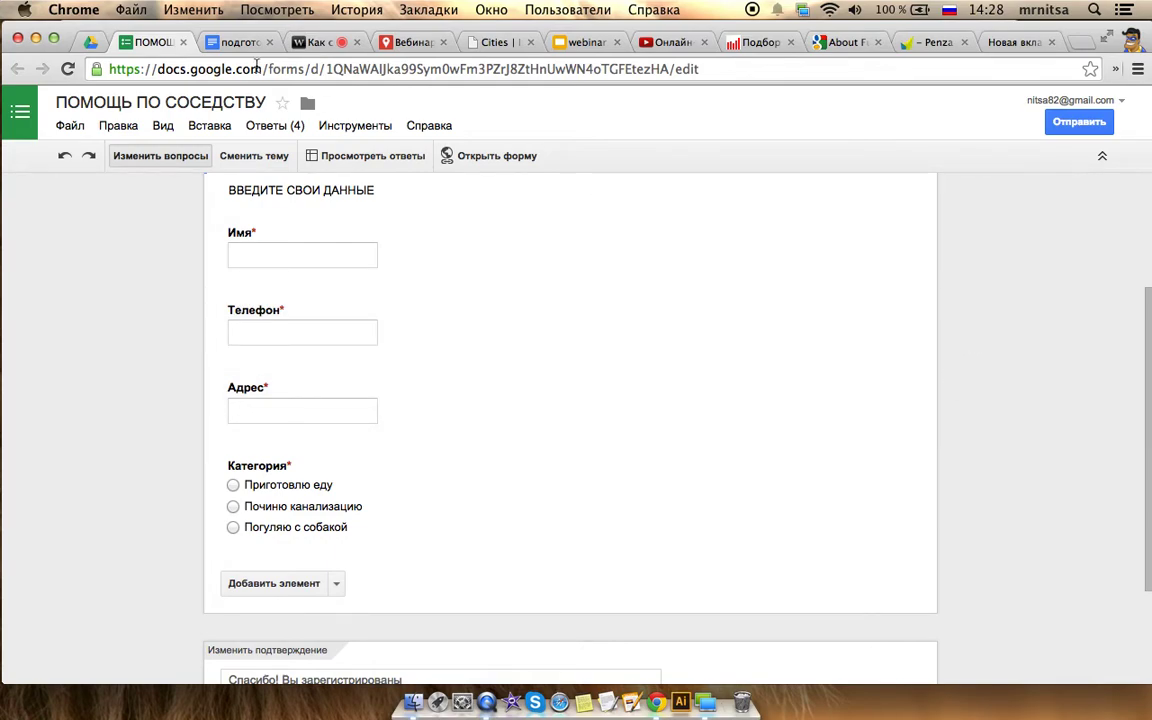
left_click(88, 42)
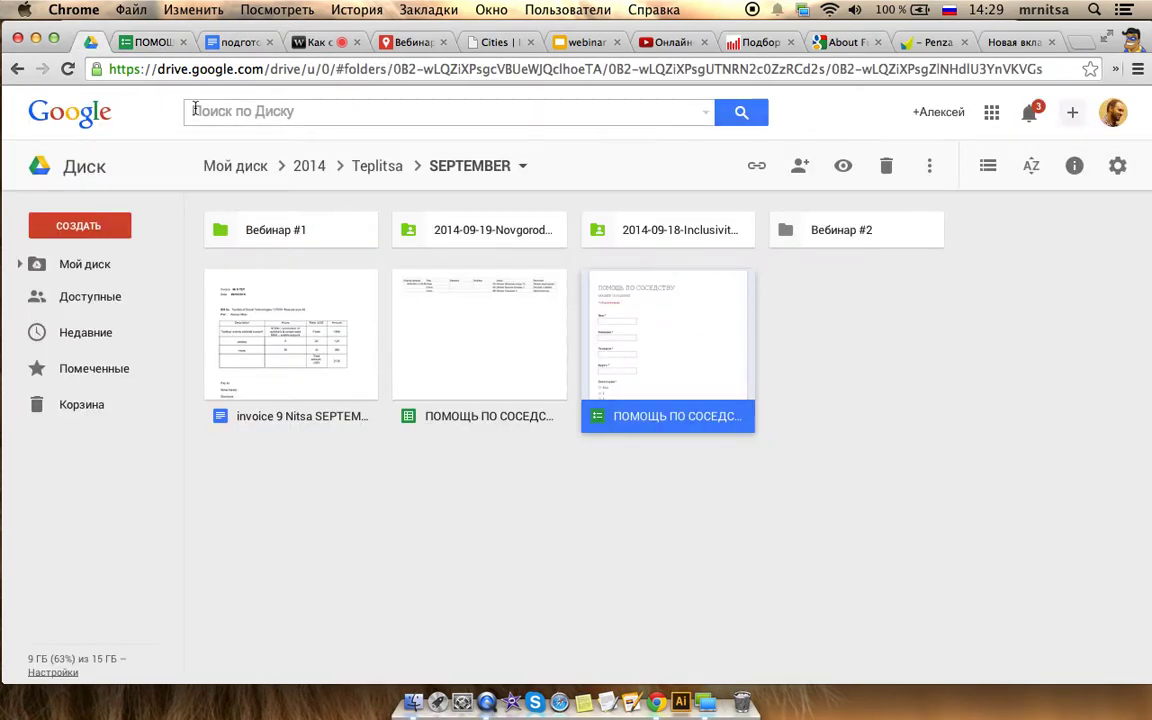
double_click(458, 328)
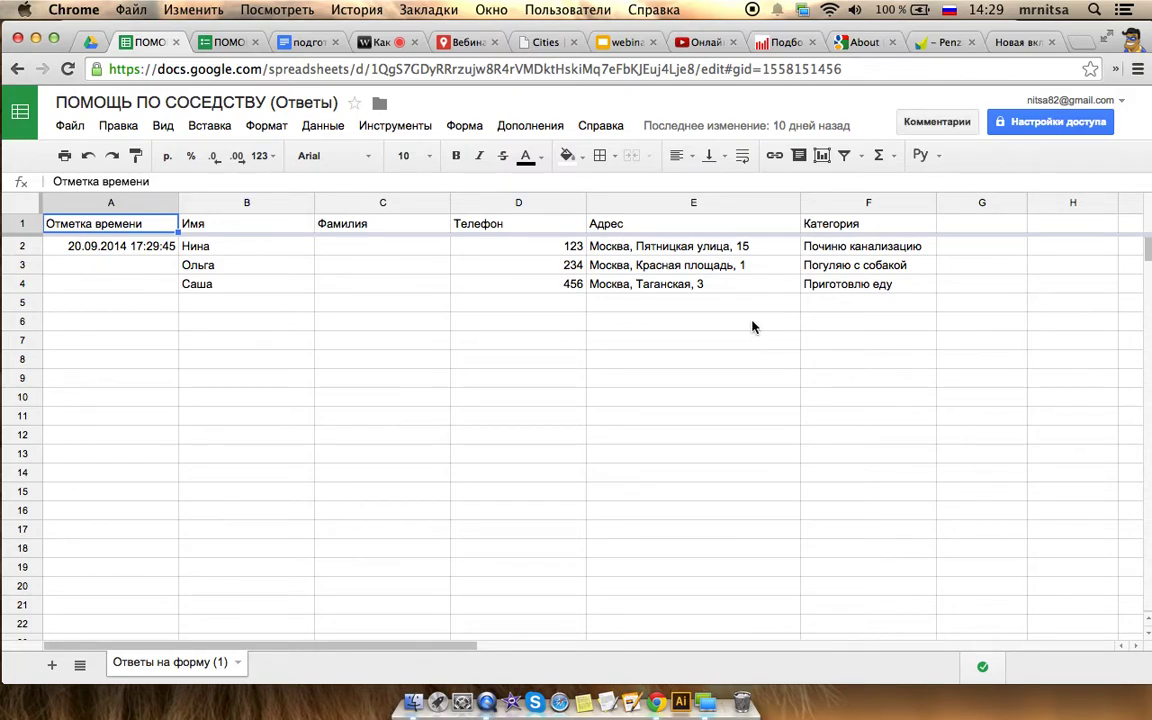
Review the responses' addresses and categories and the Данные menu, then go back to the form editor
left_click(375, 41)
left_click(141, 43)
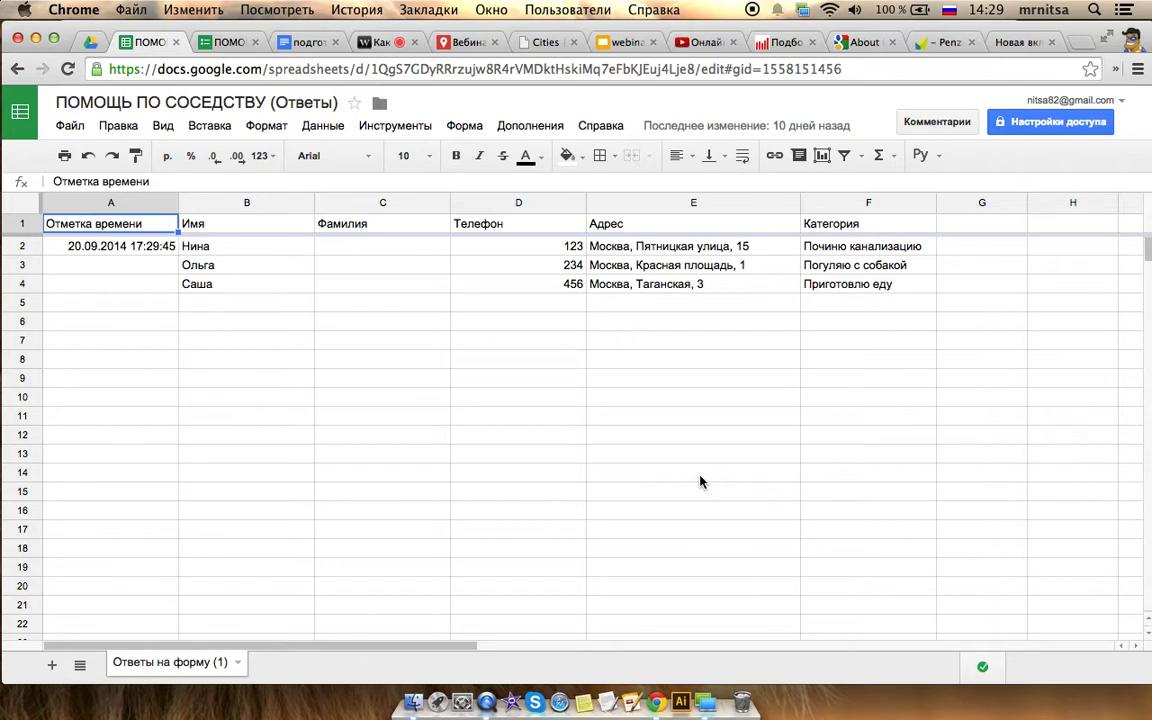
left_click(228, 45)
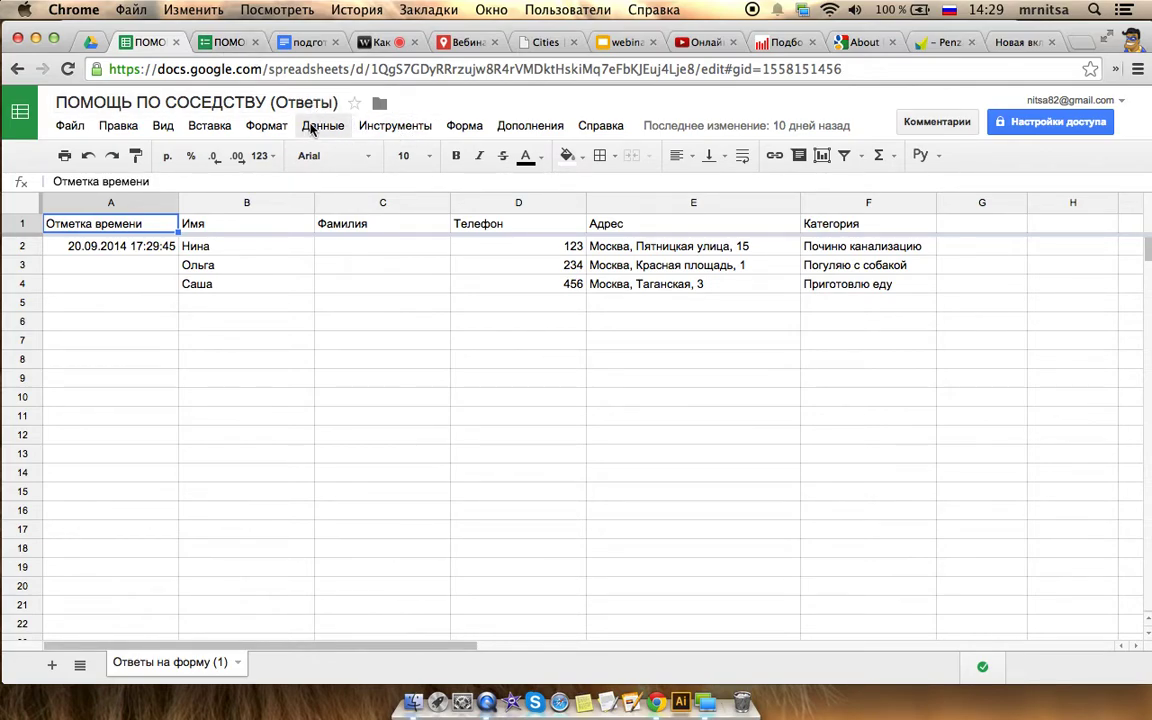
left_click(311, 127)
mouse_move(280, 125)
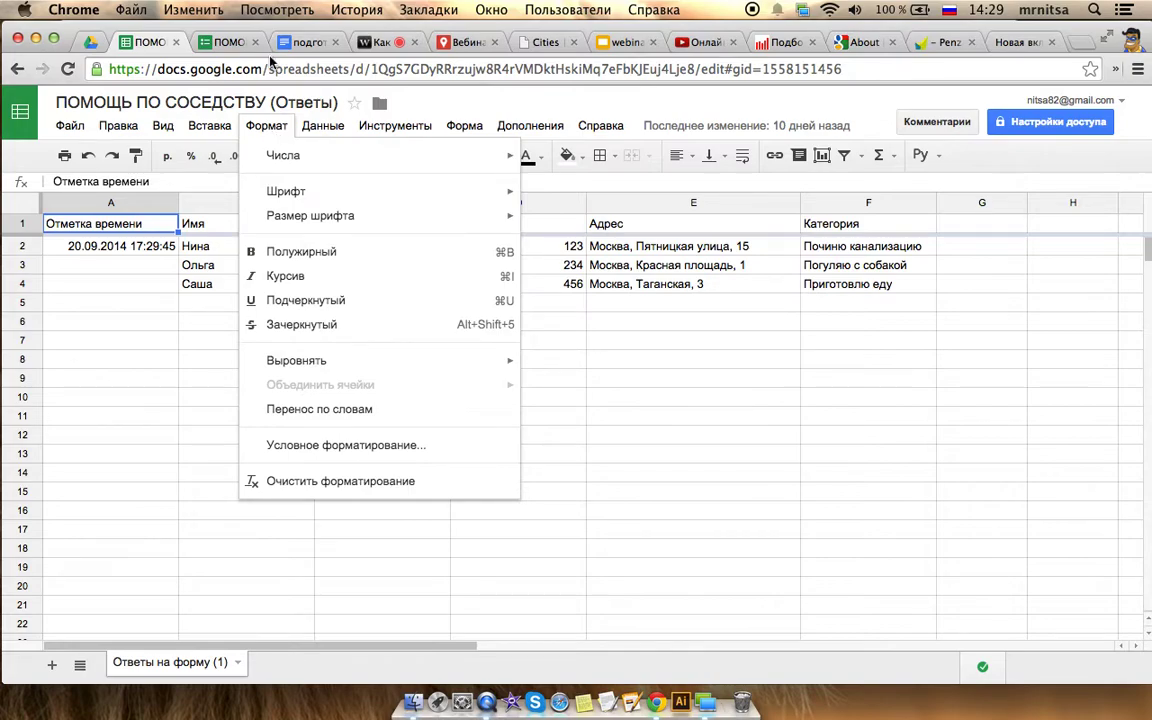
left_click(215, 42)
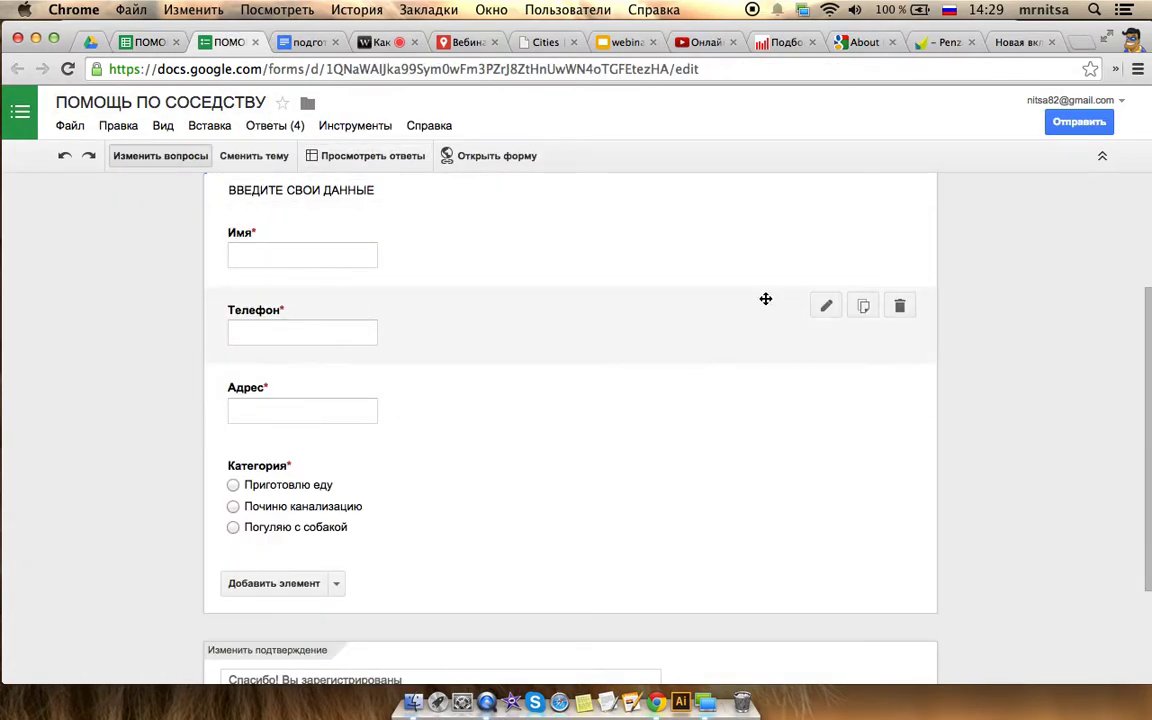
Delete the Телефон and Категория questions, leaving only Имя and Адрес
left_click(899, 305)
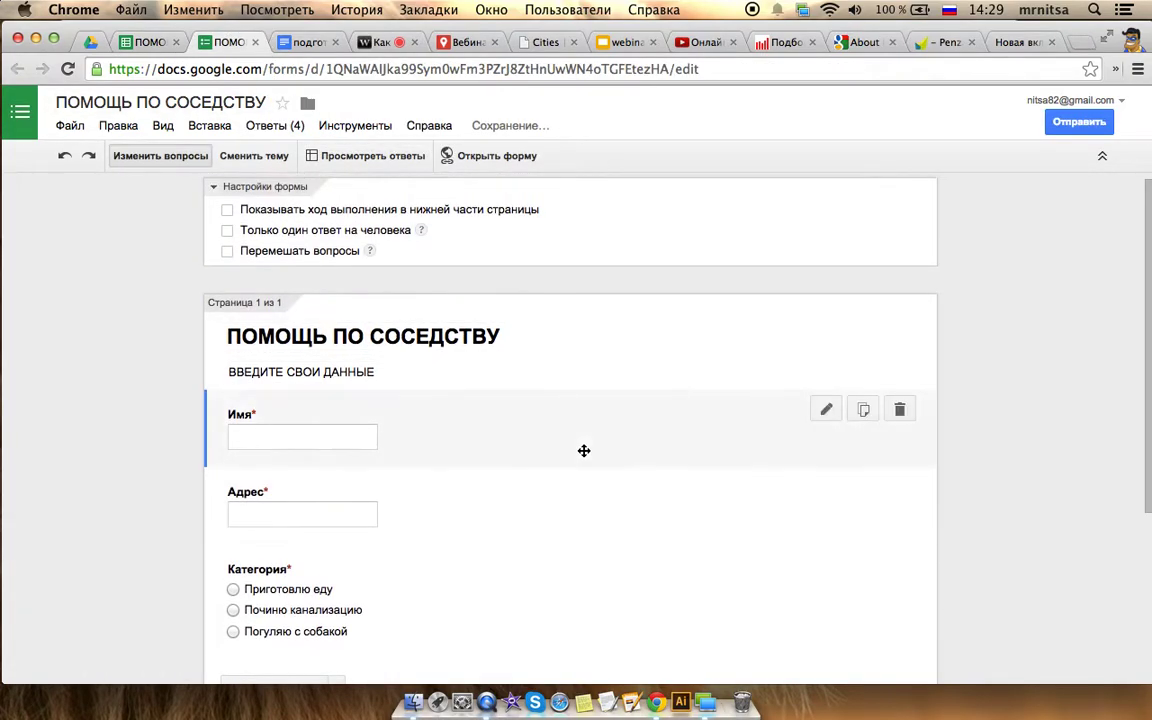
scroll(581, 444, "down", 3)
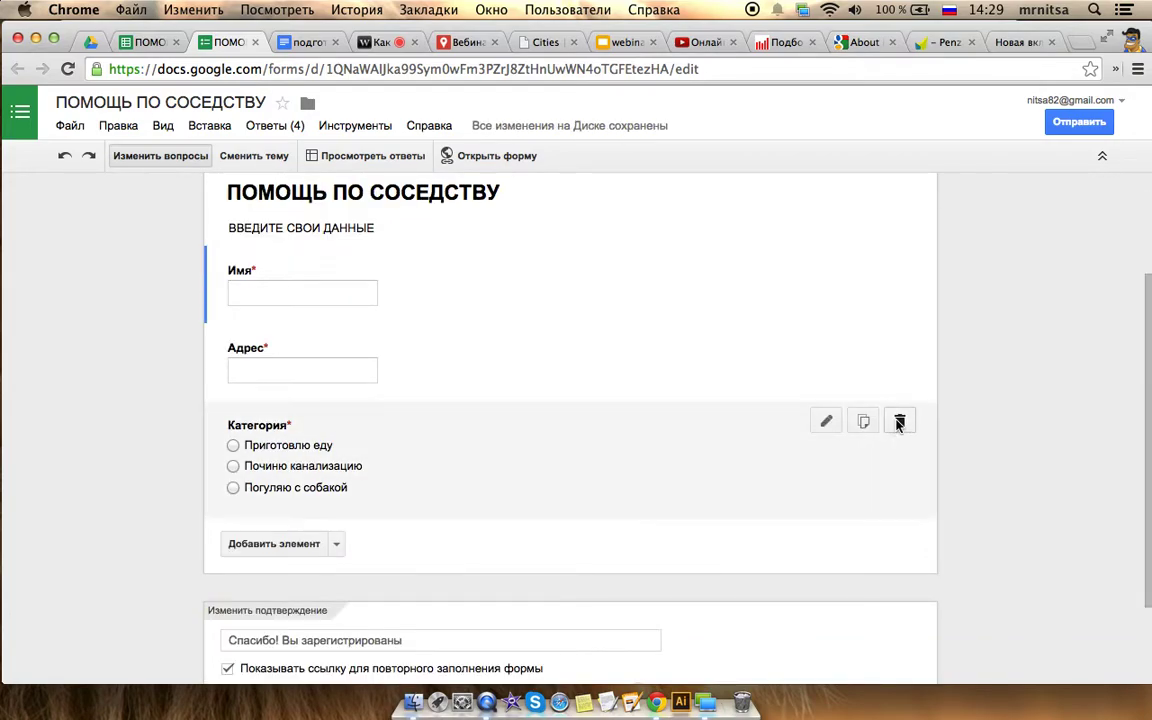
left_click(899, 422)
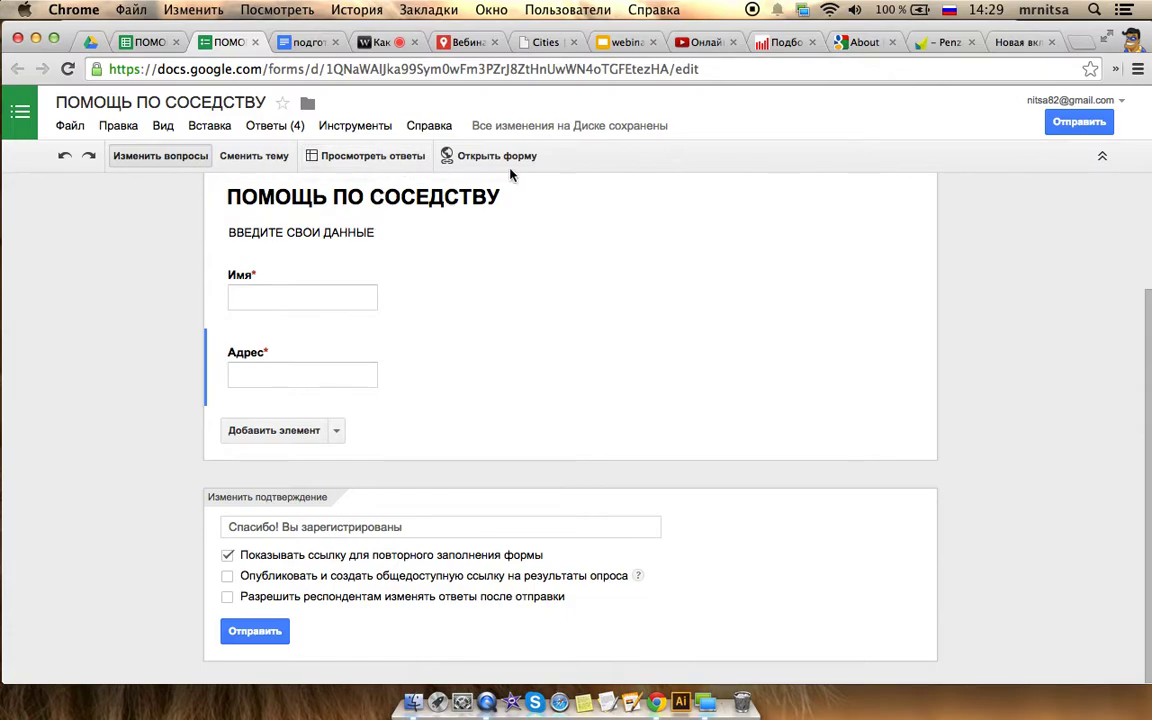
Open the live form, select its web address, and return to the webinar room
left_click(510, 158)
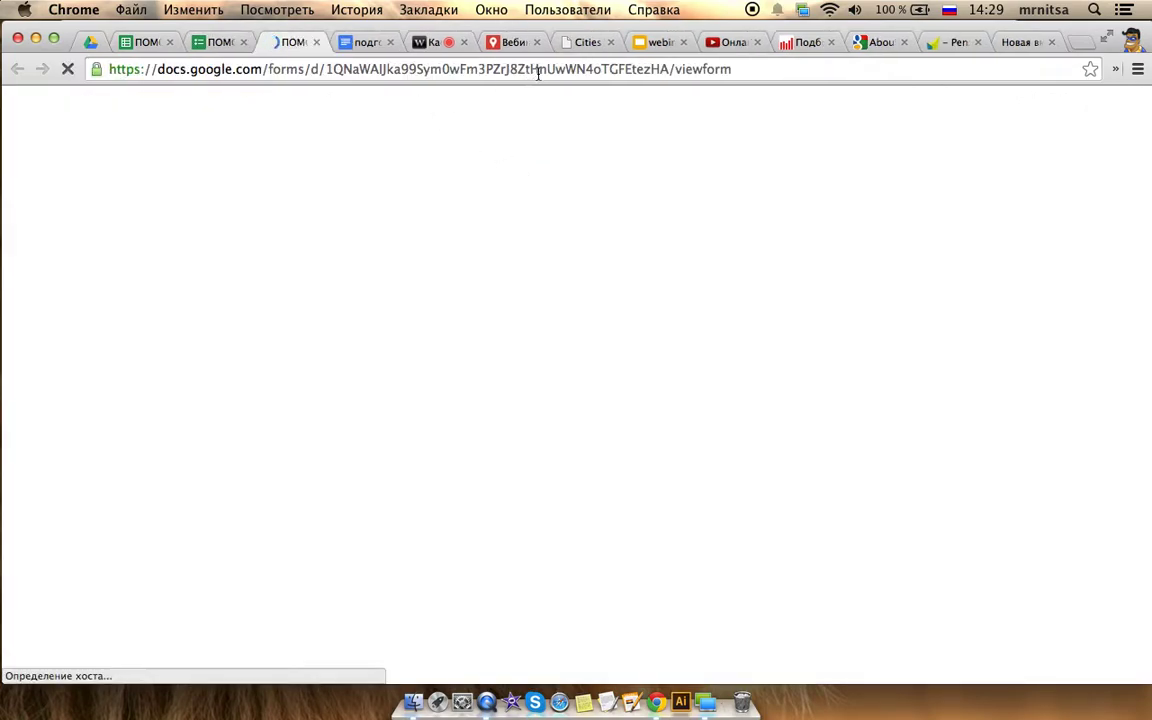
left_click(727, 68)
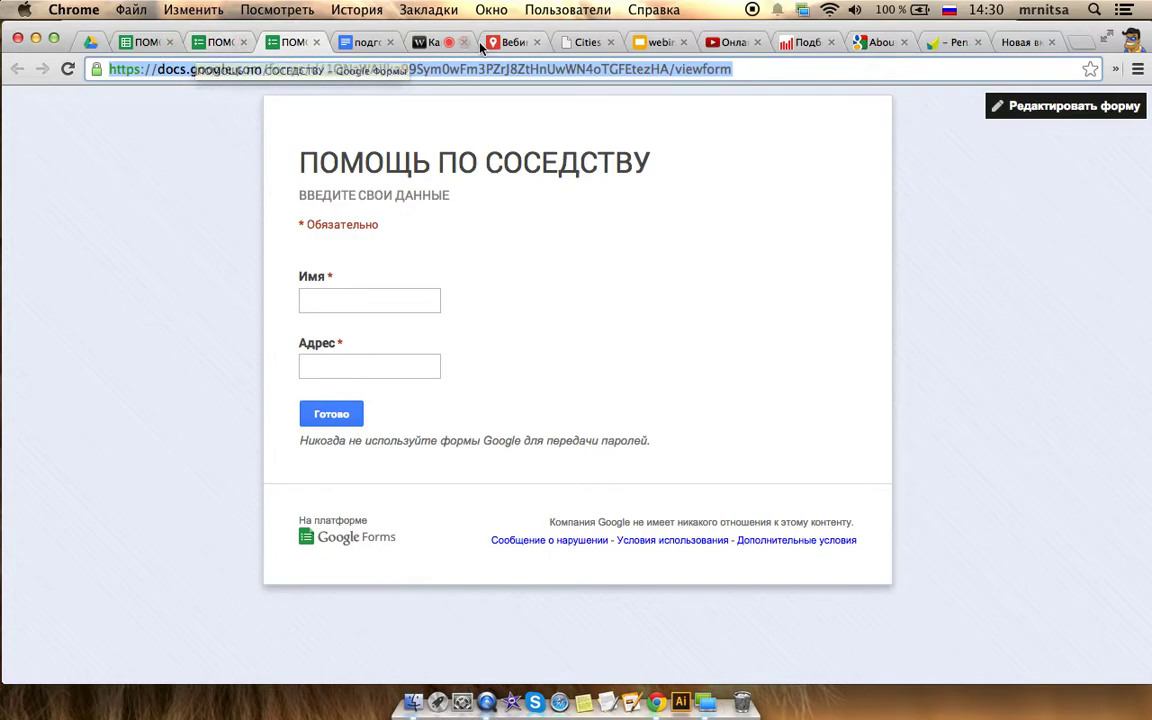
left_click(440, 42)
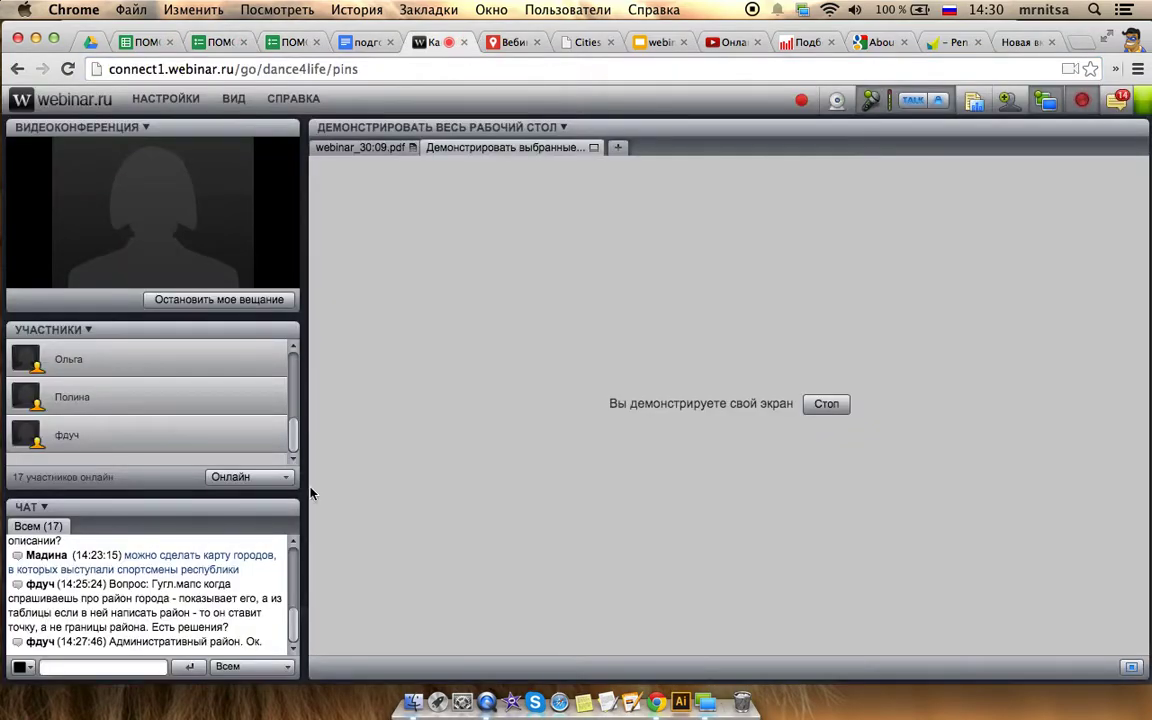
Paste the neighbourhood-help form link into the webinar chat and send it
left_click(137, 667)
key("super+v")
key("Return")
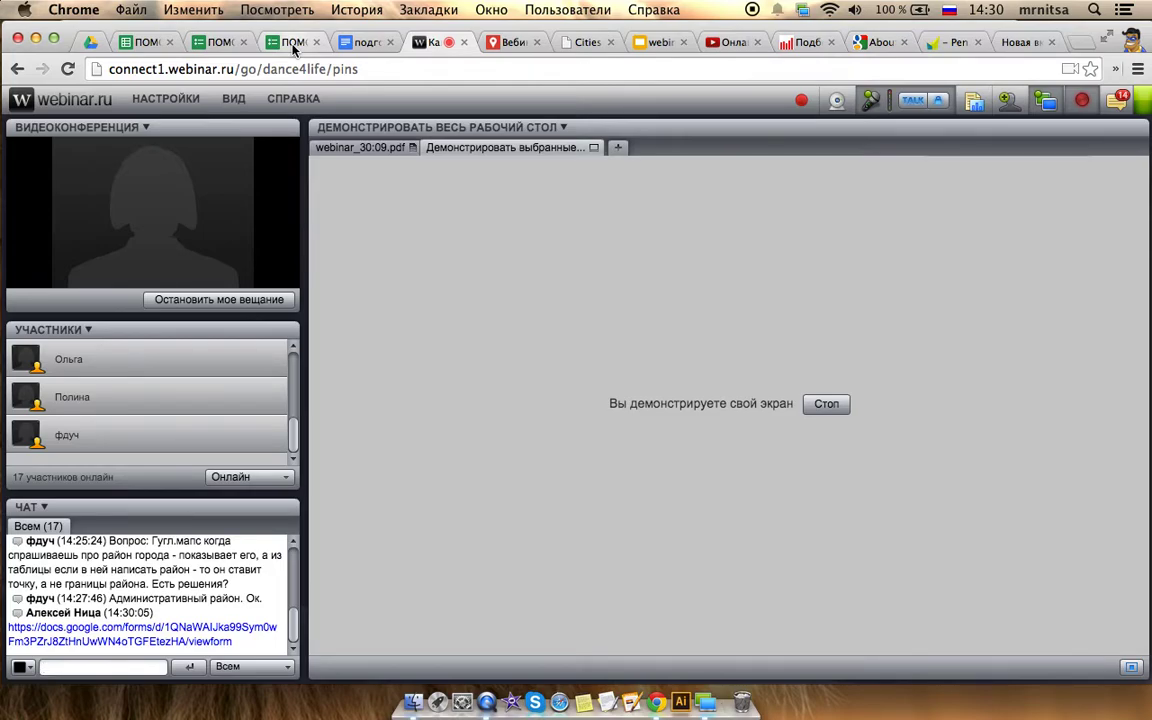
Check the public form page, notes and room, then open the form's edit page showing new responses
left_click(293, 44)
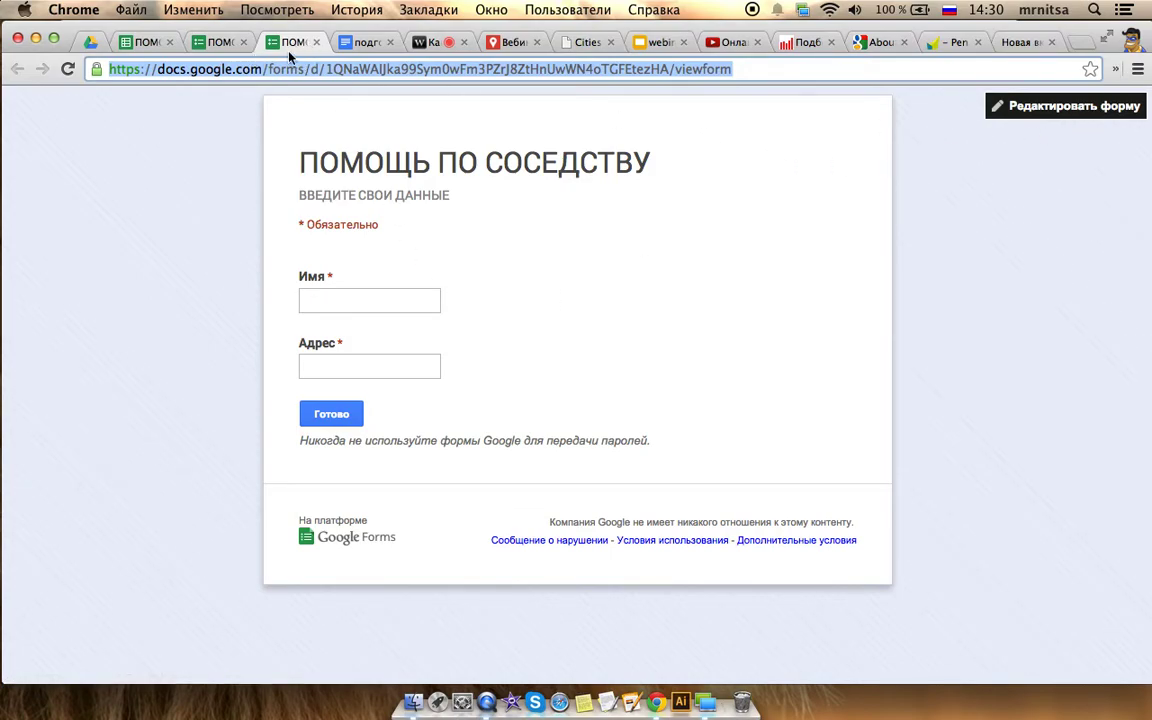
left_click(438, 43)
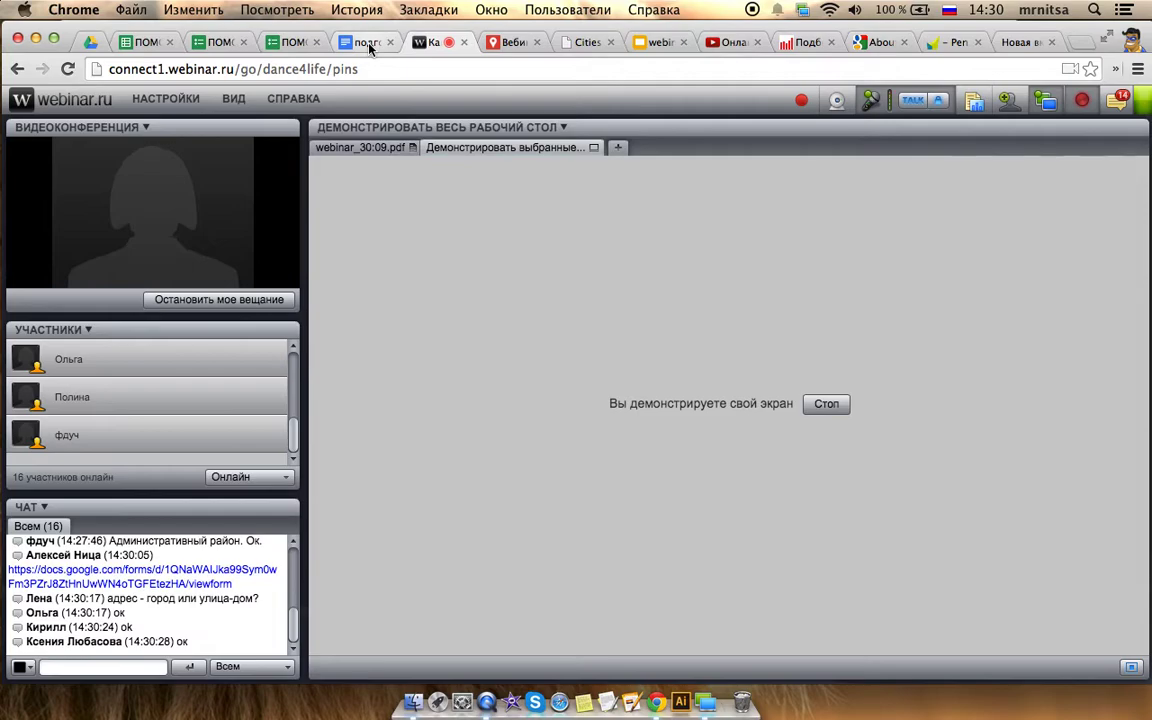
left_click(369, 45)
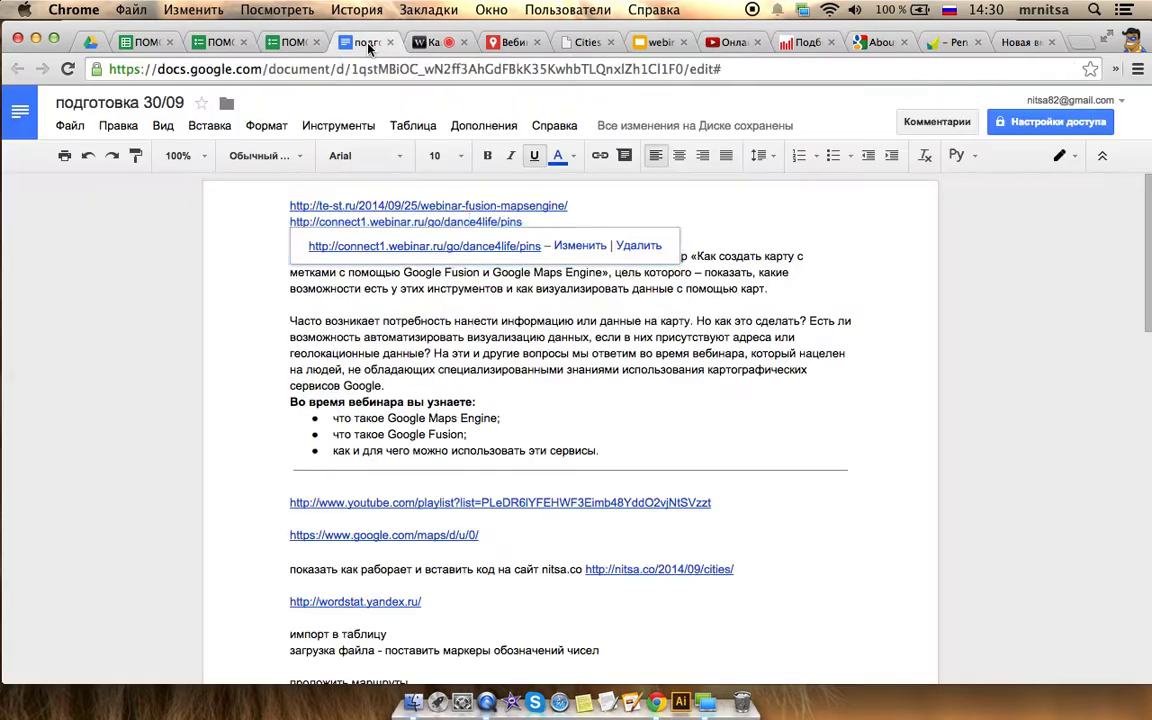
left_click(298, 45)
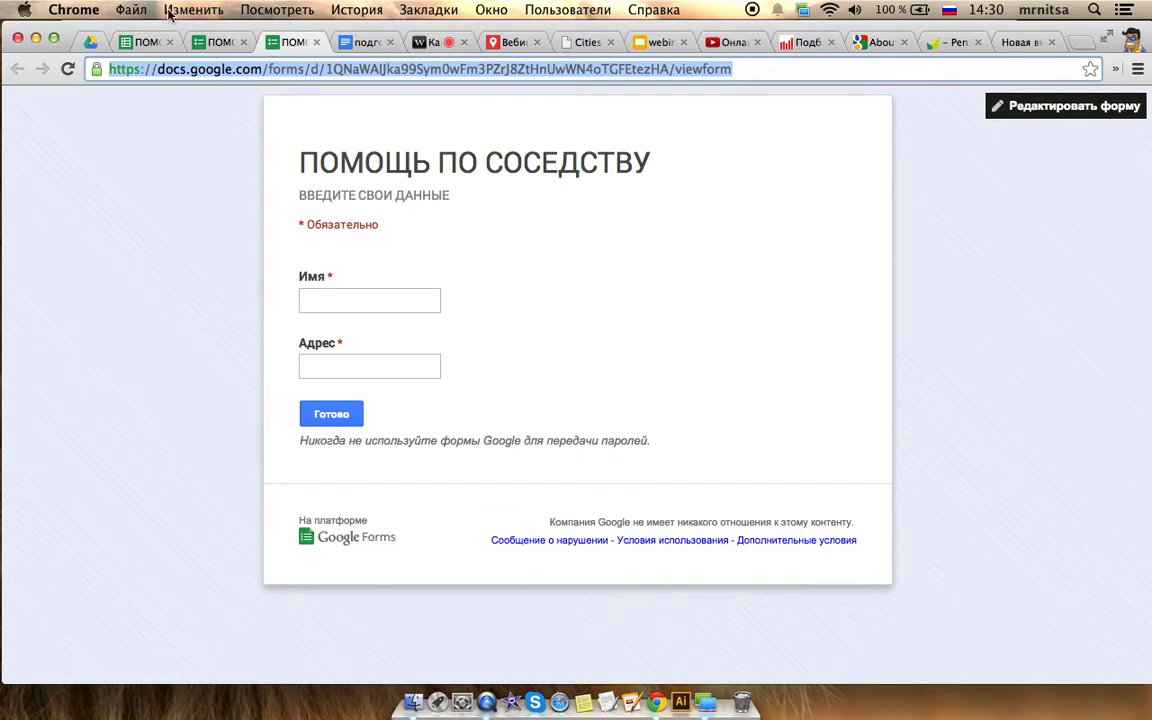
left_click(212, 42)
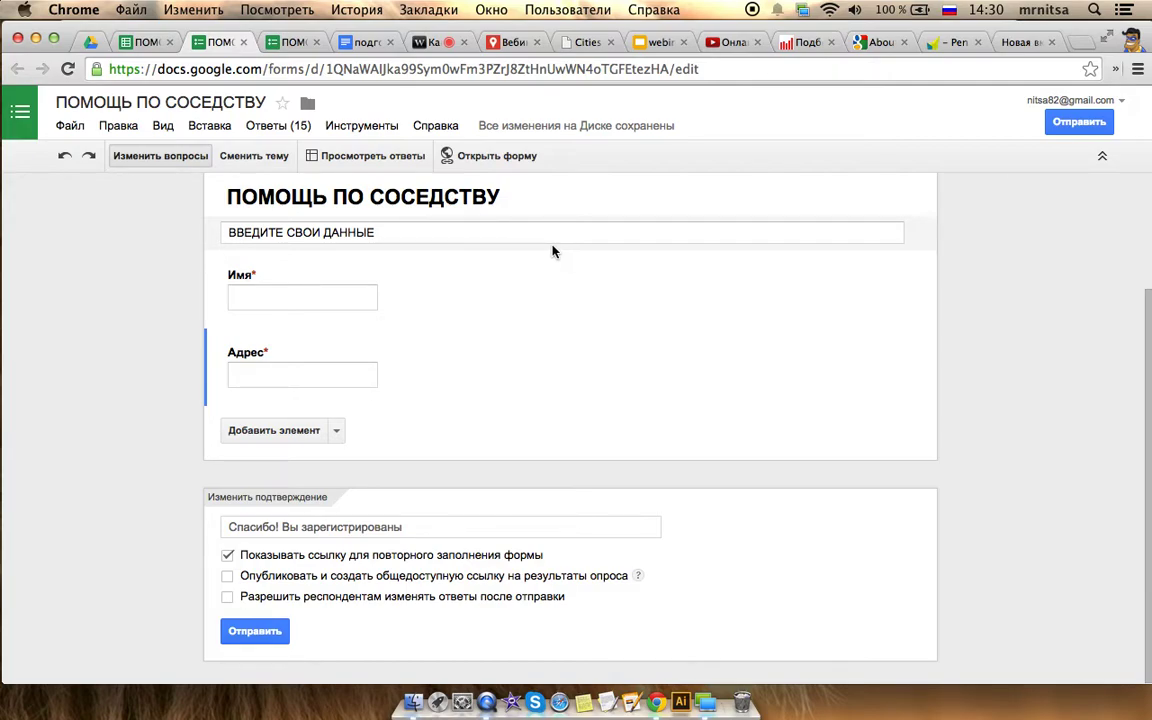
Glance at the Вебинар map, then go back to the webinar.ru room
left_click(514, 42)
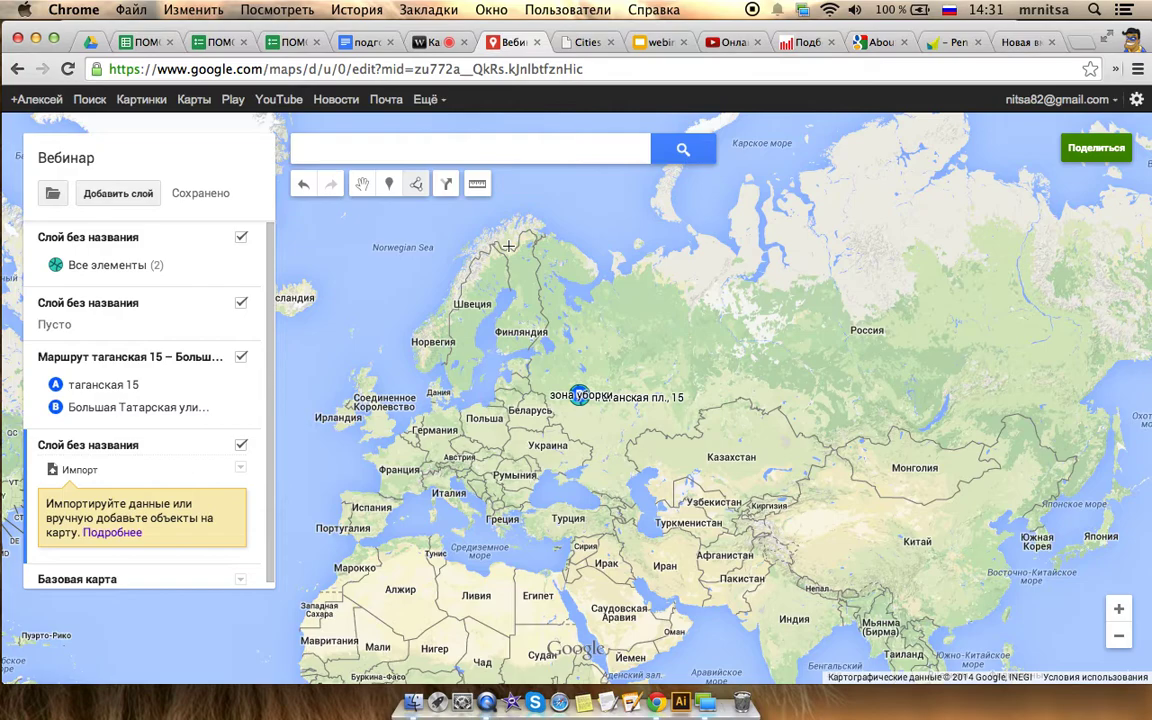
left_click(440, 42)
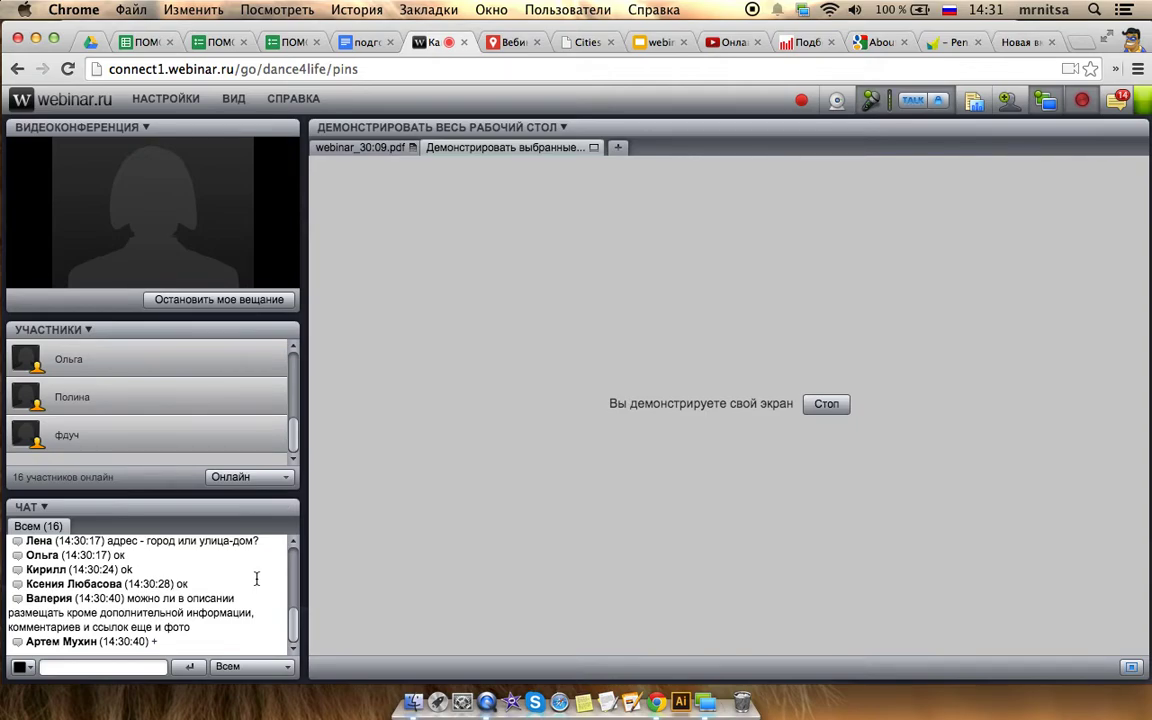
Make the first layer active and zoom the map to the Moscow route
left_click(500, 45)
left_click(136, 245)
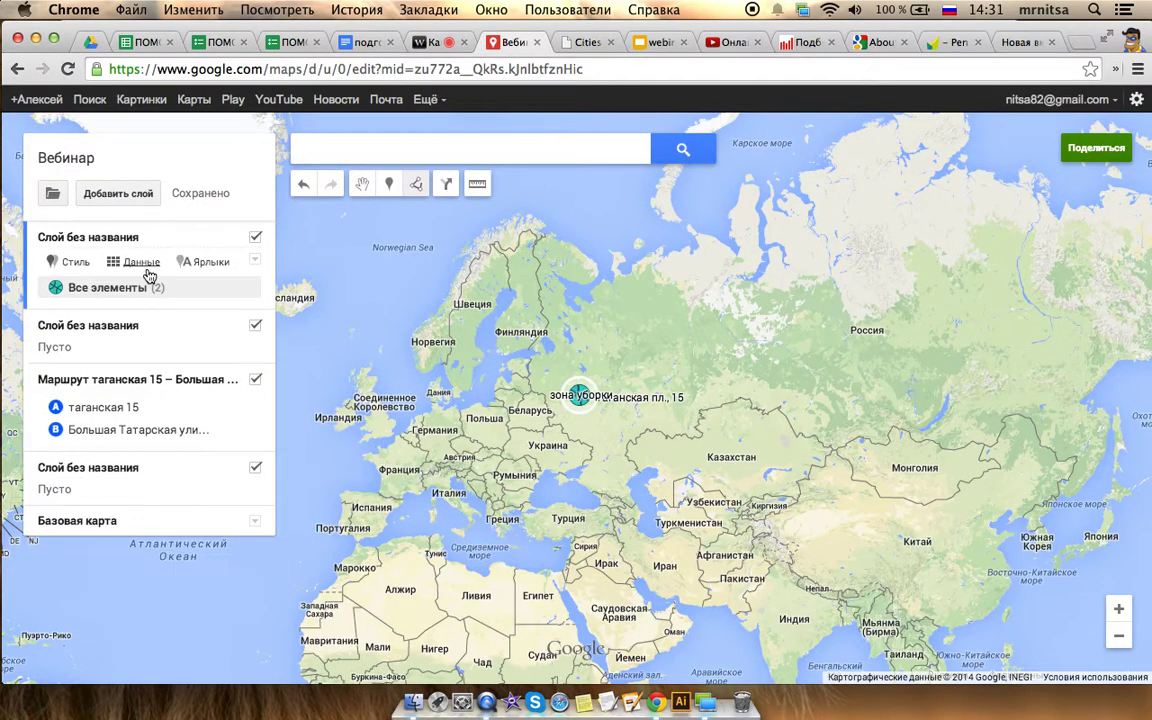
scroll(370, 310, "up", 2)
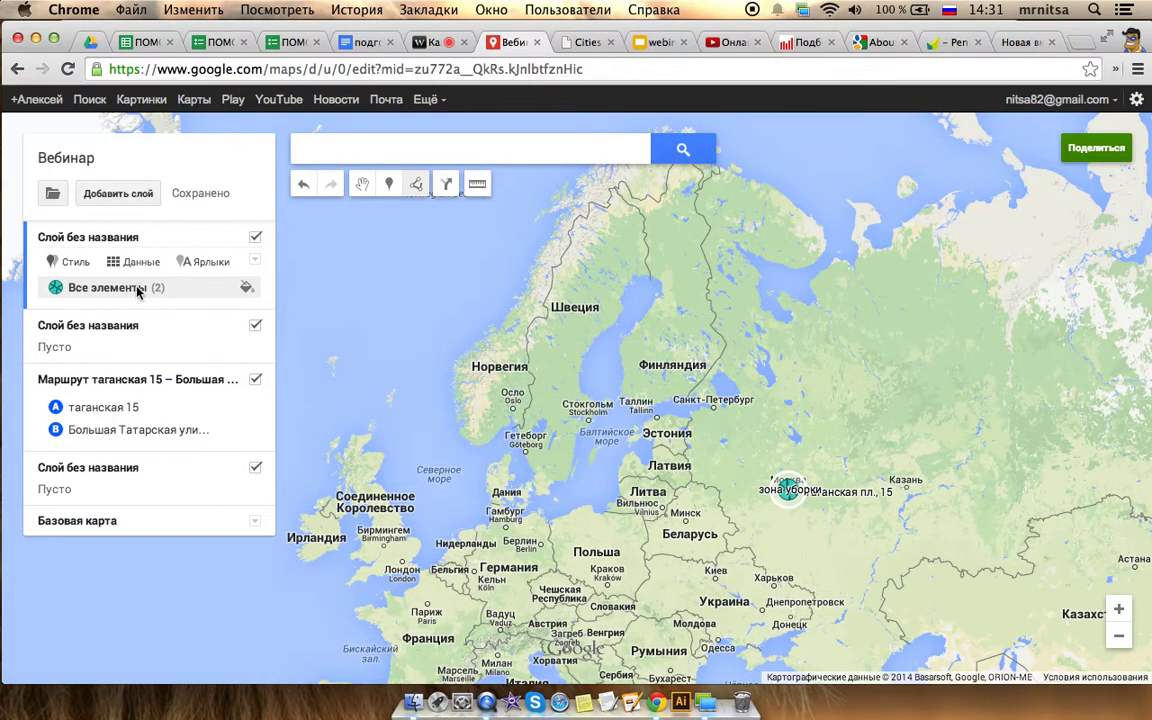
left_click(136, 404)
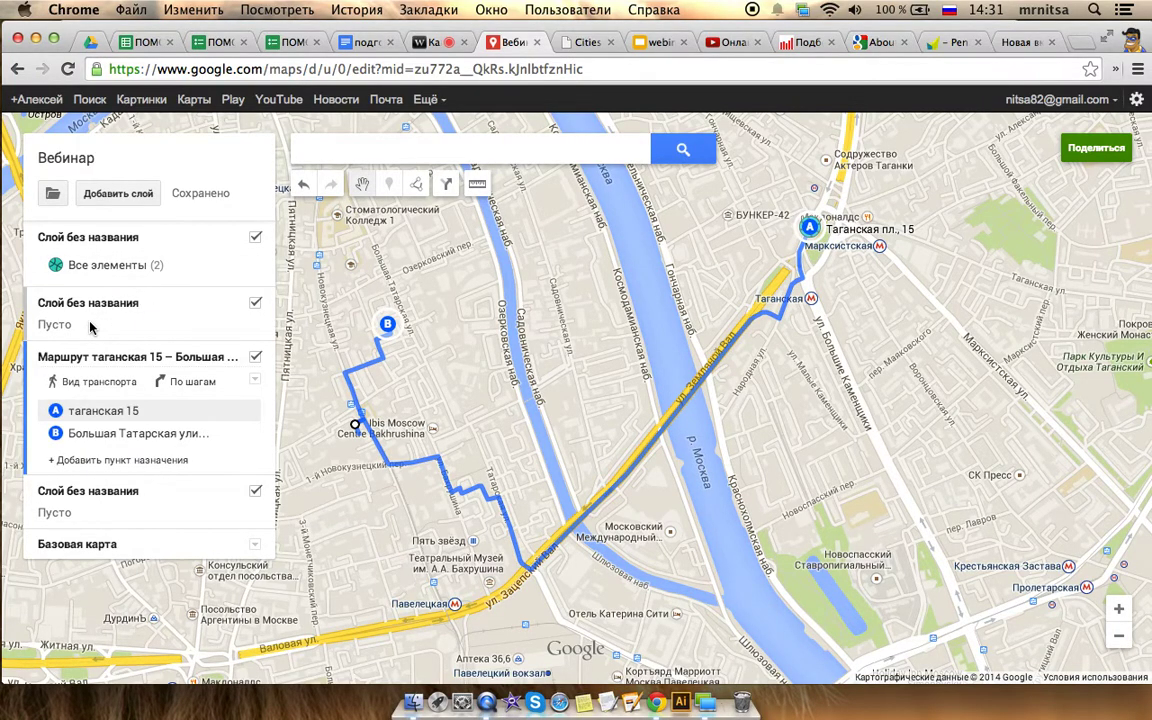
left_click(115, 262)
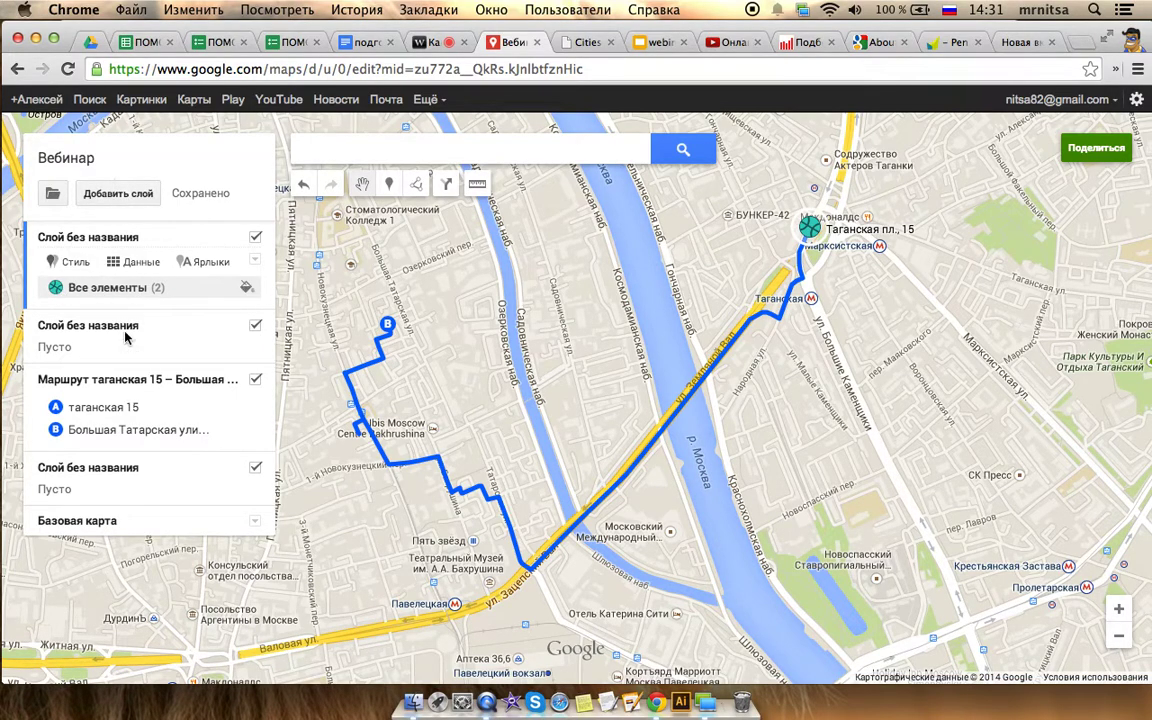
Hide the route layer and the two empty untitled layers
left_click(255, 380)
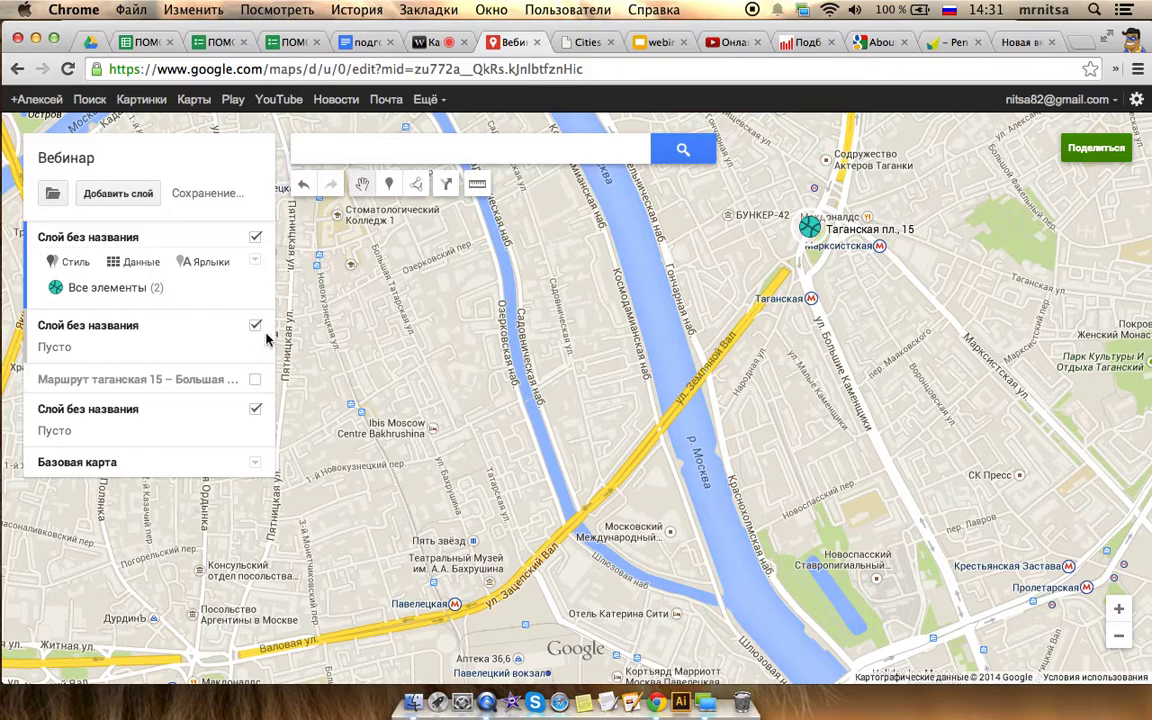
left_click(255, 326)
left_click(256, 383)
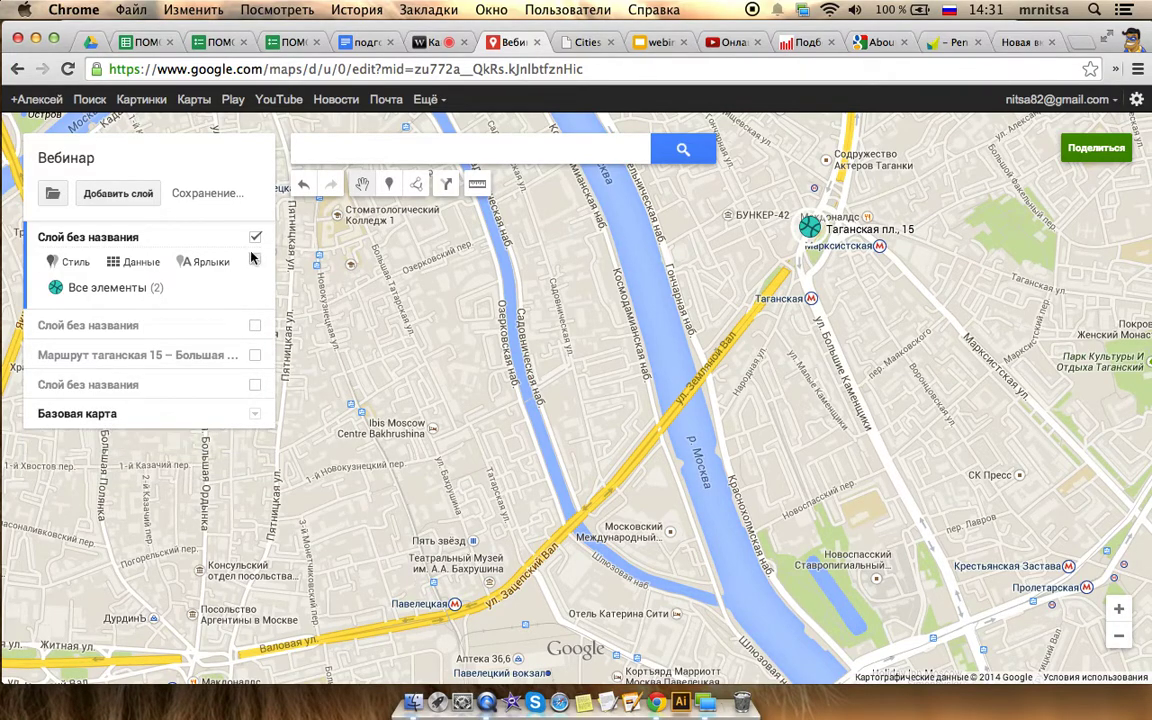
left_click(812, 229)
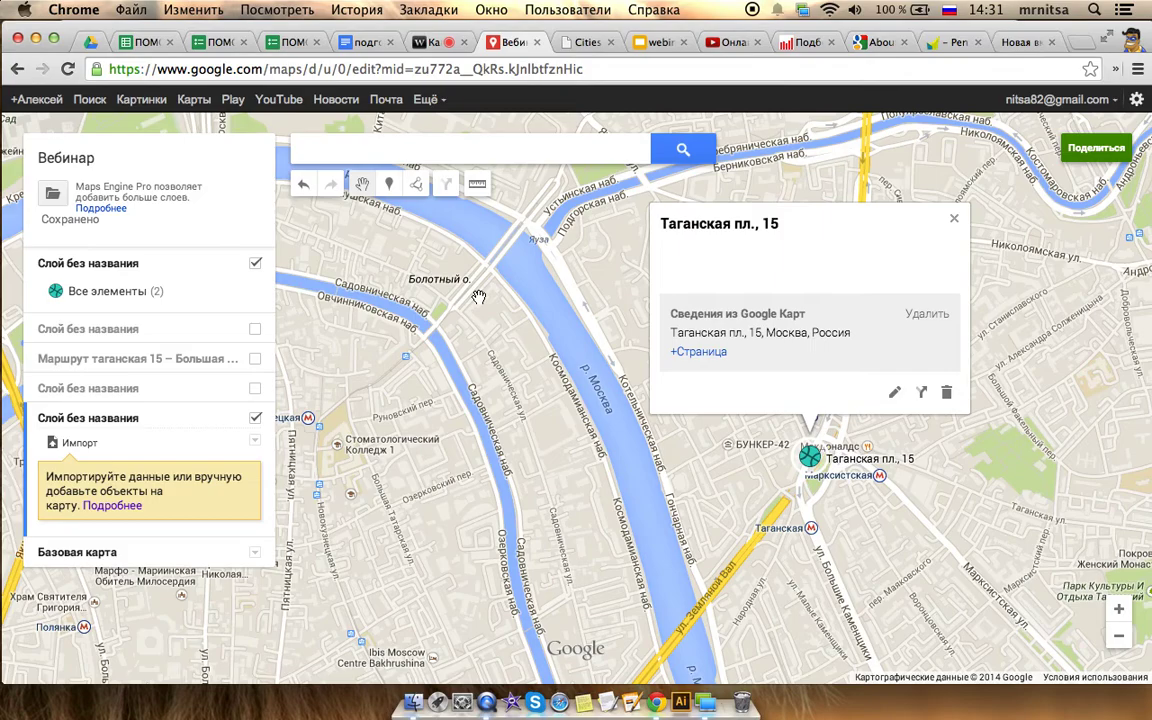
Drop a new Точка 1 marker west of the river and start adding an image to it
left_click(389, 183)
left_click(379, 557)
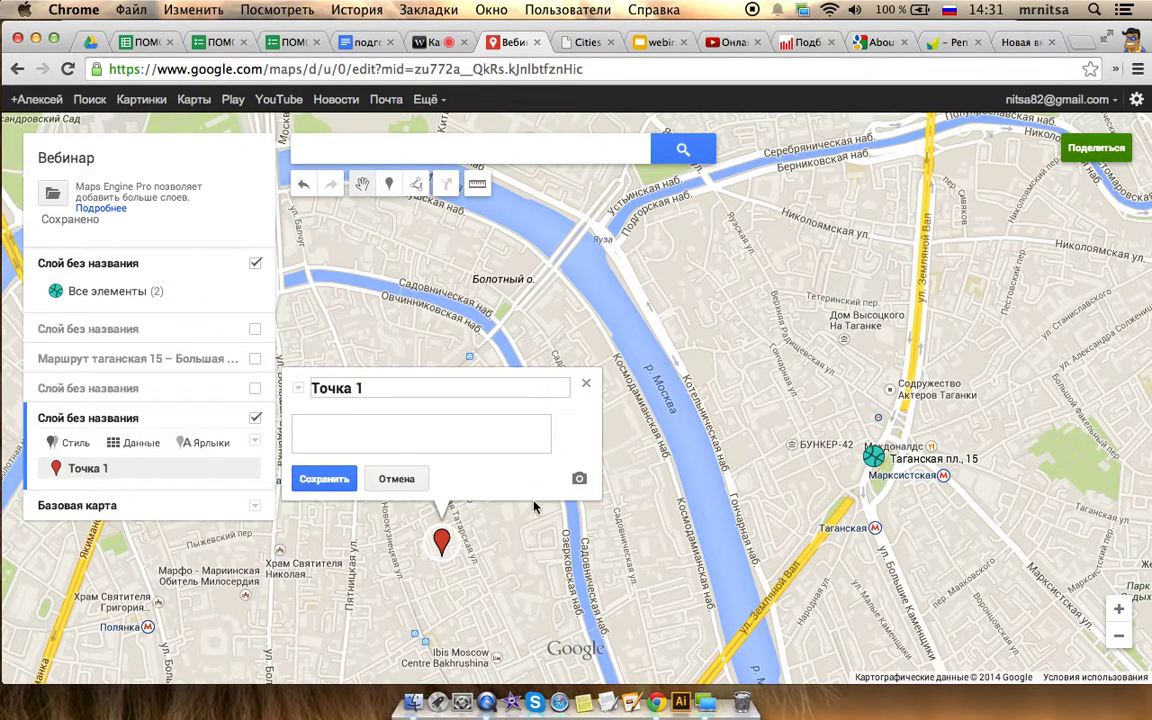
left_click(580, 481)
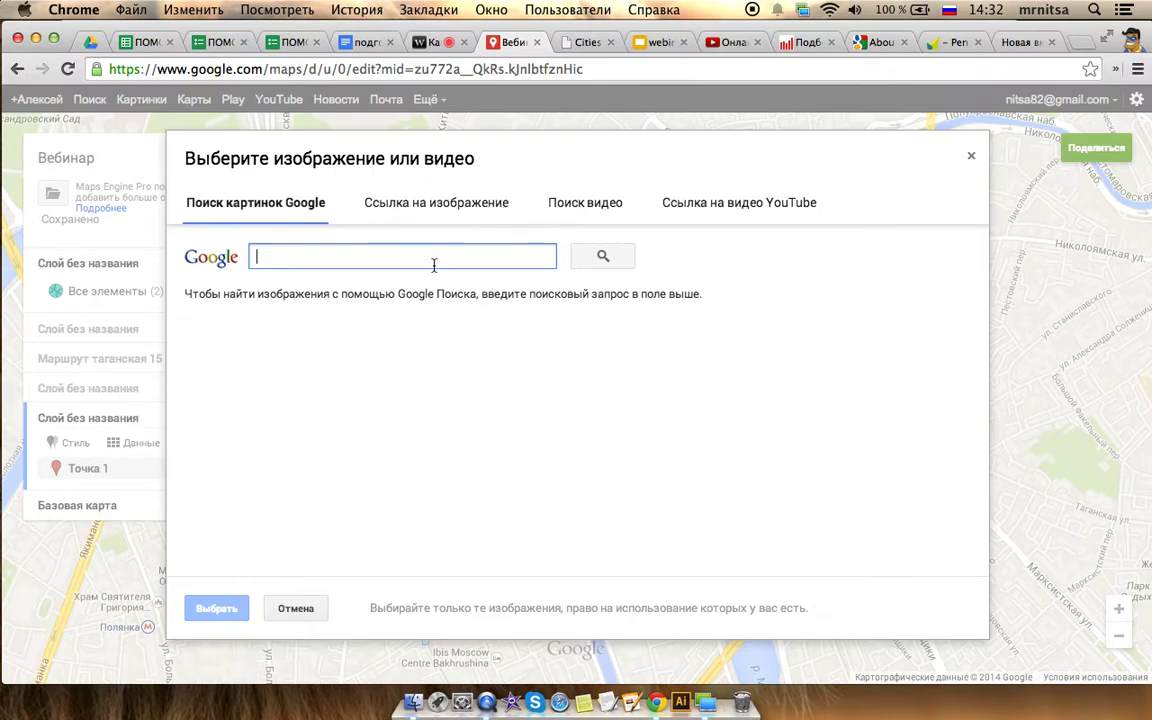
Attach the 'уборка' pin-up illustration of a woman in a red dress to Точка 1
type("убо")
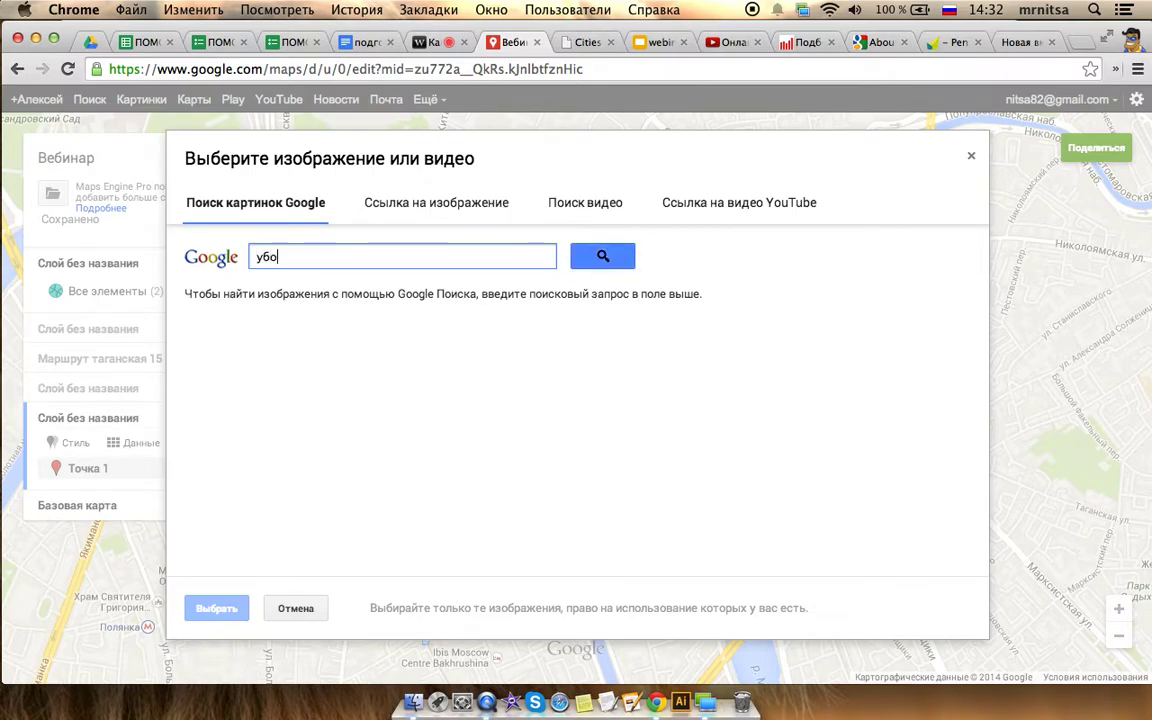
type("рка")
key("Return")
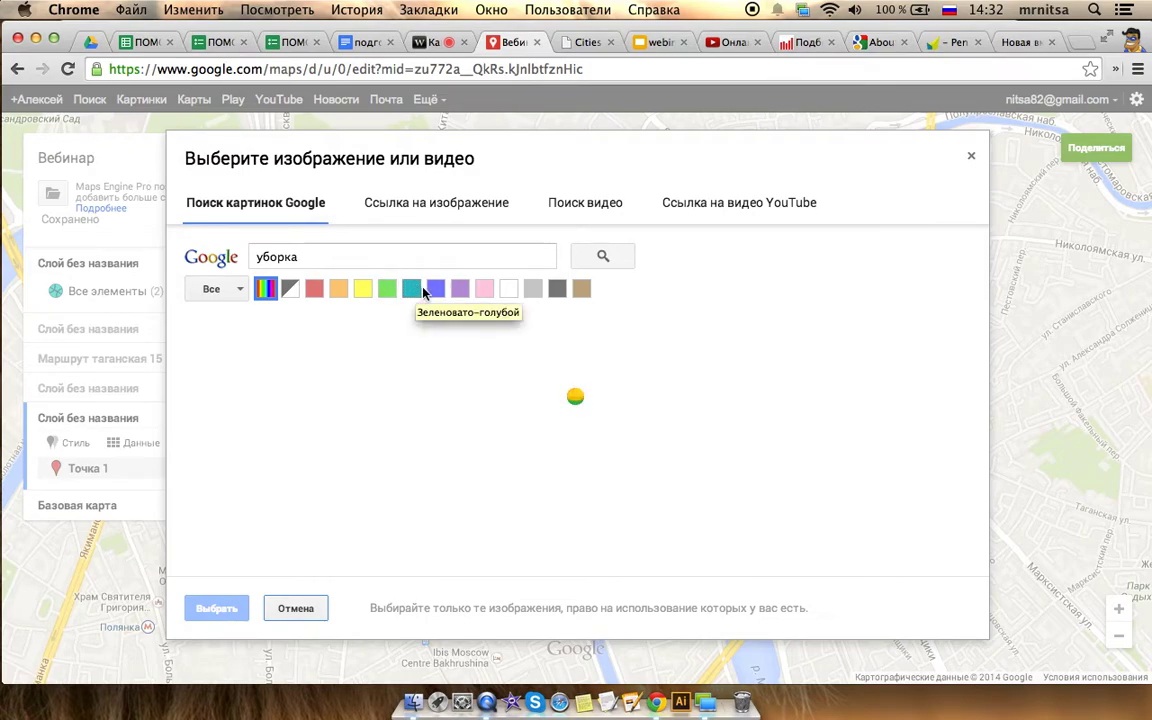
left_click(362, 289)
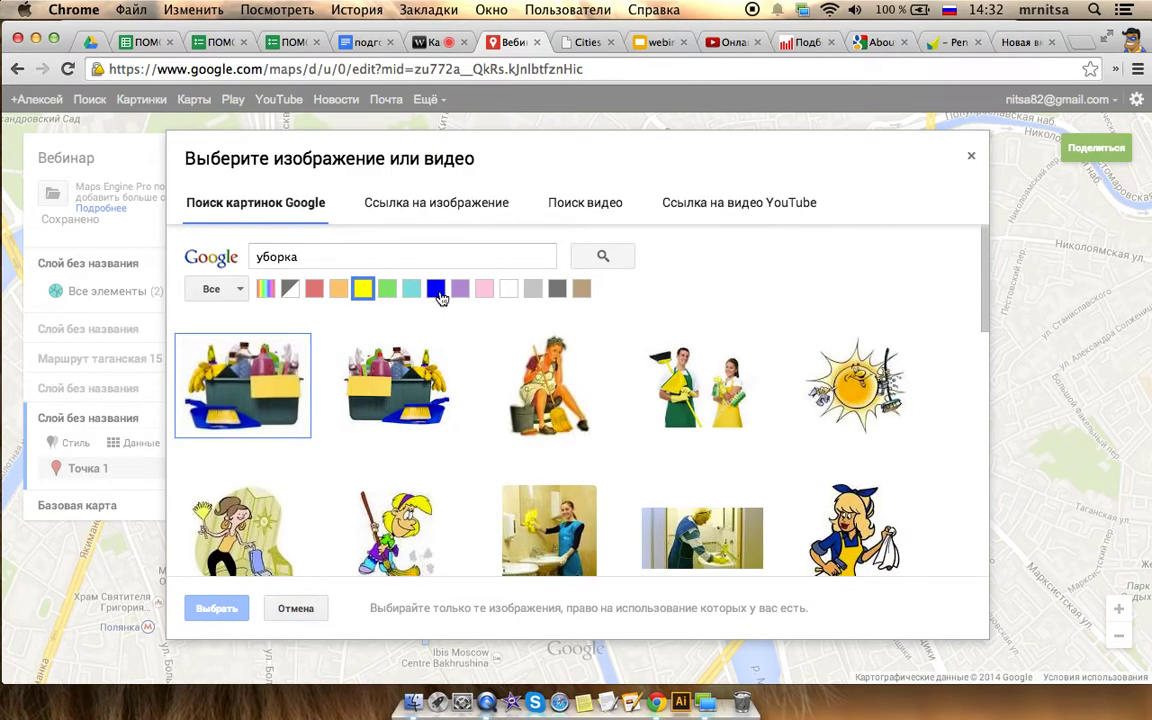
left_click(411, 290)
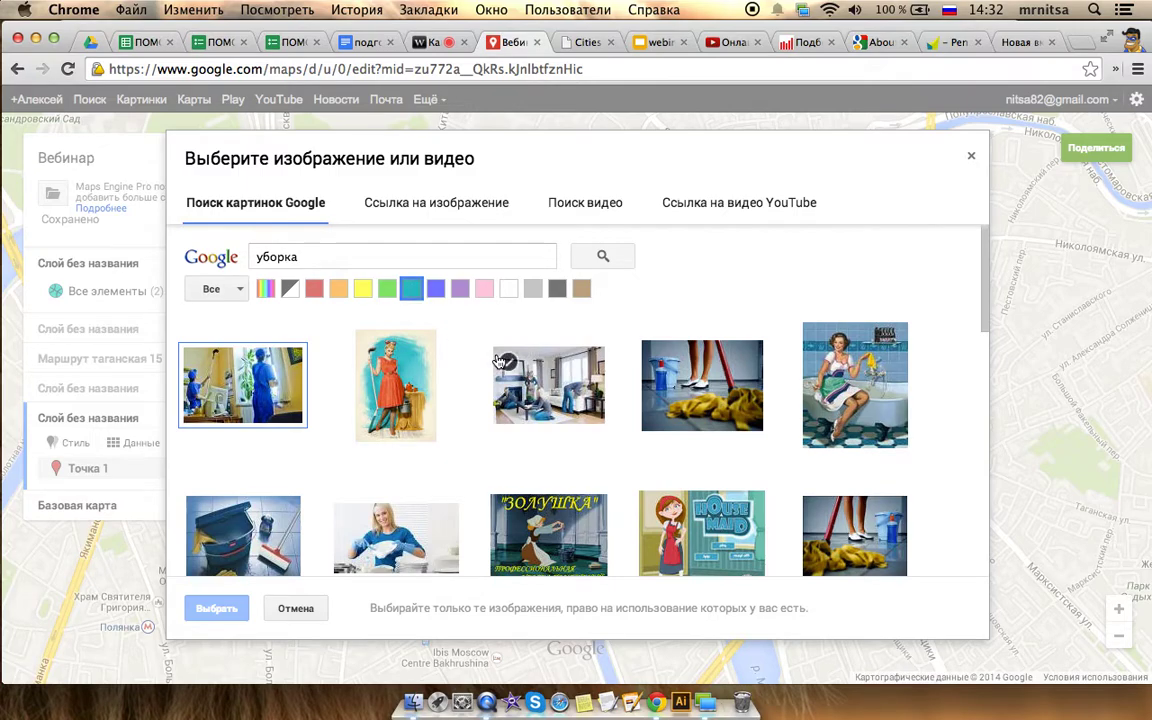
left_click(438, 362)
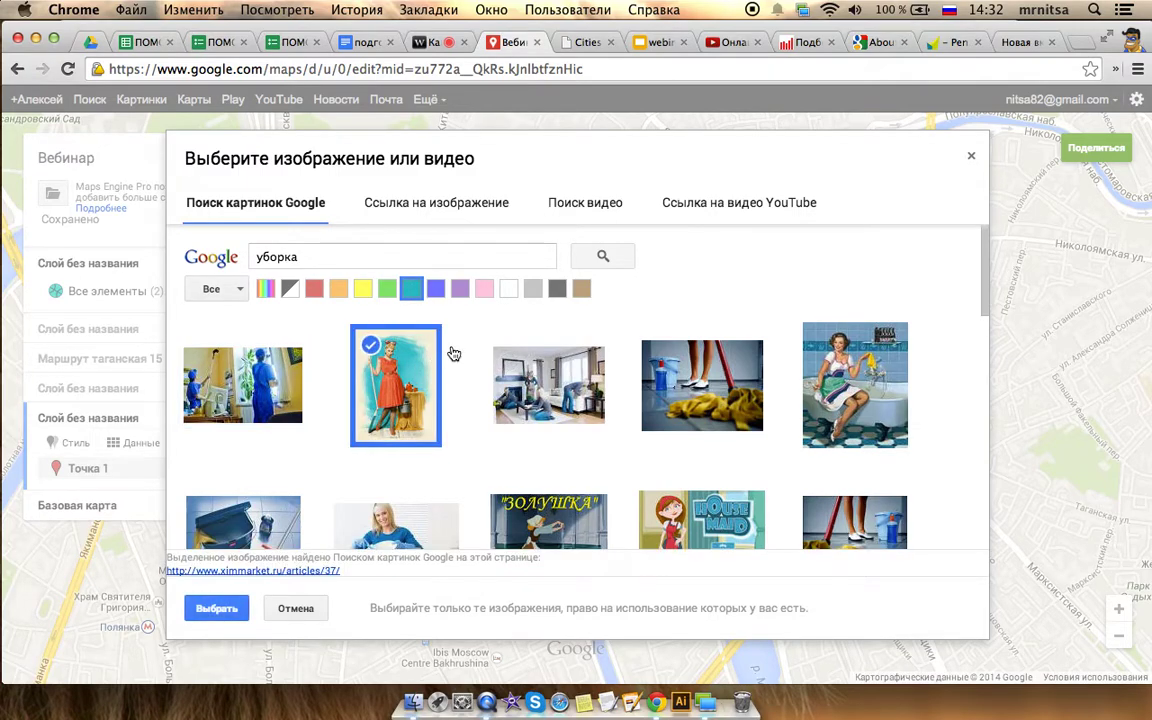
left_click(217, 609)
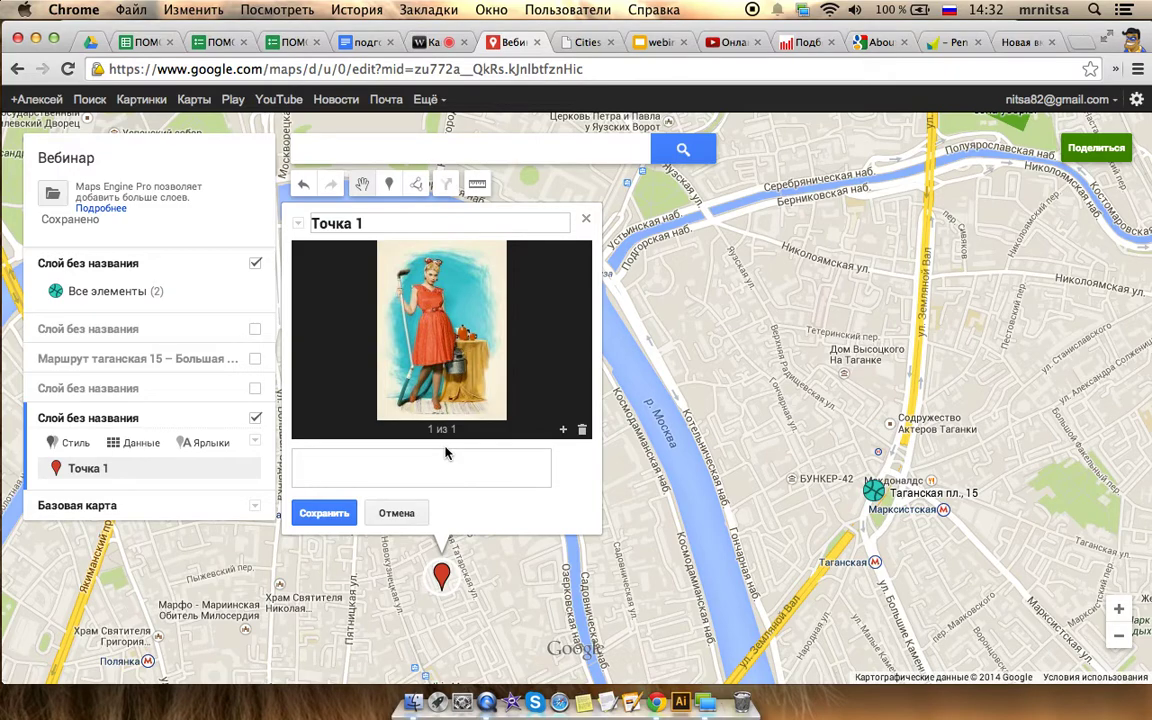
left_click(586, 219)
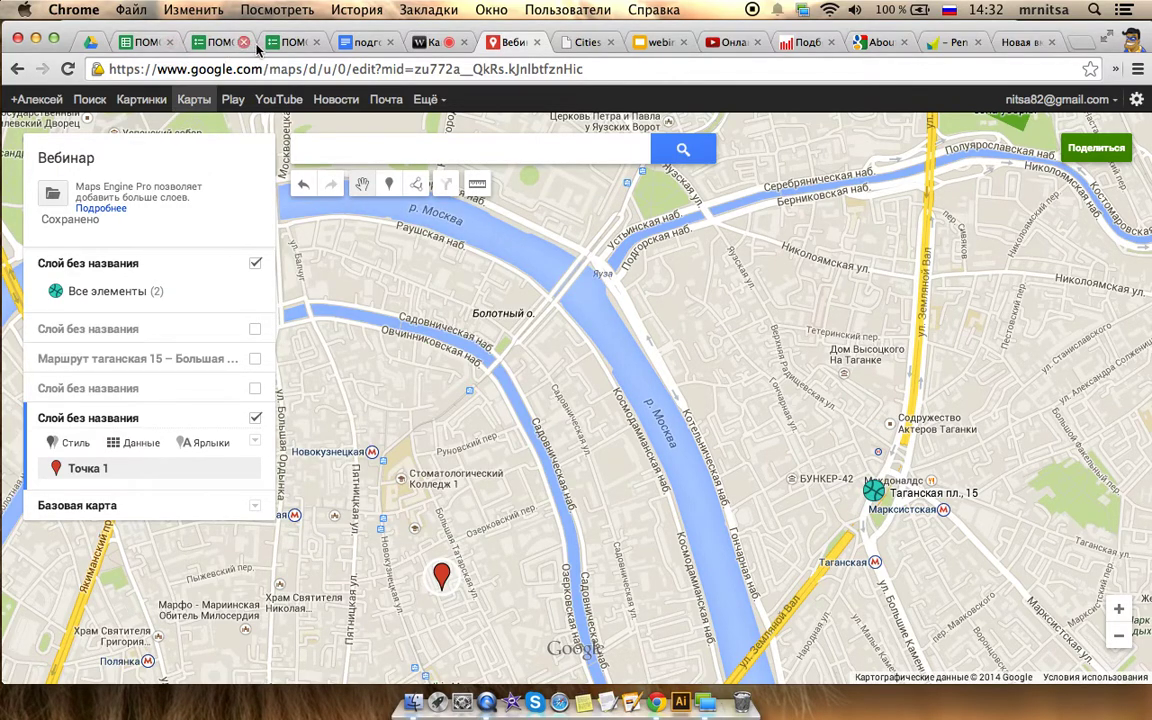
left_click(429, 42)
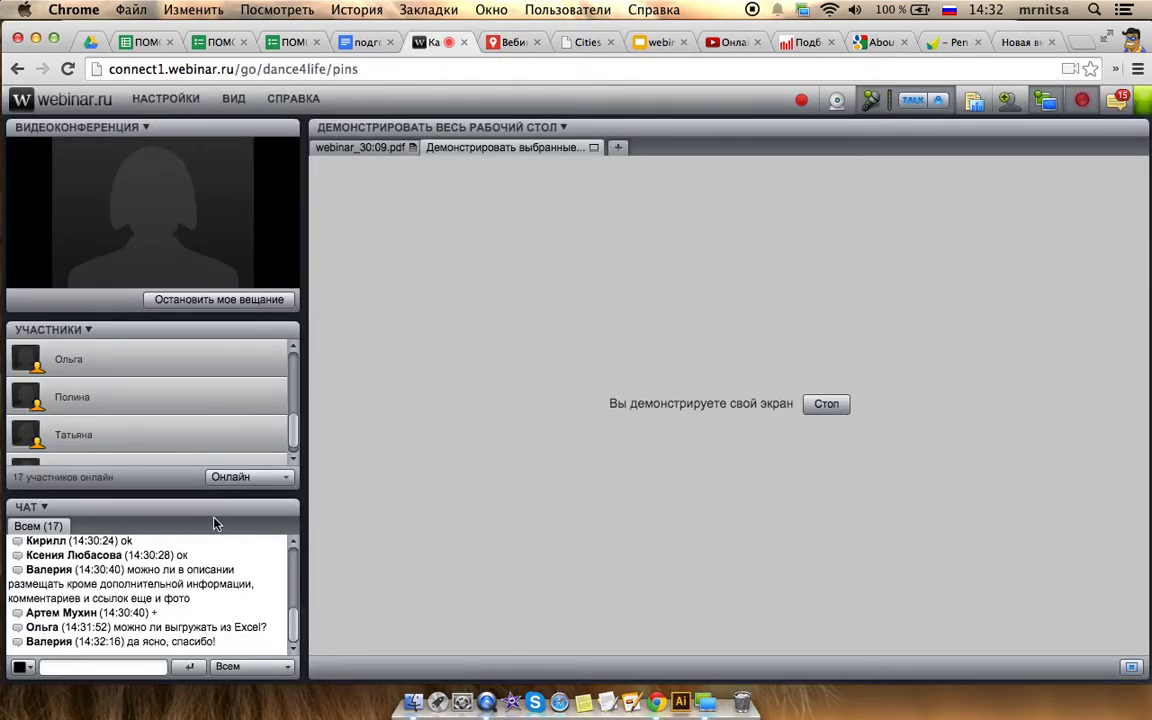
Close the form's edit page and open the form responses spreadsheet
left_click(285, 42)
left_click(222, 46)
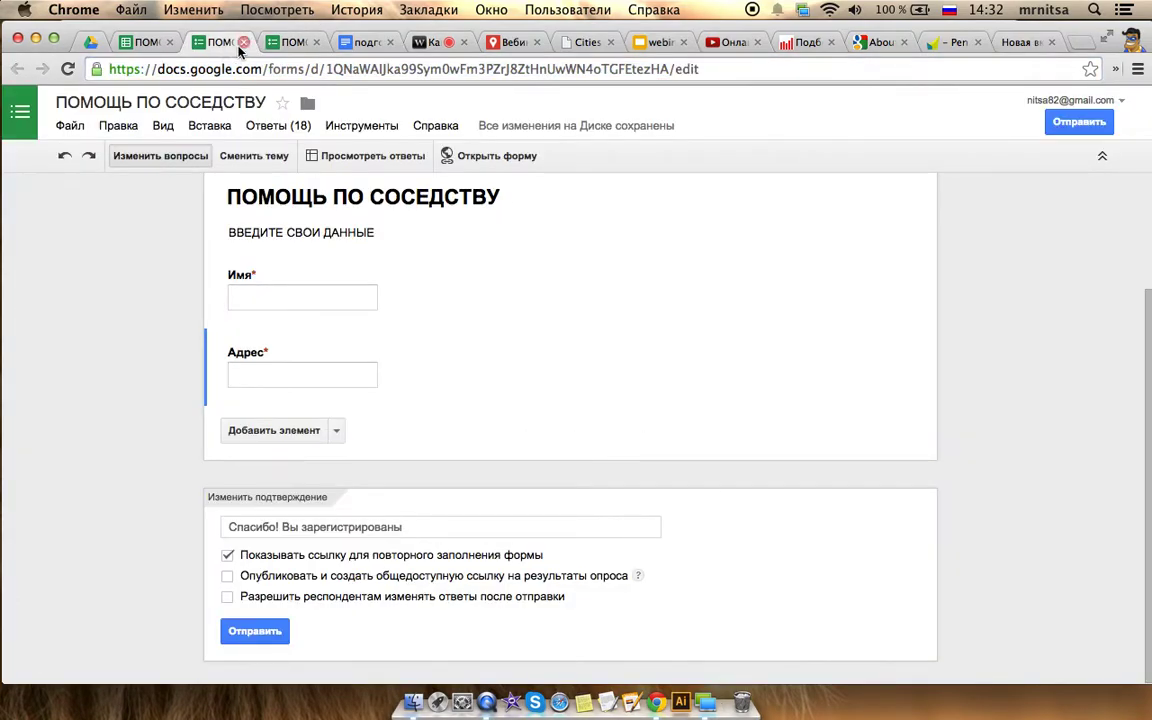
left_click(243, 42)
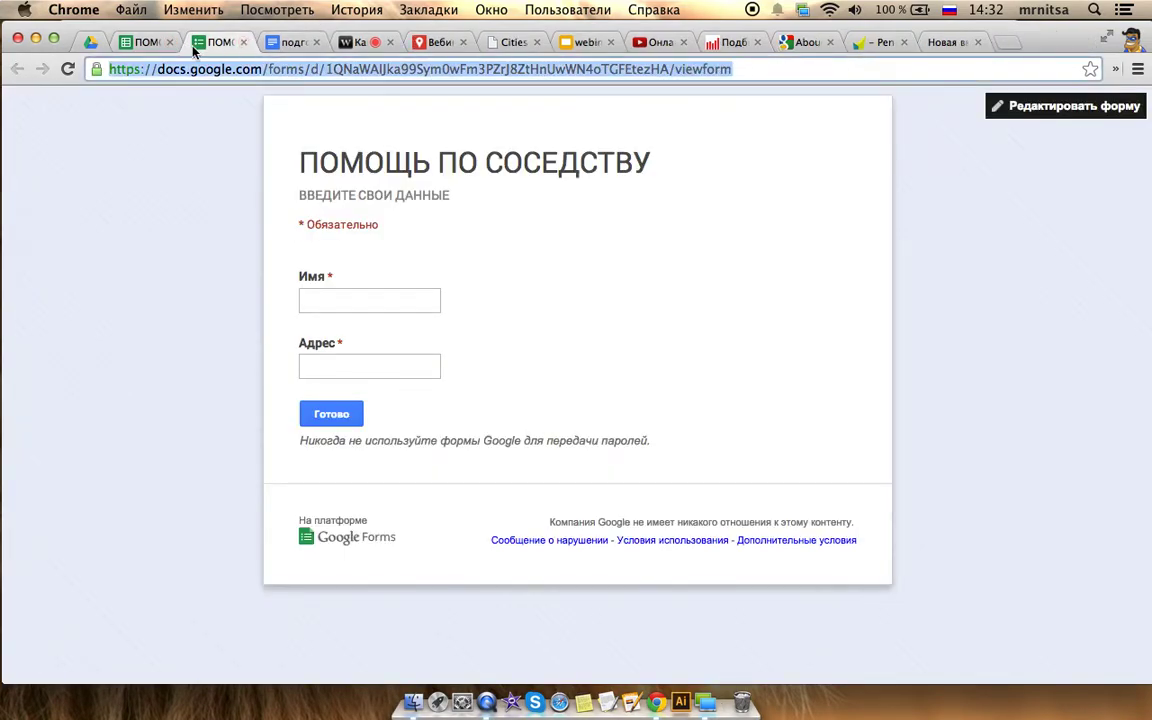
left_click(148, 42)
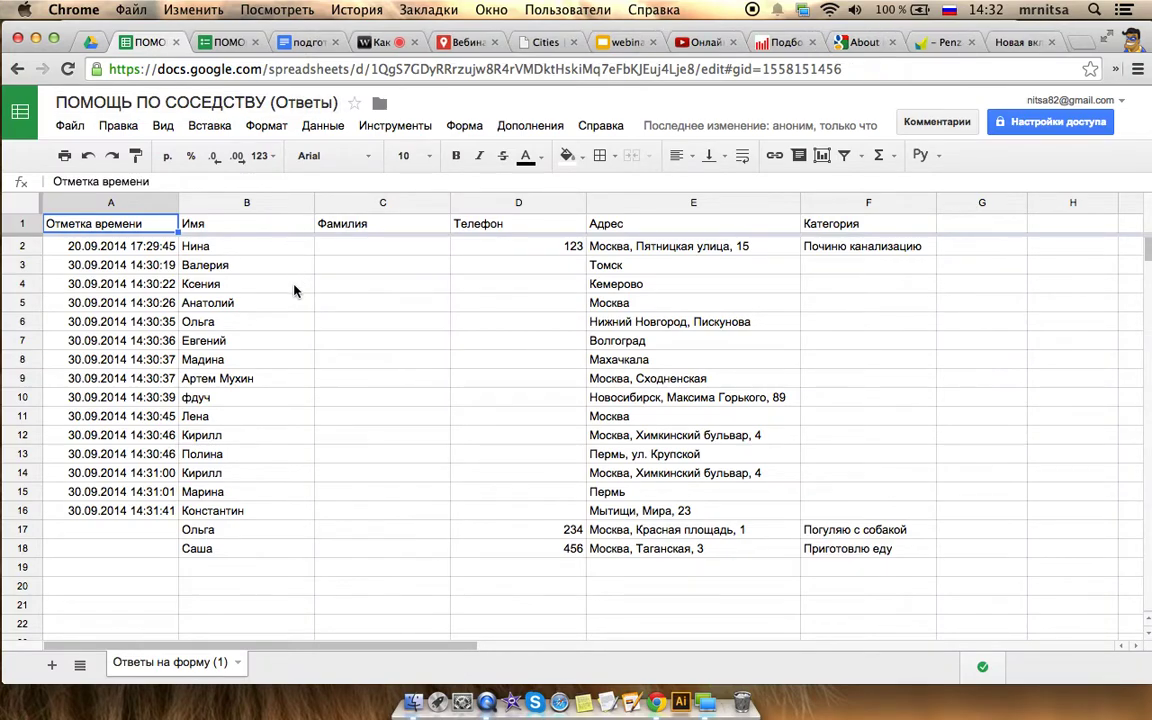
Delete the sample-entry rows 17–18 and return to the Вебинар map
left_click_drag(22, 537, 22, 548)
right_click(22, 548)
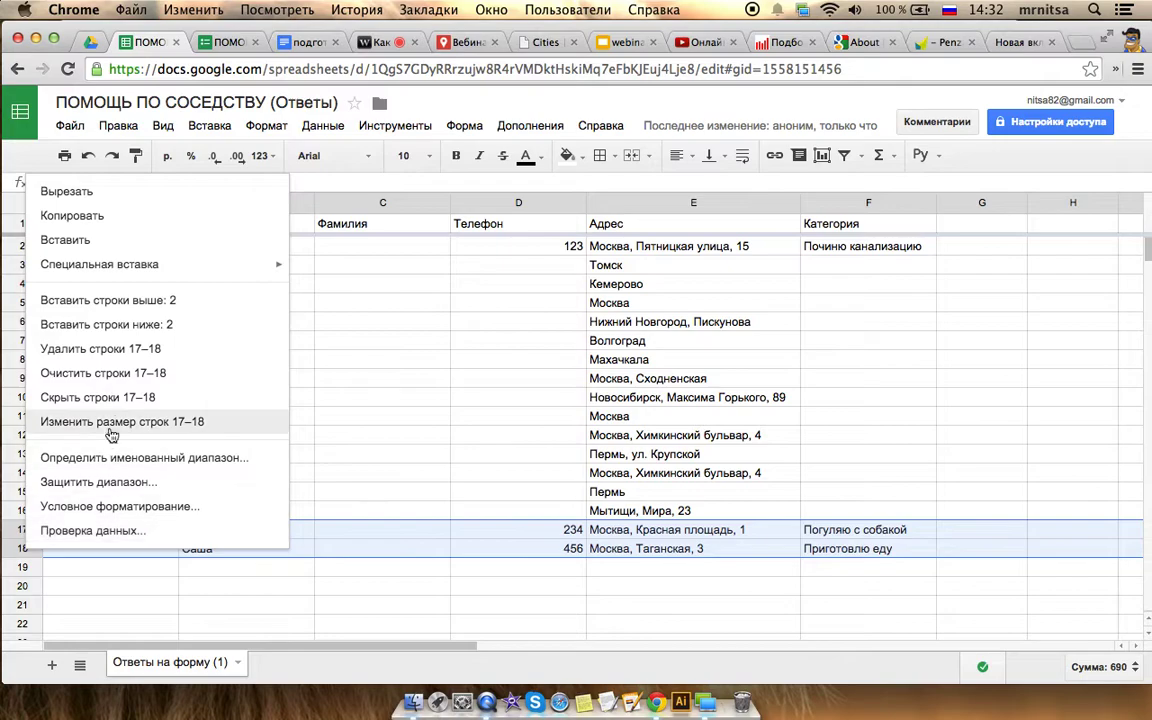
left_click(138, 348)
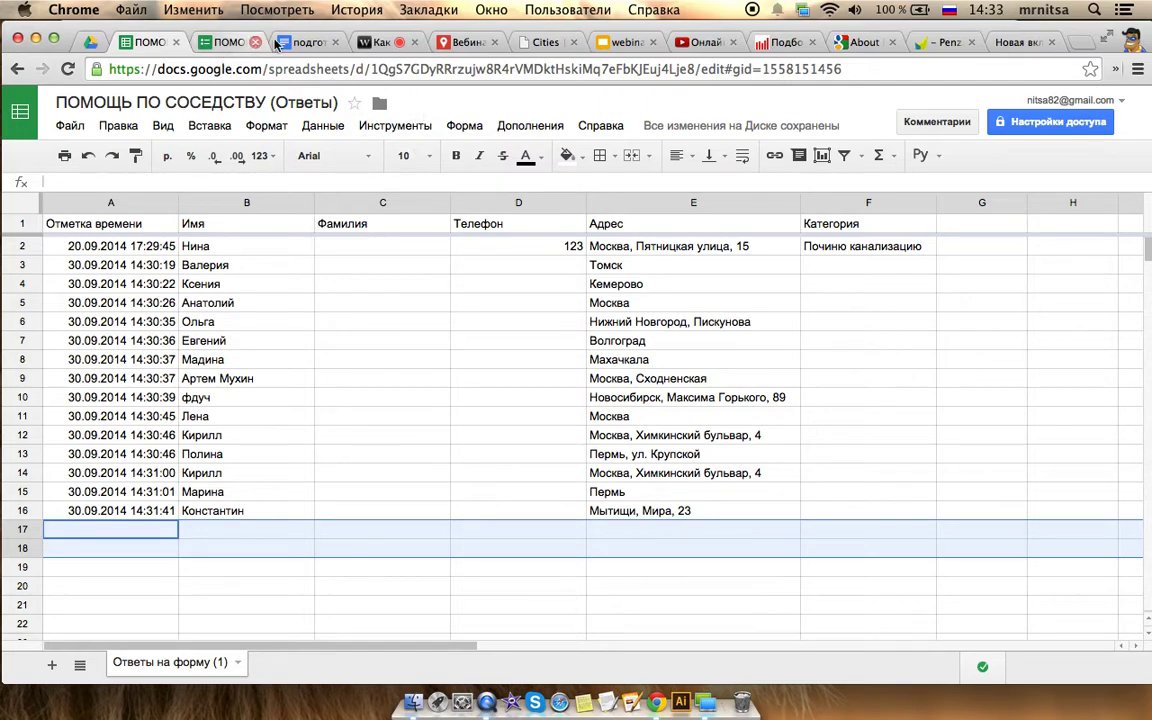
left_click(462, 42)
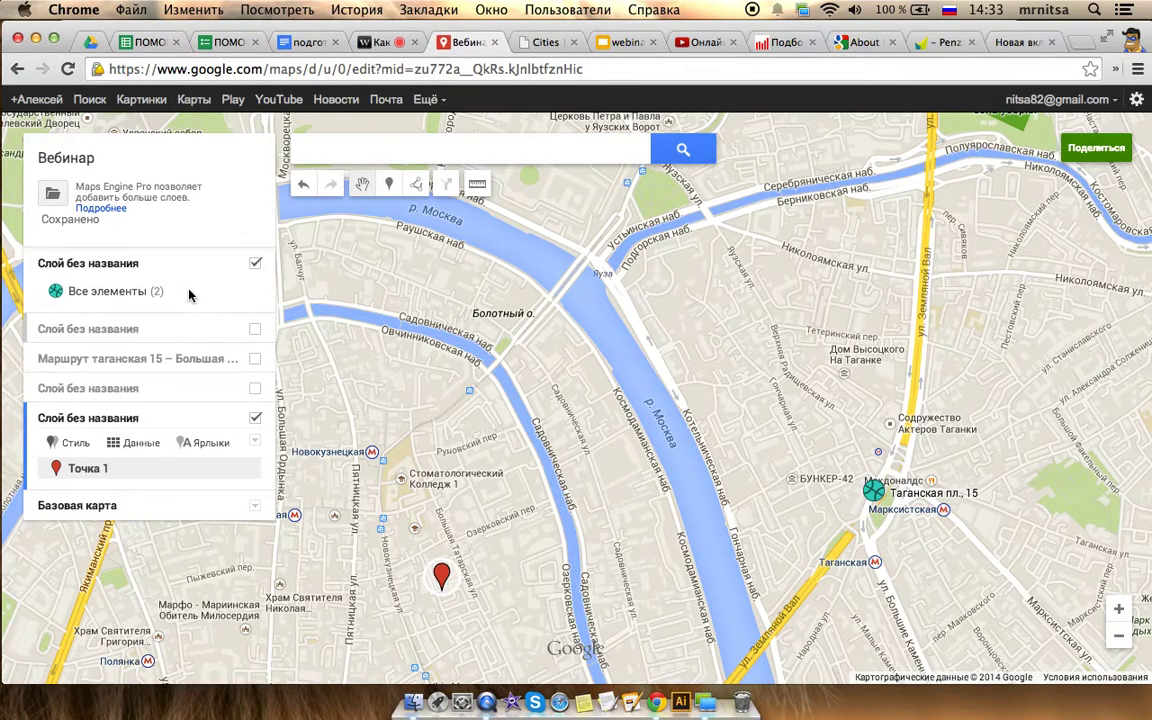
Hide the Точка 1 layer on the Вебинар map
left_click(380, 42)
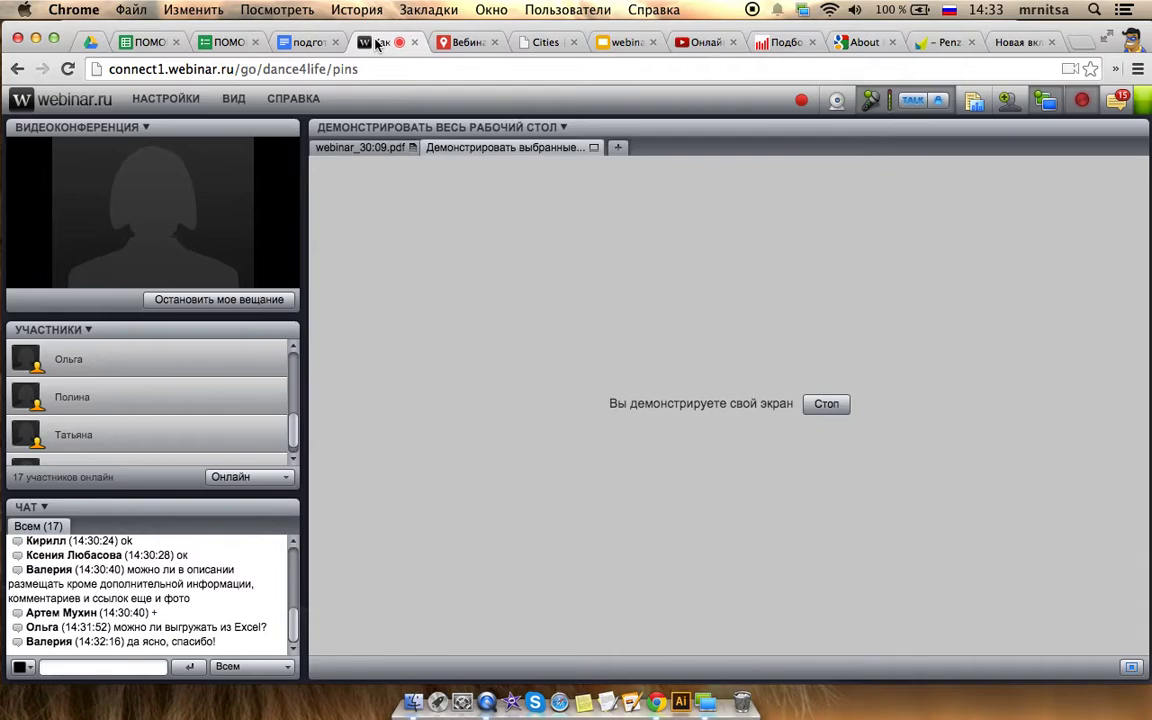
left_click(455, 42)
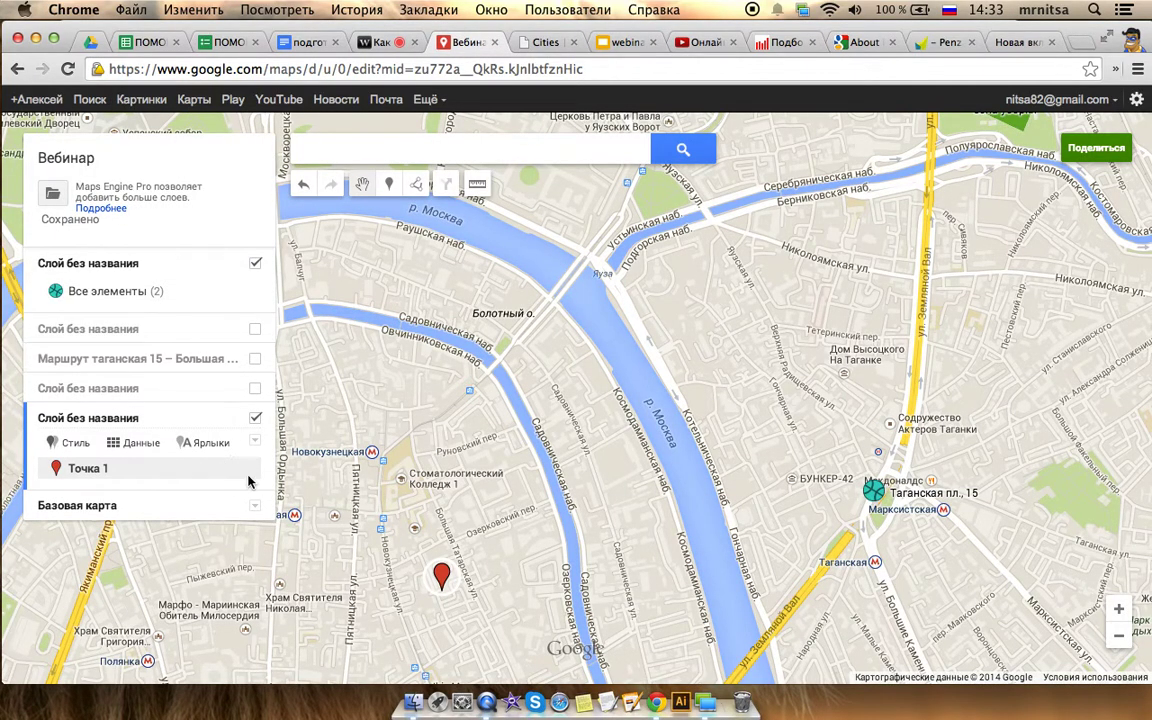
left_click(255, 418)
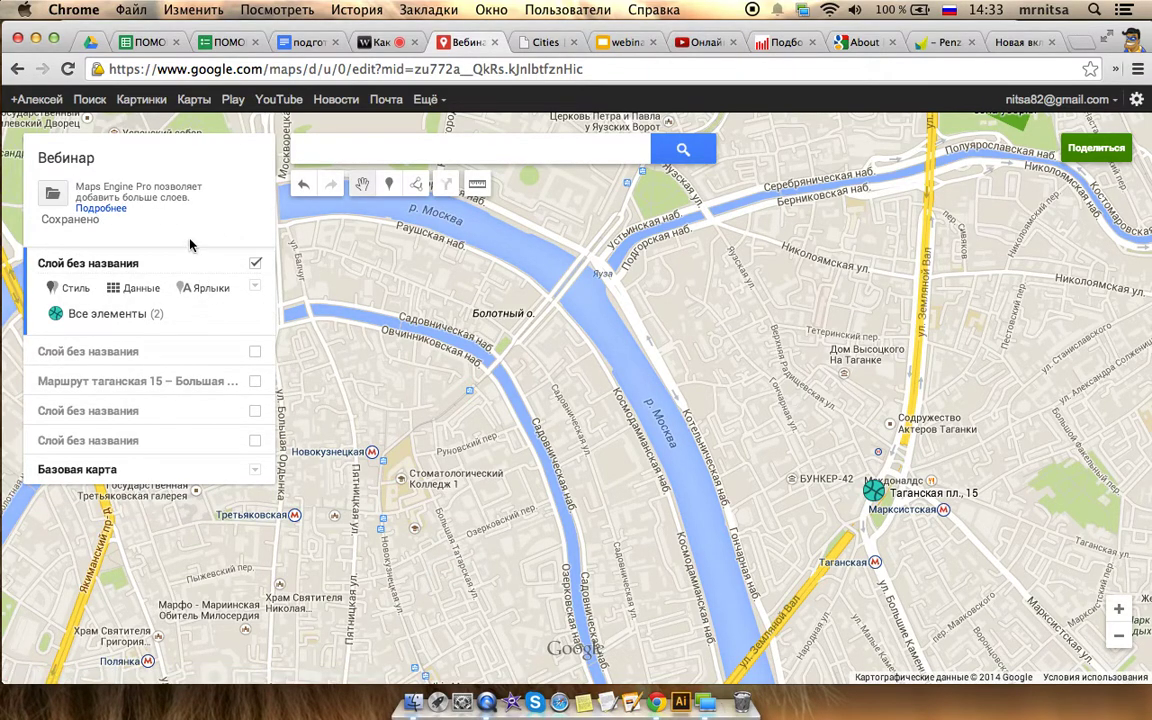
Delete the empty untitled layer and add a new layer in its place
left_click(257, 355)
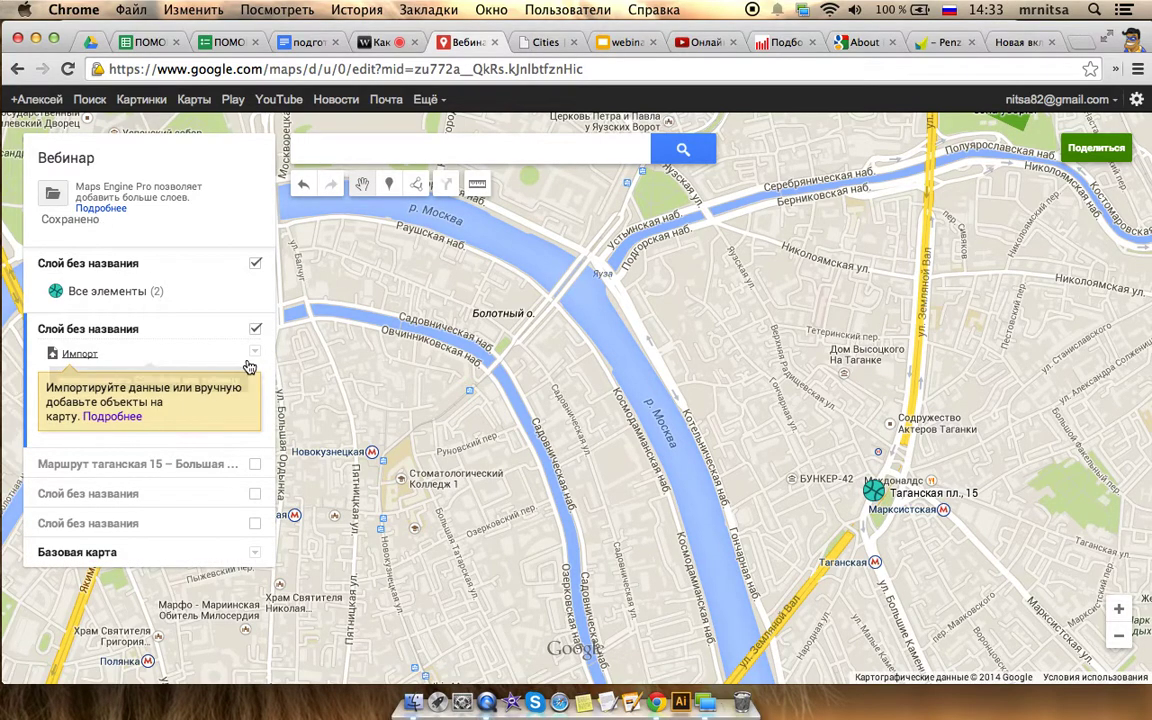
left_click(256, 352)
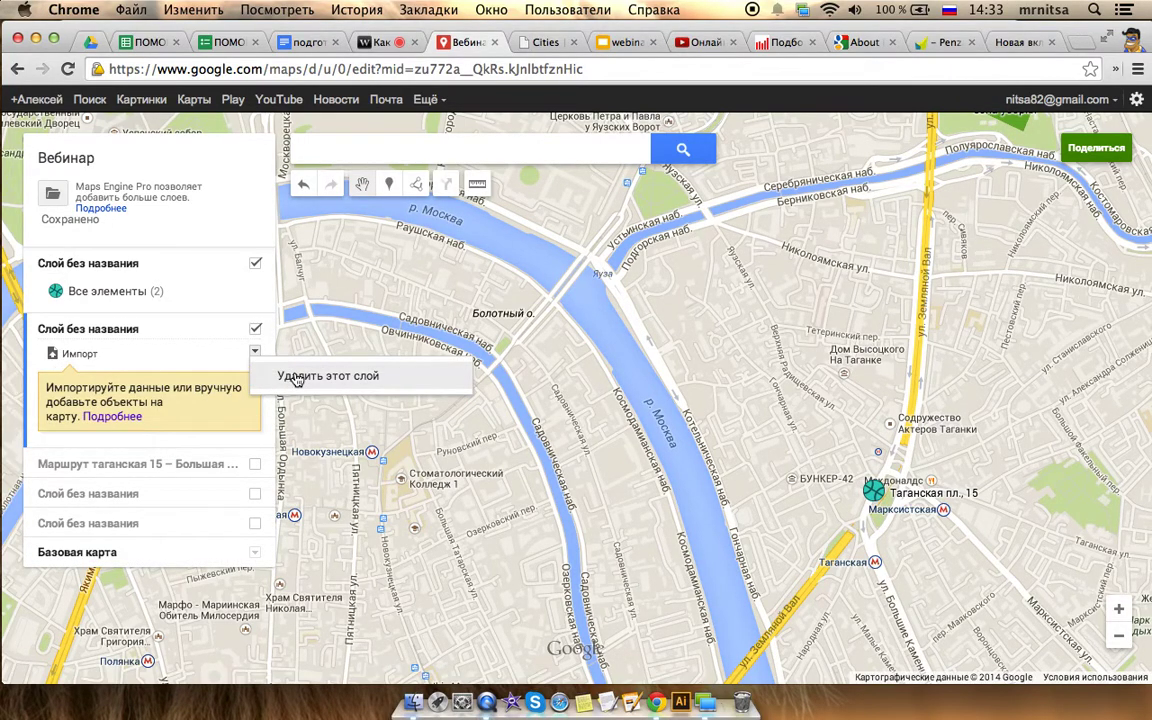
left_click(296, 377)
left_click(429, 413)
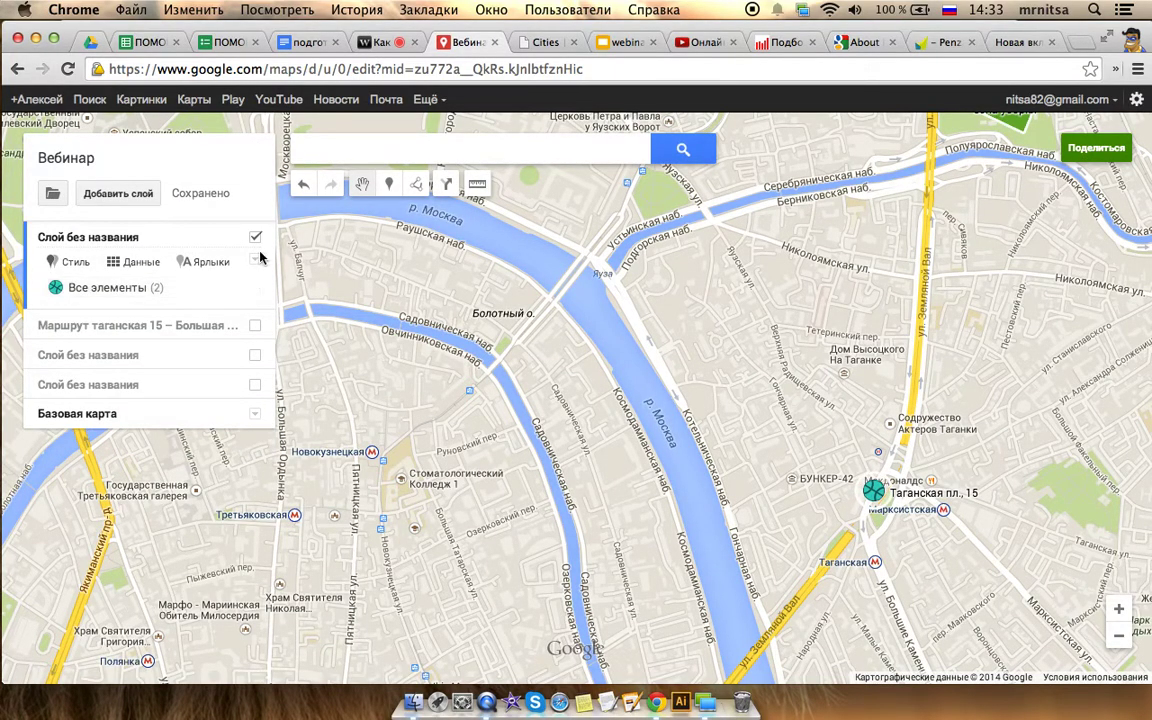
left_click(131, 197)
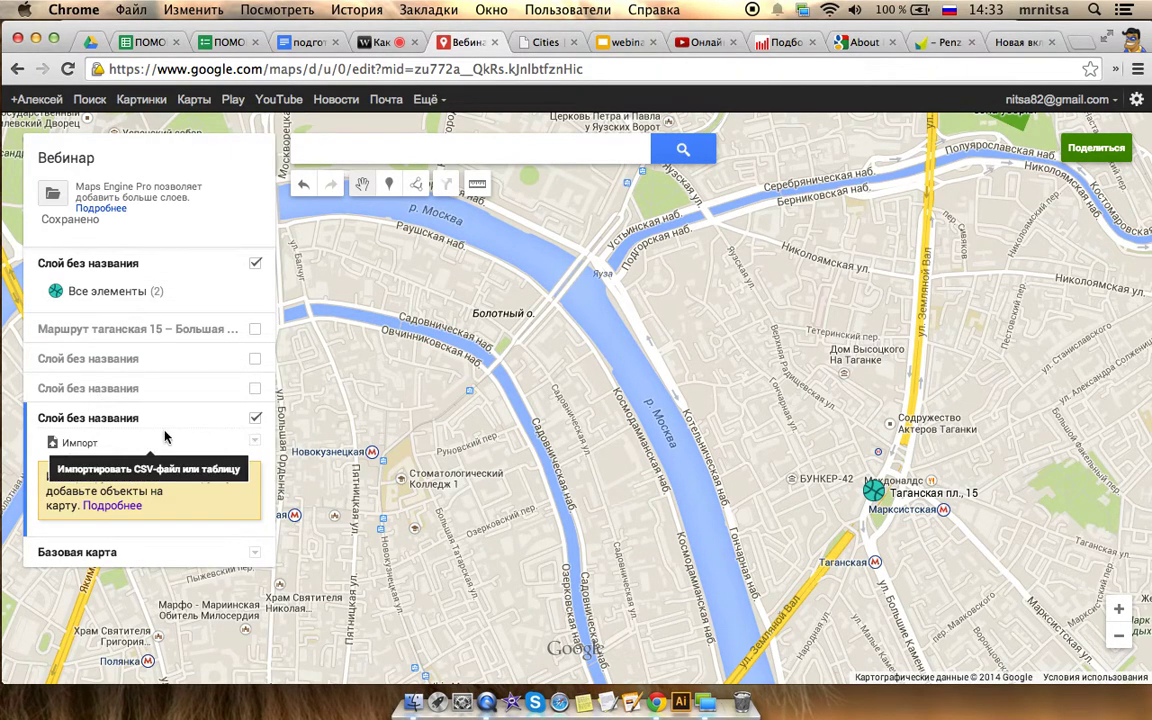
left_click(136, 418)
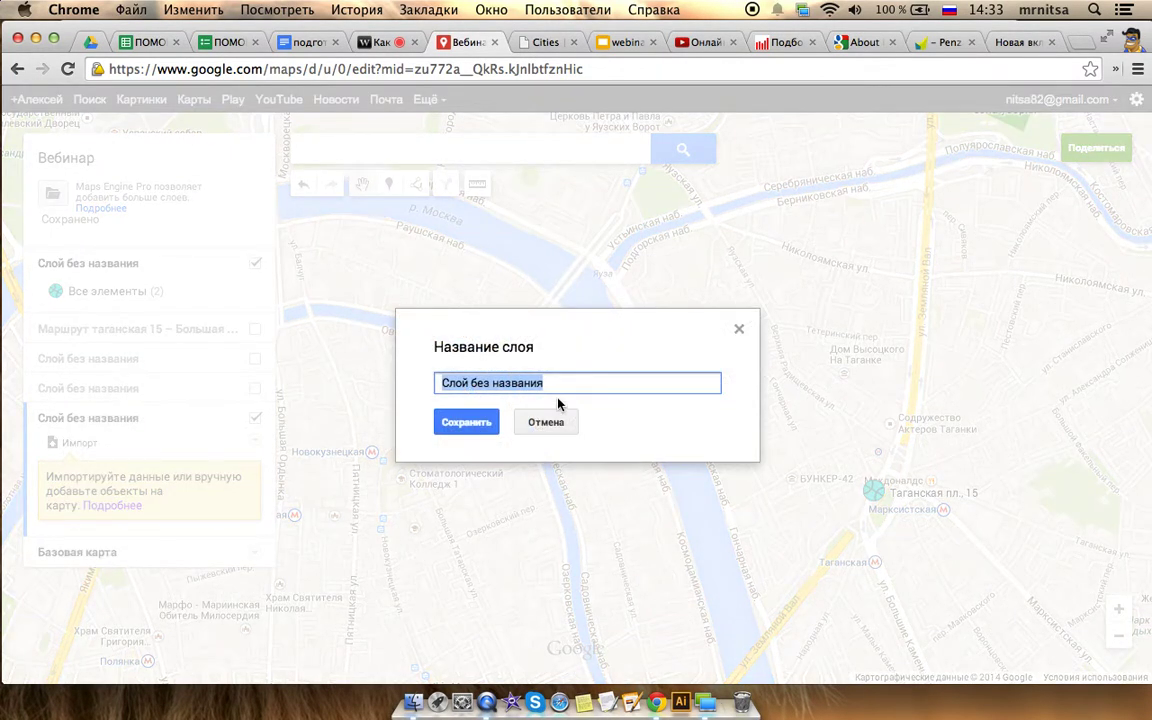
Rename the new layer to 'Участники вебинара' and open its Импорт window
type("участники вебинара")
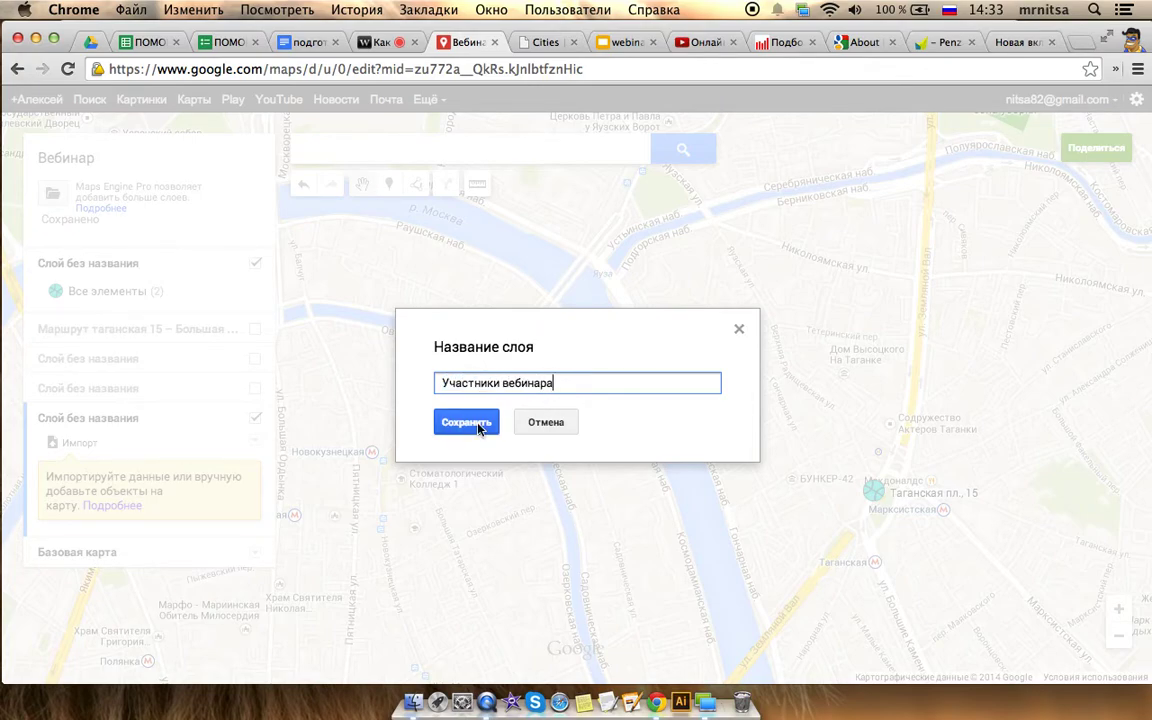
left_click(466, 422)
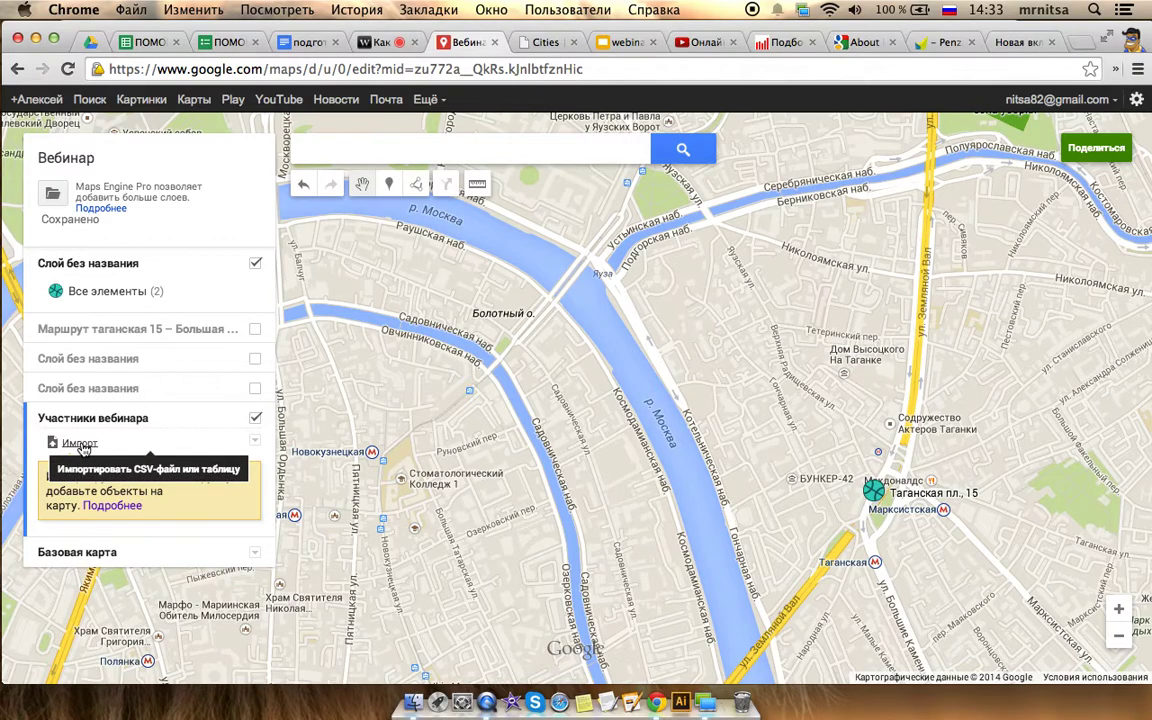
left_click(72, 442)
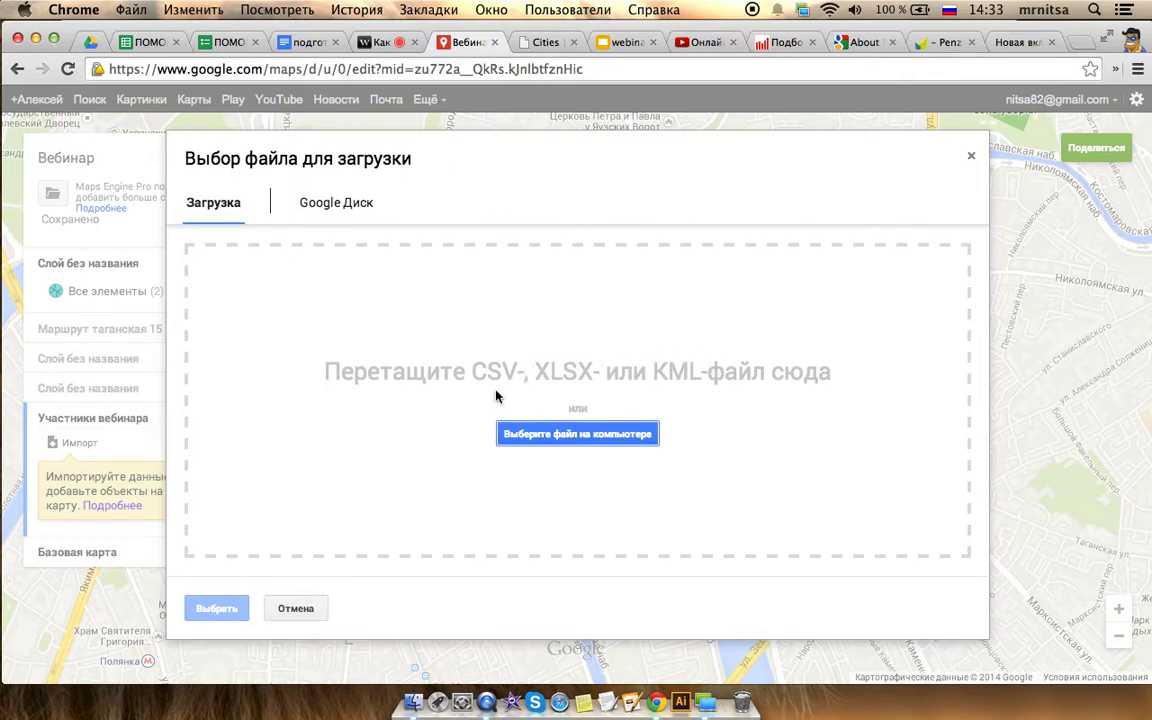
Import the ПОМОЩЬ ПО СОСЕДСТВУ (Ответы) spreadsheet from recent Google Drive files
left_click(357, 212)
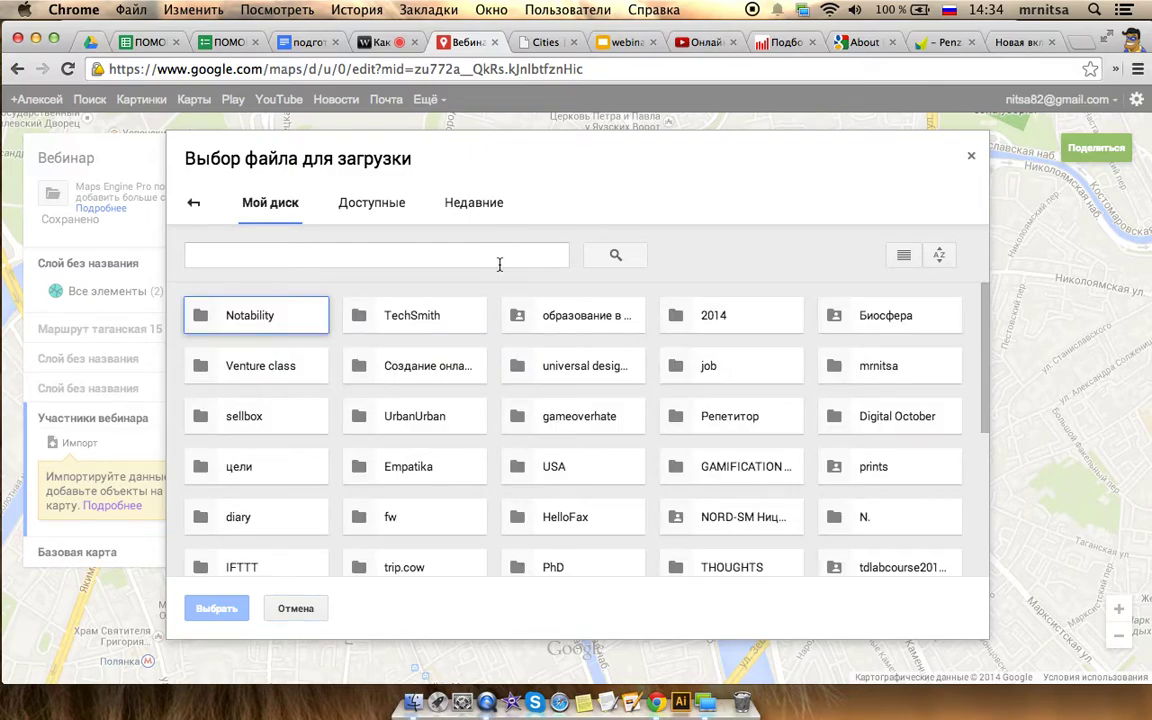
left_click(478, 205)
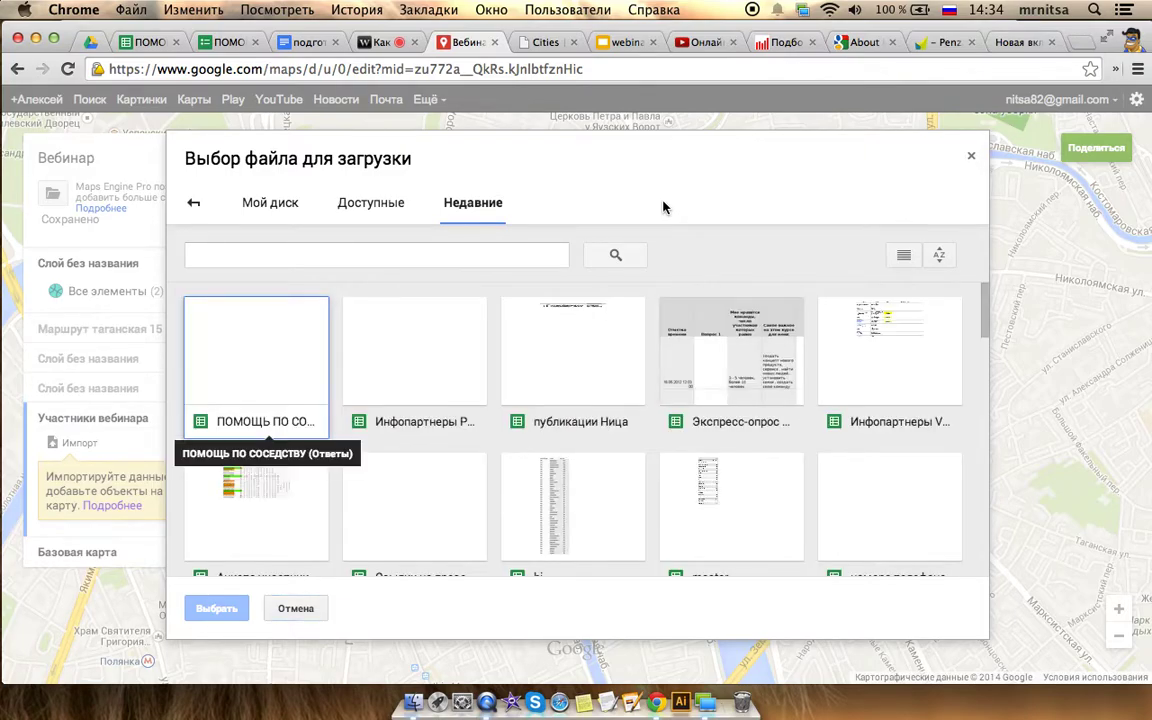
left_click(249, 356)
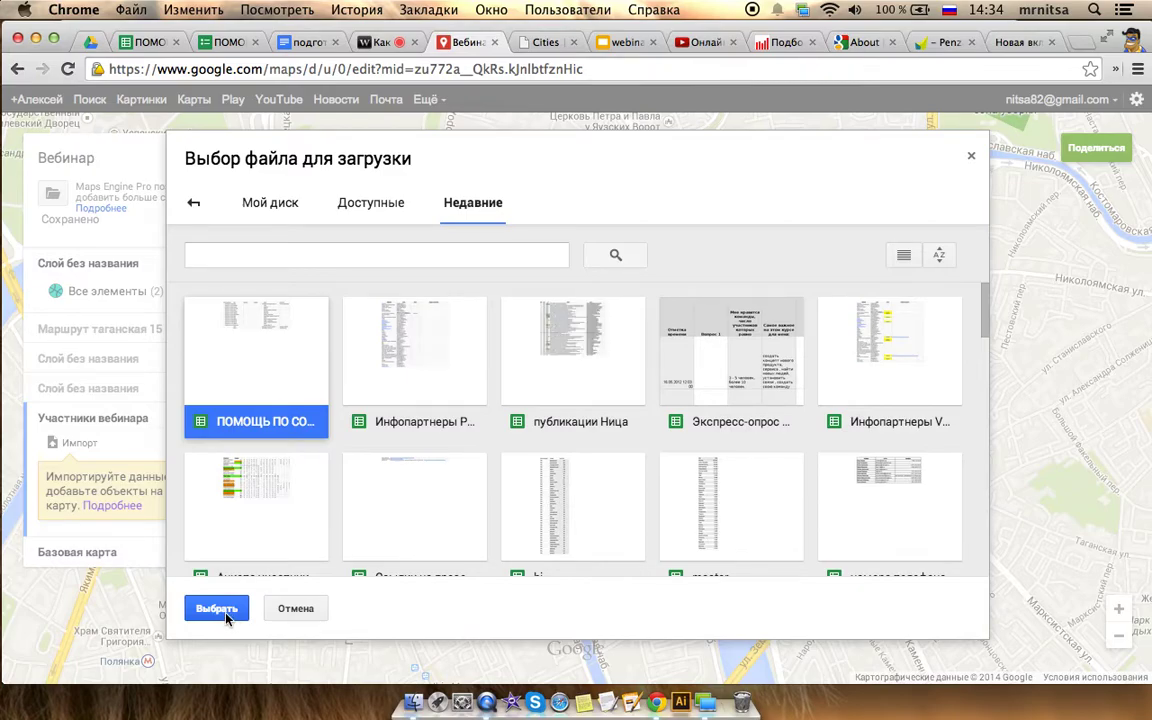
left_click(226, 614)
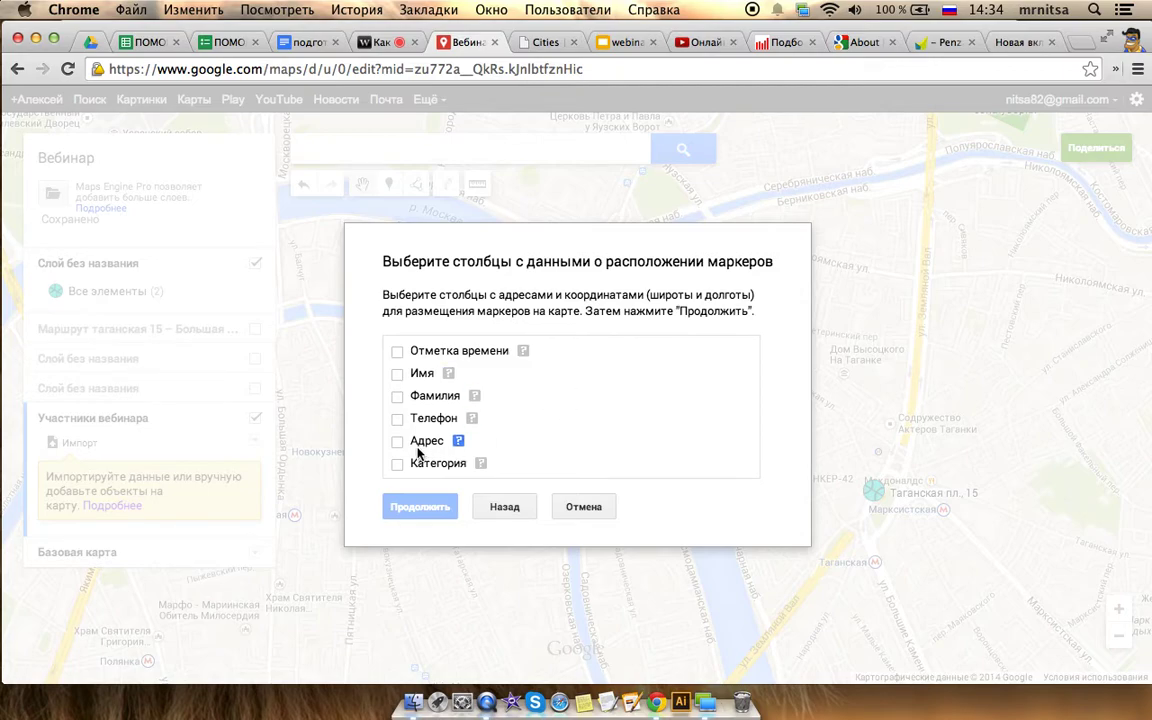
Set Адрес as the marker location column, then reload the map page
left_click(397, 441)
left_click(420, 506)
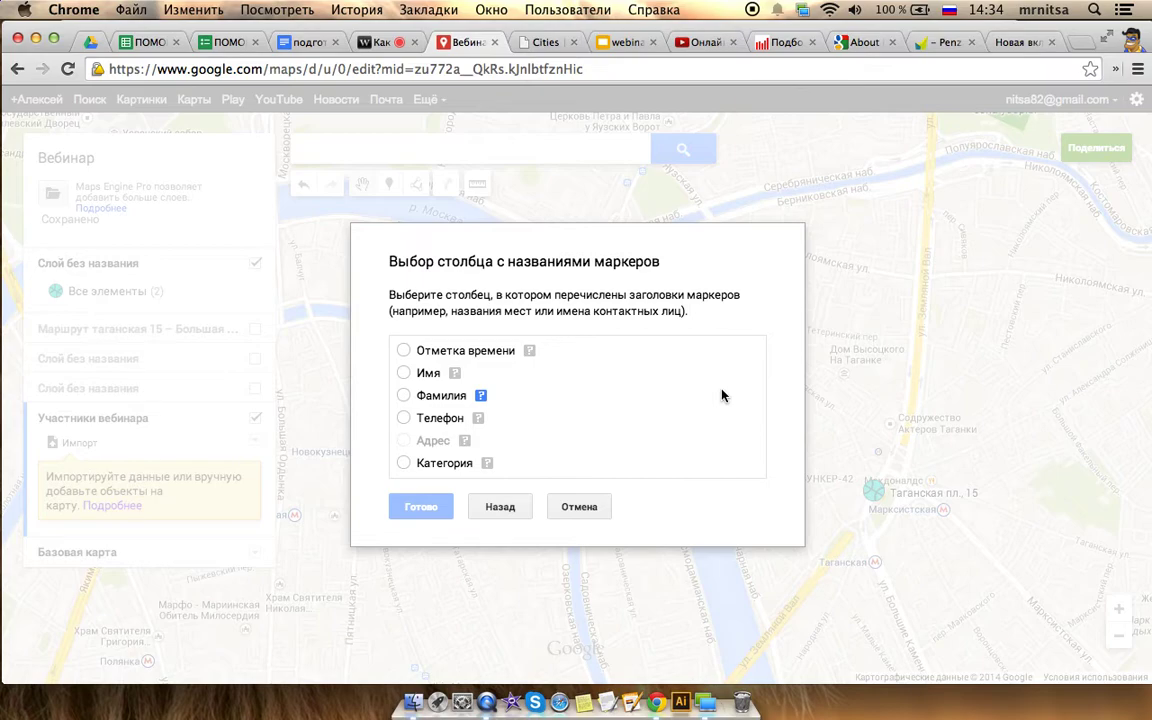
left_click(386, 43)
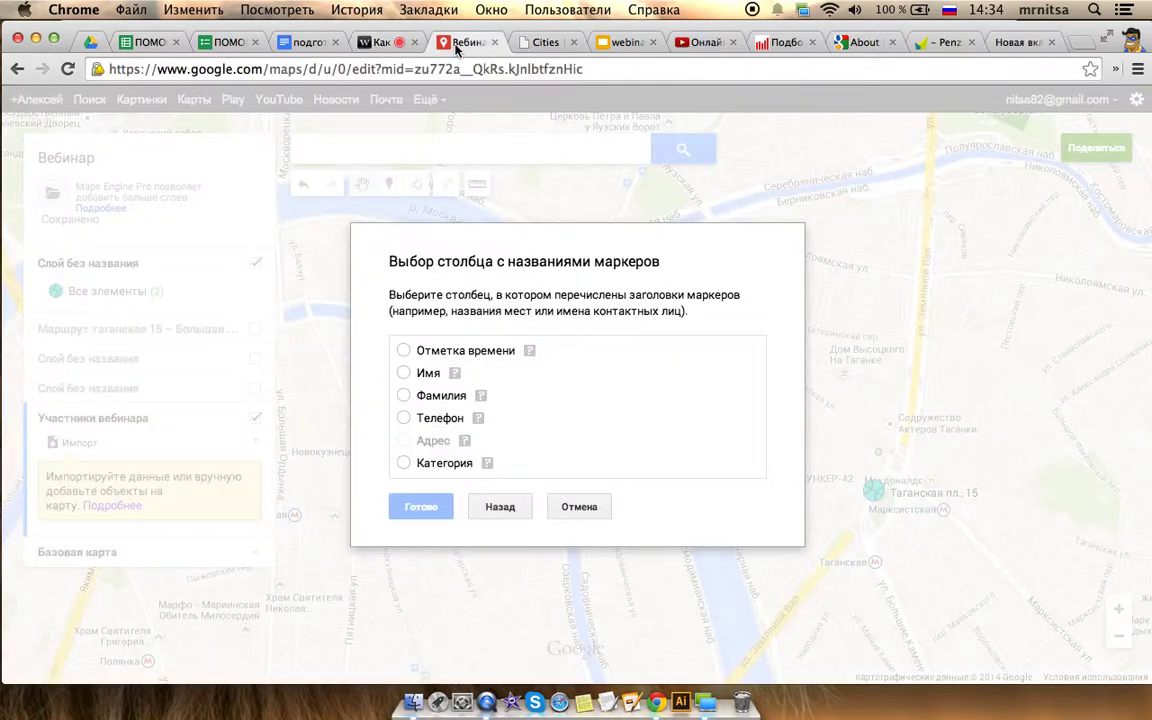
left_click(460, 43)
left_click(67, 69)
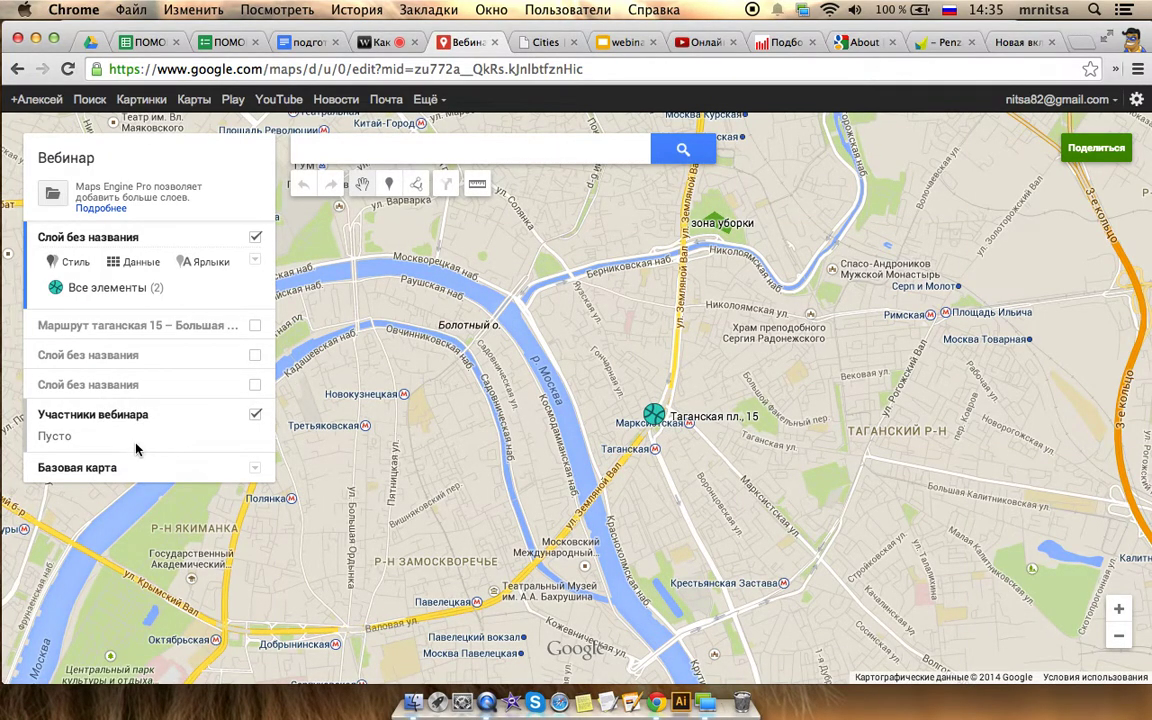
Re-import ПОМОЩЬ ПО СОСЕДСТВУ (Ответы) into Участники вебинара, placing markers by Адрес
left_click(82, 433)
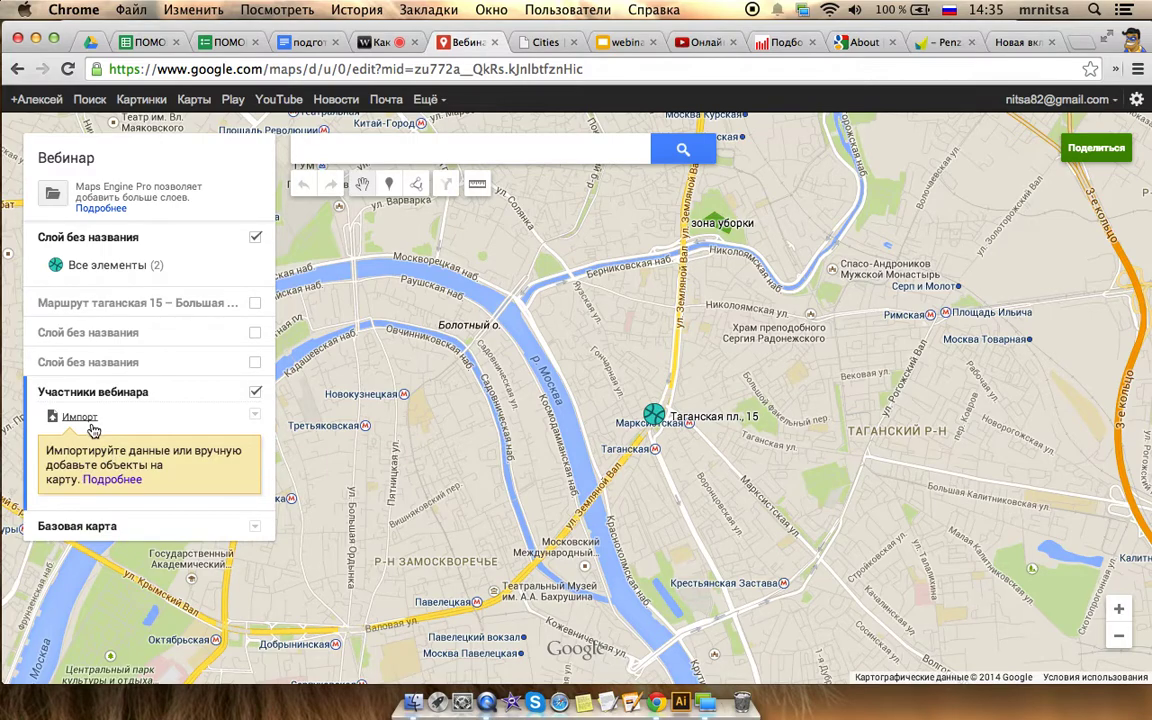
left_click(79, 417)
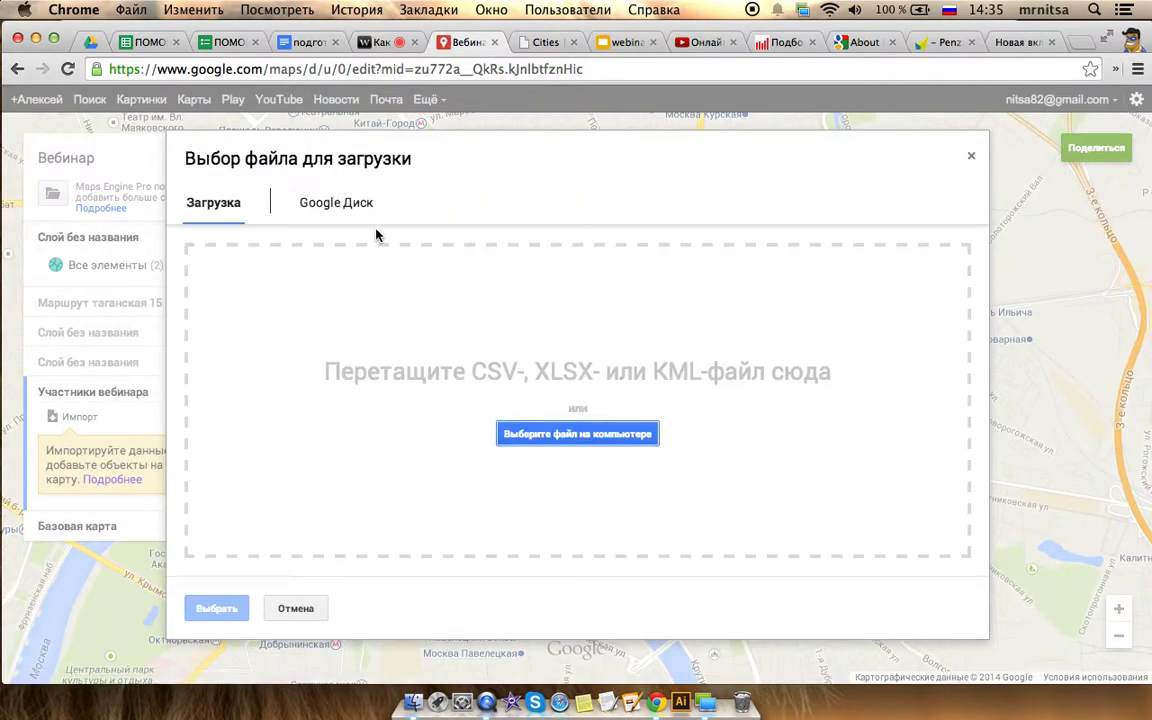
left_click(336, 202)
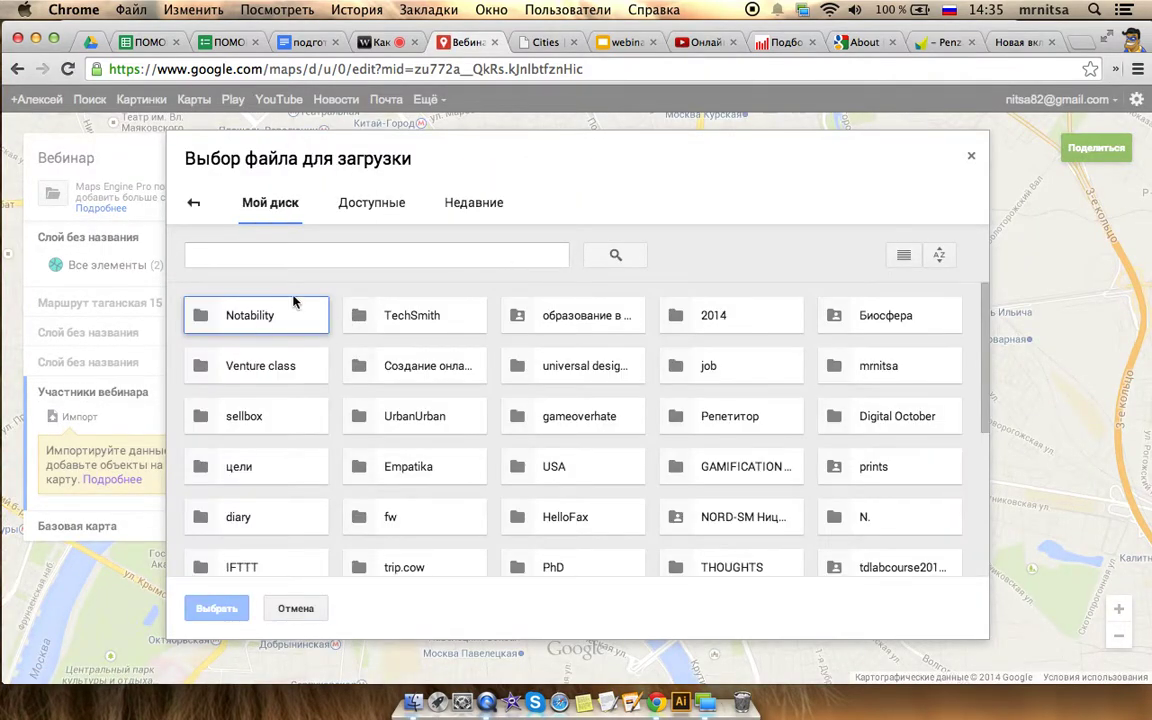
left_click(455, 202)
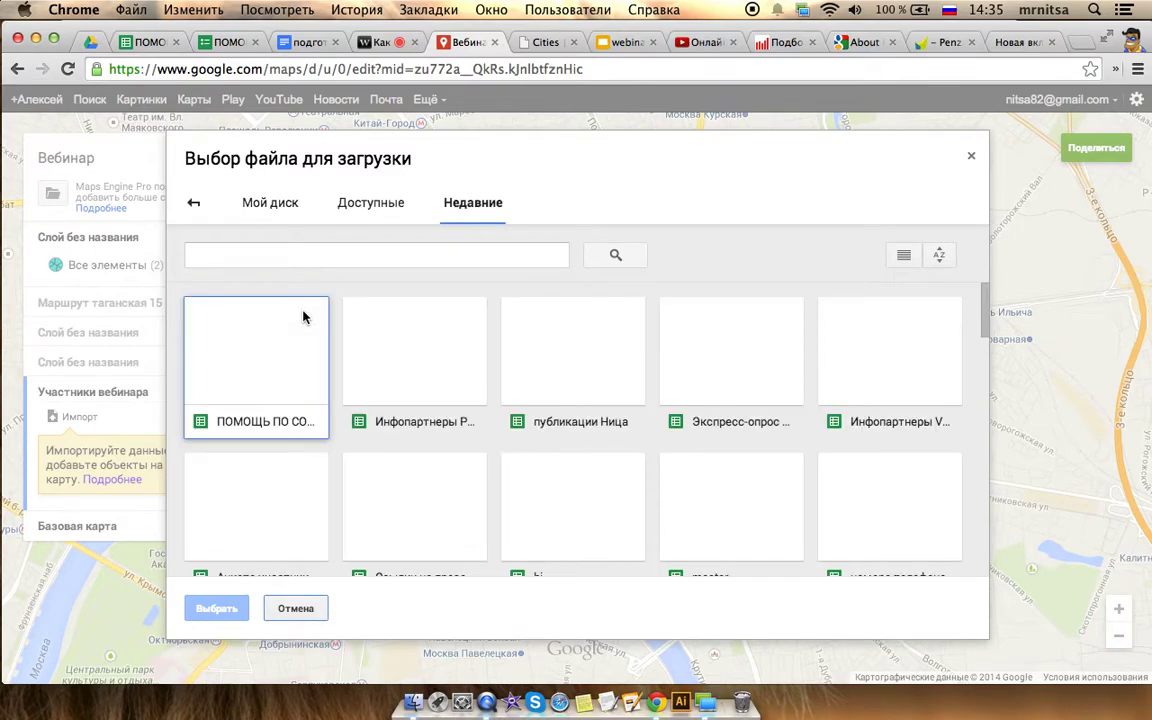
left_click(281, 358)
left_click(231, 610)
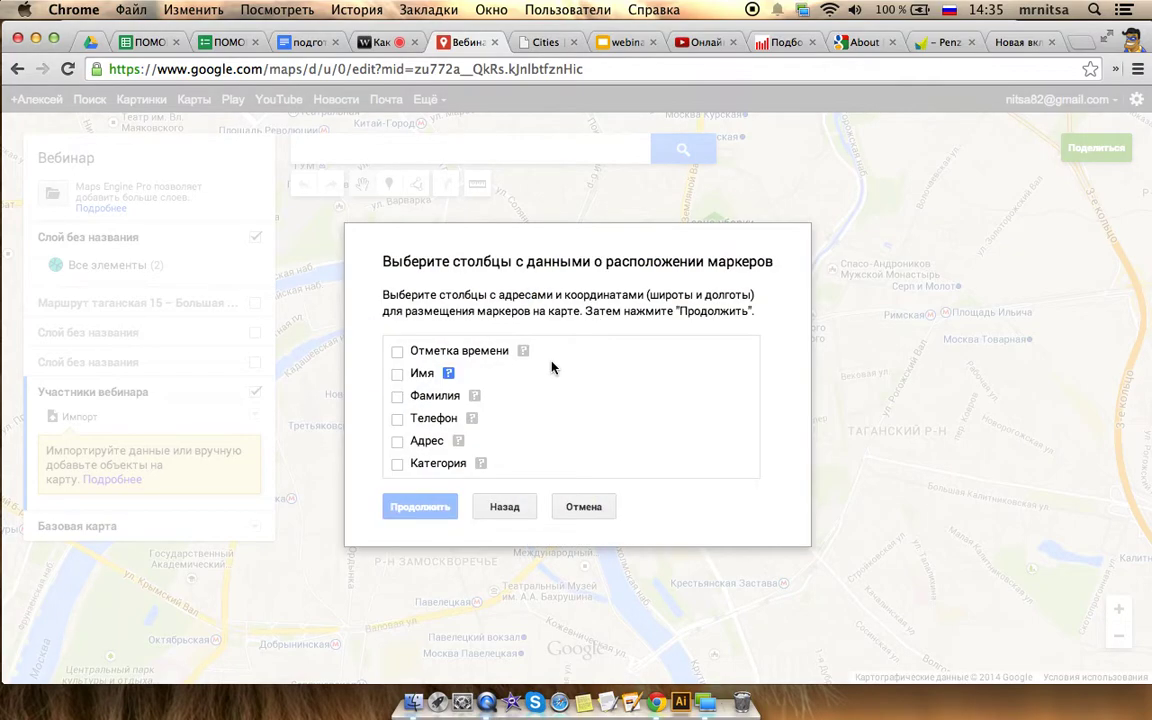
left_click(397, 441)
left_click(433, 508)
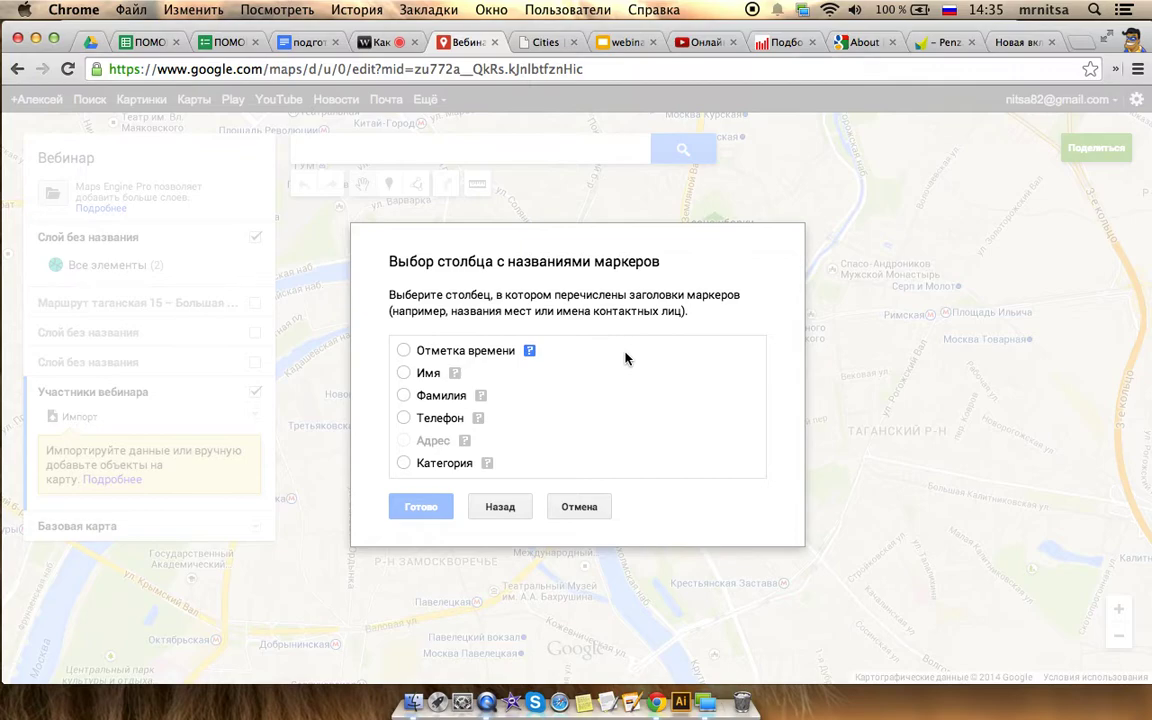
left_click(148, 42)
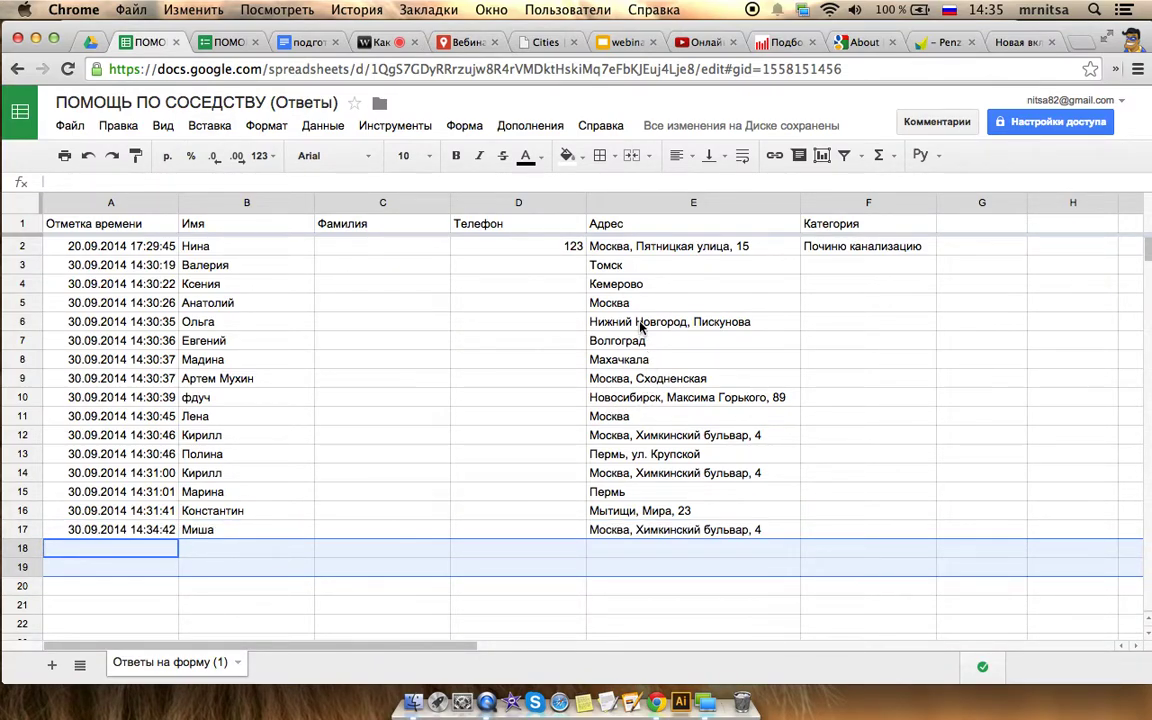
Go from the spreadsheet back to the map's marker title column dialog
left_click(377, 43)
left_click(465, 42)
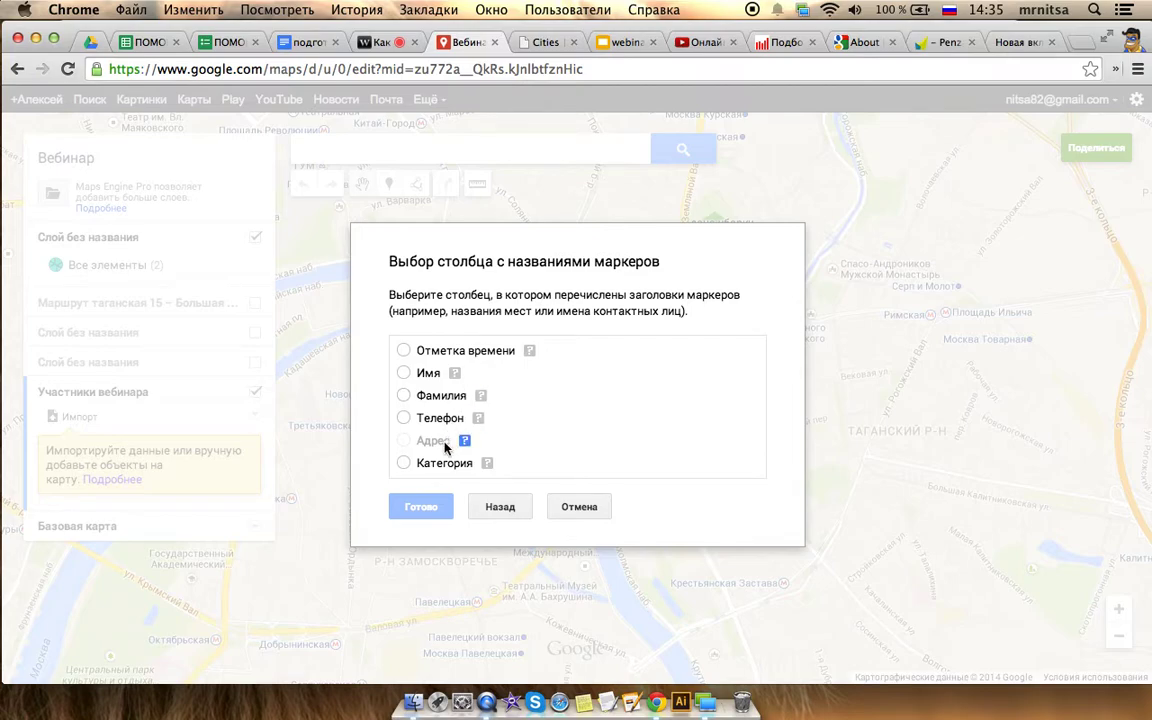
Step back to the location column, forward again, then cancel the import
mouse_move(464, 441)
left_click(490, 508)
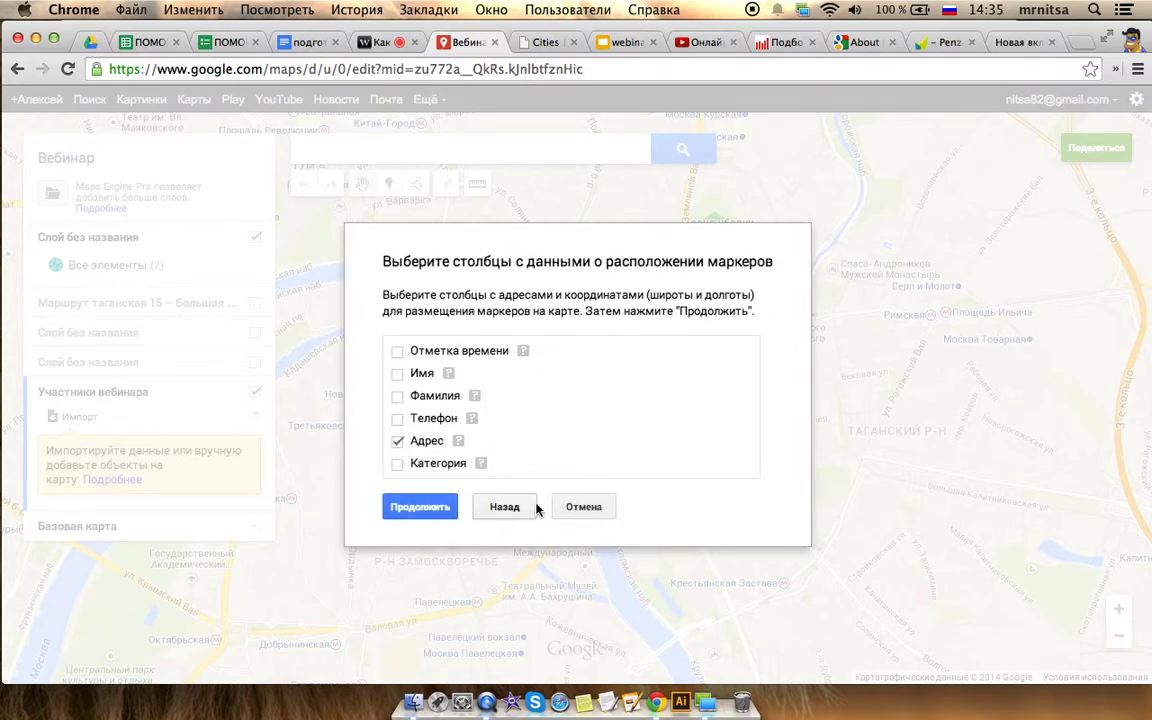
left_click(431, 510)
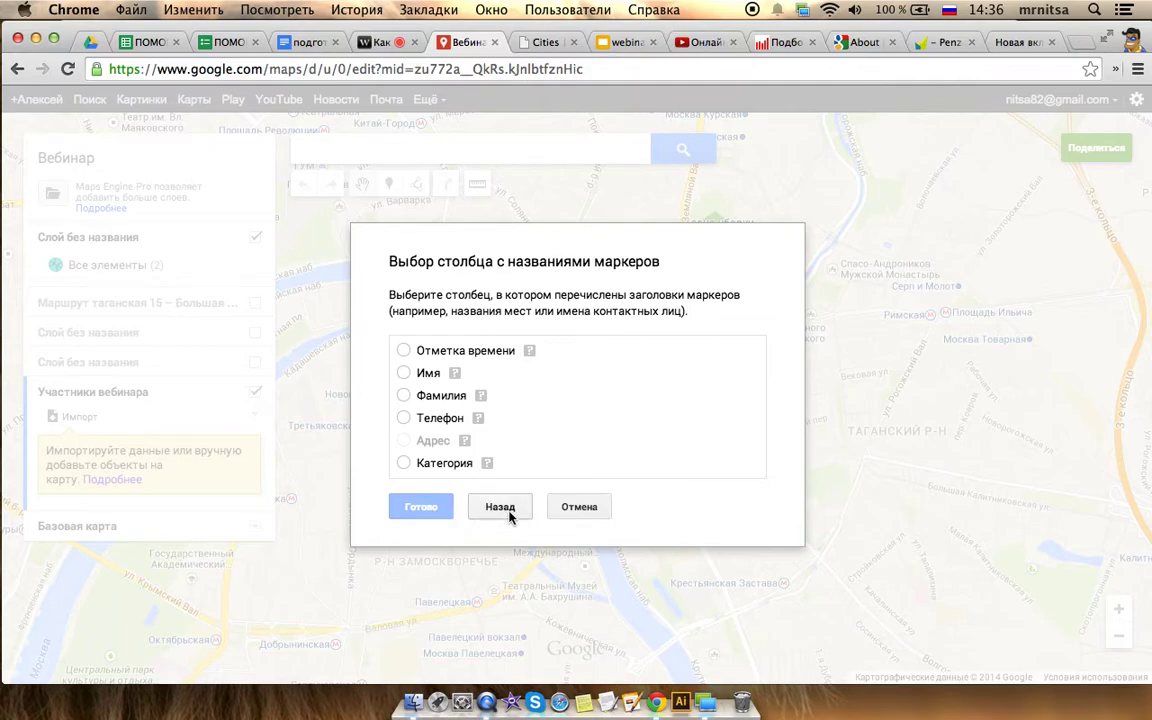
left_click(580, 507)
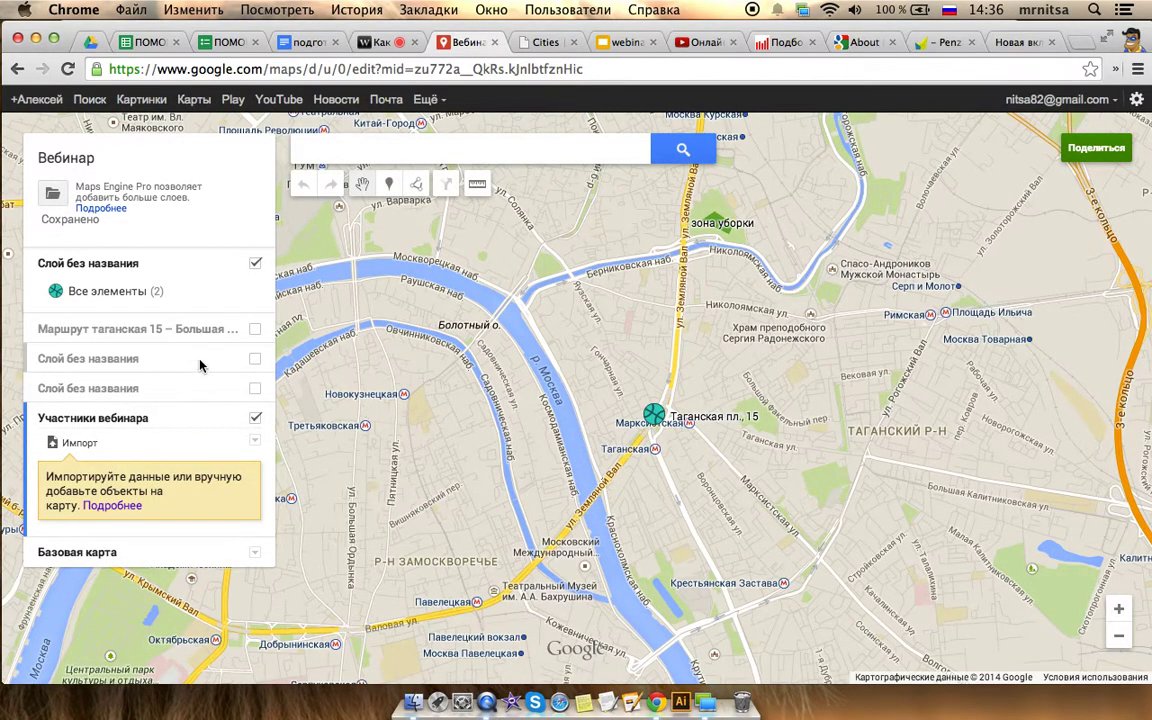
Re-import ПОМОЩЬ ПО СОСЕДСТВУ (Ответы) by Адрес, cancel at marker titles, and open the sheet
left_click(80, 443)
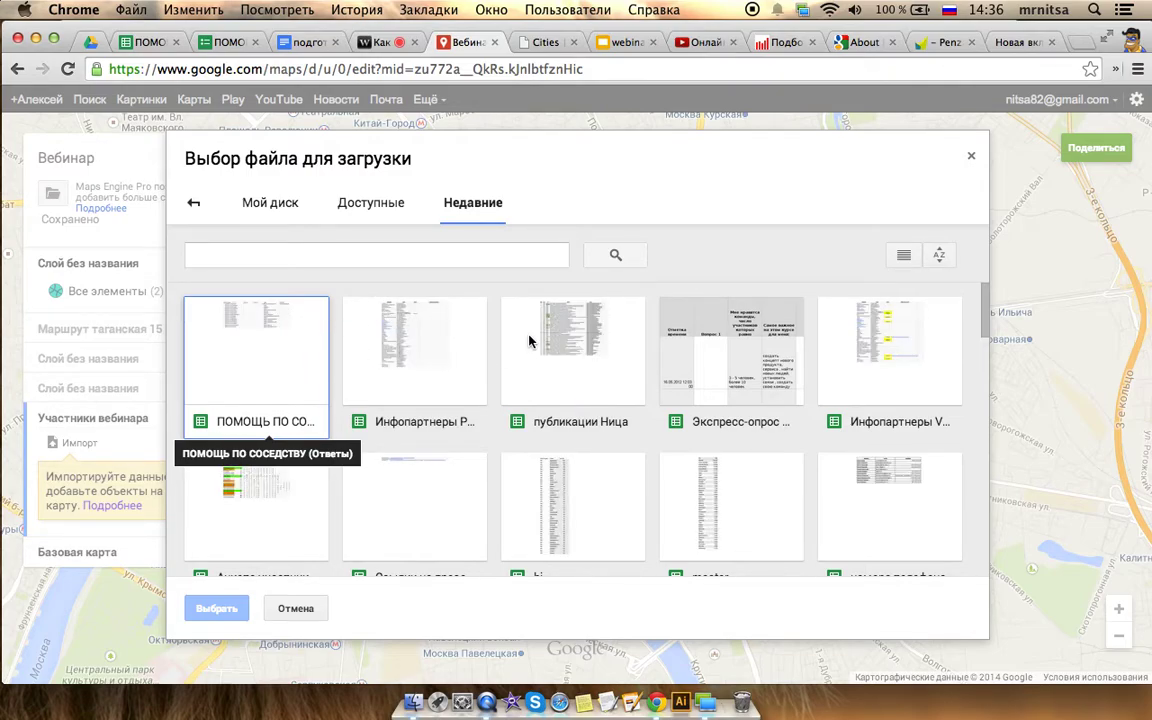
double_click(251, 343)
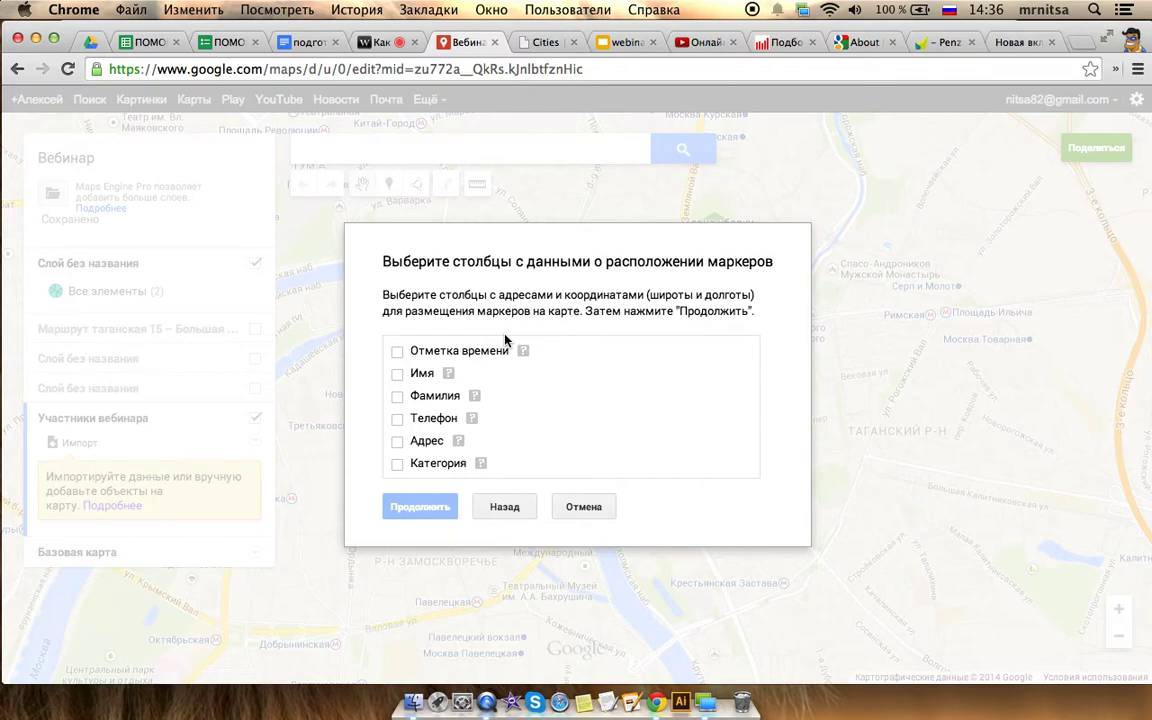
left_click(398, 441)
left_click(428, 508)
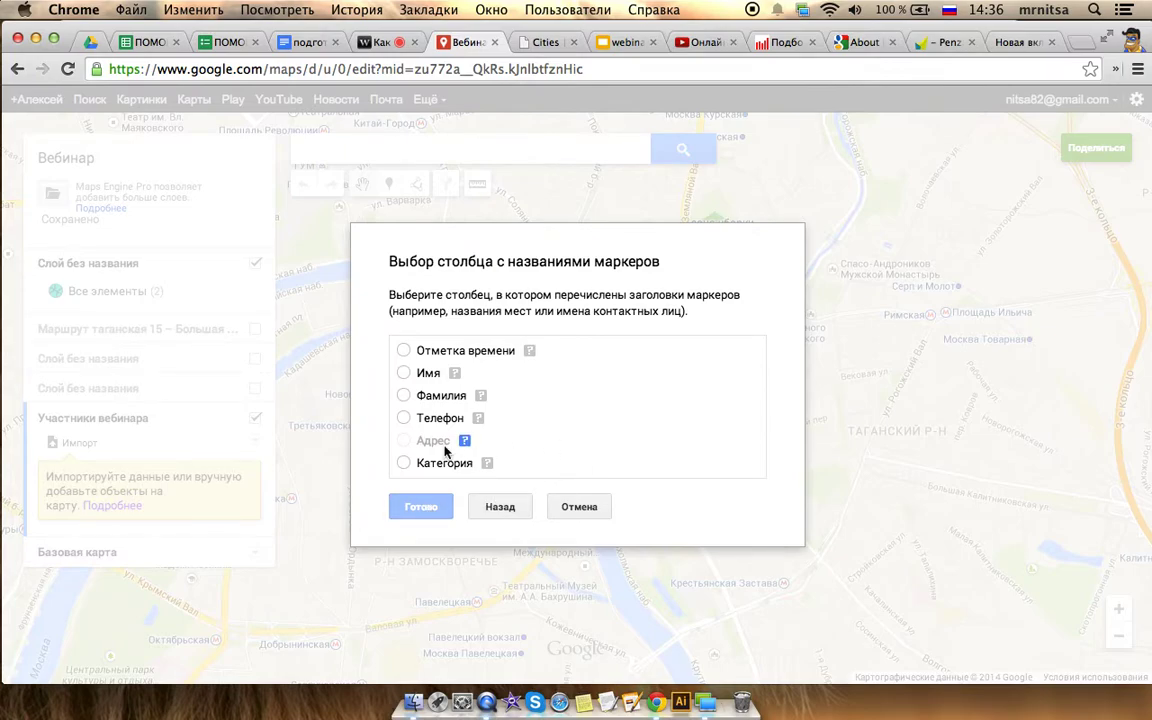
left_click(578, 508)
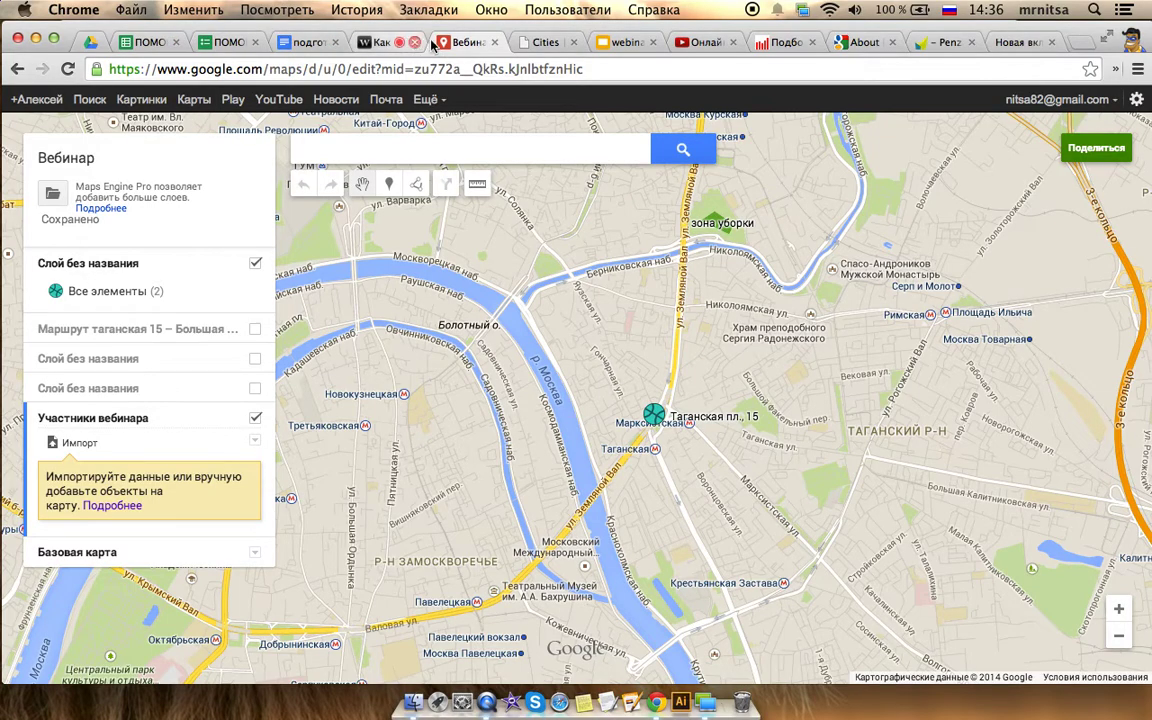
left_click(150, 44)
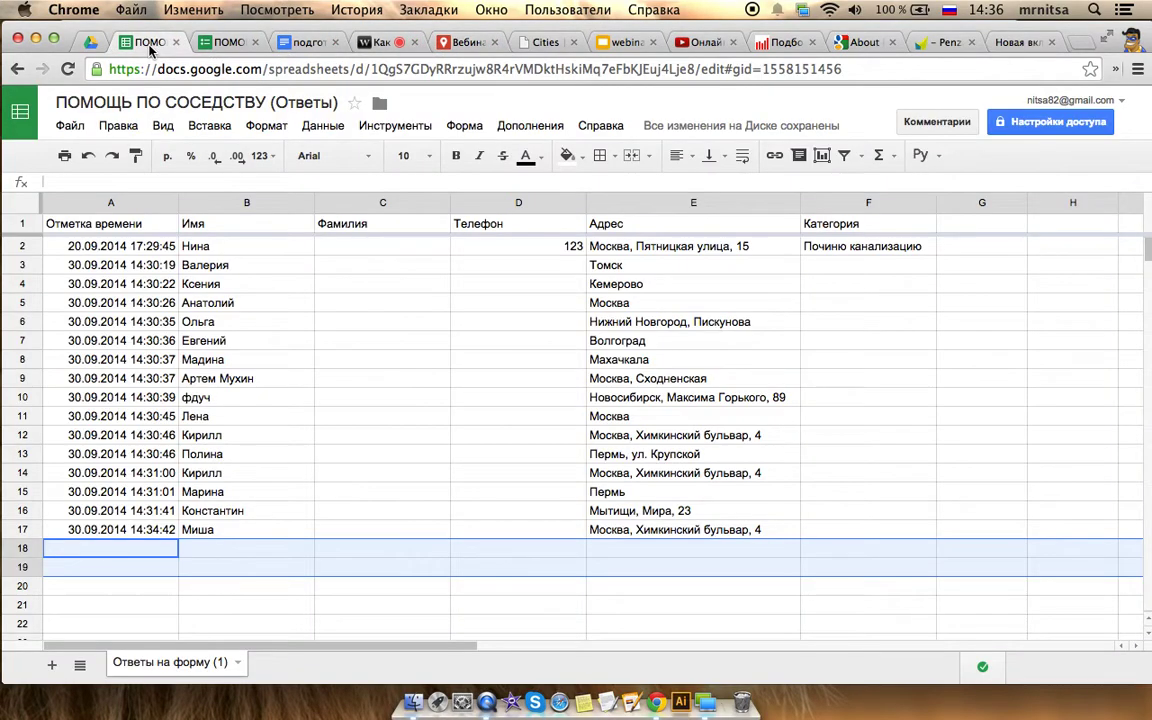
Trim the street details from addresses in E6, E2, E9 and E10, leaving city names
left_click(668, 322)
double_click(700, 320)
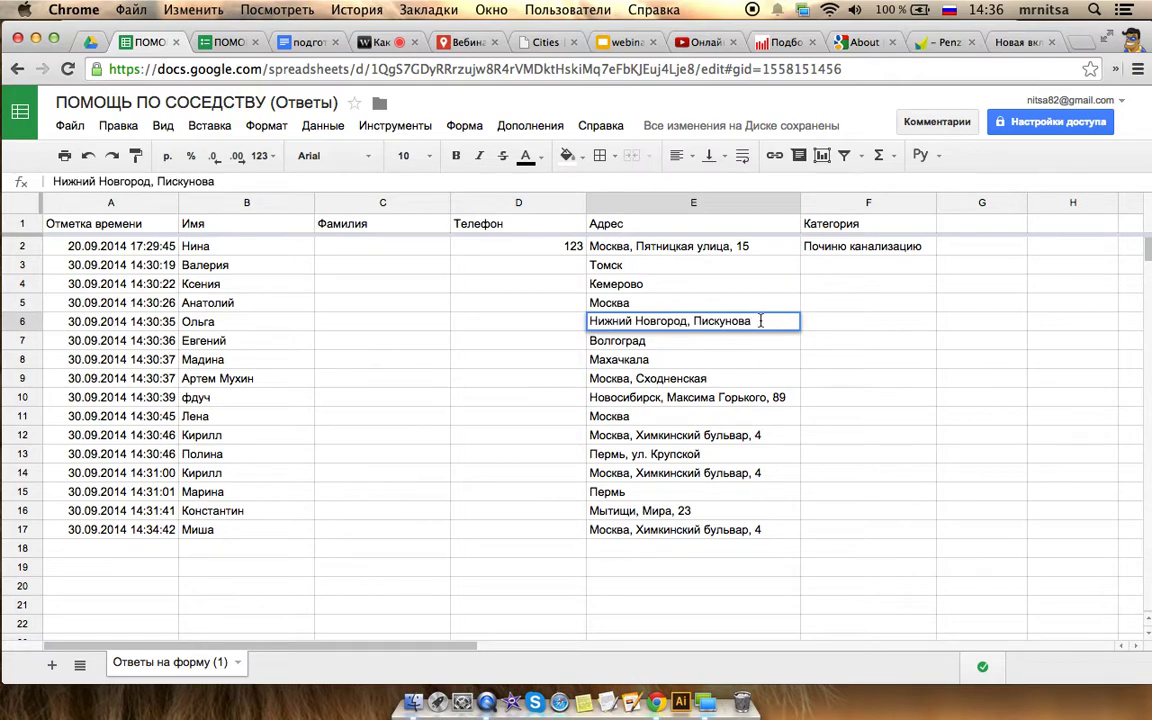
left_click_drag(760, 320, 695, 321)
key("BackSpace")
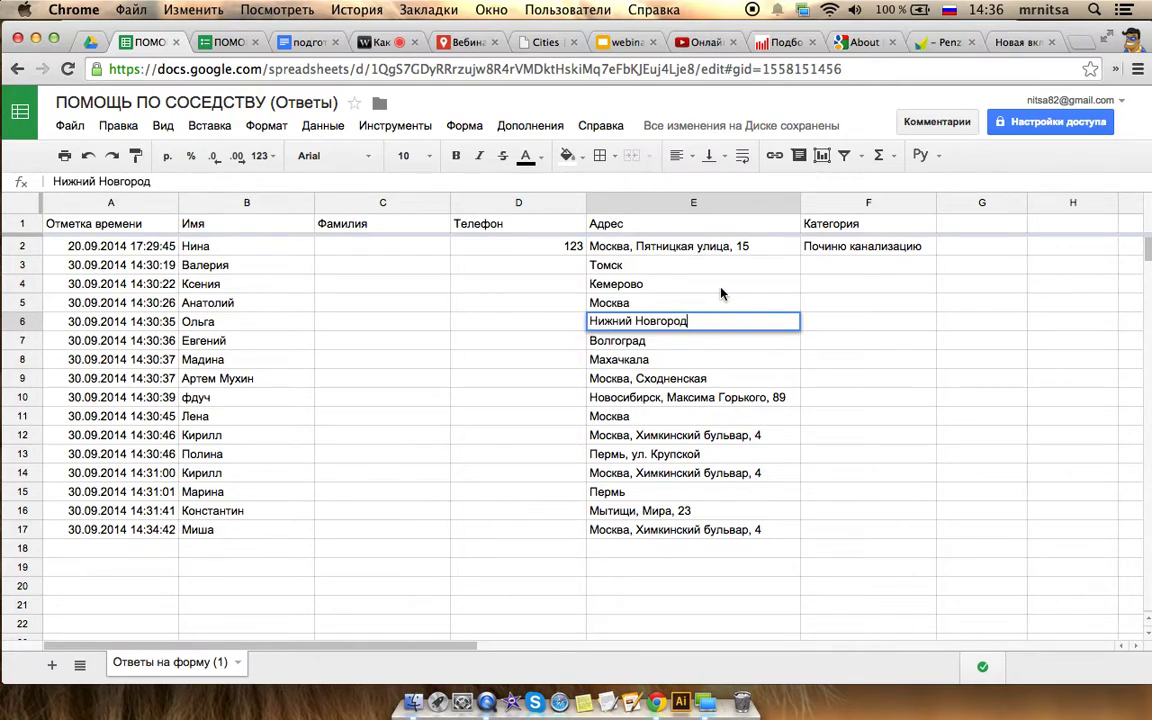
double_click(746, 247)
left_click_drag(748, 247, 632, 248)
key("BackSpace")
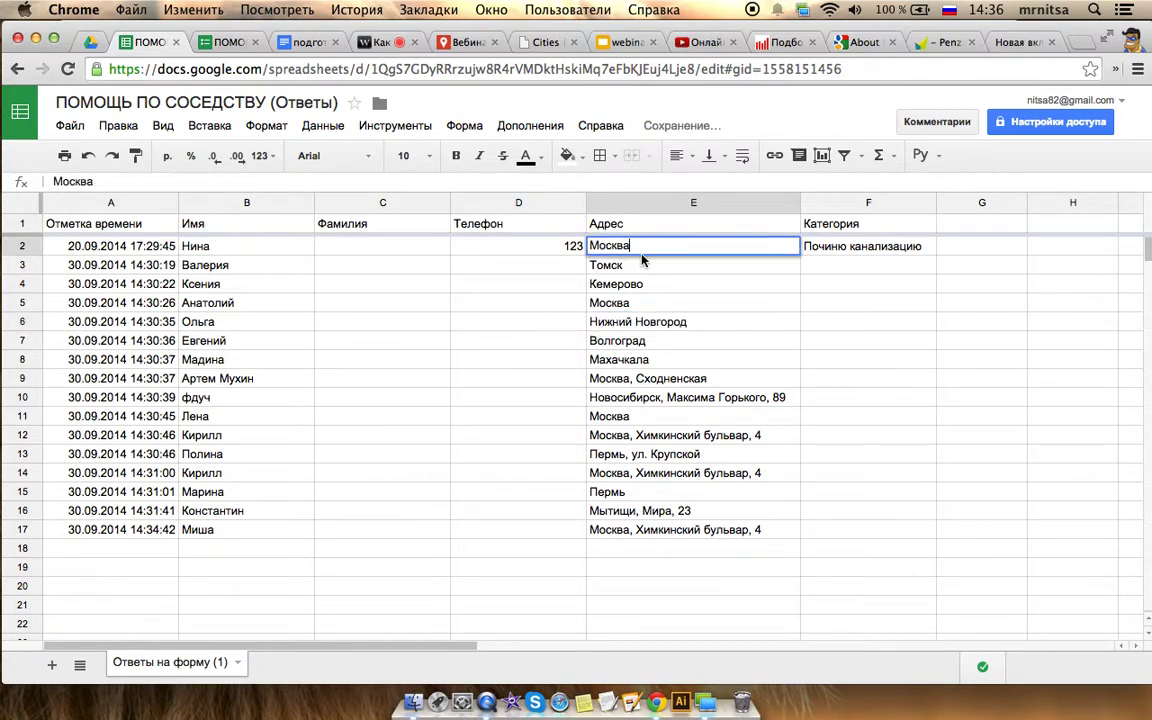
double_click(740, 378)
left_click_drag(720, 377, 638, 376)
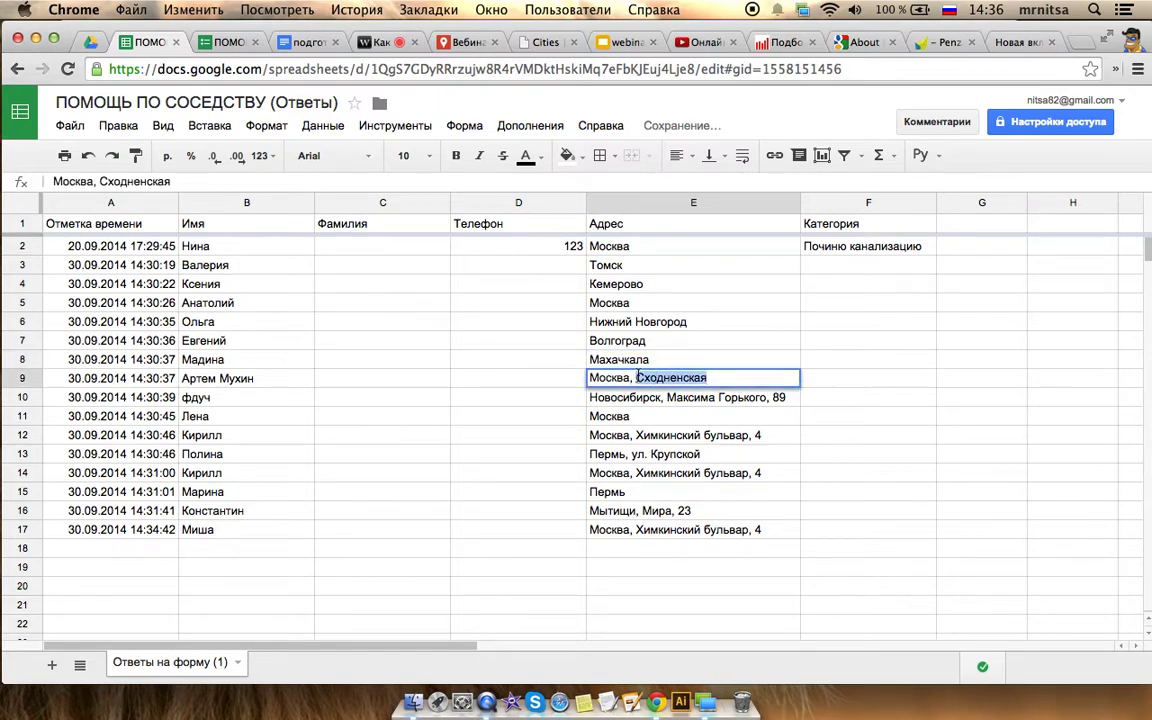
key("BackSpace")
left_click(787, 400)
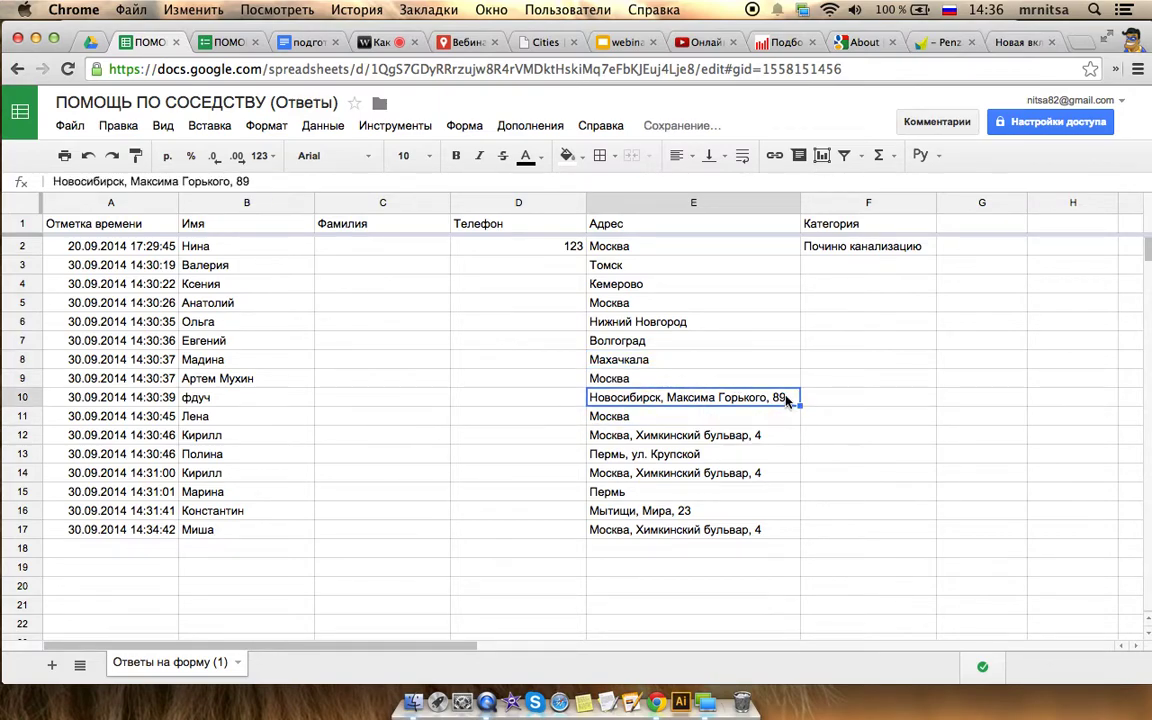
double_click(787, 398)
left_click_drag(787, 398, 665, 397)
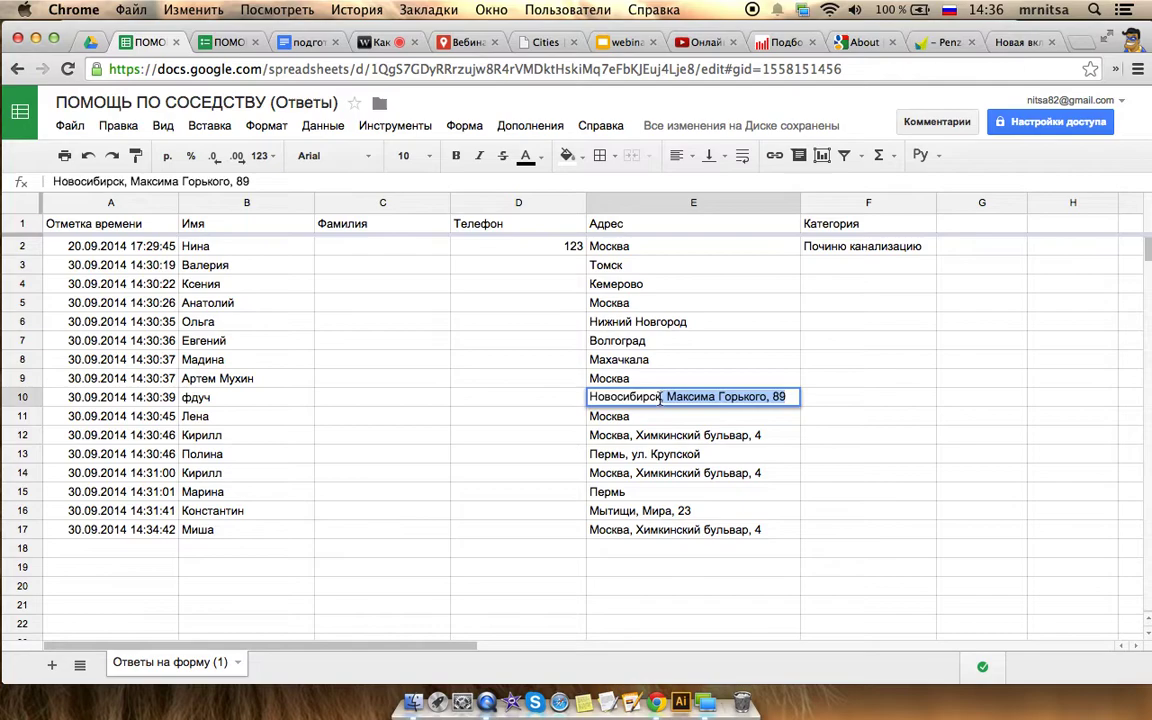
key("BackSpace")
Trim the street details from E12, E13, E14, E16 and E17, leaving only the cities
double_click(730, 435)
left_click_drag(763, 435, 628, 434)
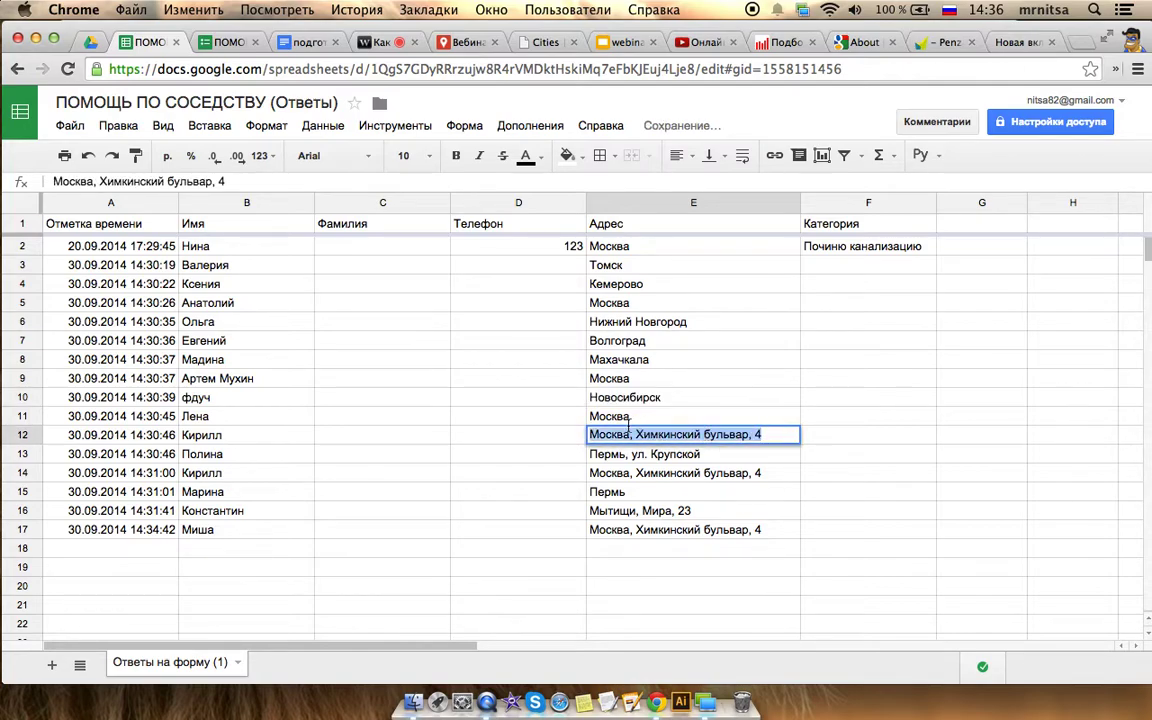
key("BackSpace")
left_click(700, 456)
double_click(703, 455)
left_click_drag(703, 455, 627, 455)
key("BackSpace")
left_click(716, 492)
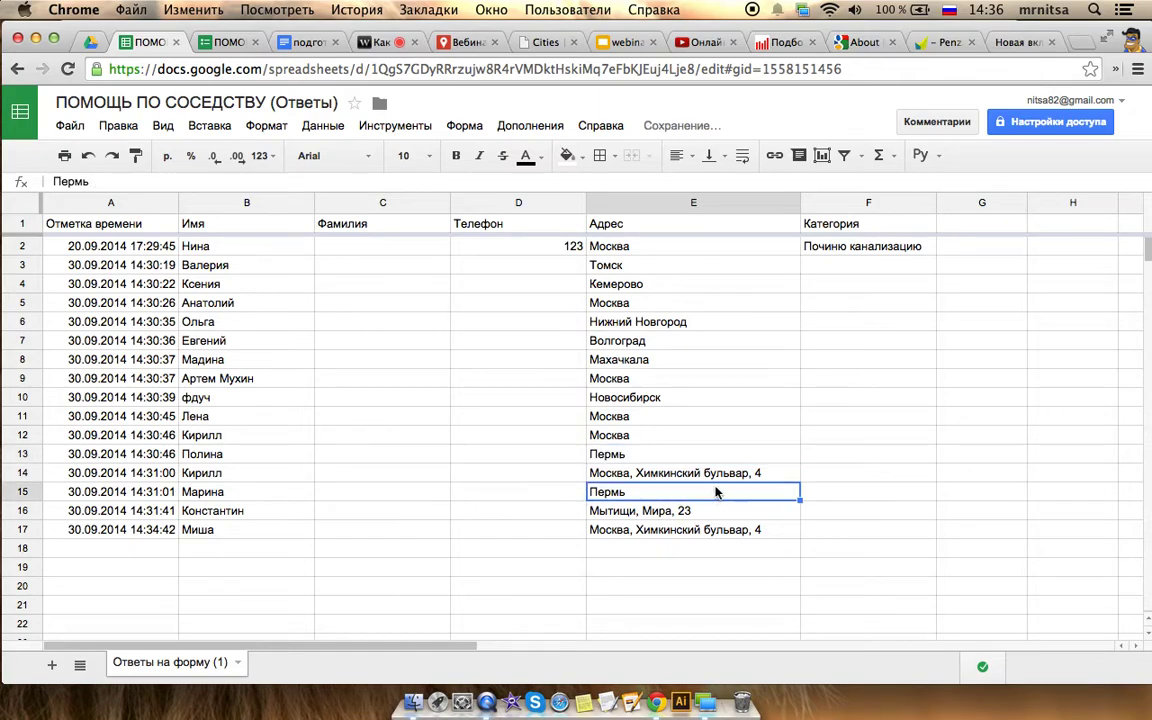
double_click(760, 473)
left_click_drag(763, 473, 631, 472)
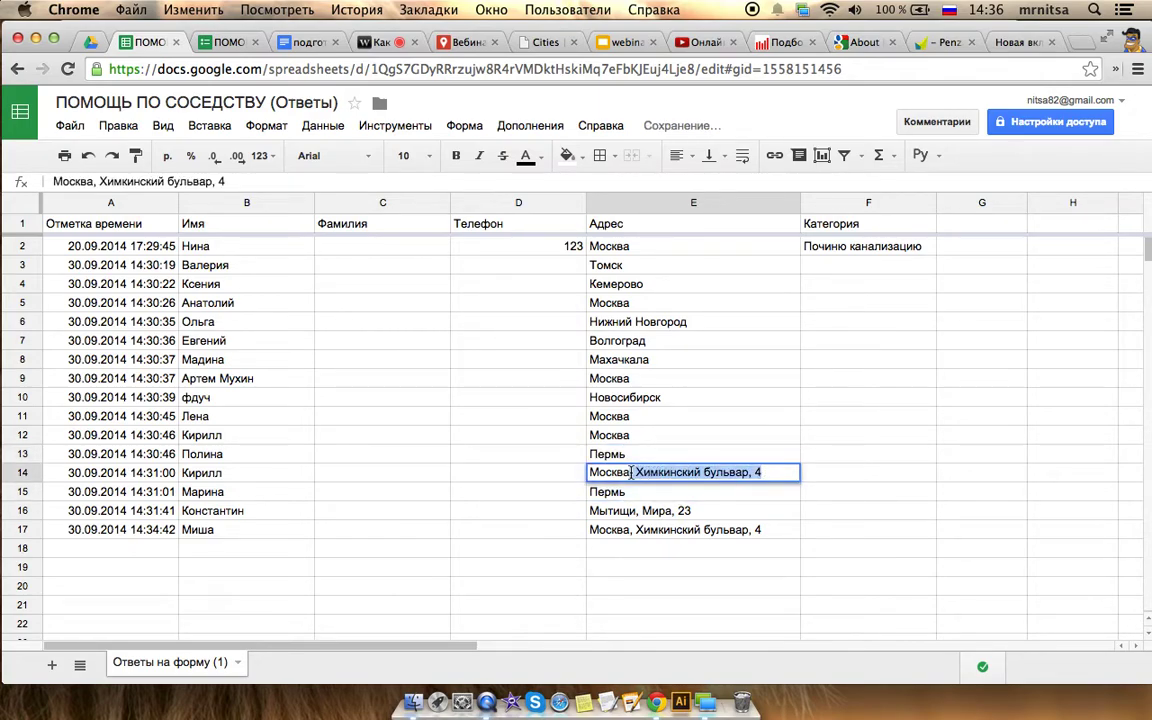
key("BackSpace")
left_click(668, 494)
double_click(690, 510)
left_click_drag(690, 510, 636, 512)
key("BackSpace")
left_click(730, 492)
double_click(771, 529)
left_click_drag(771, 529, 636, 529)
key("BackSpace")
left_click(700, 454)
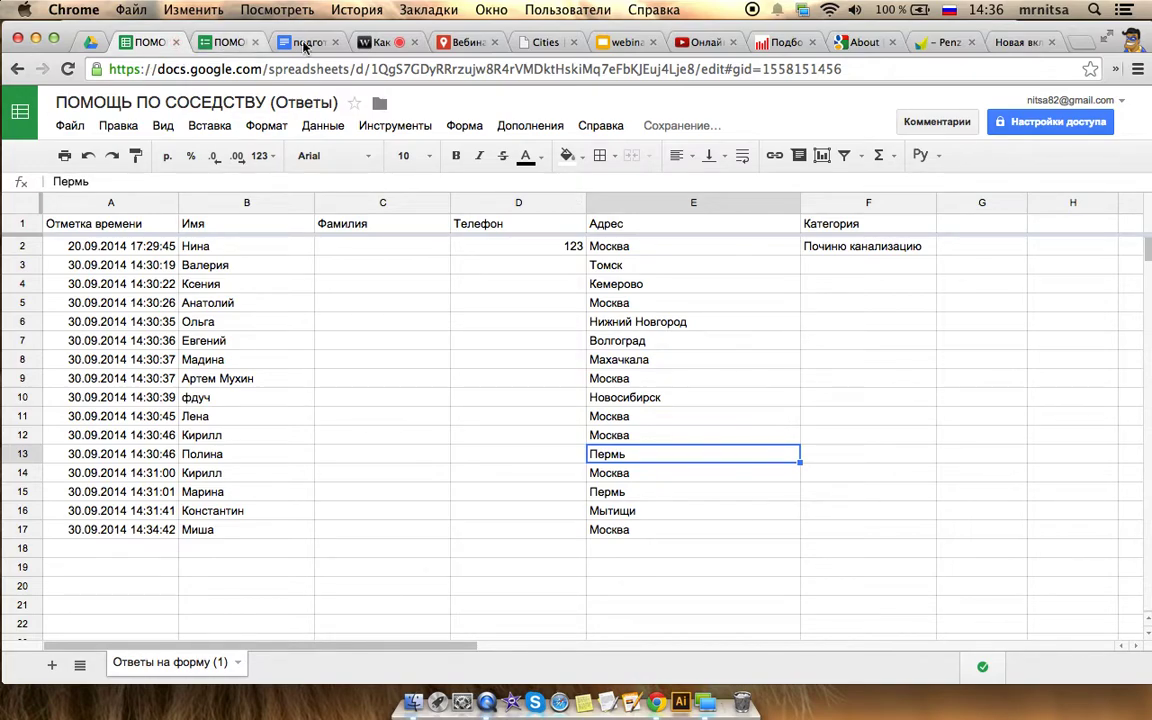
Import the responses sheet into Участники вебинара by Адрес, then cancel at marker titles
left_click(455, 42)
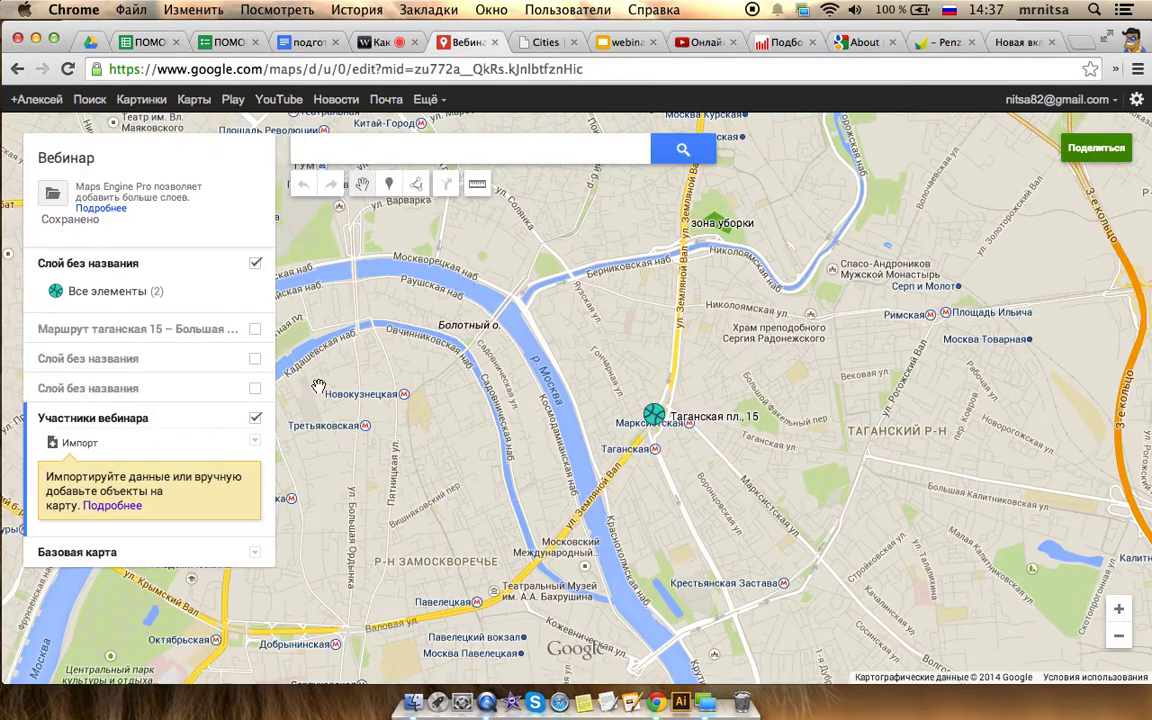
left_click(88, 442)
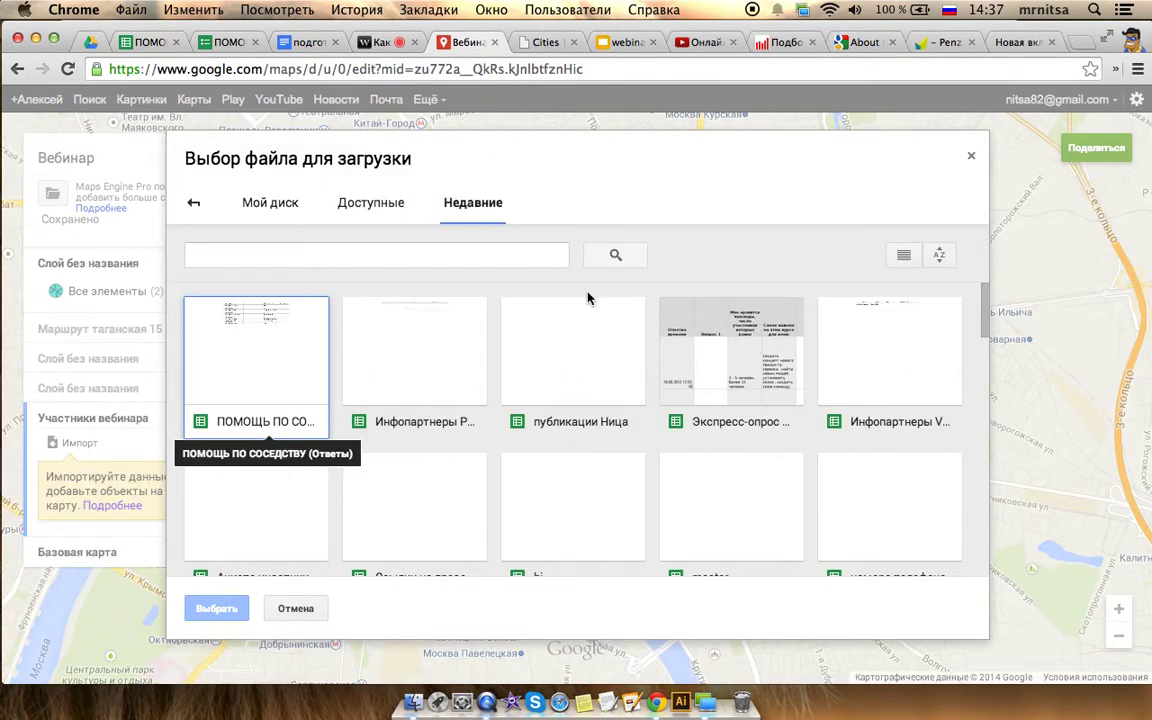
double_click(278, 350)
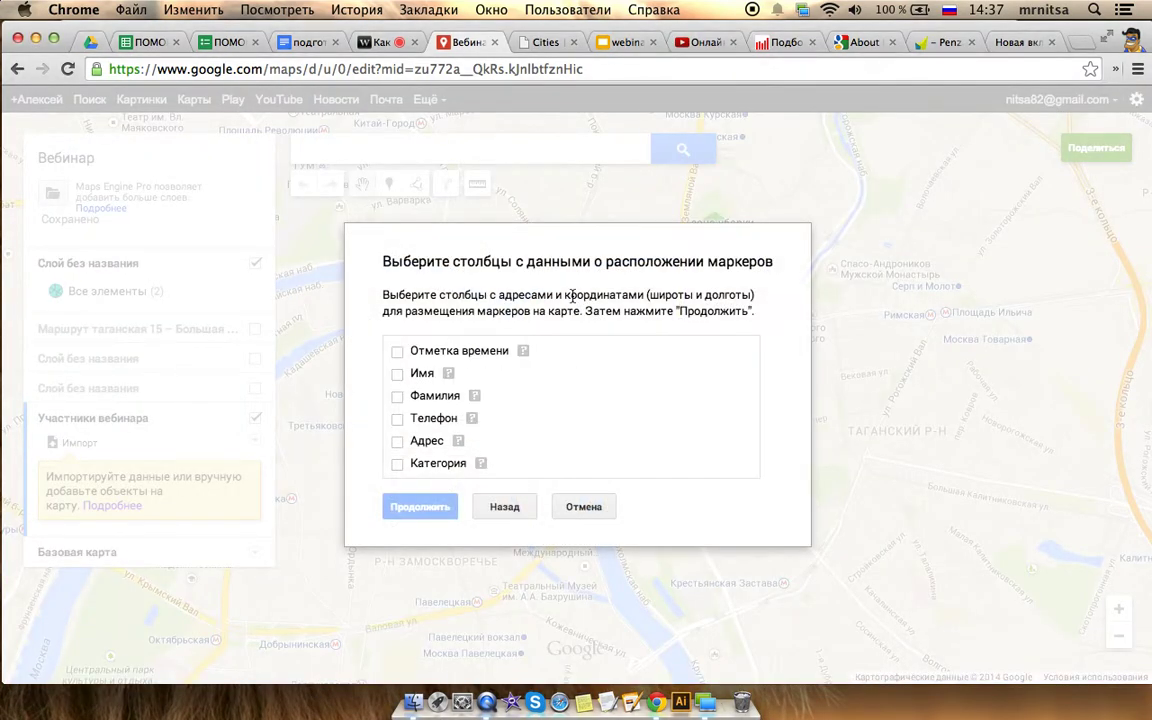
left_click(420, 444)
left_click(419, 504)
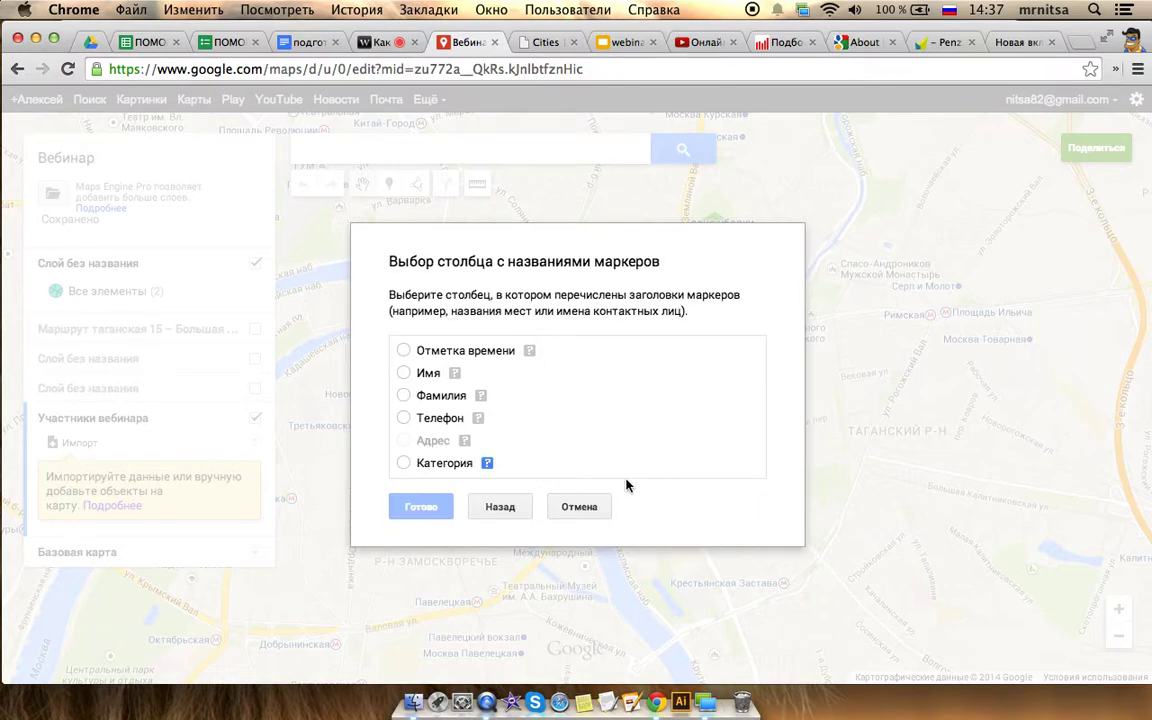
left_click(597, 507)
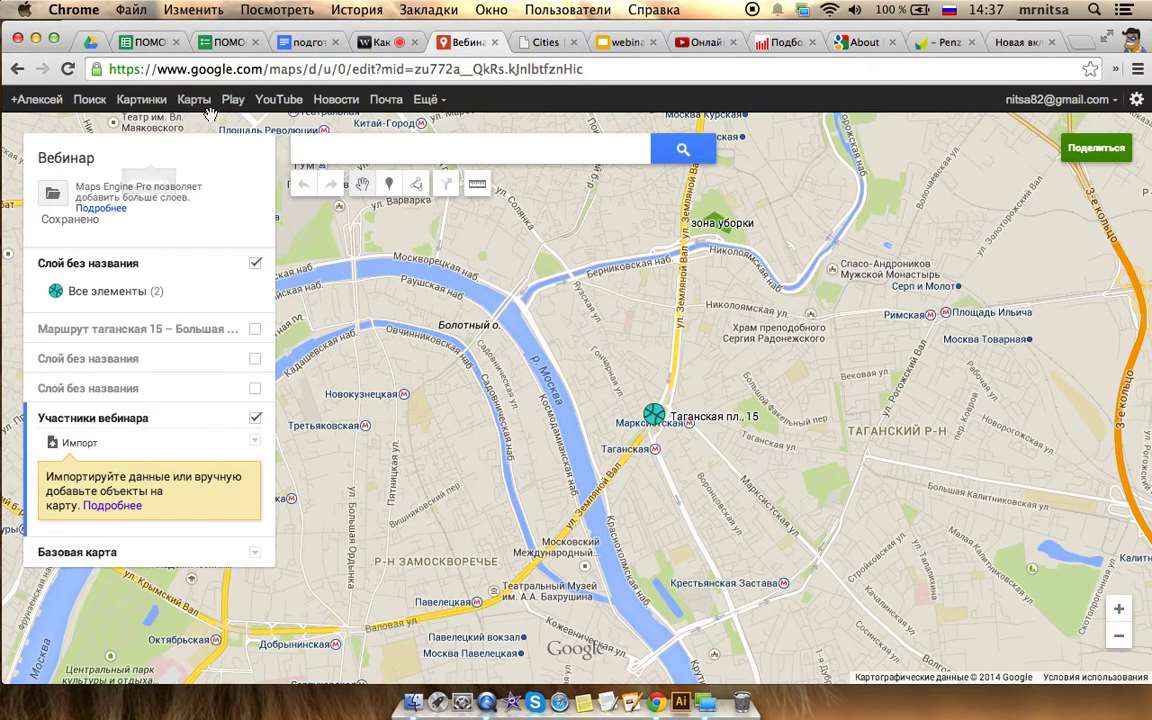
Copy the base part of the map's web address
left_click(353, 67)
left_click_drag(353, 67, 108, 67)
key("super+c")
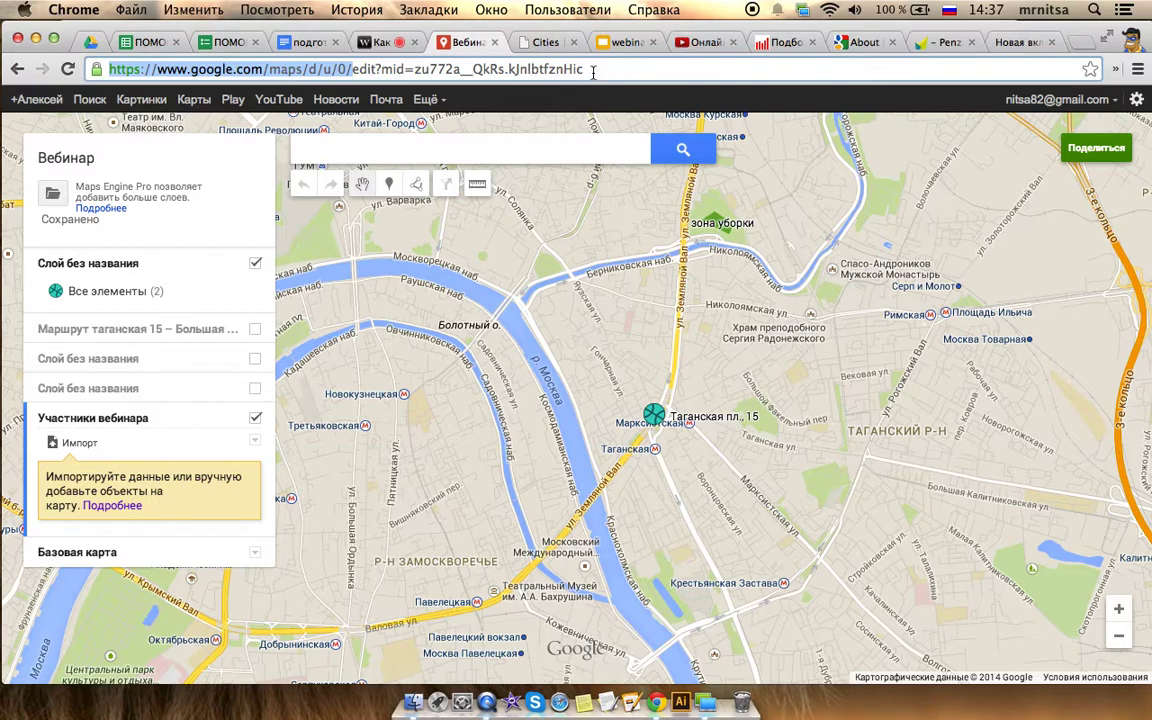
Go to the My Maps home page at maps/d/u/0/ and create a new untitled map
key("super+a")
key("super+v")
key("Return")
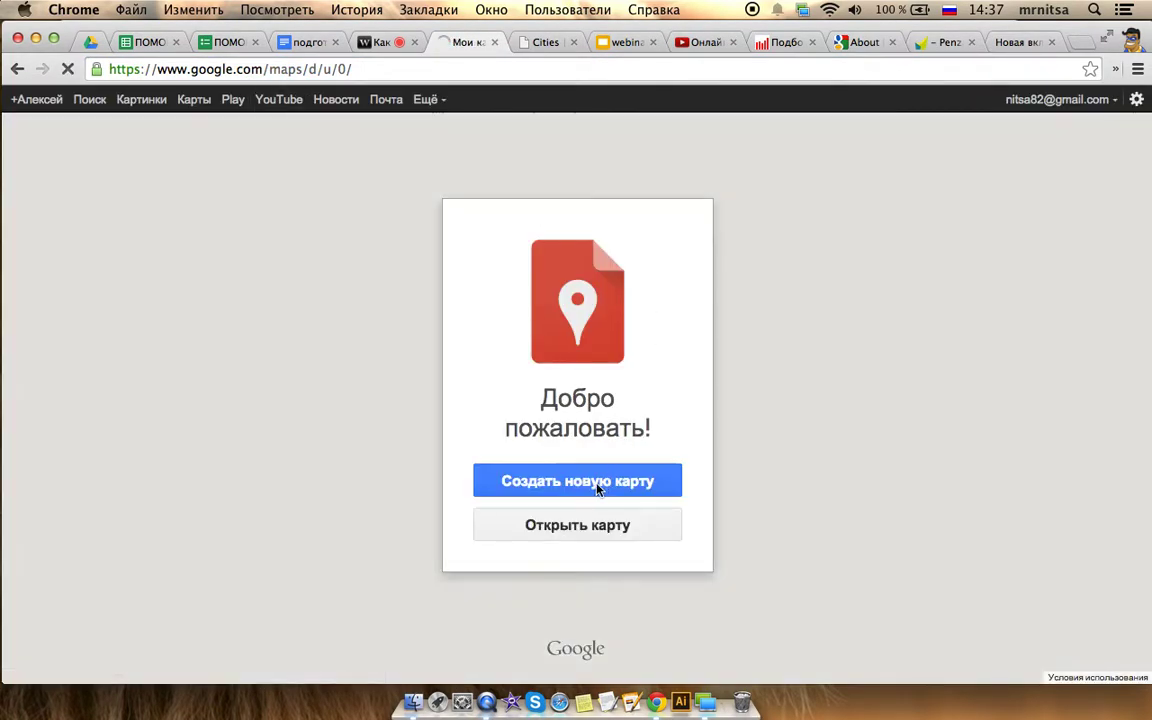
left_click(597, 484)
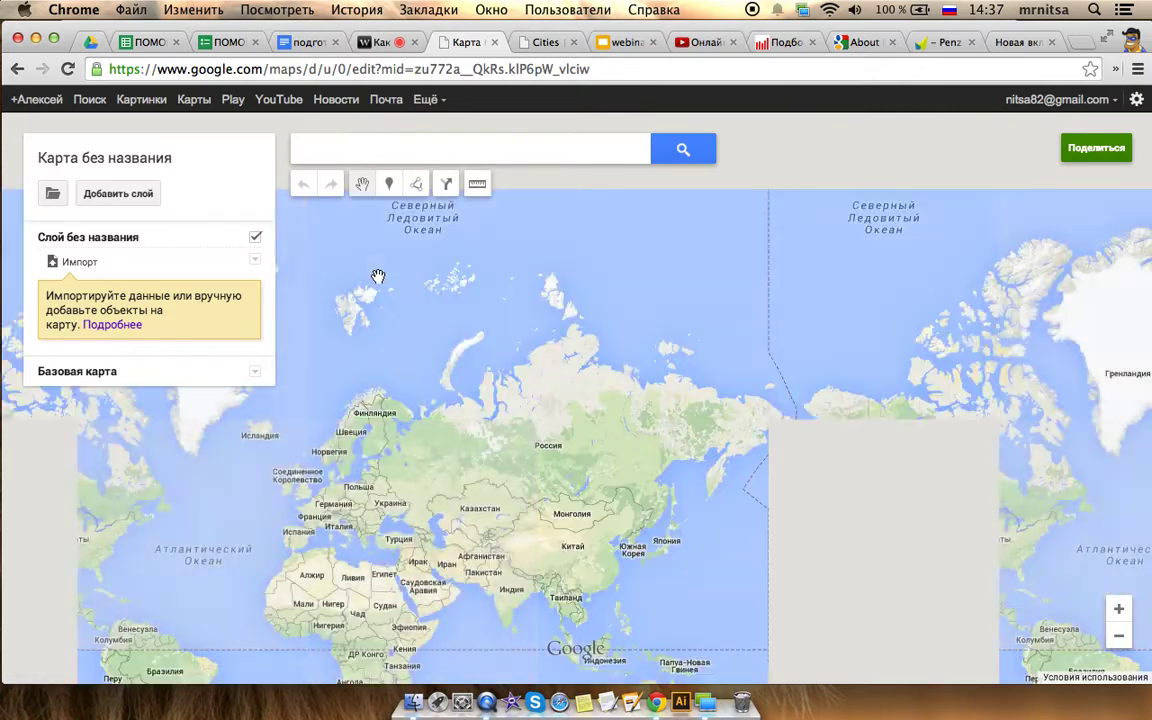
Import the ПОМОЩЬ ПО СОСЕДСТВУ (Ответы) sheet from recent Google Drive files into the first layer
left_click(80, 262)
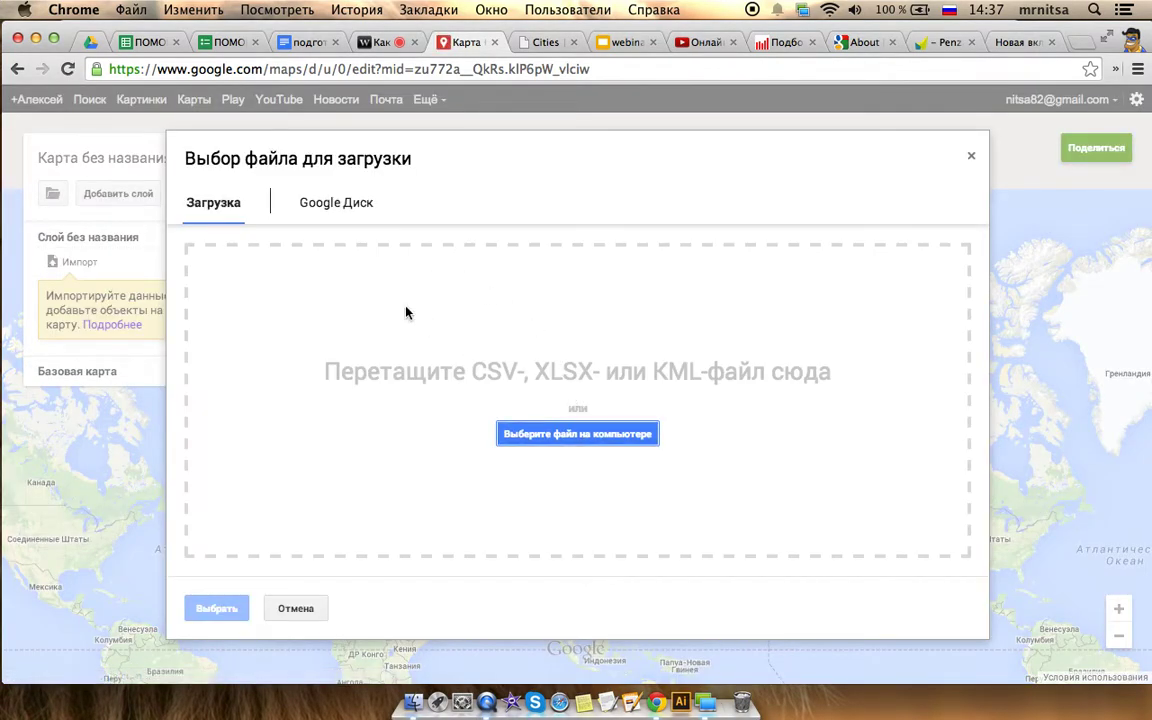
left_click(302, 201)
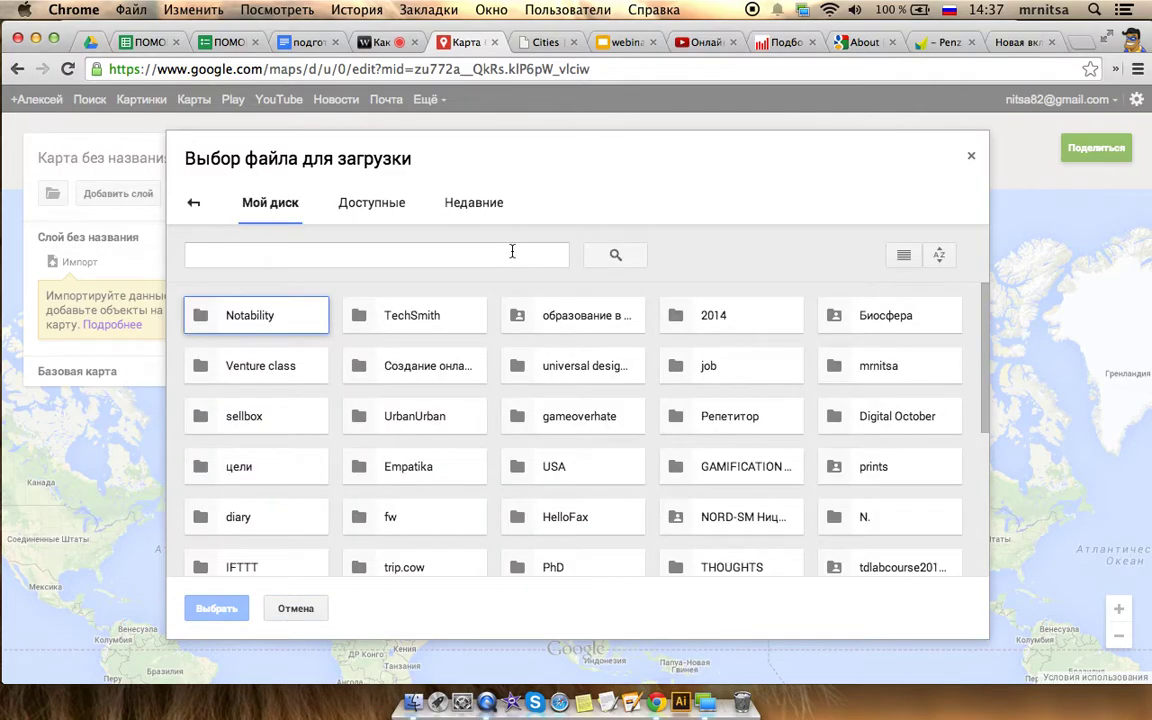
left_click(460, 203)
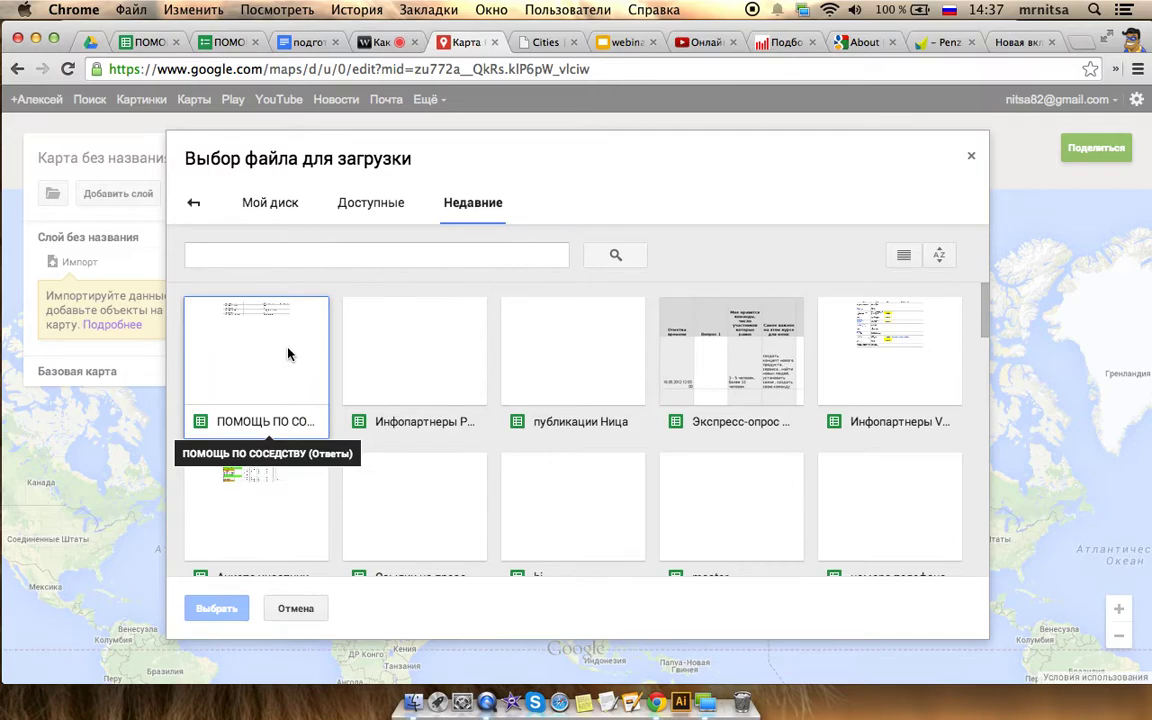
double_click(285, 353)
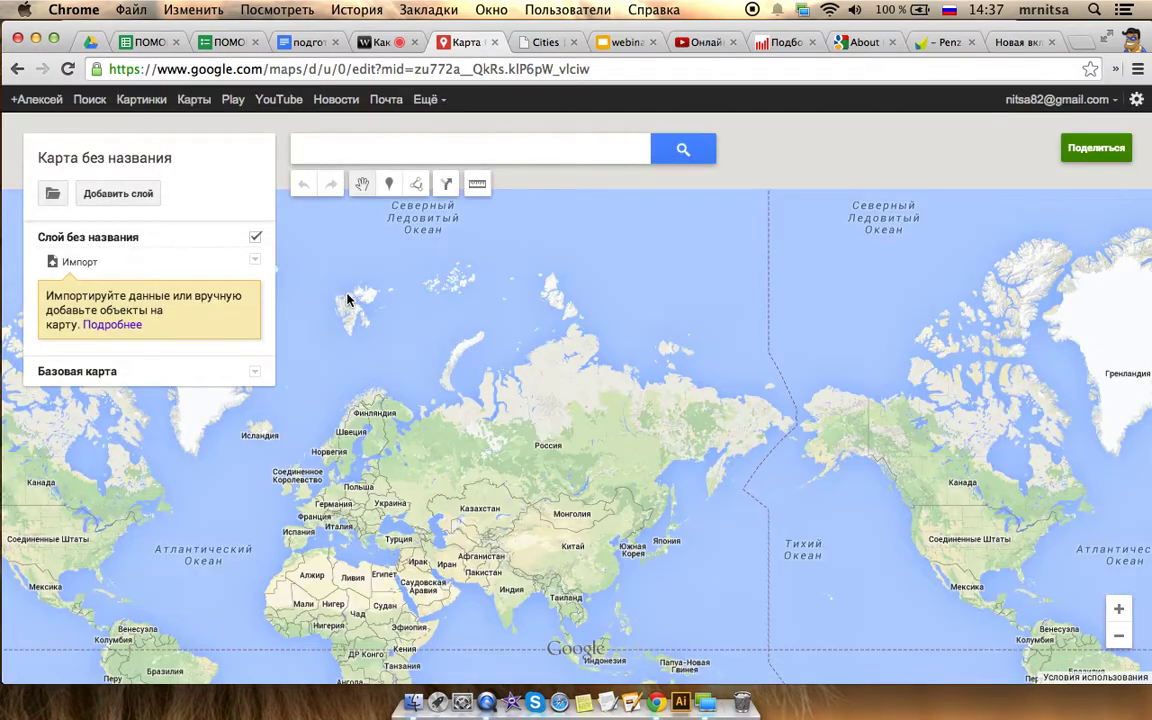
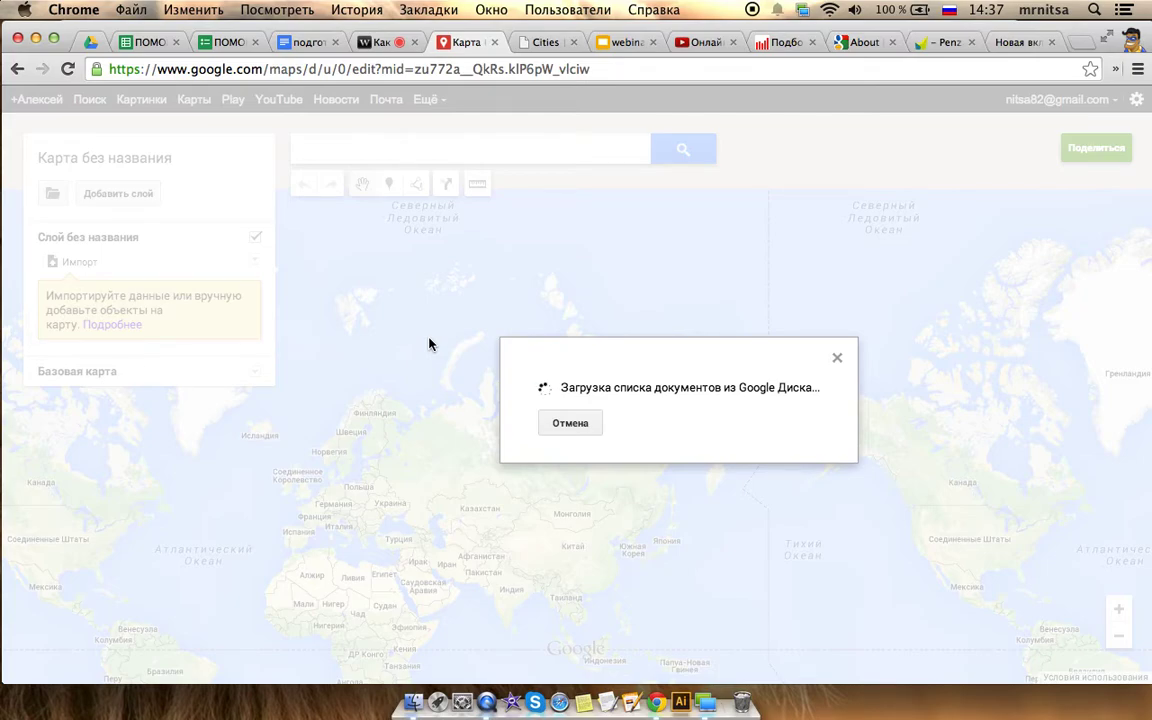
Place the imported responses by Адрес and title the 16 markers by Категория
left_click(400, 441)
left_click(420, 508)
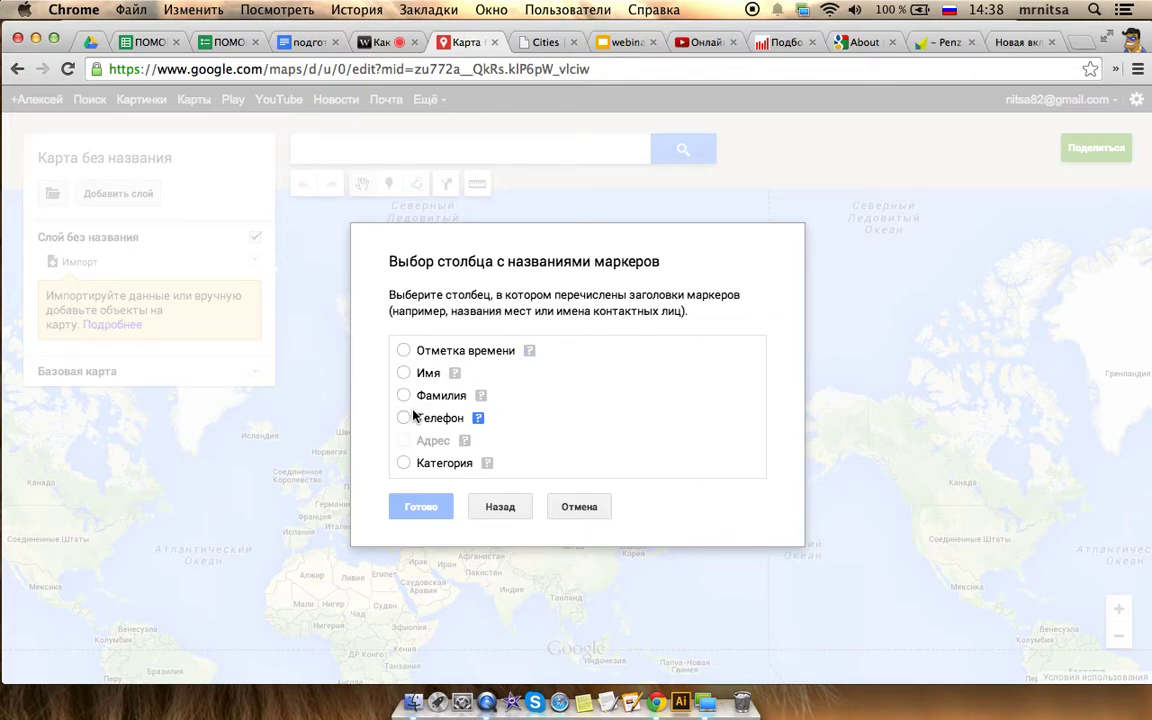
left_click(405, 462)
left_click(430, 506)
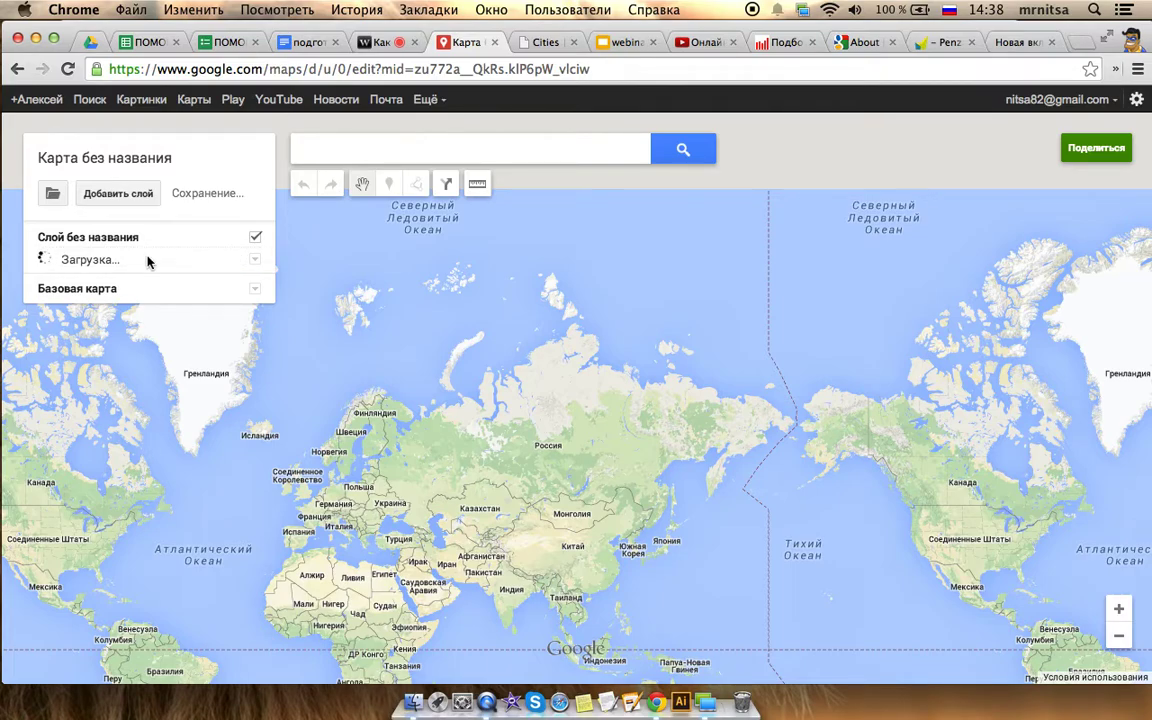
left_click(383, 44)
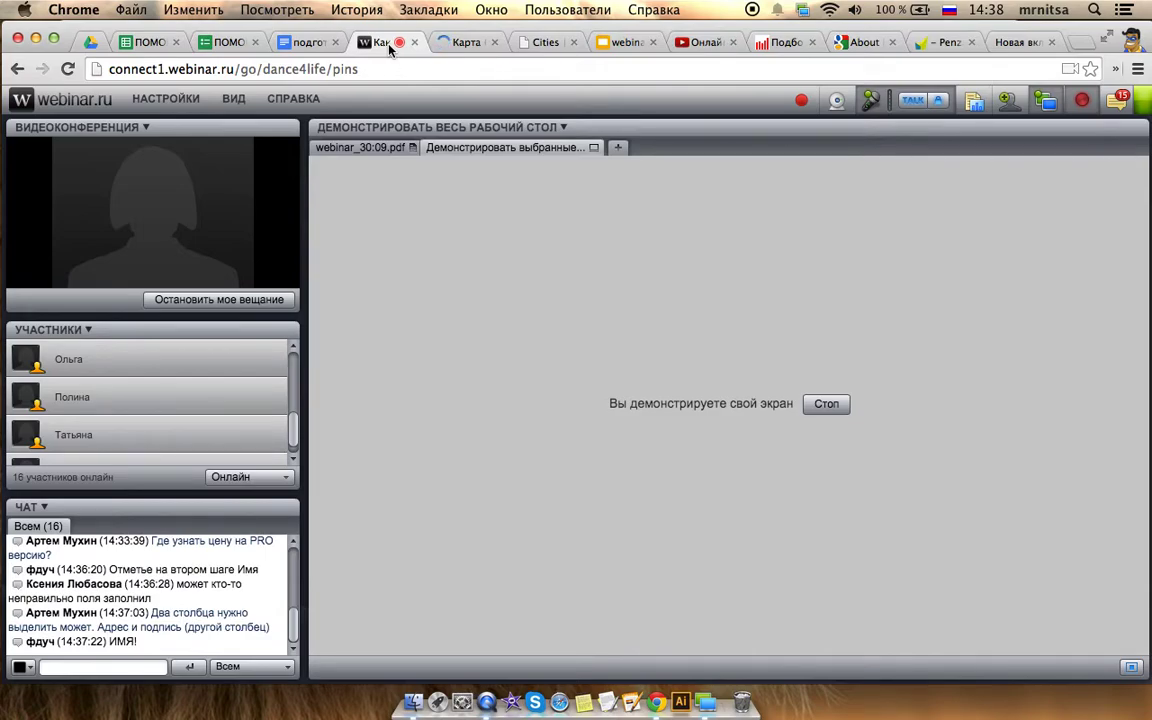
left_click(467, 44)
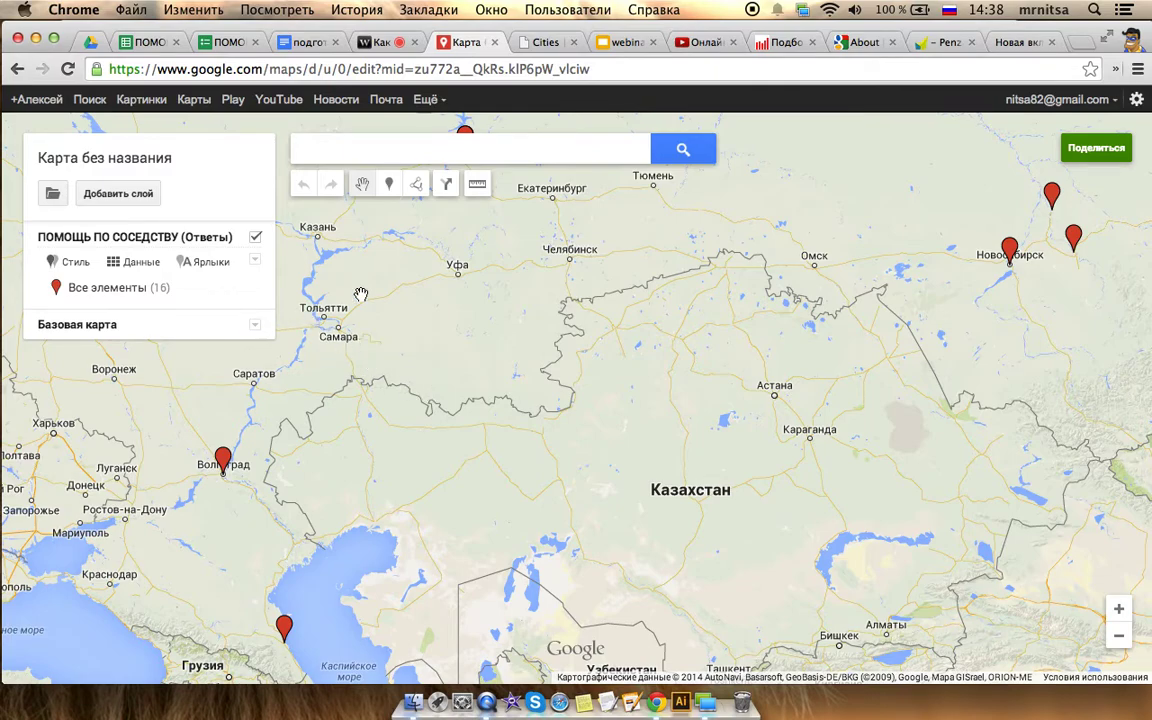
Select the layer's 16 markers and look over their colour and icon settings
left_click(218, 288)
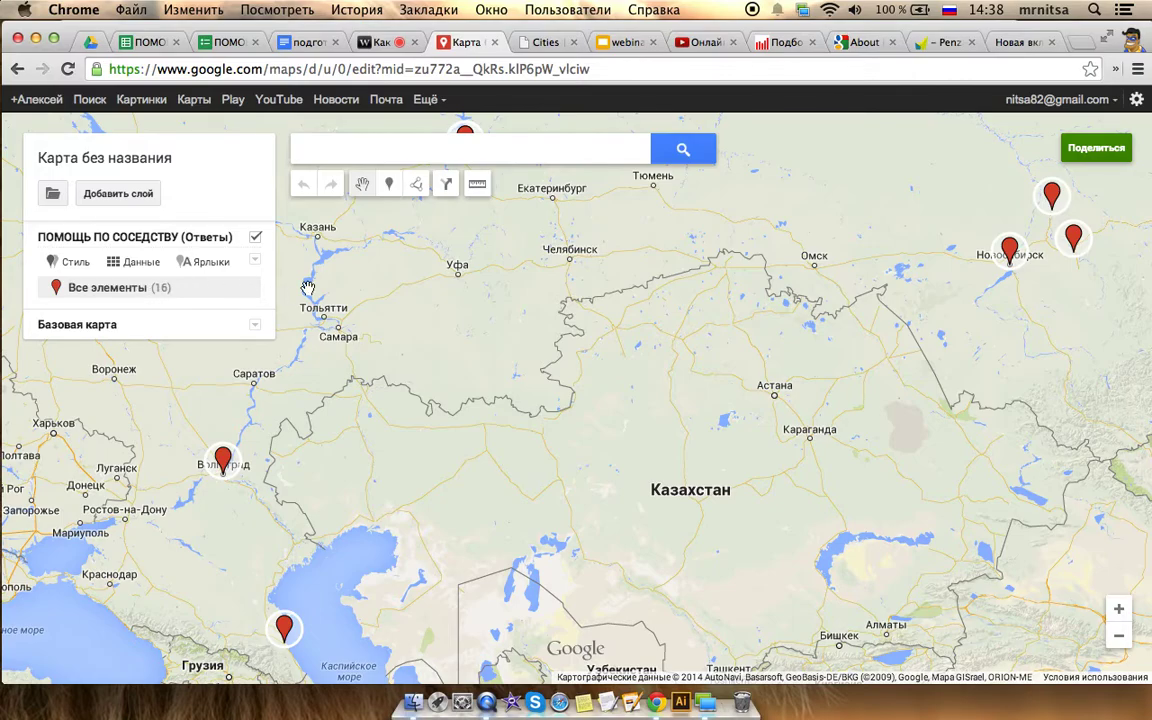
scroll(350, 345, "up", 3)
scroll(423, 380, "down", 2)
scroll(423, 380, "down", 4)
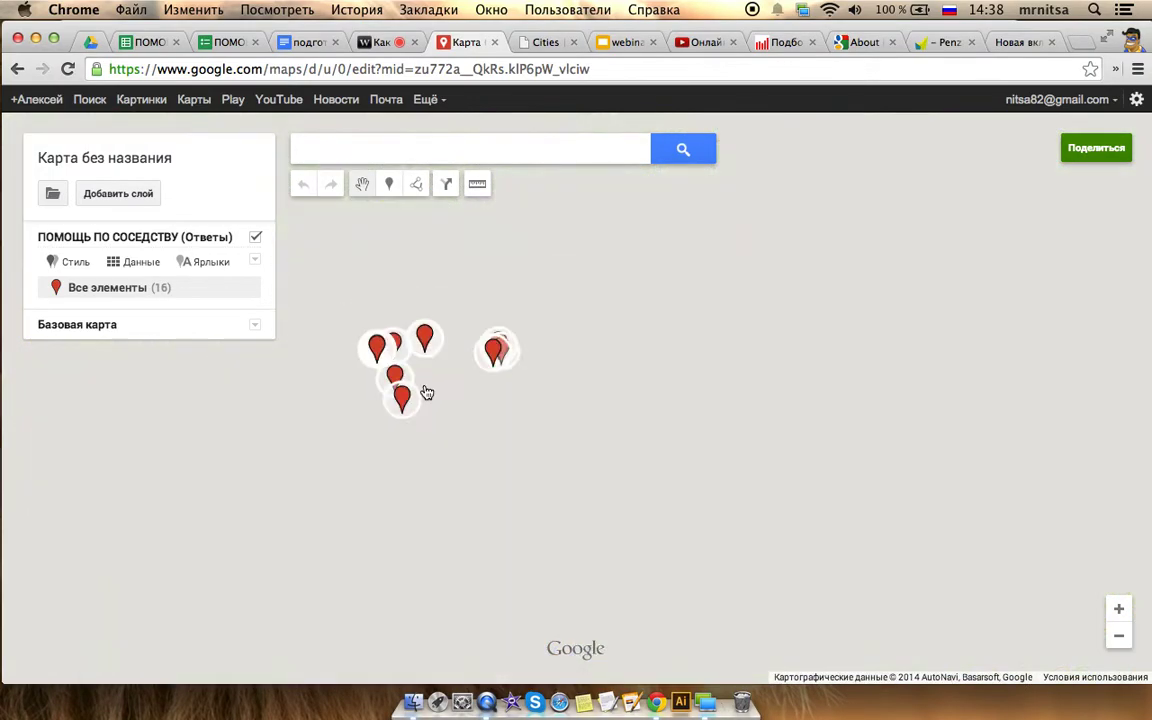
scroll(512, 405, "up", 2)
scroll(512, 405, "up", 2)
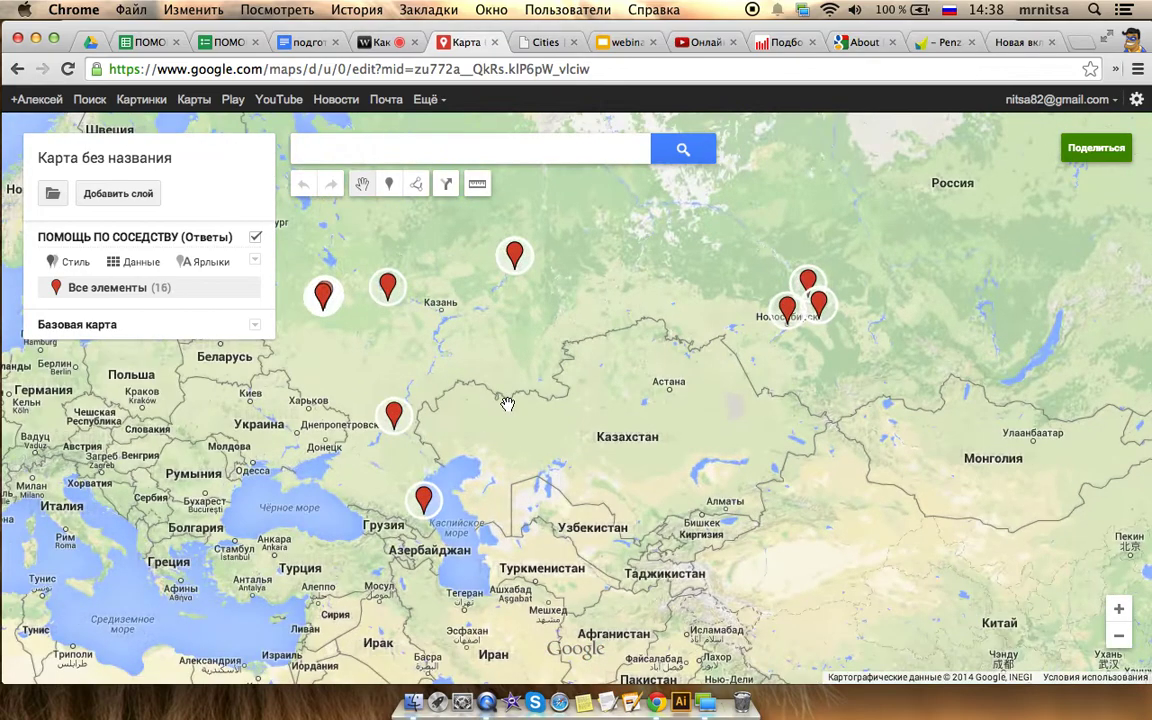
left_click_drag(461, 363, 498, 363)
mouse_move(248, 289)
left_click(248, 289)
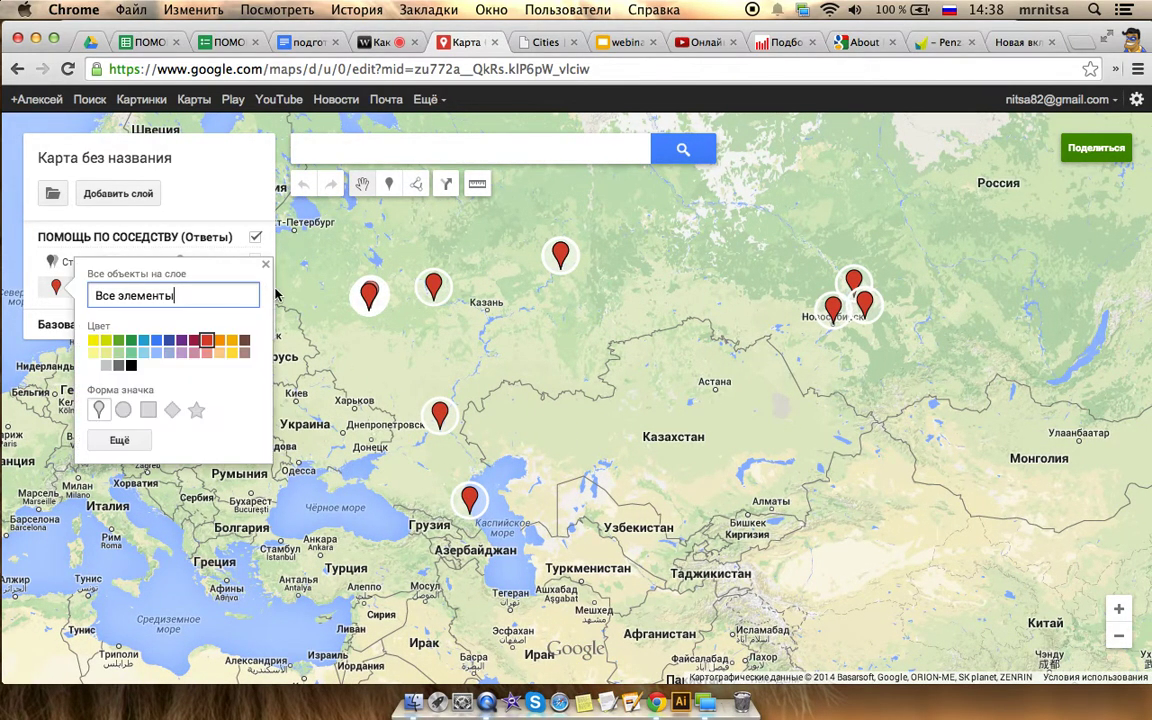
left_click(242, 244)
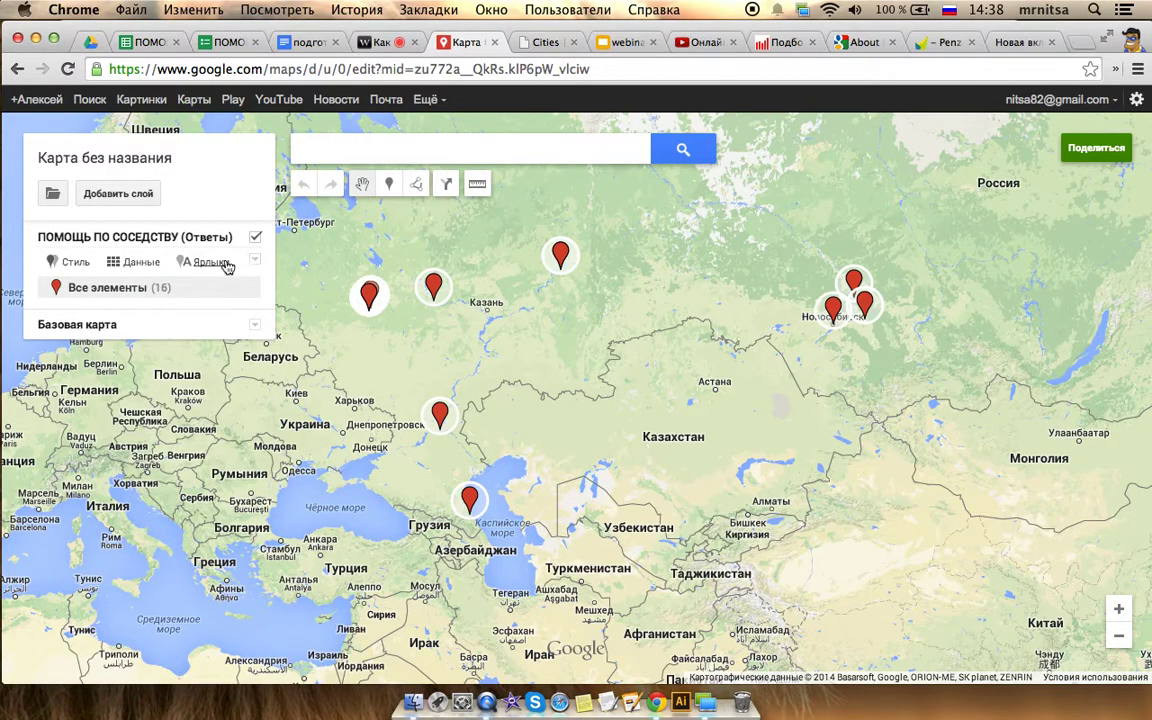
Style the markers by the Имя column and label them with the Имя field
left_click(80, 264)
left_click(190, 300)
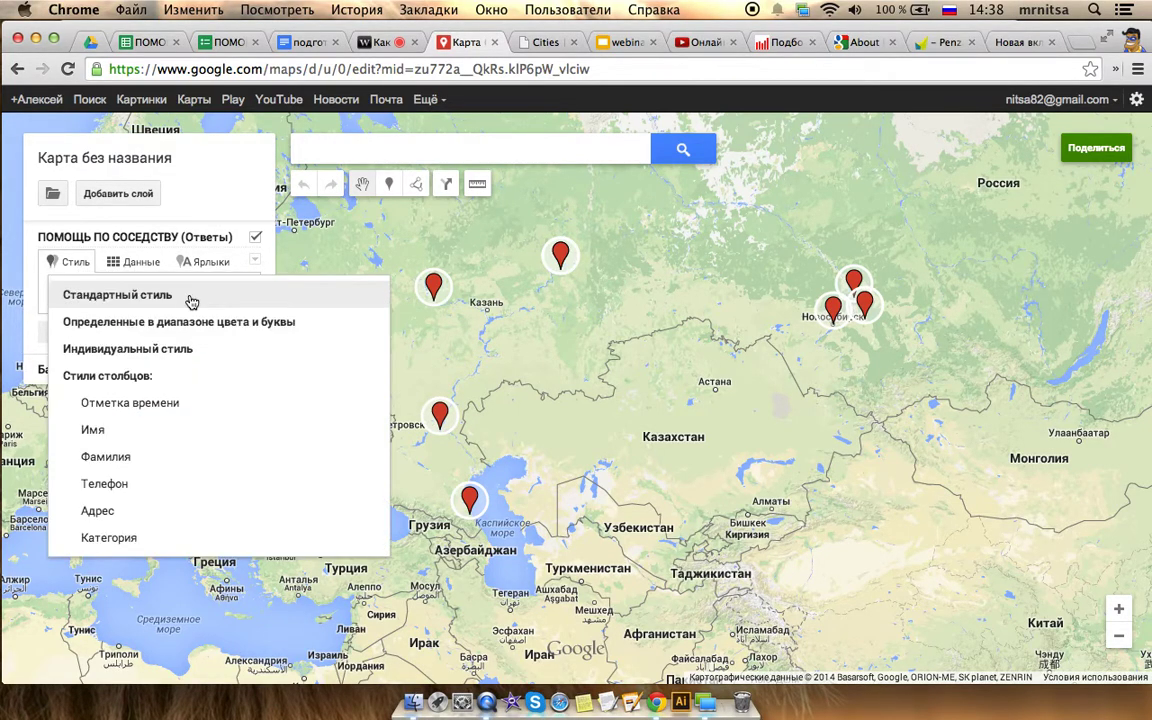
left_click(193, 430)
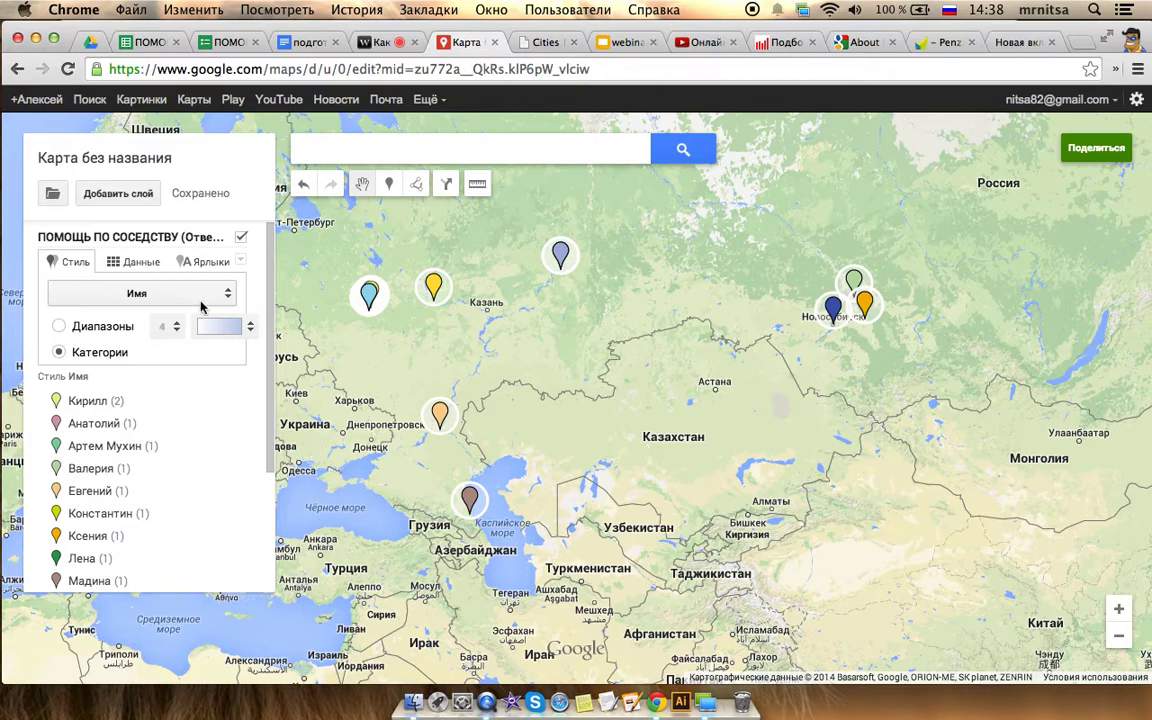
left_click(212, 263)
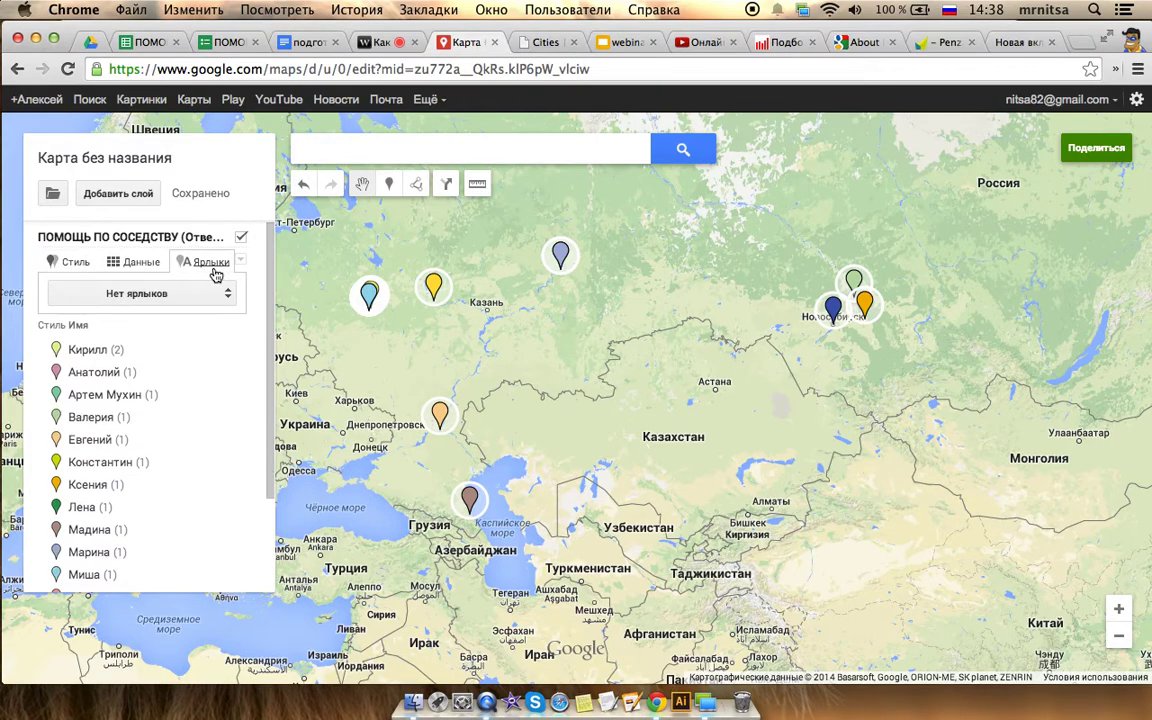
left_click(200, 291)
left_click(201, 360)
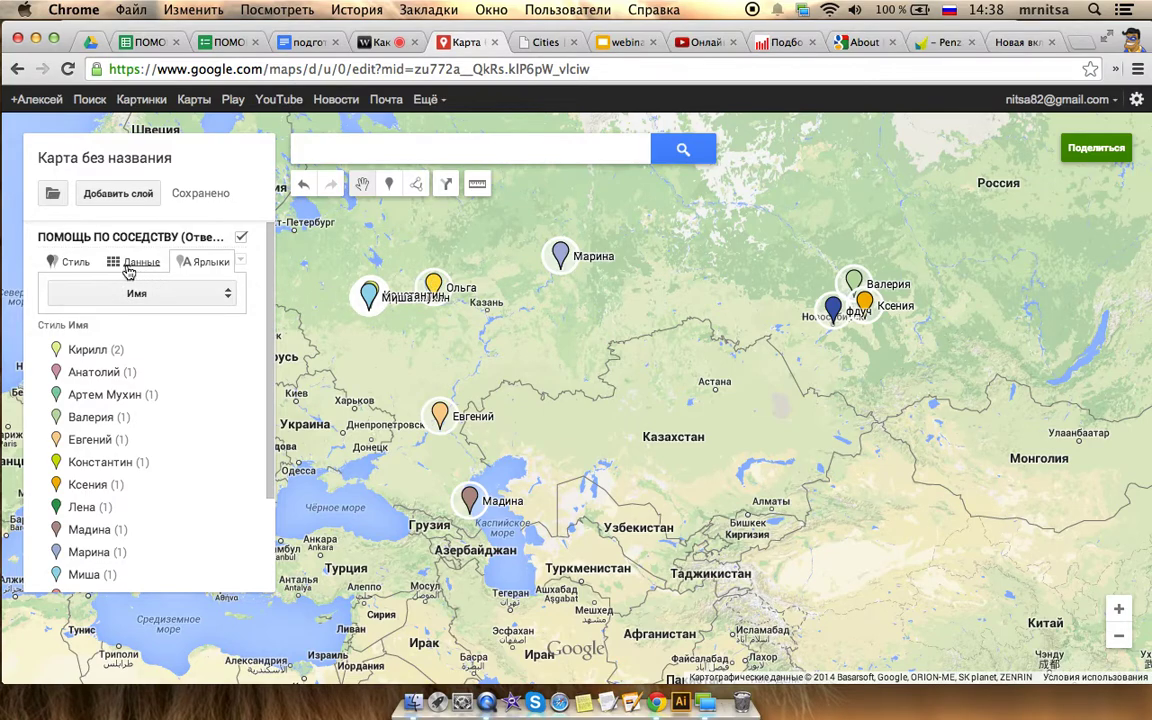
Switch the layer back to Стандартный стиль and reframe the map to show every marker
left_click(80, 261)
left_click(150, 294)
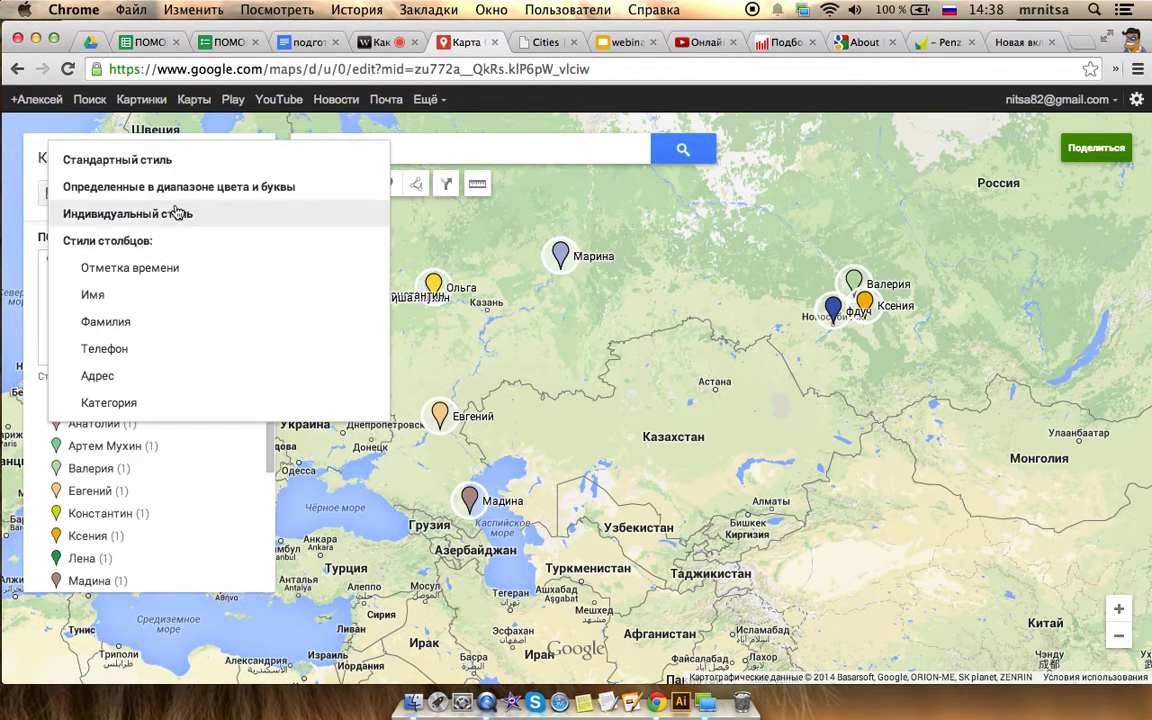
left_click(196, 162)
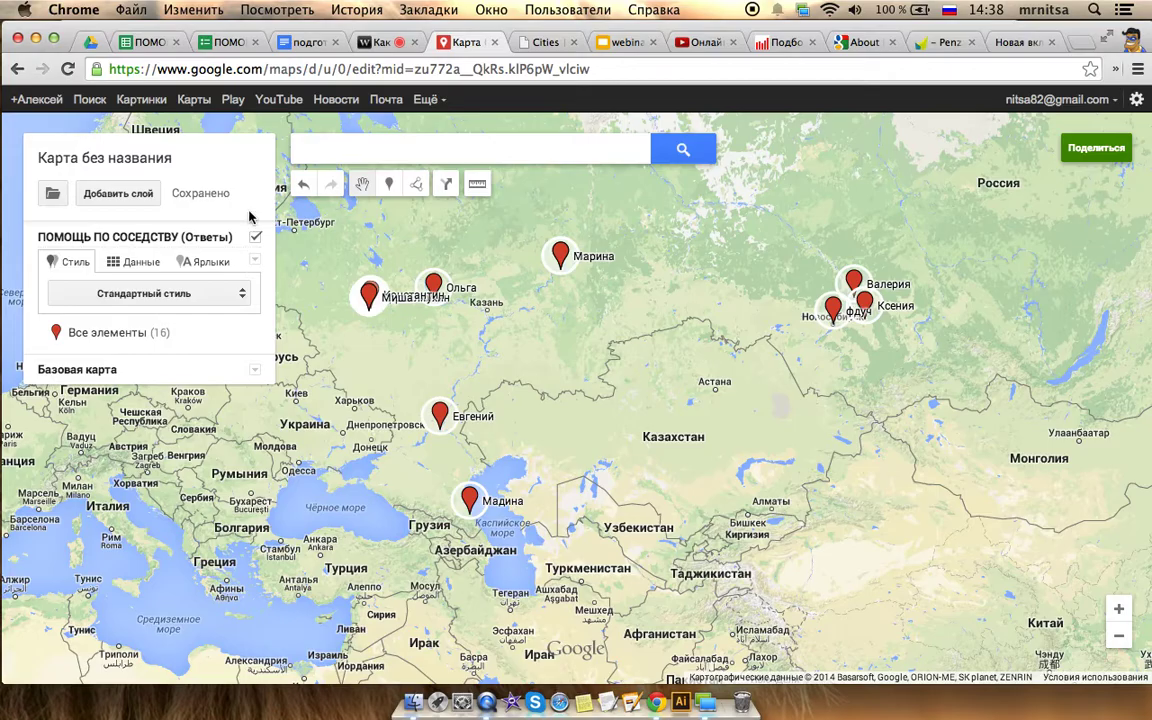
left_click_drag(396, 326, 432, 360)
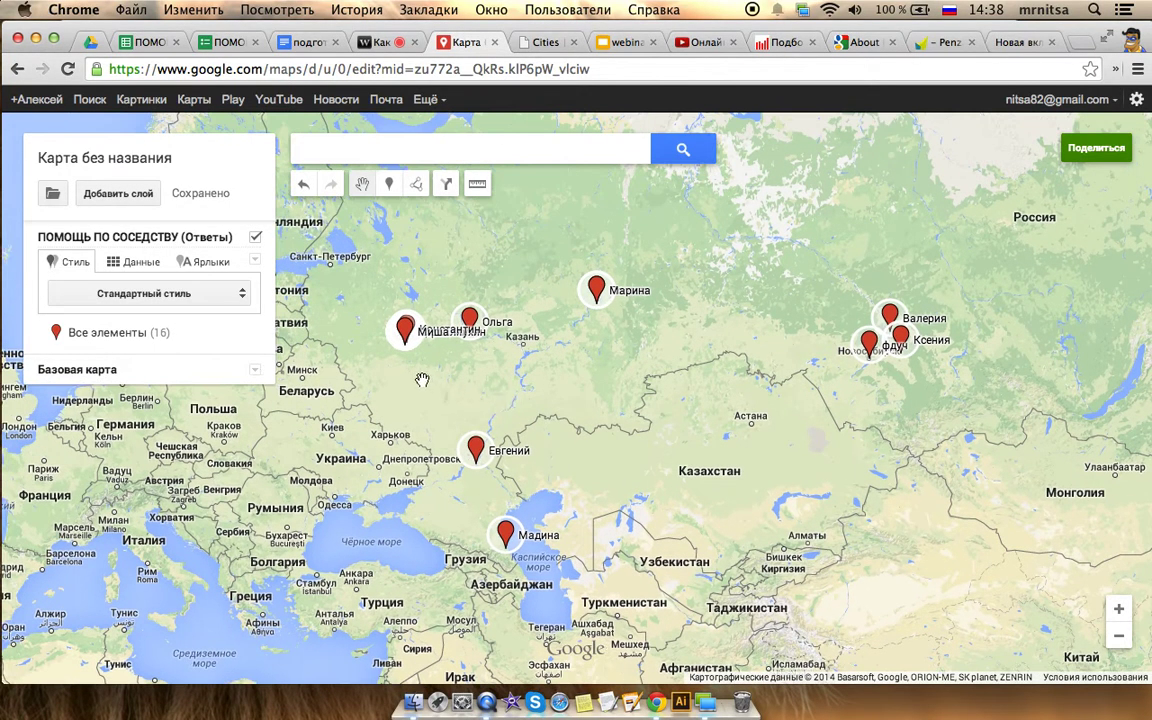
scroll(533, 440, "down", 1)
scroll(533, 440, "up", 1)
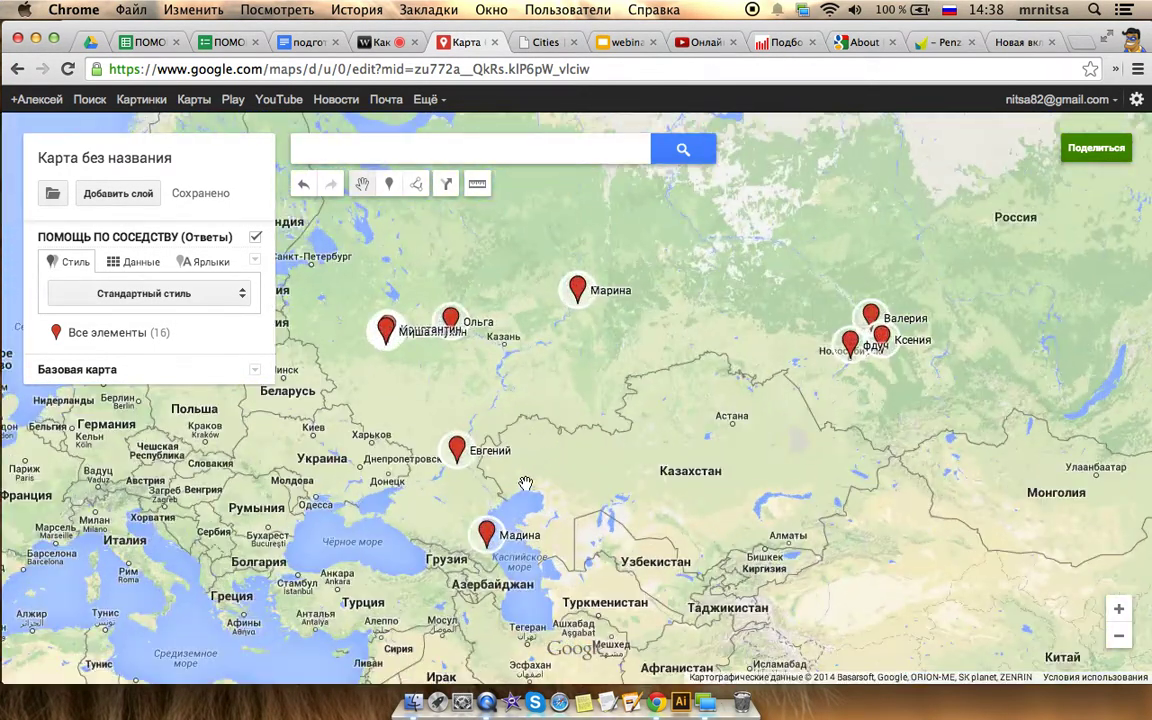
left_click_drag(542, 481, 542, 415)
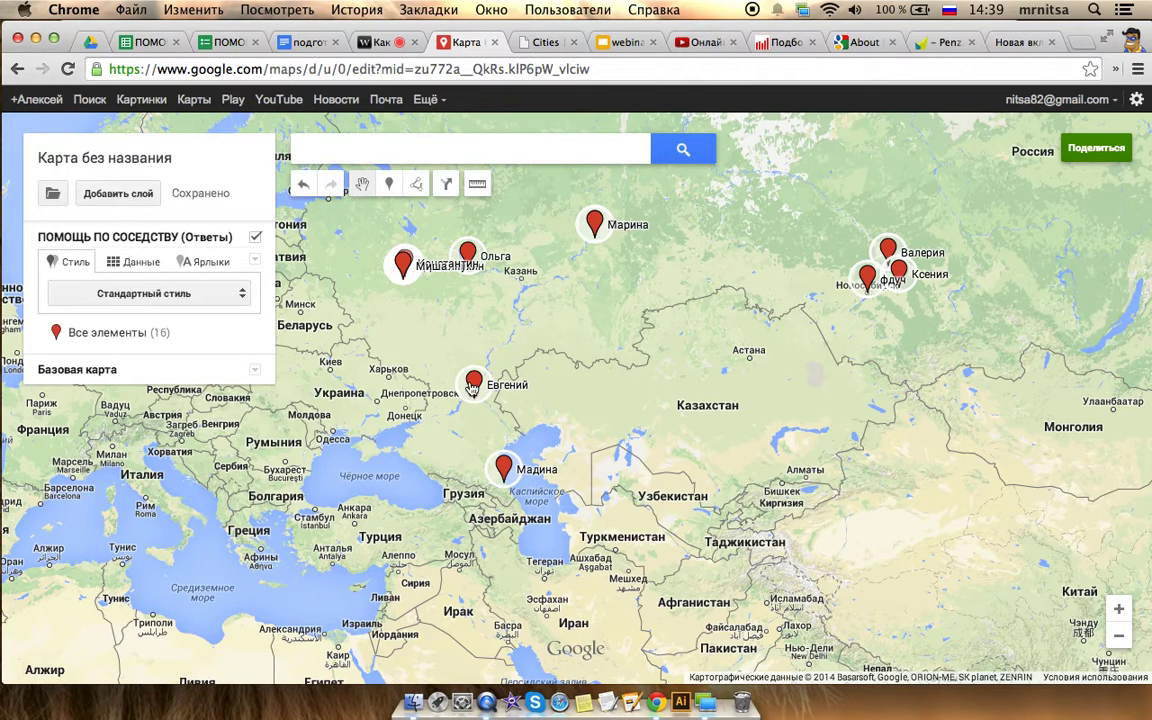
Hide the empty Фамилия and Телефон fields on the Perm marker and save
left_click(595, 224)
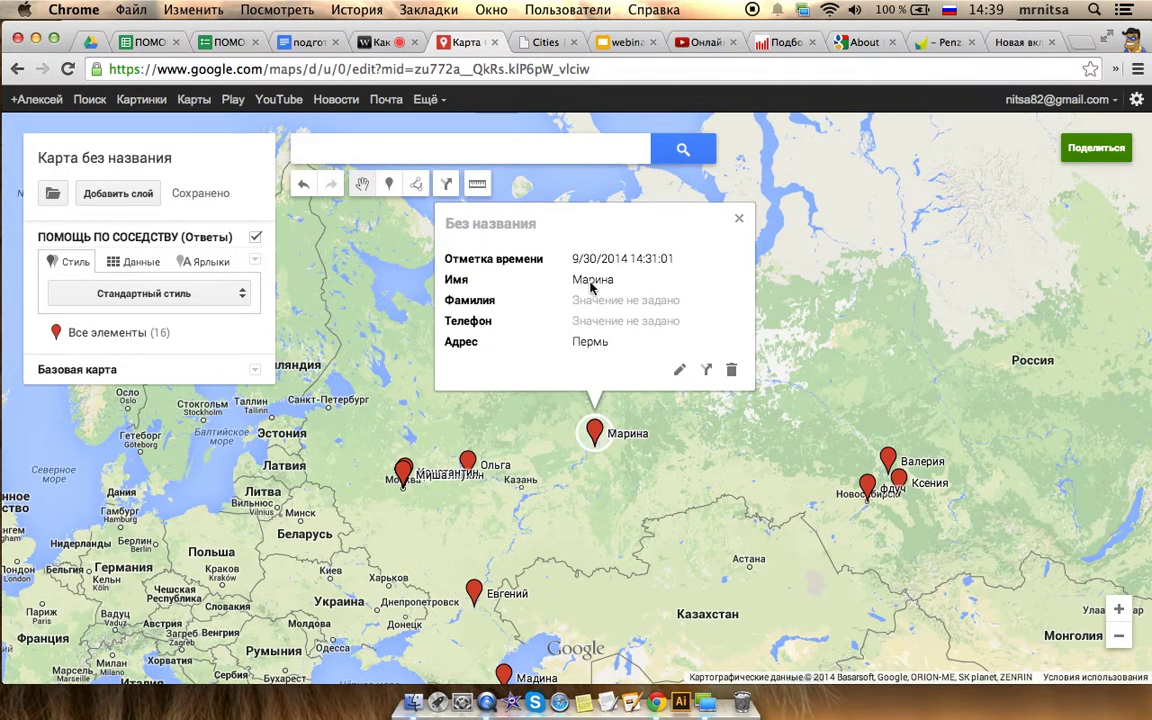
left_click(680, 369)
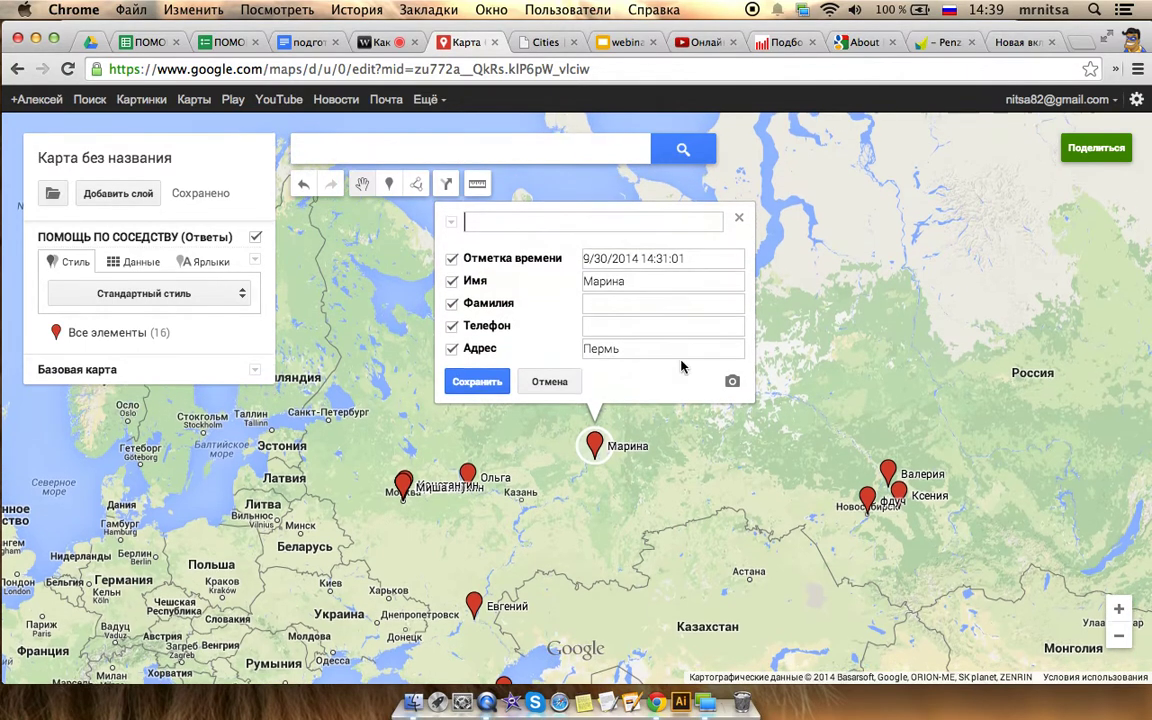
left_click(452, 327)
left_click(452, 304)
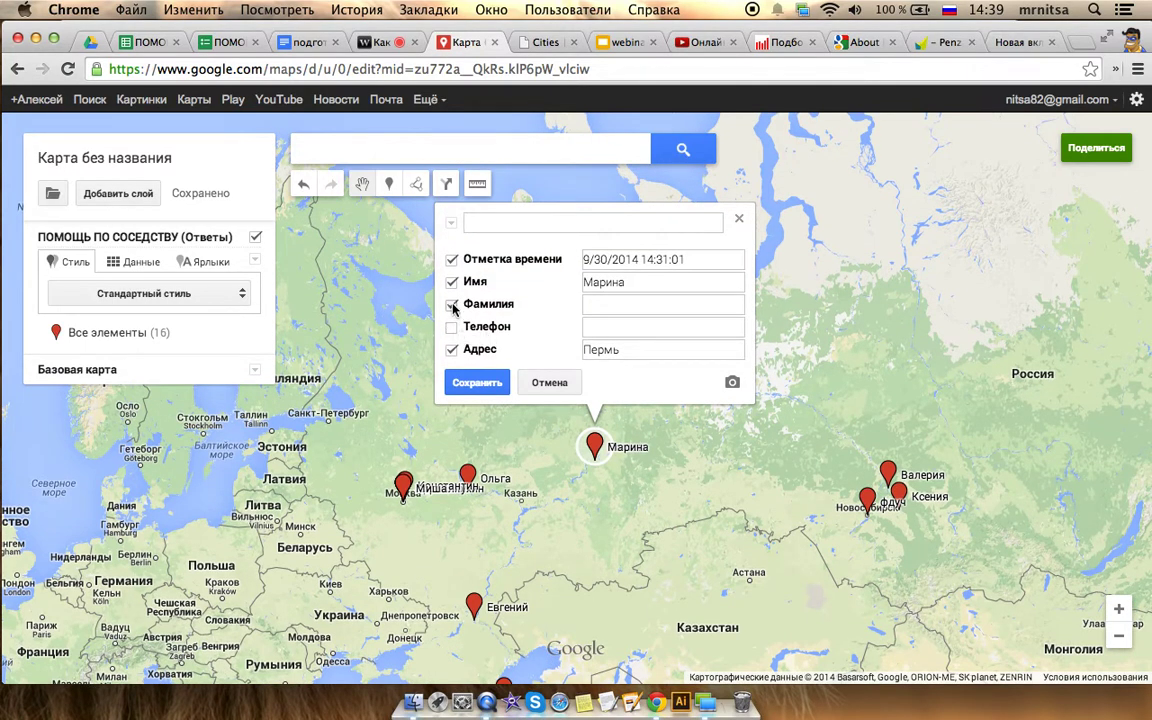
left_click(477, 382)
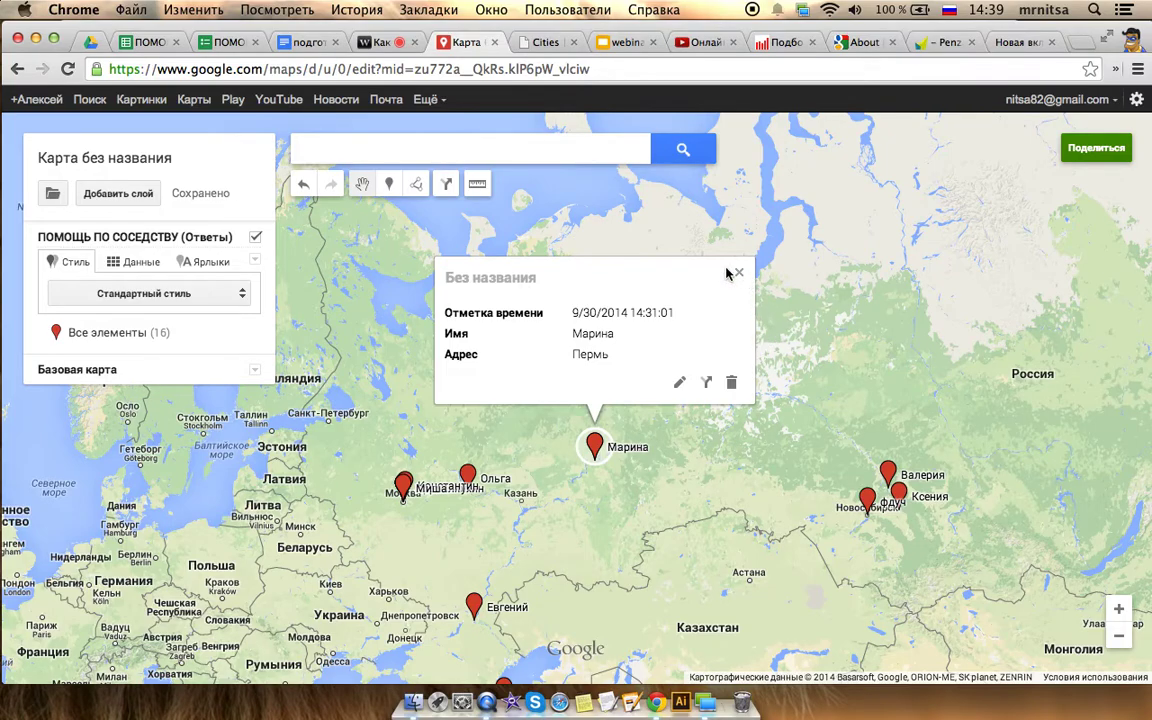
left_click(662, 250)
Hide the Отметка времени field on the Volgograd marker and save
left_click_drag(633, 481, 684, 369)
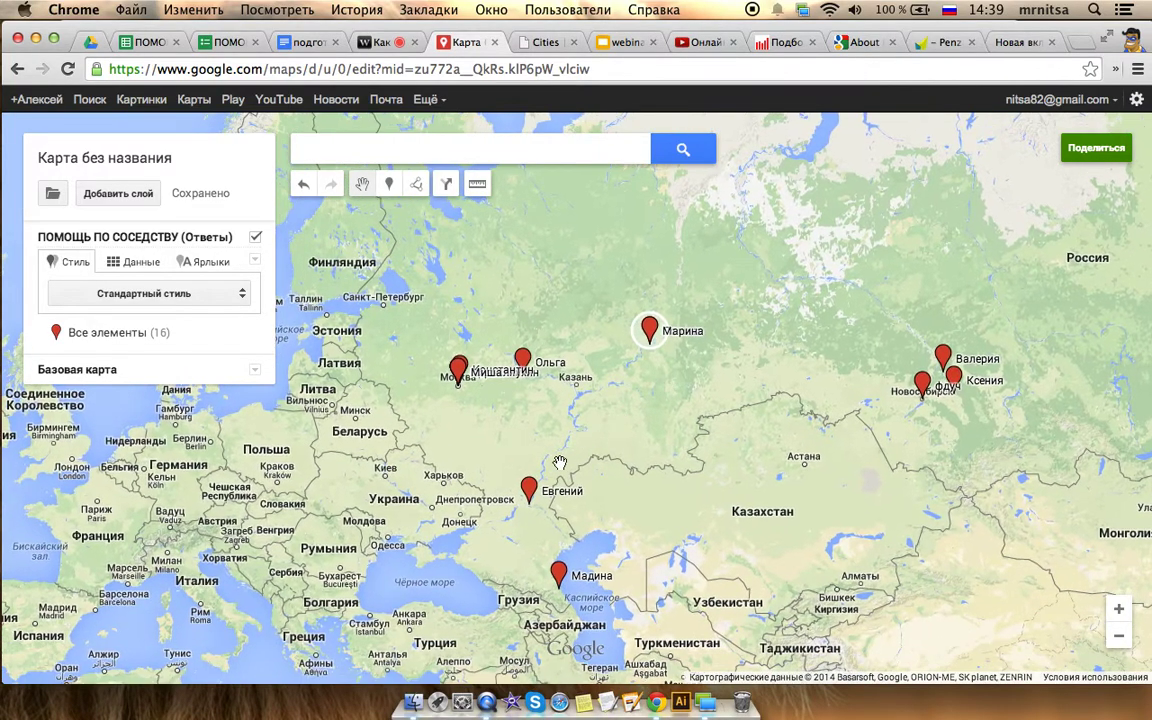
left_click(528, 484)
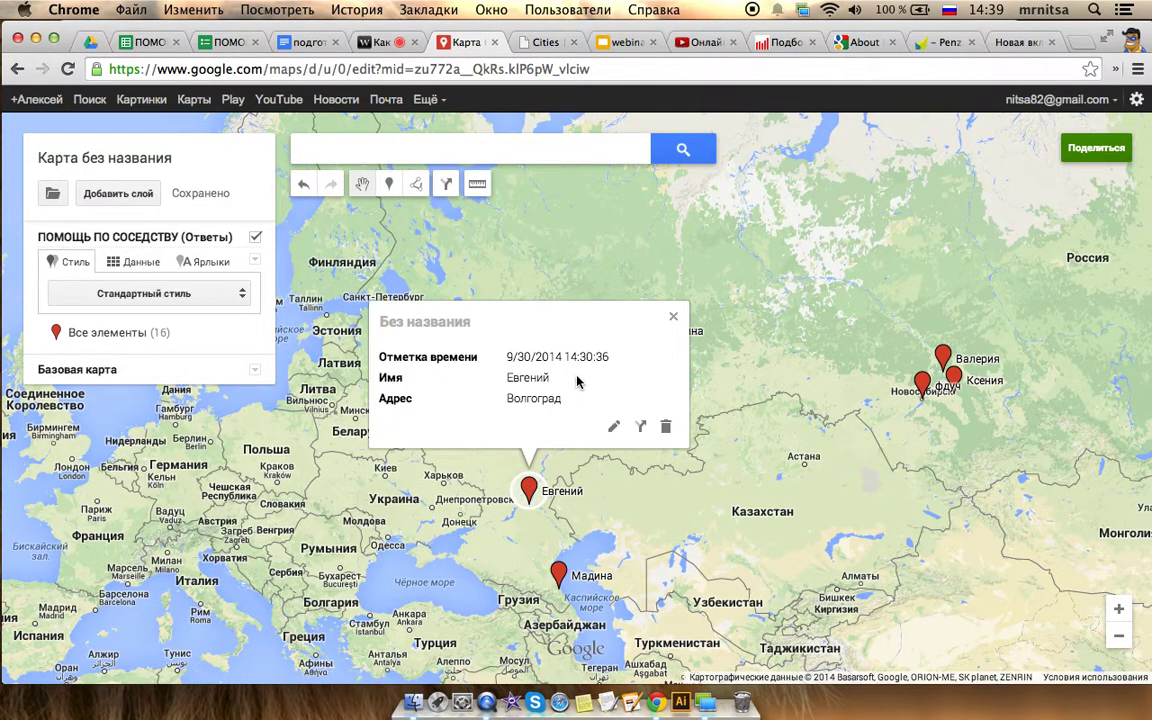
left_click(614, 427)
left_click(386, 304)
left_click(413, 427)
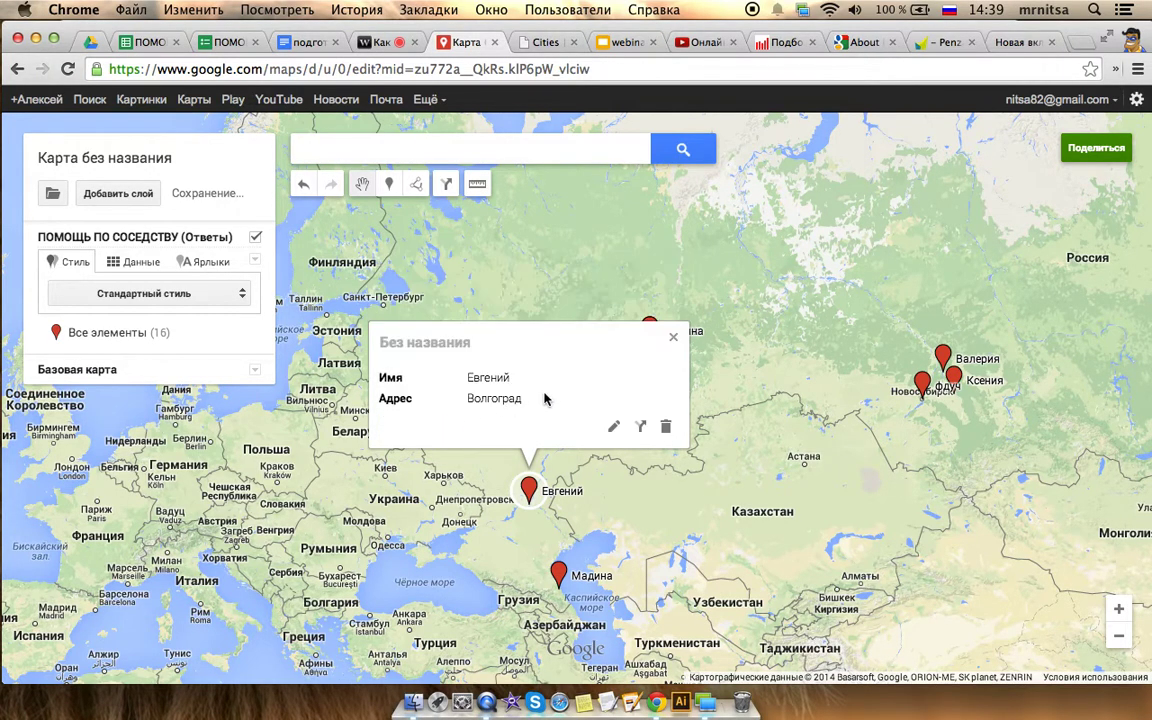
left_click(674, 342)
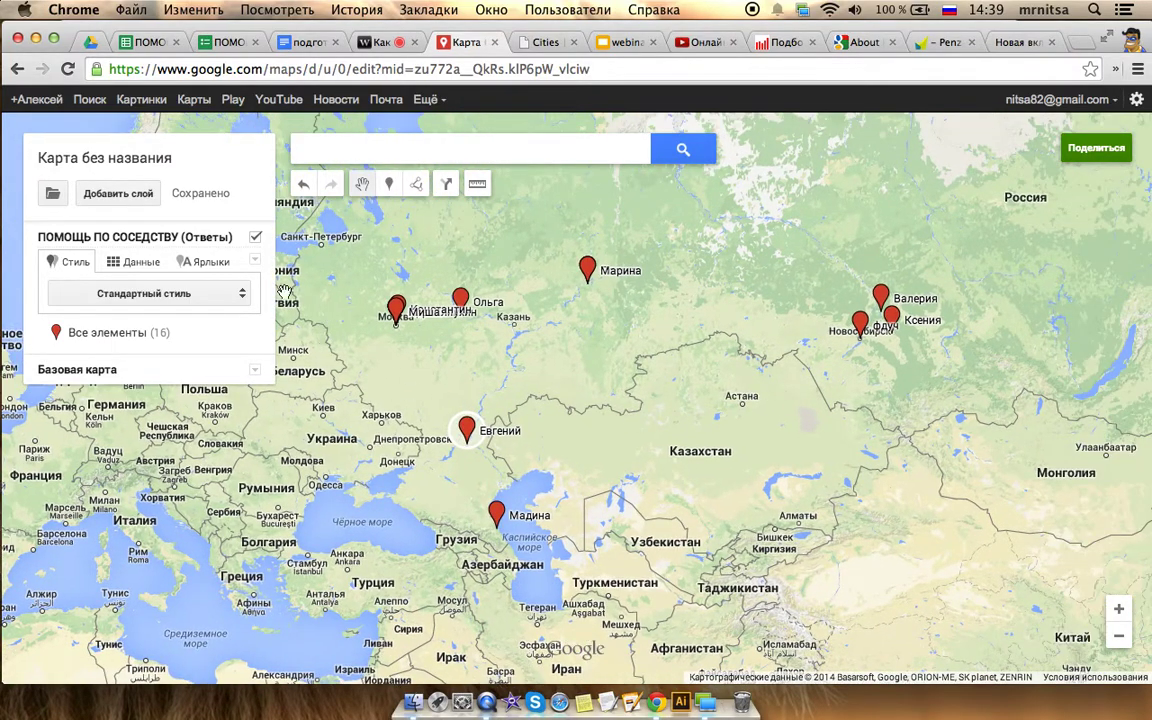
Keep the Имя labels, then open and close the participants data table
left_click(220, 268)
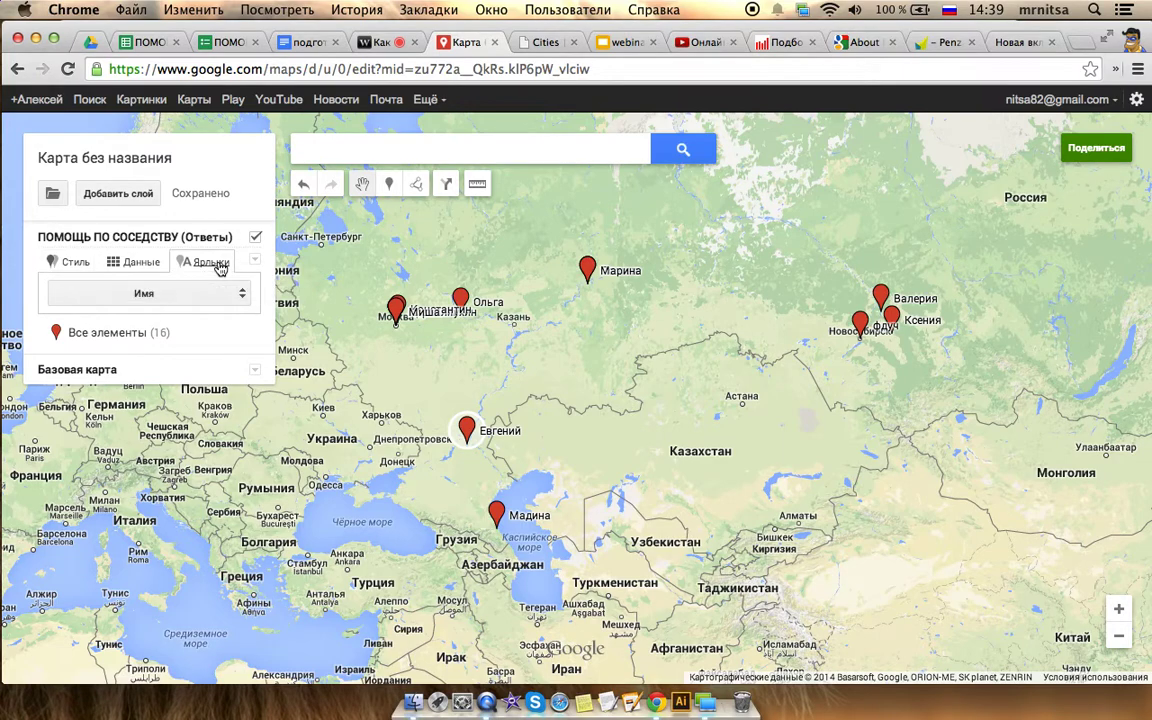
left_click(232, 293)
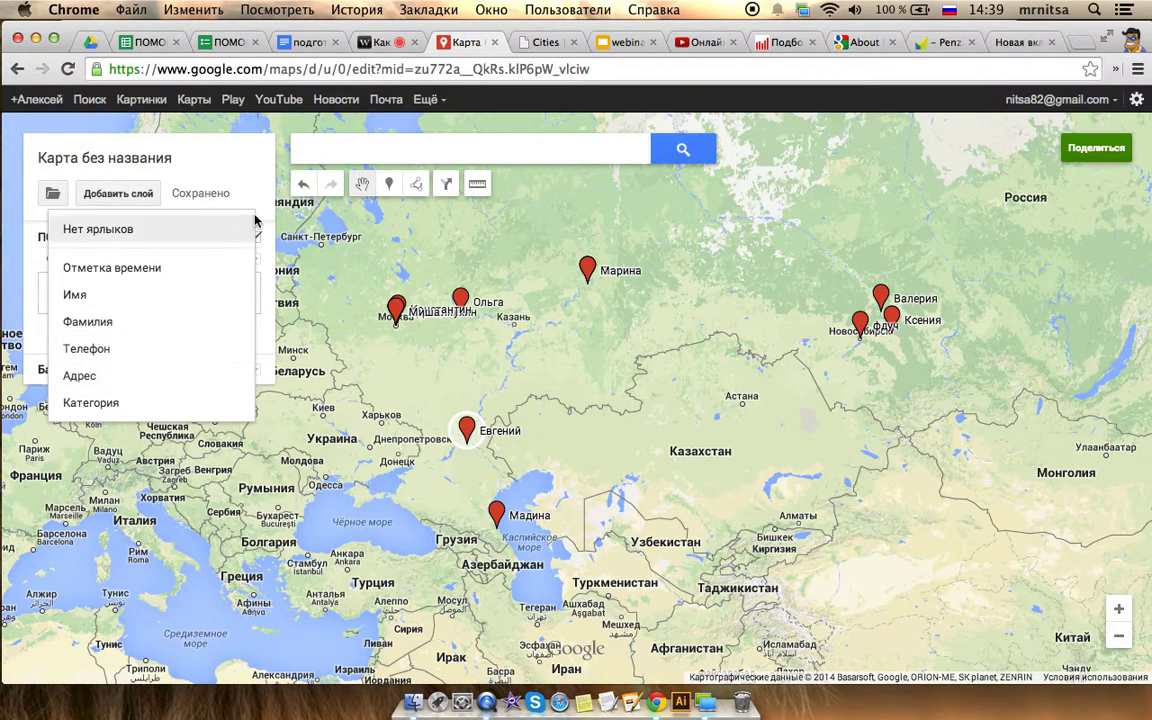
left_click(248, 176)
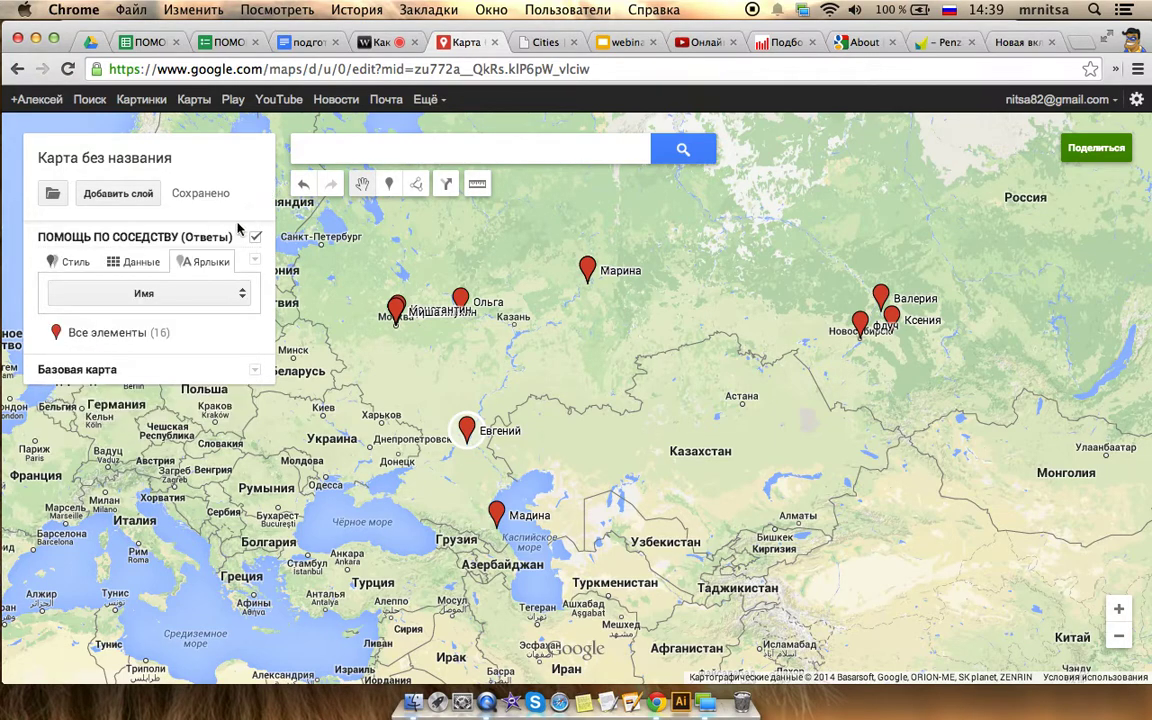
left_click(128, 261)
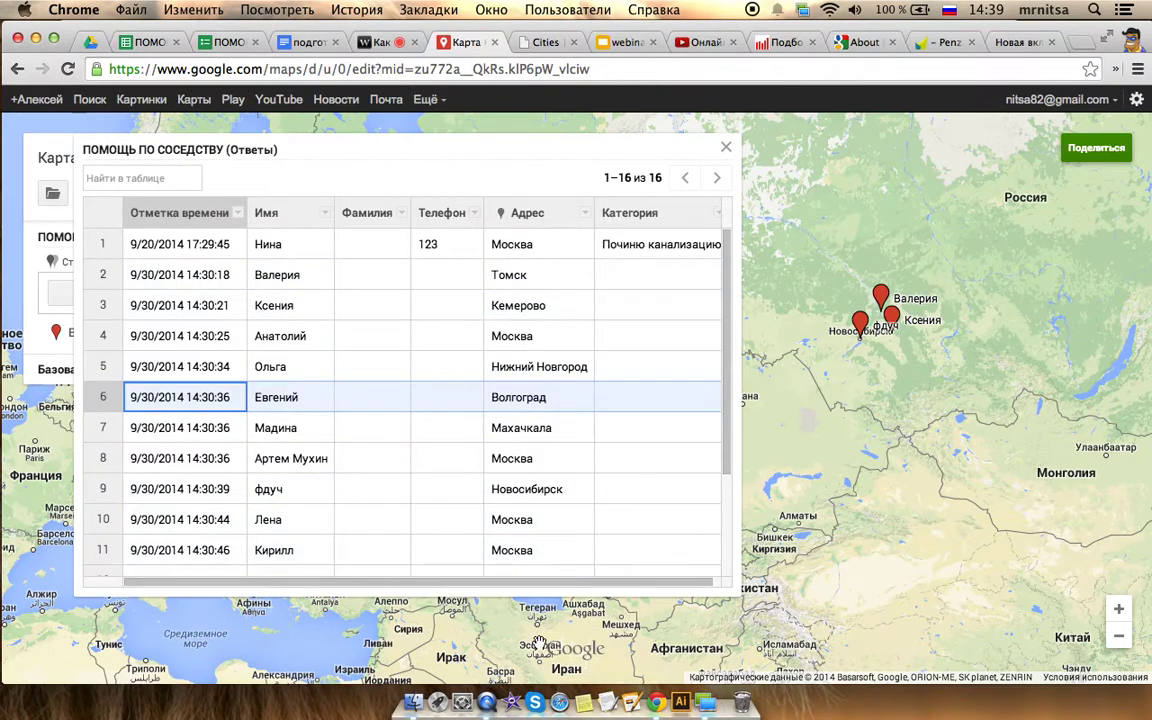
left_click(726, 148)
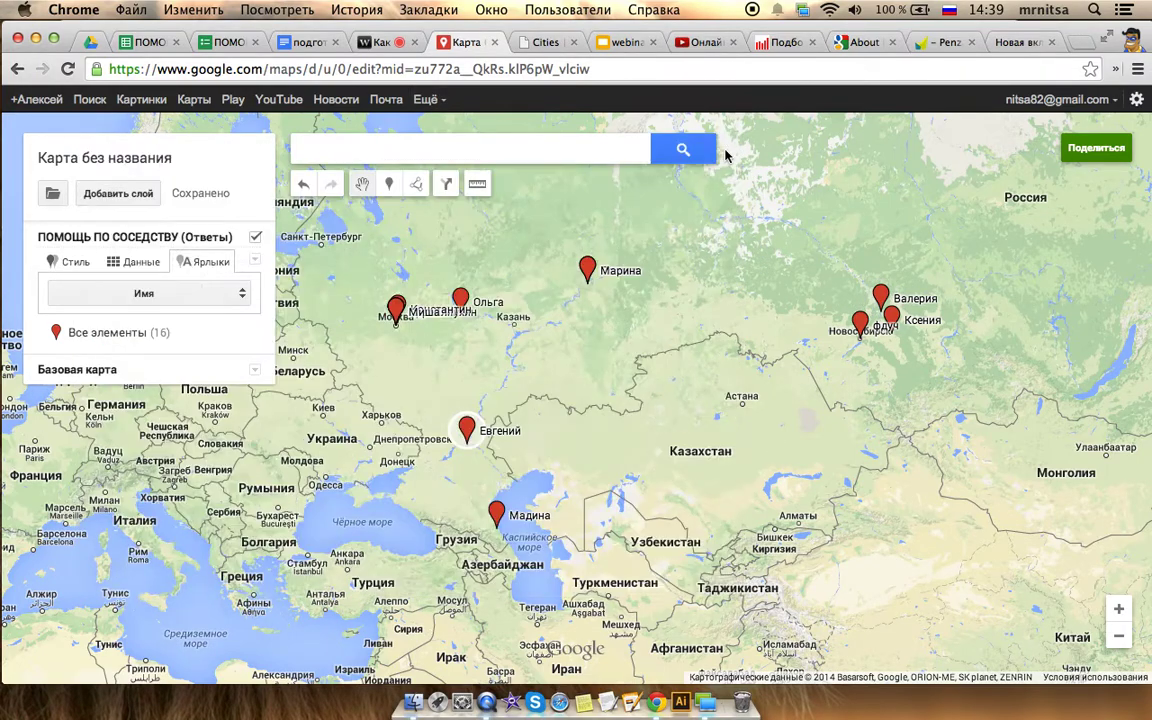
Try lettered range colours, then colour each marker by the Имя column
left_click(68, 261)
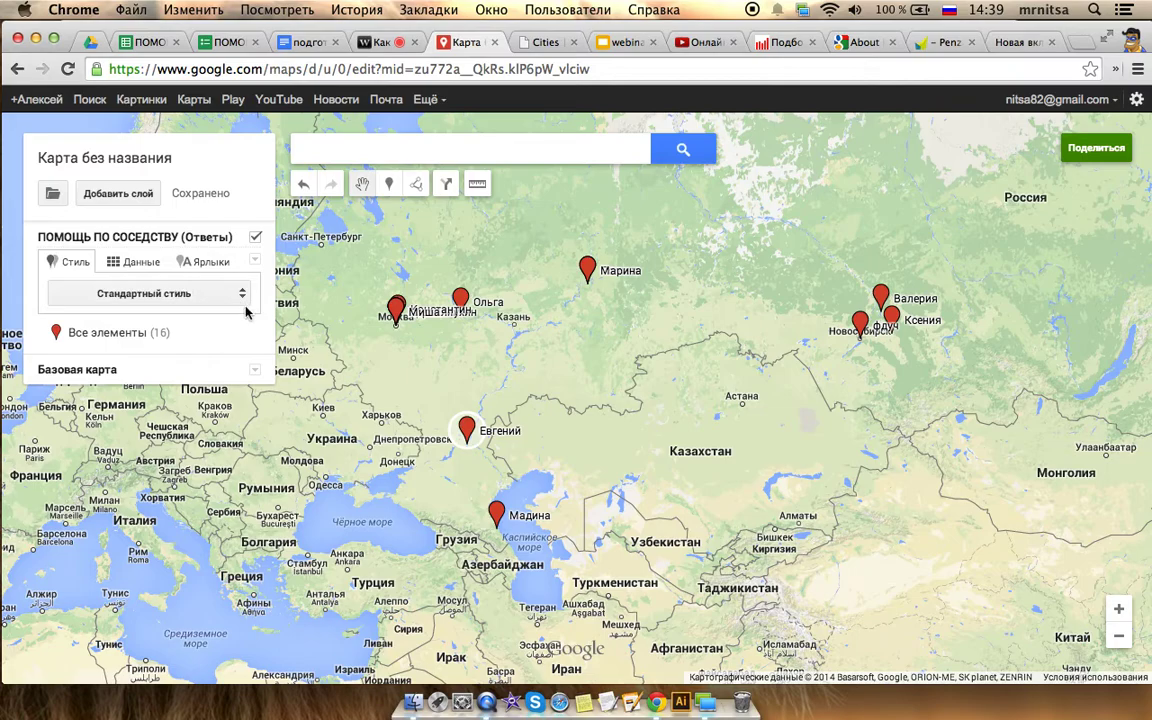
left_click(245, 305)
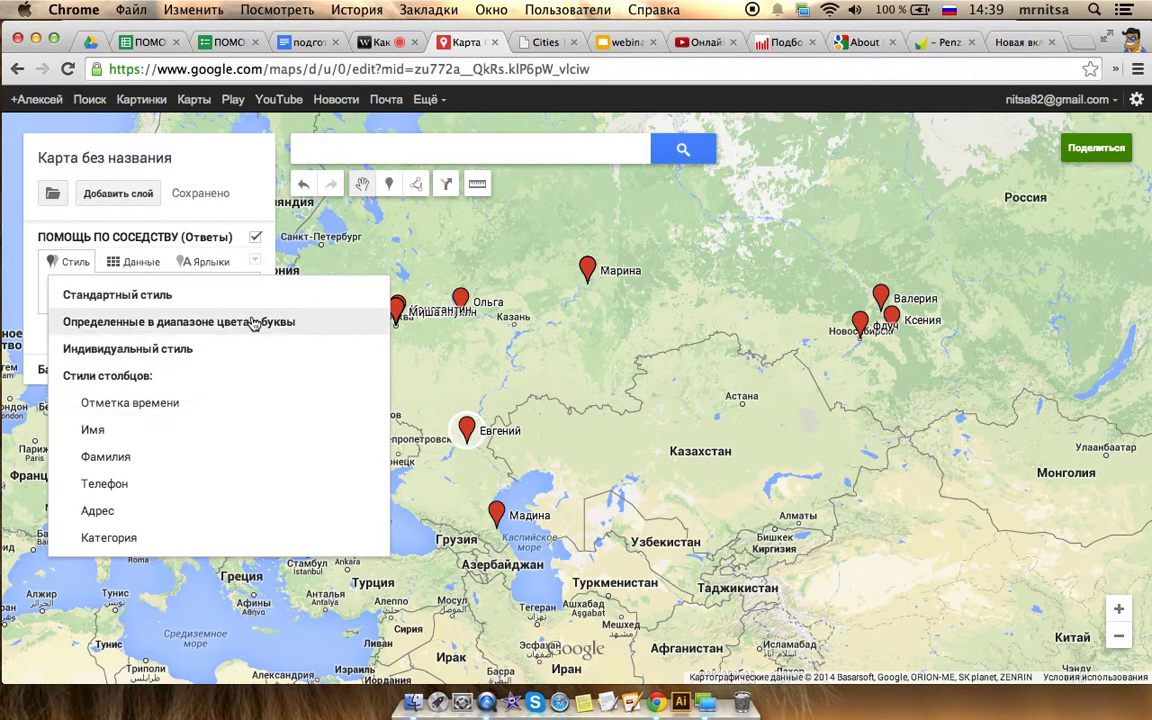
left_click(255, 323)
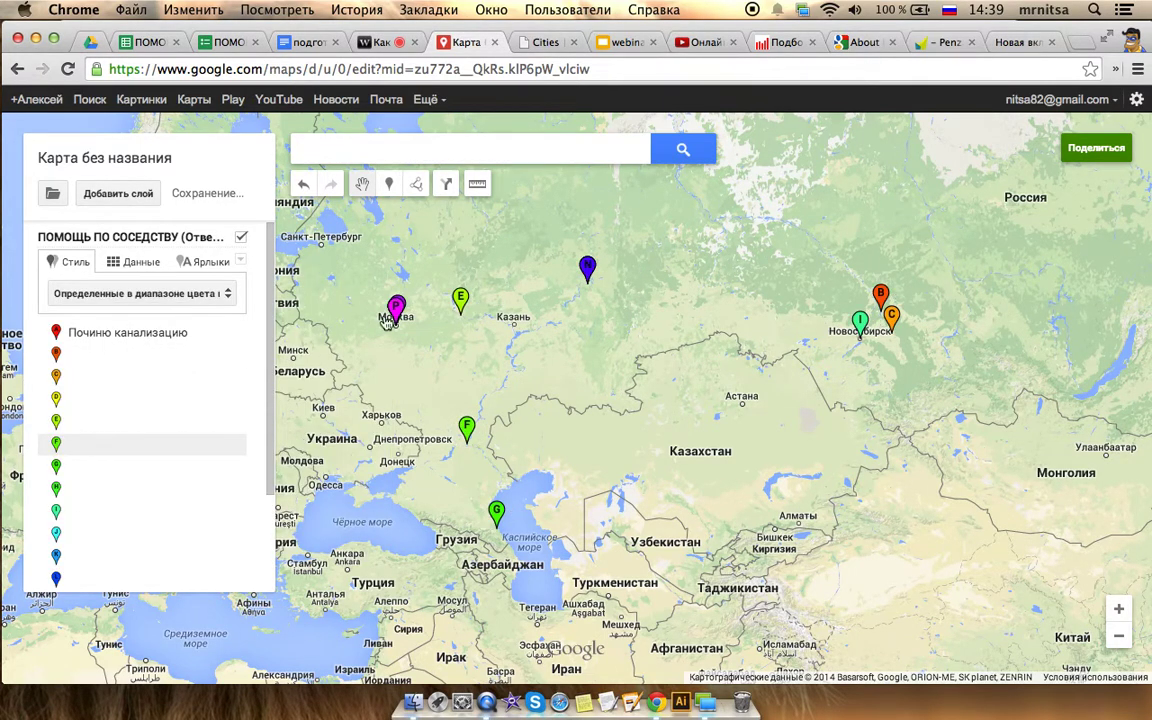
left_click(213, 294)
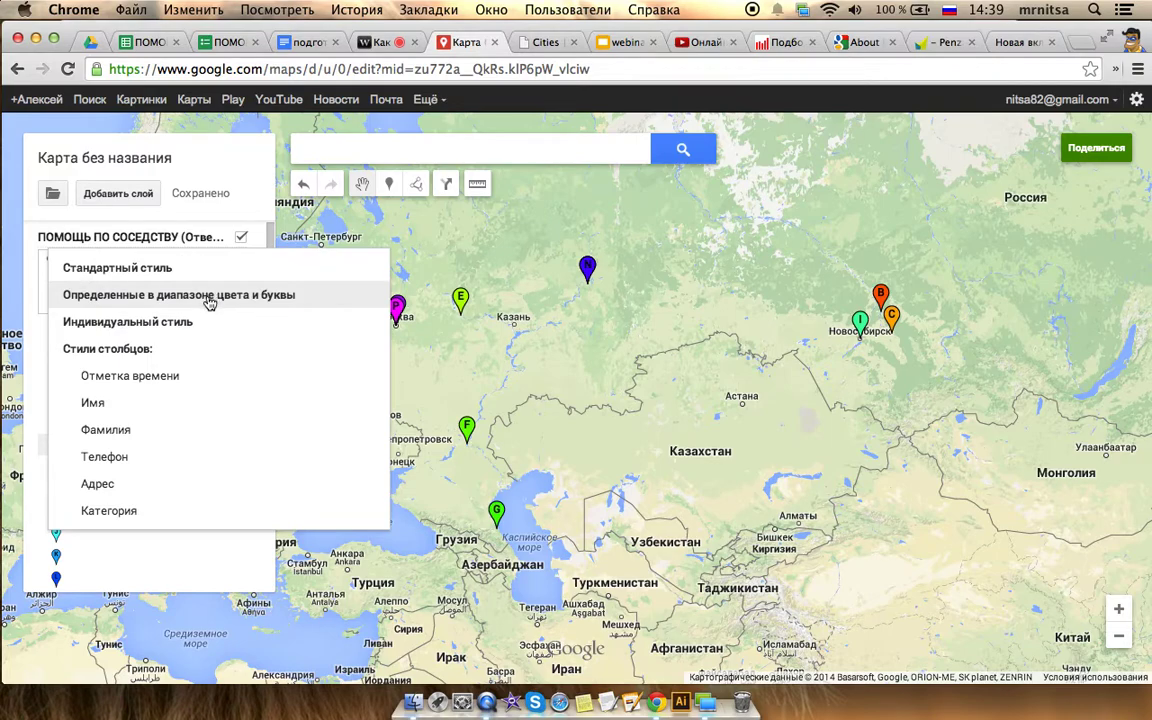
left_click(198, 400)
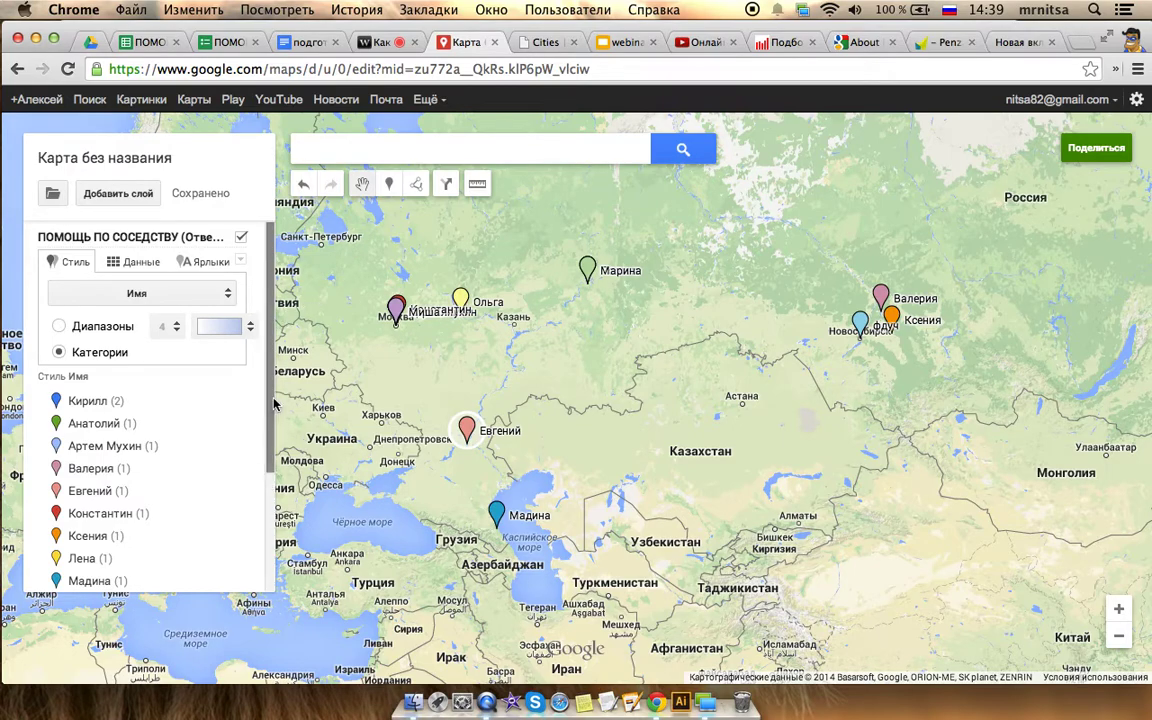
scroll(268, 360, "down", 2)
scroll(275, 370, "up", 2)
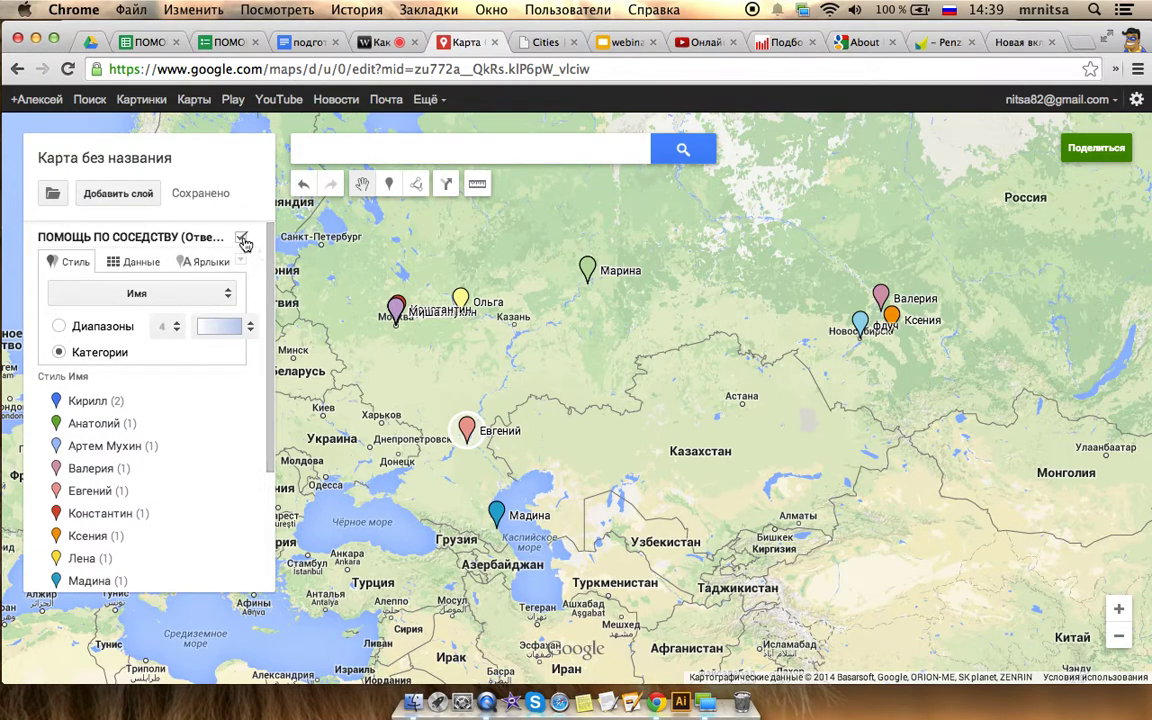
Return the markers to the standard red style after retrying lettered colours
left_click(137, 291)
left_click(182, 192)
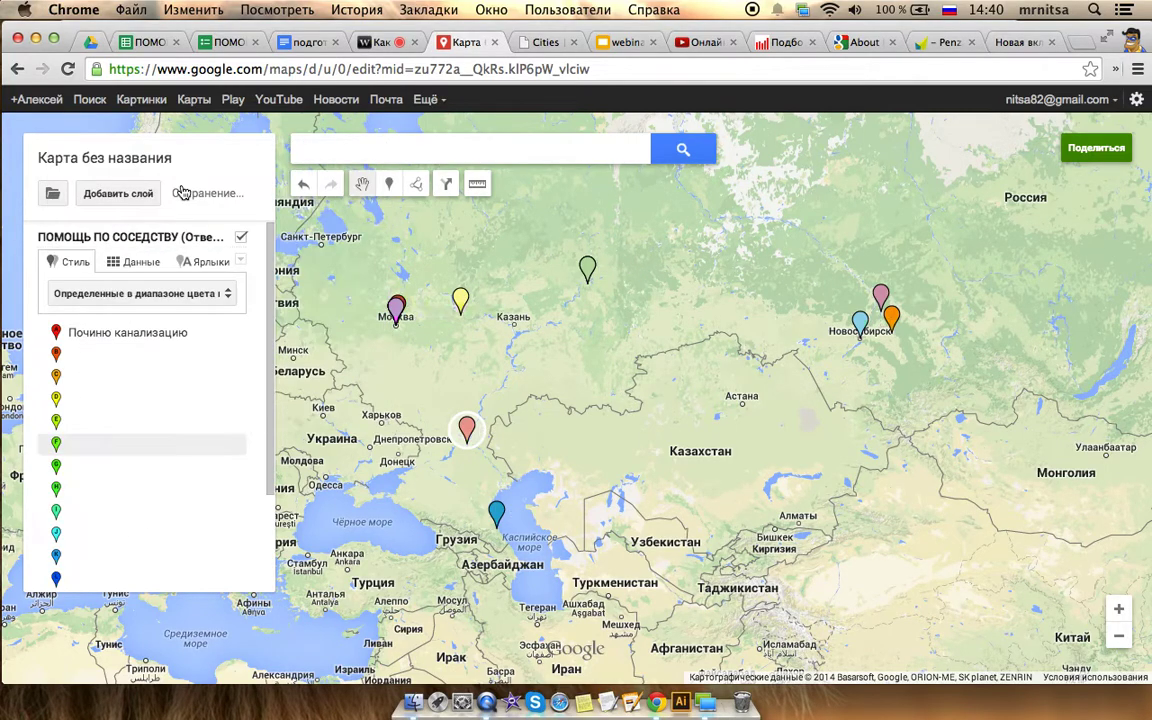
left_click(141, 293)
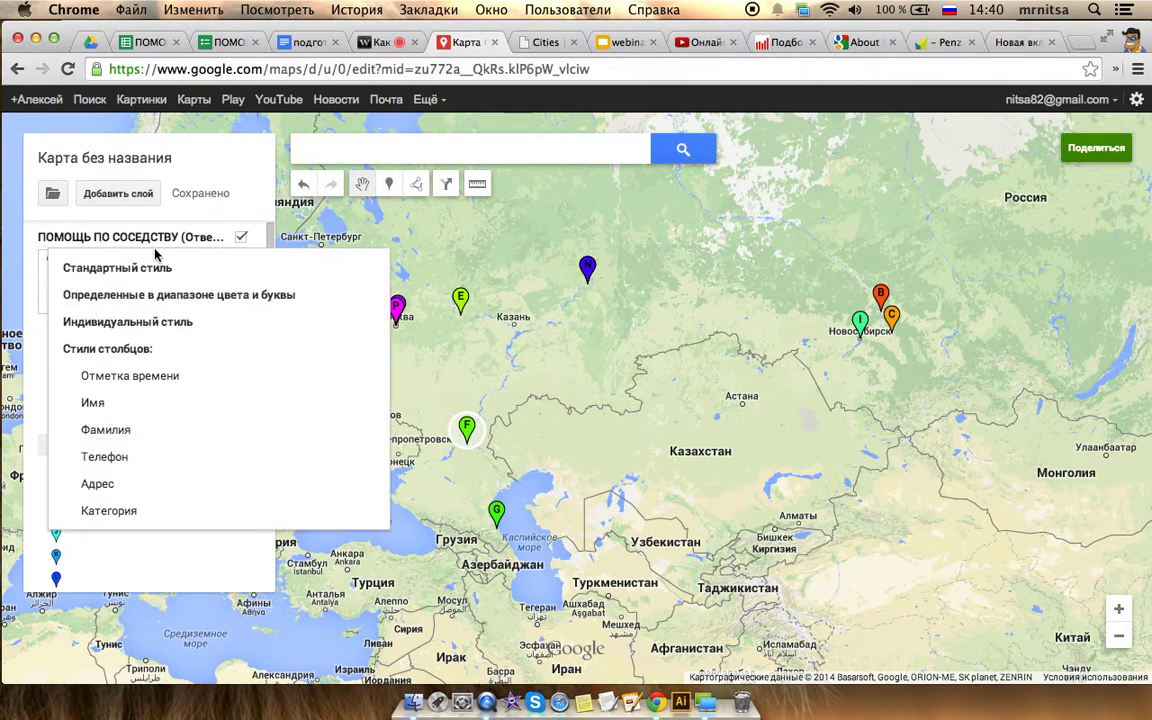
left_click(158, 267)
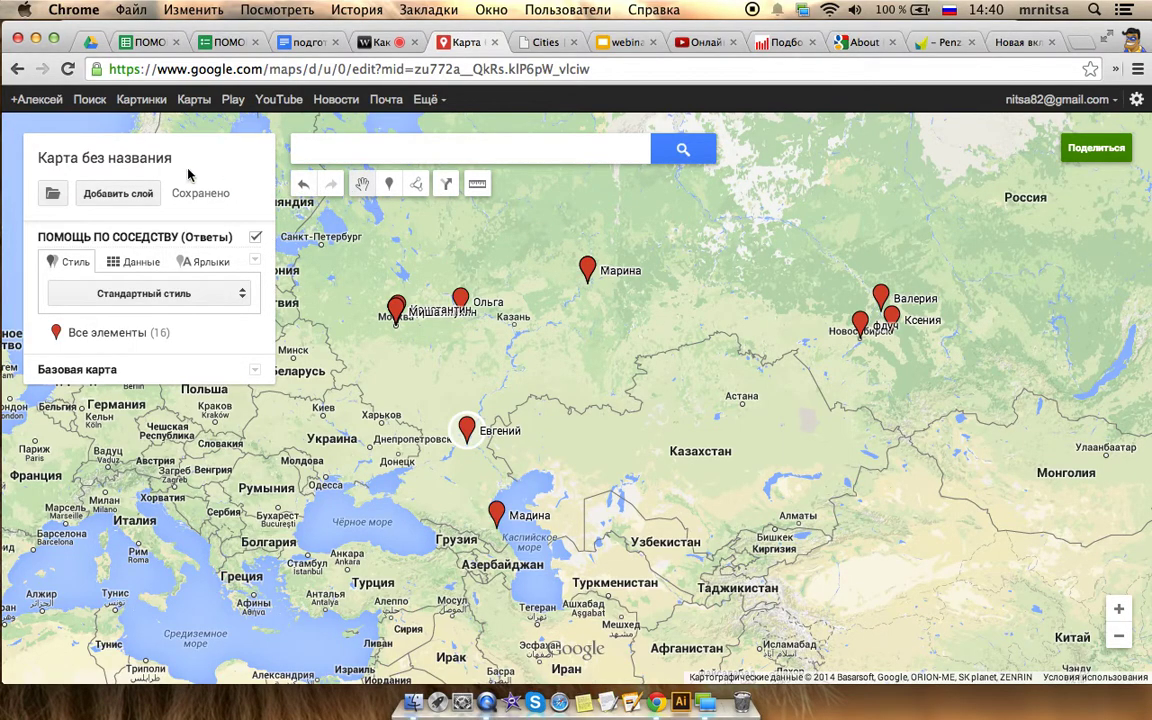
left_click(383, 42)
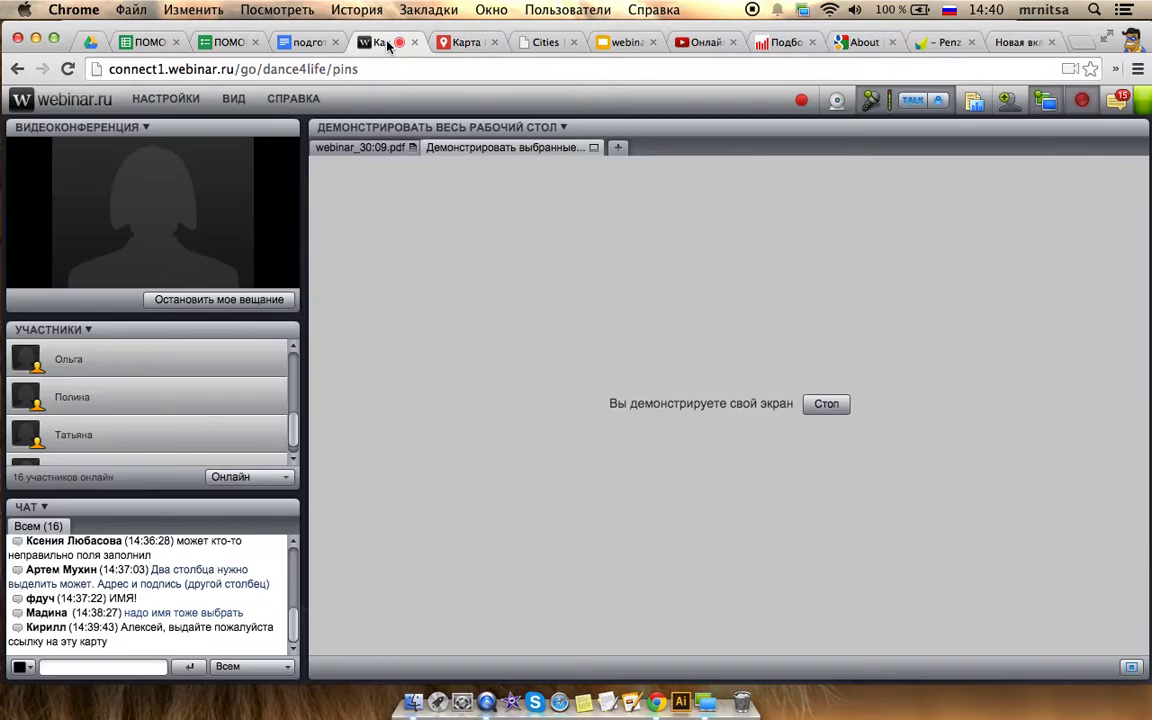
left_click(475, 45)
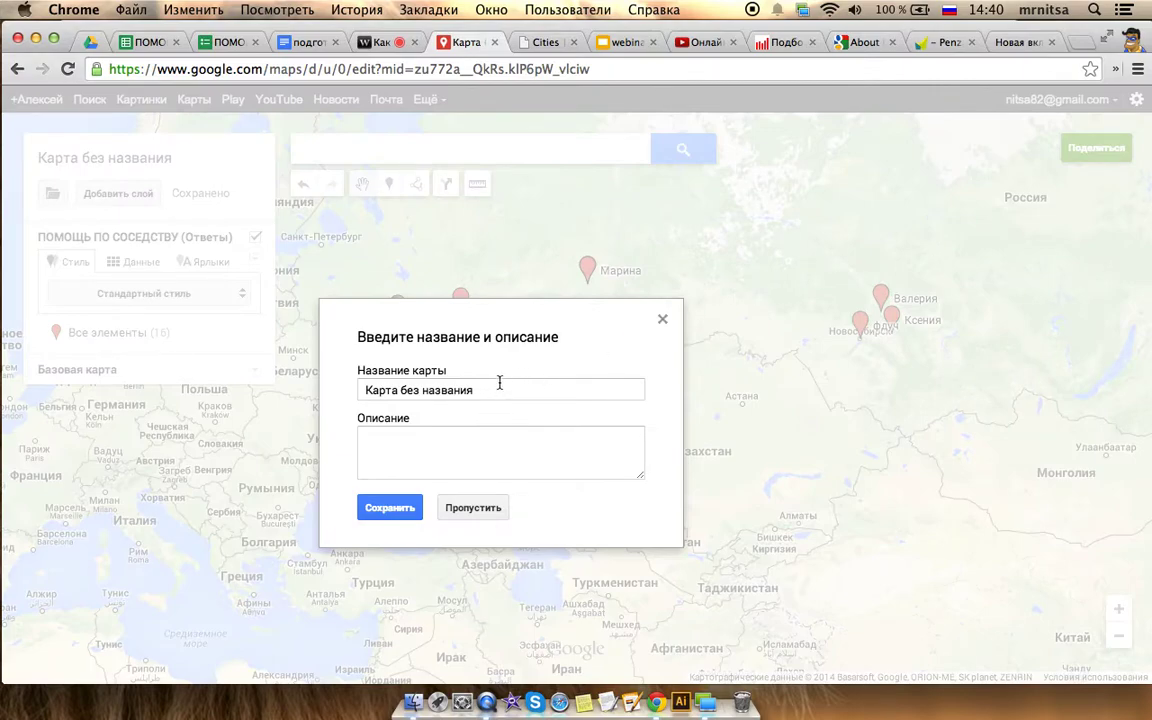
Rename the map to 'Участники вебинара' and save the title
left_click_drag(499, 383, 348, 392)
type("Участники вебинара")
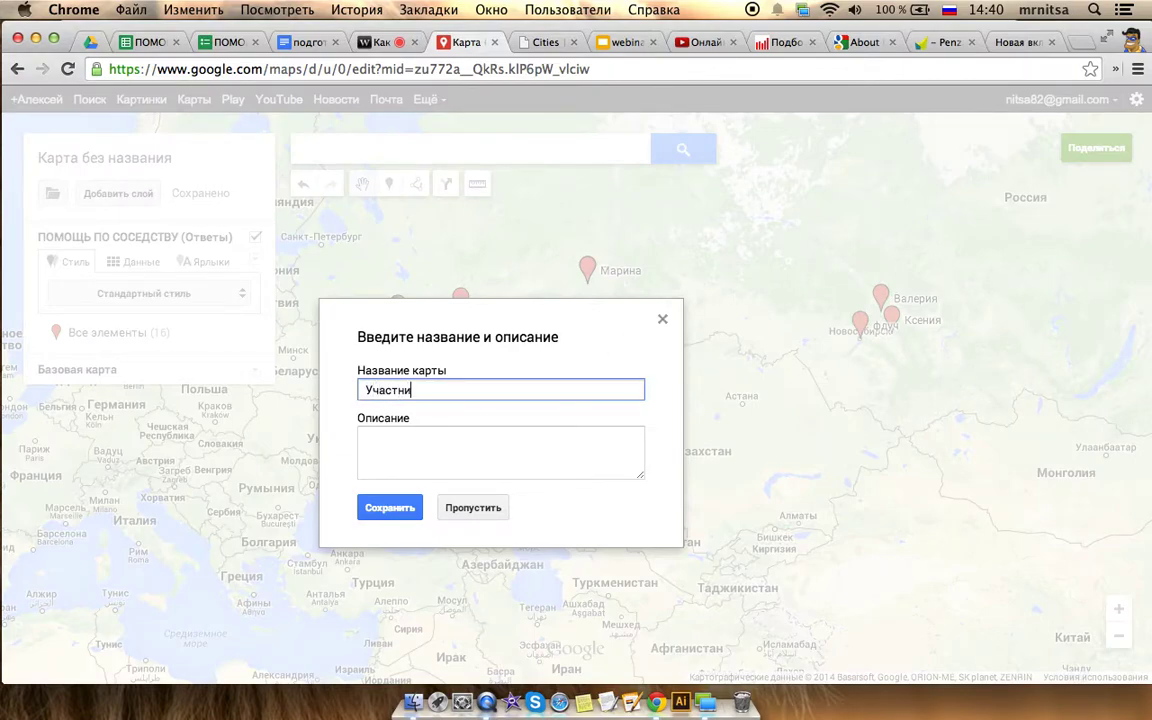
left_click(389, 507)
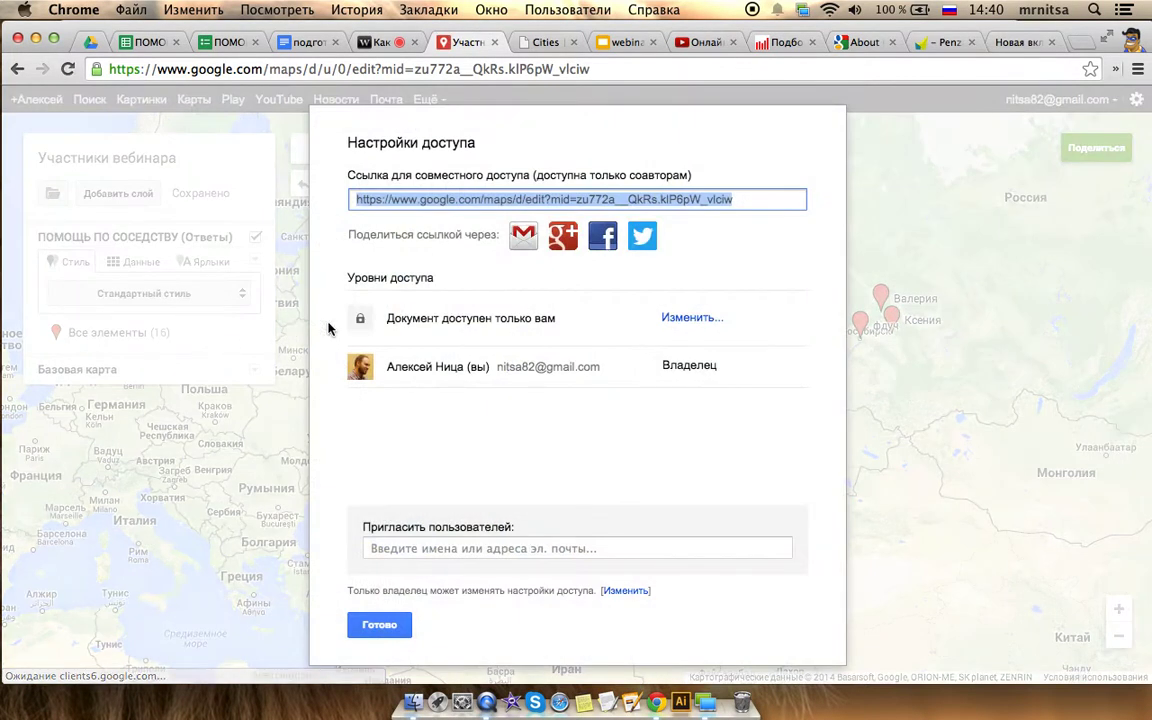
Set the map's access to Общедоступный so anyone on the internet can view it
left_click(692, 317)
left_click(434, 327)
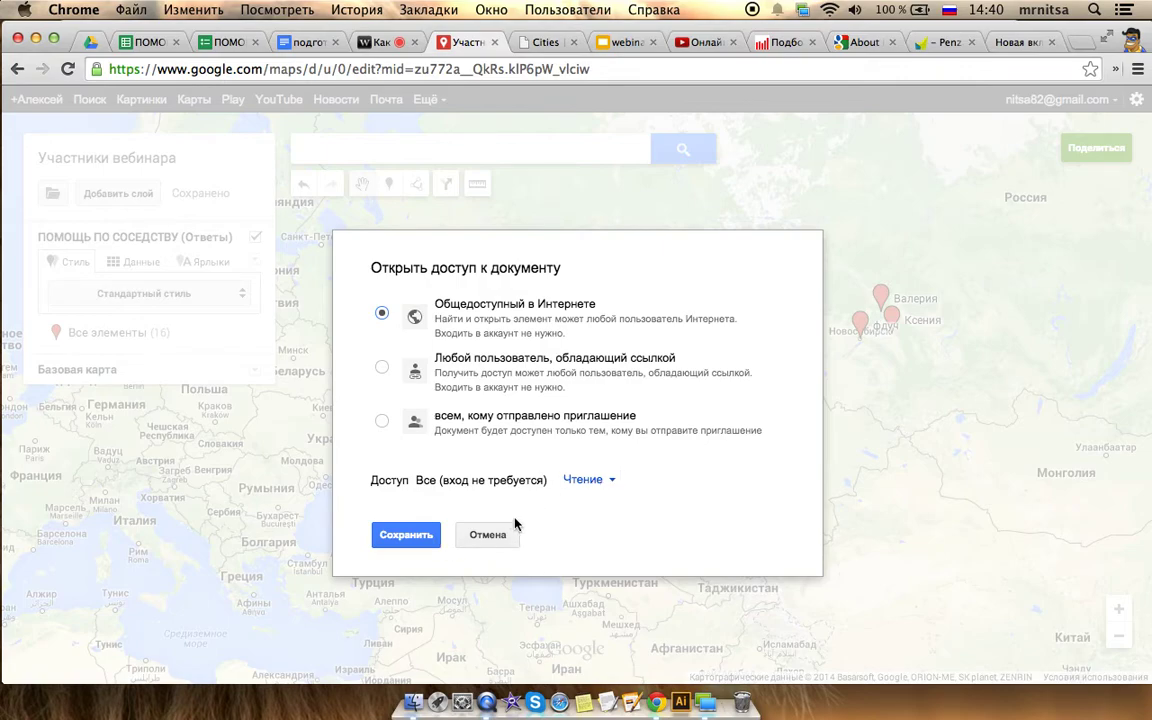
left_click(419, 533)
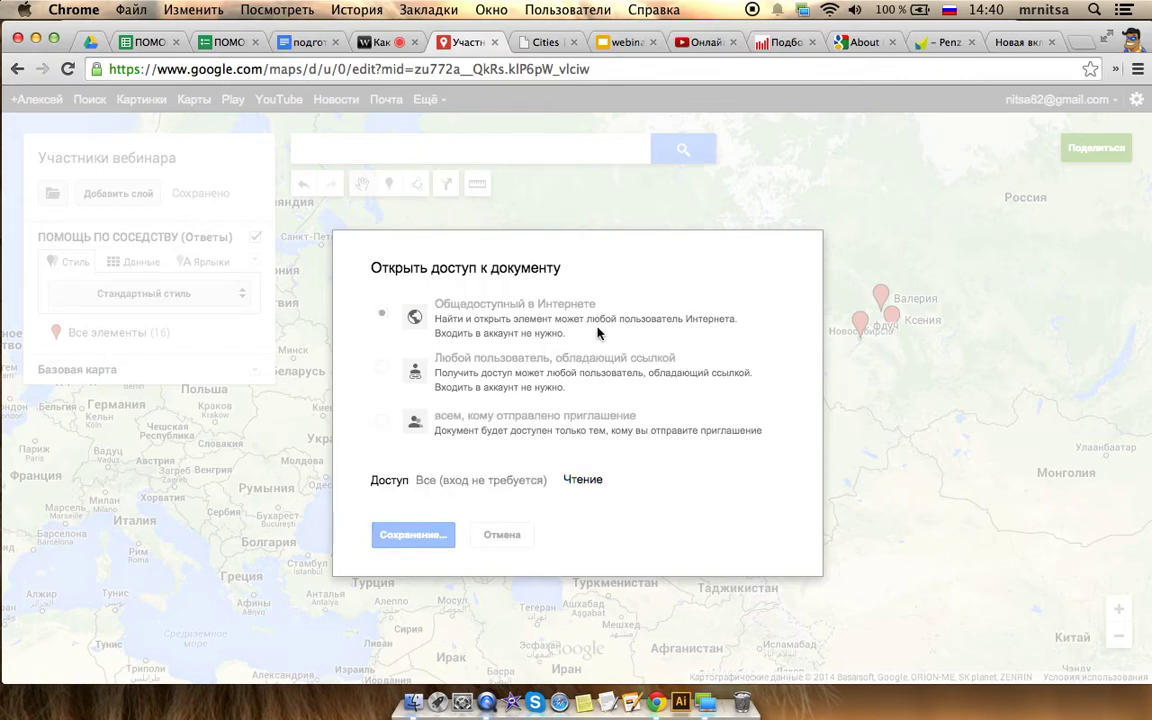
Copy the map's sharing link and post it in the webinar chat
left_click_drag(742, 205, 344, 217)
key("super+c")
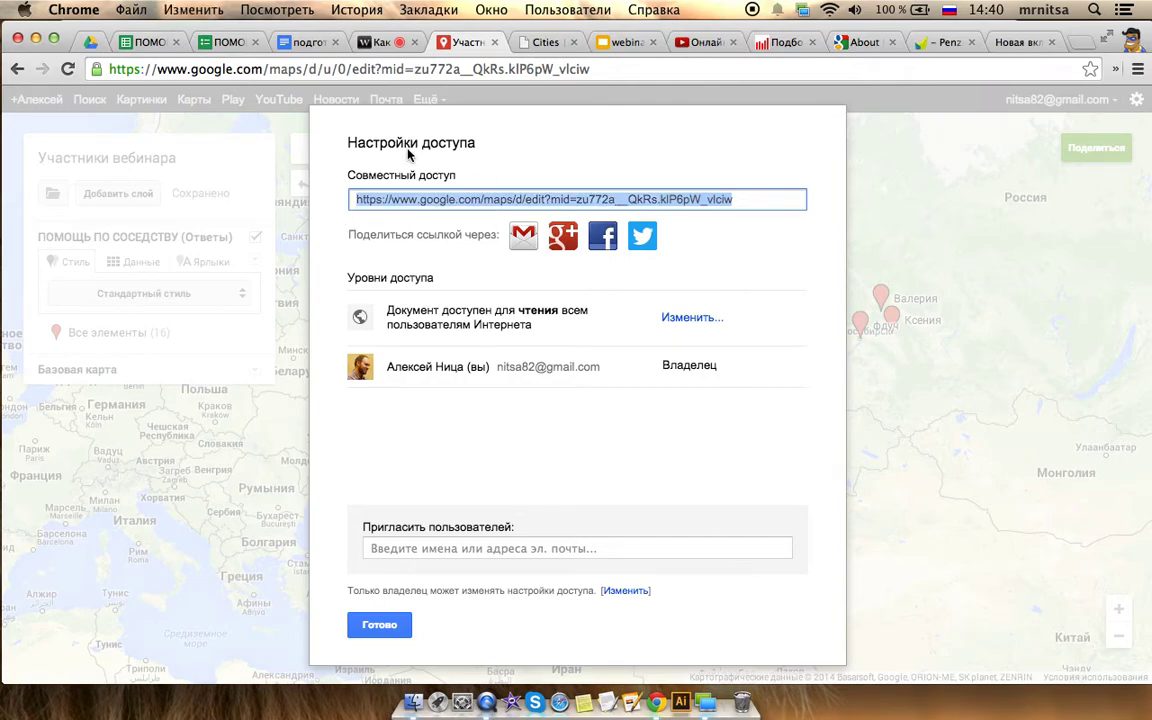
left_click(366, 622)
key("super+alt+Left")
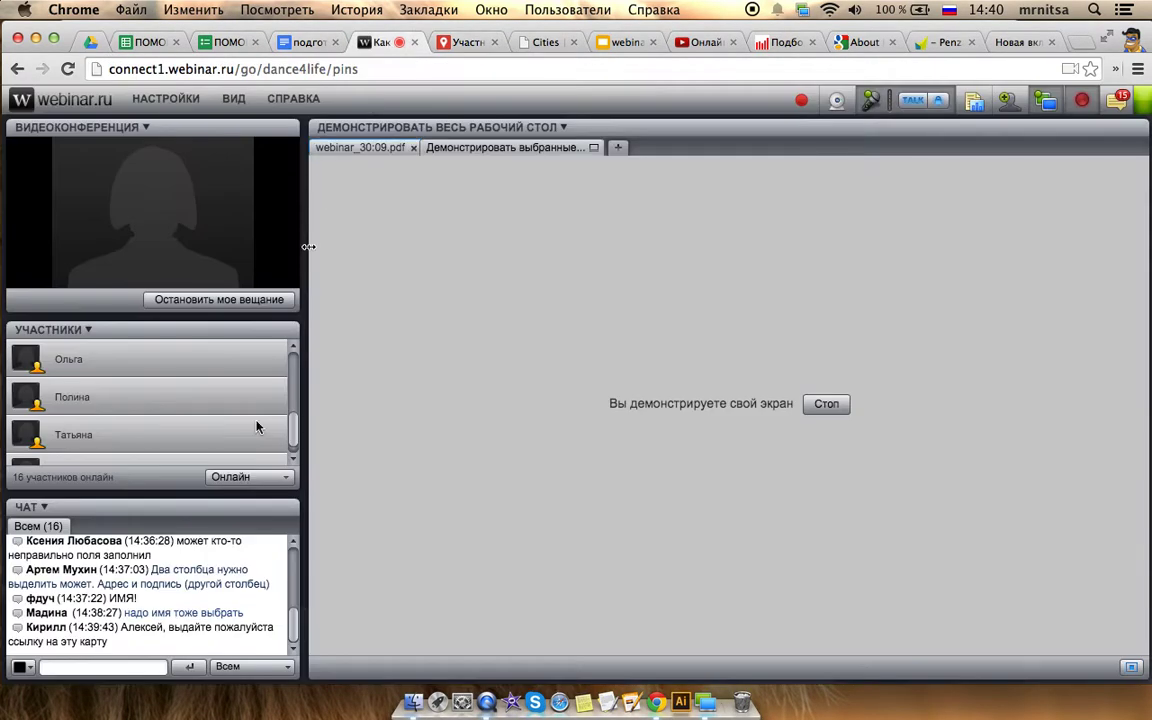
left_click(152, 662)
key("super+v")
key("Return")
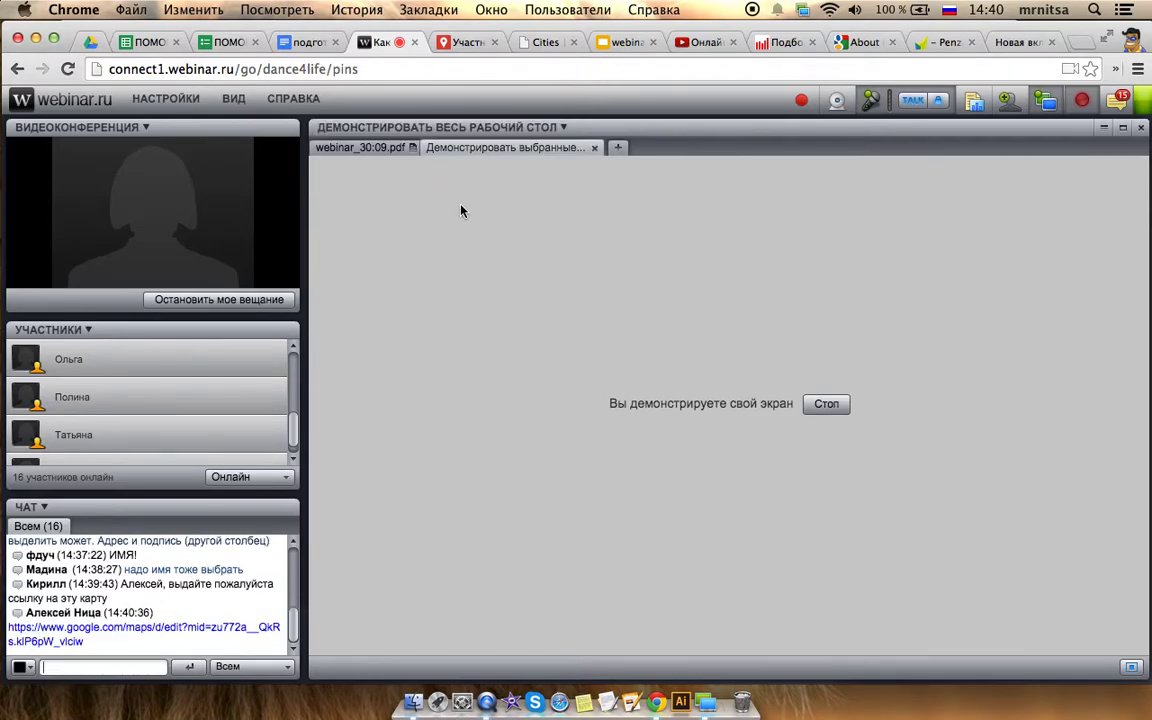
left_click(303, 42)
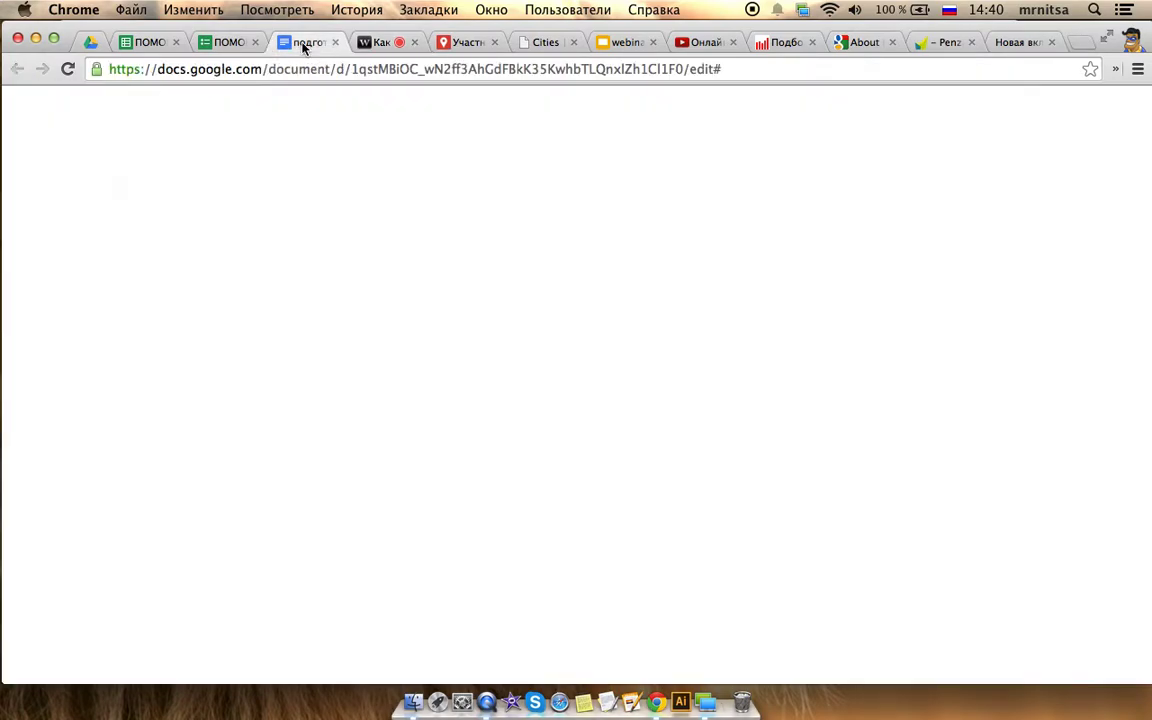
Scroll through the links in the Google Docs prep notes, then go back to the map
scroll(639, 495, "down", 1)
scroll(639, 495, "down", 5)
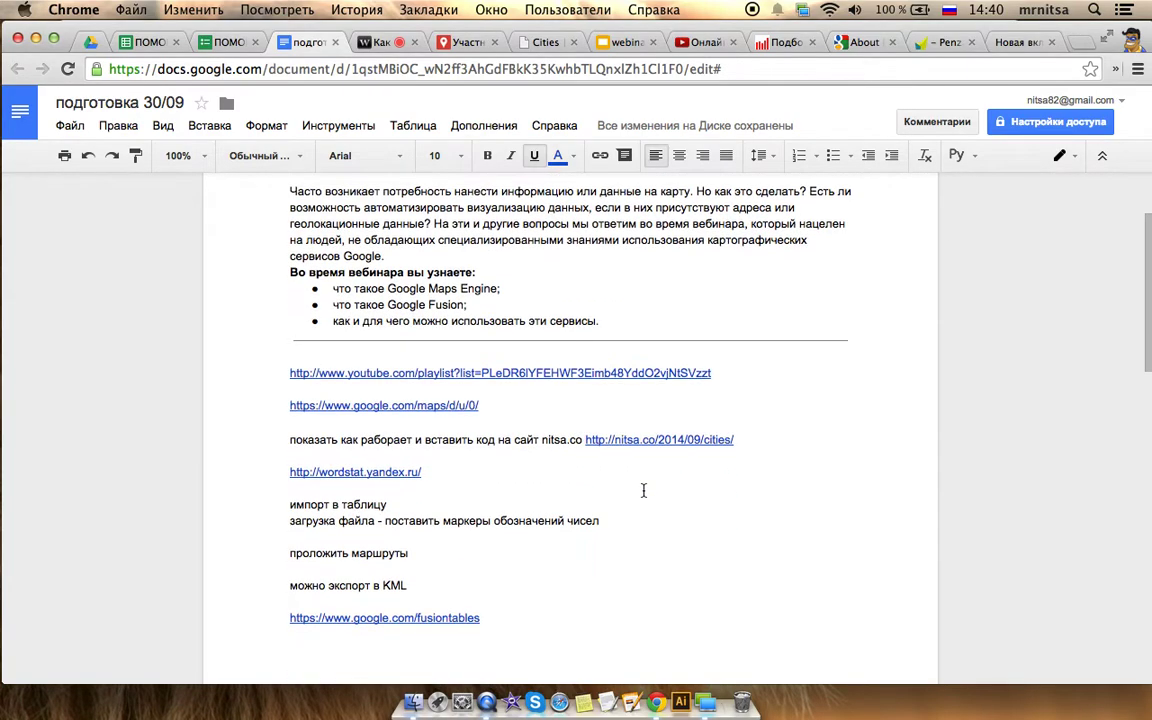
scroll(646, 493, "down", 1)
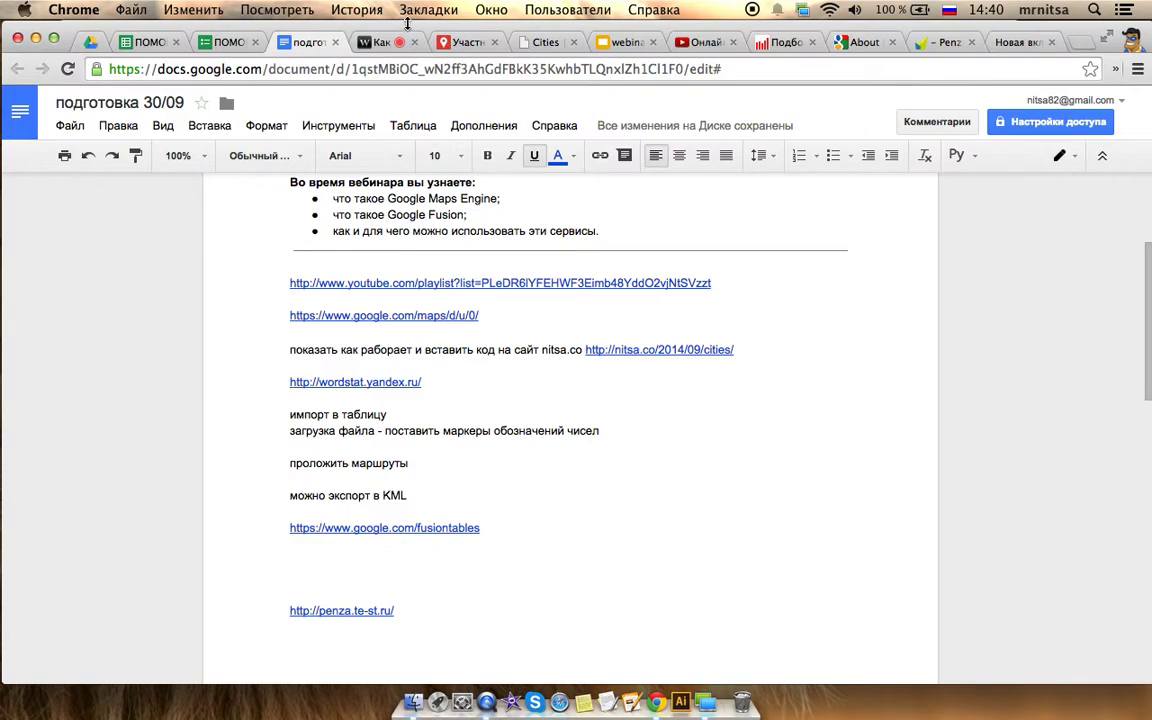
left_click(368, 42)
left_click(456, 44)
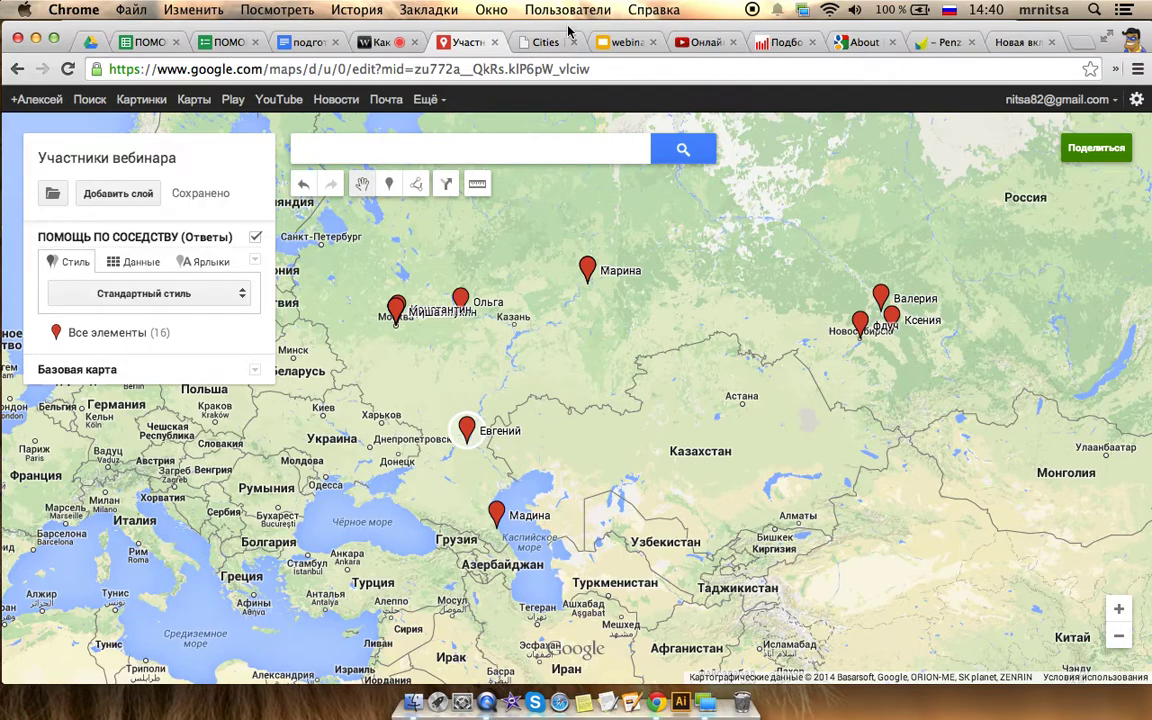
Switch to the Yandex Wordstat Подбор слов tab
left_click(782, 42)
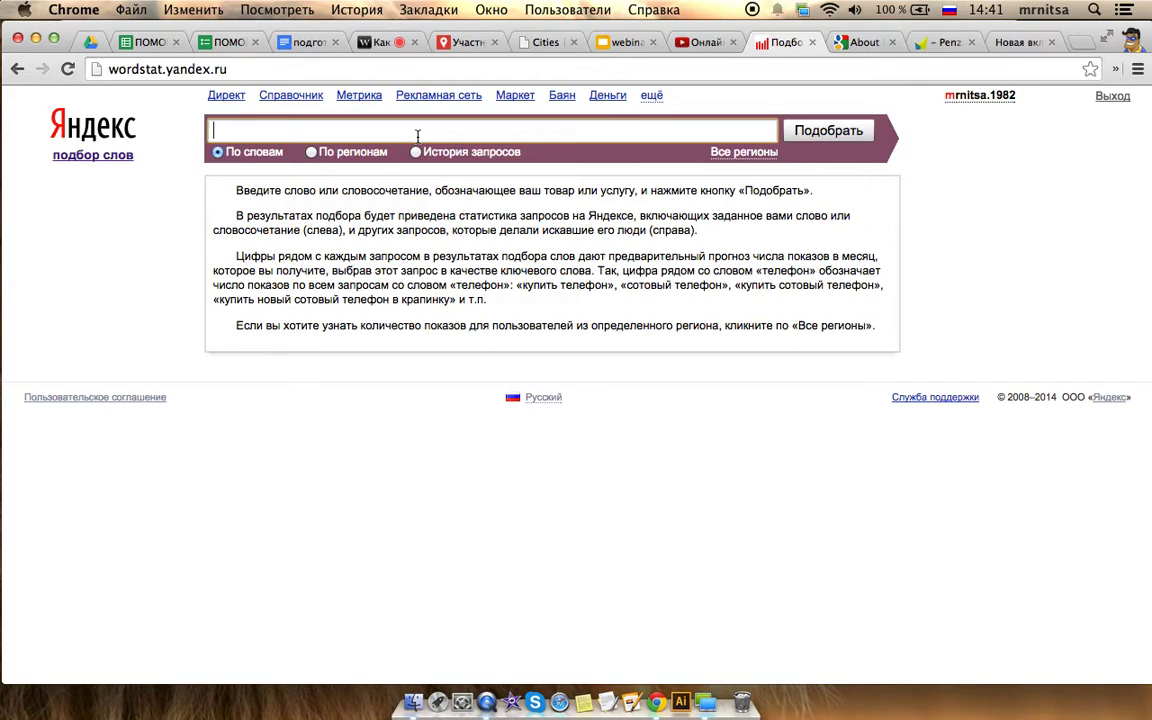
Switch to the webinar.ru tab to read the new chat suggestions
left_click(368, 38)
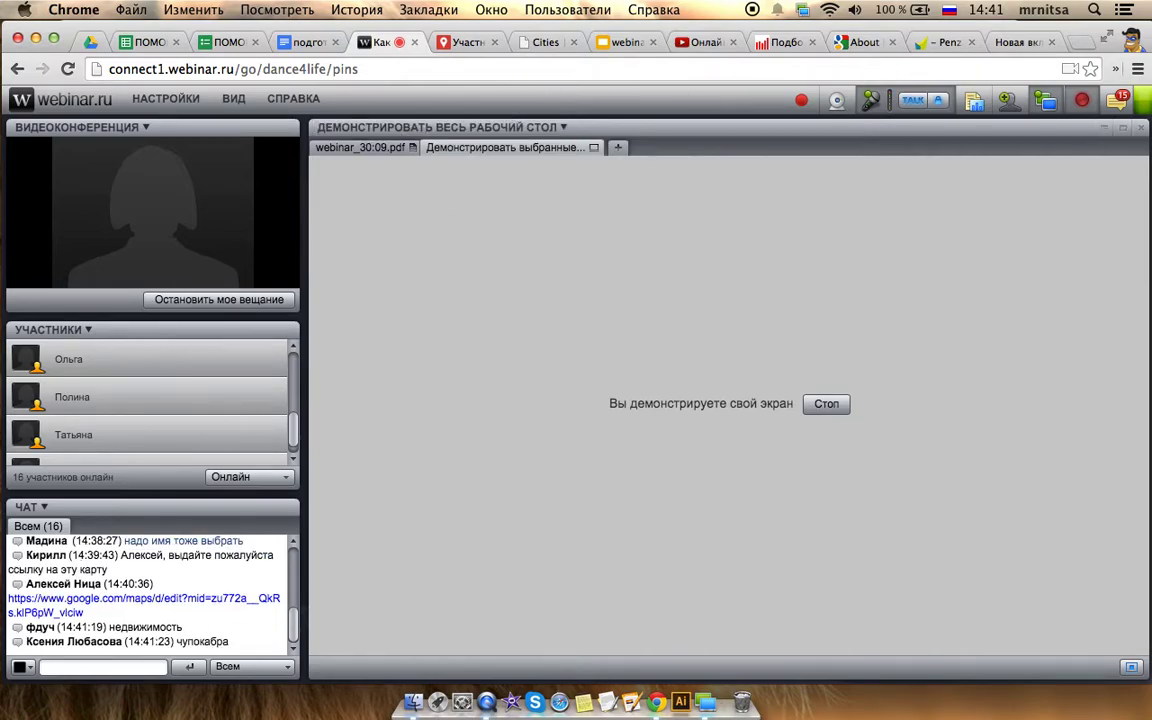
Copy the word чупокабра from the chat and switch to Yandex Wordstat
left_click_drag(230, 642, 180, 642)
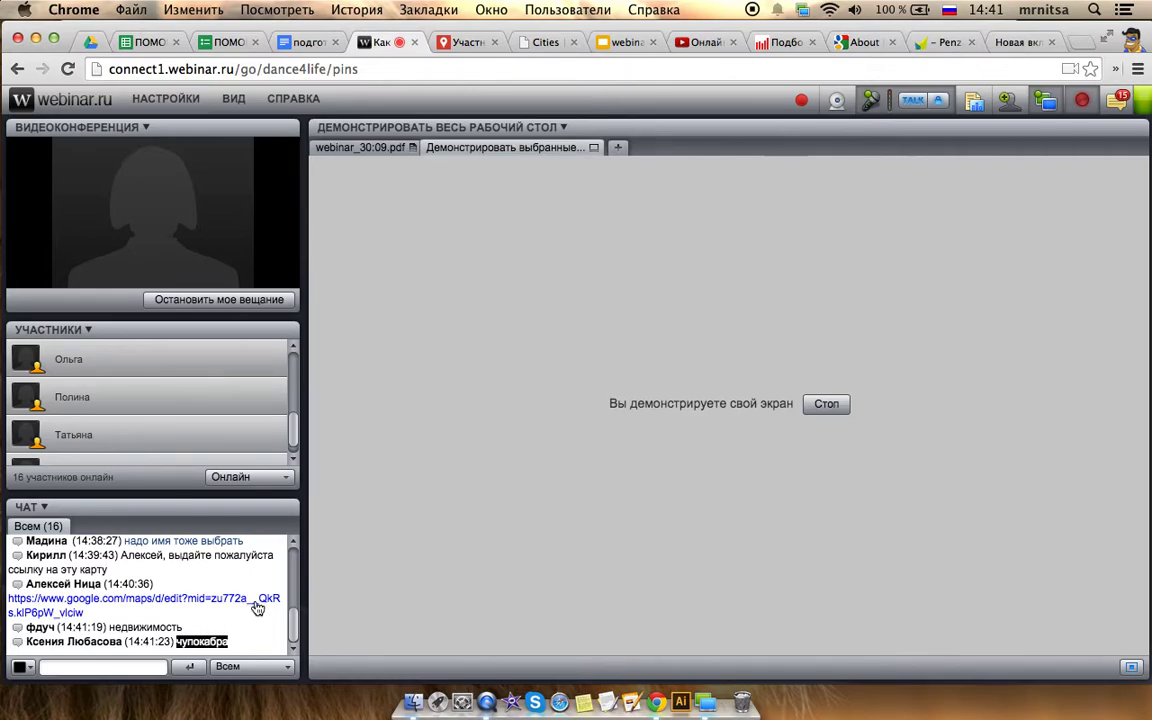
left_click(112, 666)
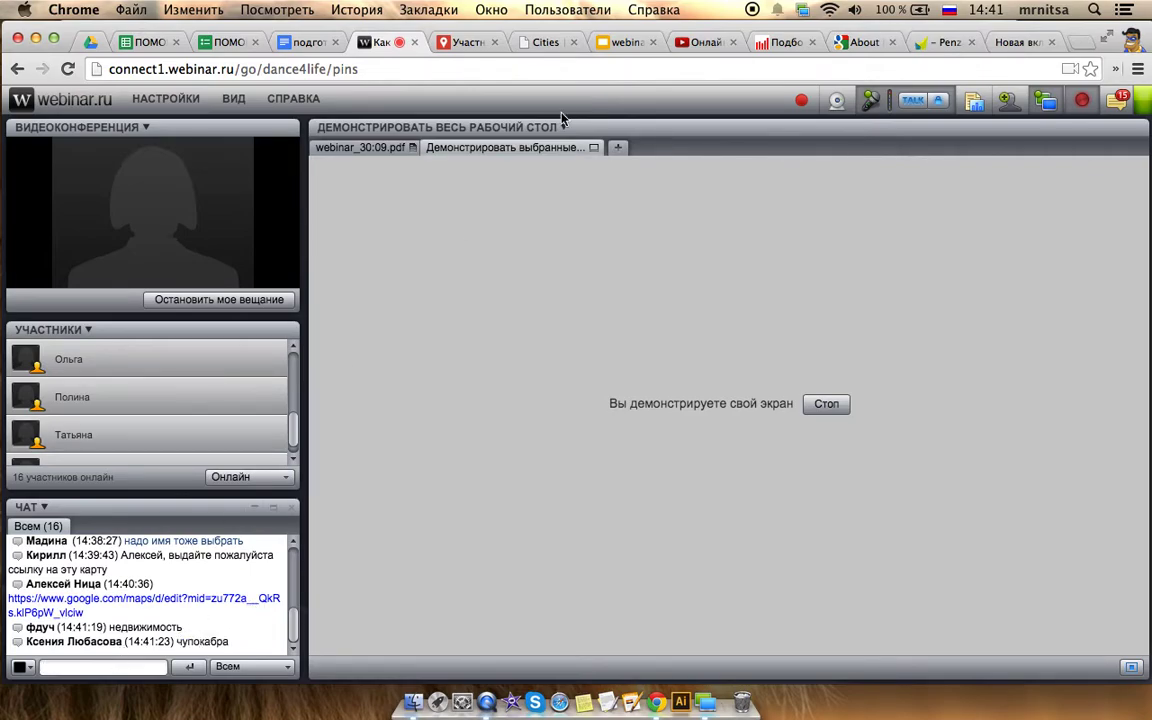
left_click(790, 42)
Search Wordstat for чупокабра and break its statistics down by region into cities
key("super+v")
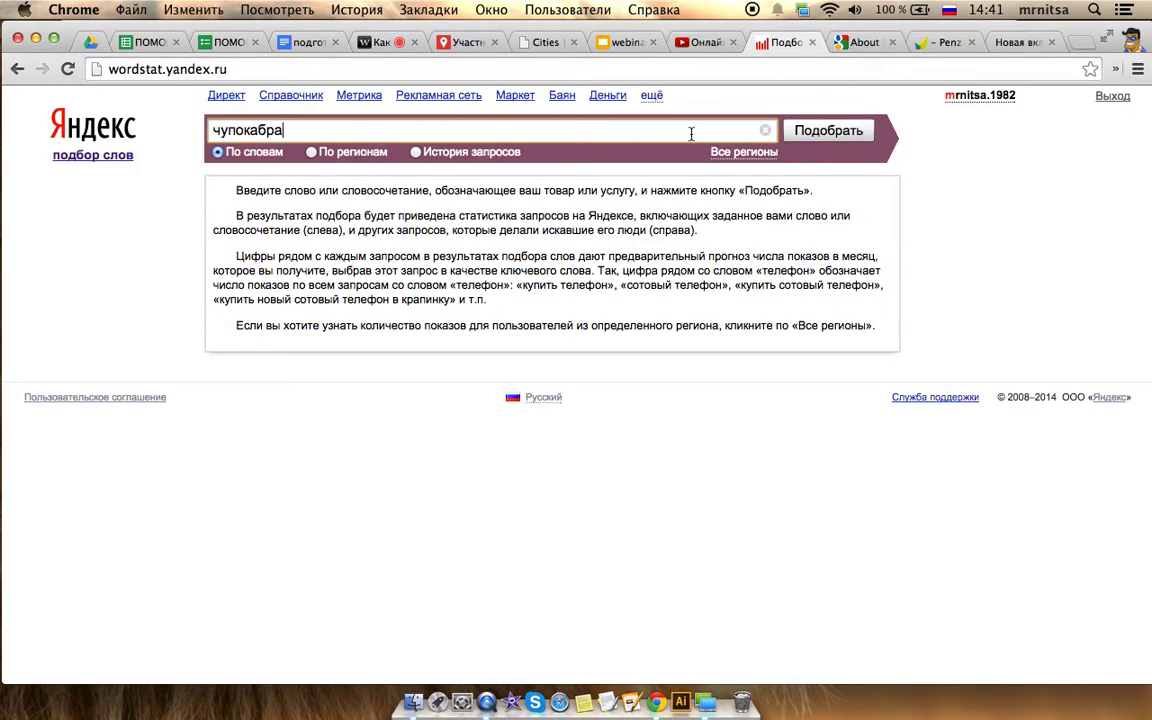
left_click(826, 130)
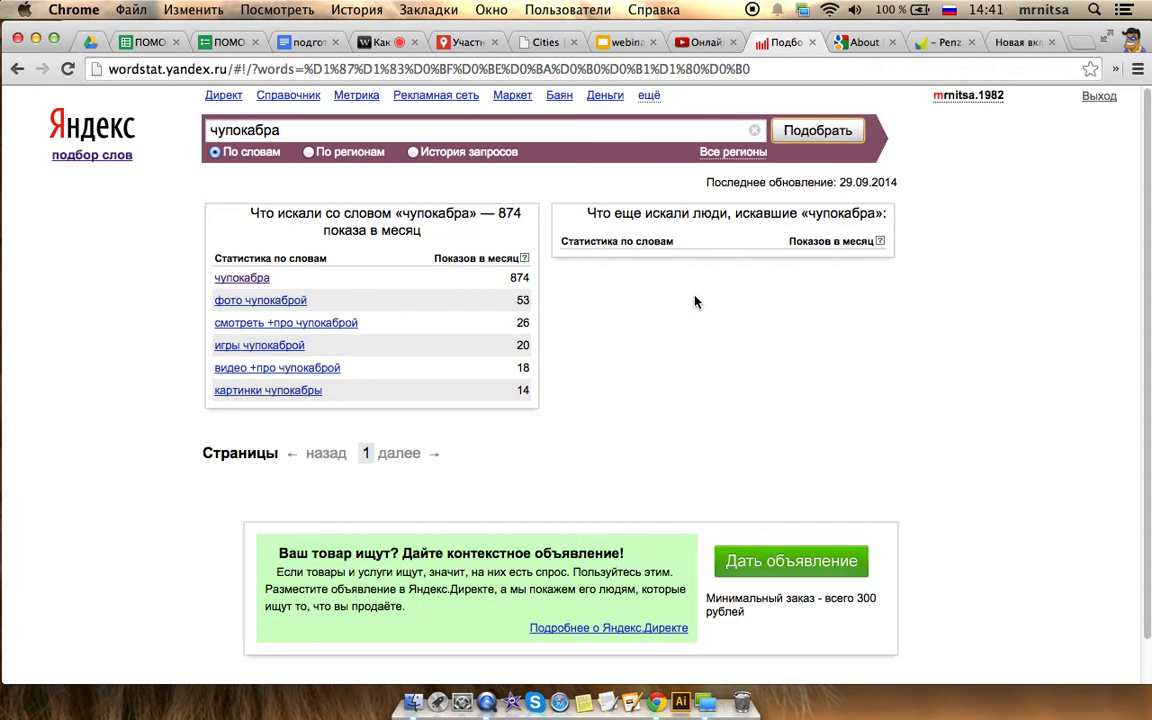
left_click(345, 151)
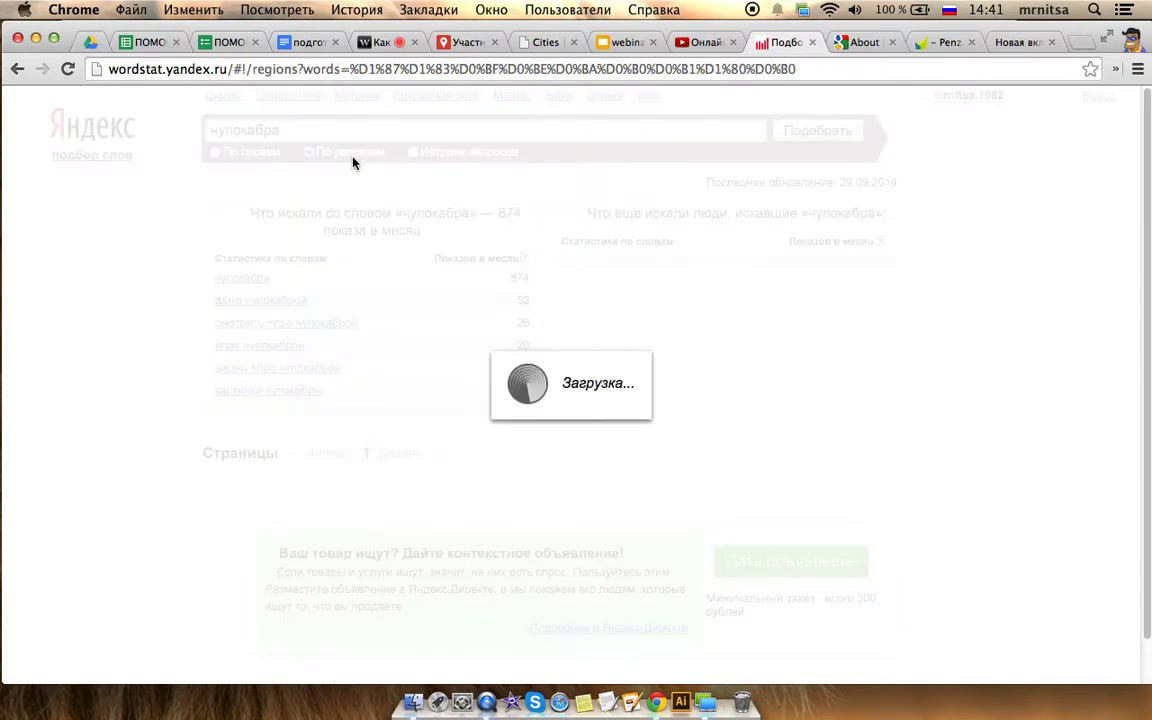
left_click(356, 232)
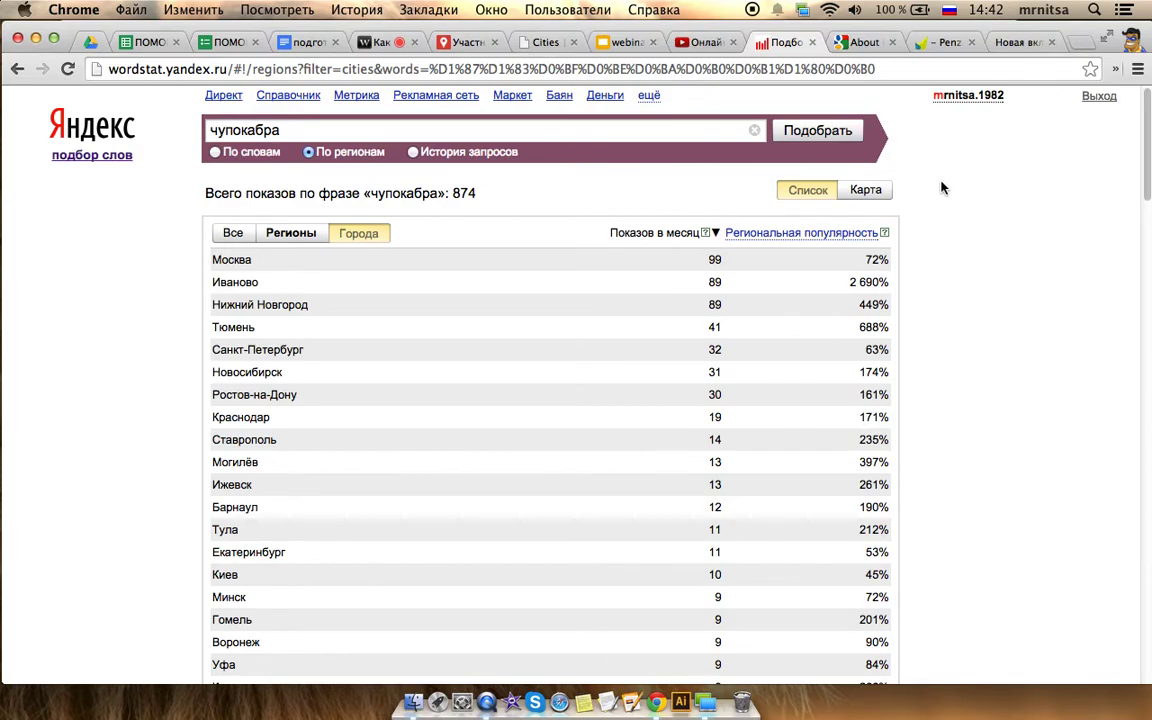
Compare the Карта and Список views, then select the city rows Москва through Екатеринбург
left_click(875, 198)
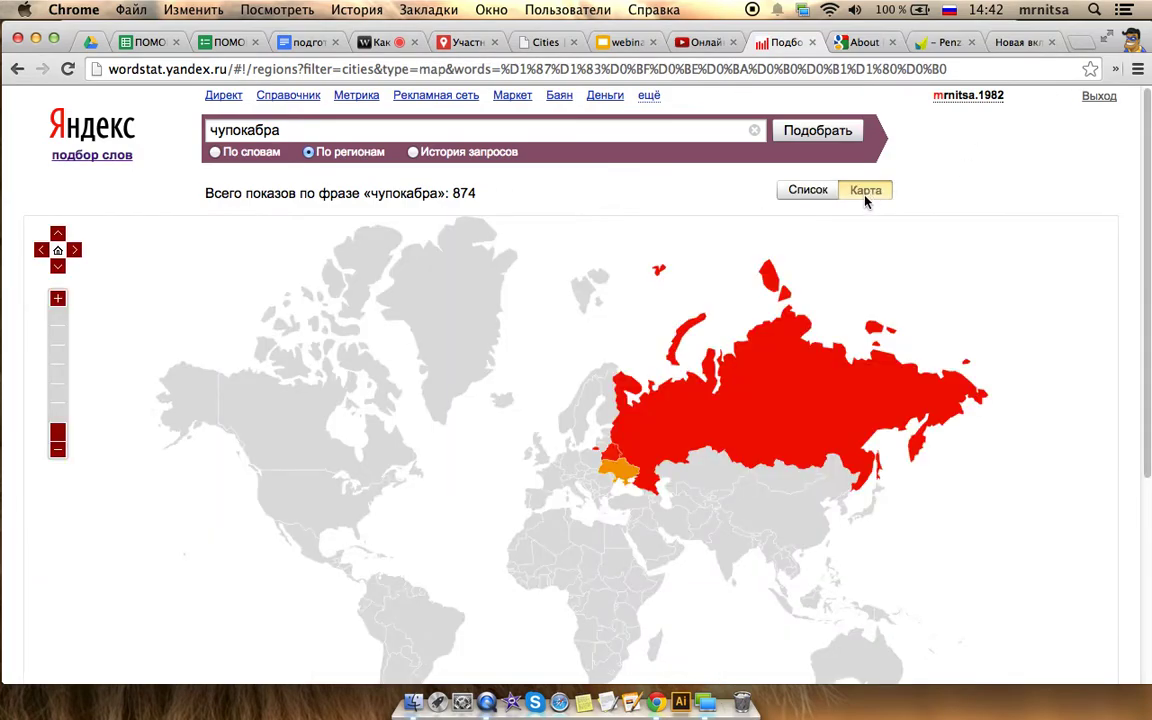
left_click(822, 197)
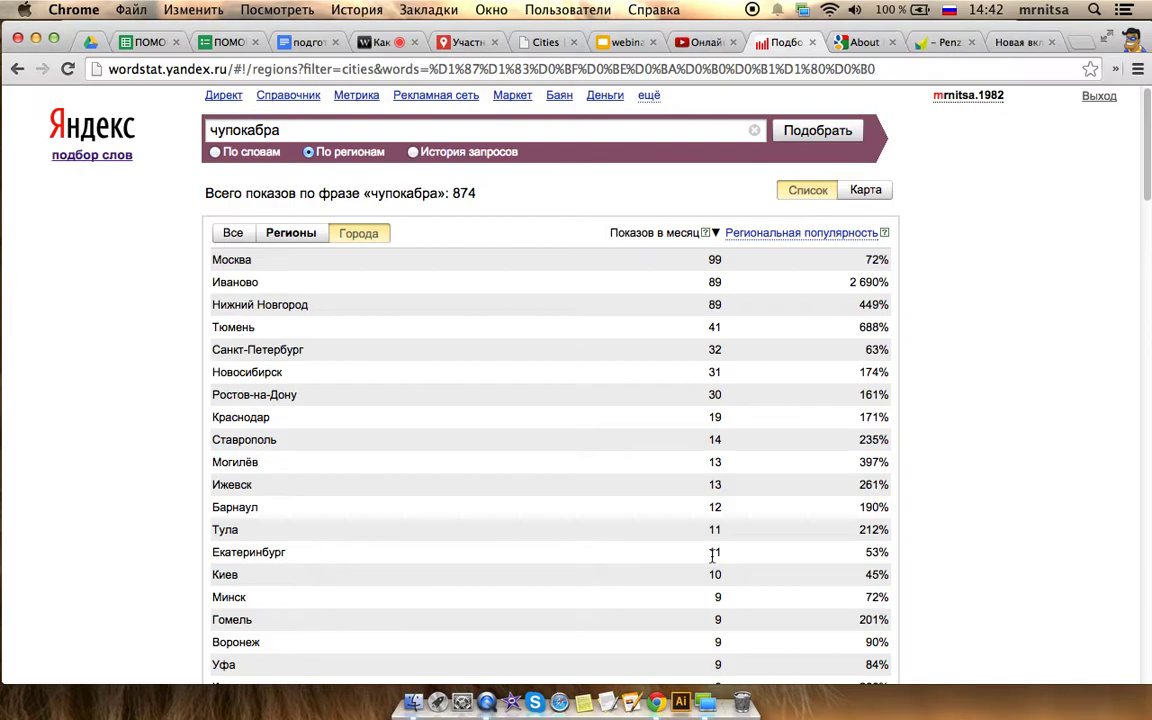
left_click_drag(720, 552, 210, 250)
Create a new blank Google Sheets spreadsheet in the SEPTEMBER Drive folder
left_click(90, 42)
left_click(110, 230)
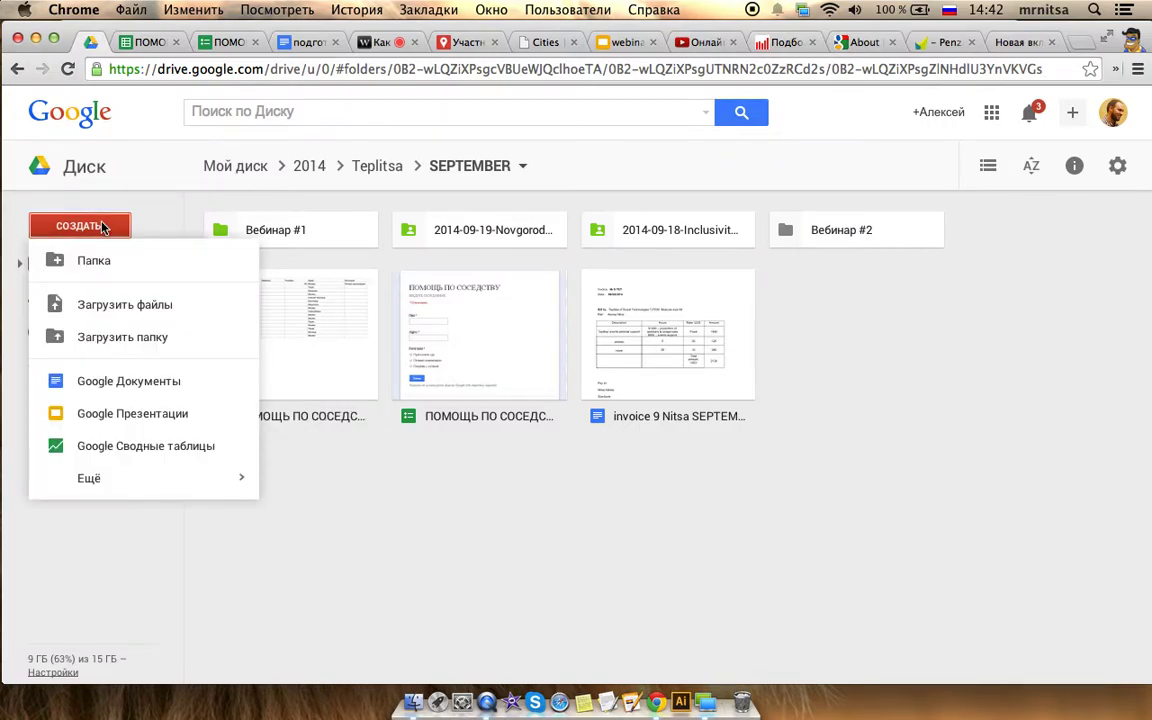
mouse_move(178, 474)
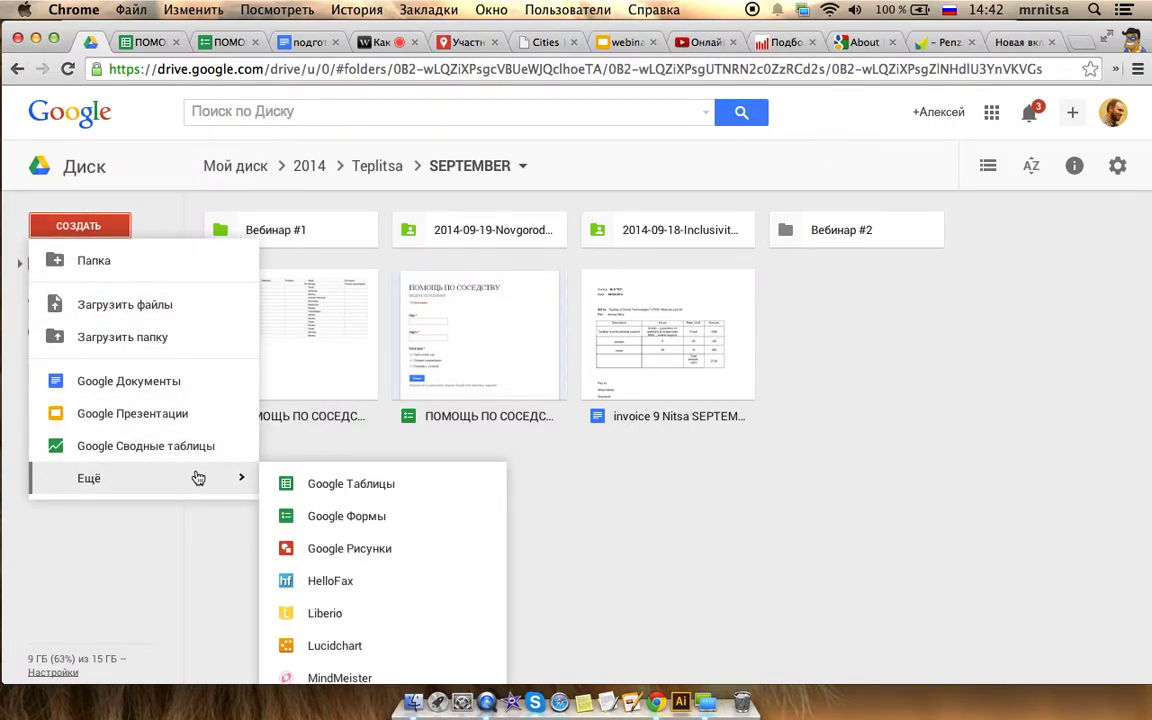
left_click(328, 487)
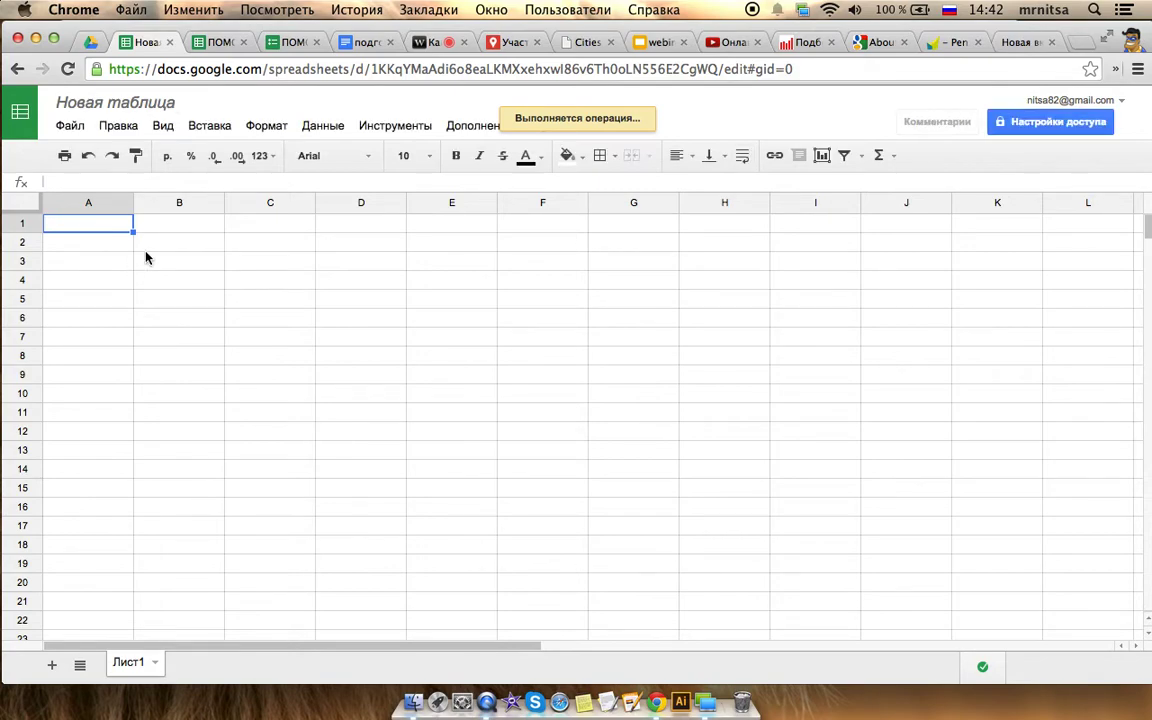
Paste the copied city query statistics into the sheet starting at A1
left_click(179, 260)
left_click_drag(88, 224, 170, 257)
left_click(149, 281)
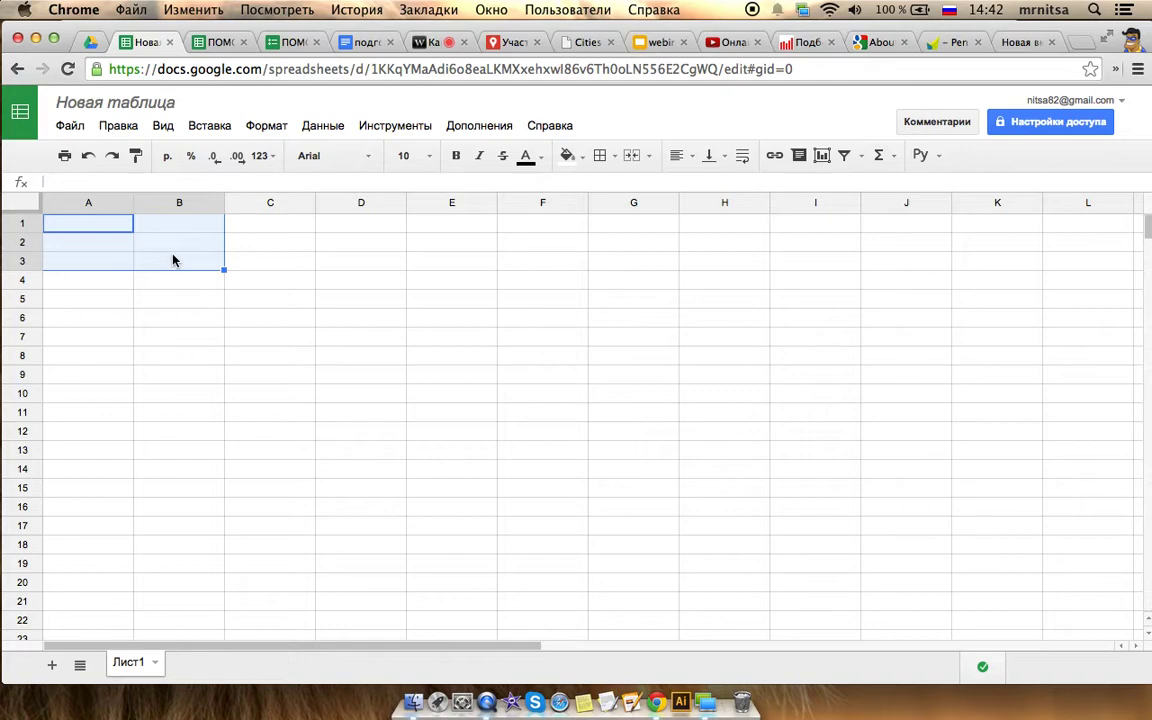
key("ctrl+v")
left_click(356, 311)
Delete the regional popularity percentage column C and widen column A to fit city names
left_click(288, 204)
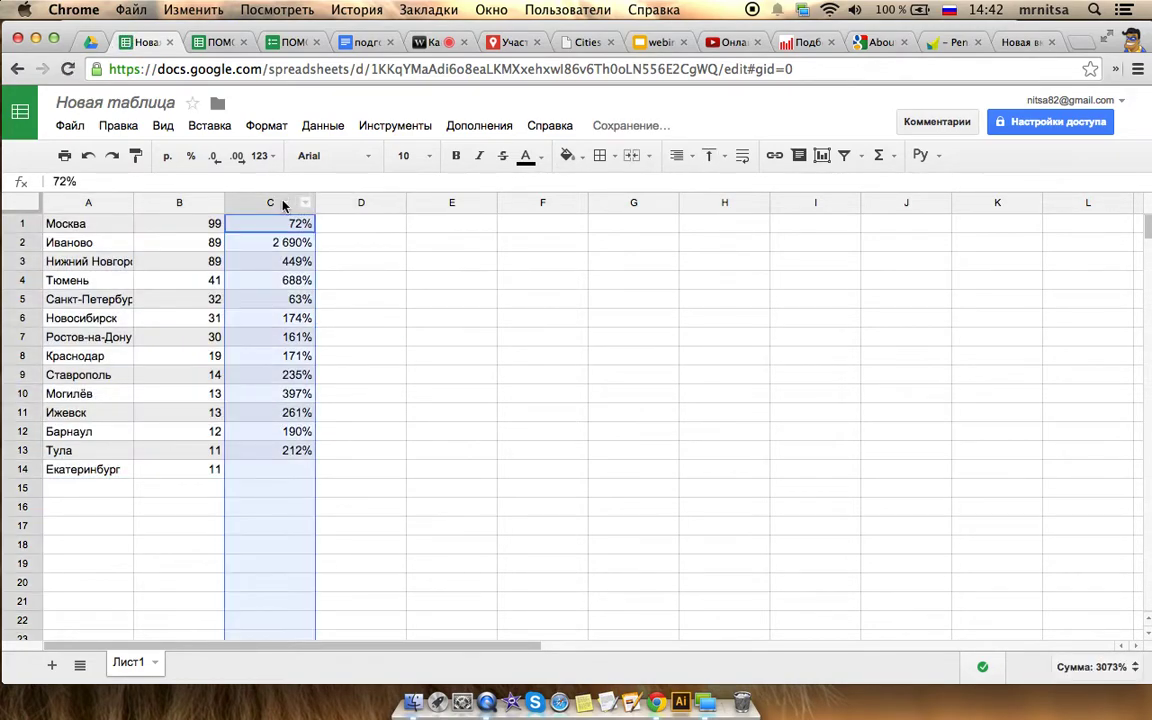
right_click(284, 205)
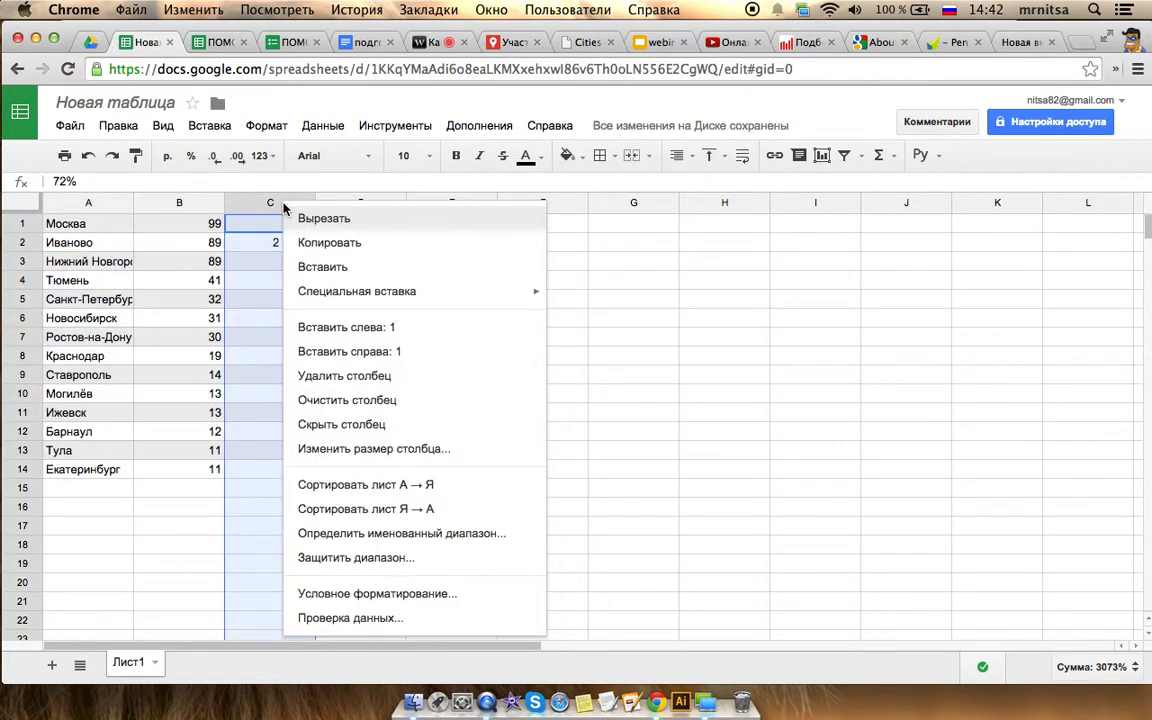
left_click(400, 377)
left_click_drag(133, 202, 200, 202)
Rename the spreadsheet to 'чупокабра'
left_click(125, 104)
type("чупокабра")
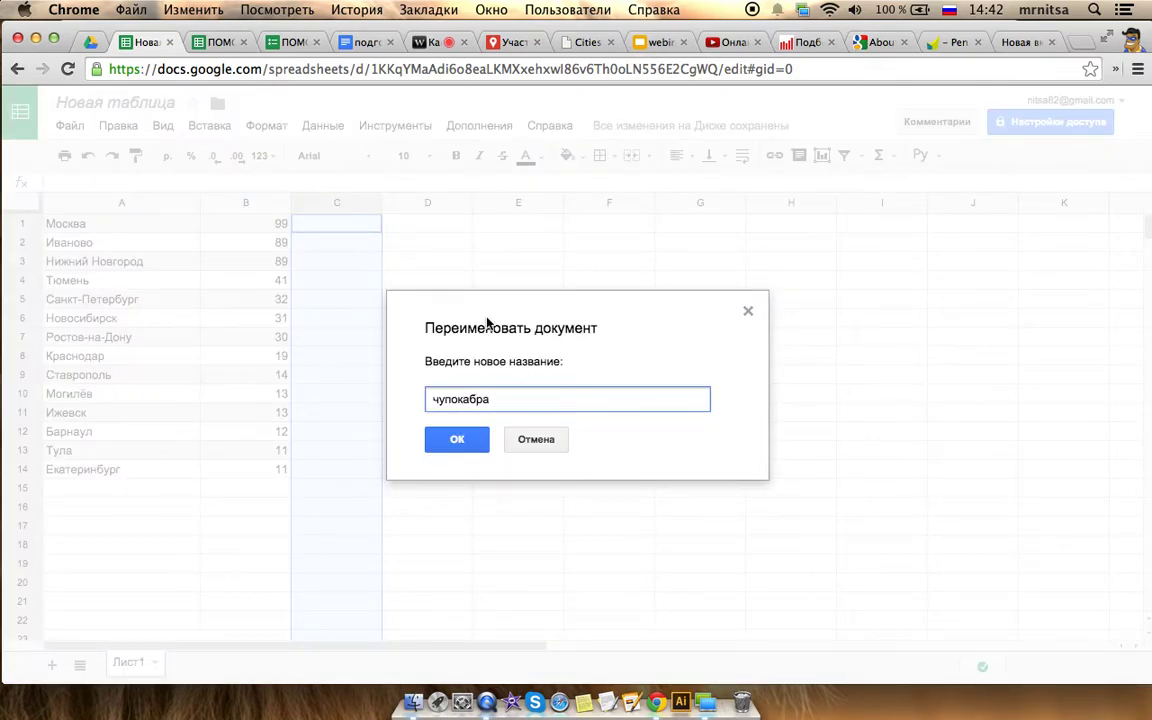
left_click(433, 43)
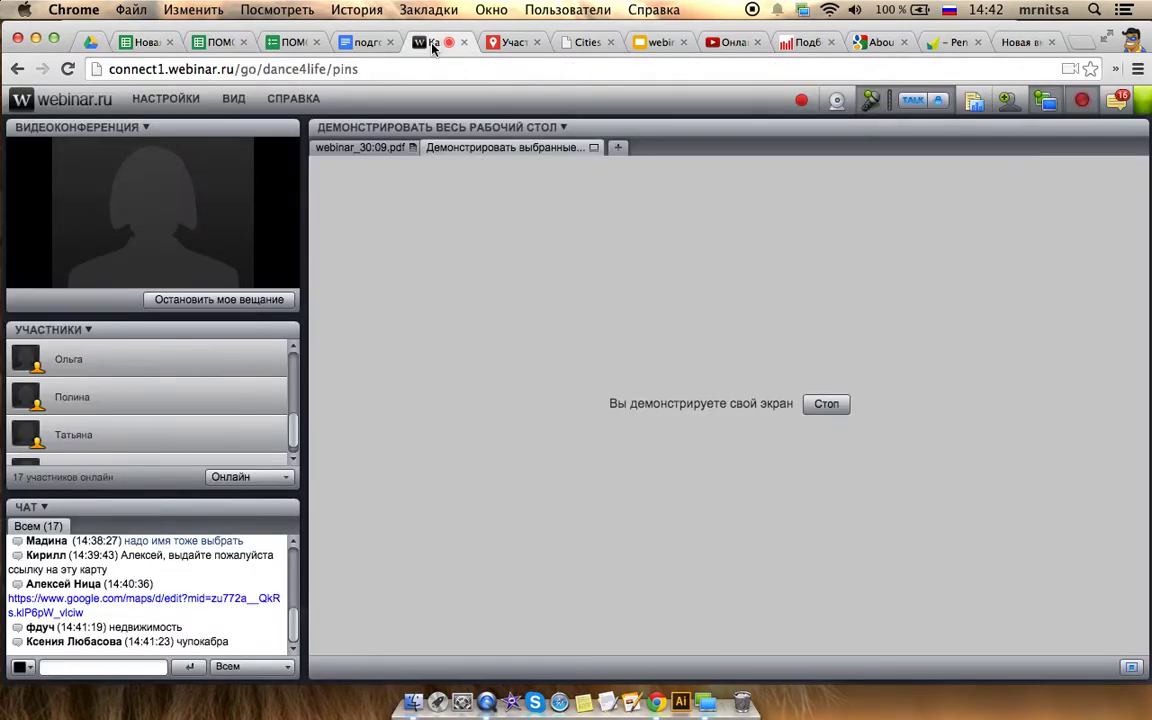
left_click(210, 42)
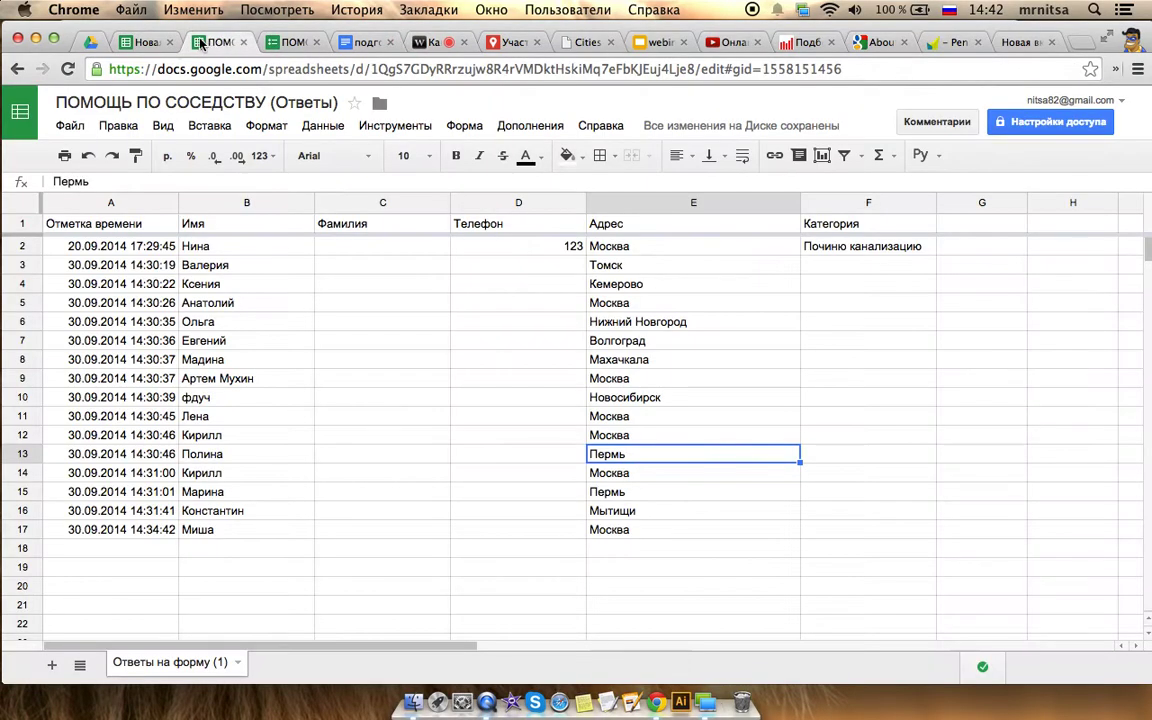
left_click(140, 42)
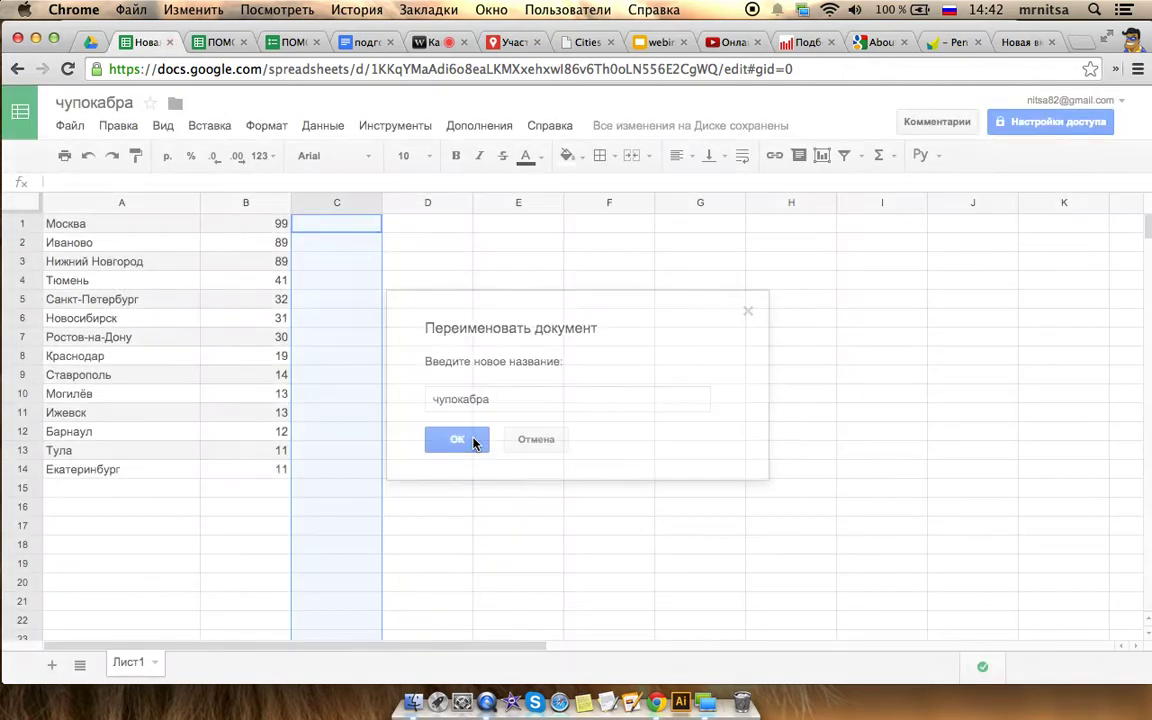
left_click(457, 440)
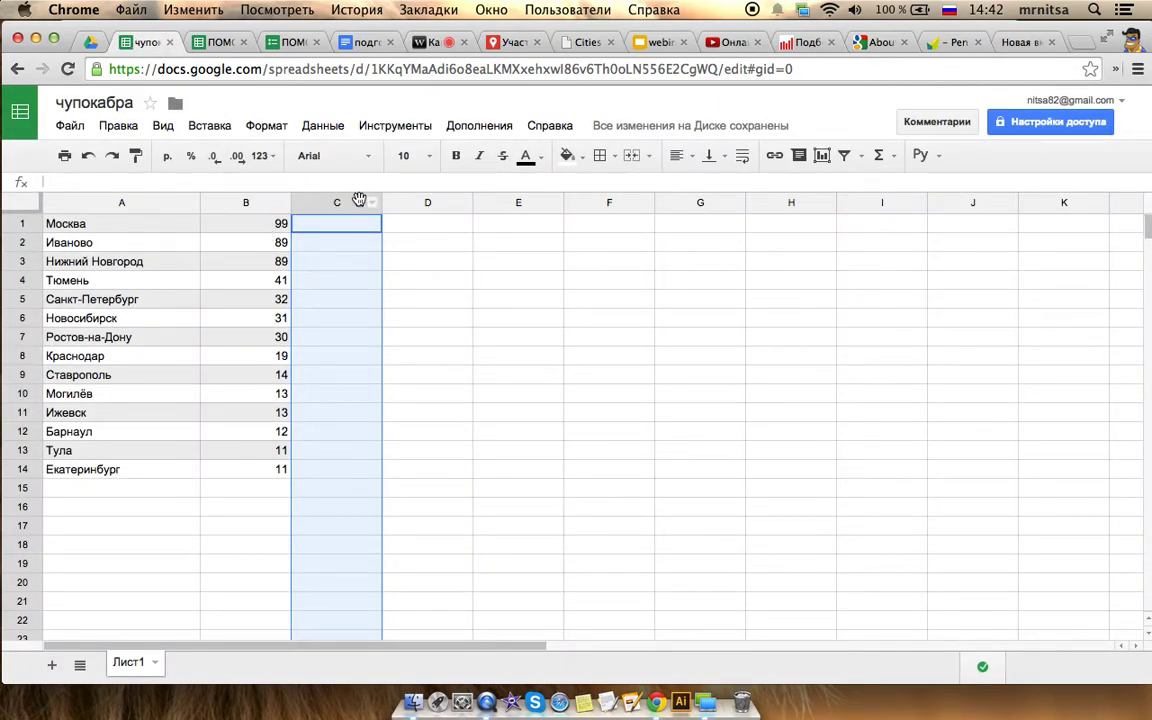
left_click(508, 44)
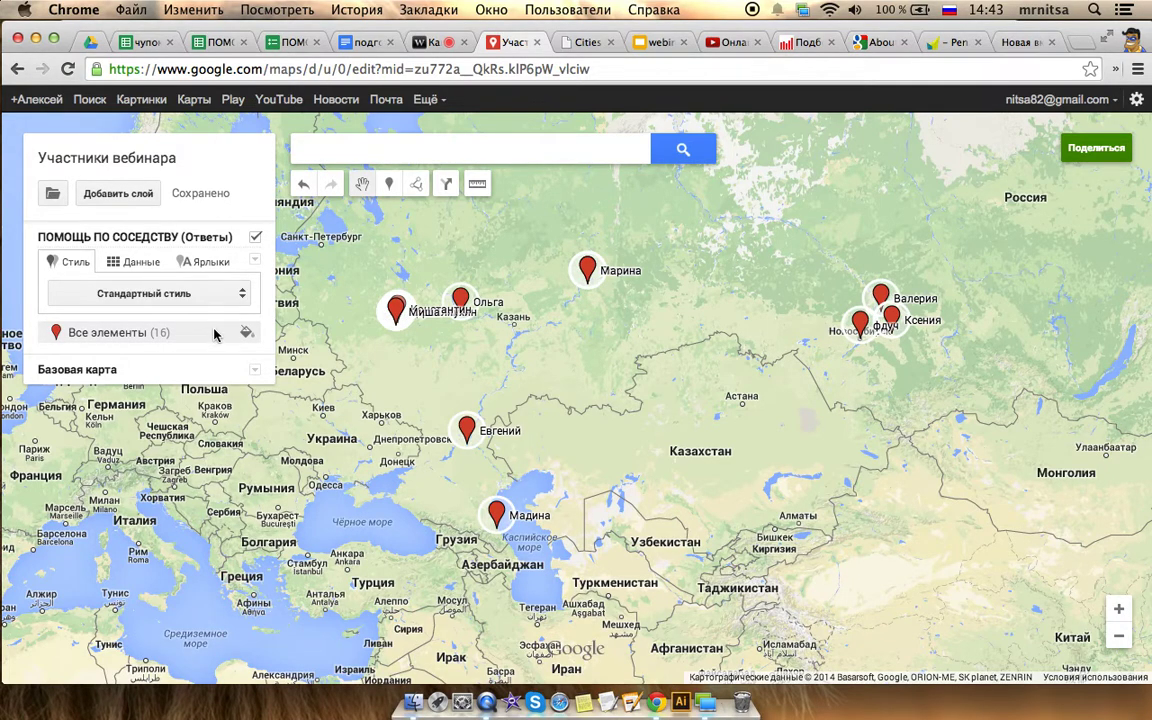
Add a new map layer named 'Чупокабра запросы' and start an import into it
left_click(146, 193)
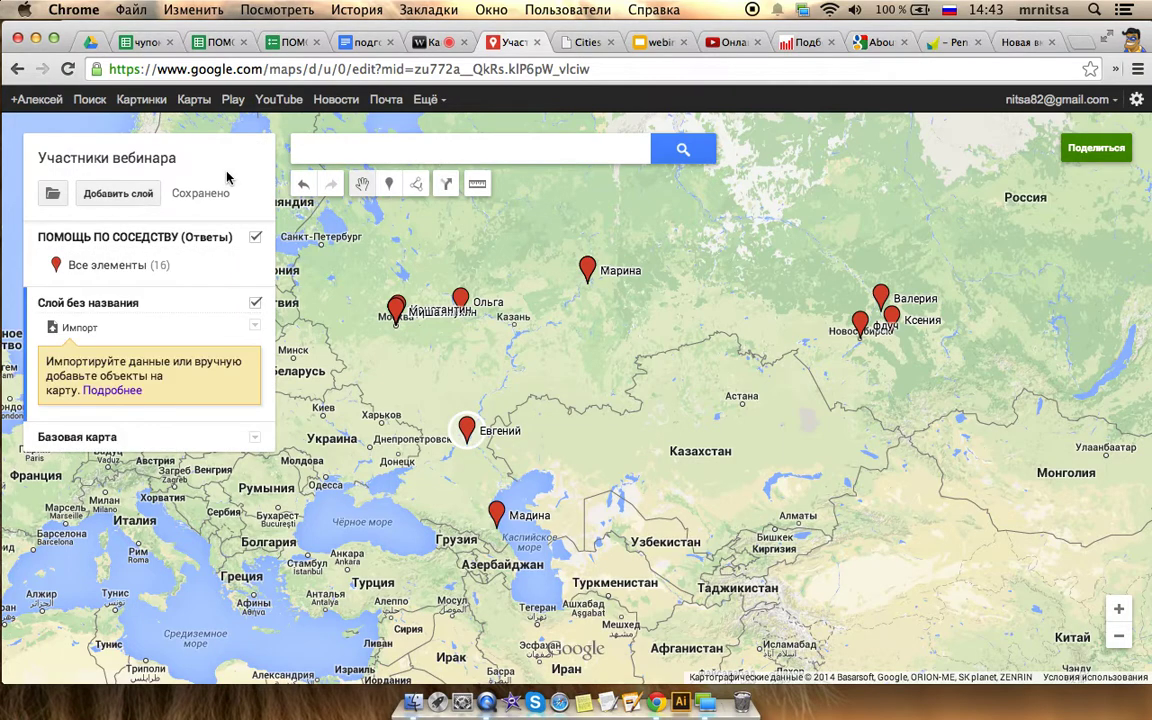
left_click(110, 304)
type("Чупокабра")
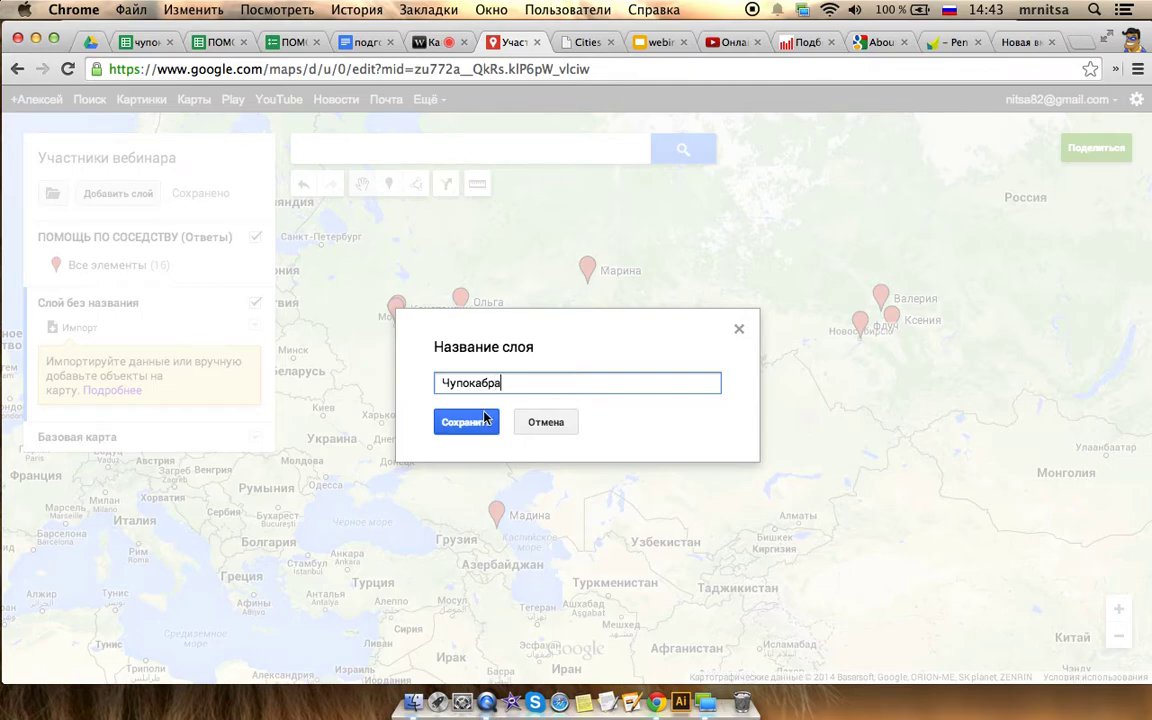
type(" запросы")
key("Return")
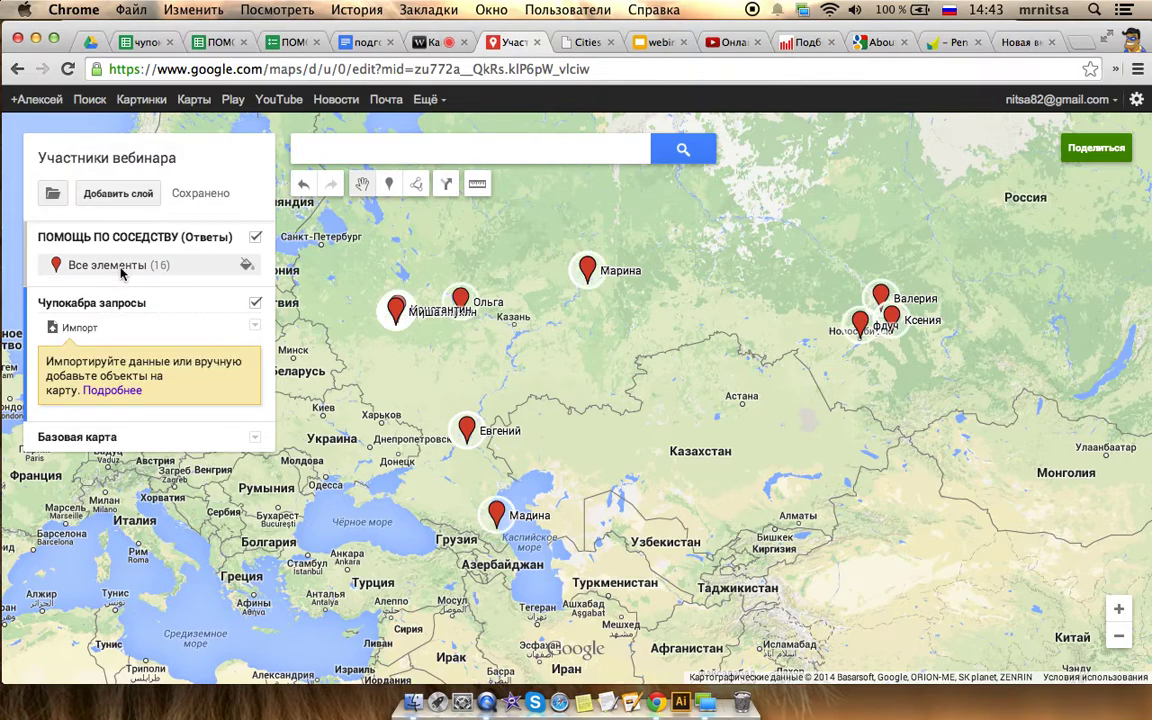
left_click(82, 328)
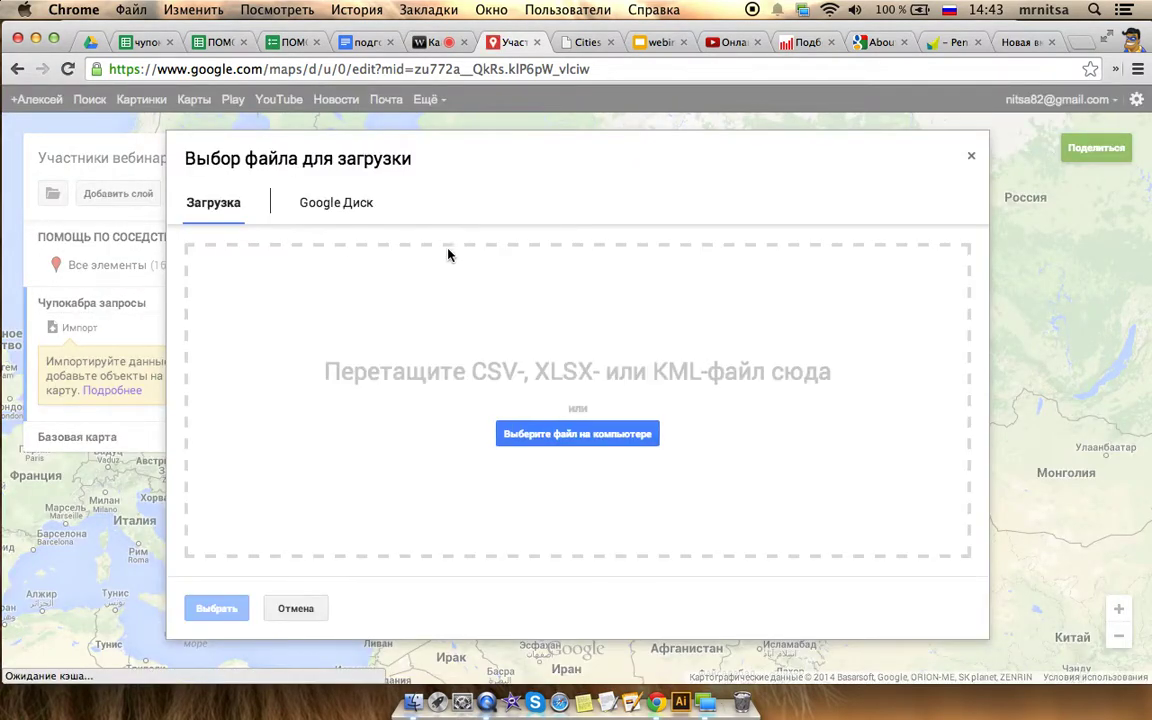
Import the чупокабра spreadsheet from recent Drive files, placing markers by the Москва column
left_click(345, 205)
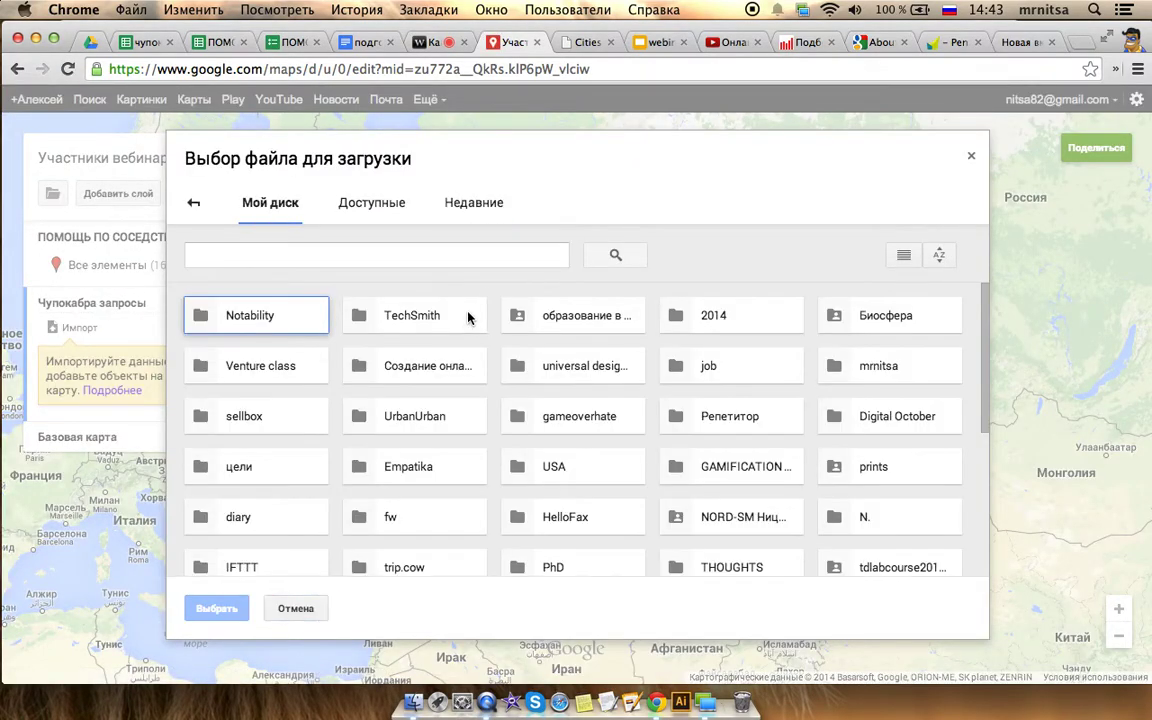
left_click(462, 201)
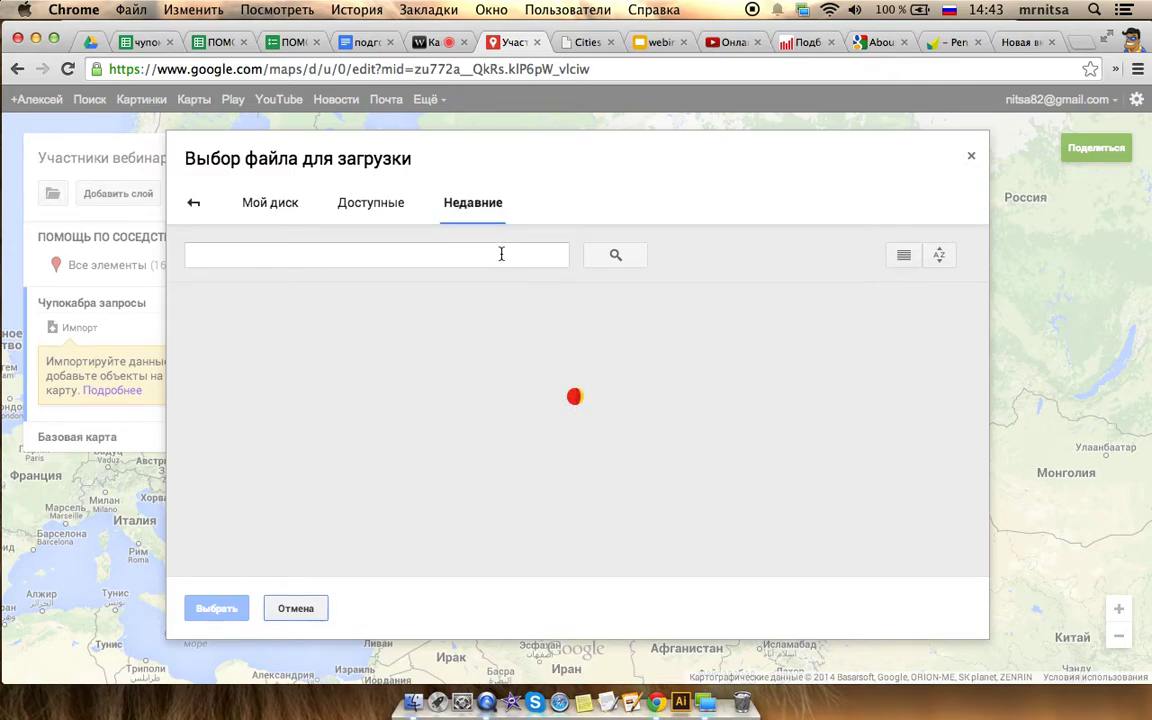
left_click(253, 348)
double_click(253, 348)
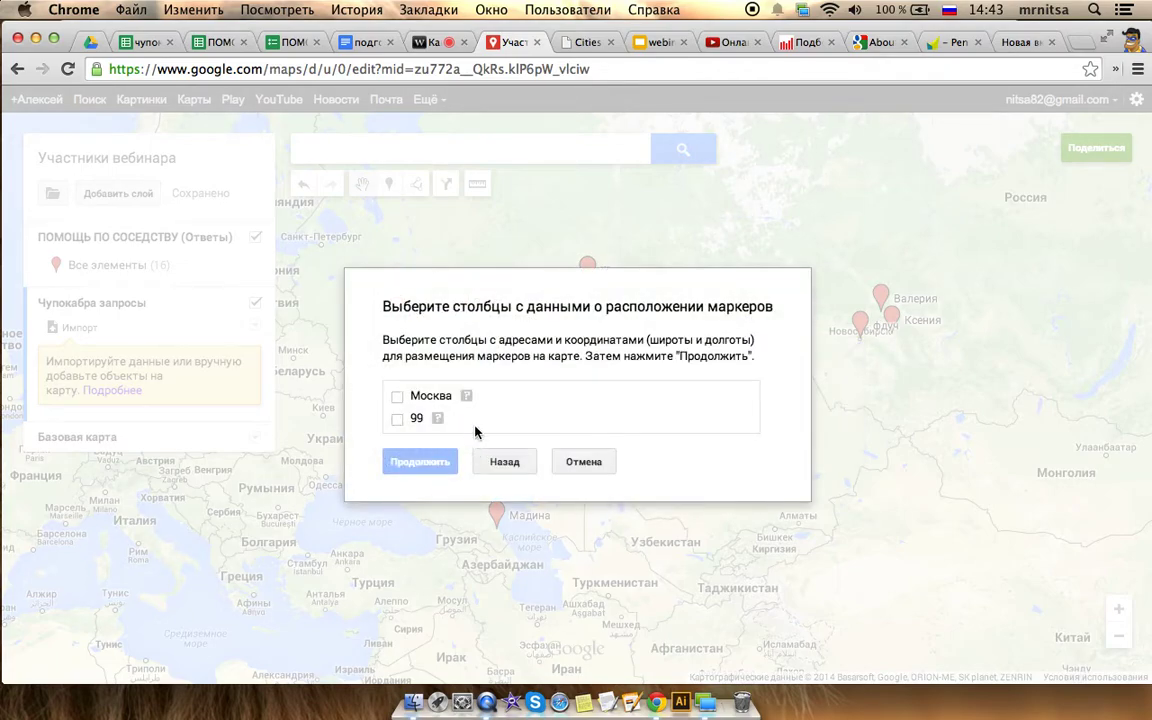
left_click(397, 396)
left_click(432, 464)
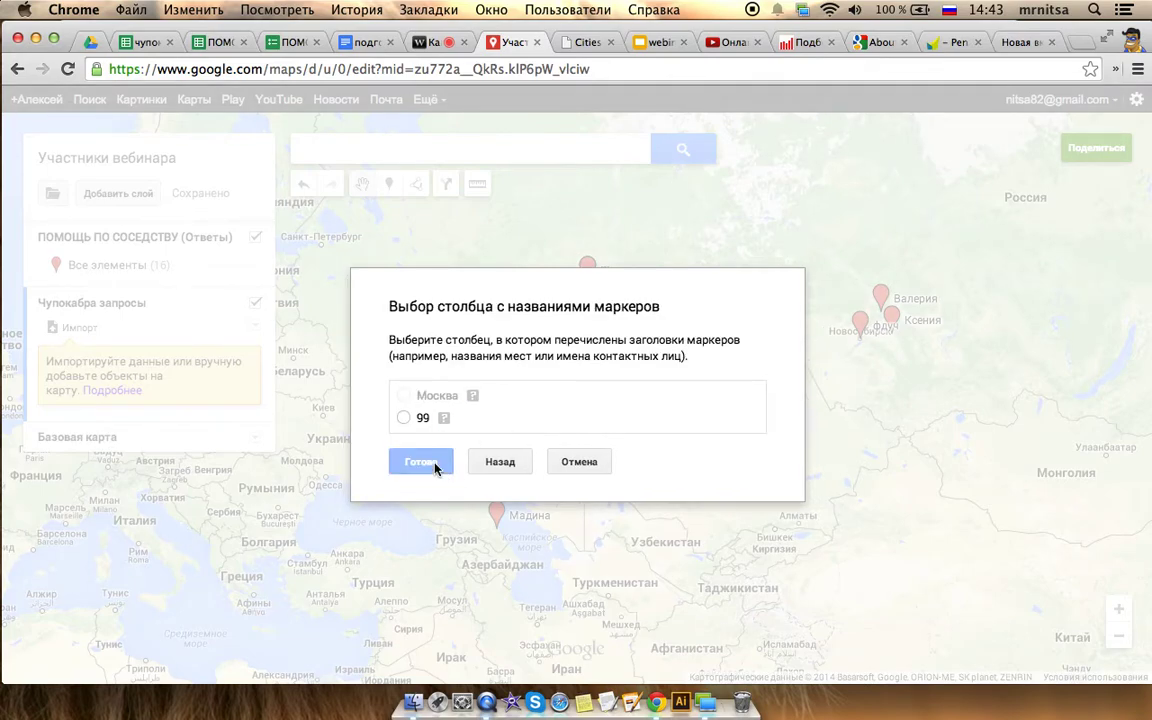
left_click(422, 463)
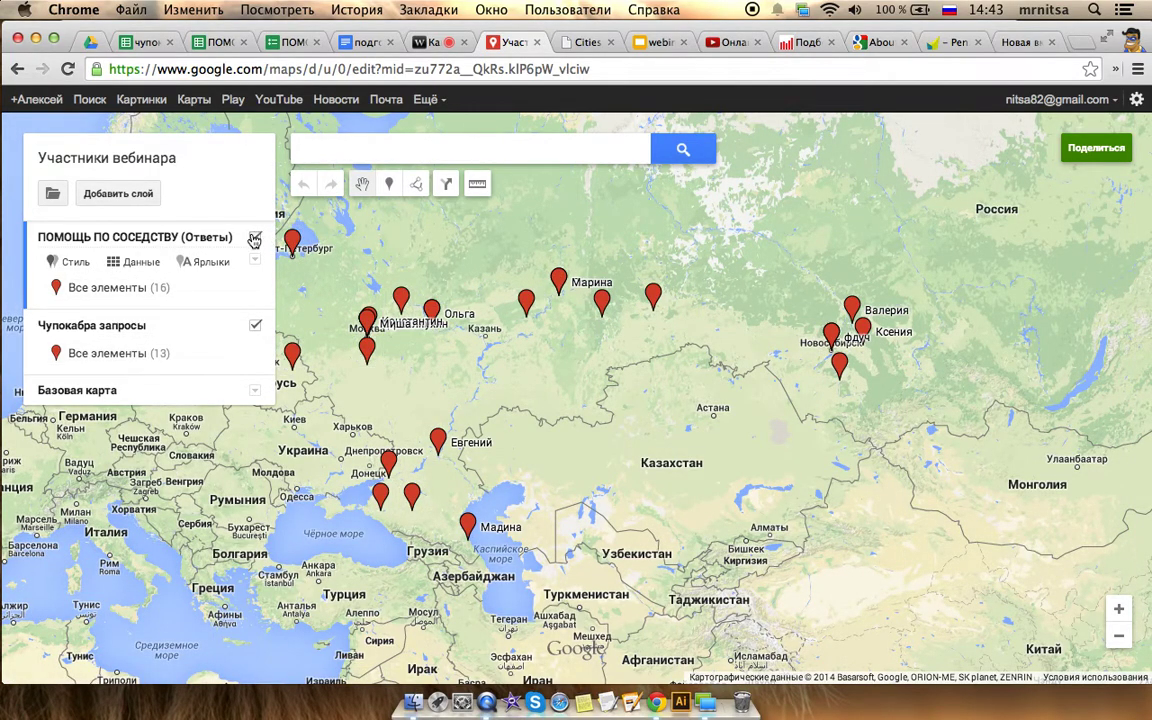
Rename the participants layer to 'Участники вебинара'
left_click(136, 237)
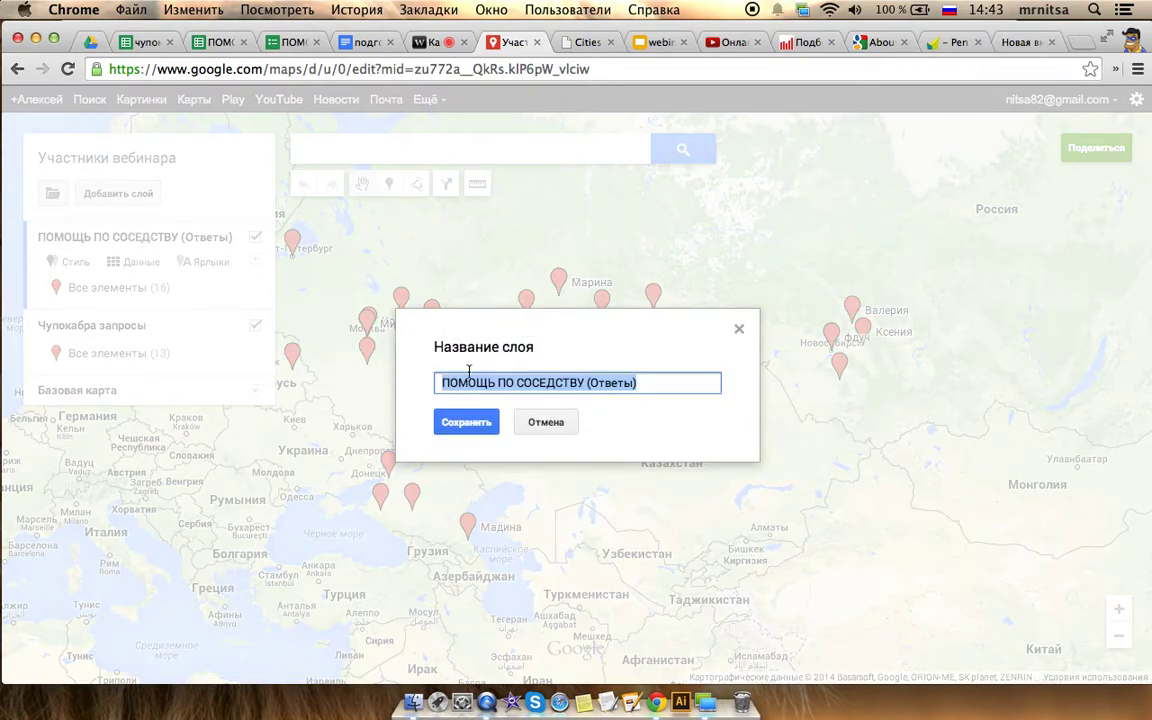
type("Участники выбе")
key("BackSpace")
key("BackSpace")
key("BackSpace")
type("ебинара")
left_click(466, 423)
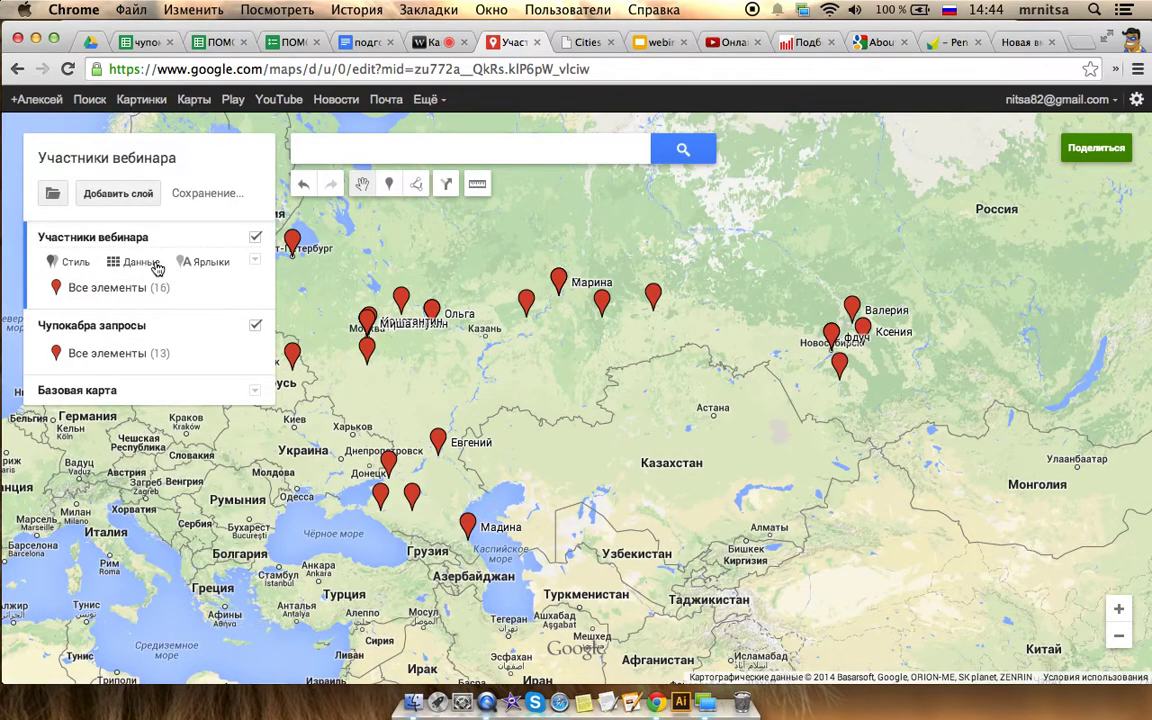
Make all Чупокабра запросы markers orange and hide the participants layer
left_click(160, 307)
left_click(251, 353)
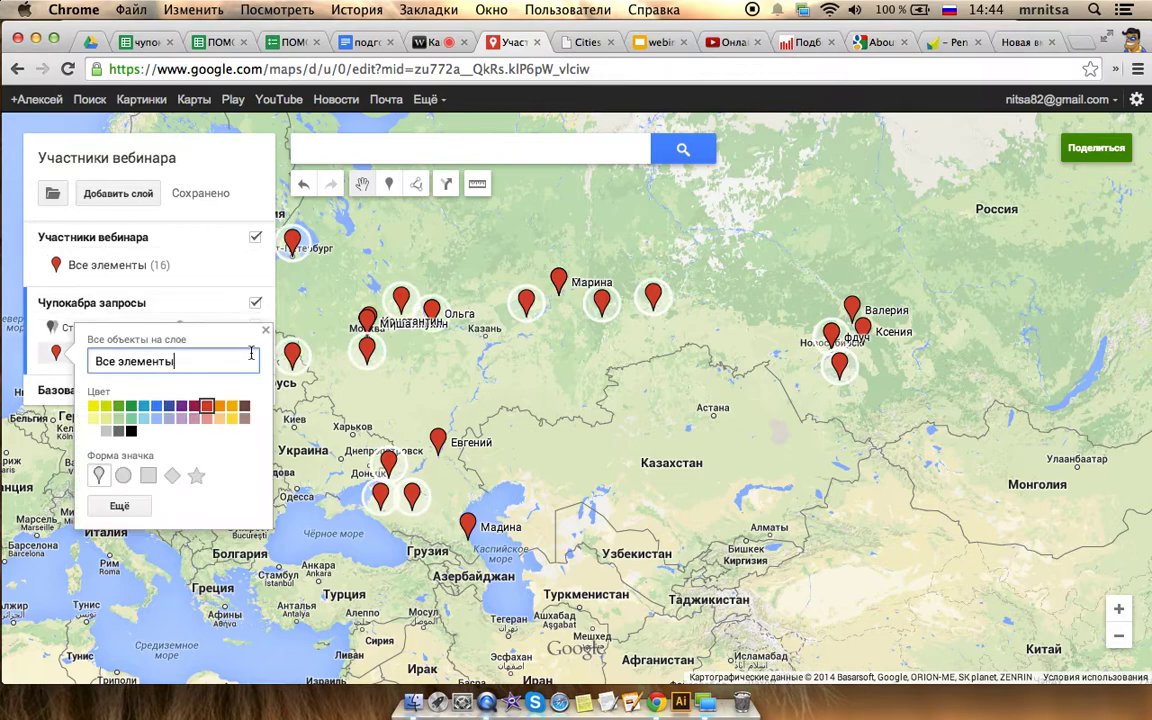
left_click(231, 409)
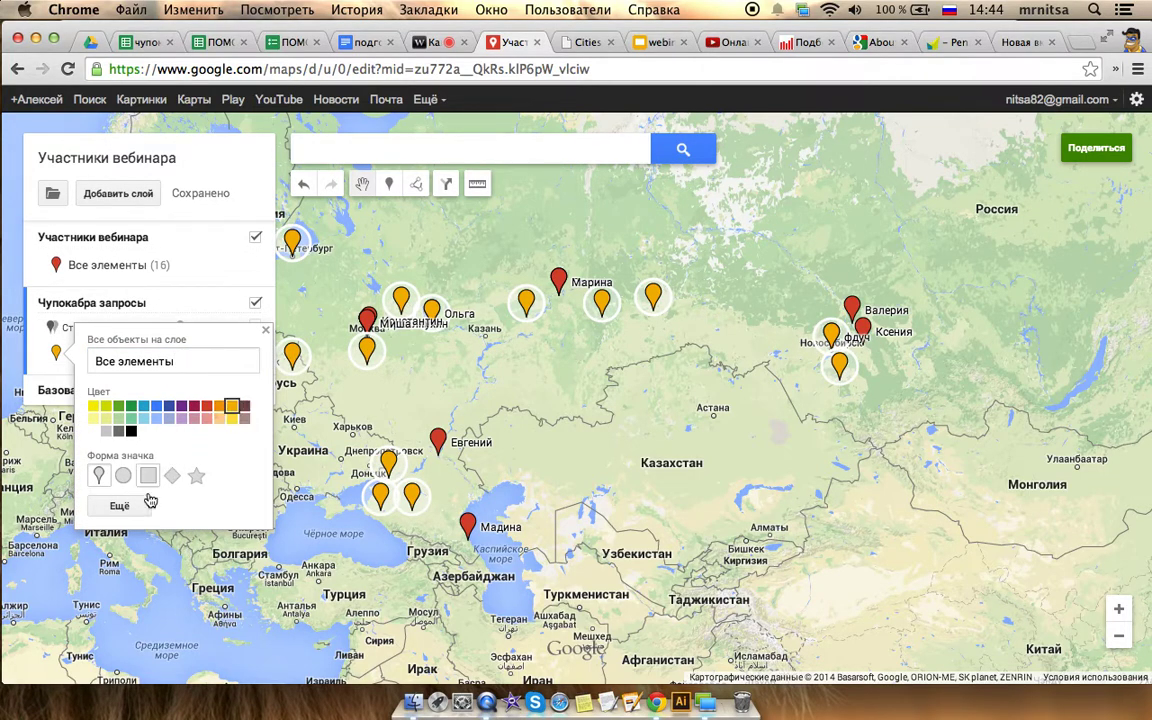
left_click(255, 237)
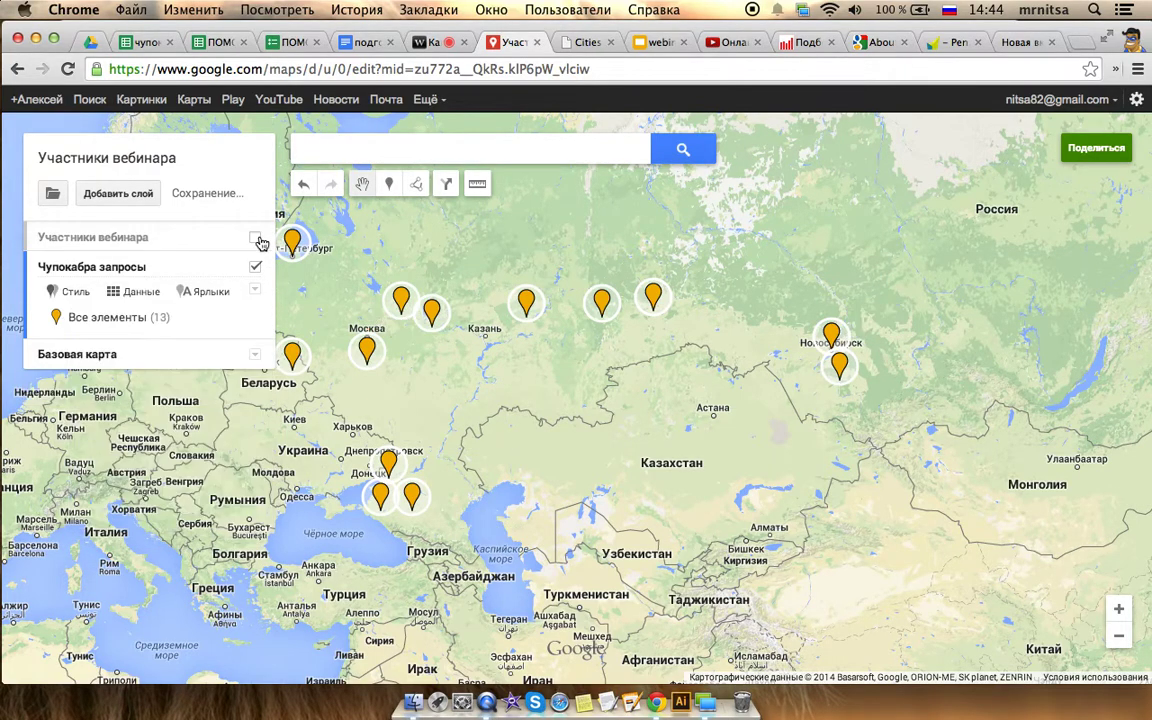
left_click(205, 291)
Label query markers by the 99 column, use the Светлая политическая base map, and show participants
left_click(230, 325)
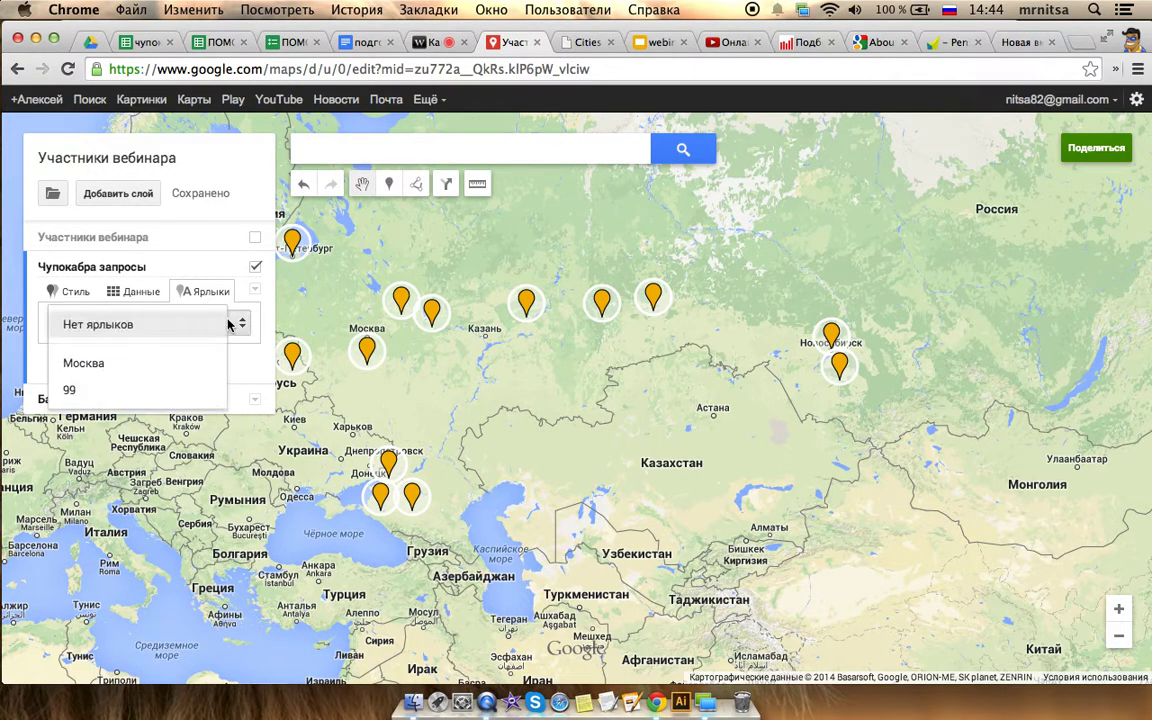
left_click(180, 391)
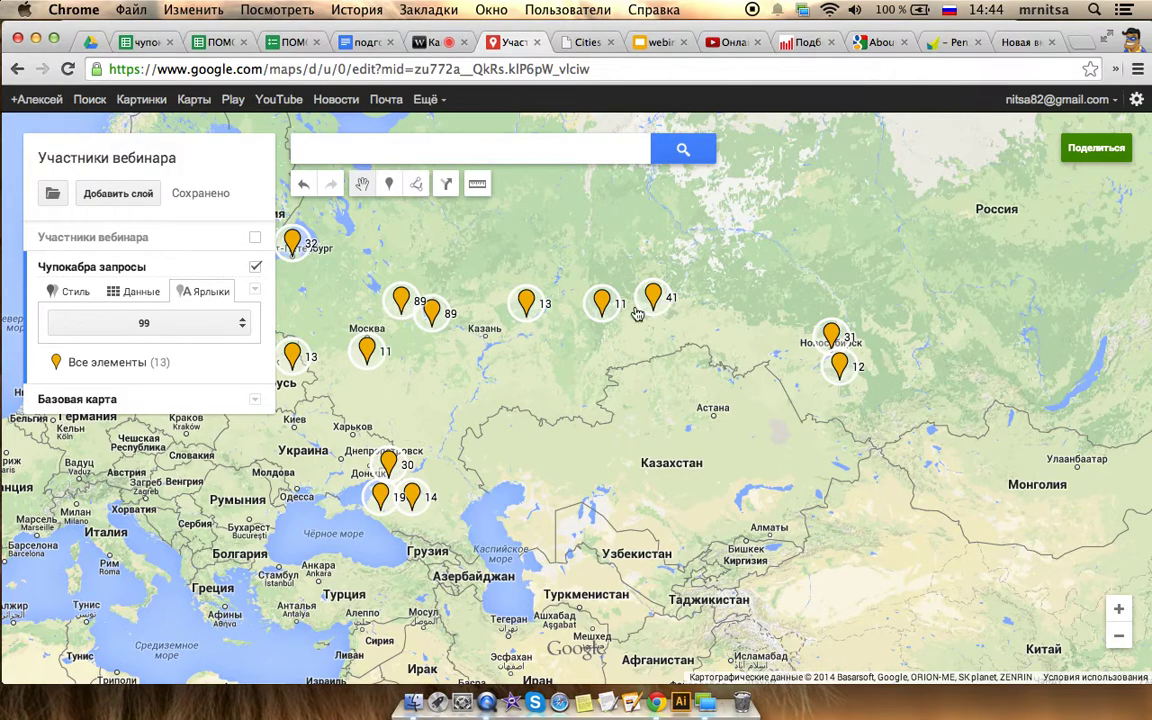
left_click(254, 399)
left_click(316, 524)
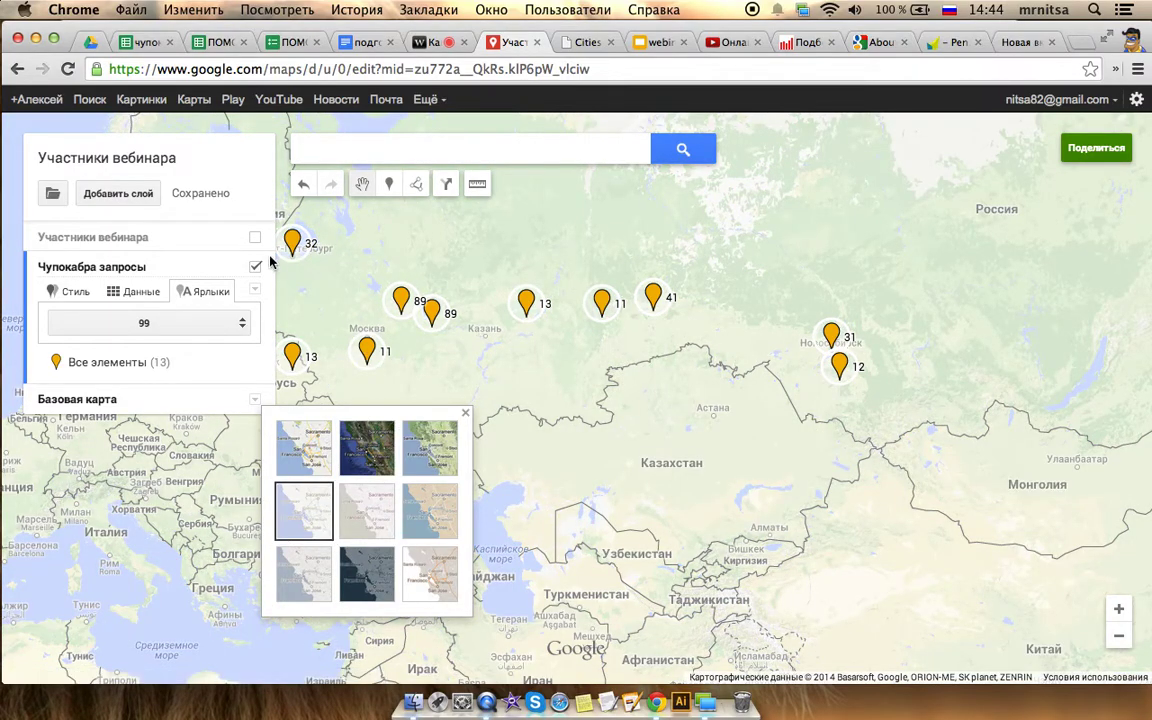
left_click(254, 238)
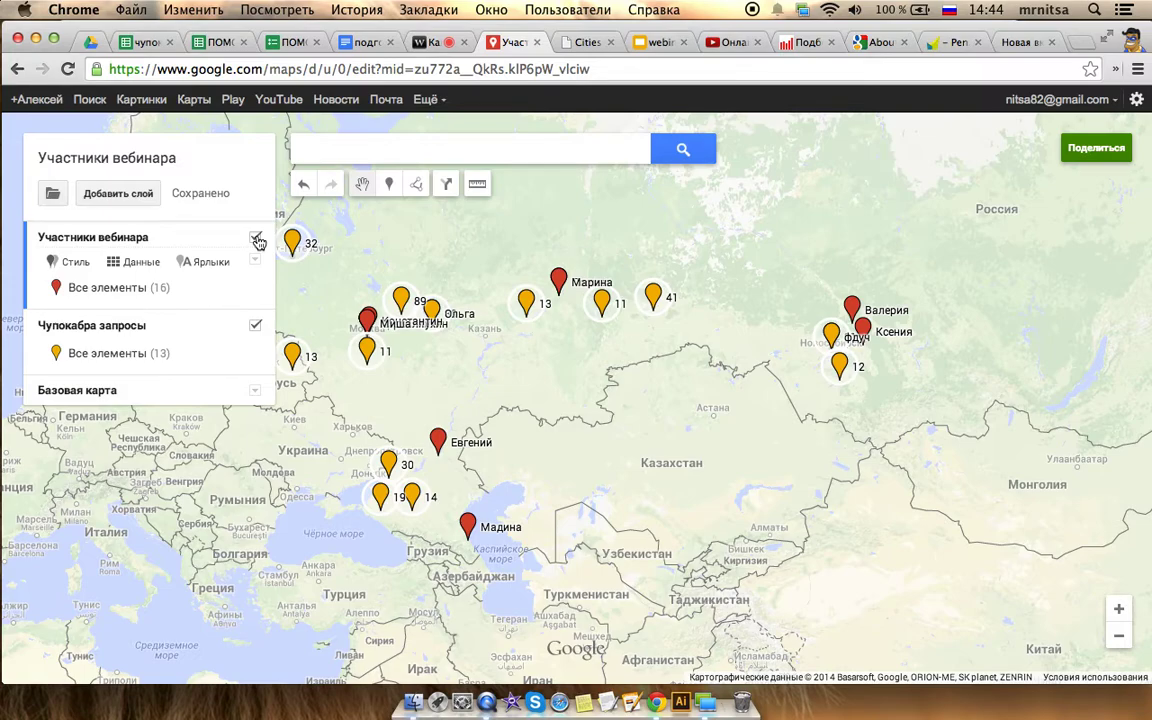
Recentre the map on the markers and switch to the webinar.ru session
left_click_drag(517, 370, 639, 394)
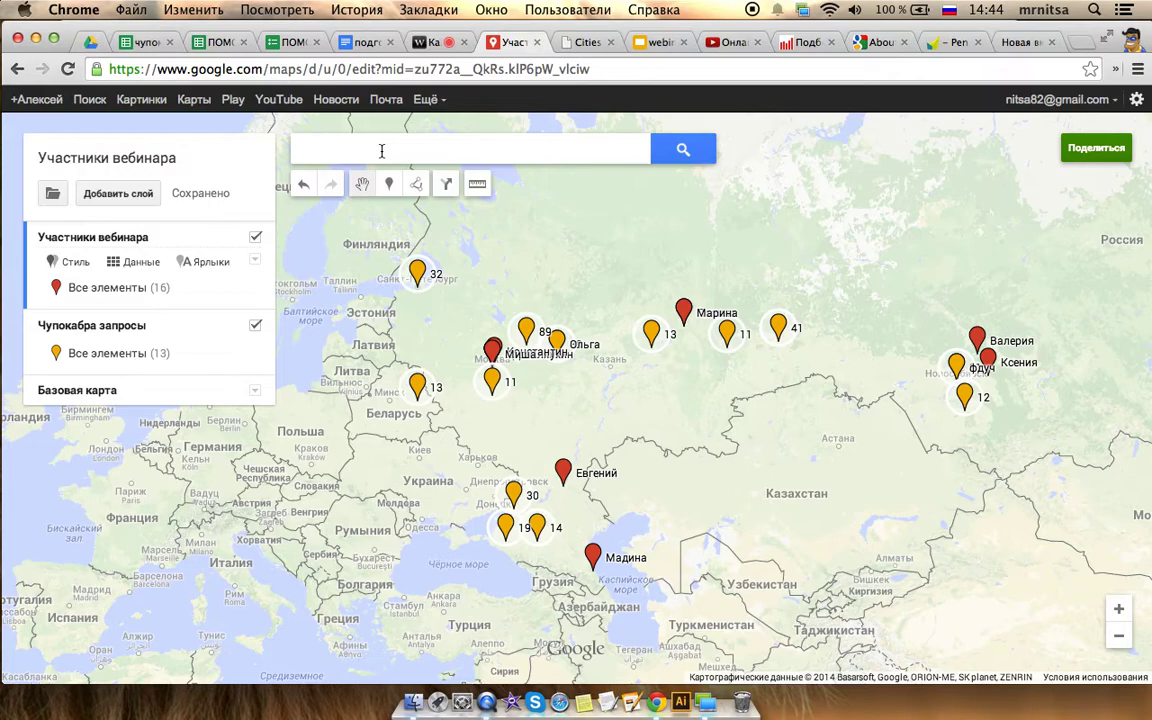
left_click(428, 42)
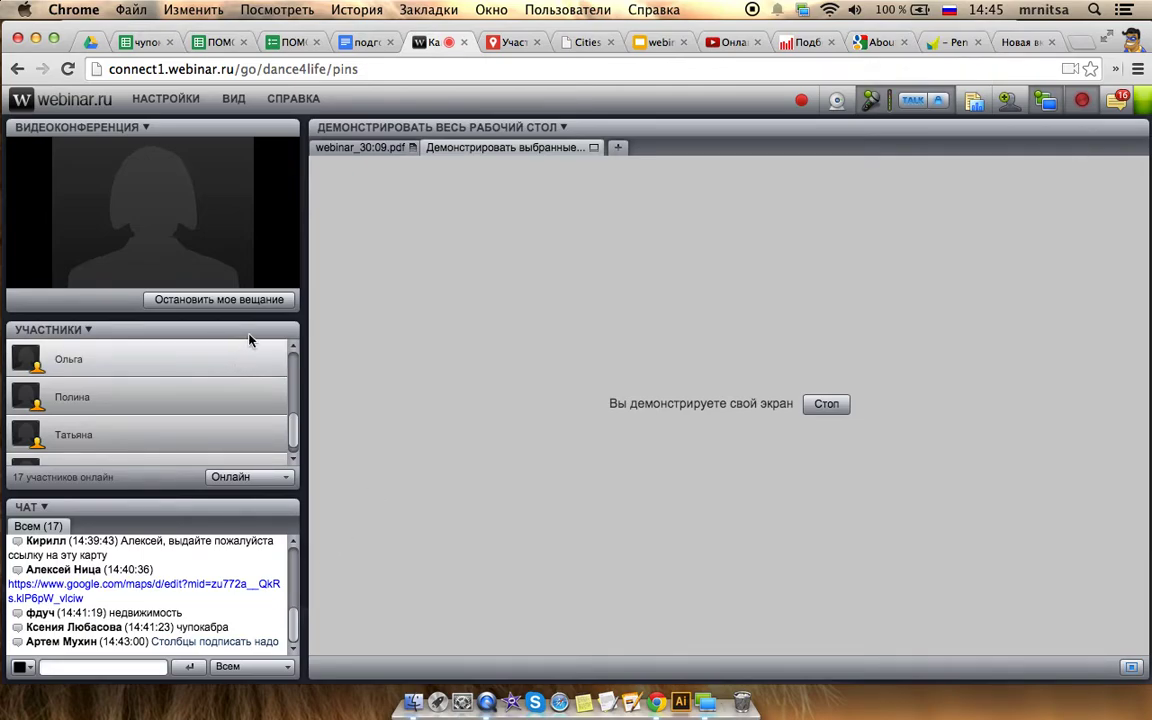
Check the webinar.ru chat and the ПОМОЩЬ ПО СОСЕДСТВУ sheet and form, ending on чупокабра
left_click(218, 42)
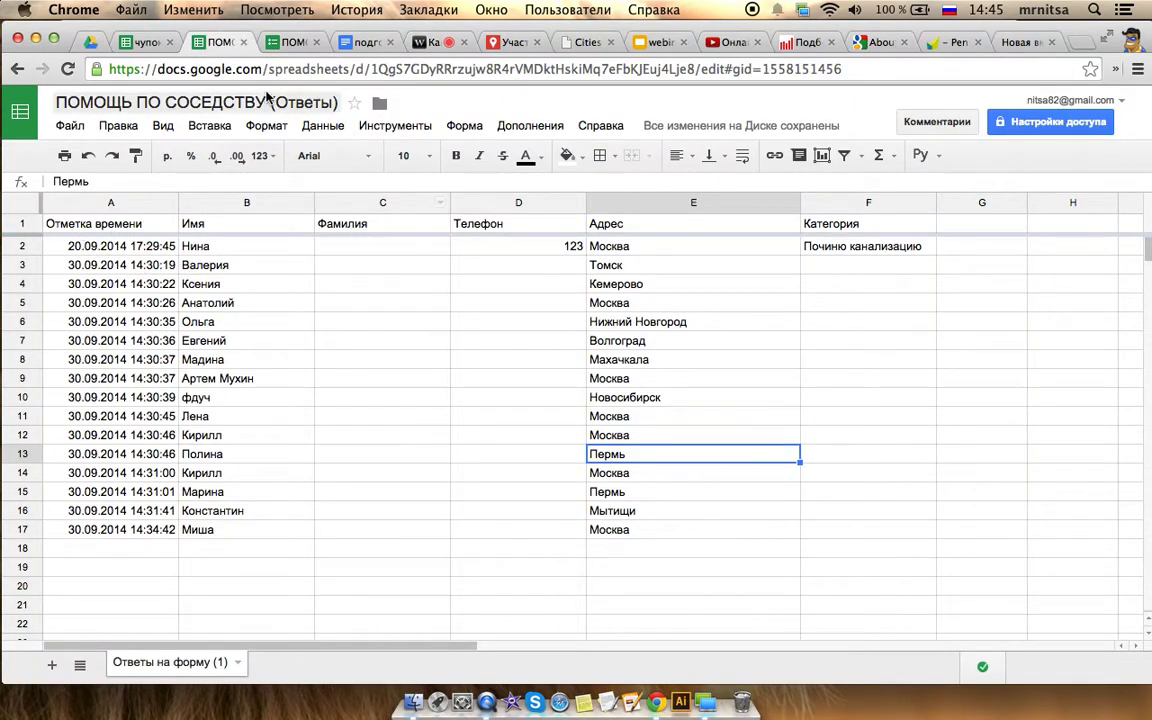
left_click(143, 43)
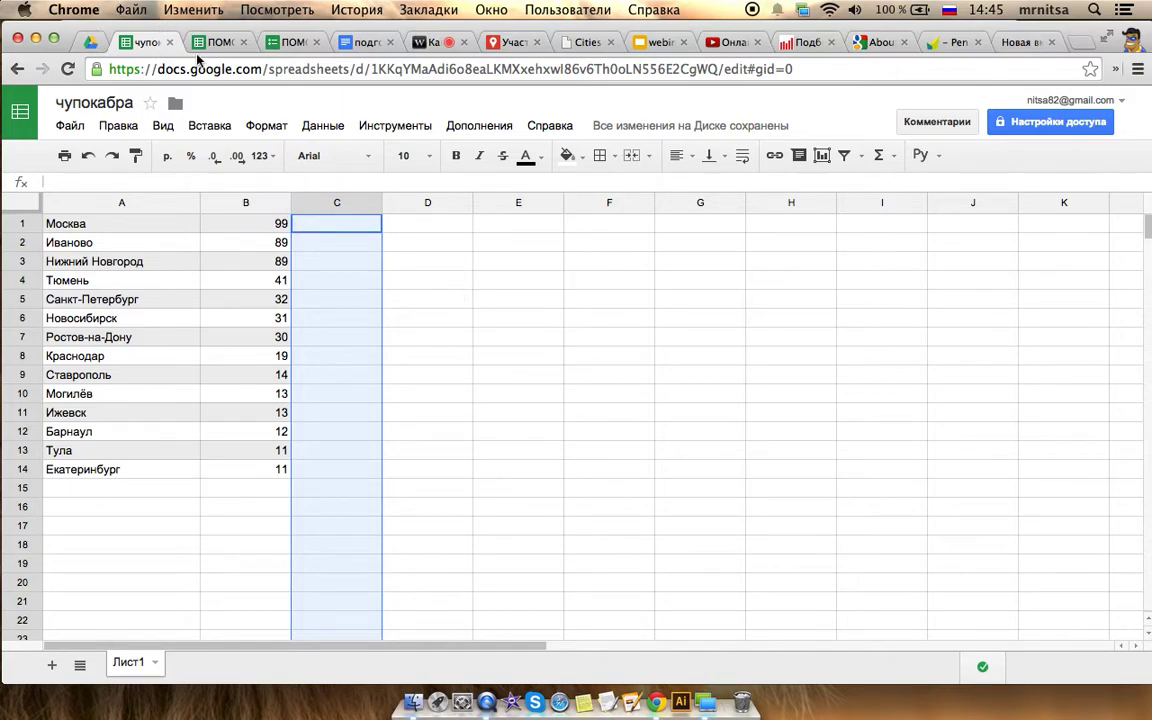
left_click(425, 42)
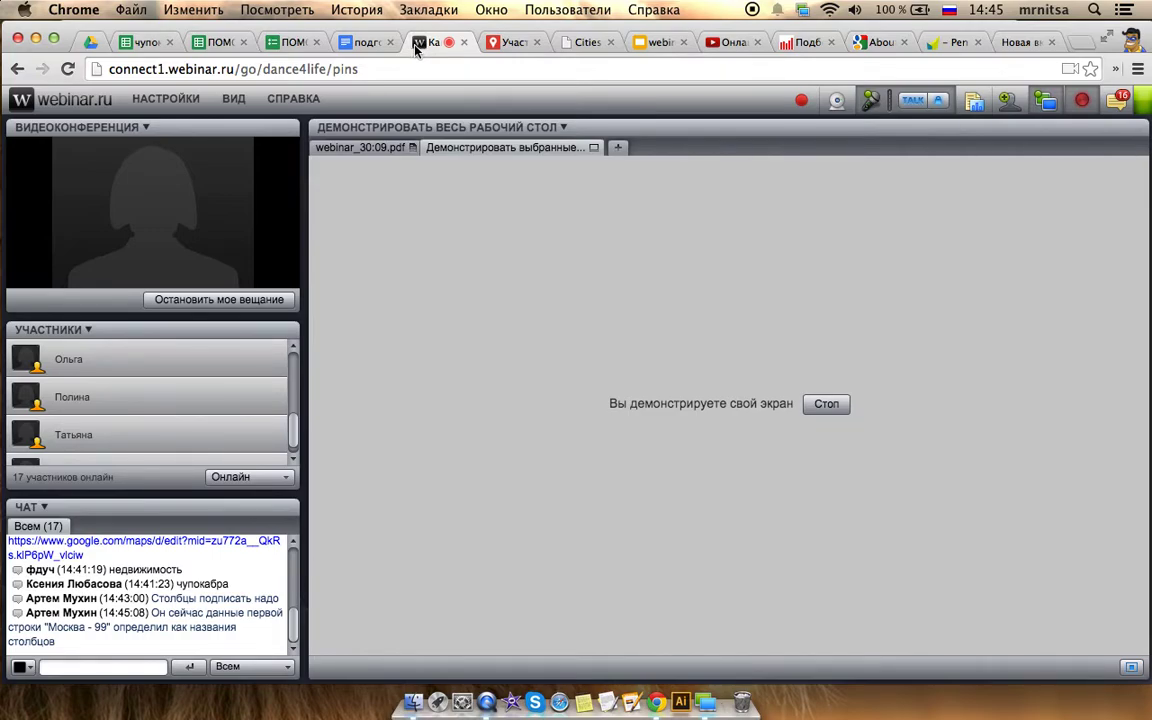
left_click(218, 42)
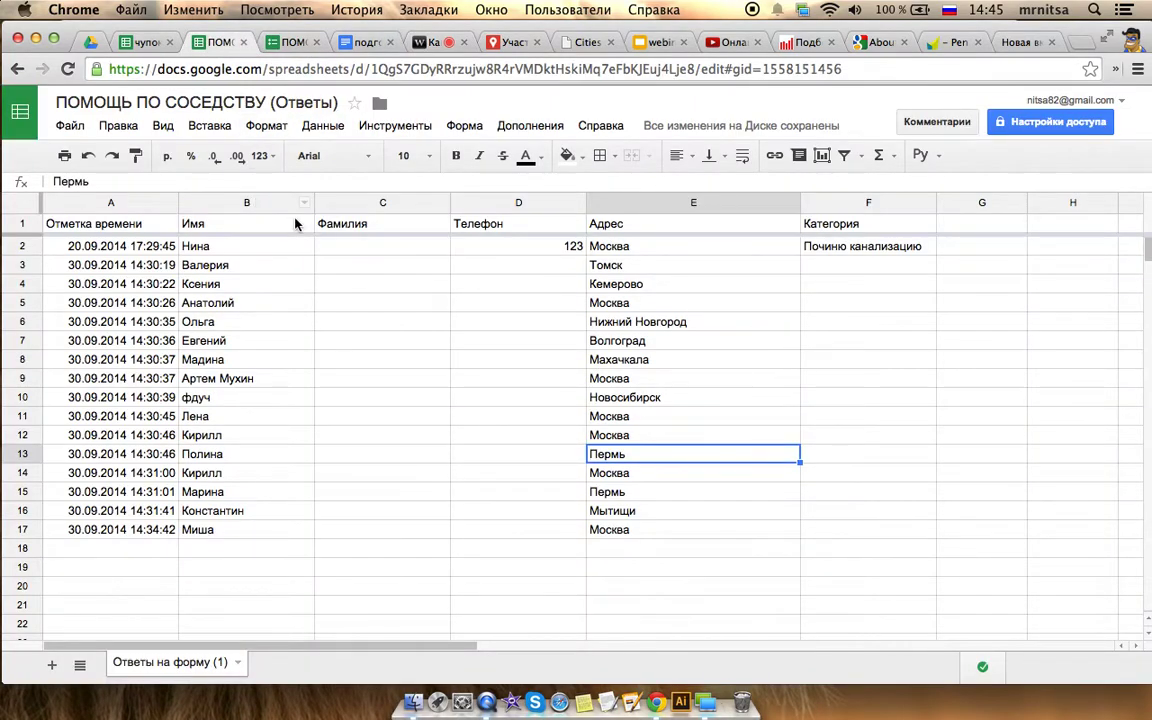
left_click(292, 50)
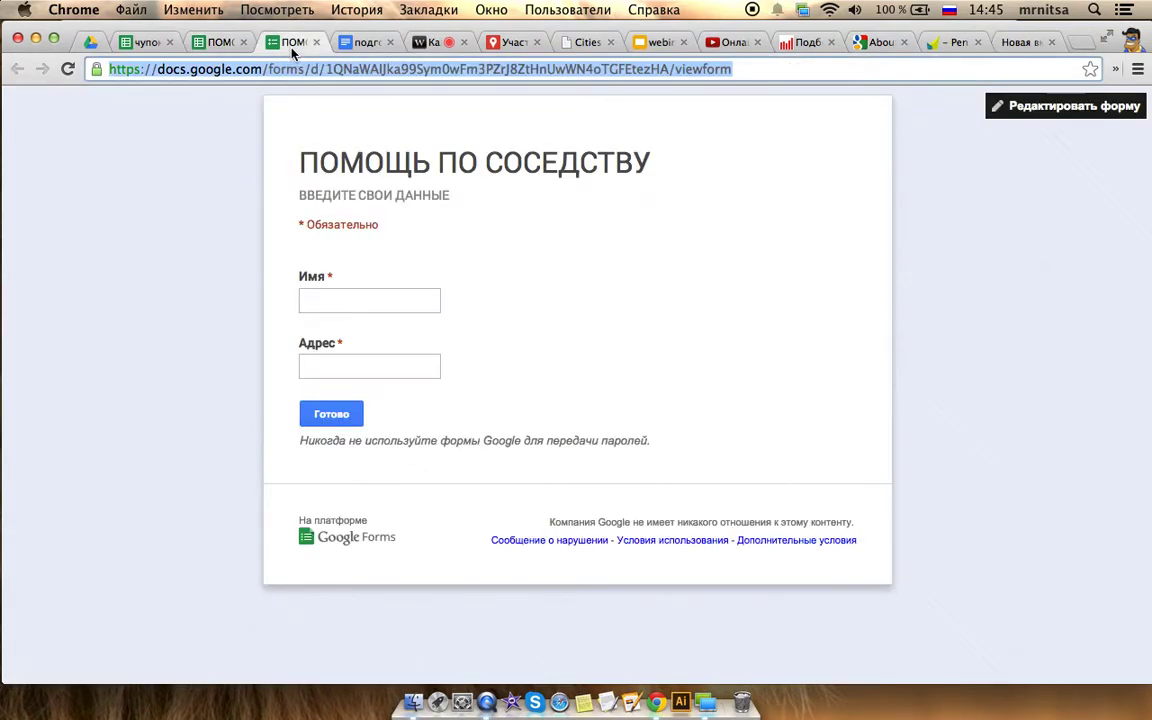
left_click(146, 42)
Insert a header row above Москва with 'город' in A1 and 'запросы' in B1
right_click(19, 223)
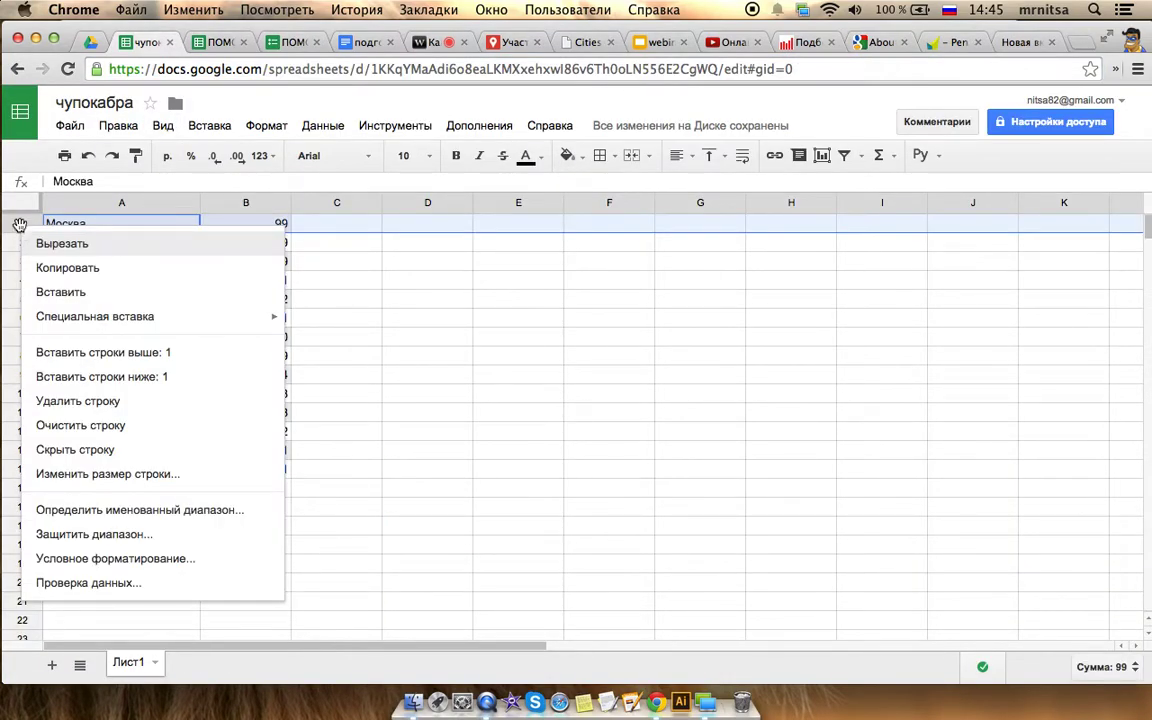
left_click(158, 354)
double_click(135, 222)
type("город")
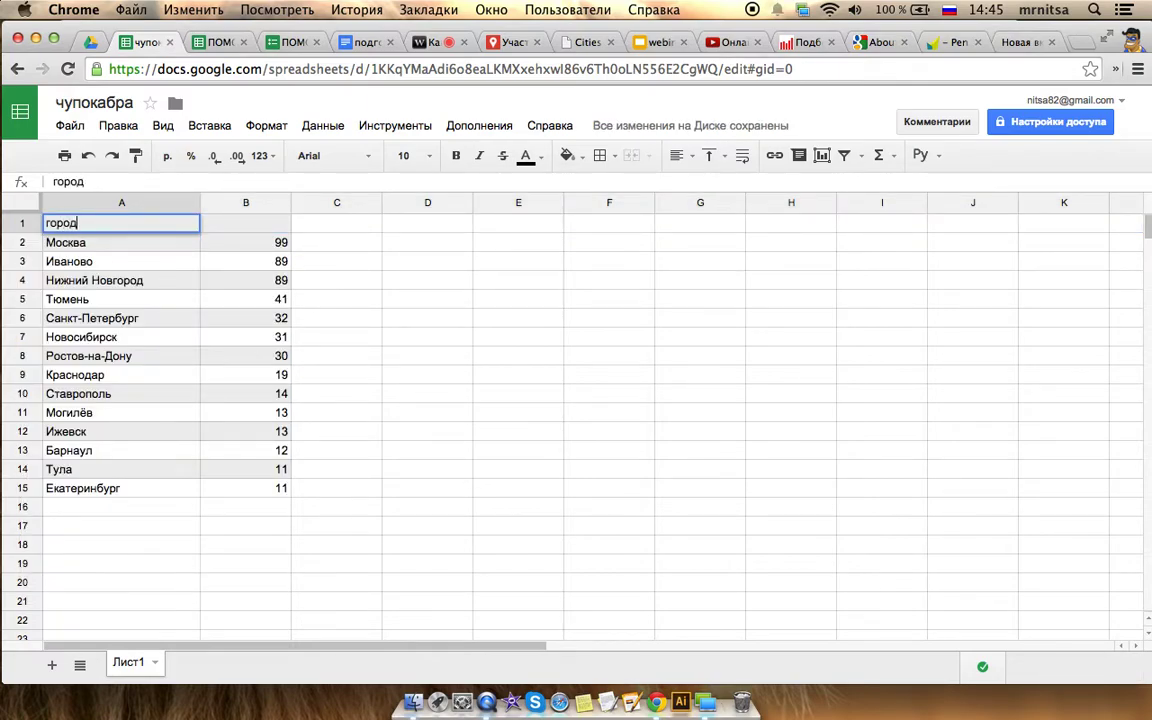
left_click(255, 228)
type("з")
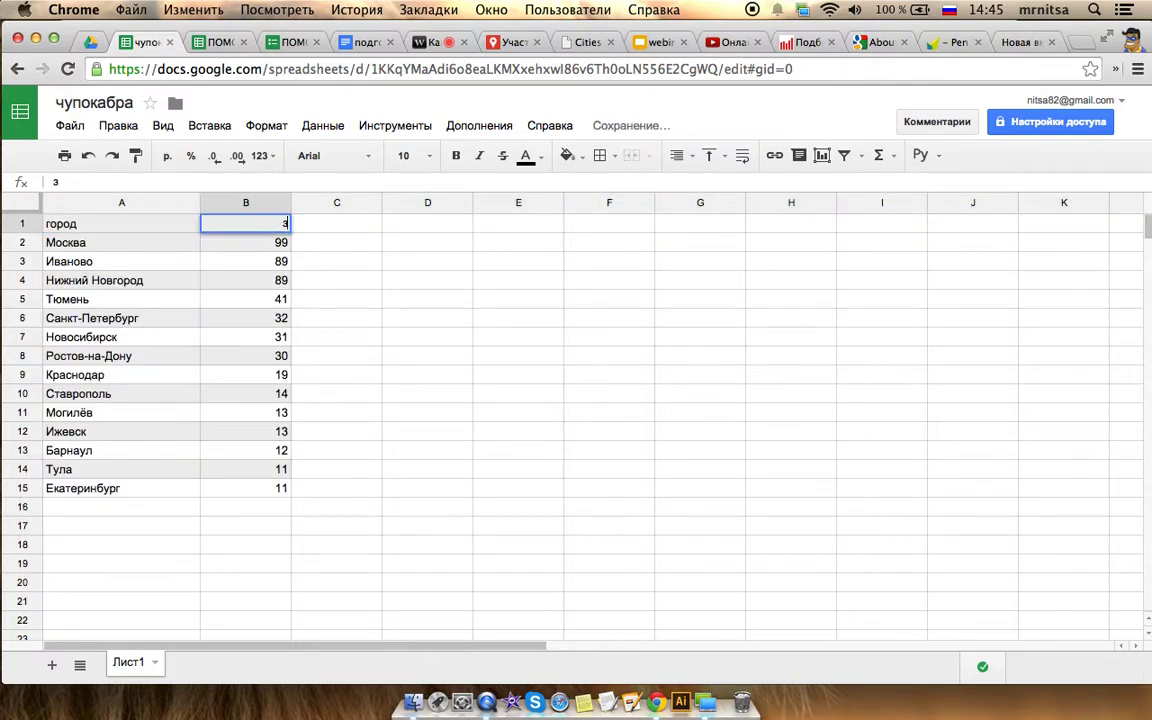
type("апросы")
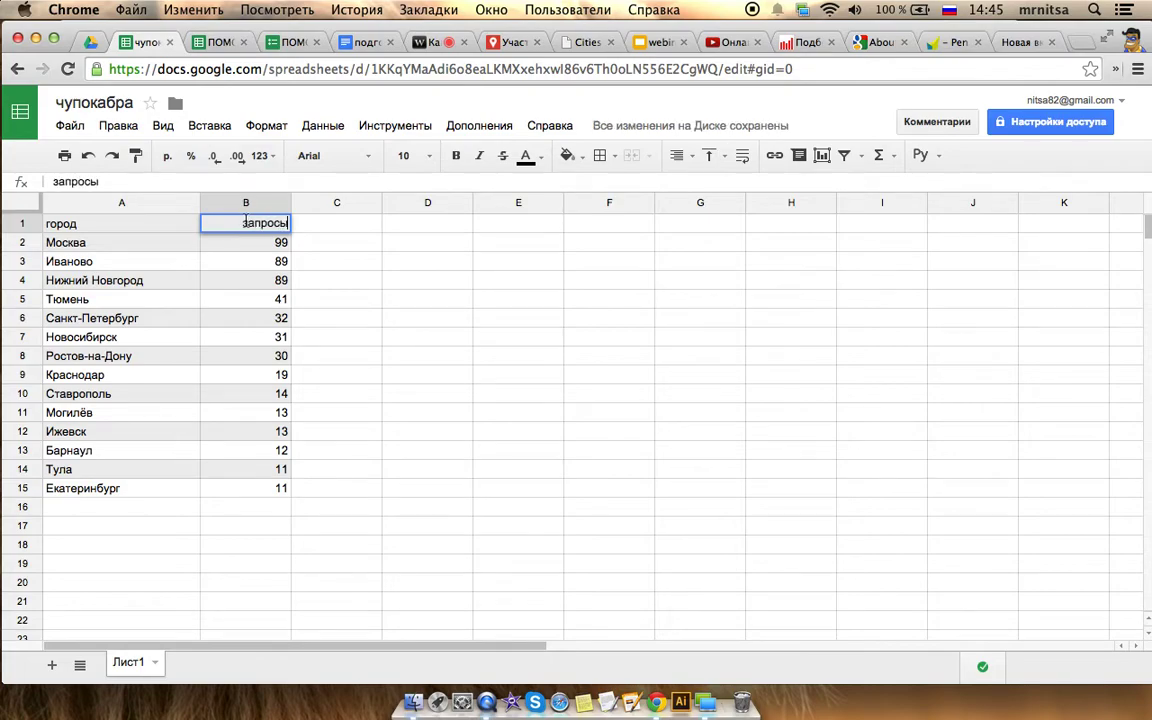
left_click(366, 296)
left_click(512, 42)
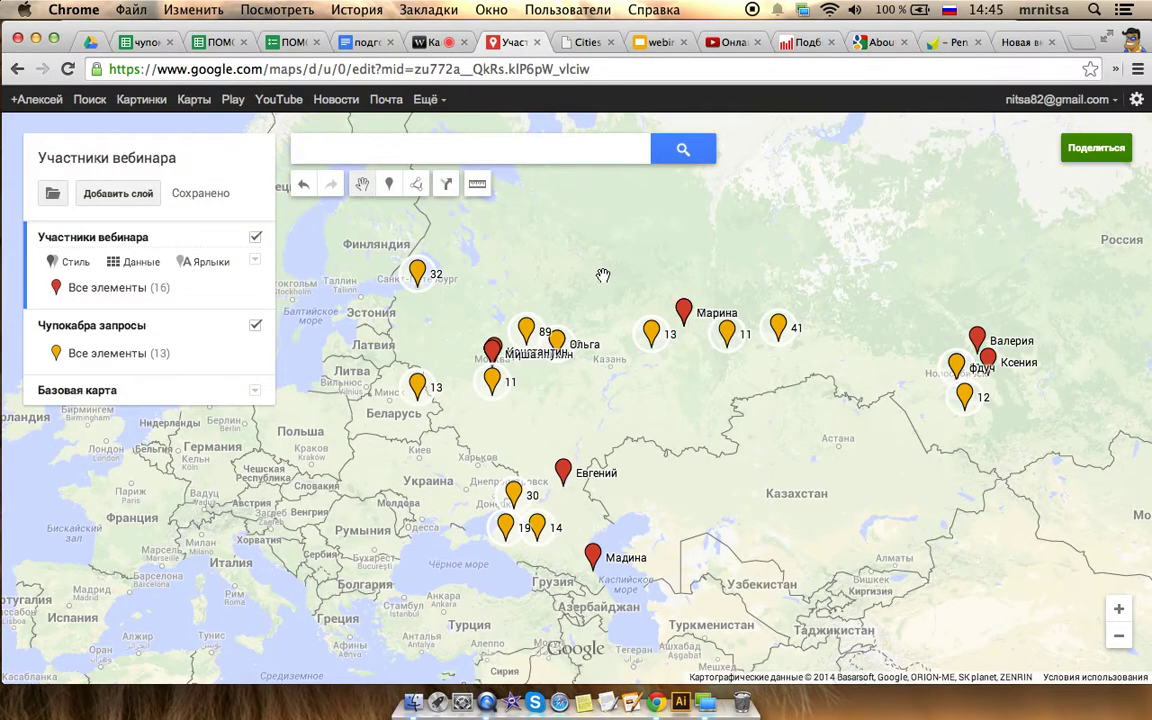
Reload the map, hide Участники вебинара, inspect the 11 marker, then open Чупокабра запросы data
left_click(66, 68)
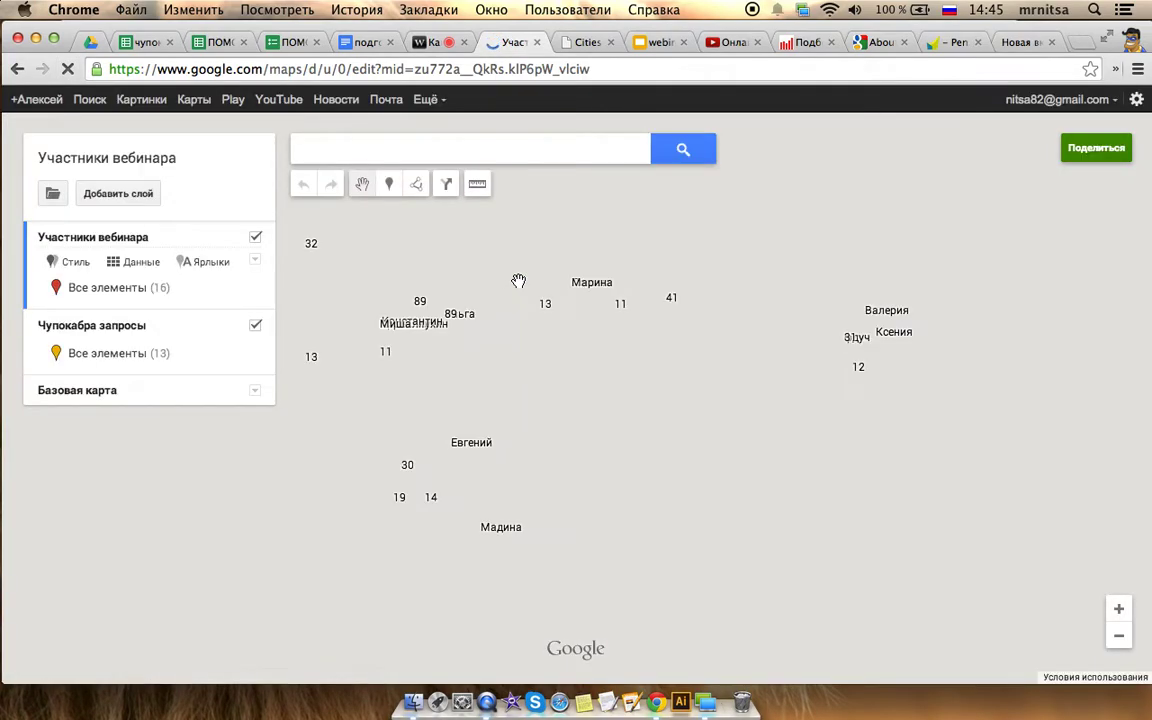
left_click(255, 237)
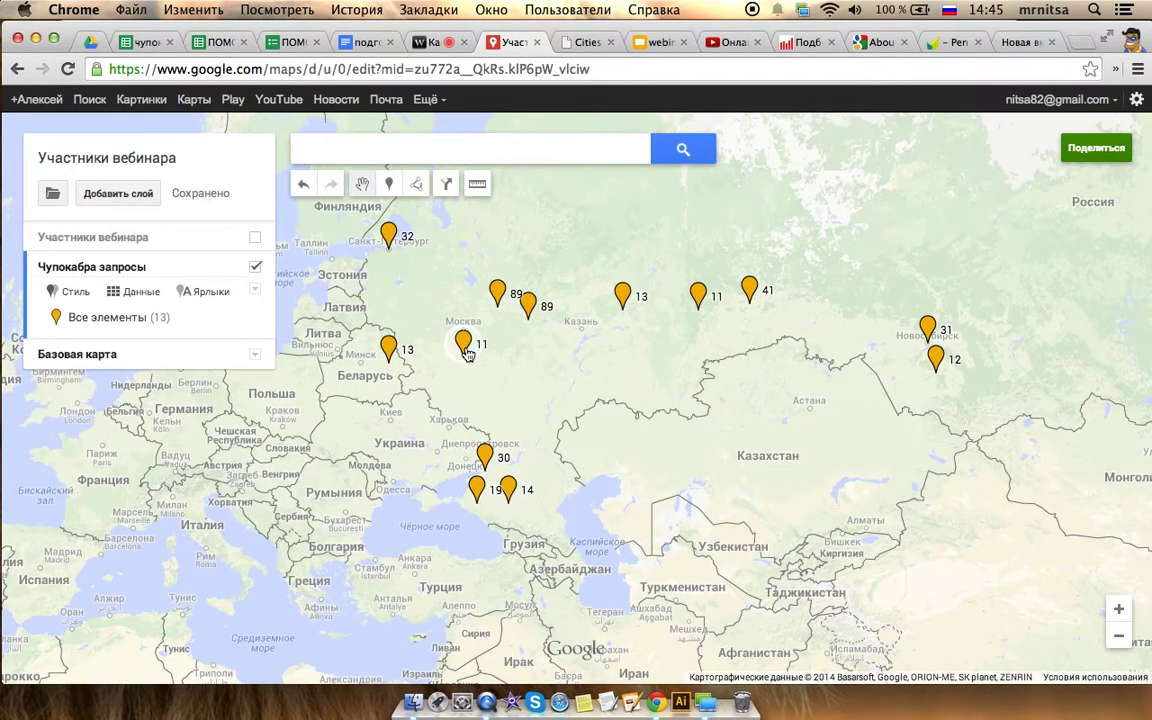
left_click(463, 345)
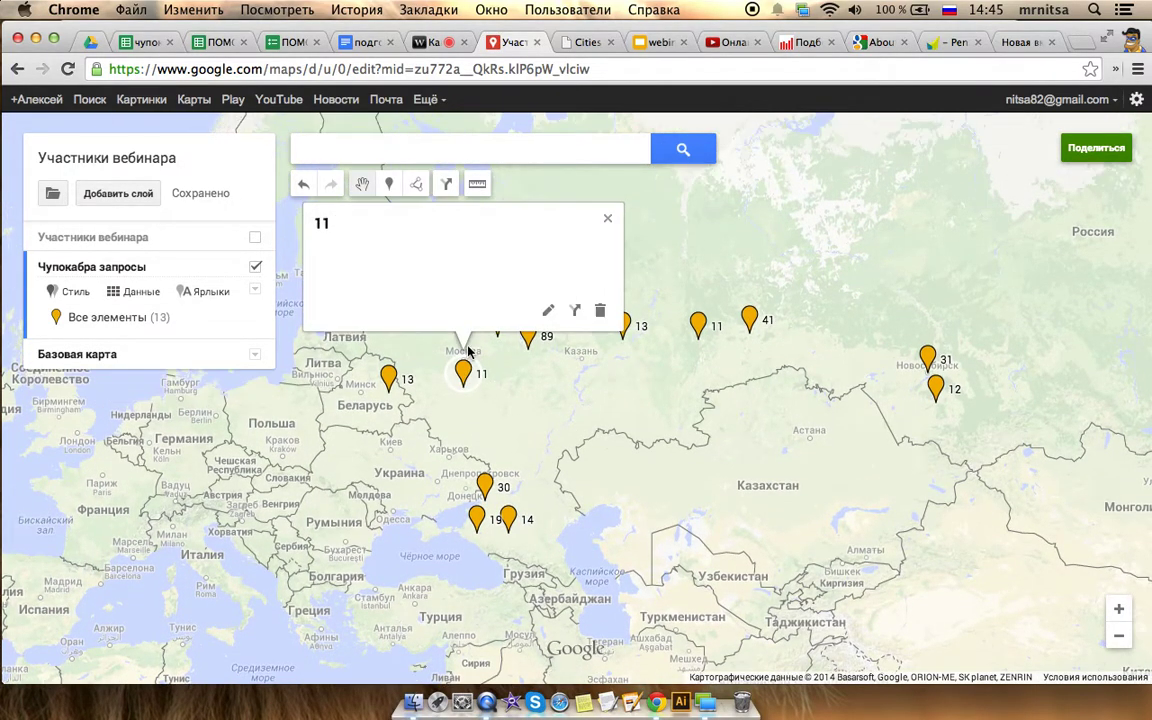
left_click(607, 218)
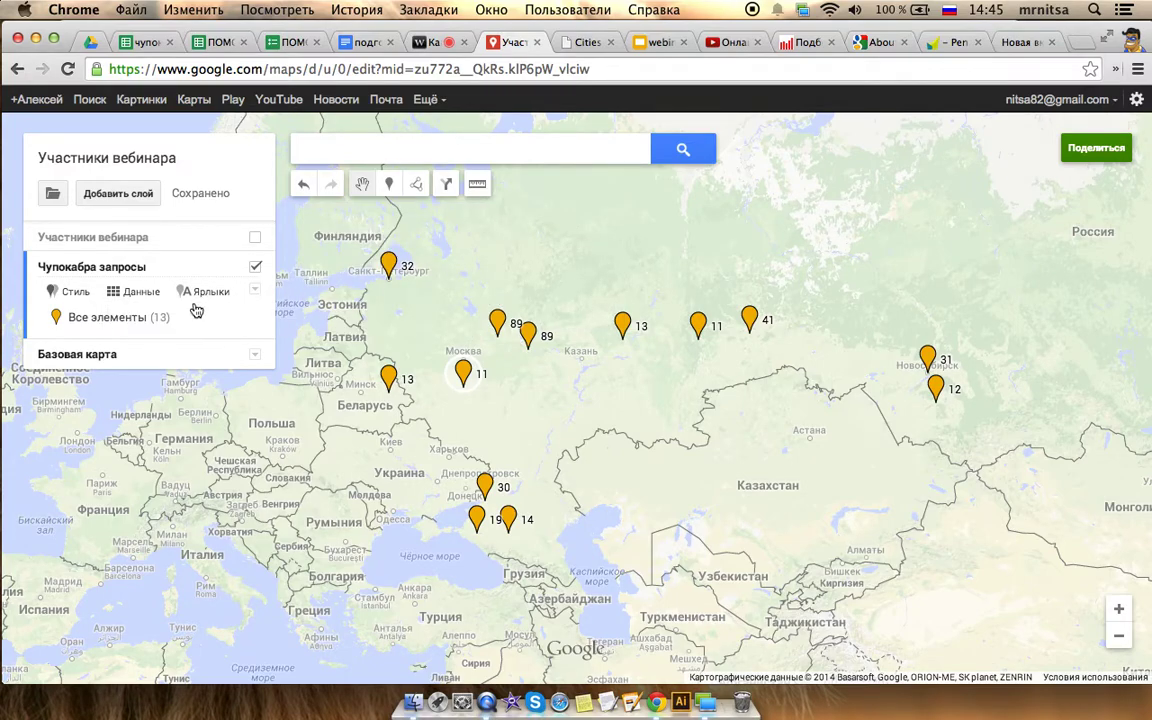
left_click(138, 291)
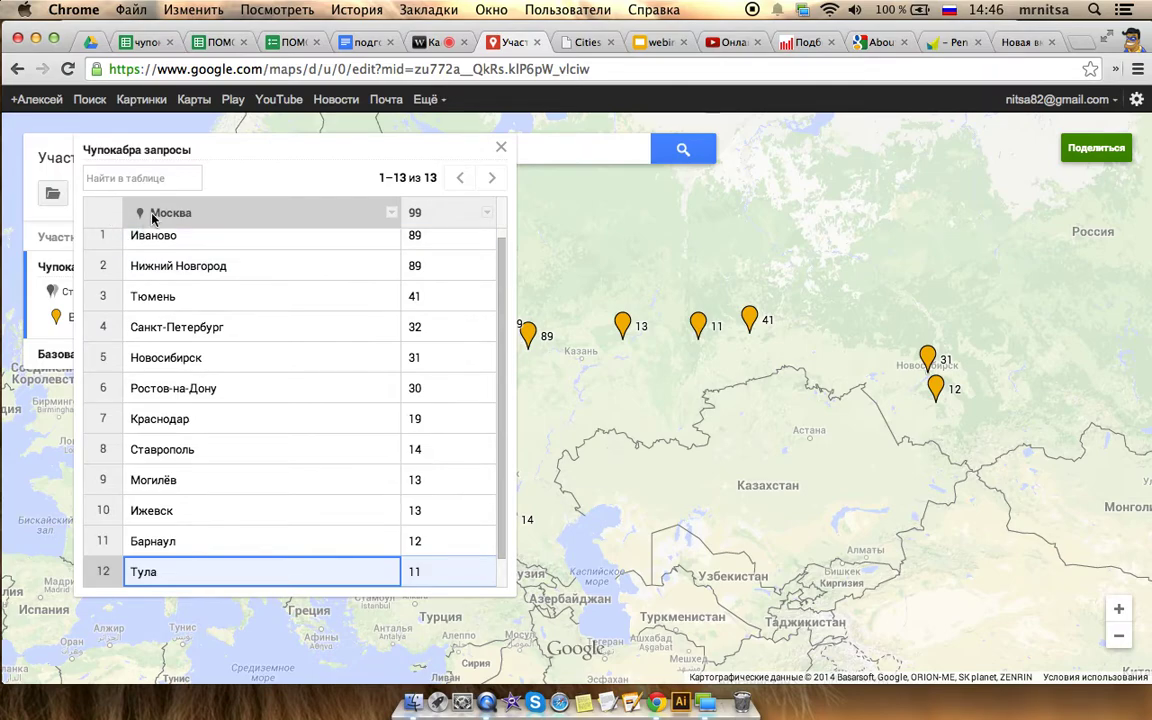
Insert a new Москва row with value 99 into the Чупокабра запросы table, then close the table and info card
left_click(99, 244)
left_click(172, 260)
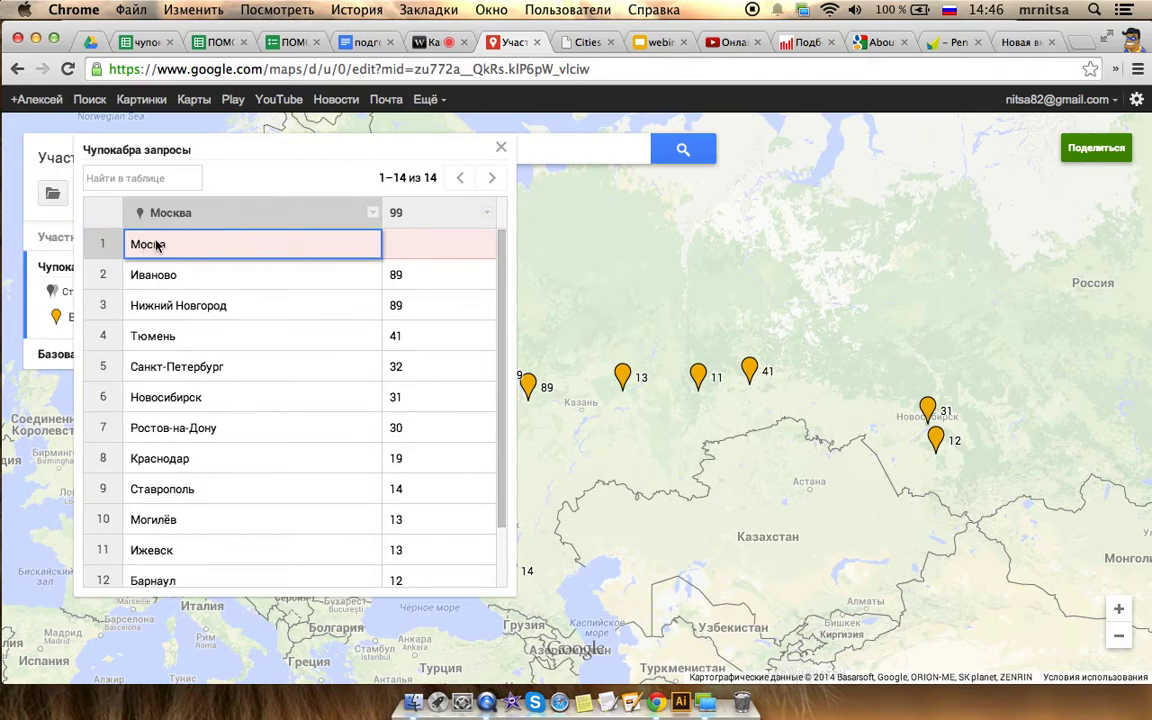
left_click(450, 242)
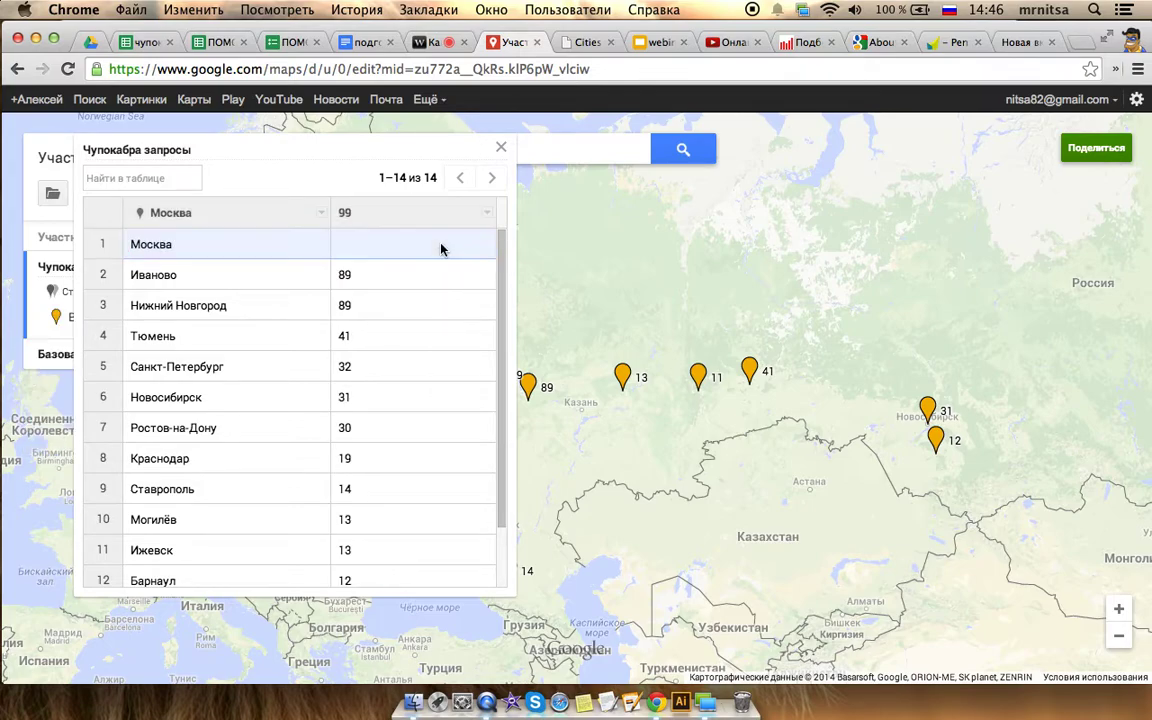
type("99")
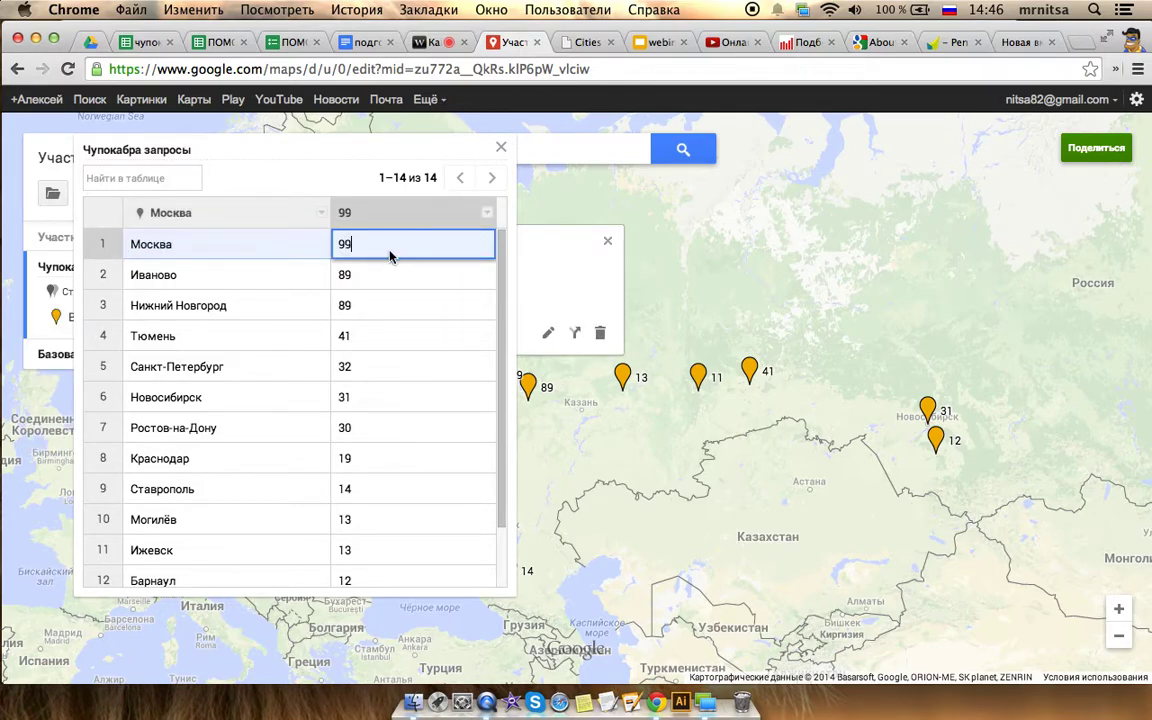
left_click(442, 427)
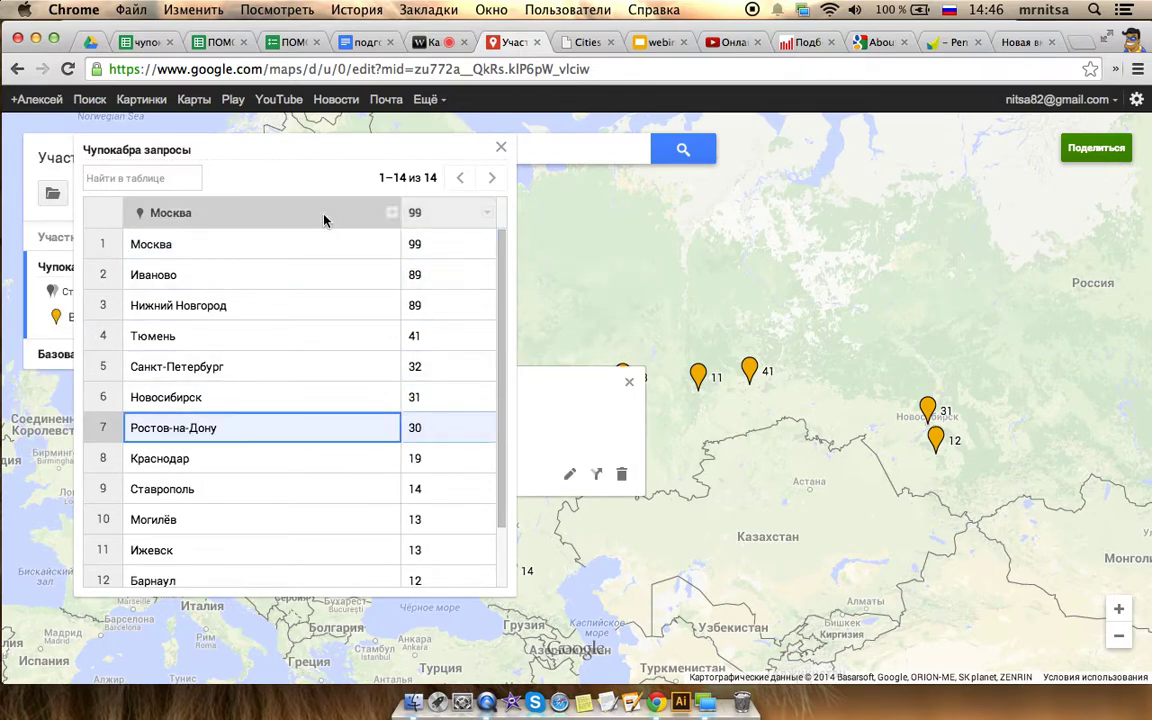
double_click(180, 213)
left_click(501, 147)
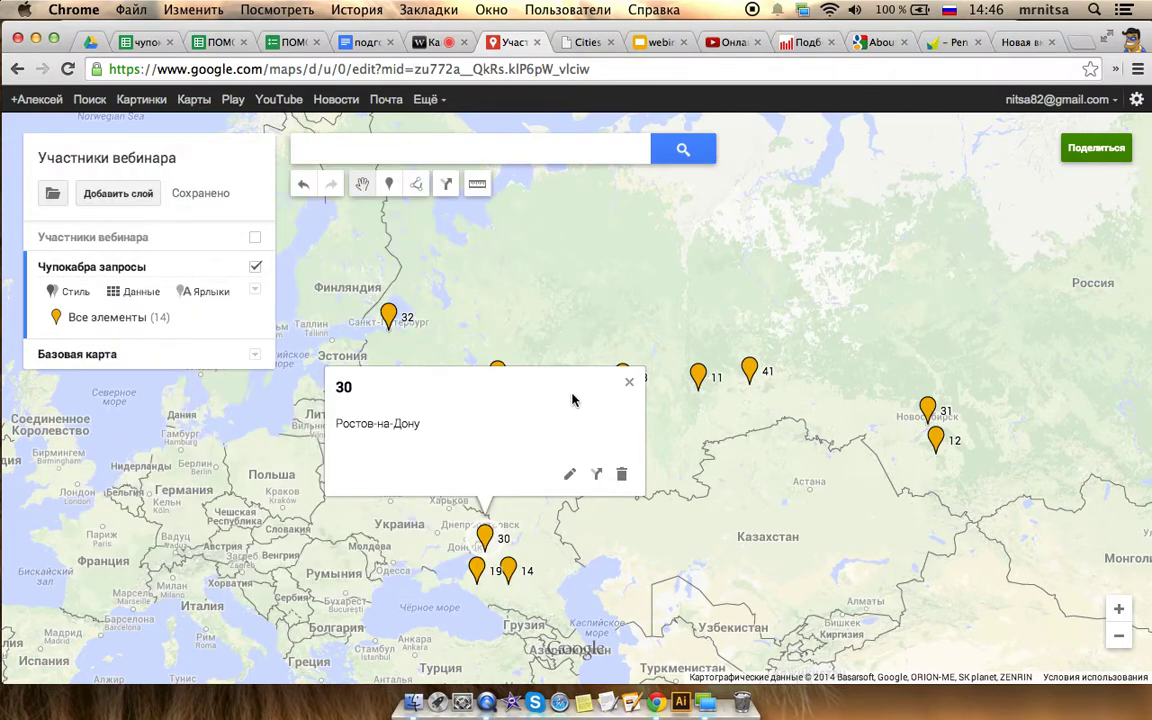
left_click(629, 382)
Check the Москва marker, then style the query layer by the 99 column in blue value ranges
left_click(463, 395)
left_click(471, 376)
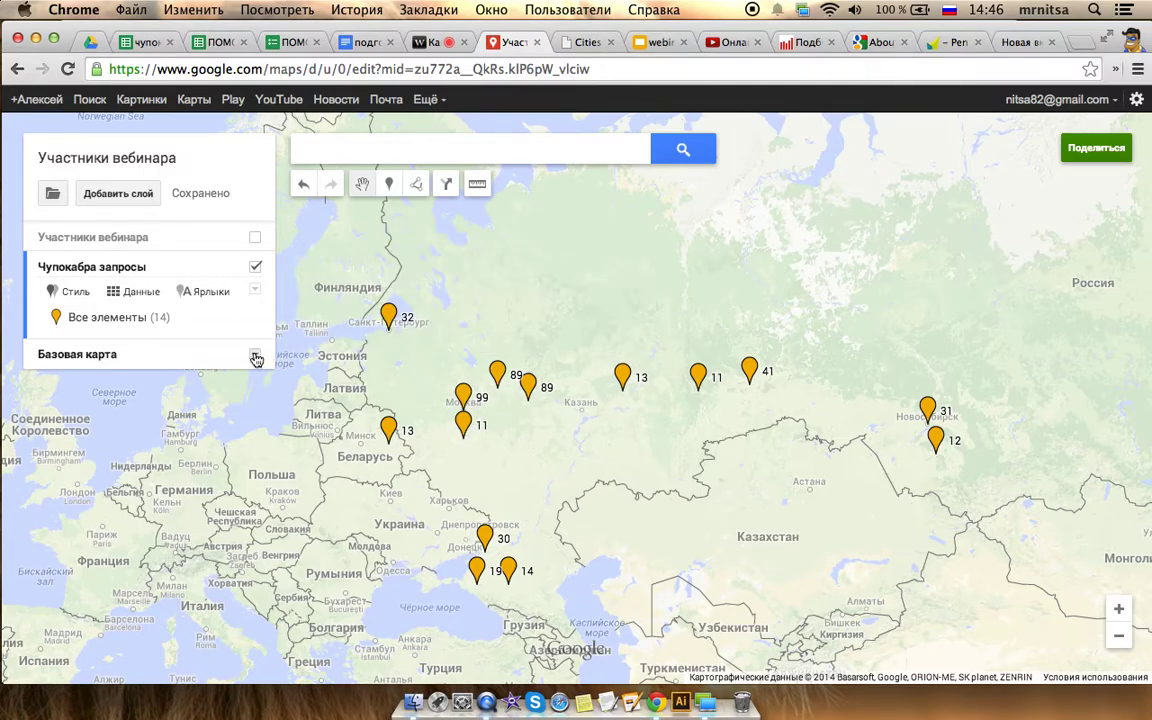
left_click(210, 292)
left_click(88, 295)
left_click(212, 324)
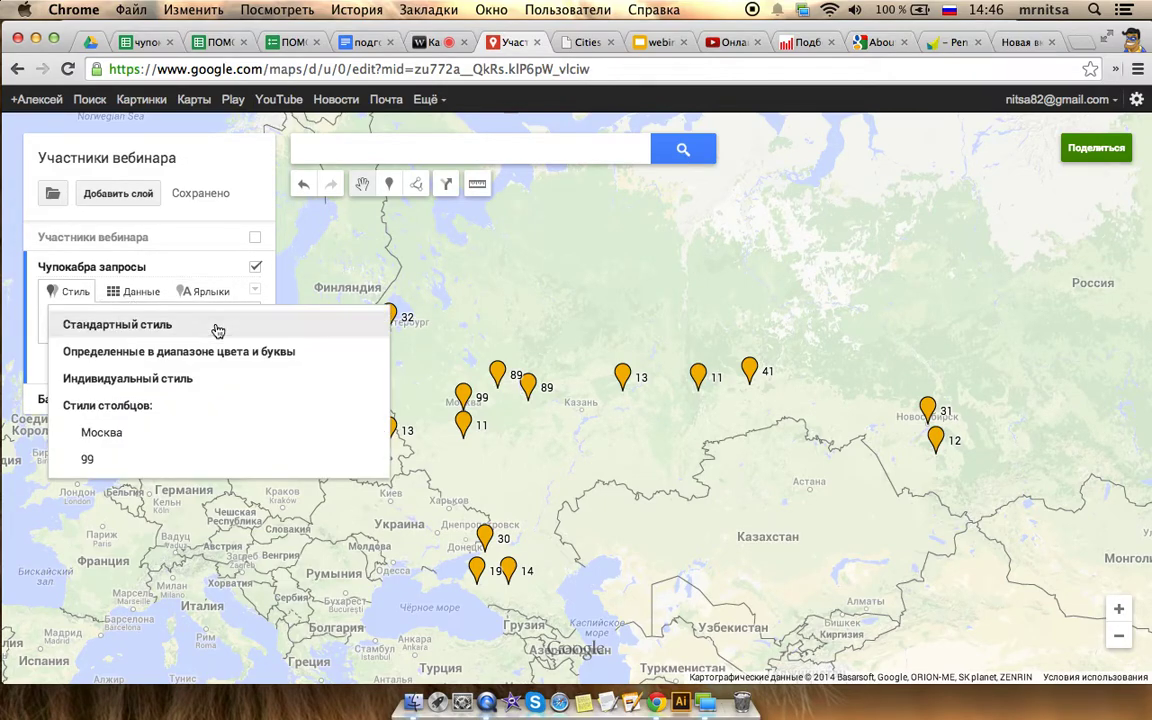
left_click(209, 458)
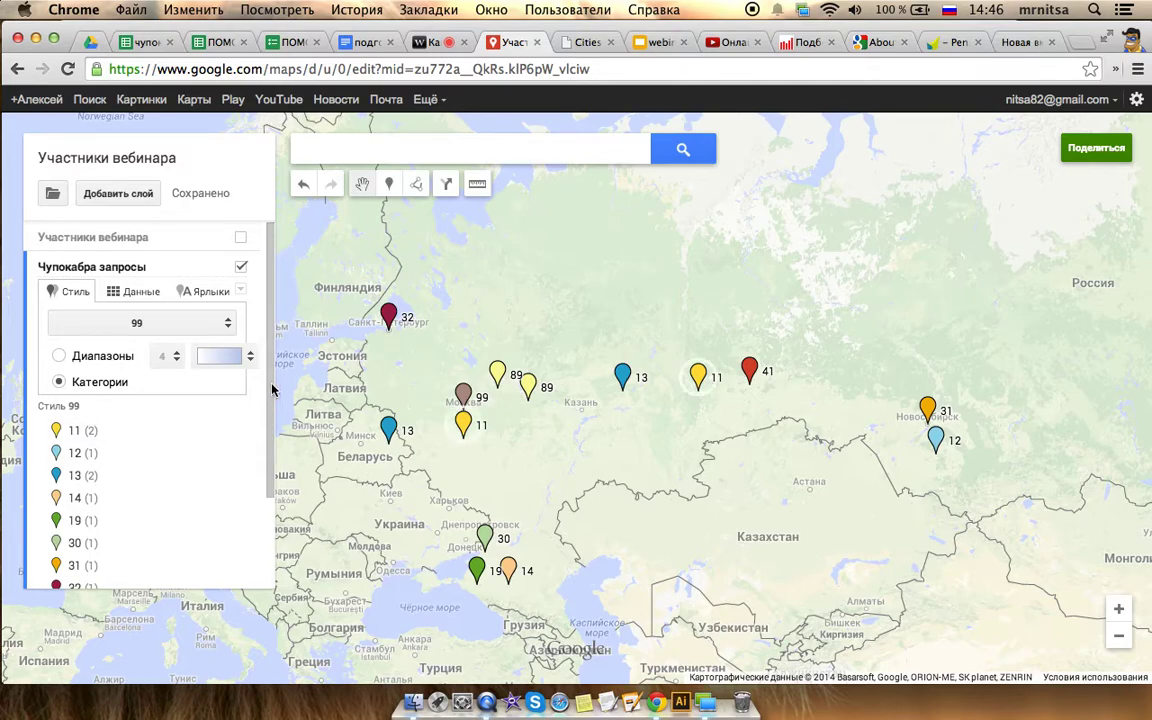
left_click(85, 357)
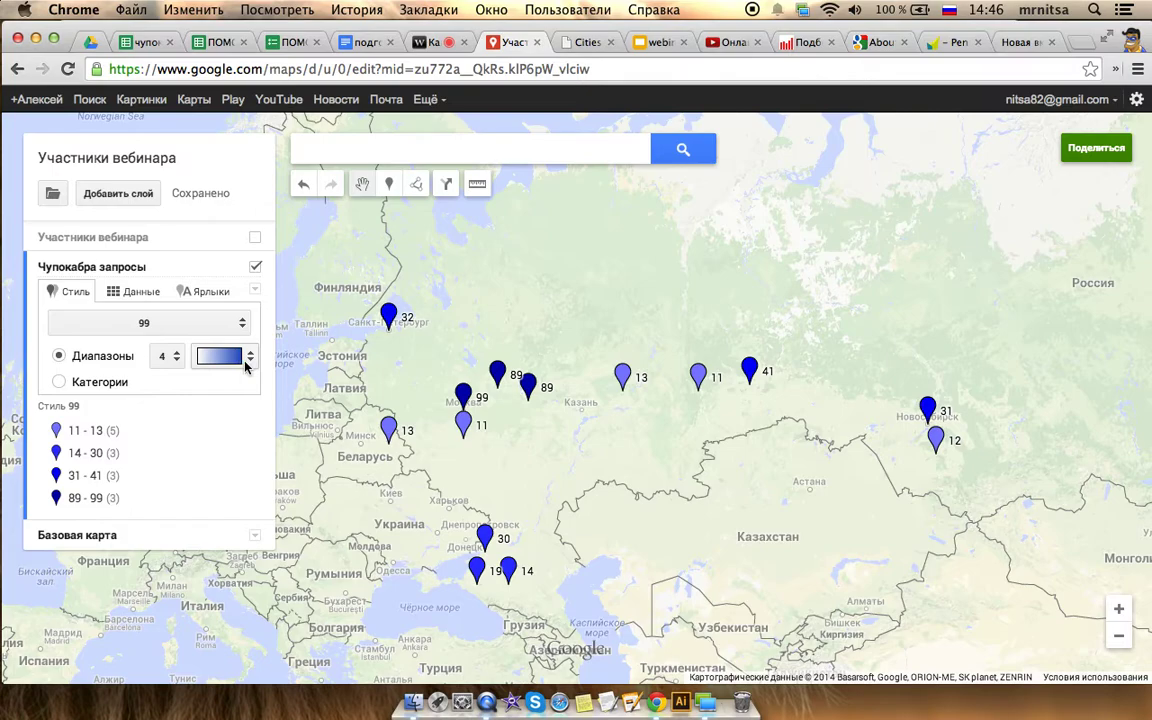
left_click(248, 362)
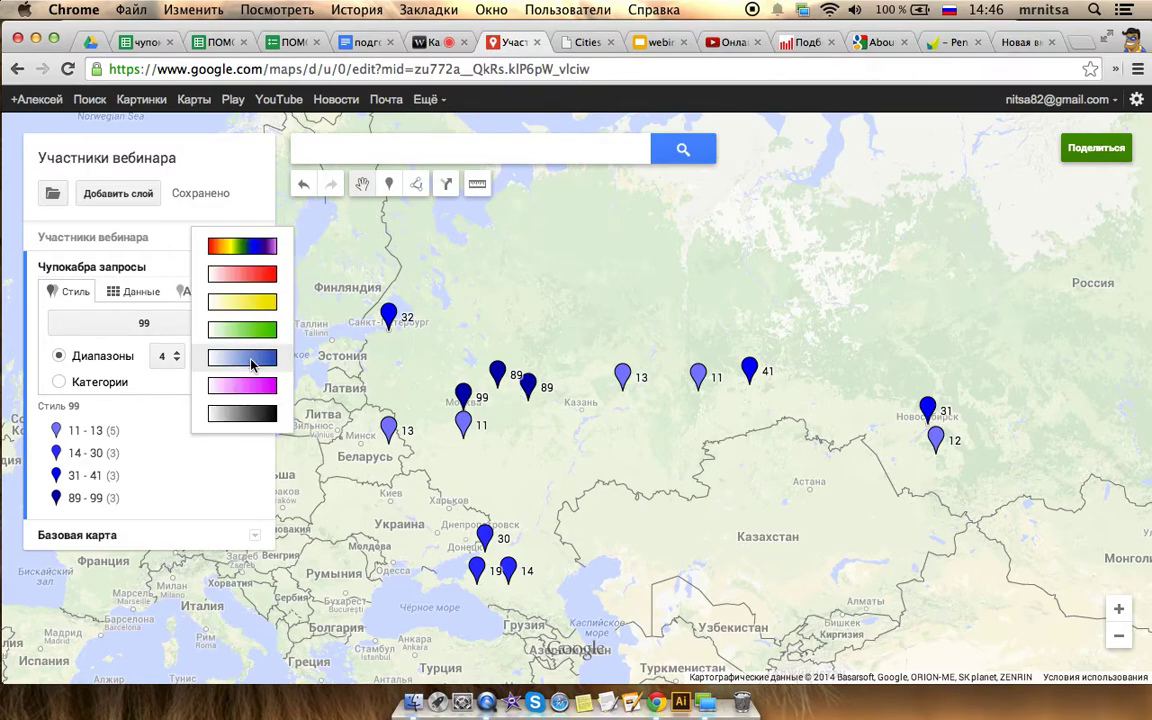
left_click(185, 380)
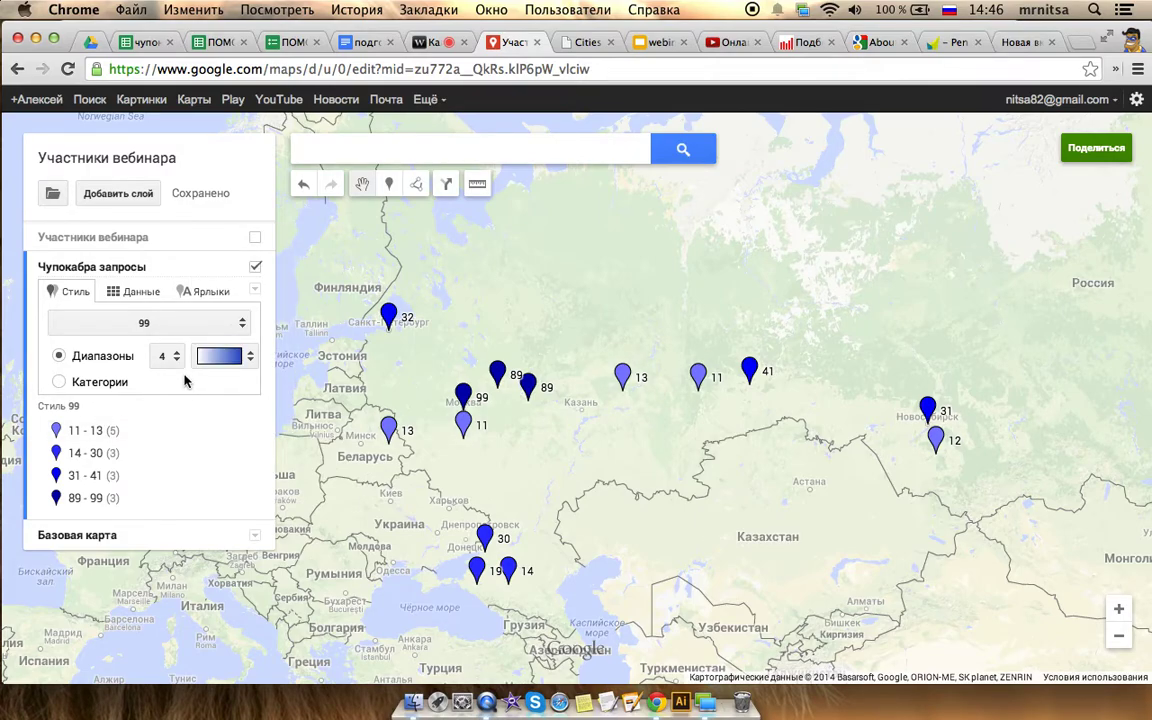
Switch the query layer to Стандартный стиль with all markers coloured orange
left_click(180, 322)
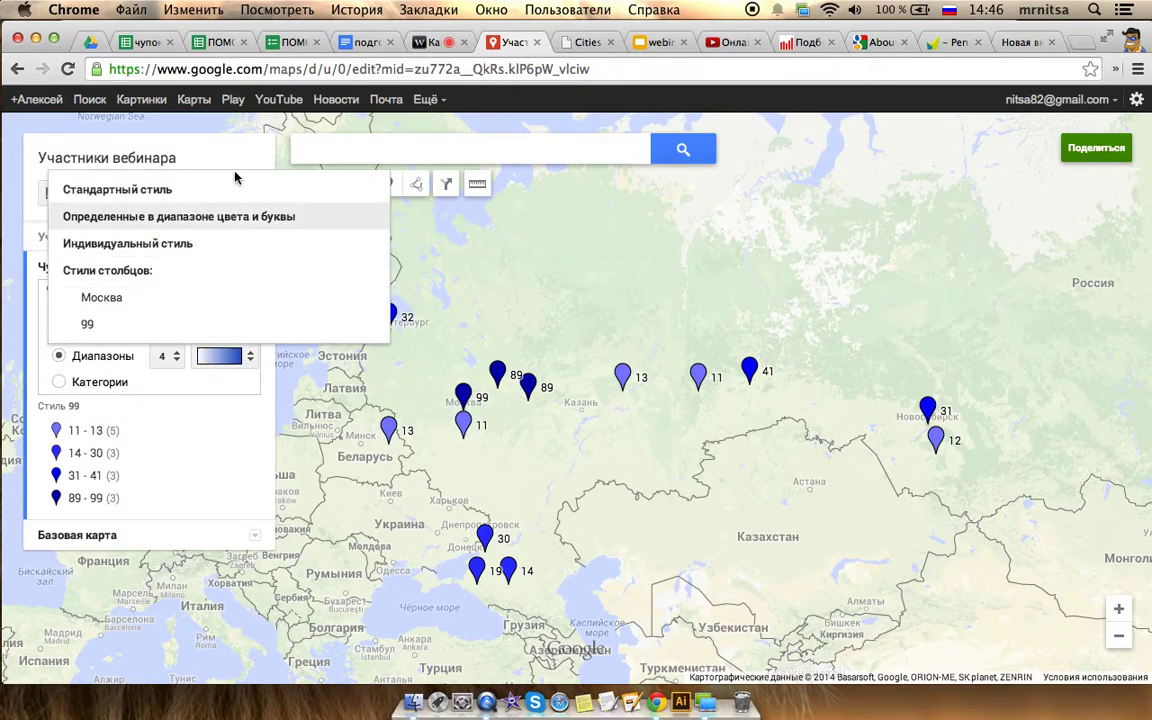
left_click(215, 203)
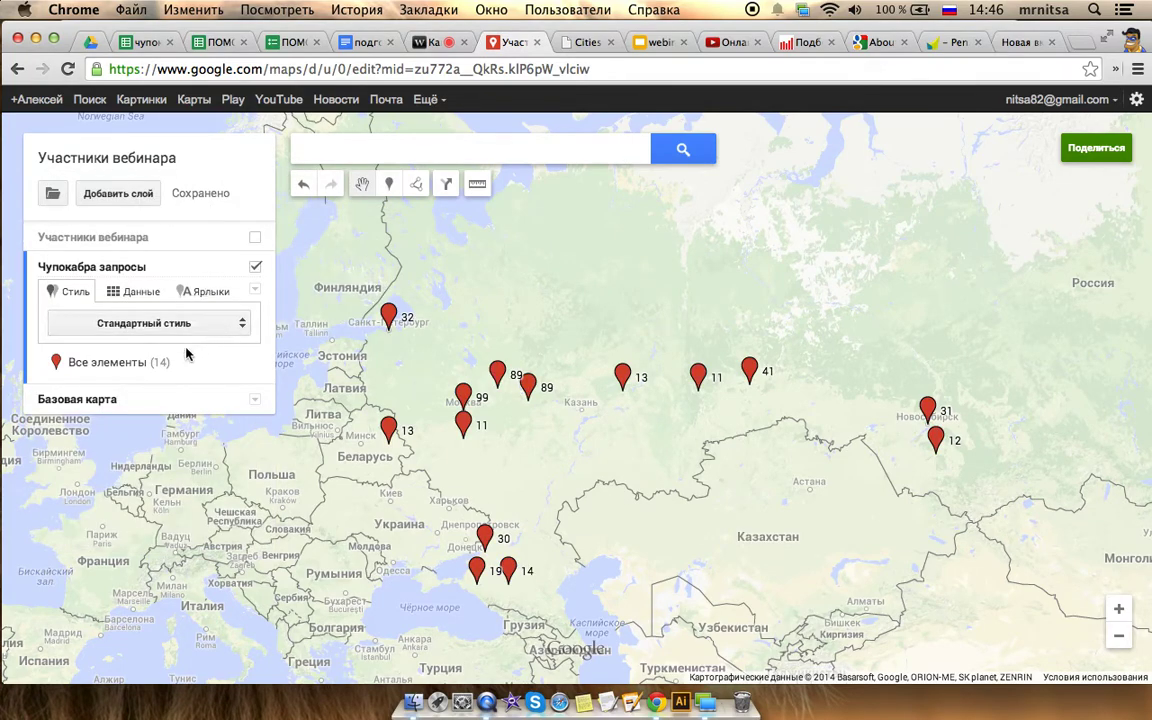
left_click(246, 362)
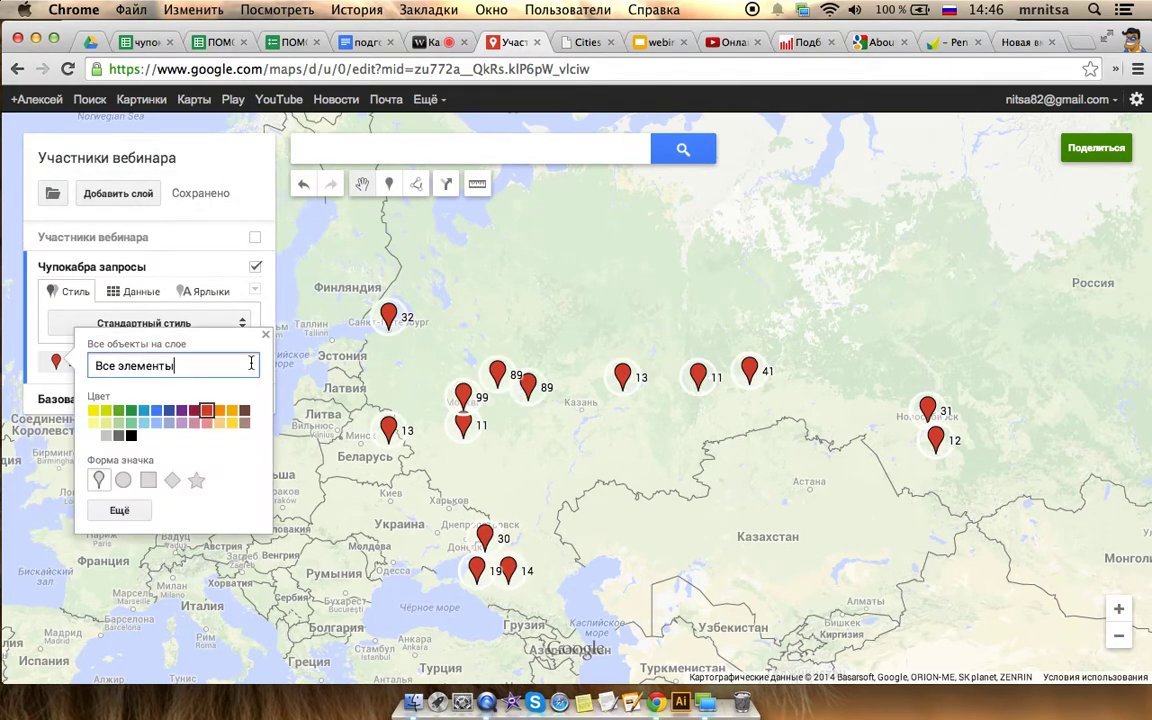
left_click(220, 410)
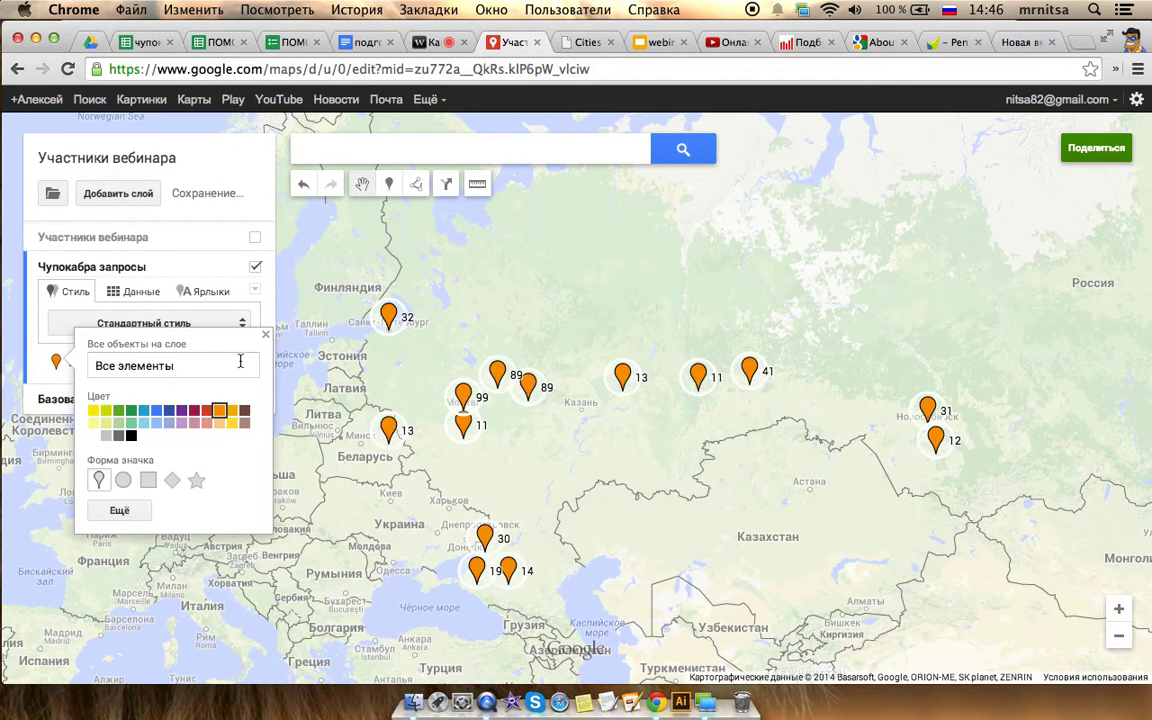
left_click(242, 304)
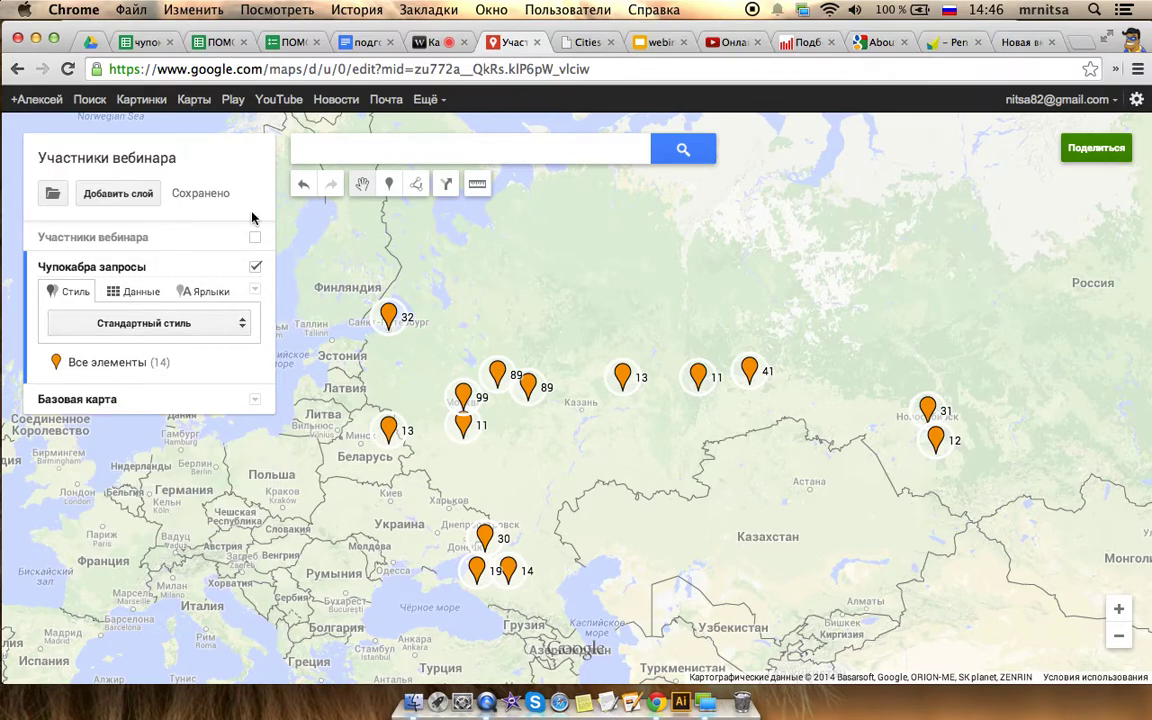
left_click(430, 42)
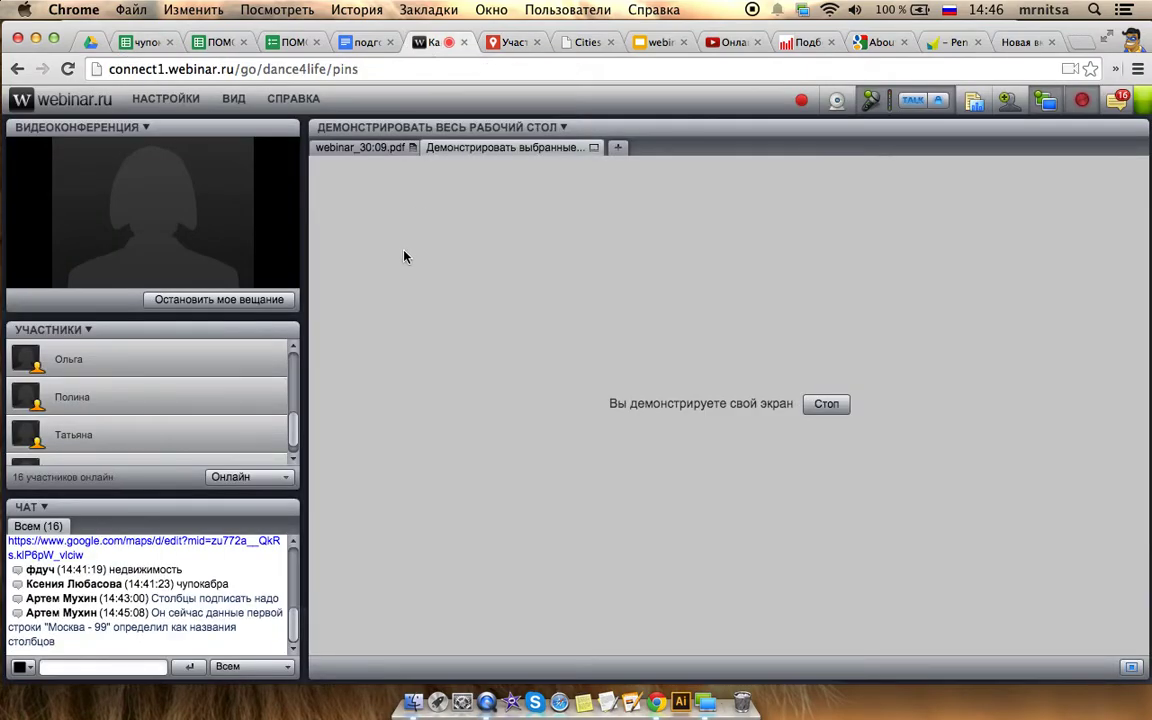
Open the shared map link from the chat and toggle the Участники вебинара layer on and off
left_click(157, 543)
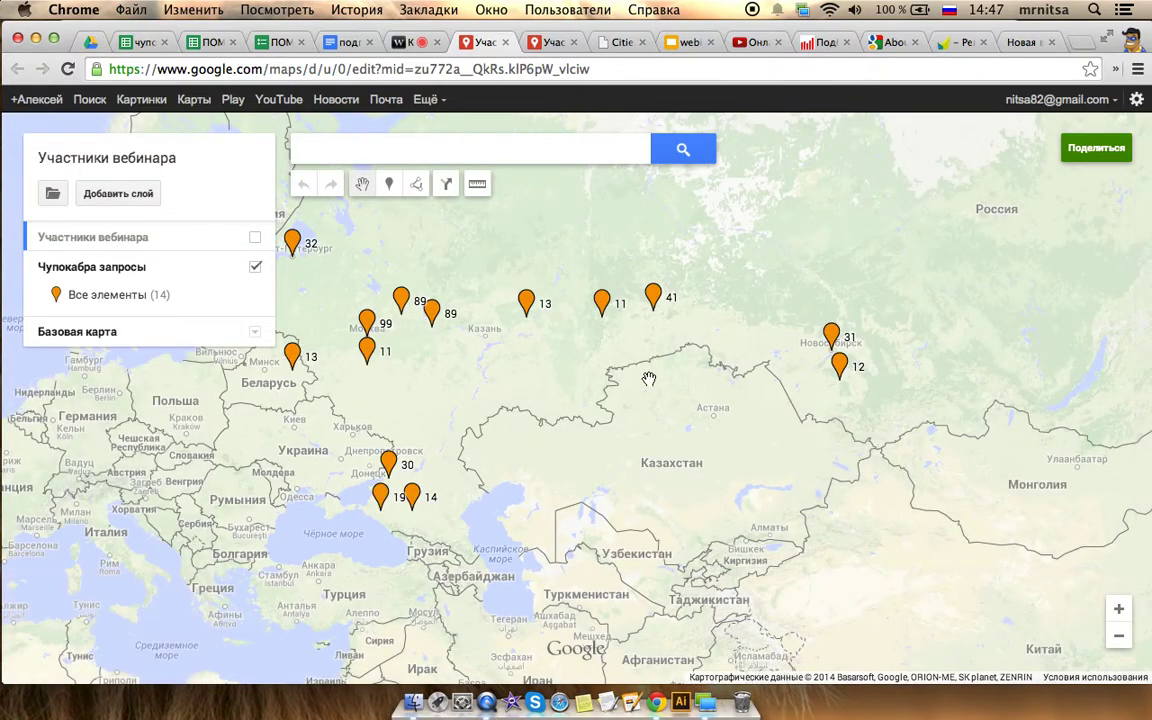
left_click(255, 238)
left_click(256, 239)
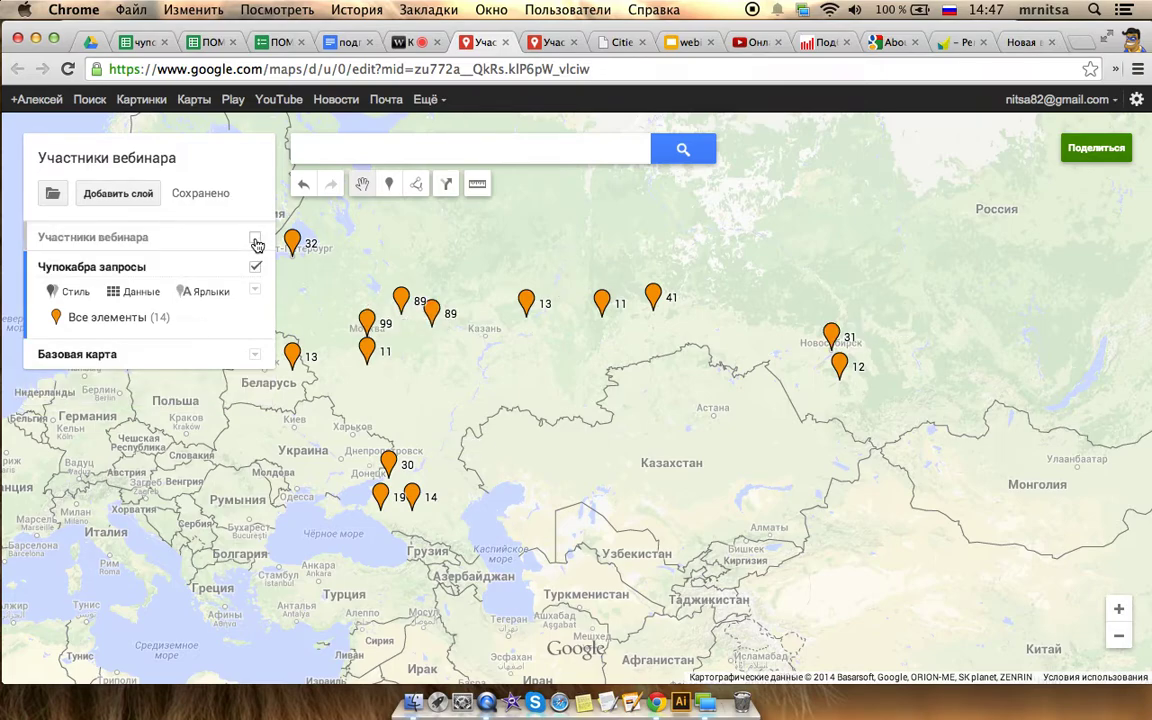
Close the duplicate and original map tabs
left_click(450, 42)
left_click(506, 42)
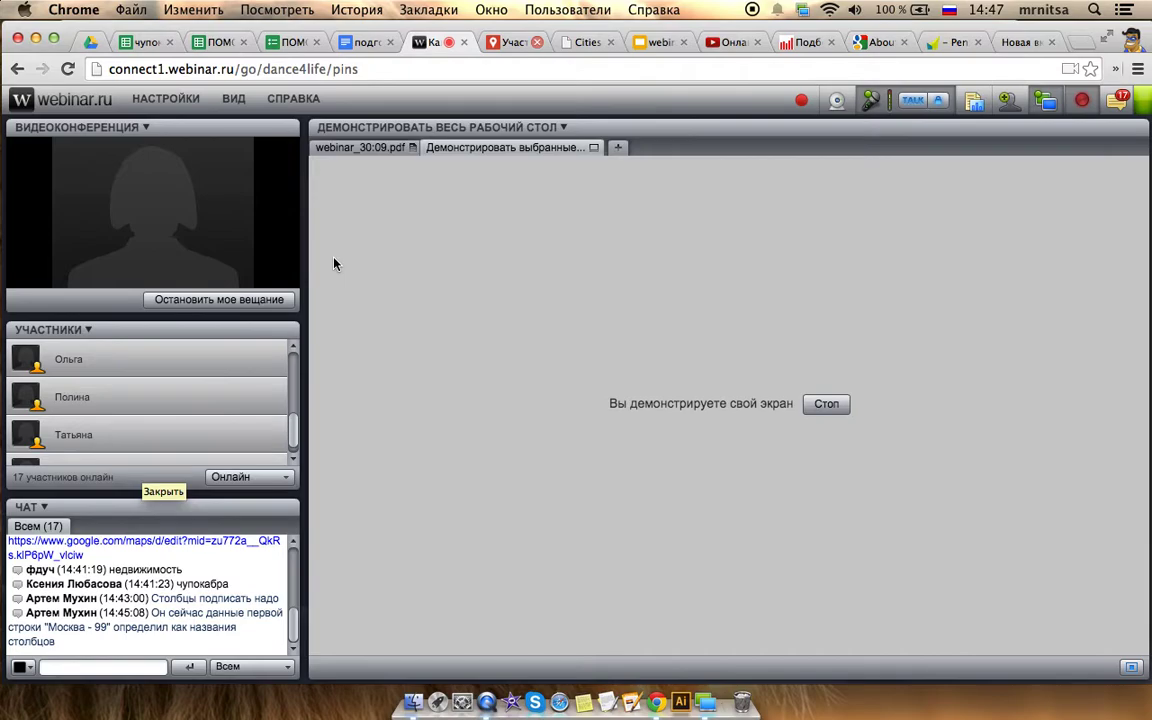
left_click(492, 44)
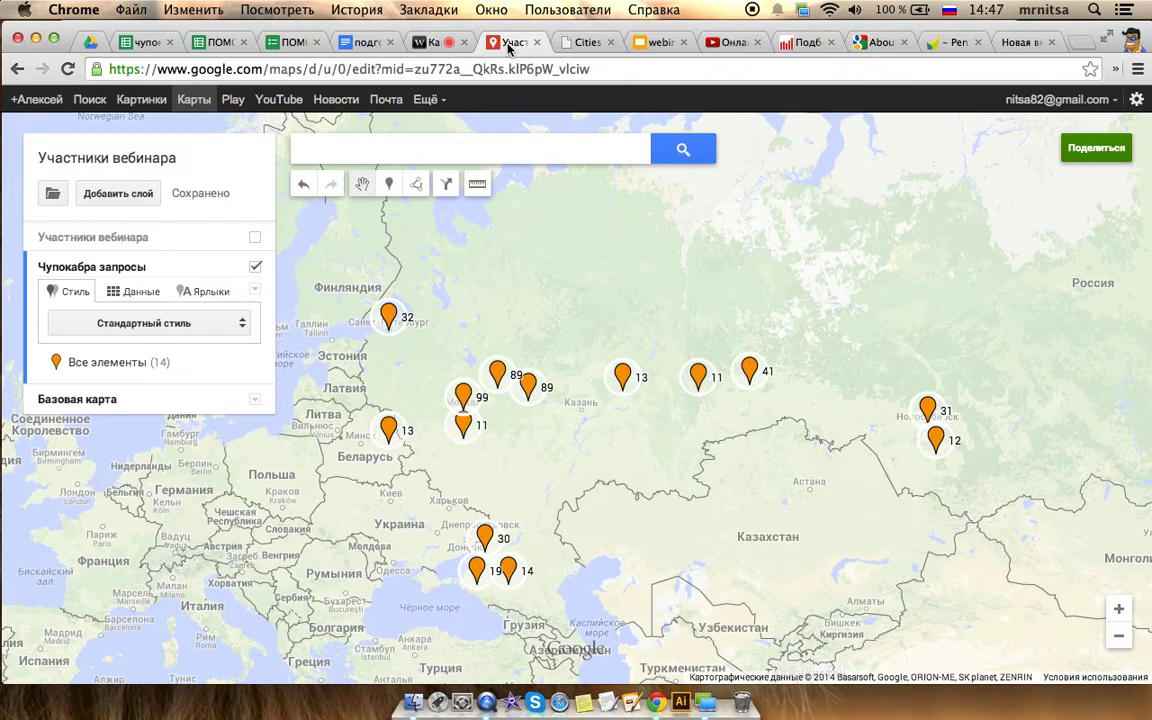
left_click(537, 43)
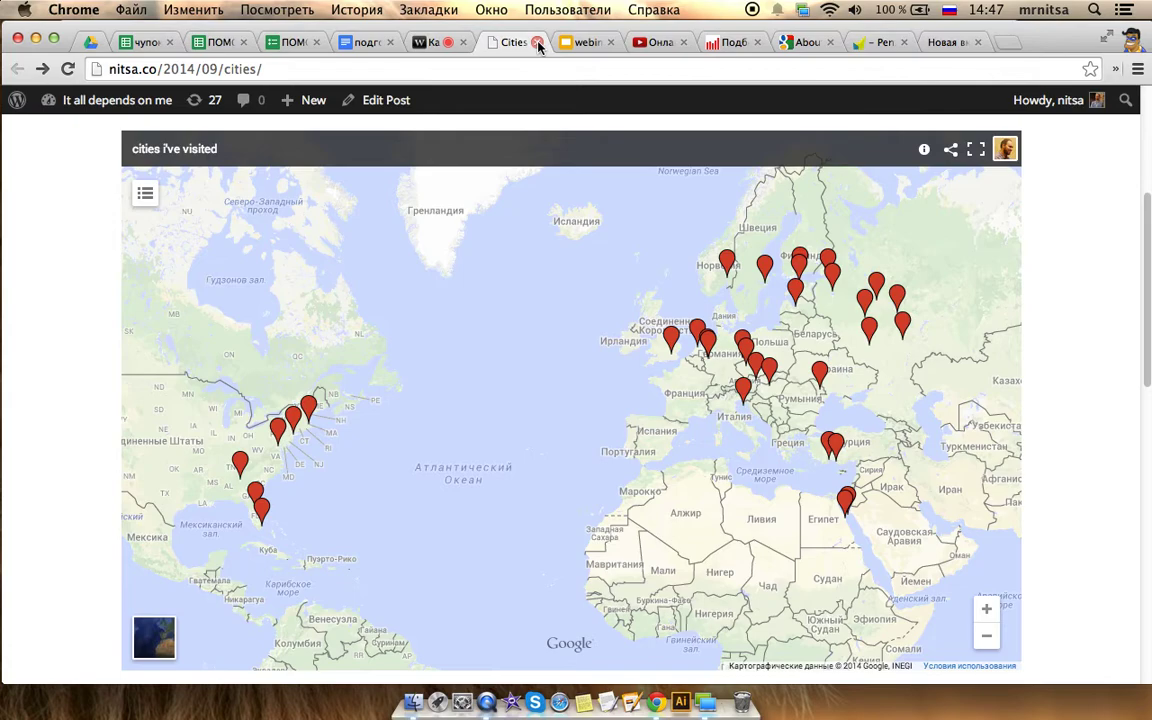
Close the cities-visited, YouTube playlist and Wordstat tabs
left_click(537, 43)
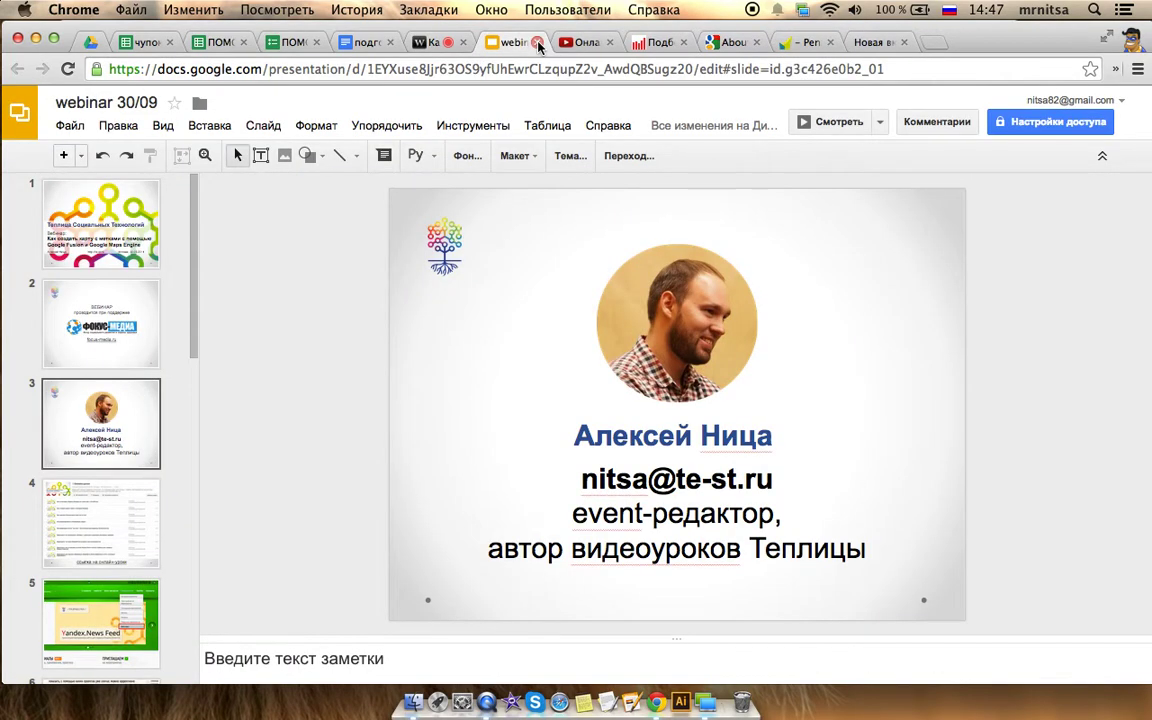
left_click(576, 44)
left_click(608, 44)
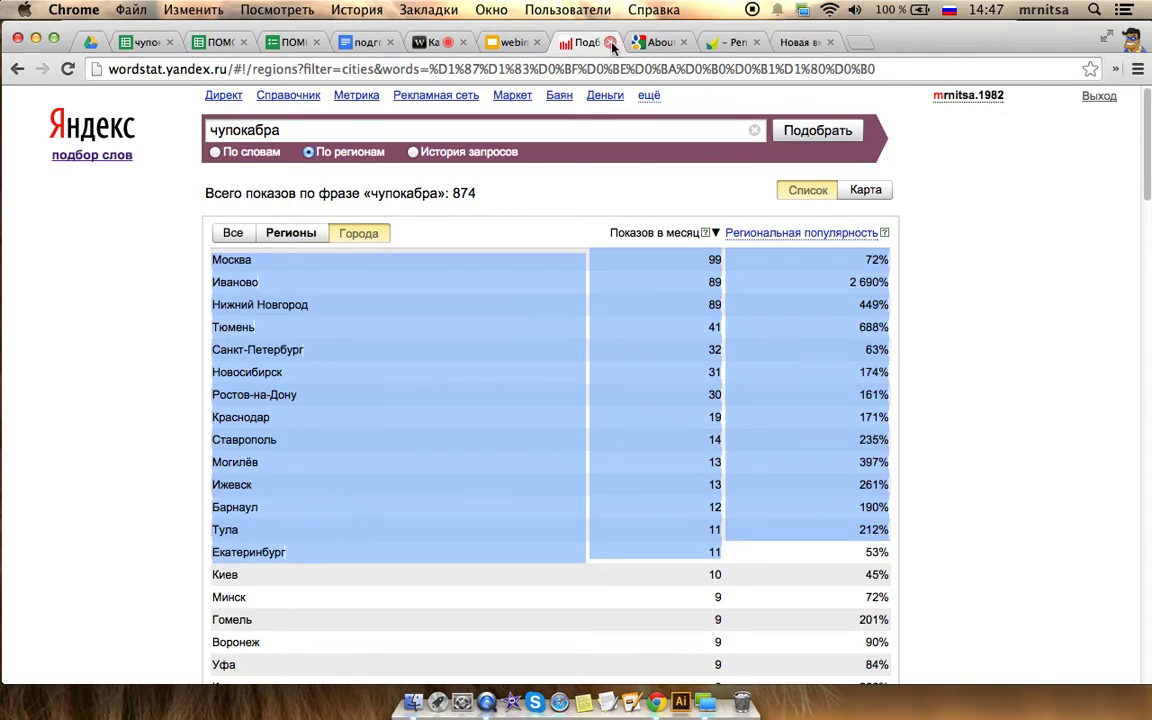
left_click(610, 44)
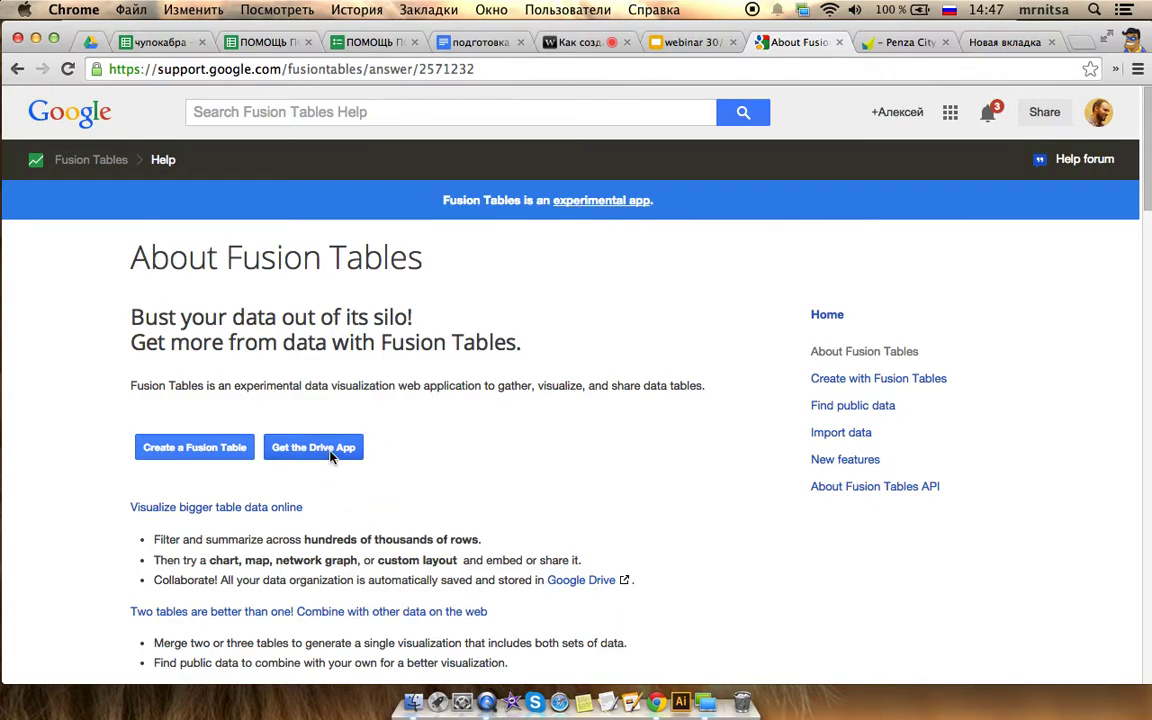
From the SEPTEMBER folder, open Drive's Подключить другие приложения catalogue via Создать > Ещё
left_click(85, 41)
left_click(114, 229)
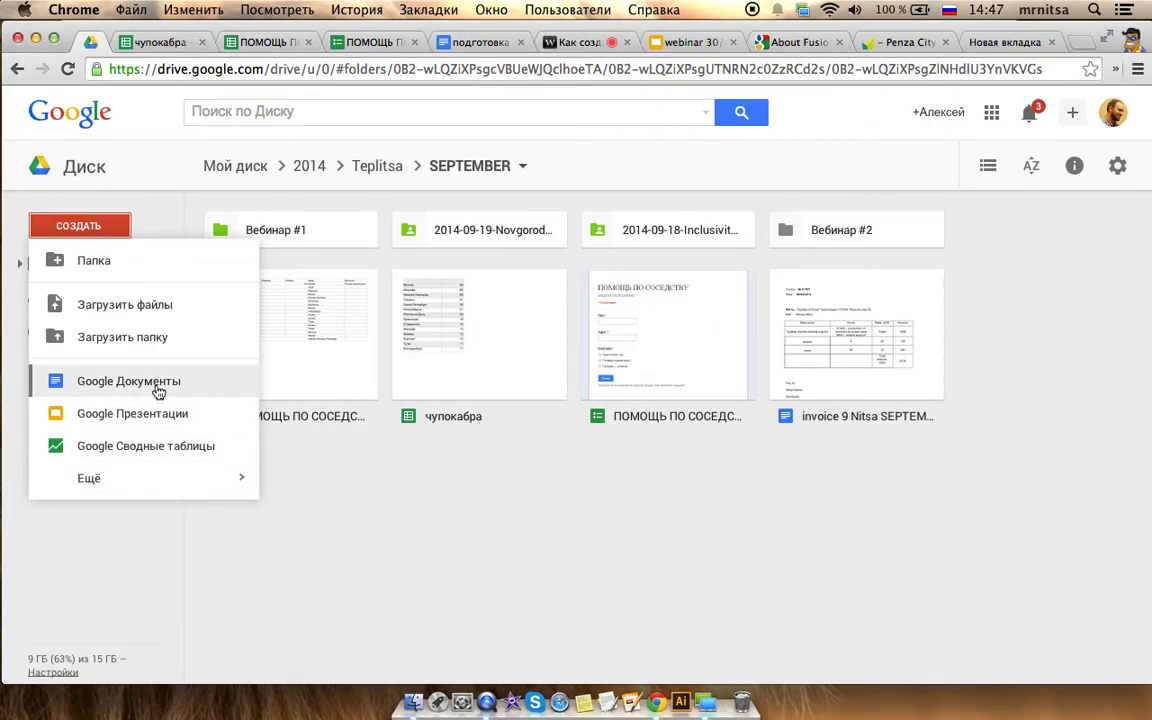
mouse_move(165, 478)
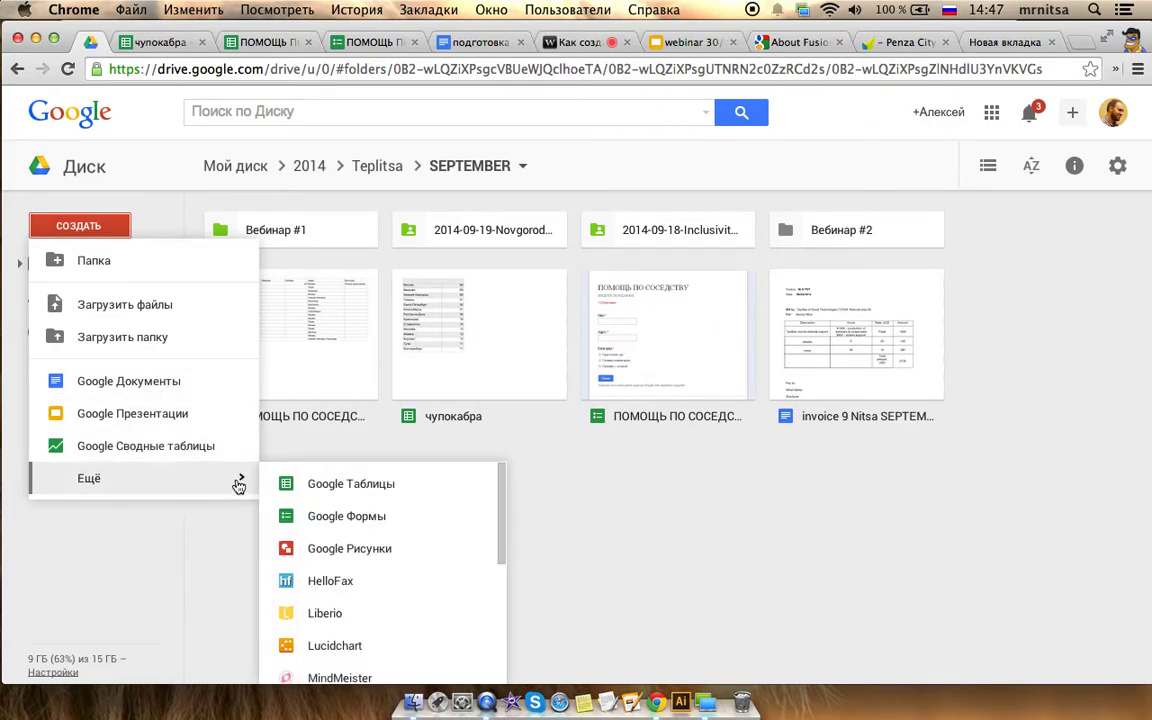
scroll(330, 500, "down", 1)
scroll(437, 524, "down", 2)
scroll(437, 524, "down", 5)
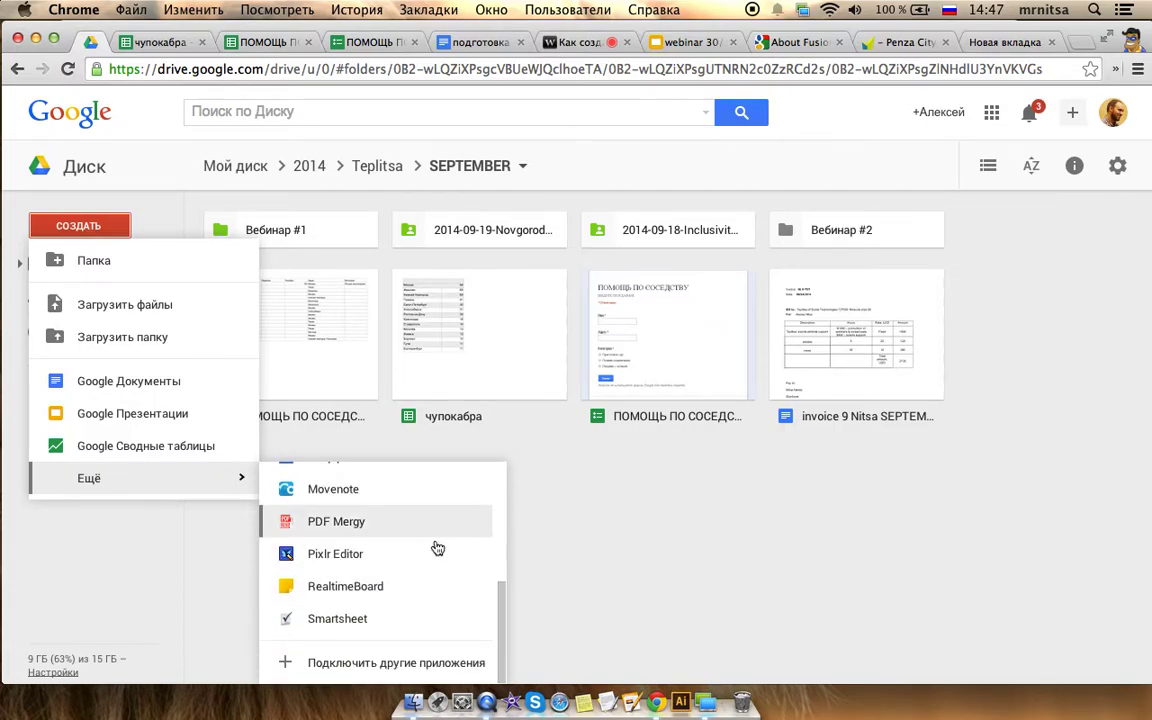
left_click(424, 668)
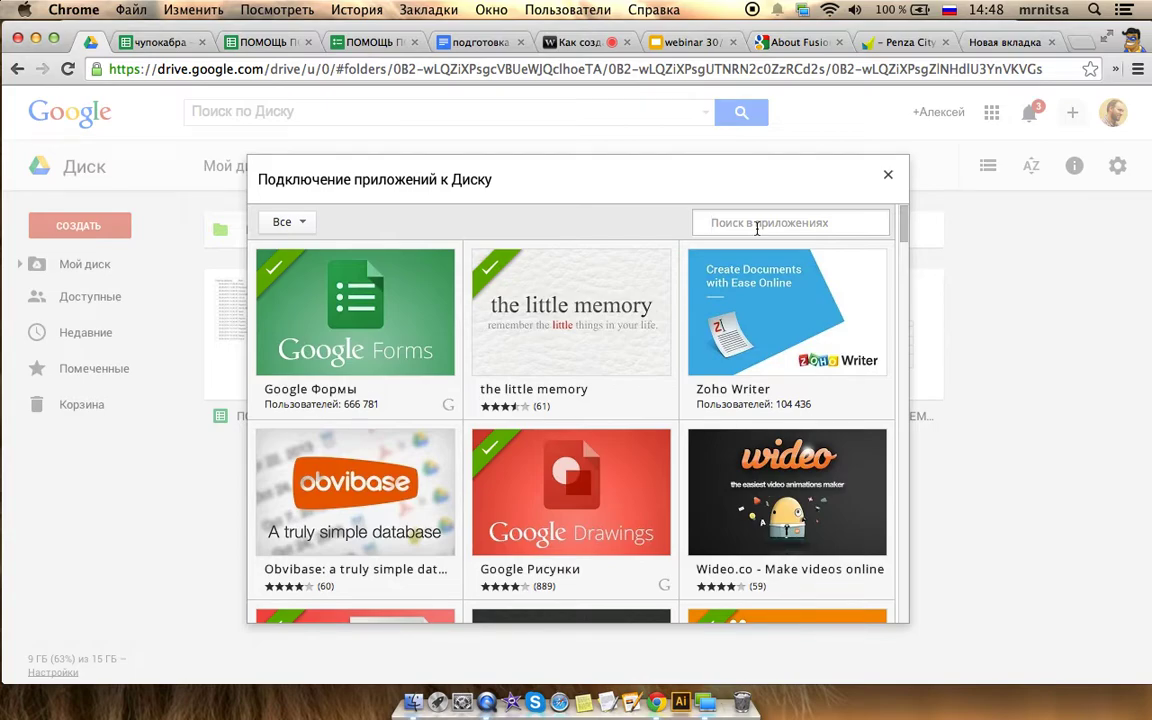
Search the app catalogue for 'fusion', confirm Fusion Tables is connected, and close it
left_click(757, 228)
type("ai")
key("BackSpace")
key("BackSpace")
key("super+space")
type("f")
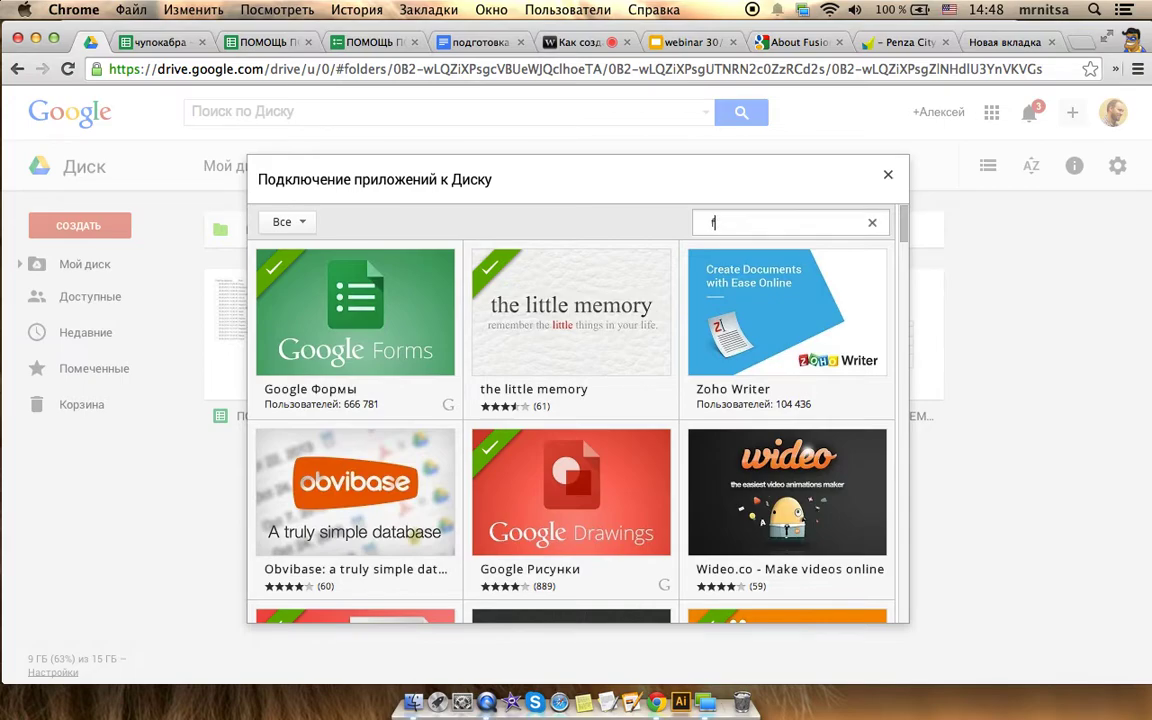
type("usion")
key("Return")
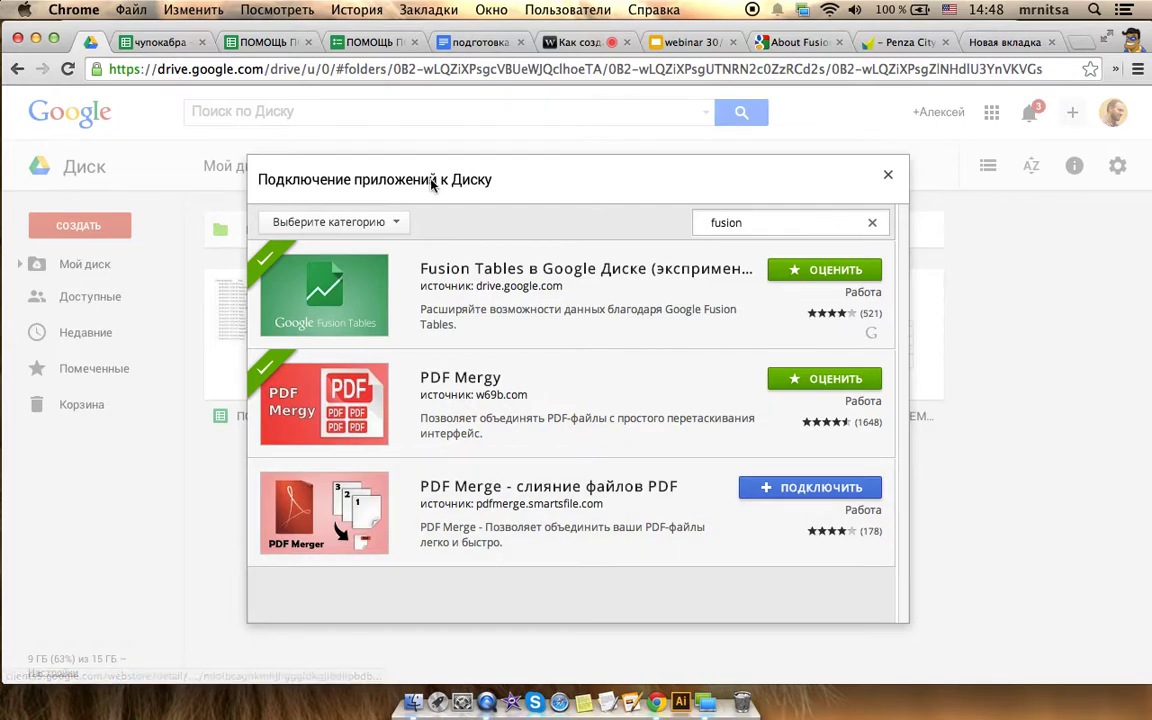
left_click(889, 177)
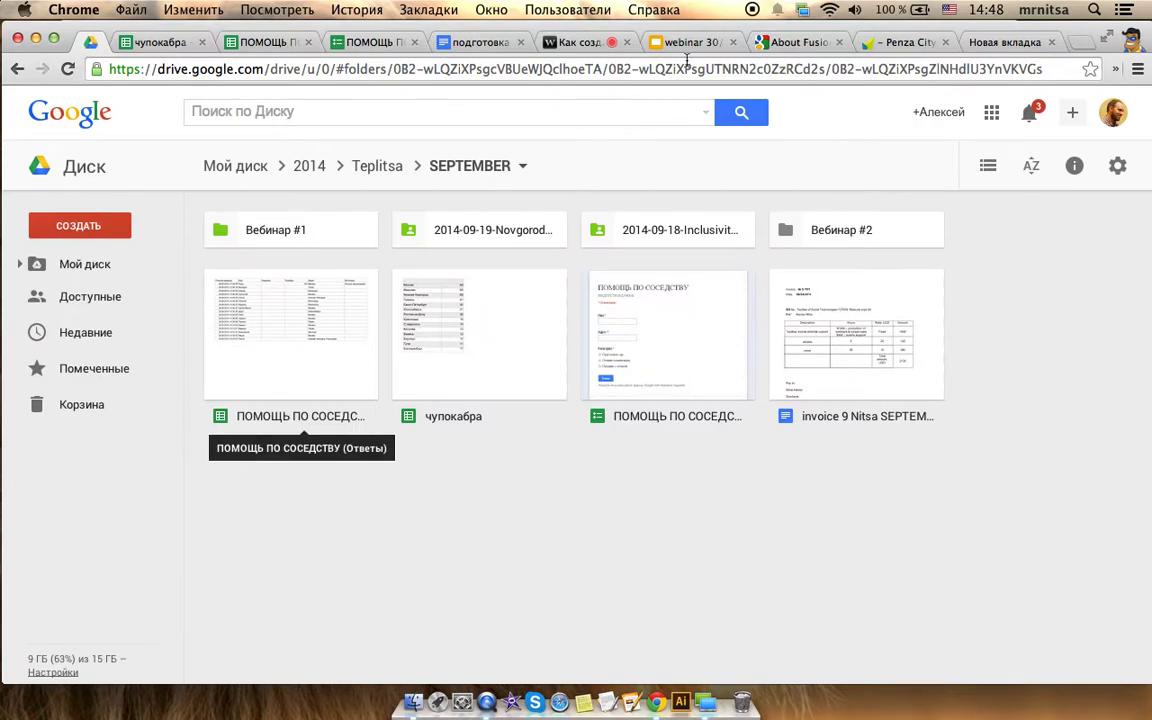
Create a new Google Сводные таблицы table from Drive and copy the help page's /fusiontables address
left_click(112, 222)
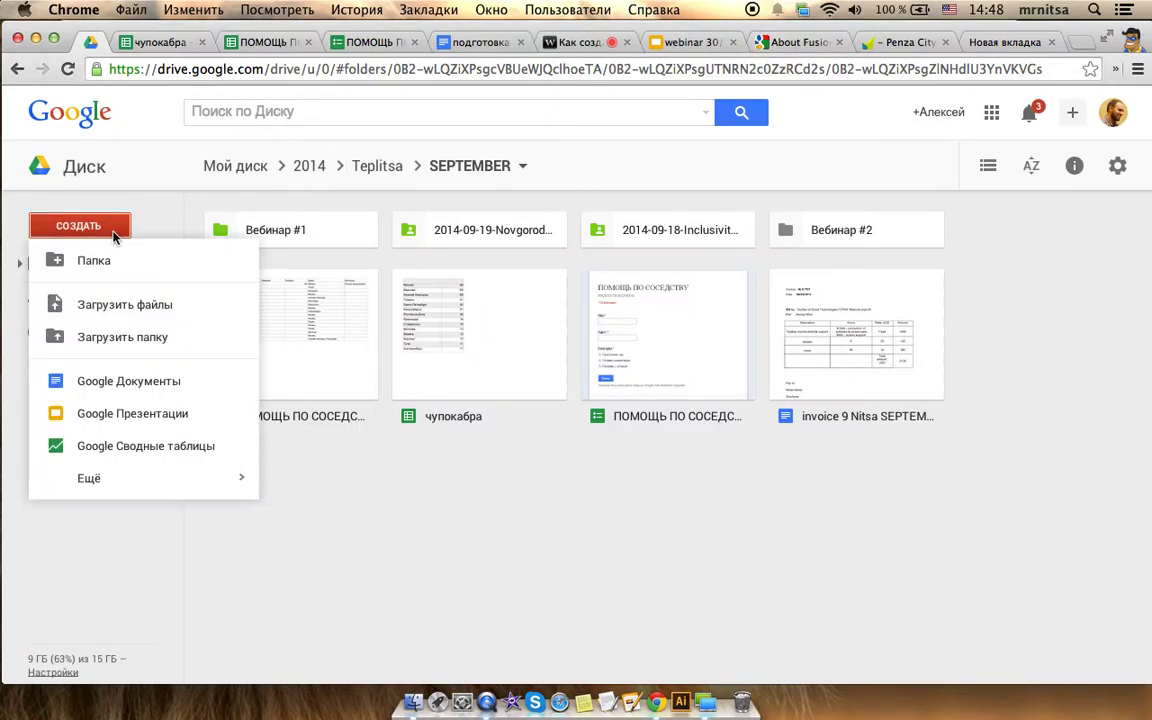
left_click(163, 453)
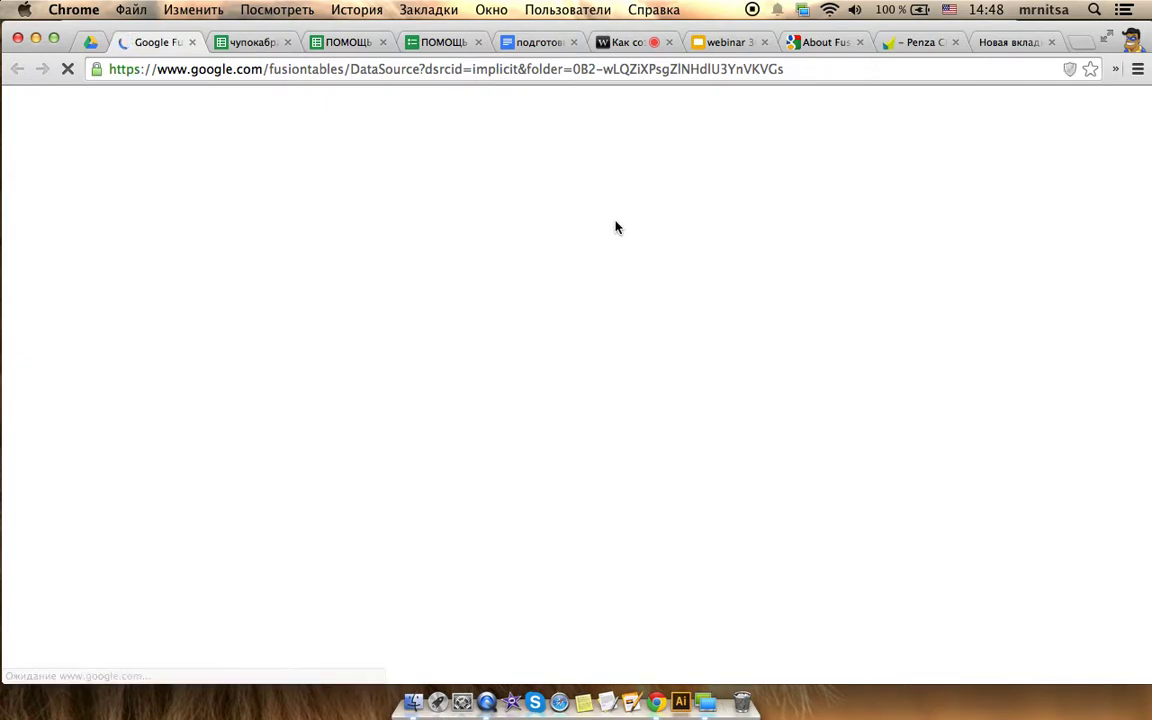
left_click(826, 42)
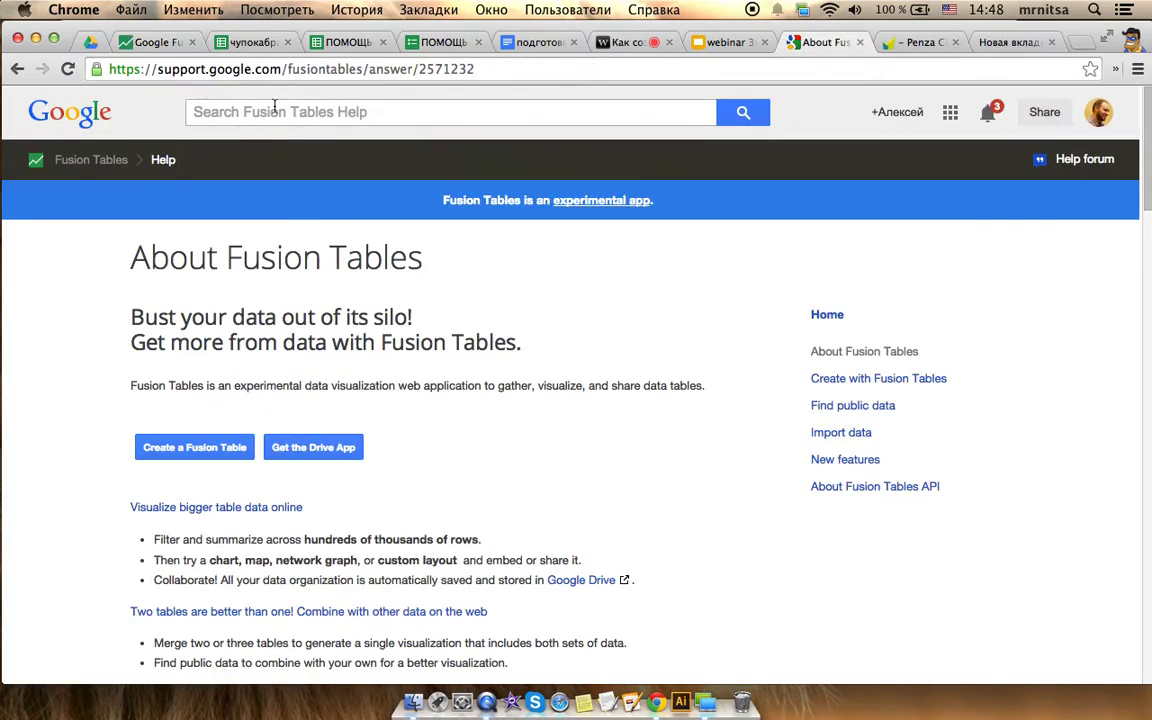
left_click(437, 69)
left_click_drag(362, 69, 100, 70)
key("super+c")
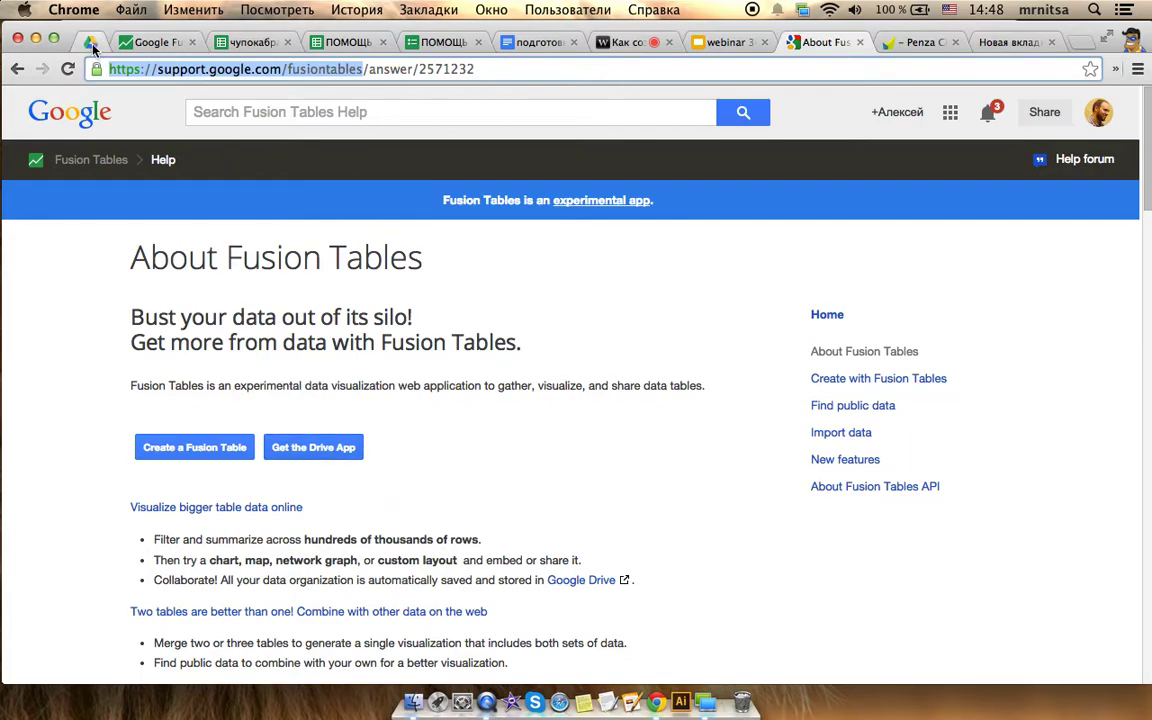
Send the copied Fusion Tables help link in the webinar chat, then return to Fusion Tables
left_click(626, 42)
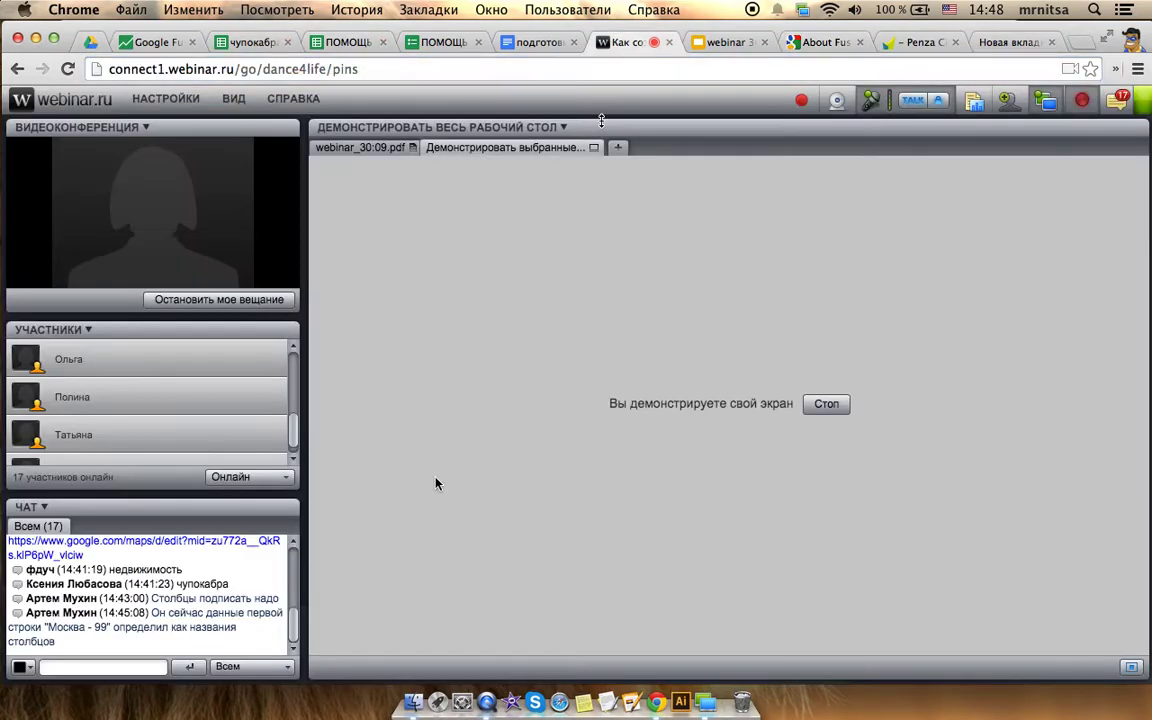
left_click(150, 667)
key("super+v")
key("Return")
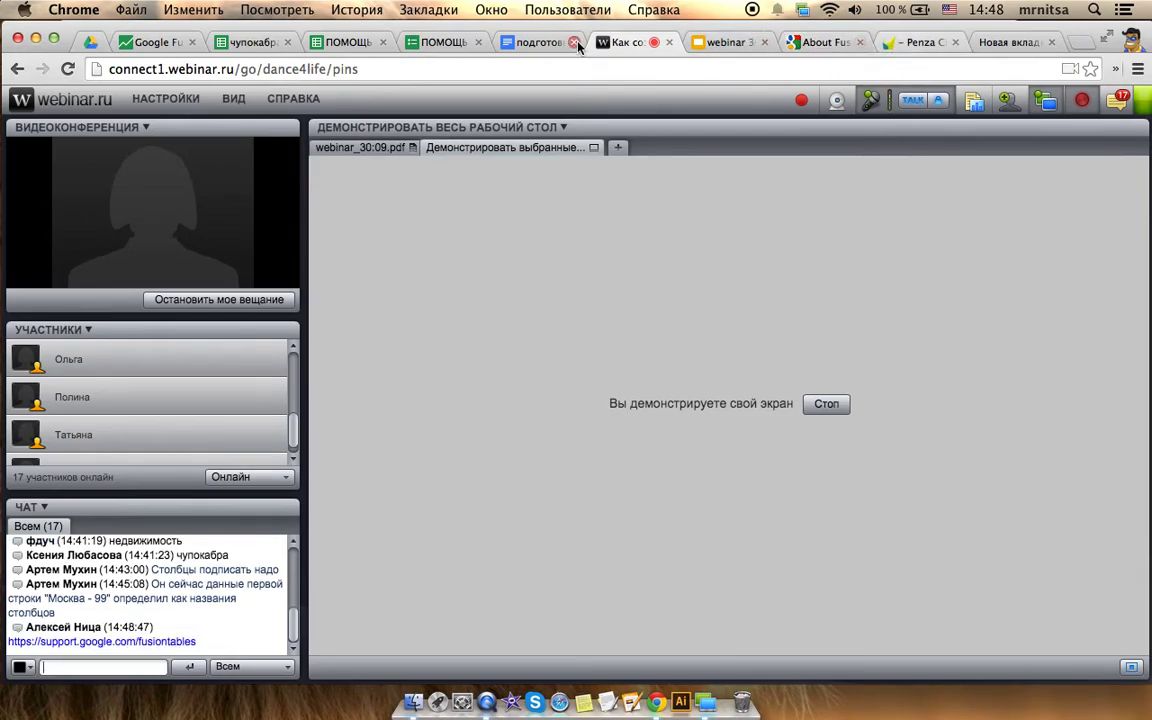
left_click(154, 43)
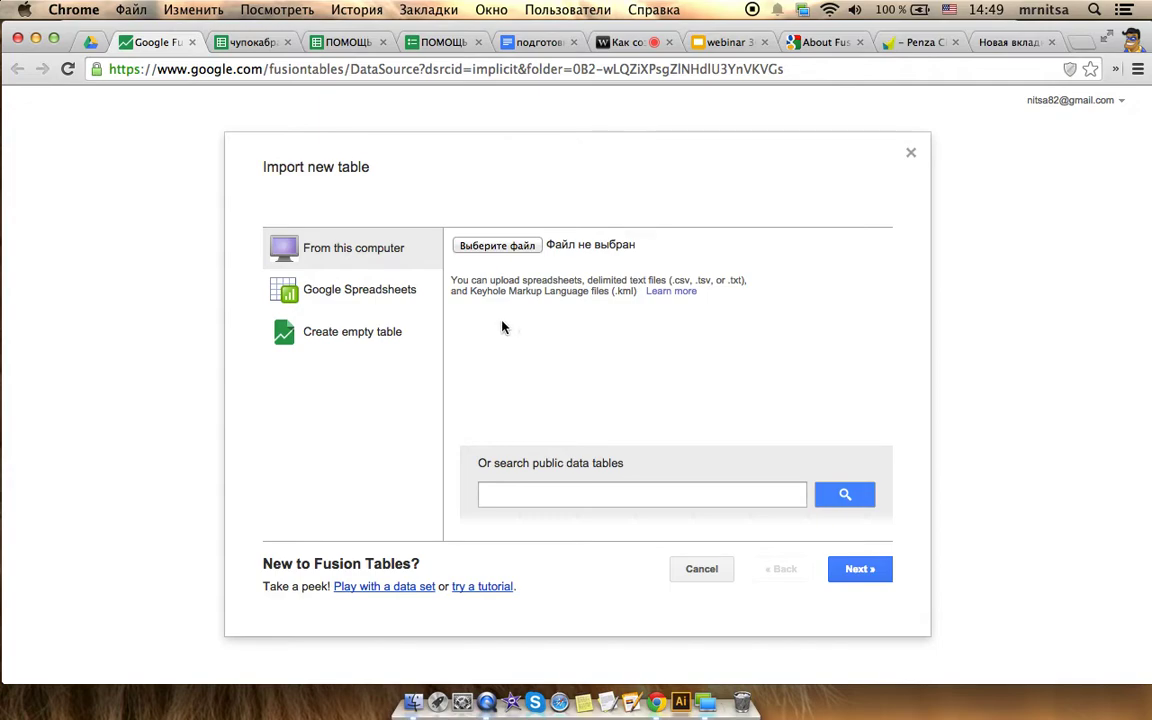
Import the чупокабра Google spreadsheet with header row 1 as a new Fusion Table
left_click(386, 301)
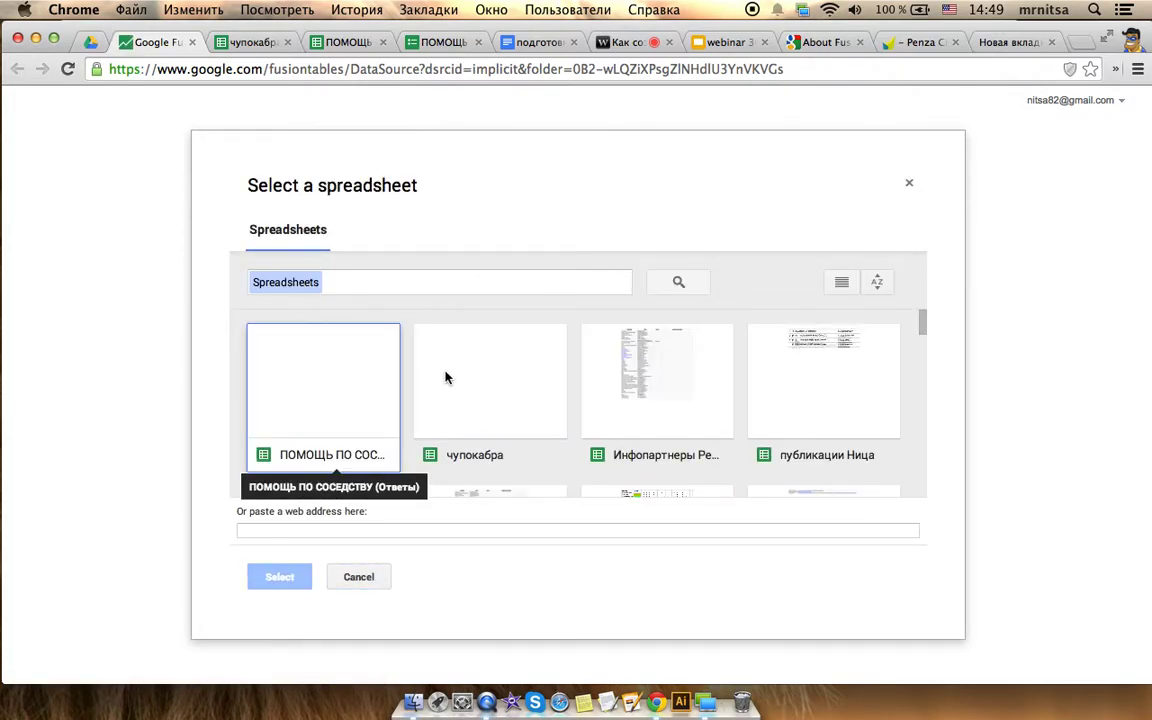
left_click(506, 377)
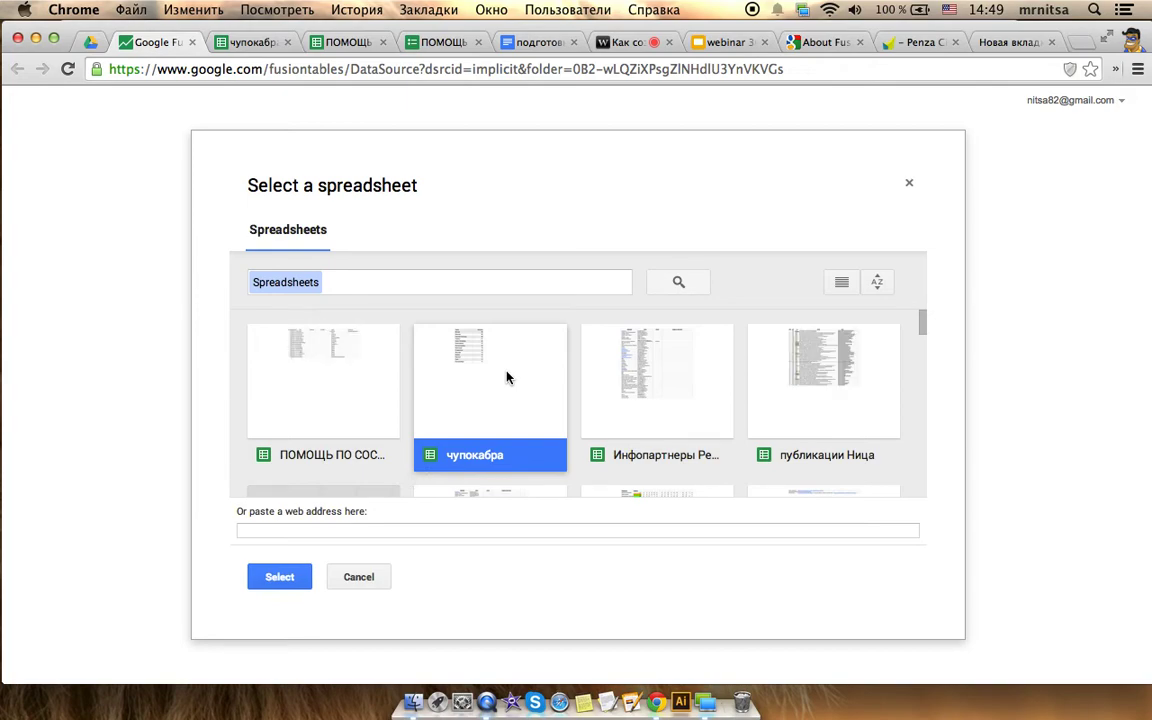
left_click(281, 578)
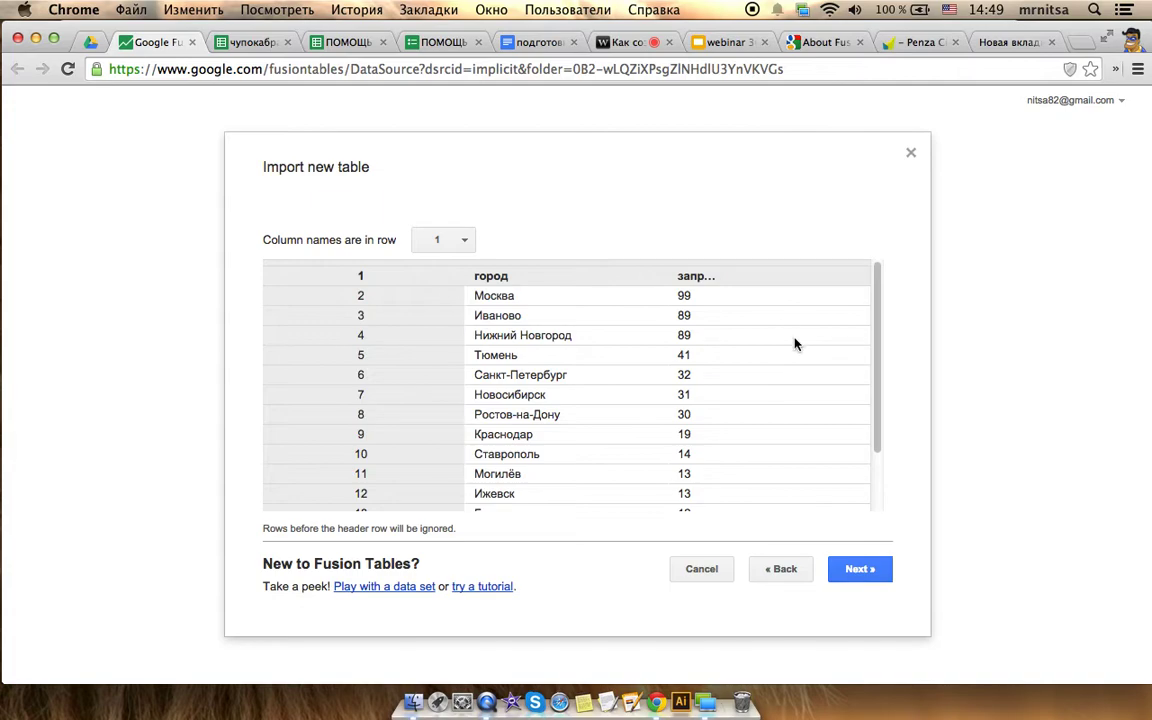
left_click(876, 574)
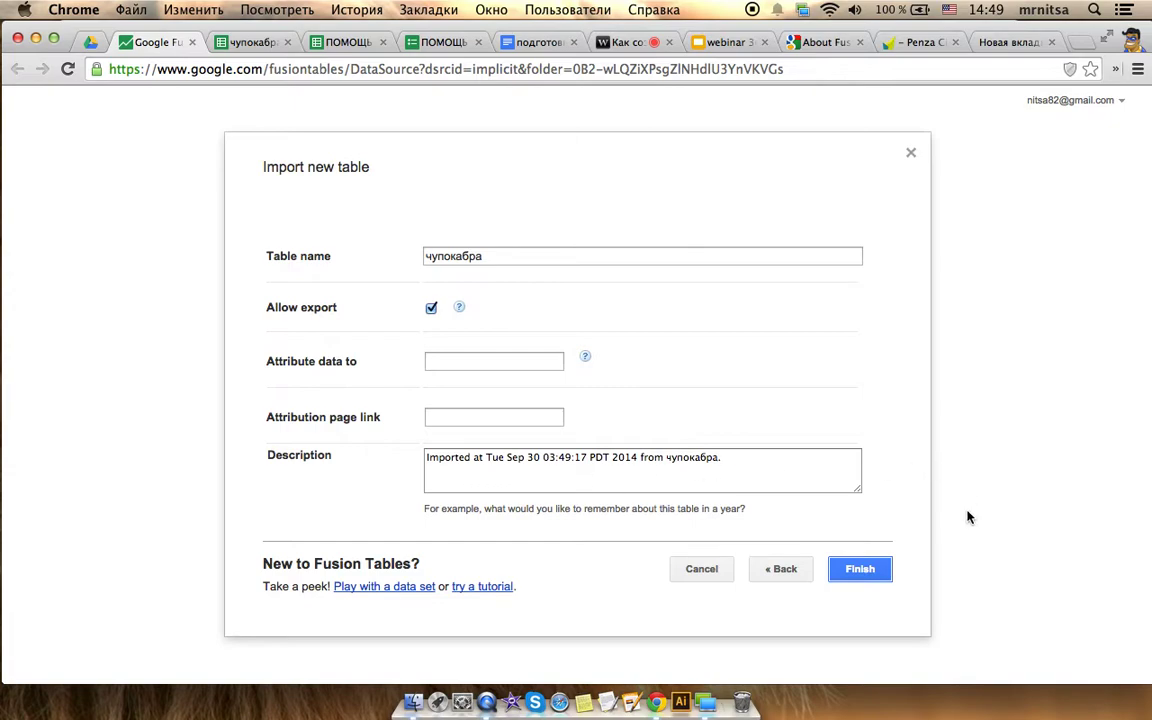
left_click(857, 570)
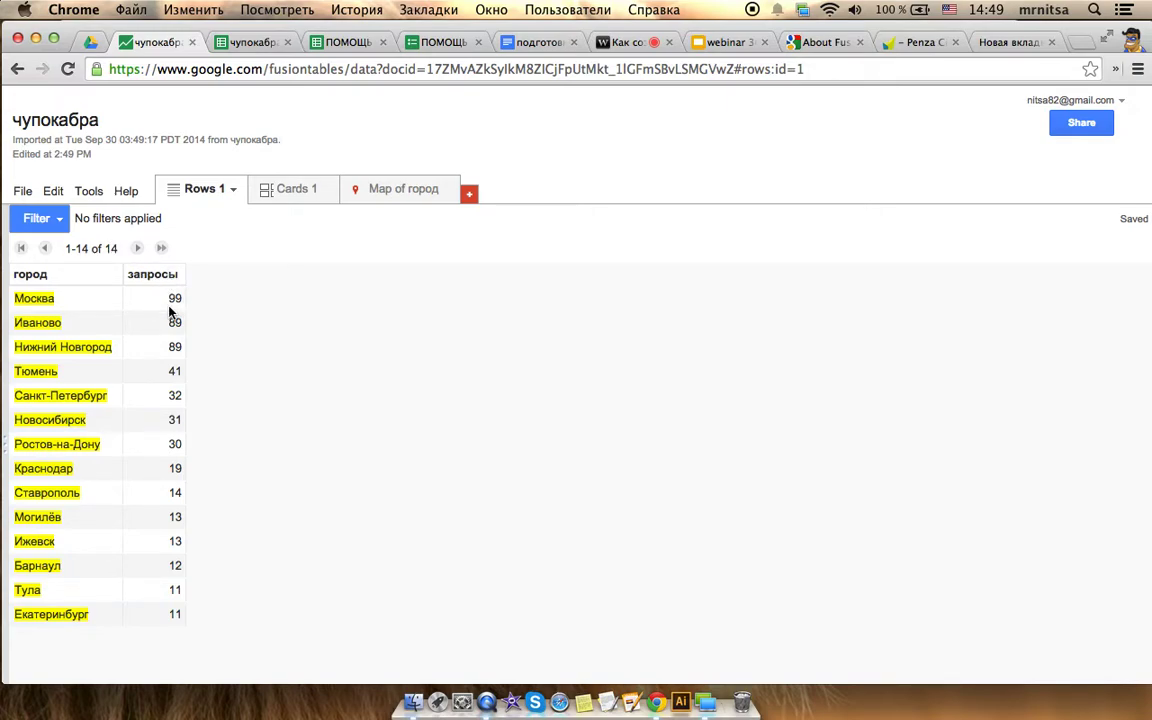
Open the Map of город tab so the cities geocode as points across Russia
left_click(414, 191)
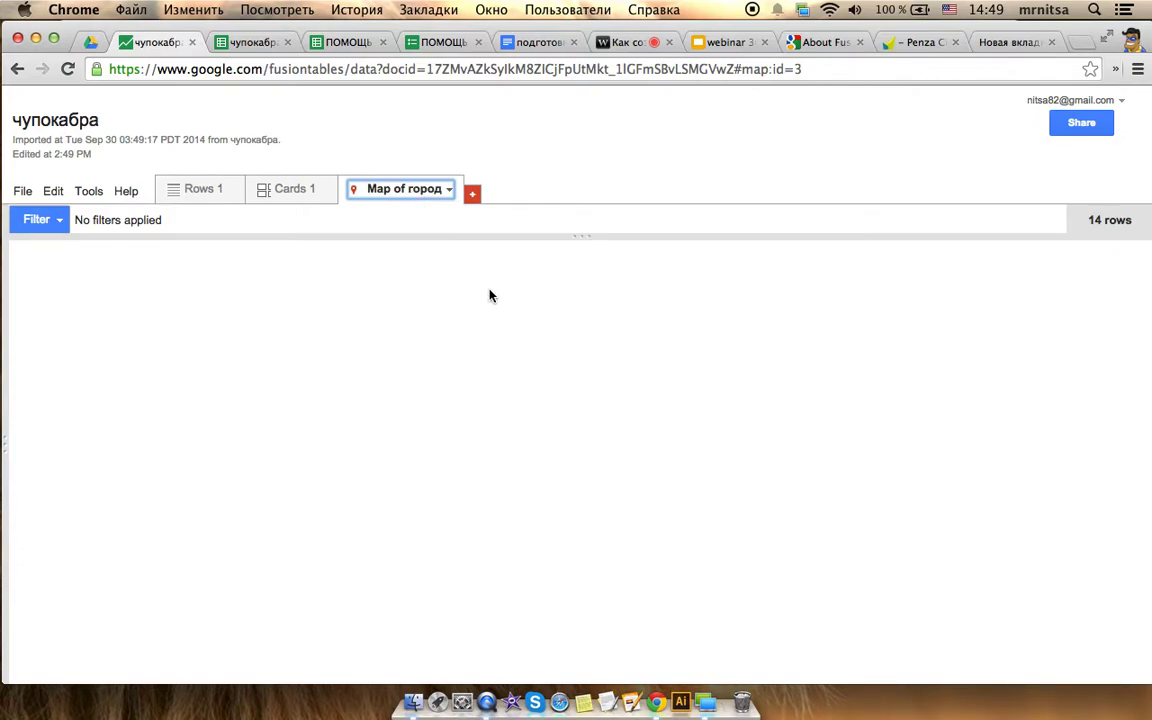
left_click(471, 196)
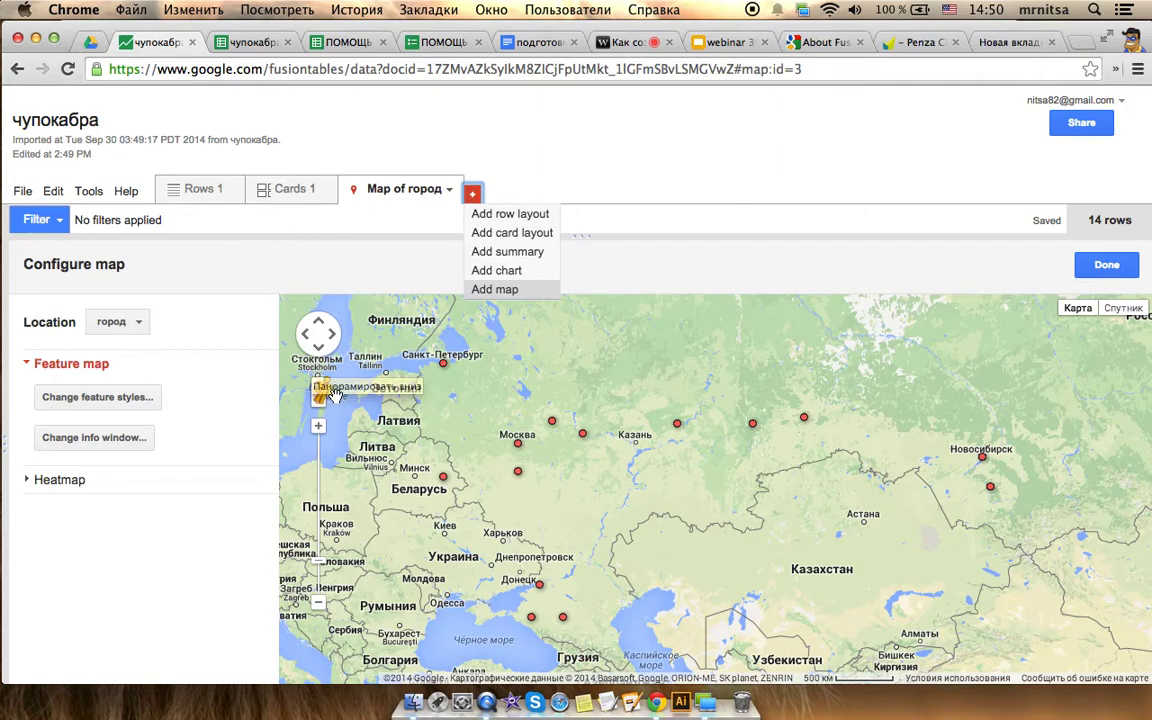
Restyle the city markers as large_red pins and check the Могилёв info window
left_click(155, 326)
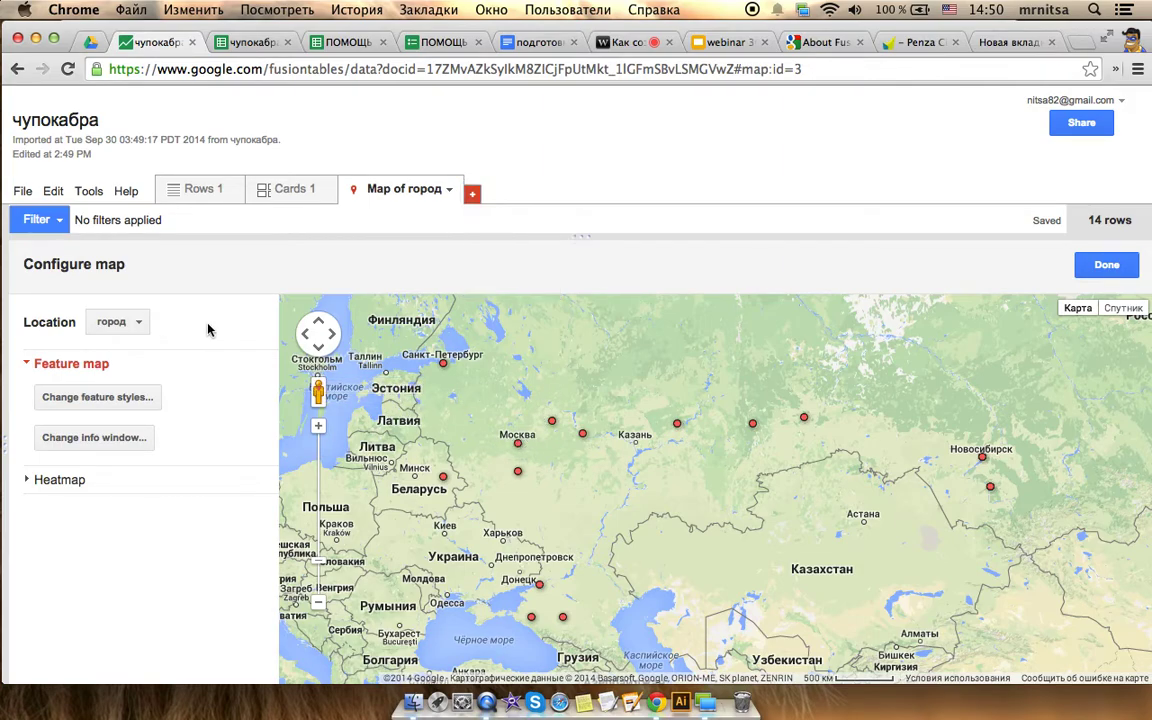
left_click(143, 324)
left_click(148, 345)
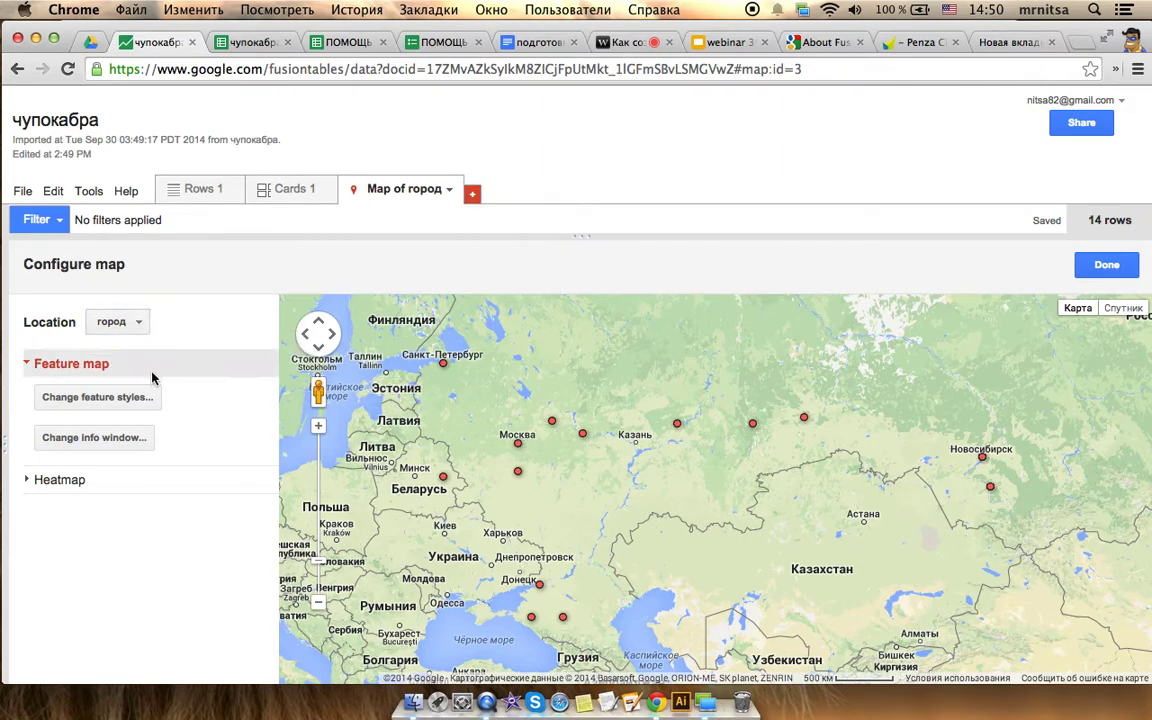
left_click(145, 398)
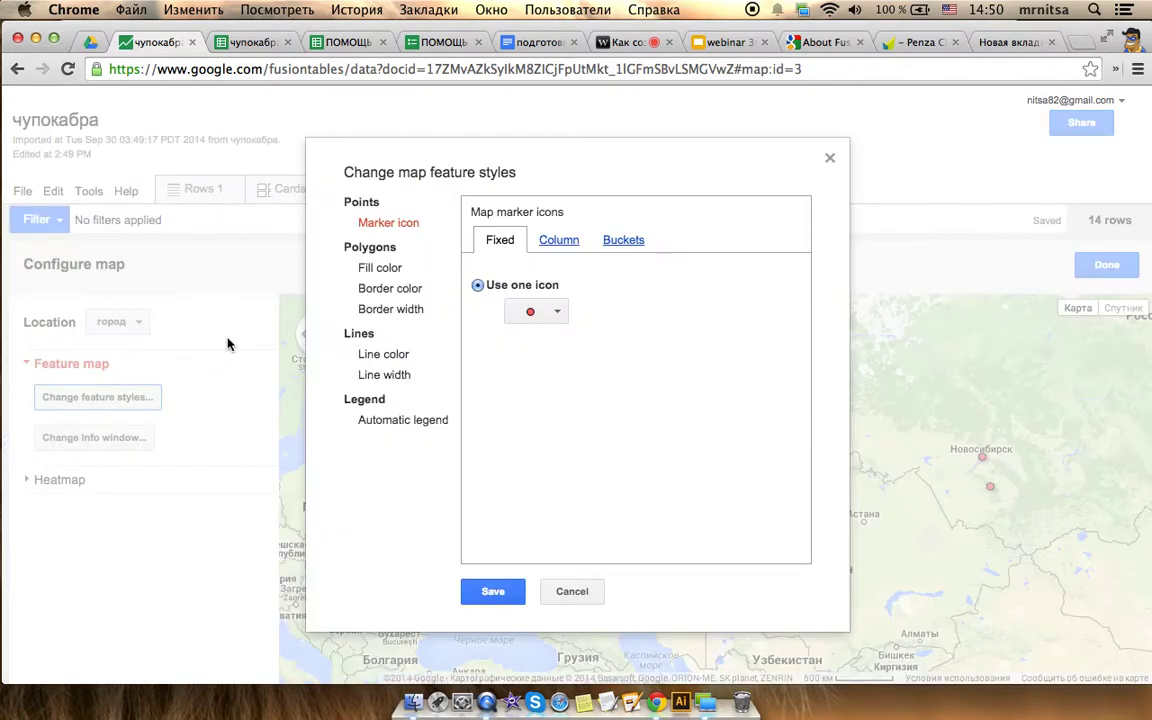
left_click(556, 313)
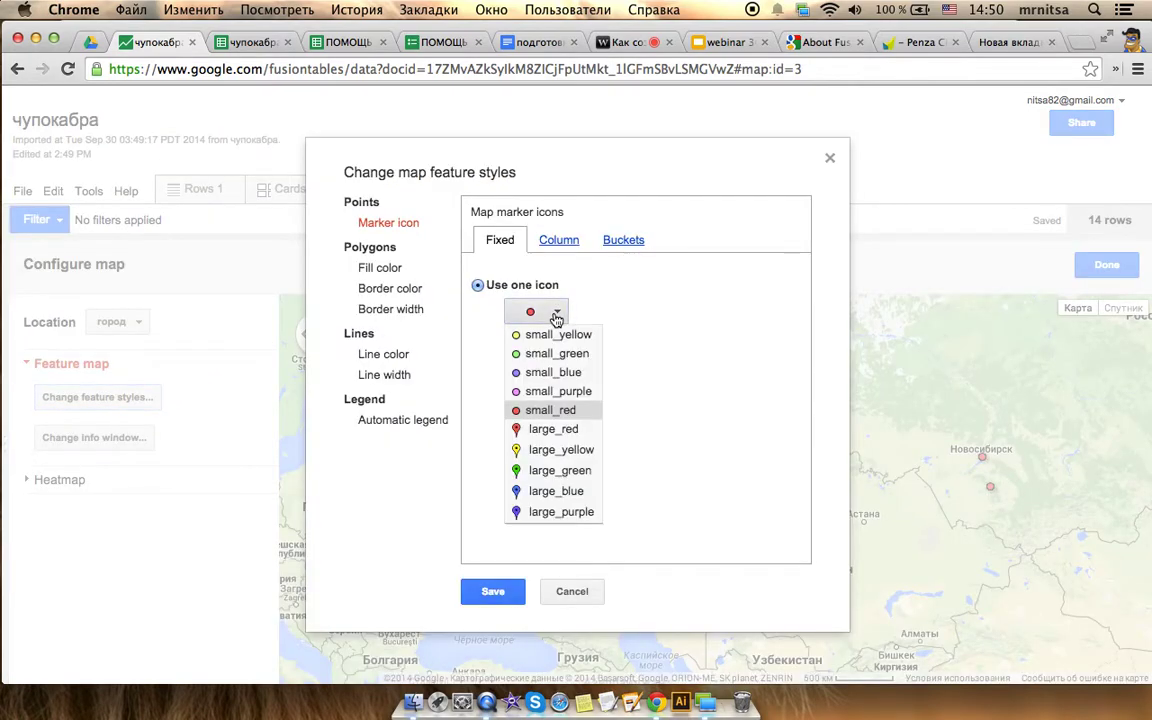
left_click(555, 429)
left_click(495, 592)
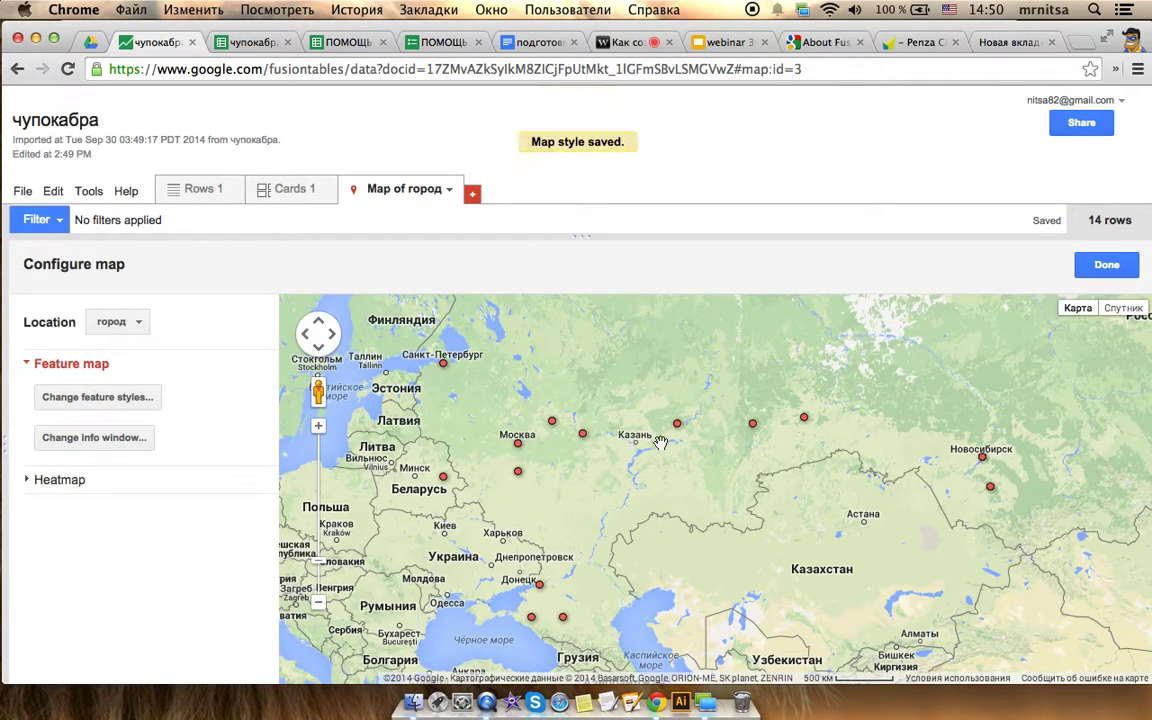
left_click(443, 464)
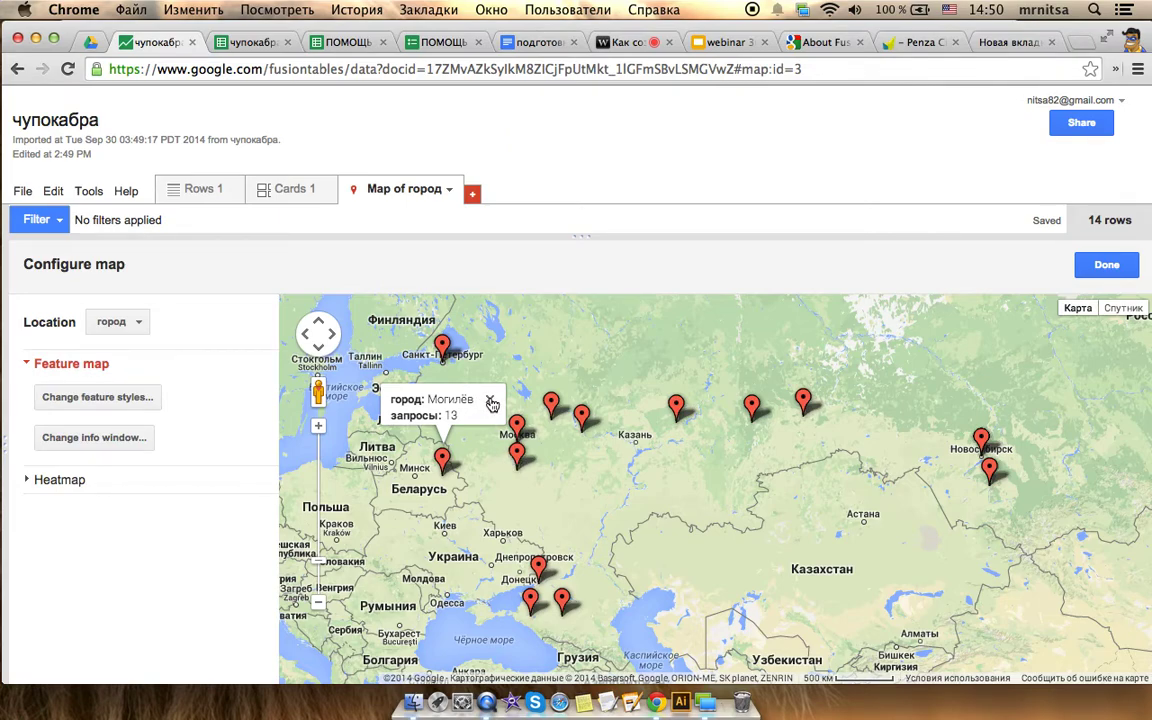
left_click(491, 401)
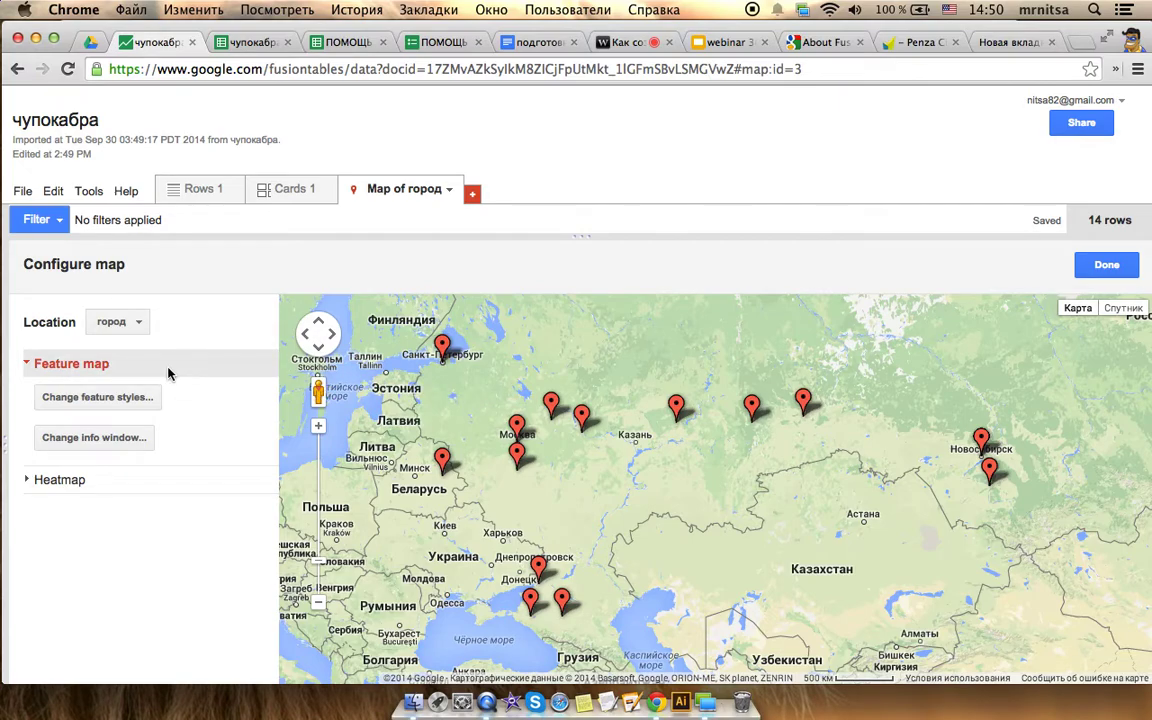
Review the column-based icon options without changes, then display the cities as a heatmap
left_click(152, 403)
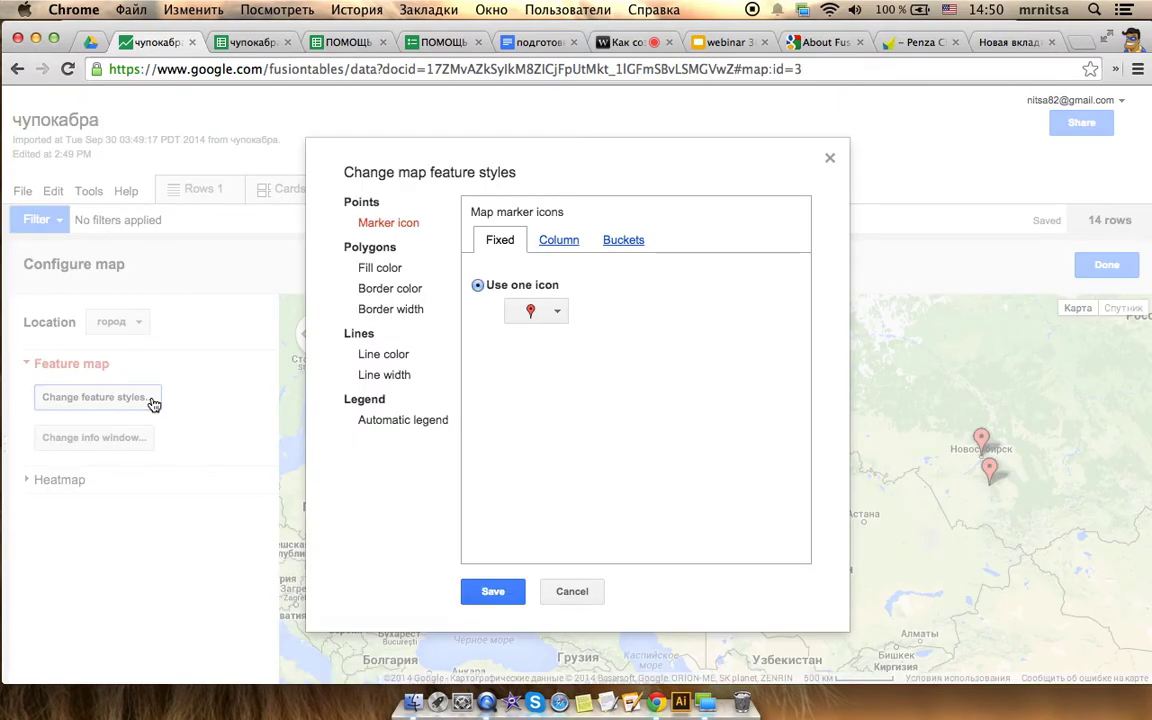
left_click(577, 243)
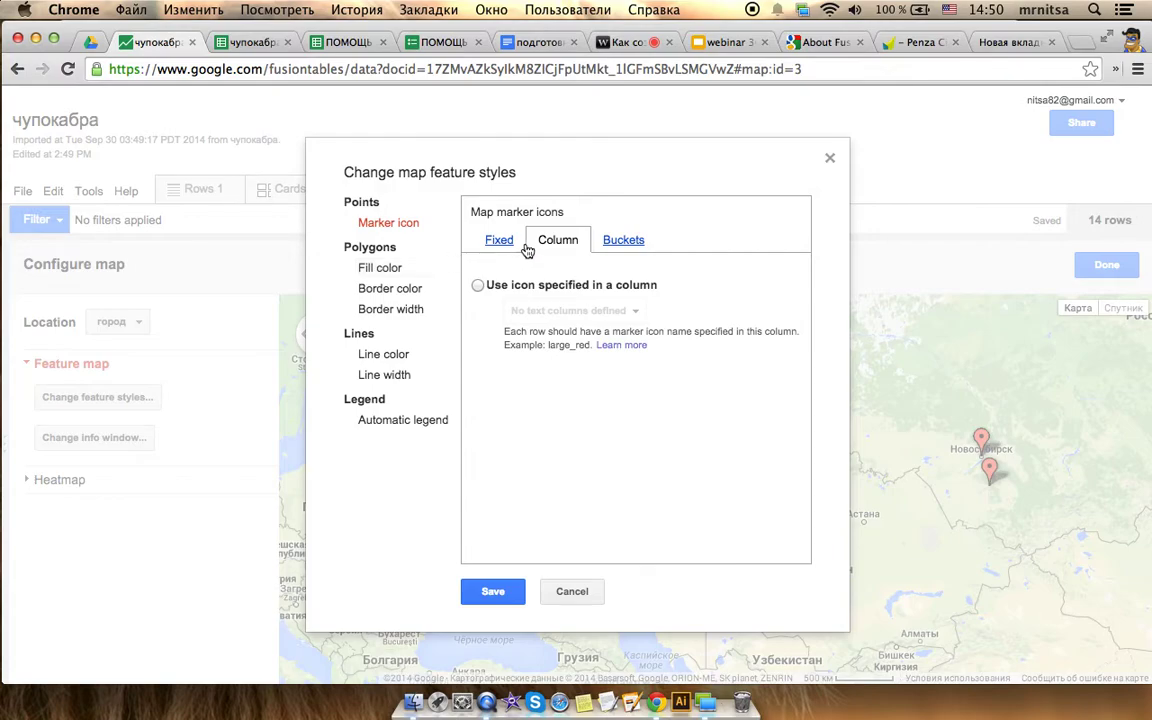
left_click(569, 594)
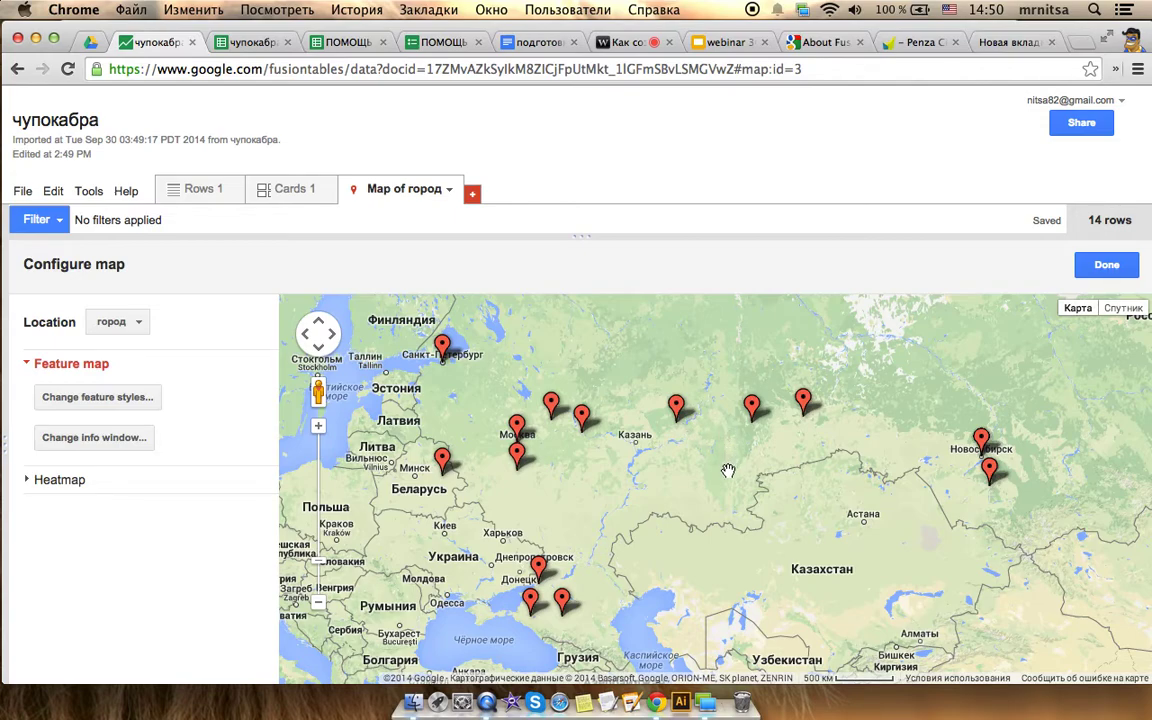
left_click(55, 480)
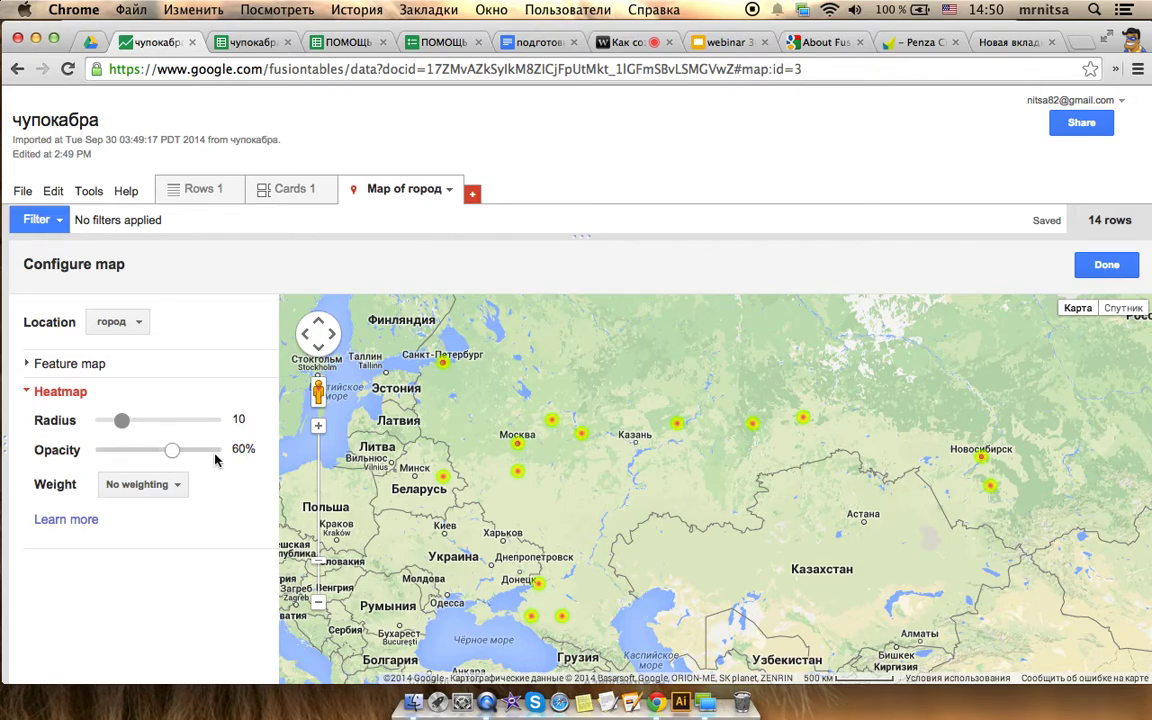
Set the heatmap to 77% opacity and radius 29, weighted by запросы
left_click_drag(173, 451, 193, 451)
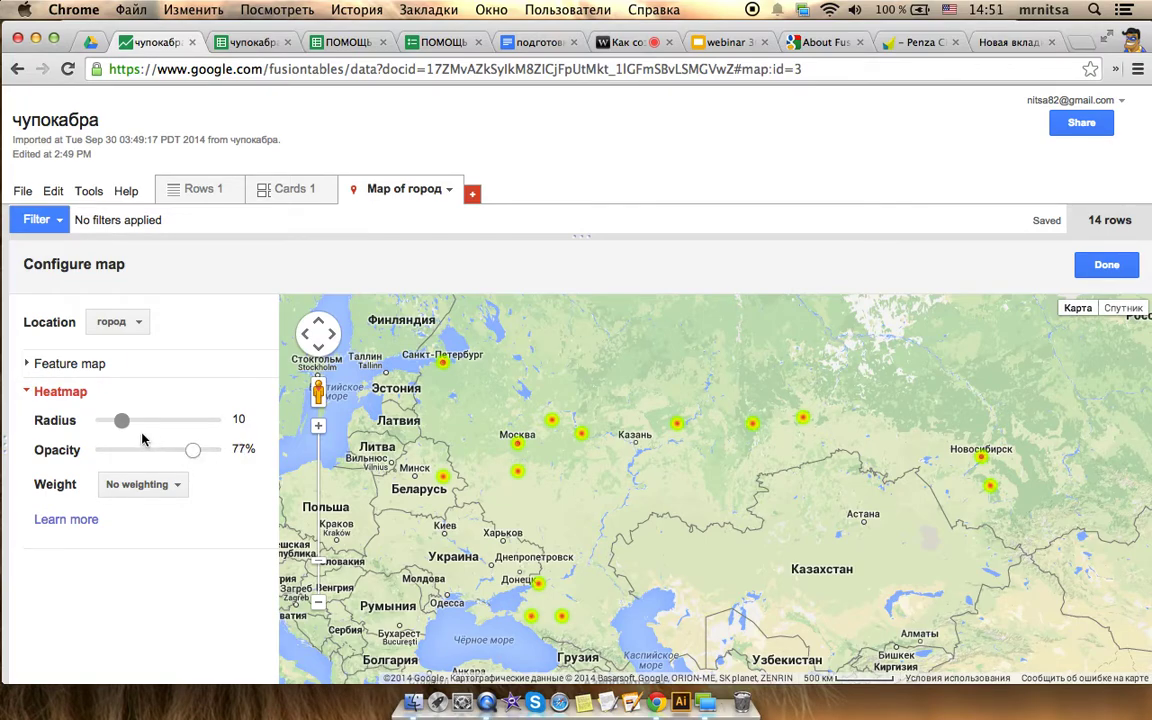
left_click_drag(123, 420, 168, 420)
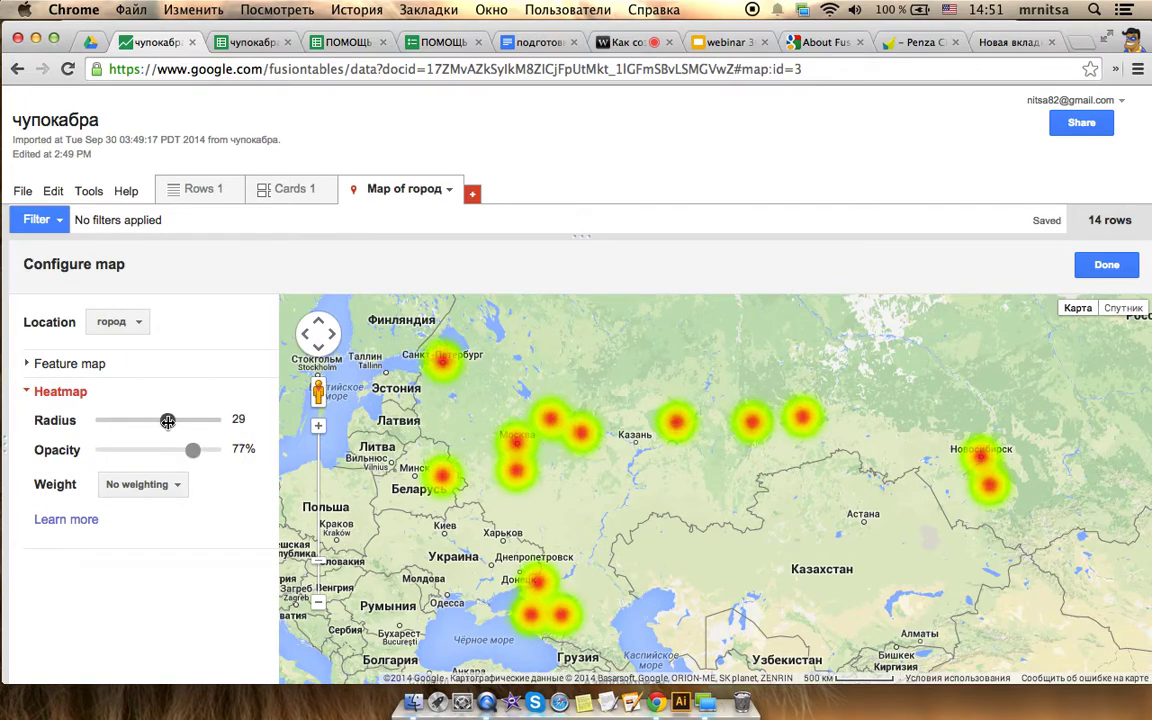
left_click(172, 484)
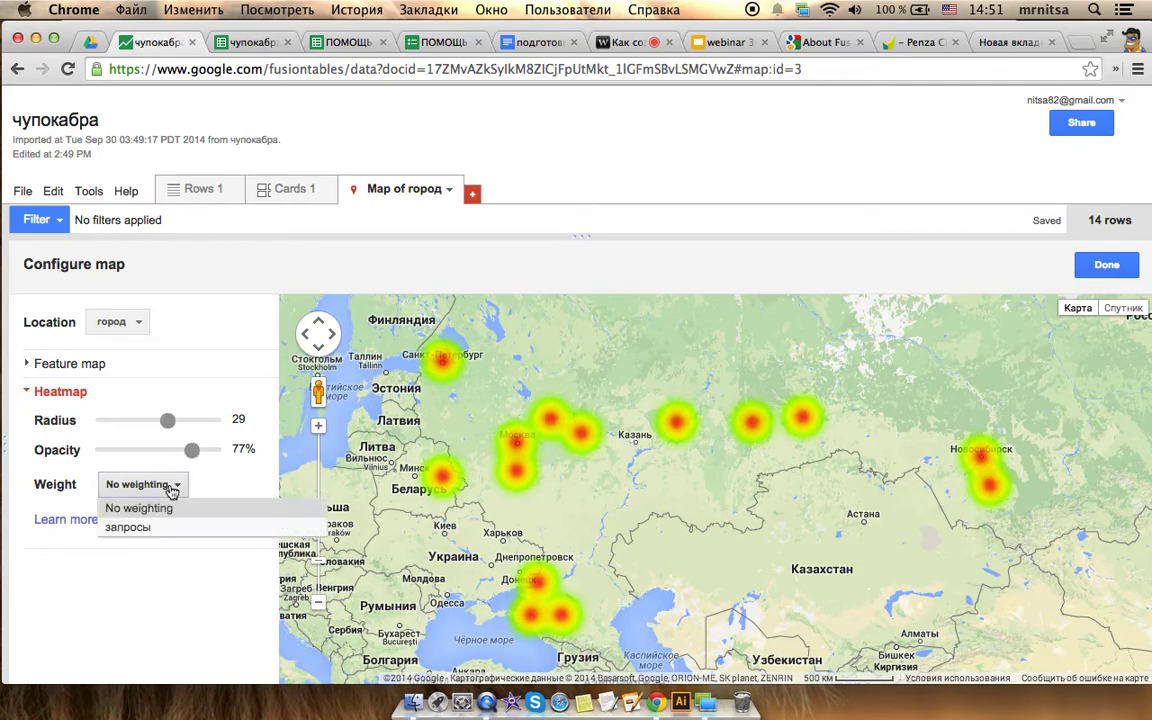
left_click(168, 528)
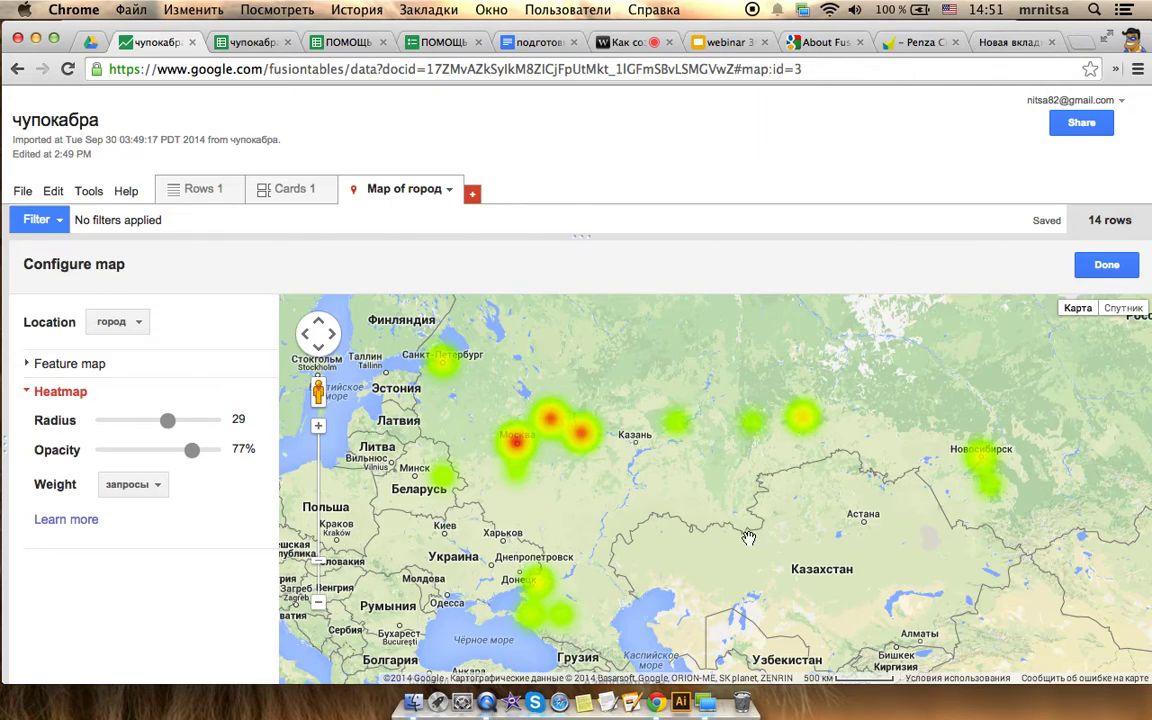
Check the чупокабра spreadsheet, nudge the heatmap view up, then go to the webinar.ru page
left_click(242, 44)
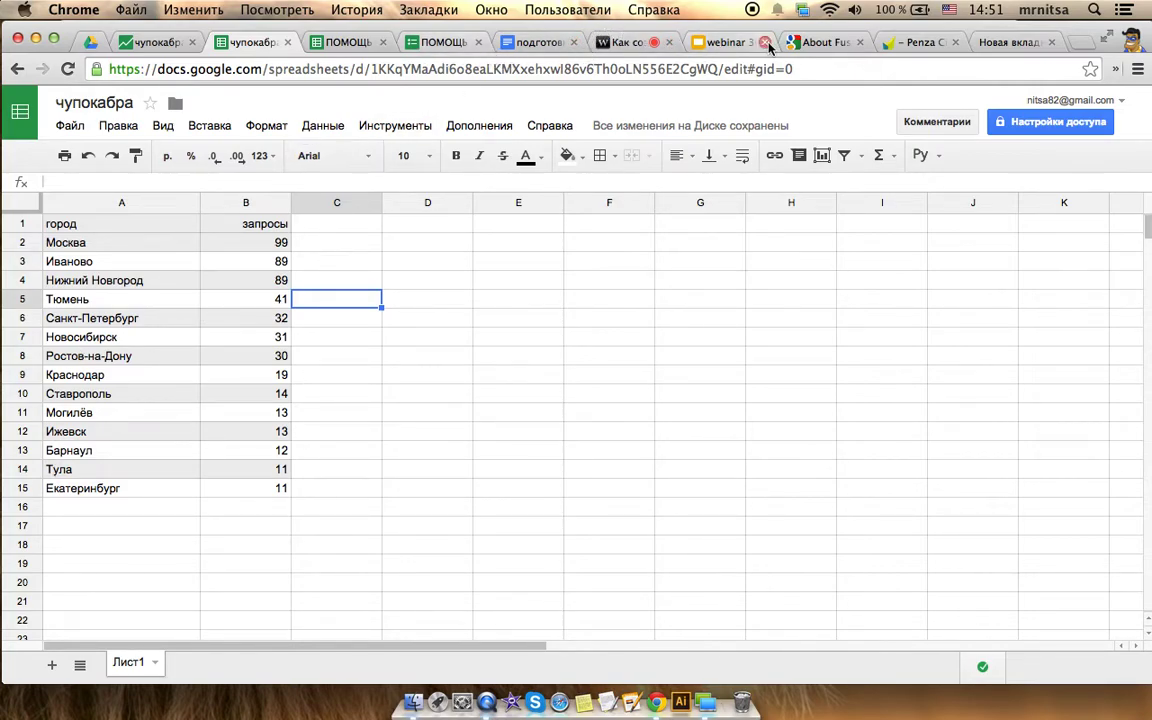
left_click(163, 44)
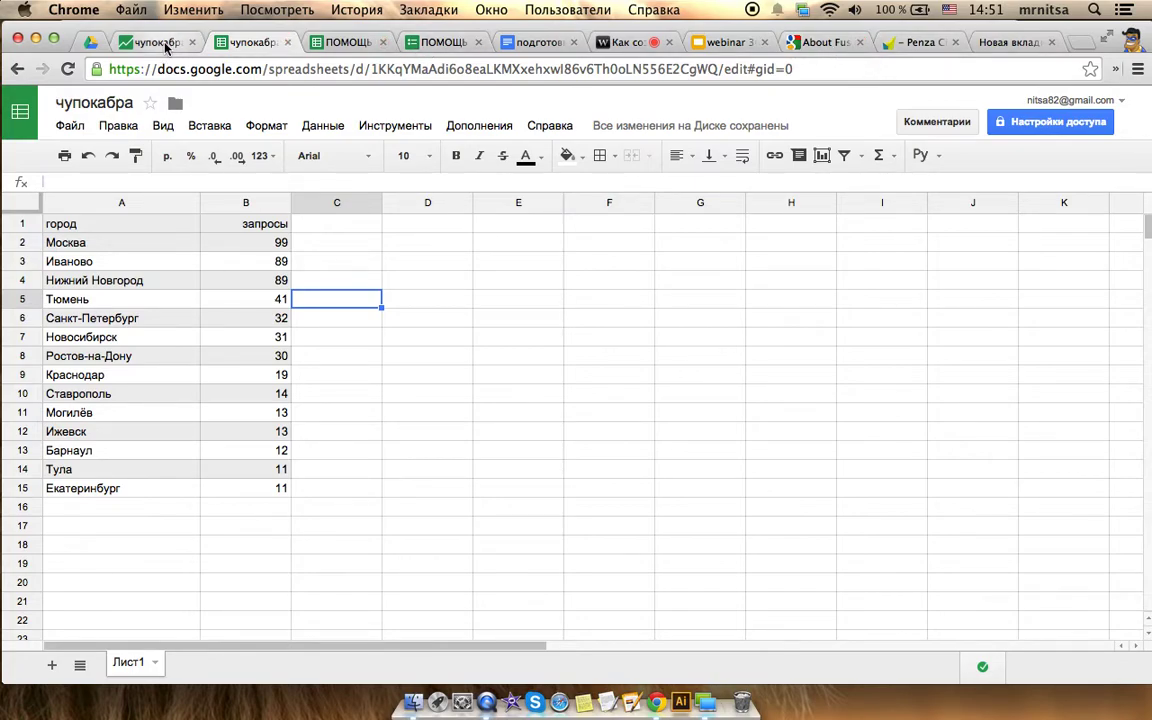
left_click_drag(645, 461, 650, 437)
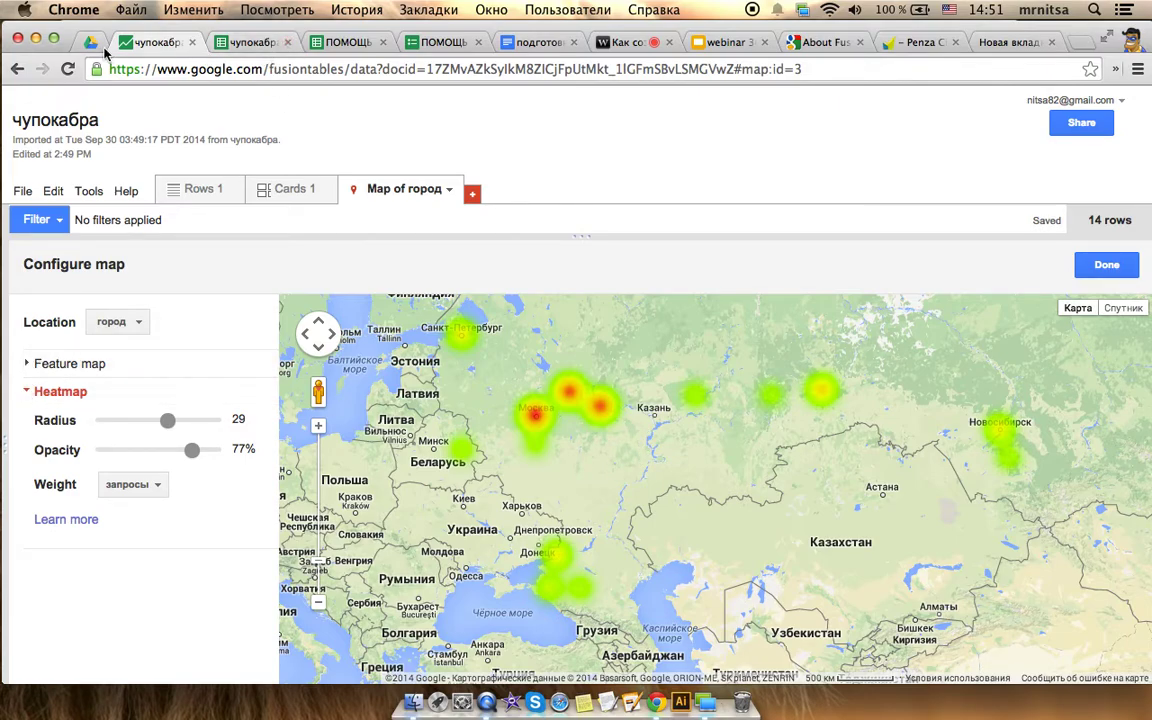
left_click(630, 42)
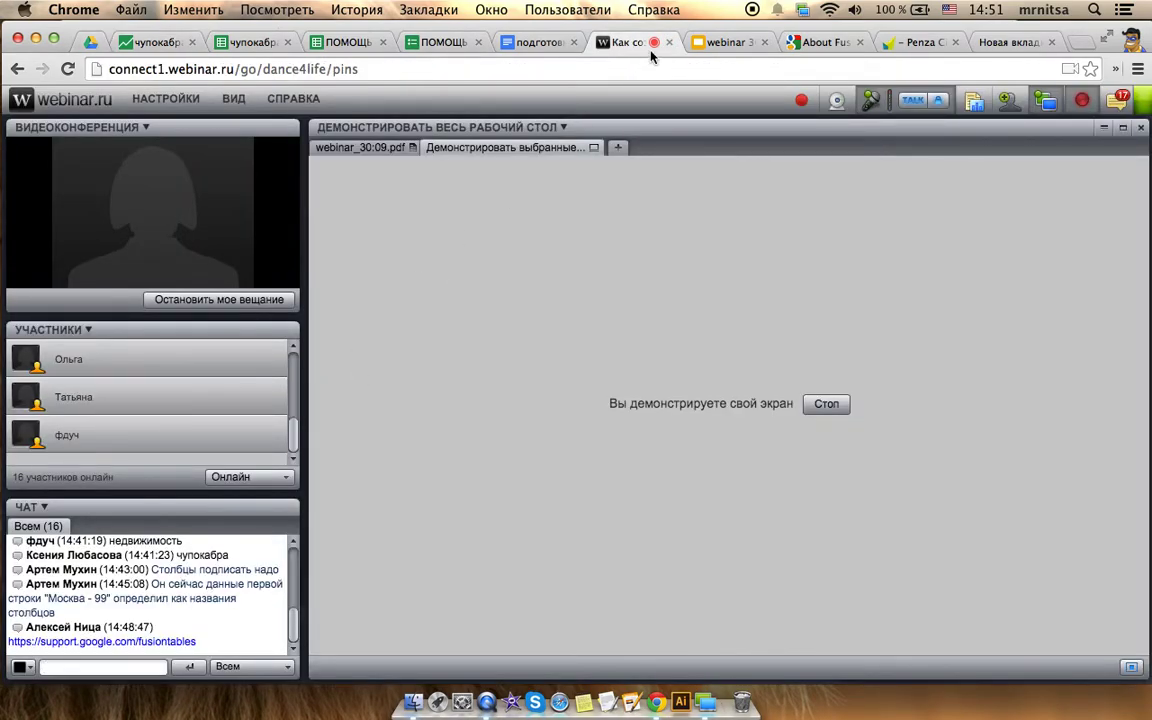
From the preparation document's My Maps link, reopen the existing Участники вебинара map and centre its markers
left_click(519, 42)
left_click(450, 318)
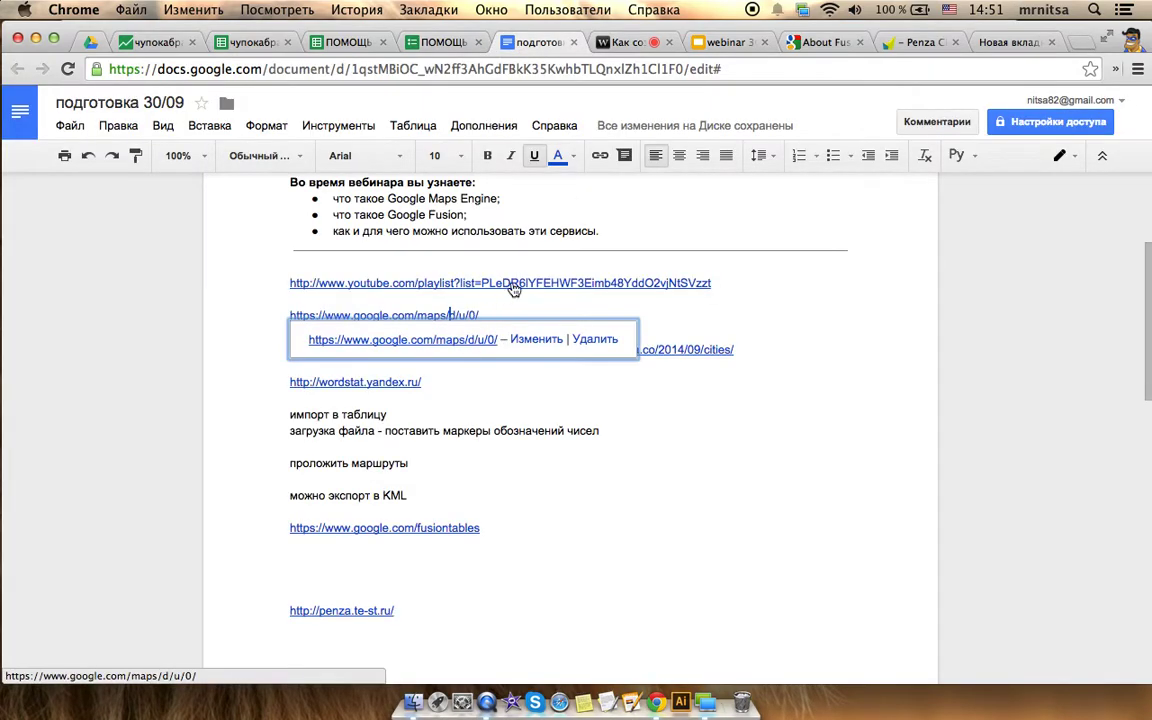
left_click(400, 337)
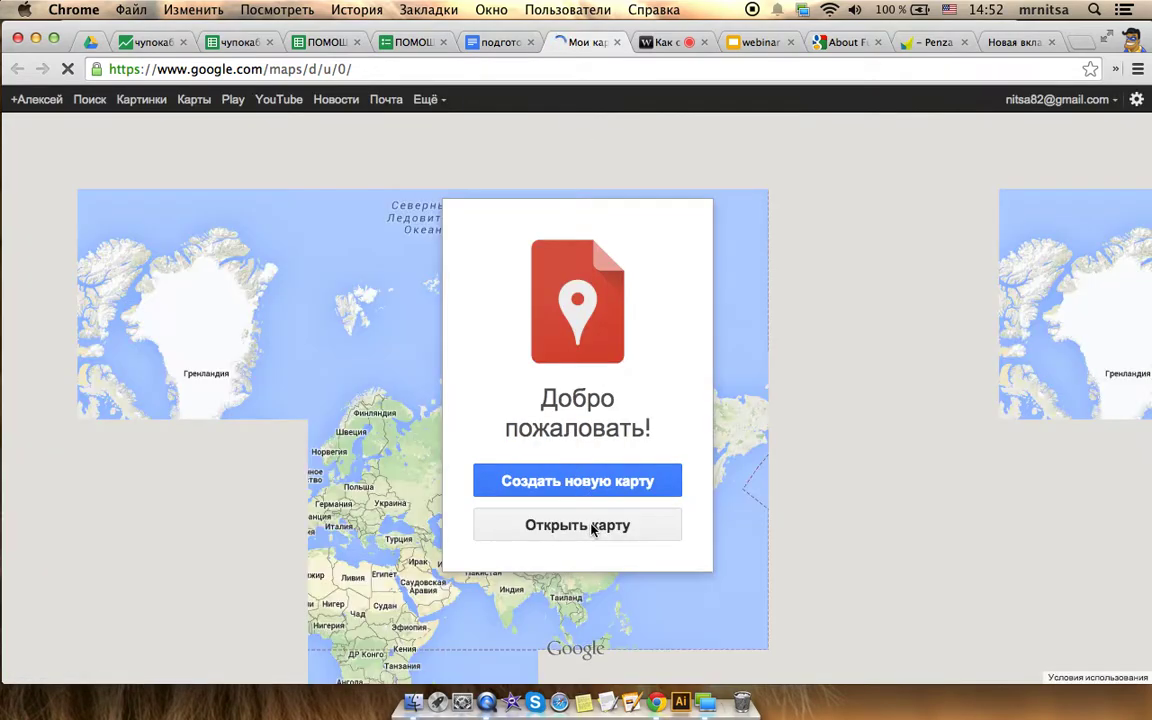
left_click(592, 530)
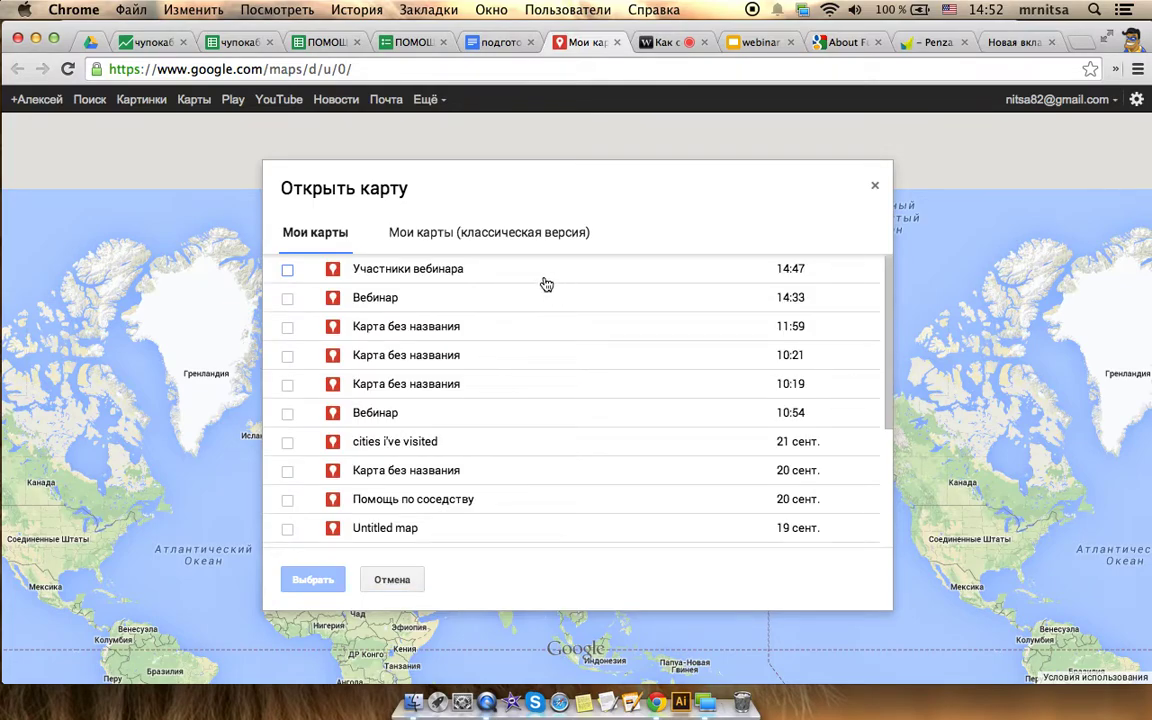
left_click(492, 274)
left_click(308, 580)
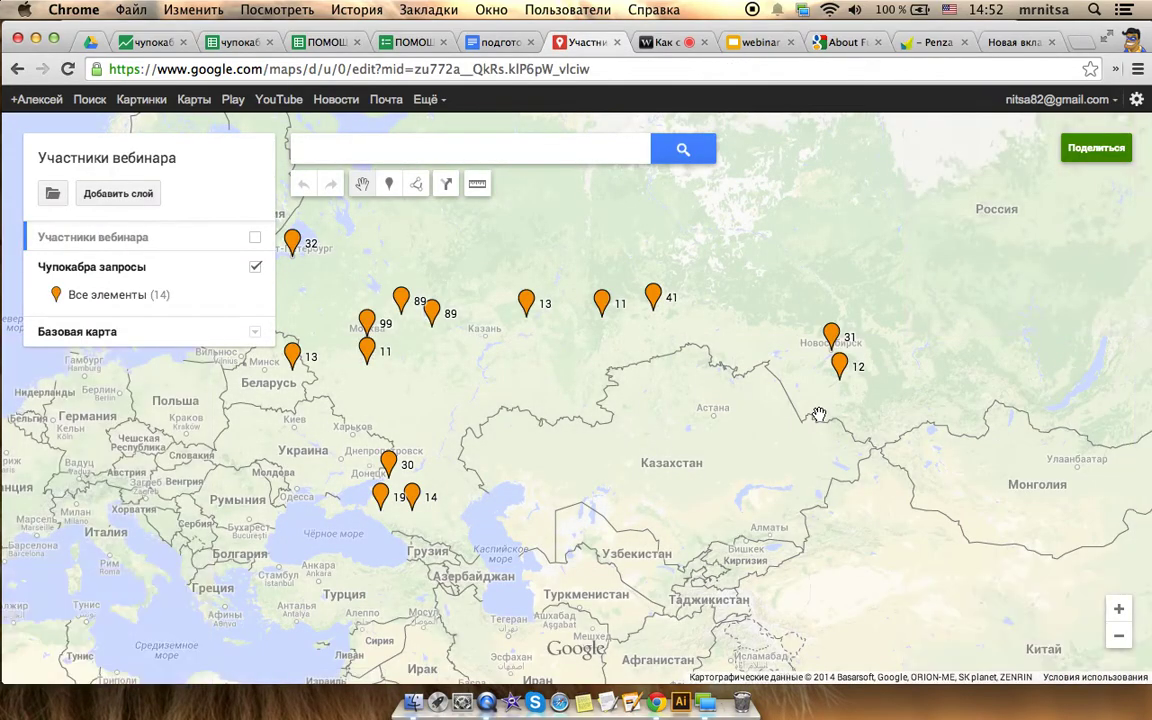
left_click_drag(640, 250, 769, 281)
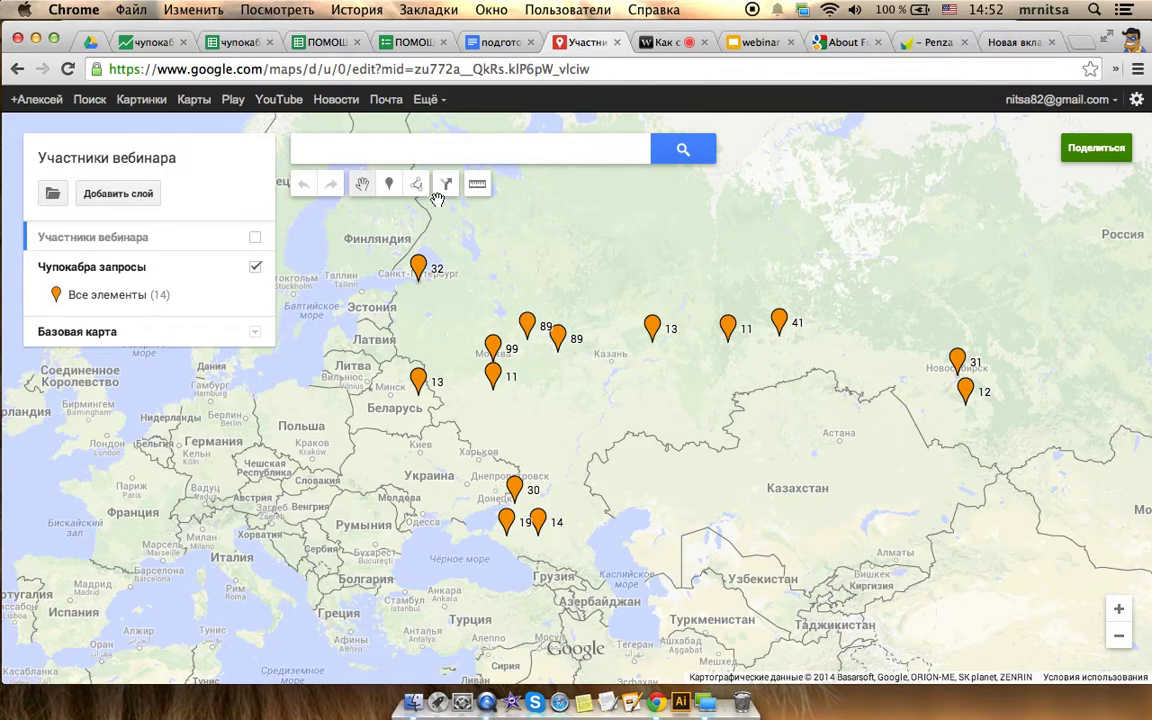
Add a new layer and rename it 'линия', switching to the Russian keyboard layout
left_click(143, 193)
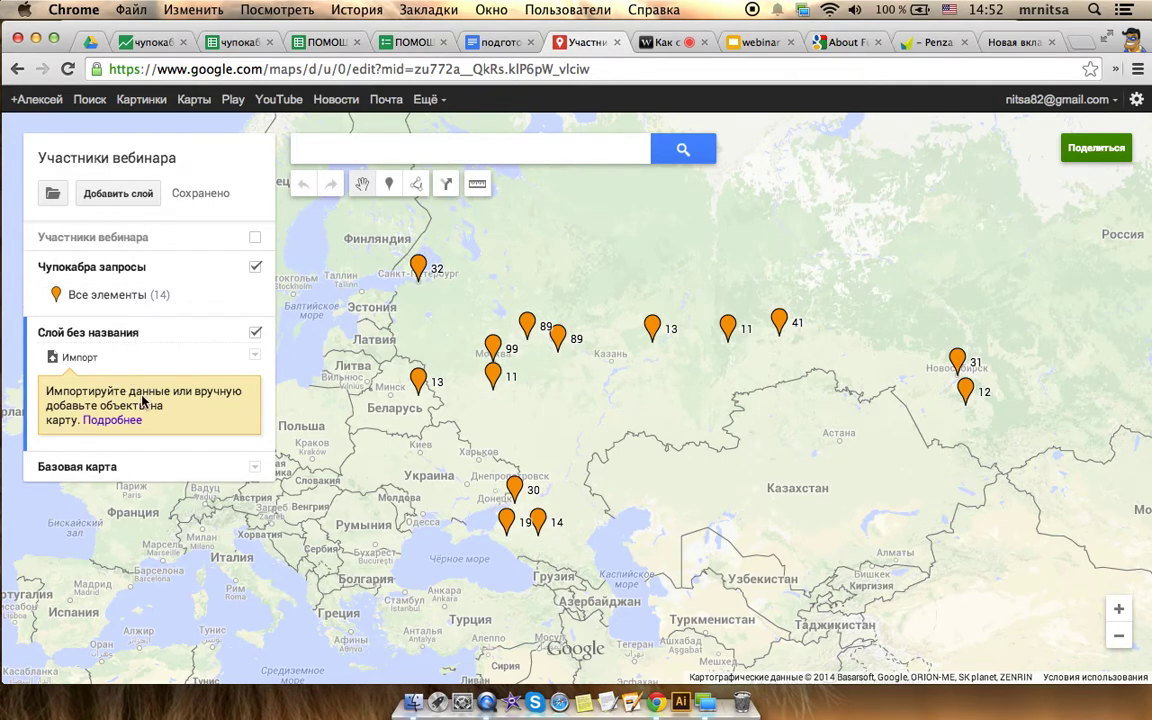
left_click(141, 336)
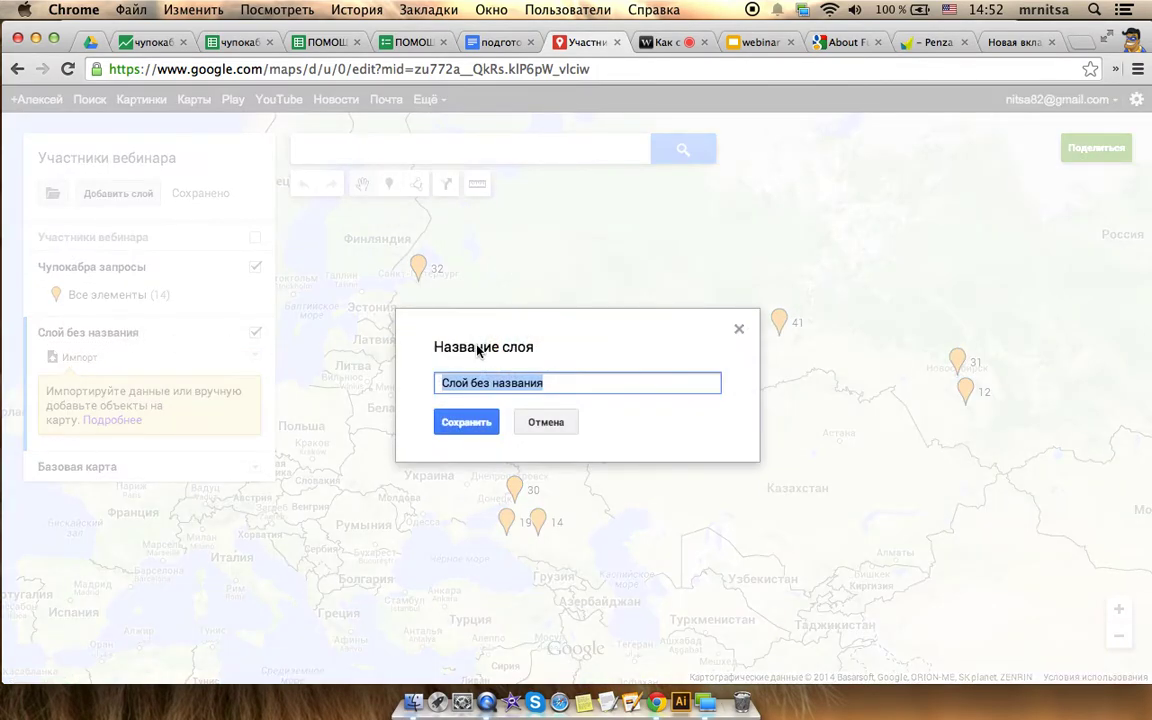
type("k")
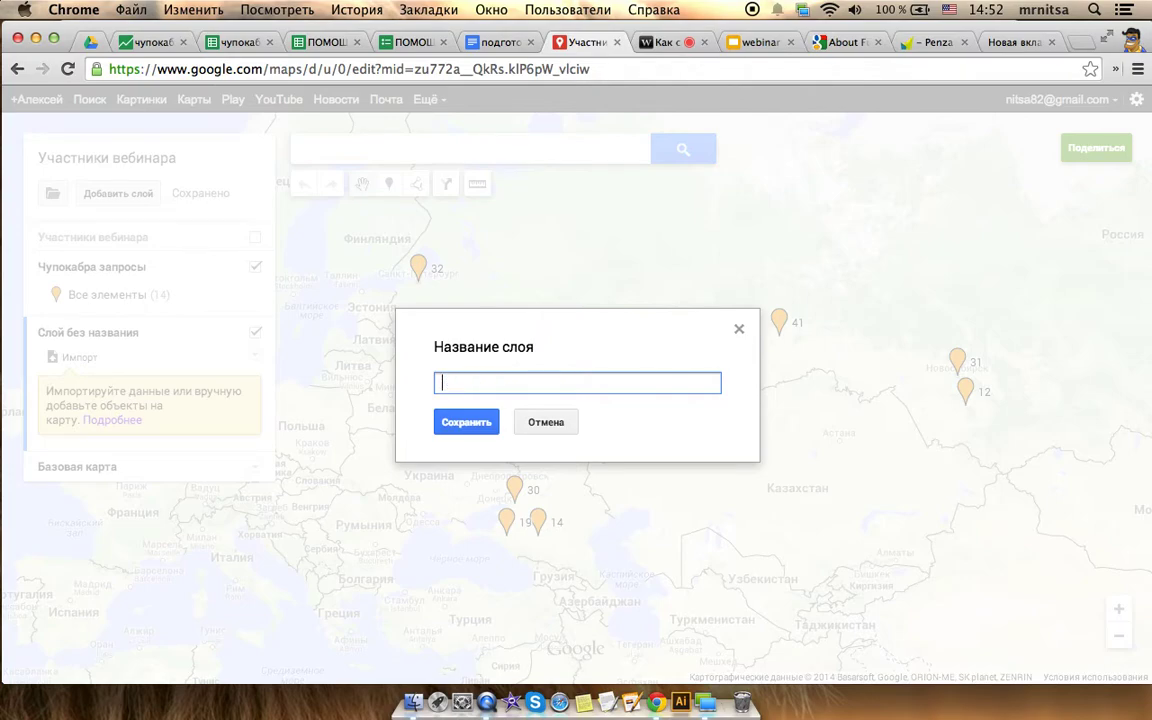
key("ctrl+space")
type("лини")
key("Return")
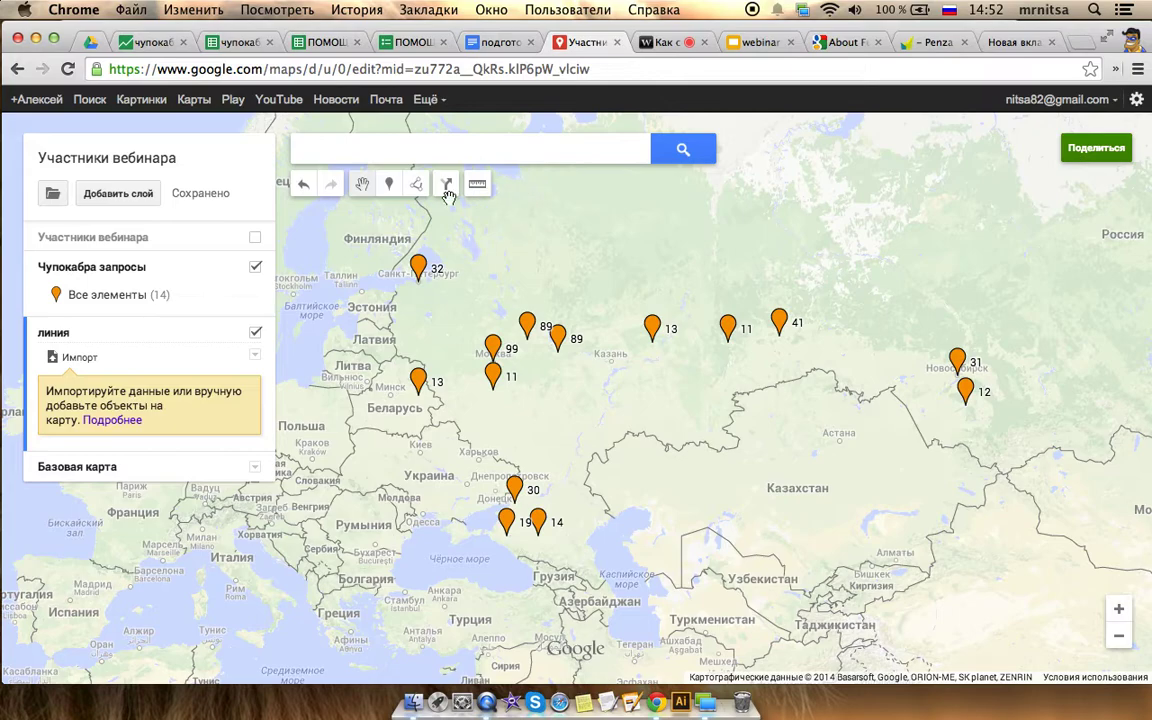
With the line/shape tool, trace from Minsk via markers 19, 30 and 14 to Novosibirsk
left_click(418, 185)
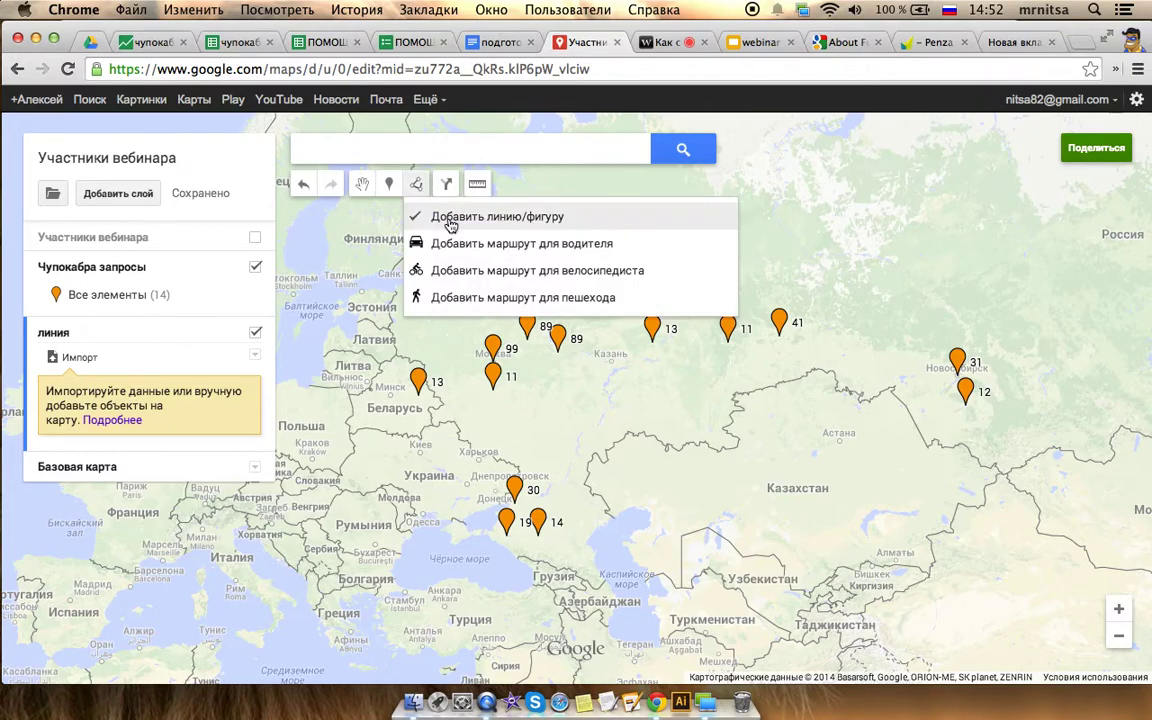
left_click(470, 219)
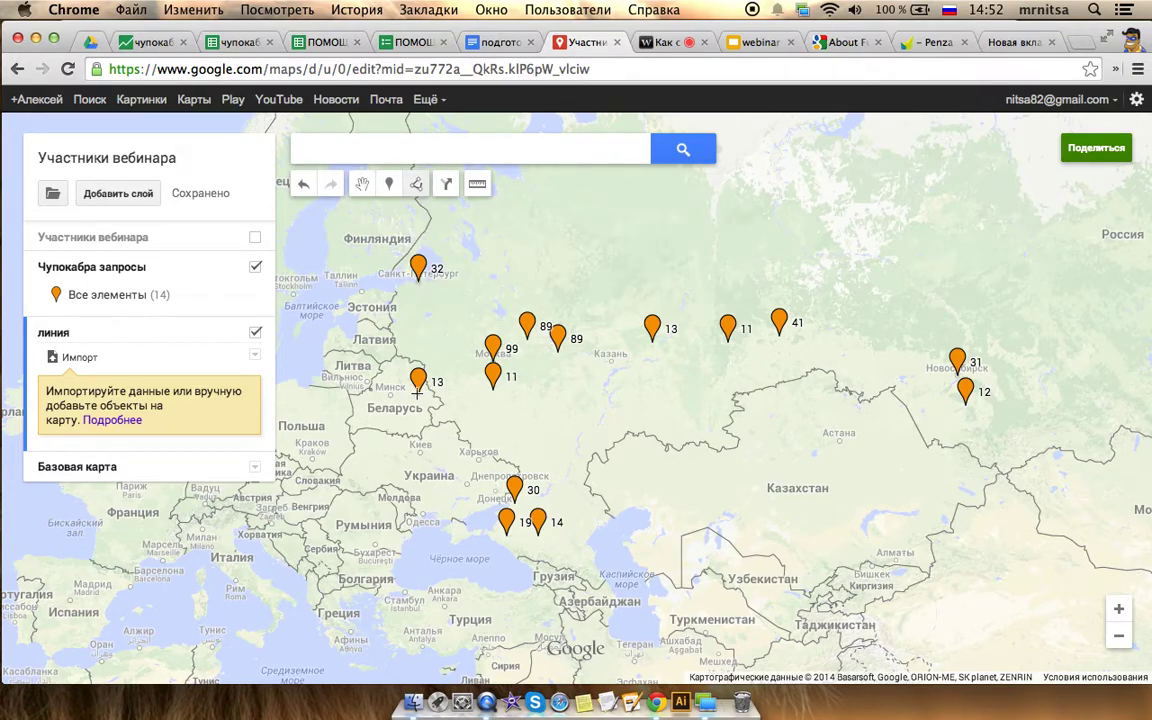
left_click(418, 392)
double_click(507, 536)
left_click(515, 502)
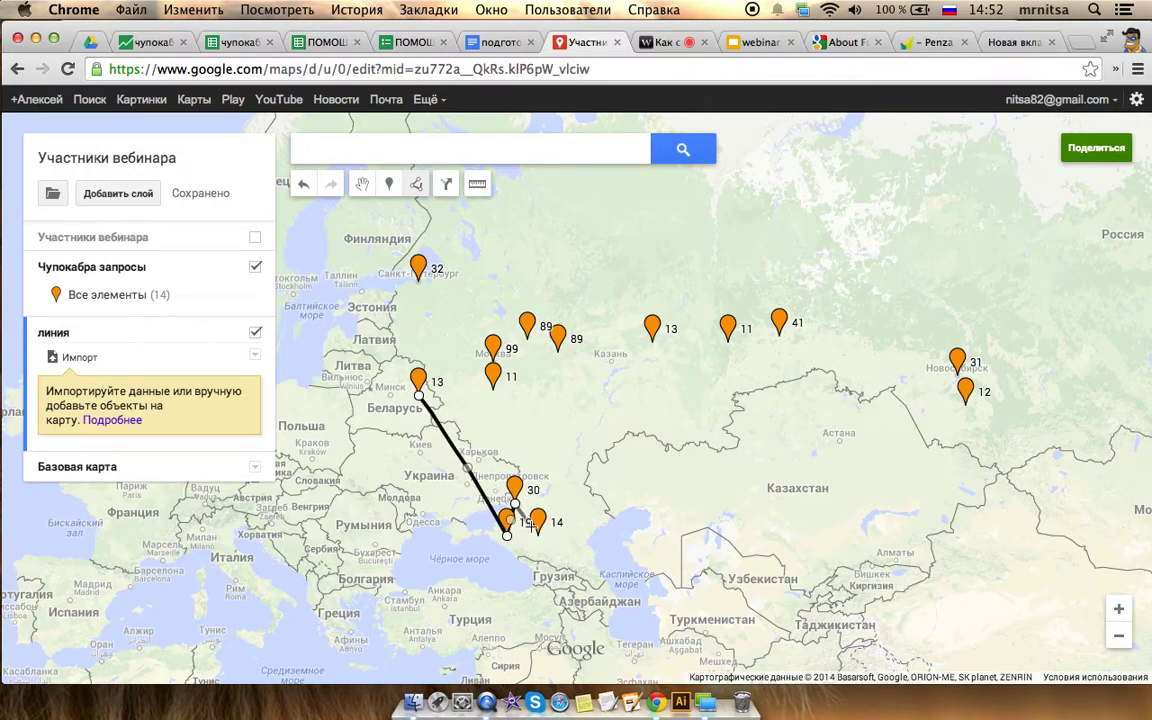
left_click(537, 533)
double_click(965, 405)
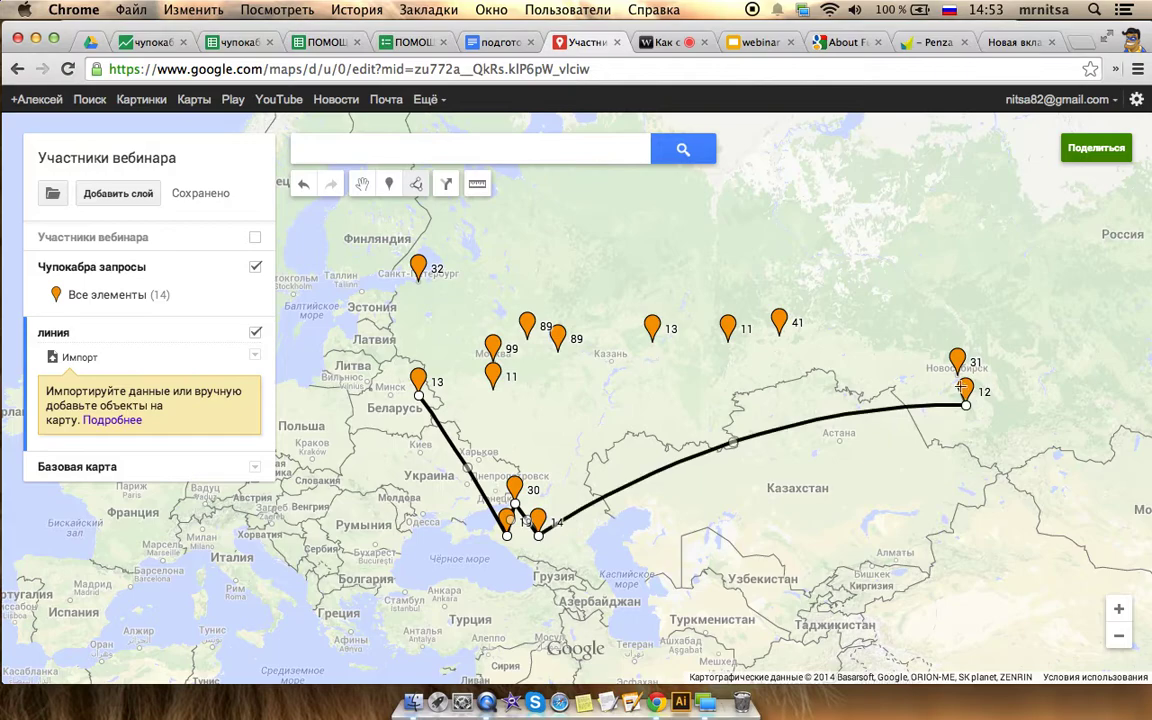
Outline through markers 31, 41, 11, 13, 89, 89, 32, 99 and 11, closing the polygon at Minsk
left_click(957, 374)
left_click(779, 336)
left_click(728, 341)
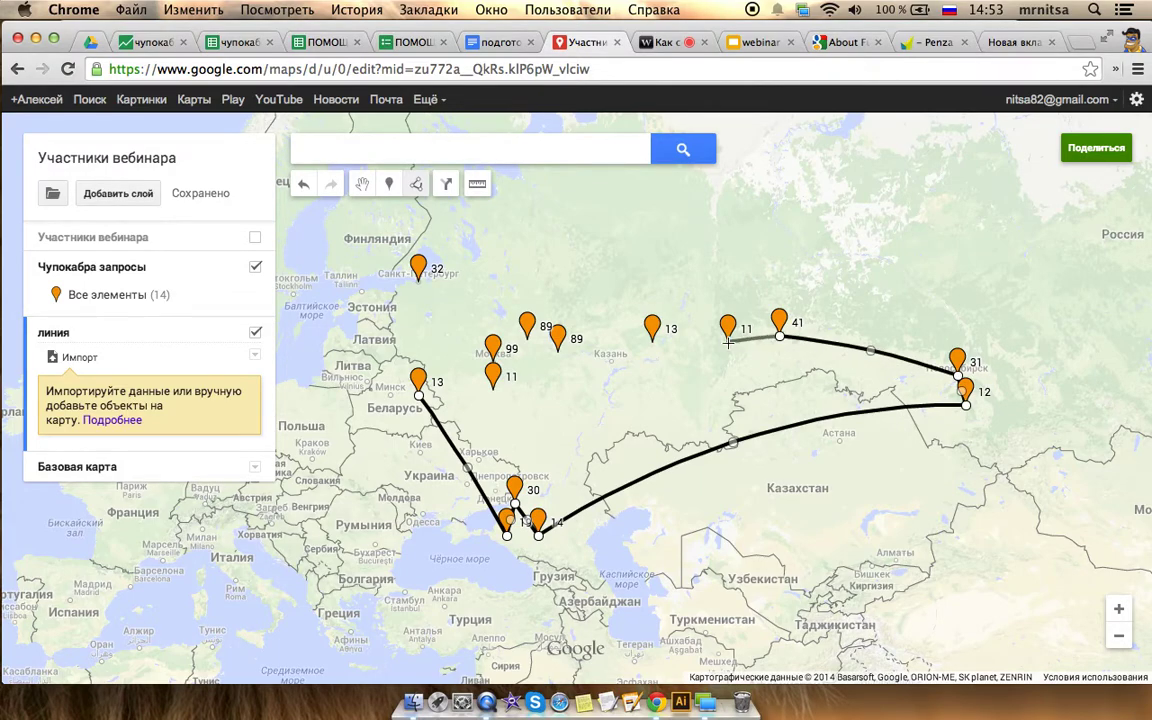
left_click(652, 342)
left_click(557, 351)
left_click(527, 340)
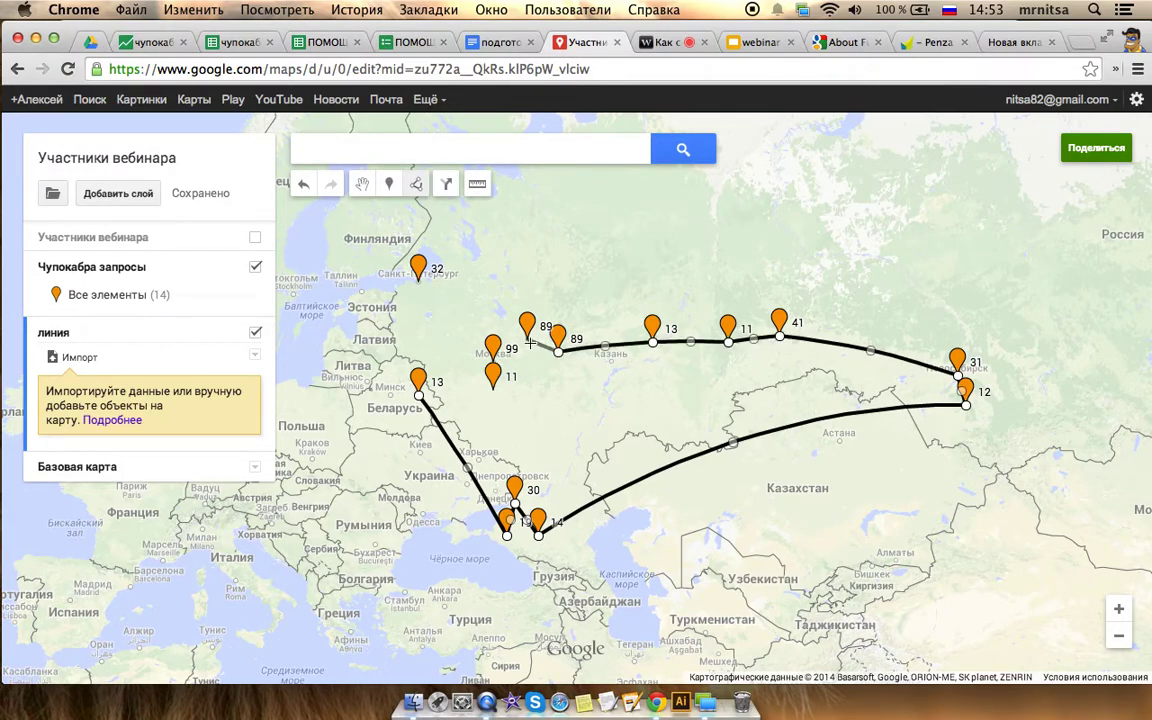
left_click(418, 281)
left_click(493, 360)
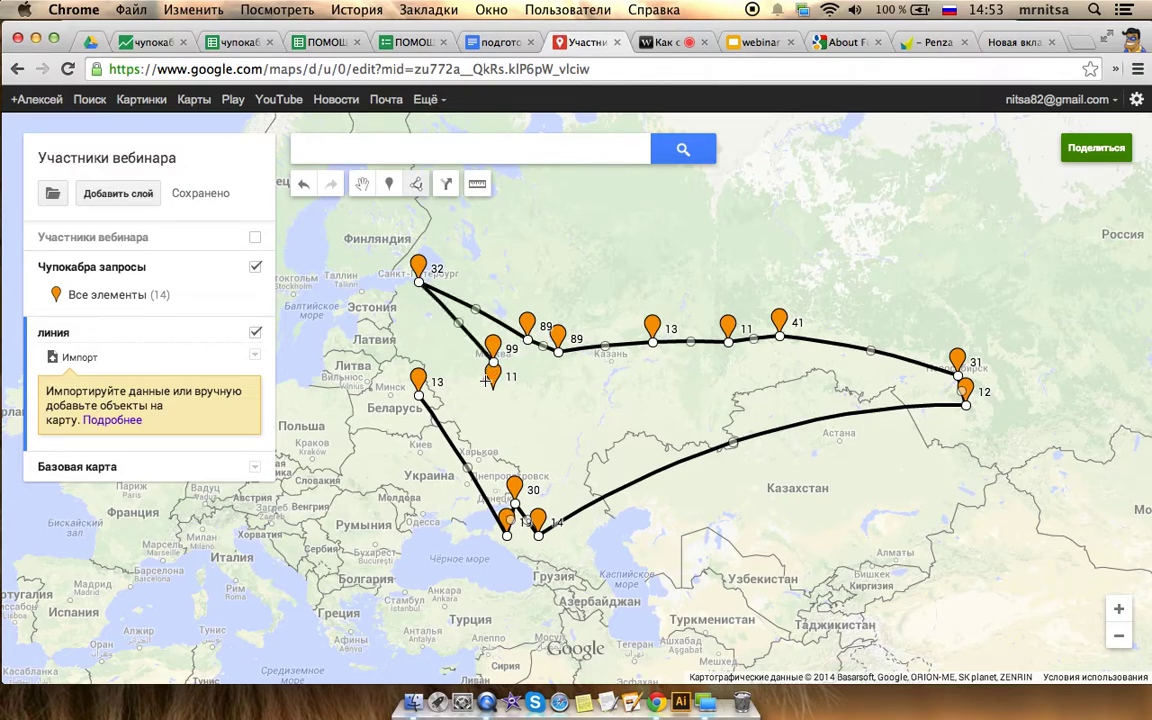
left_click(492, 389)
left_click(418, 396)
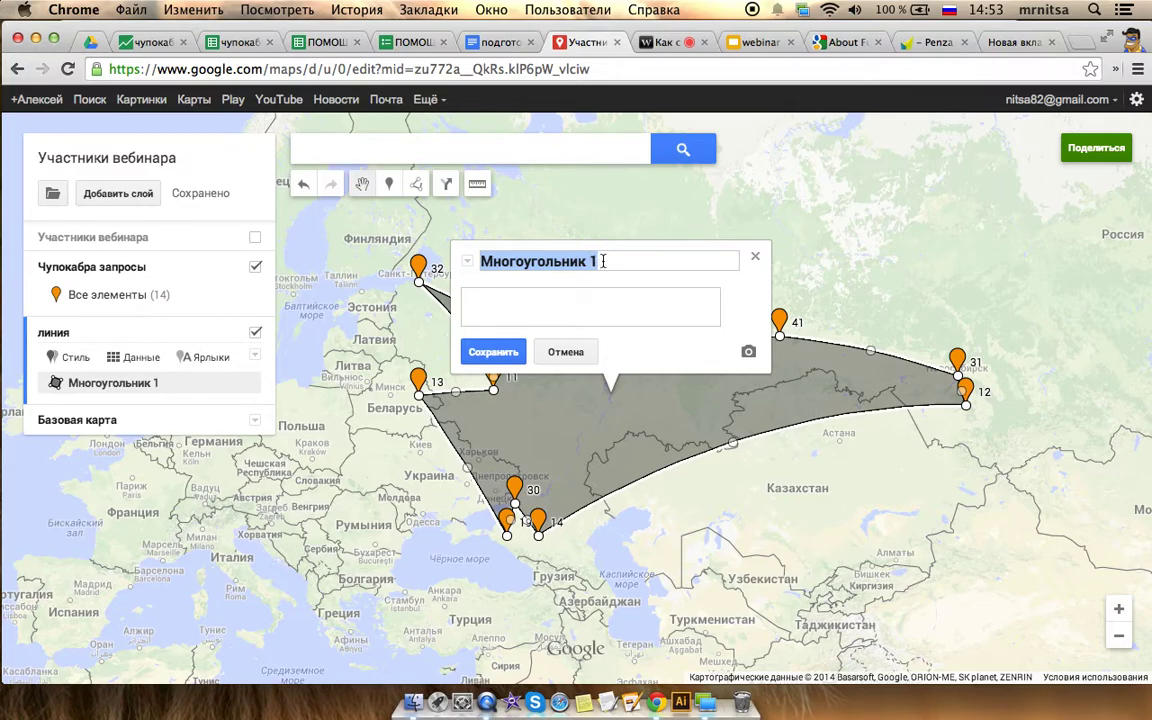
Title the polygon 'Зона участников вебинара' and save it
type("Зона")
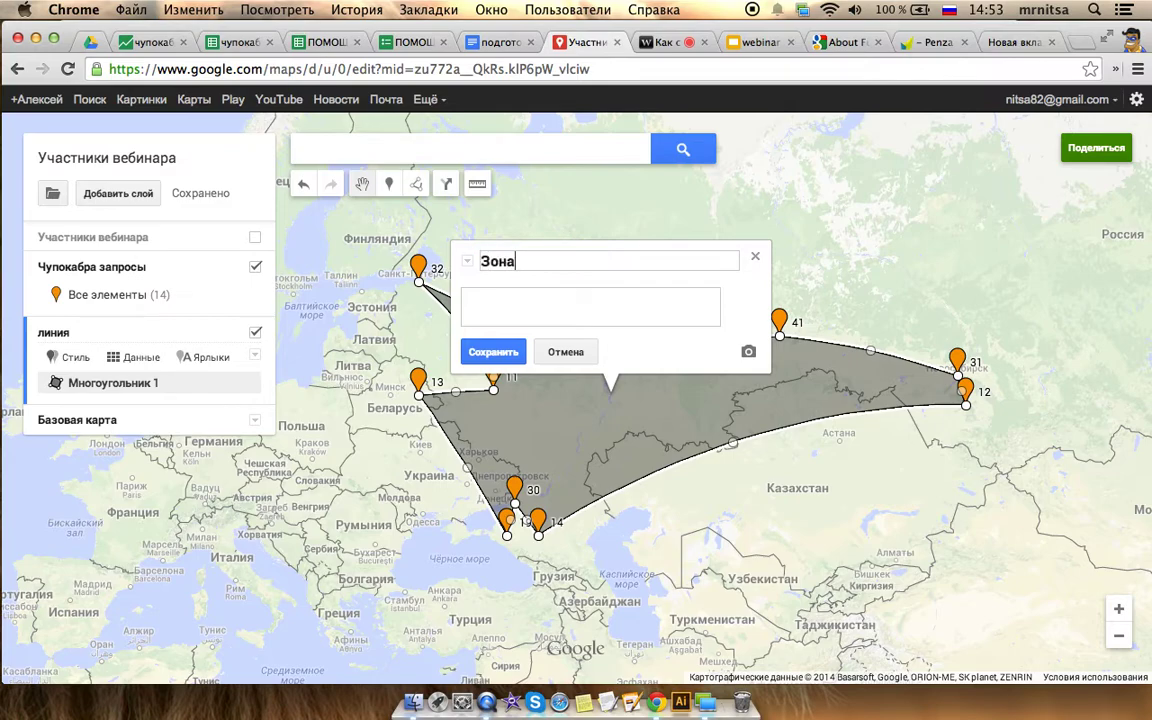
type(" участников ")
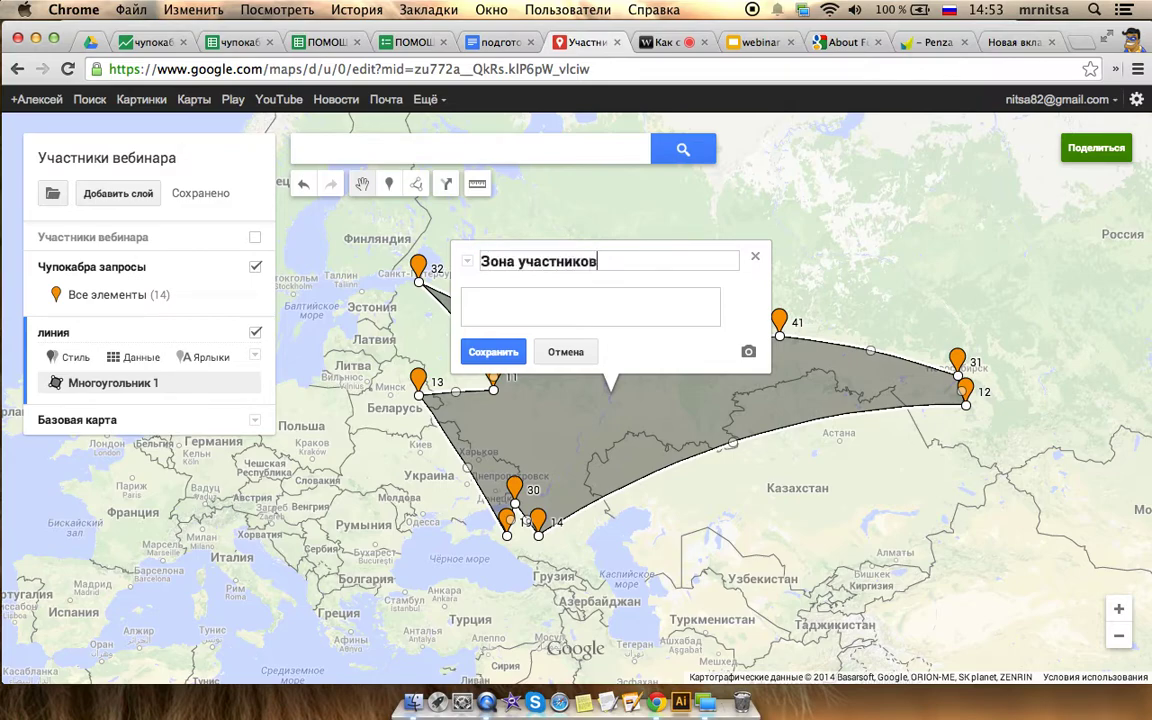
type("вебинара")
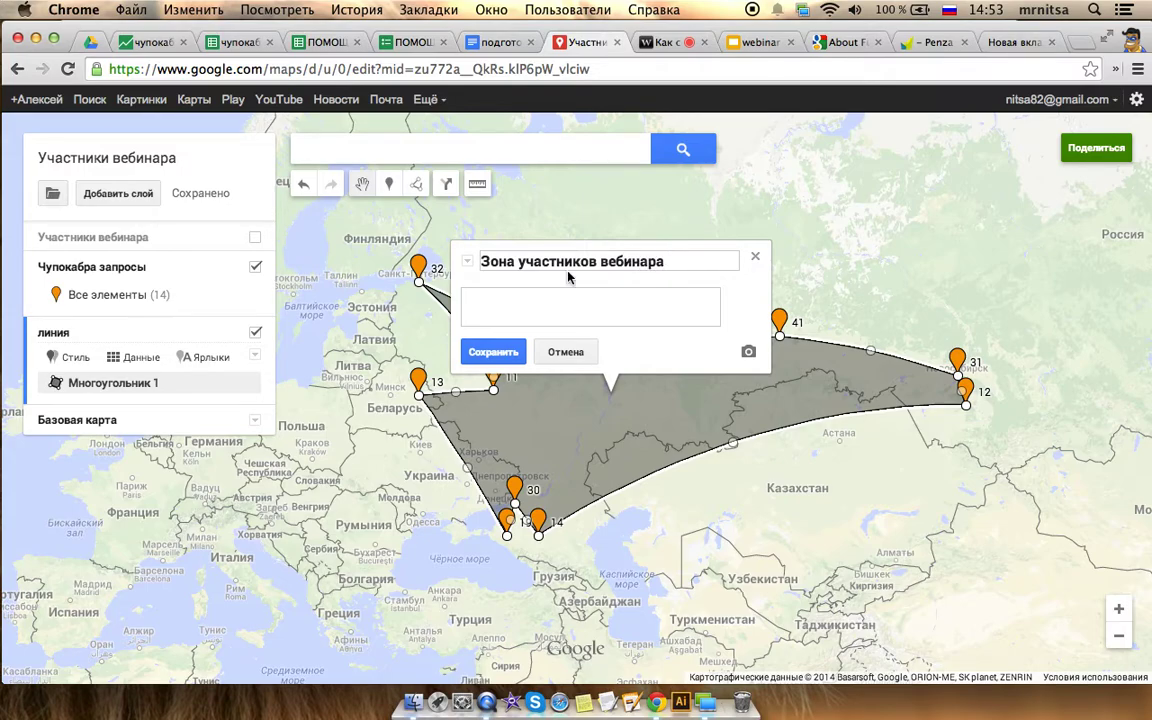
left_click(493, 352)
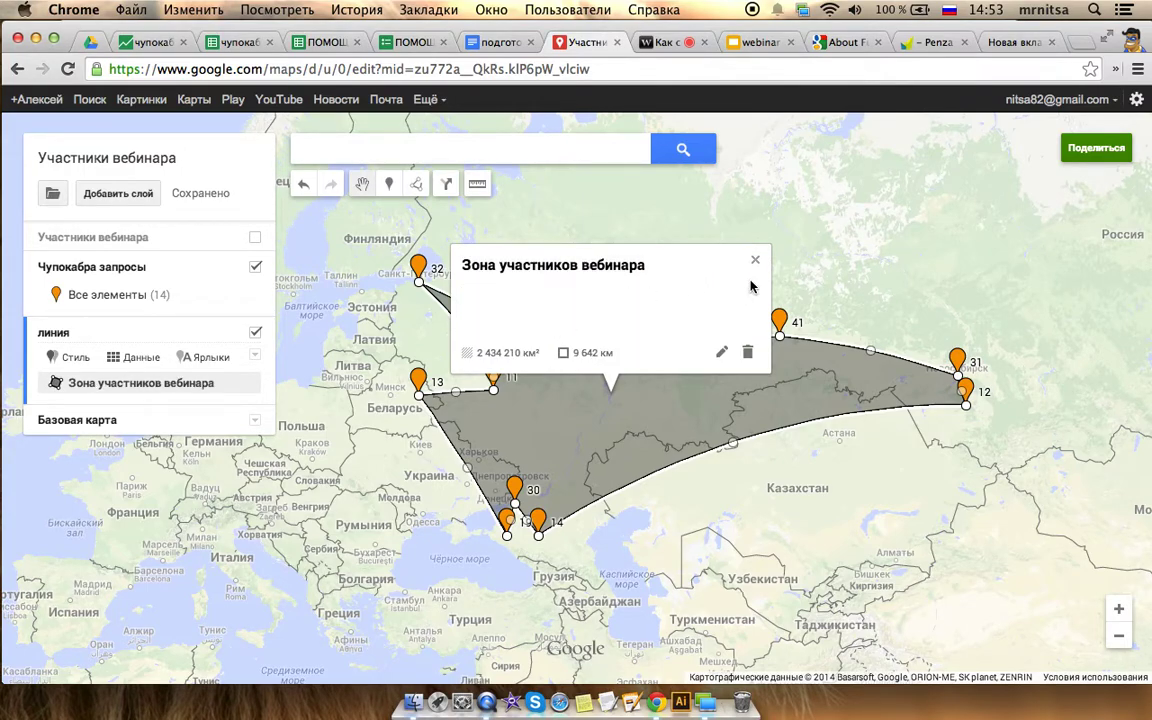
left_click(721, 352)
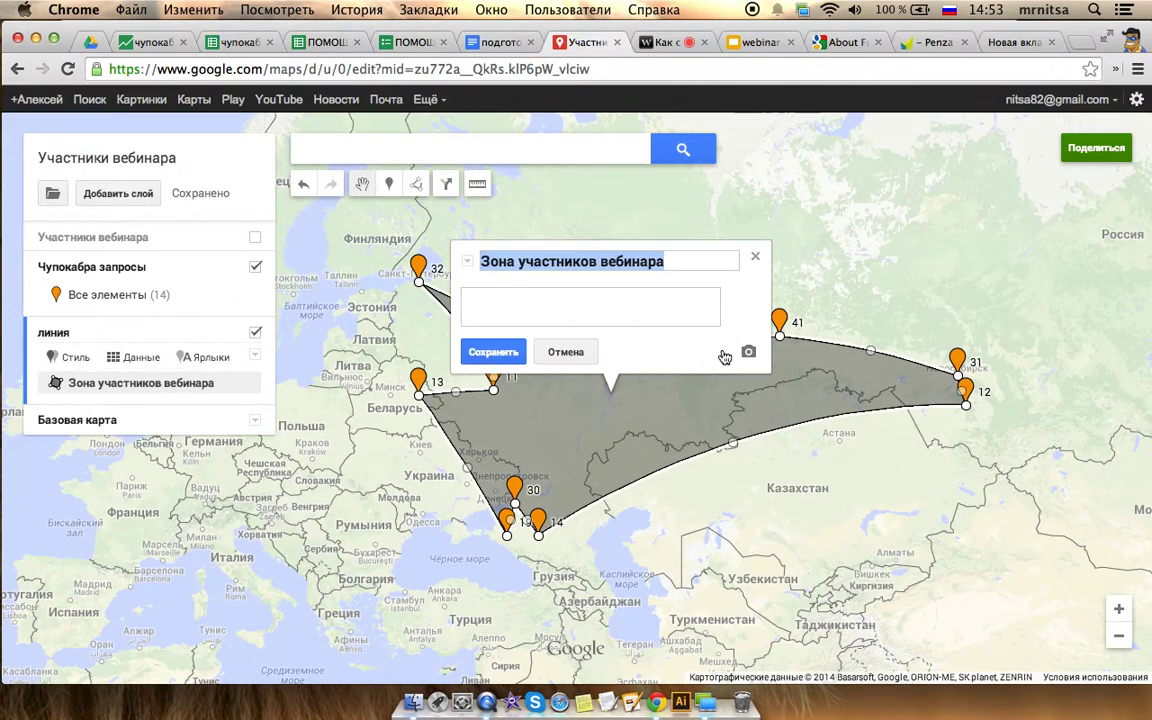
left_click(758, 261)
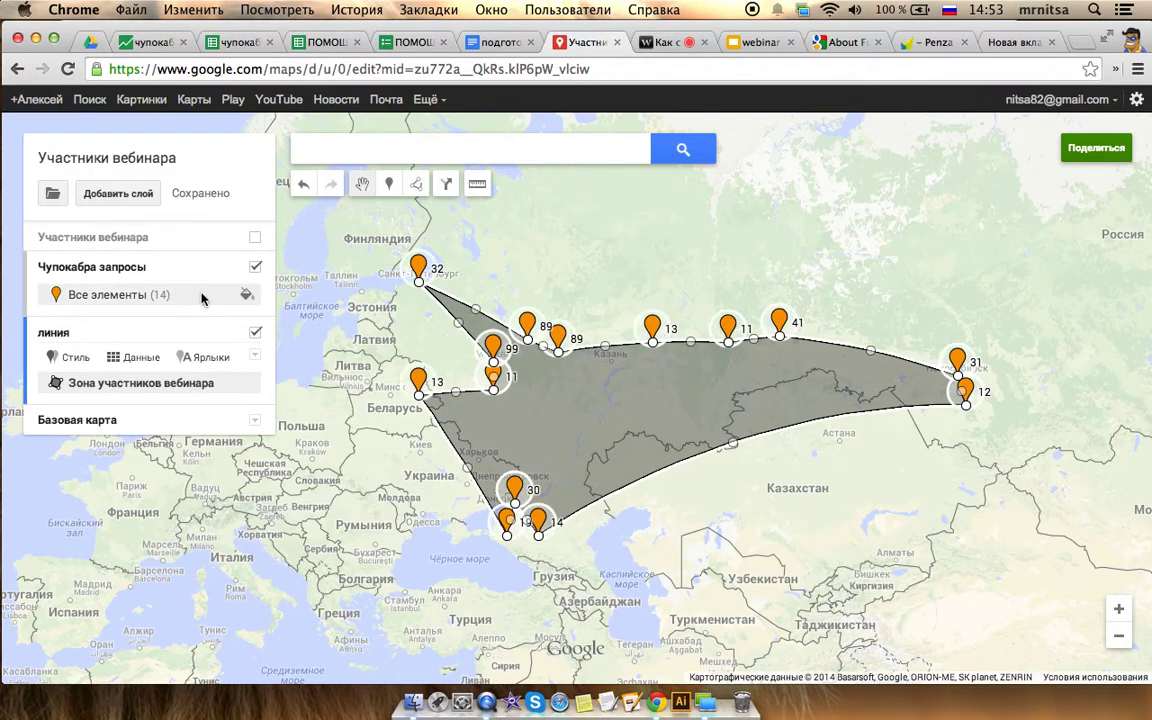
Activate the Чупокабра запросы layer and inspect markers for Нижний Новгород, Ижевск and Екатеринбург
left_click(115, 303)
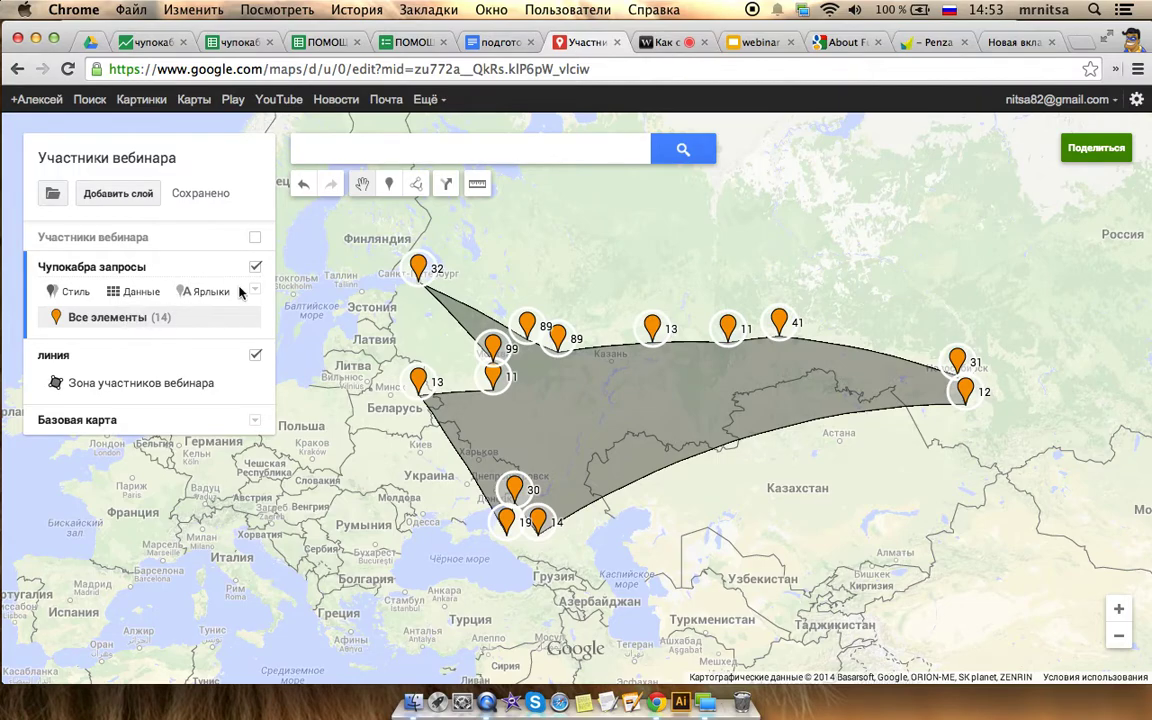
left_click(563, 348)
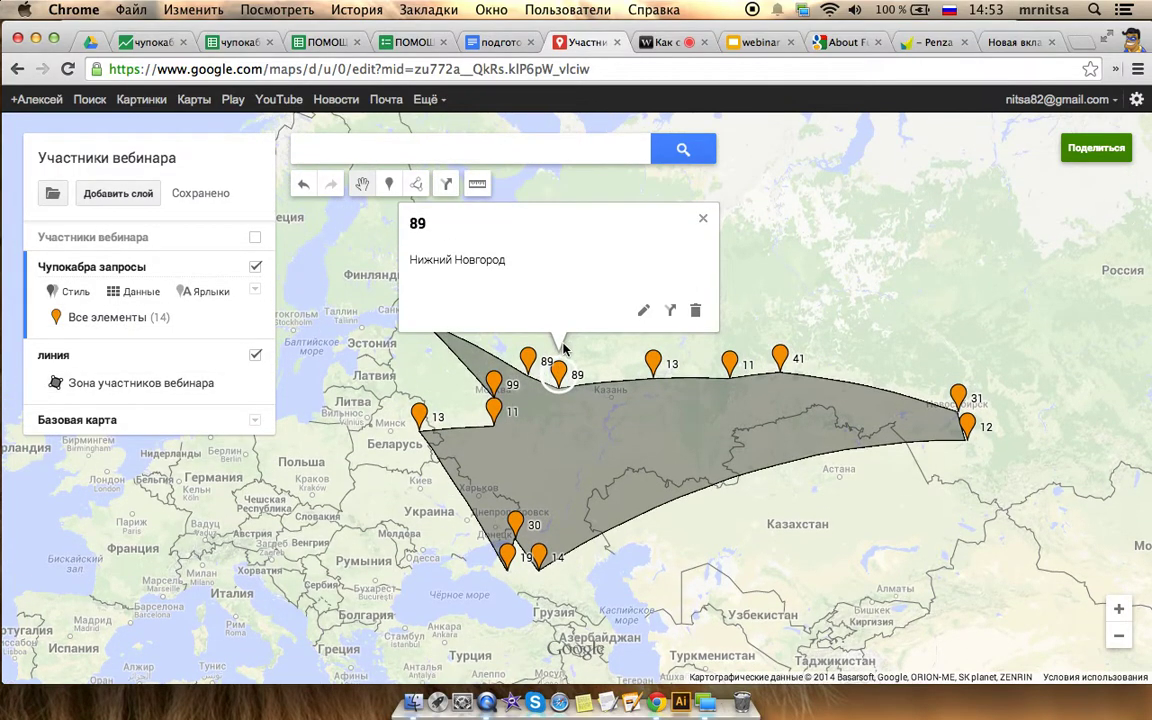
left_click(703, 218)
left_click(655, 365)
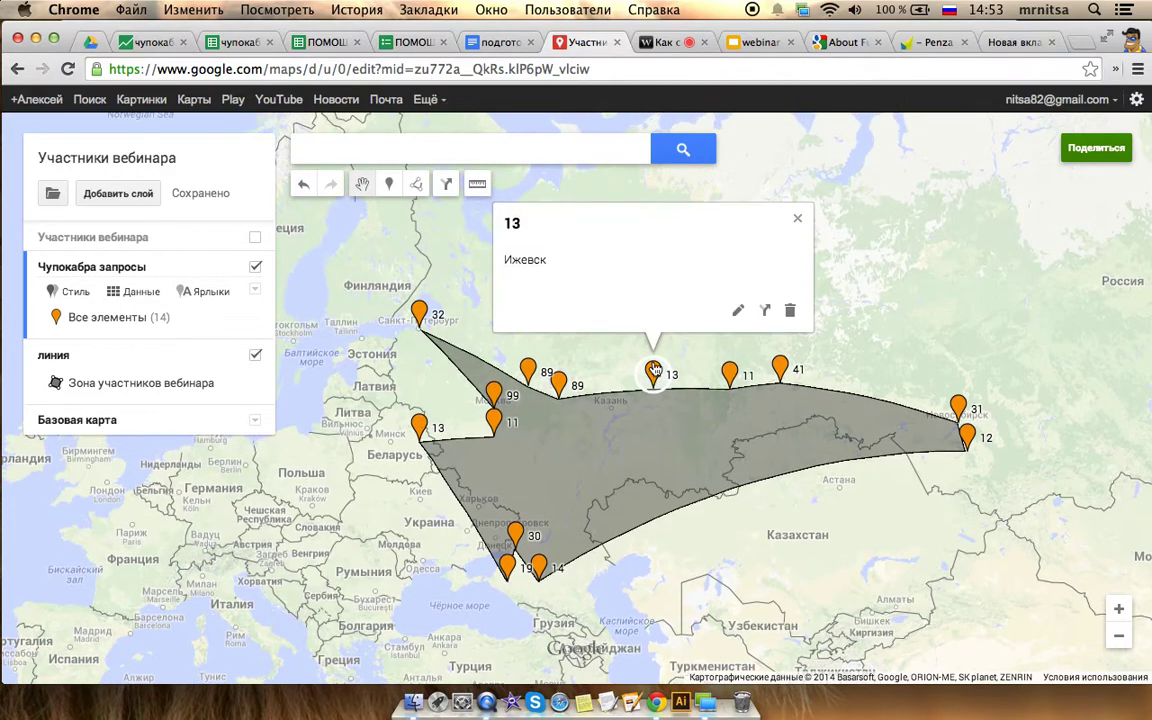
left_click(798, 221)
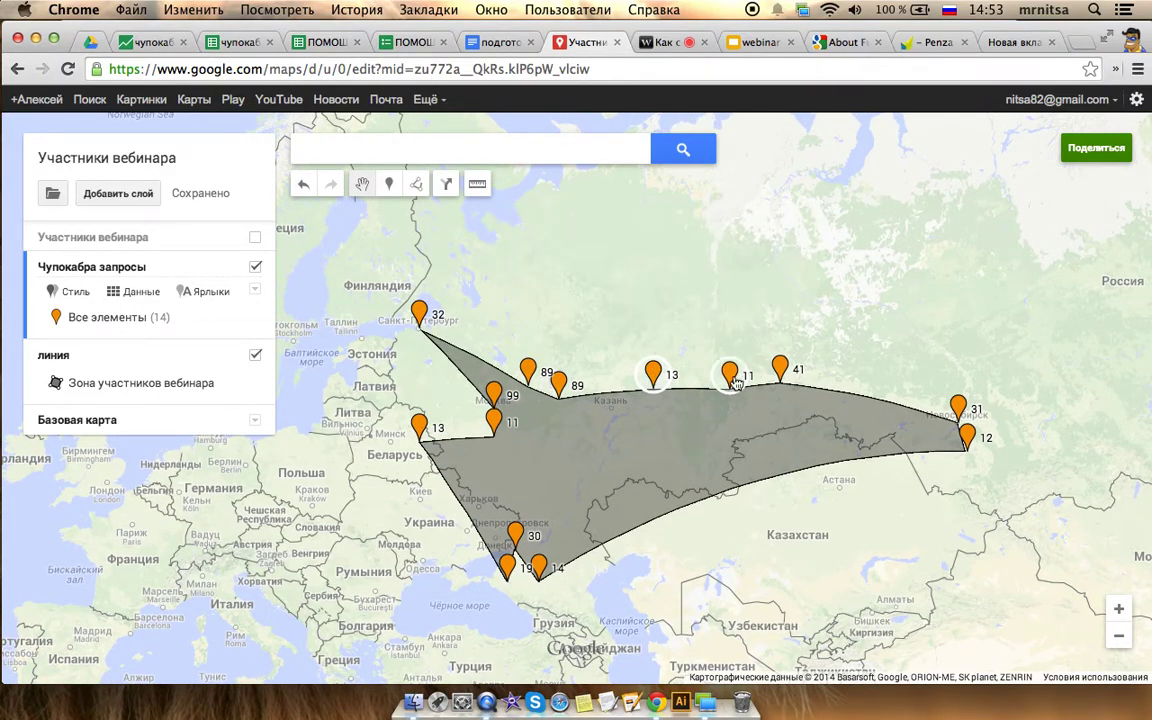
left_click(730, 372)
left_click(875, 218)
Shorten the zone polygon's title to 'Зона' and close its details
left_click(200, 382)
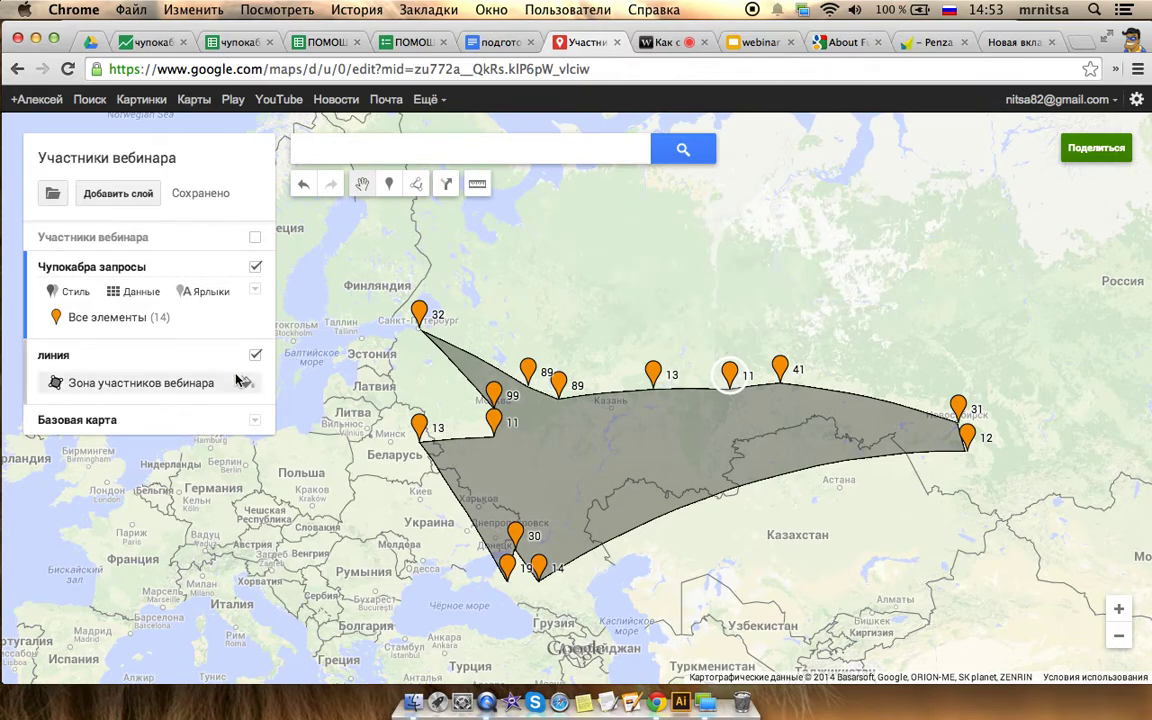
left_click(721, 399)
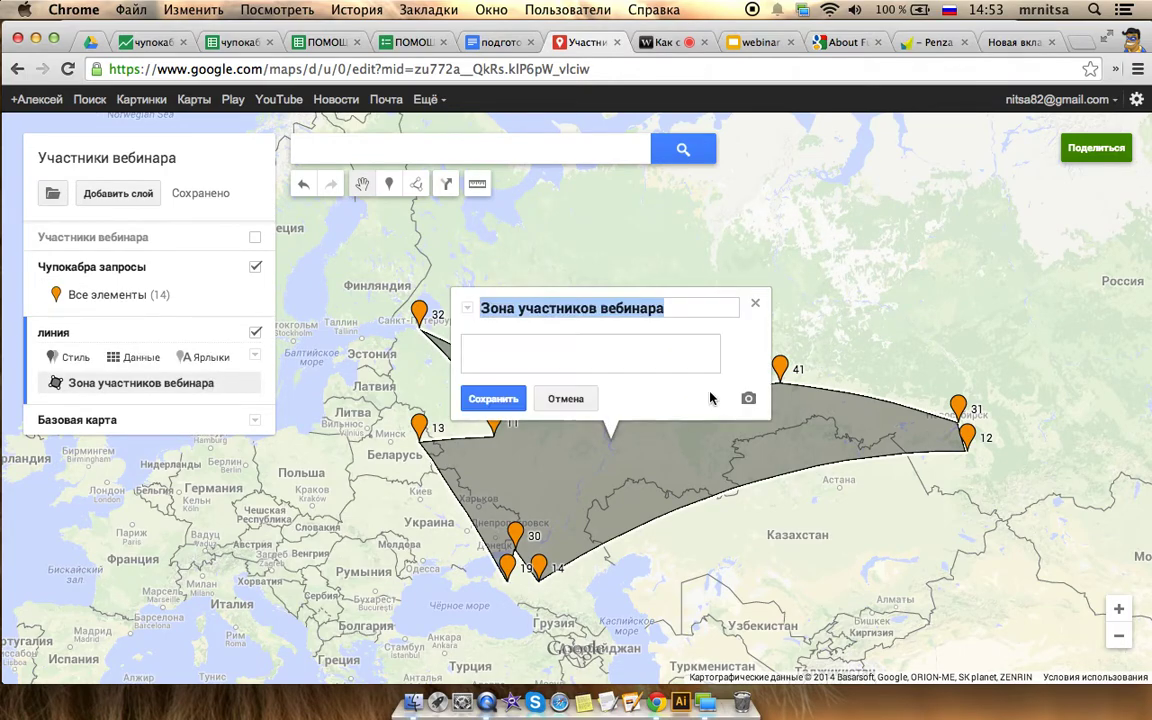
left_click_drag(666, 308, 522, 309)
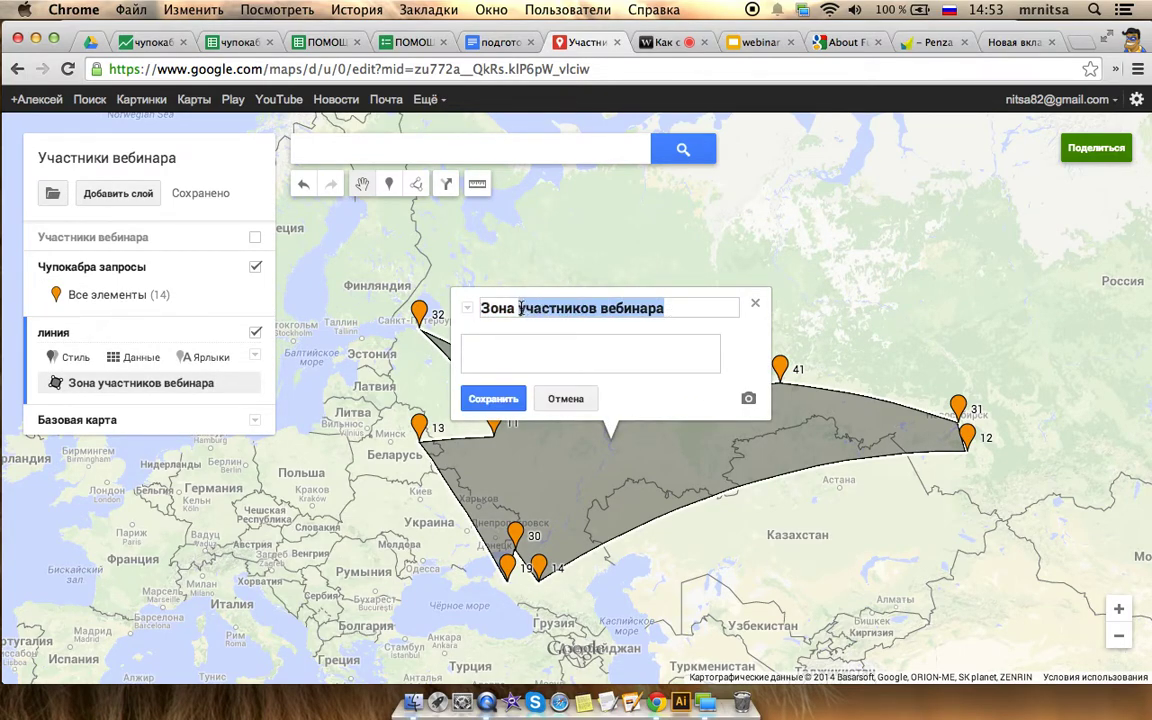
key("BackSpace")
key("Return")
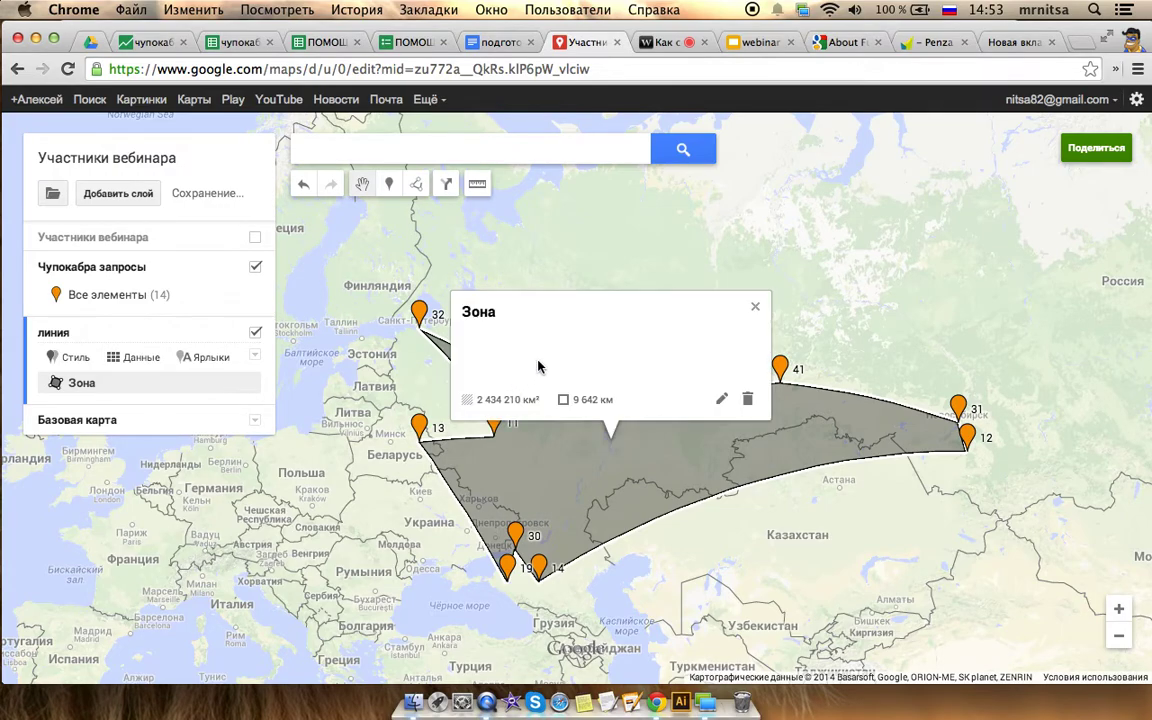
left_click(755, 306)
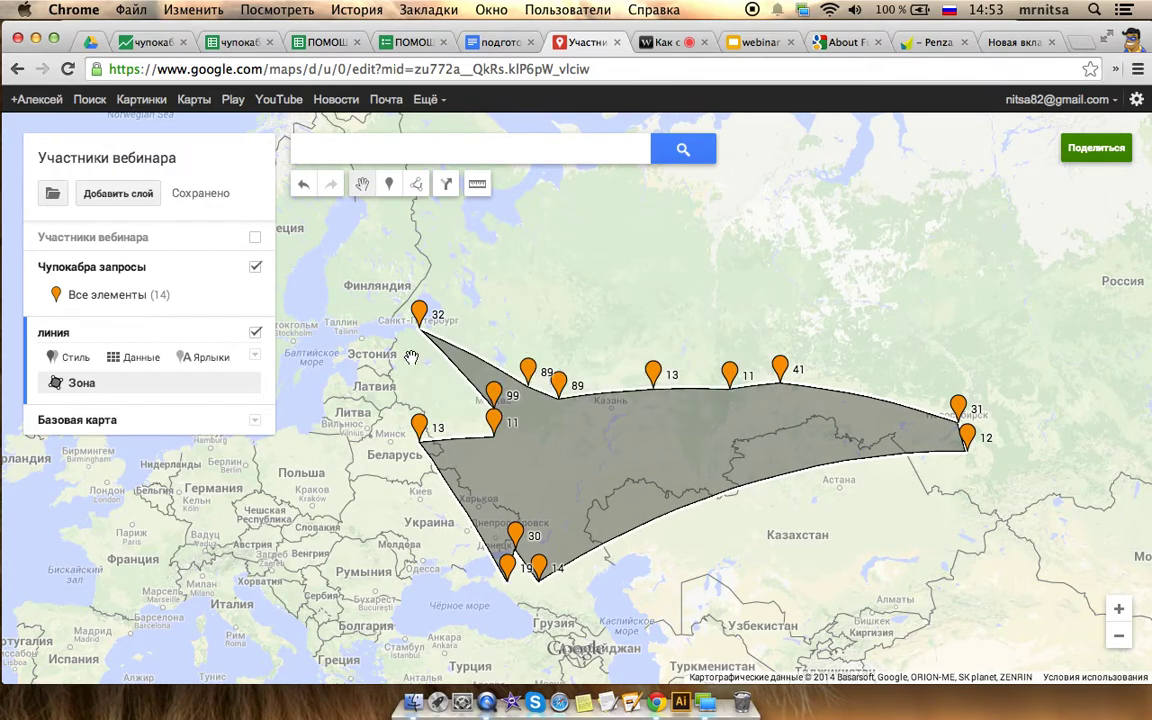
Give the Зона polygon a blue fill, higher opacity and a thin border
left_click(246, 383)
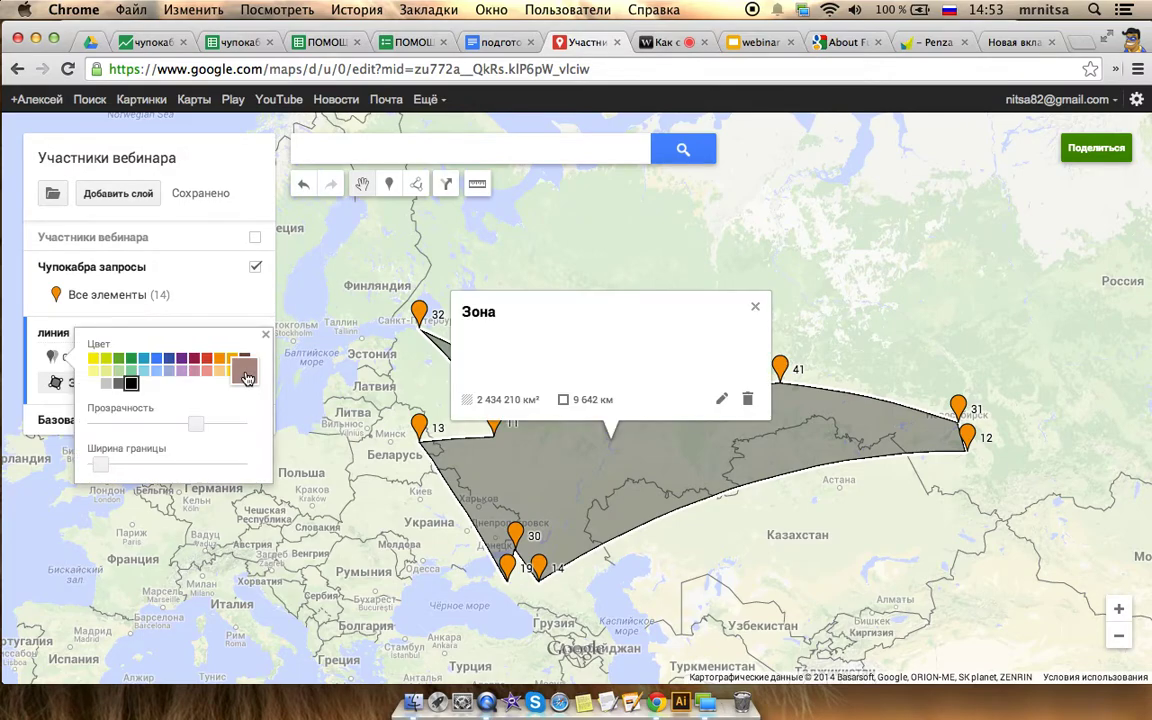
left_click(143, 358)
left_click(156, 358)
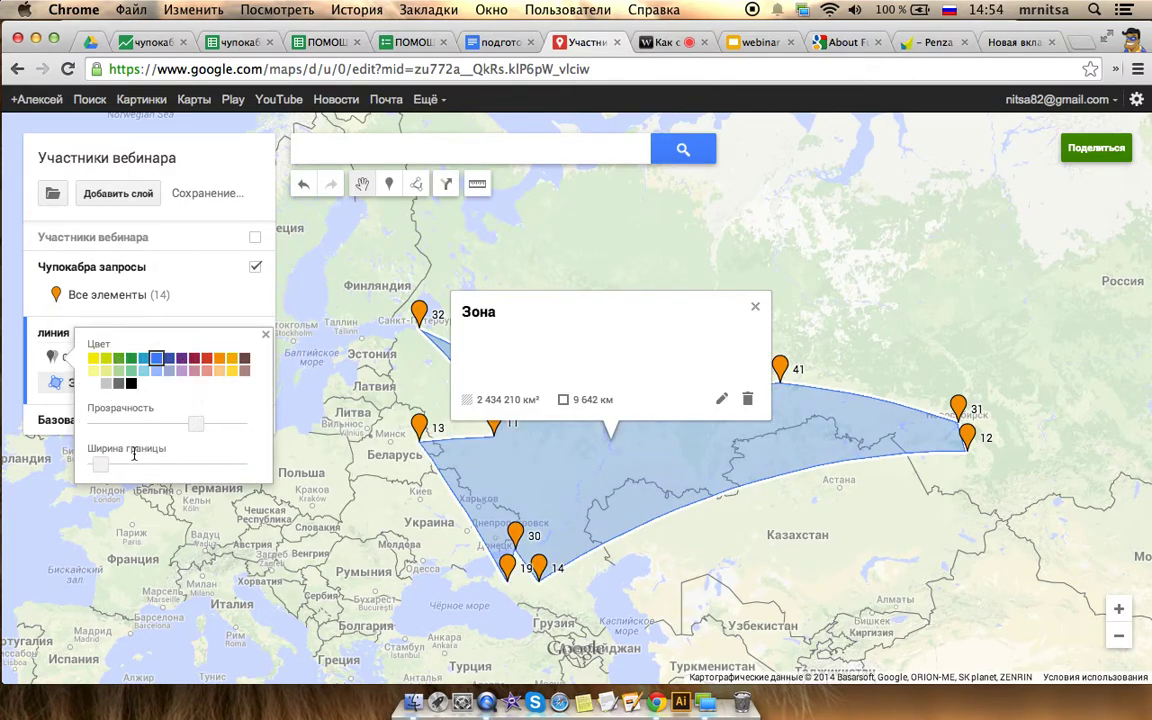
mouse_move(99, 464)
left_mouse_down()
mouse_move(167, 462)
mouse_move(95, 464)
left_mouse_up()
mouse_move(195, 424)
left_mouse_down()
mouse_move(130, 425)
mouse_move(195, 424)
mouse_move(172, 425)
left_mouse_up()
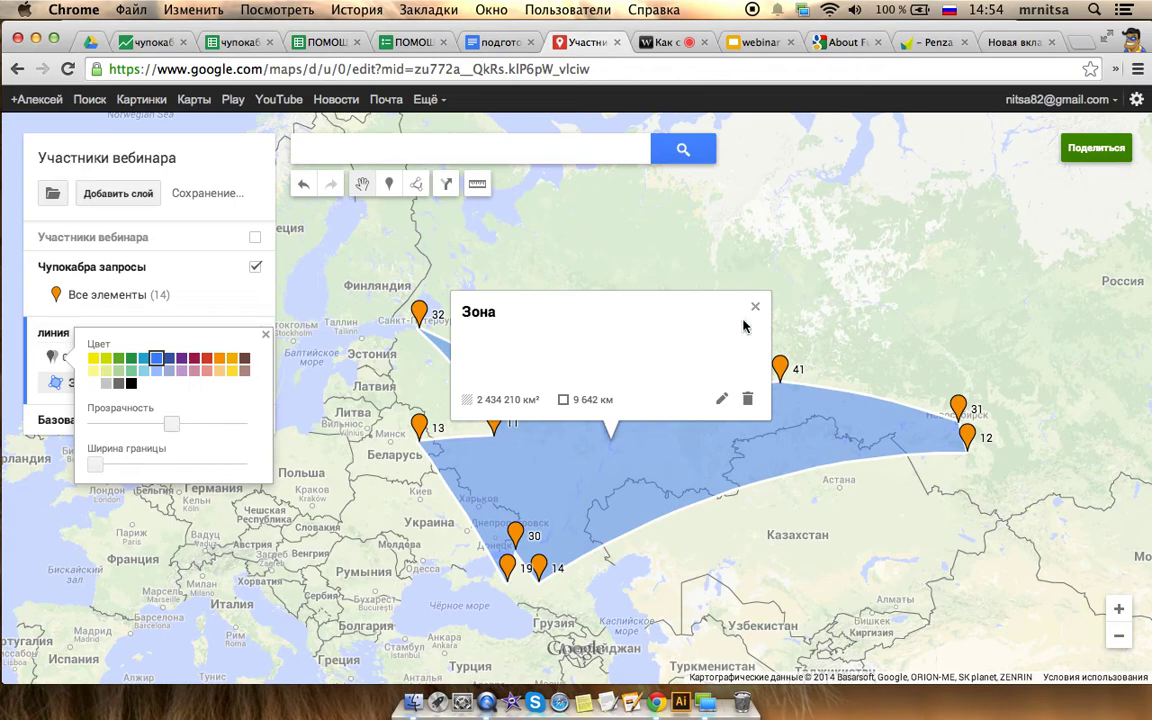
Cancel the Зона name edit and close its info popup
left_click(722, 399)
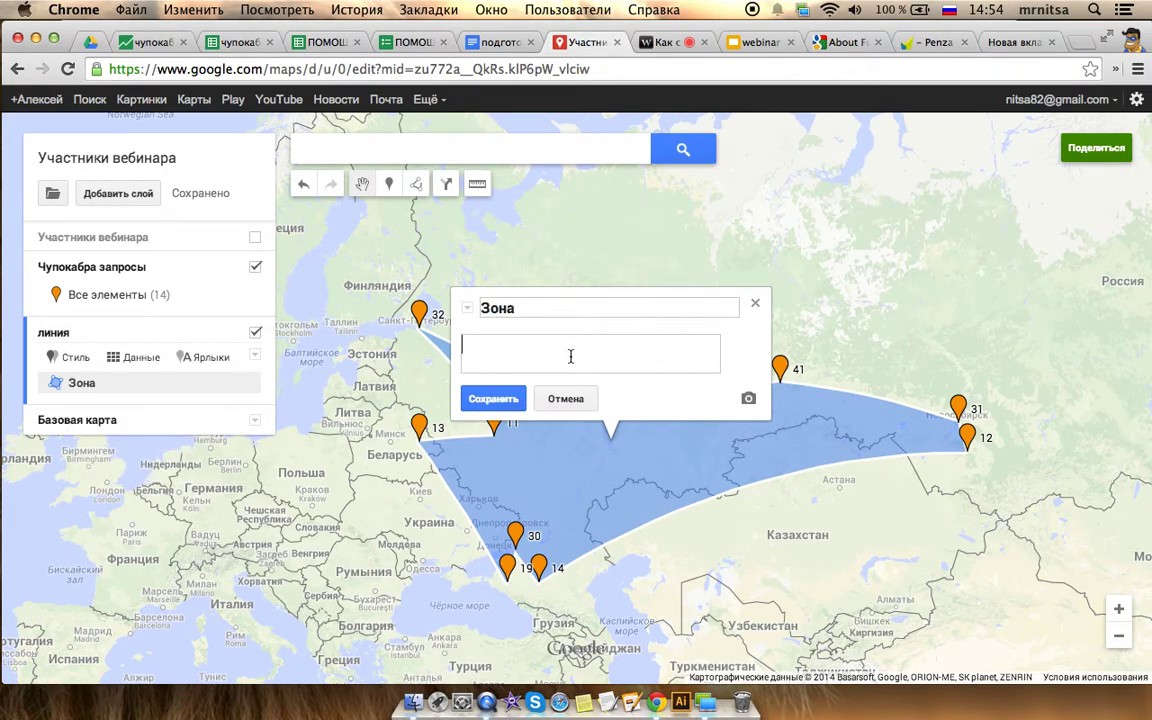
left_click(565, 398)
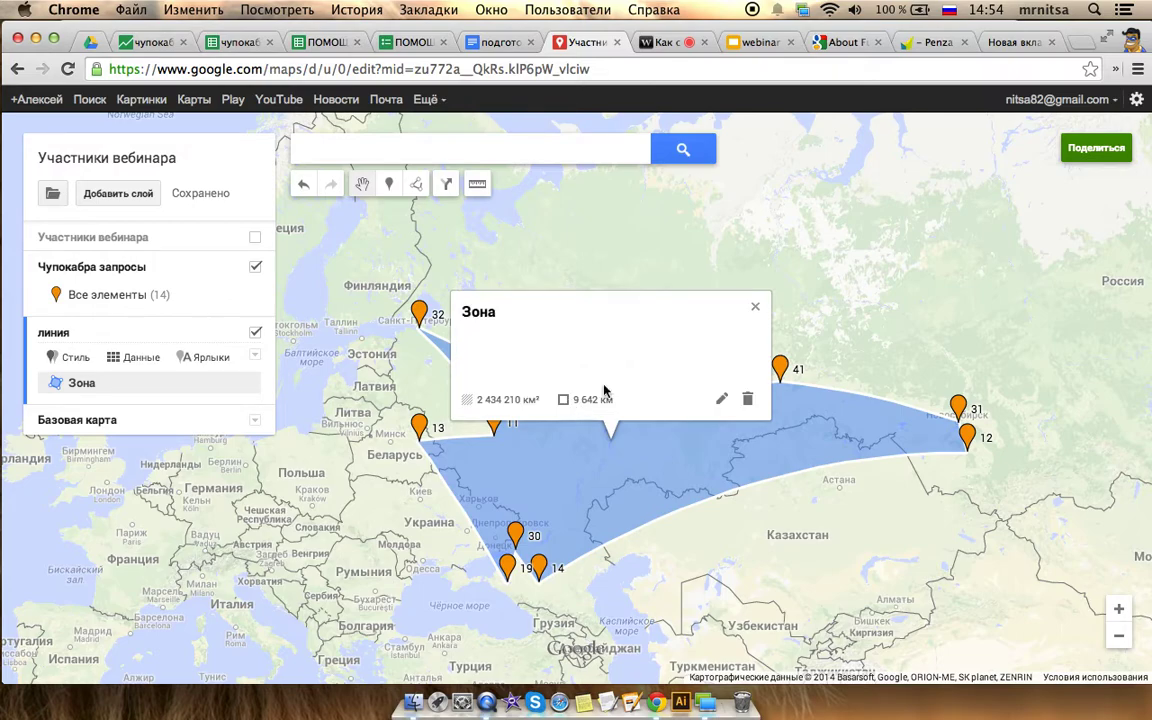
left_click(756, 302)
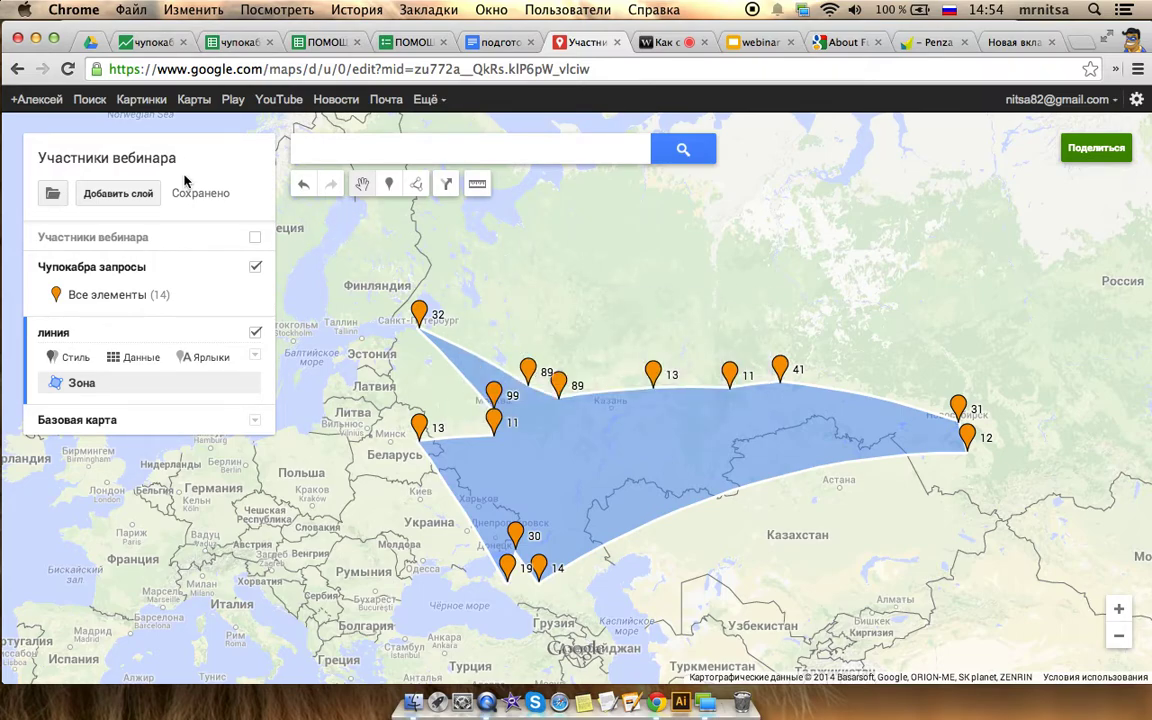
Export the whole map (Вся карта) to KML and download Участники вебинара.kml
left_click(52, 195)
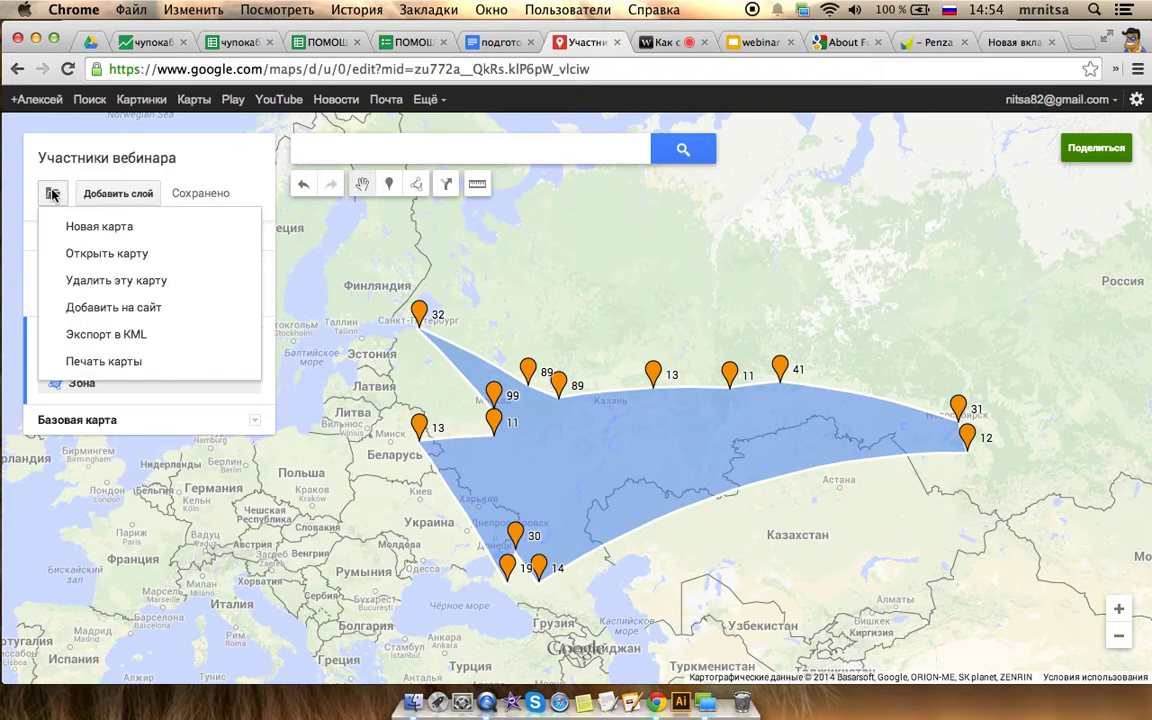
left_click(145, 337)
left_click(472, 373)
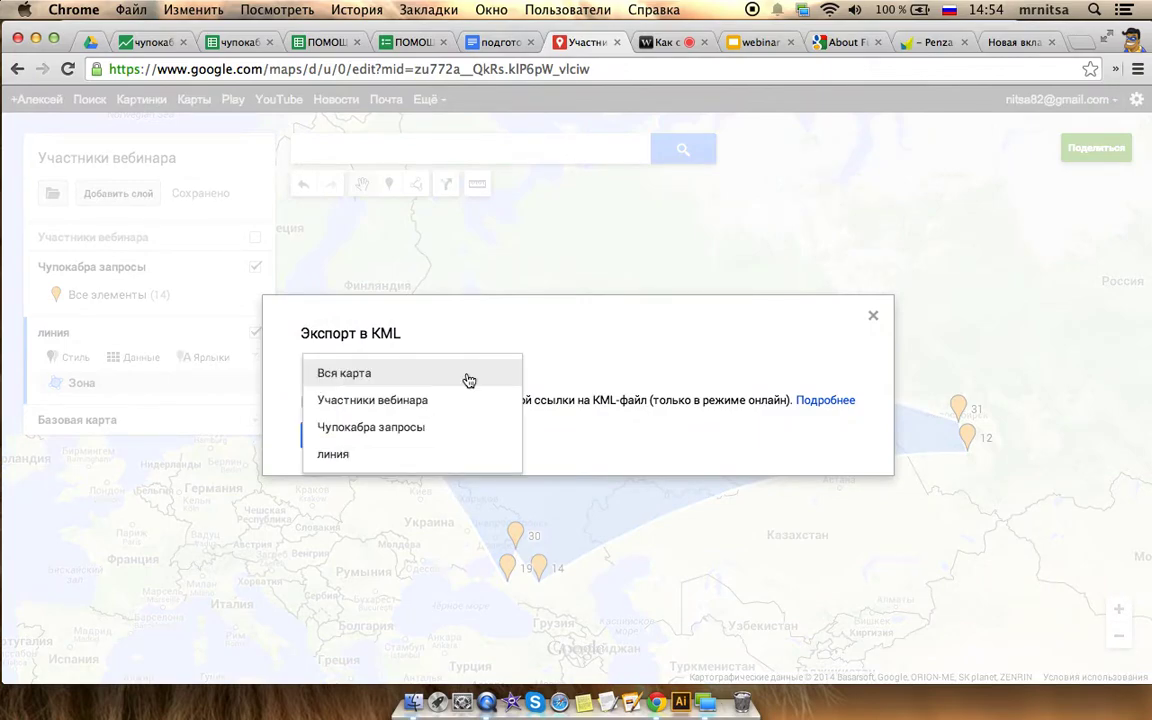
left_click(442, 373)
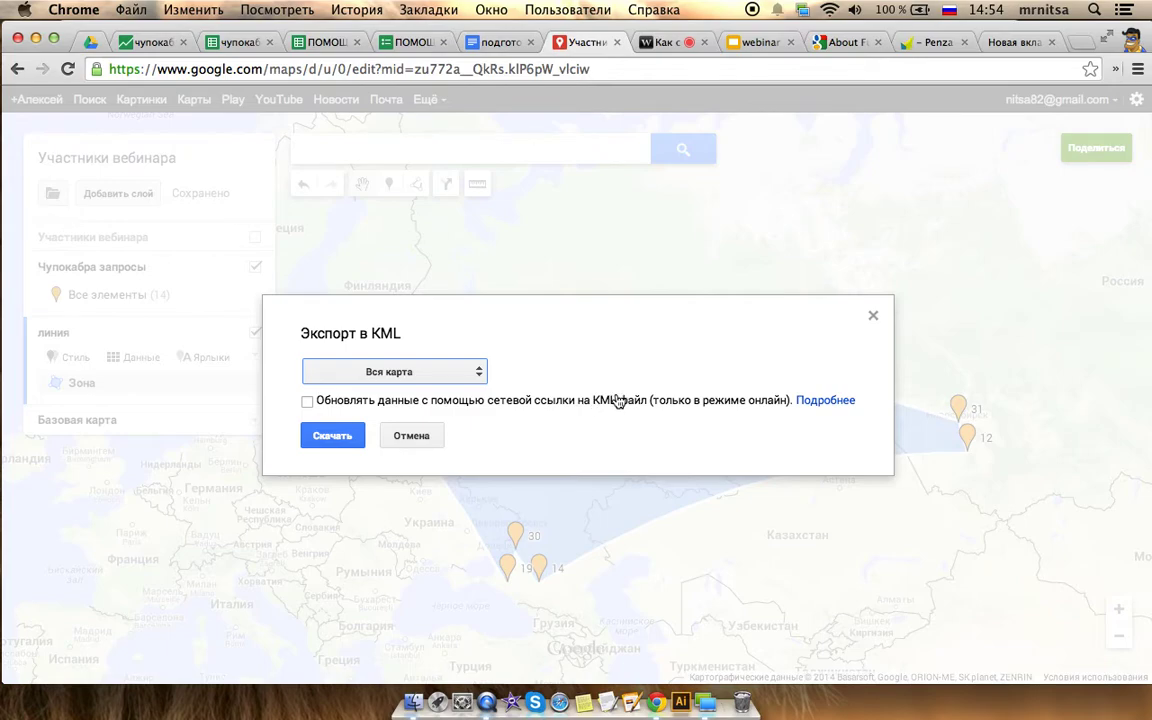
left_click(335, 436)
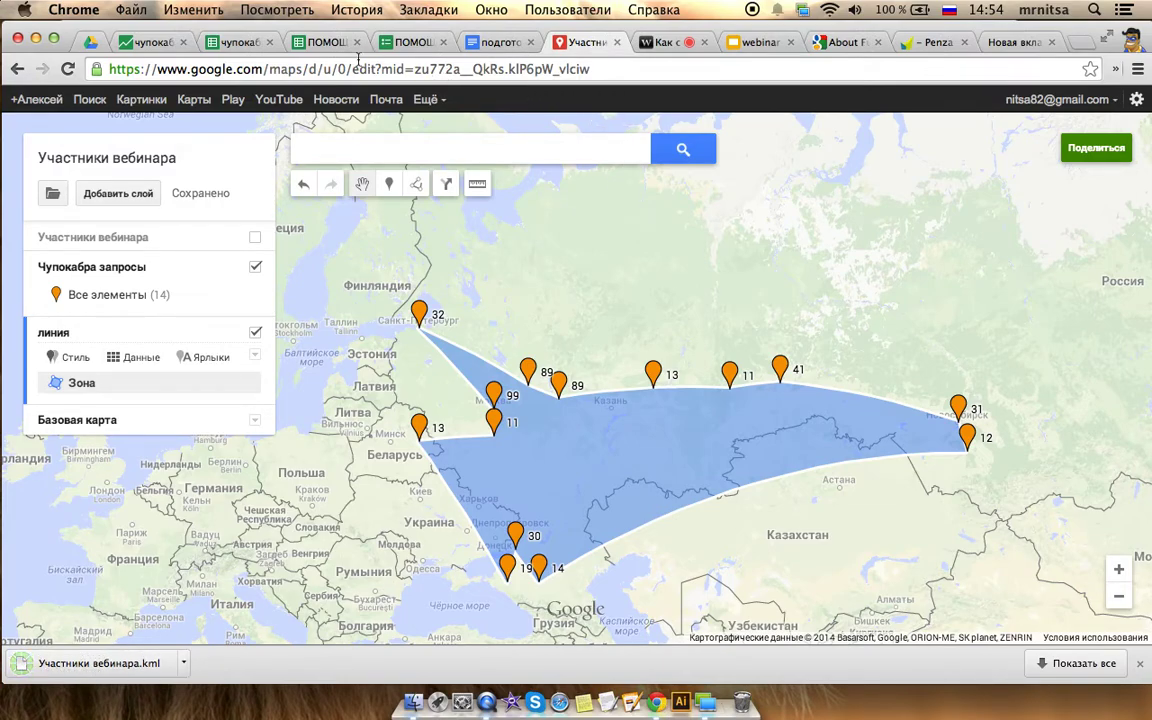
Create a new Fusion Tables table from the local file Участники вебинара.kml and finish the import
left_click(160, 40)
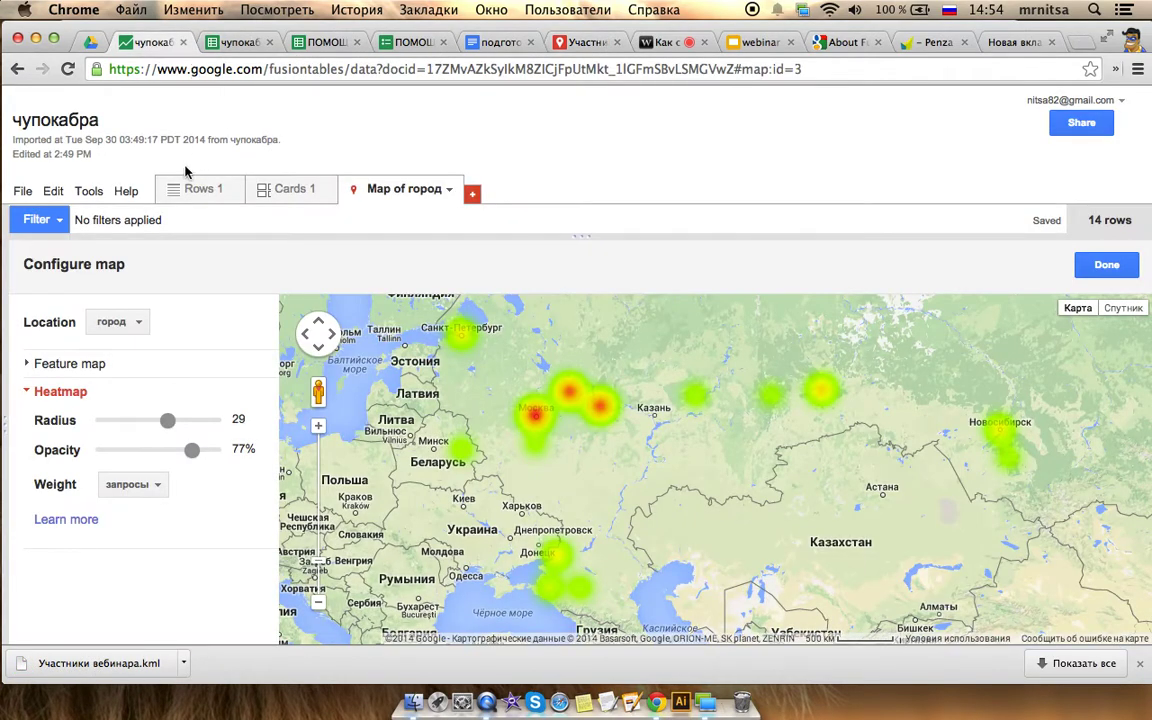
left_click(22, 190)
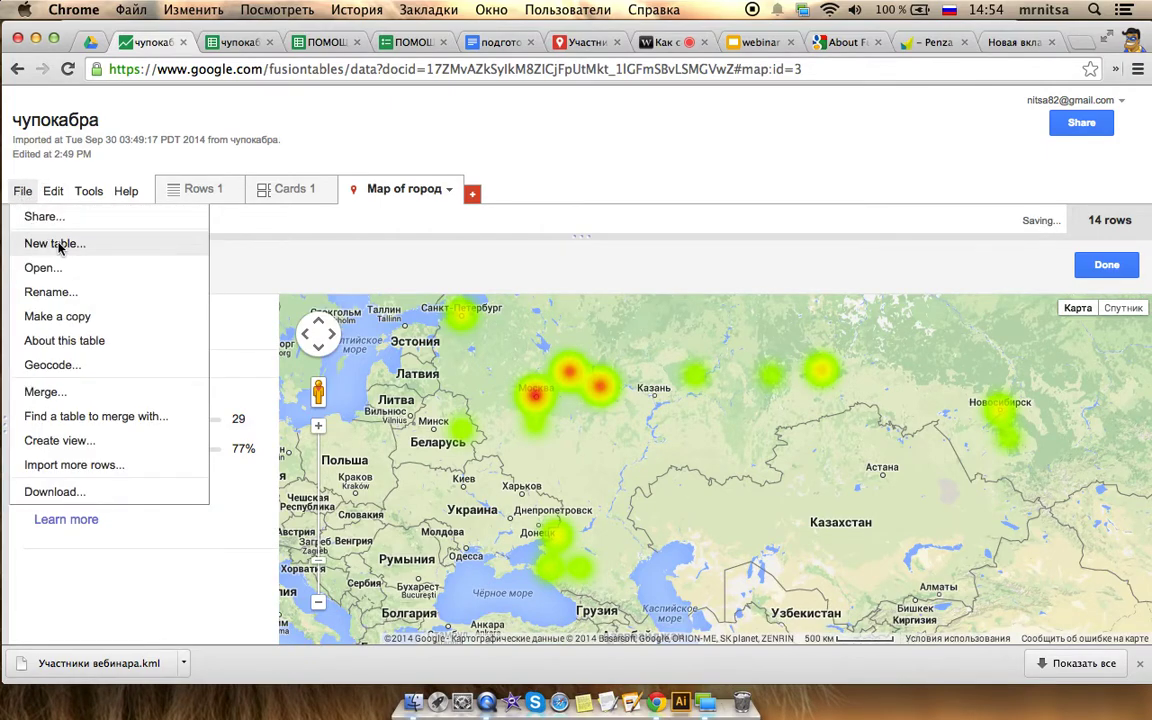
left_click(56, 244)
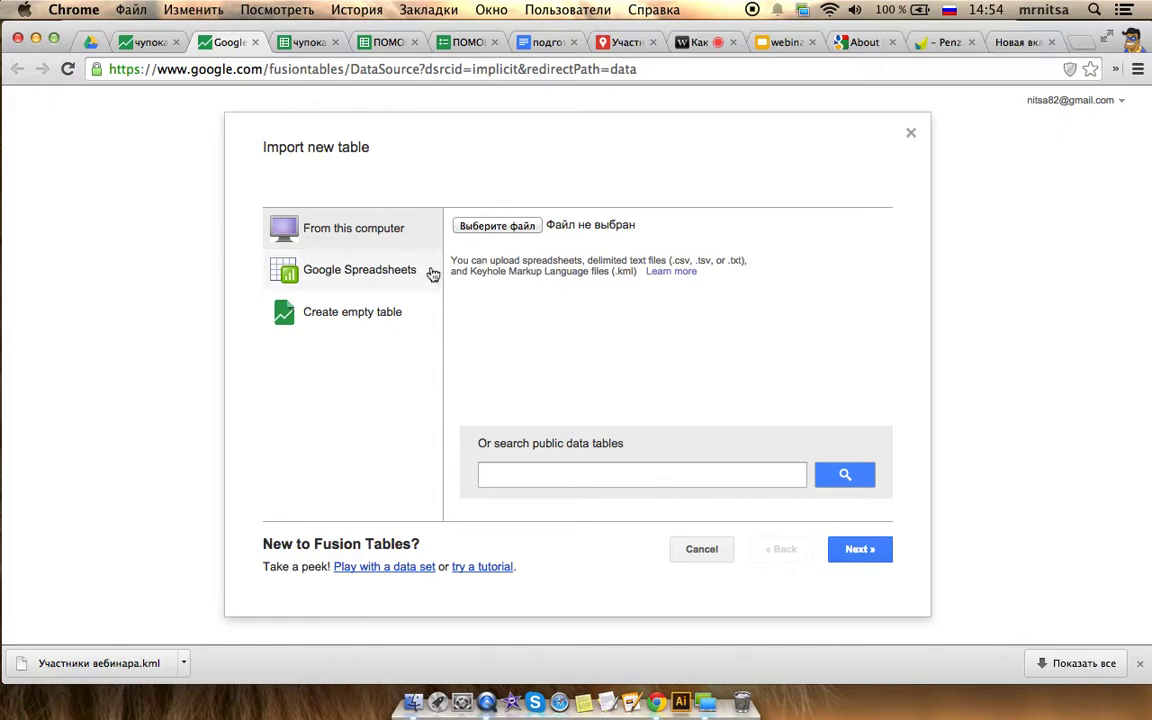
left_click(505, 226)
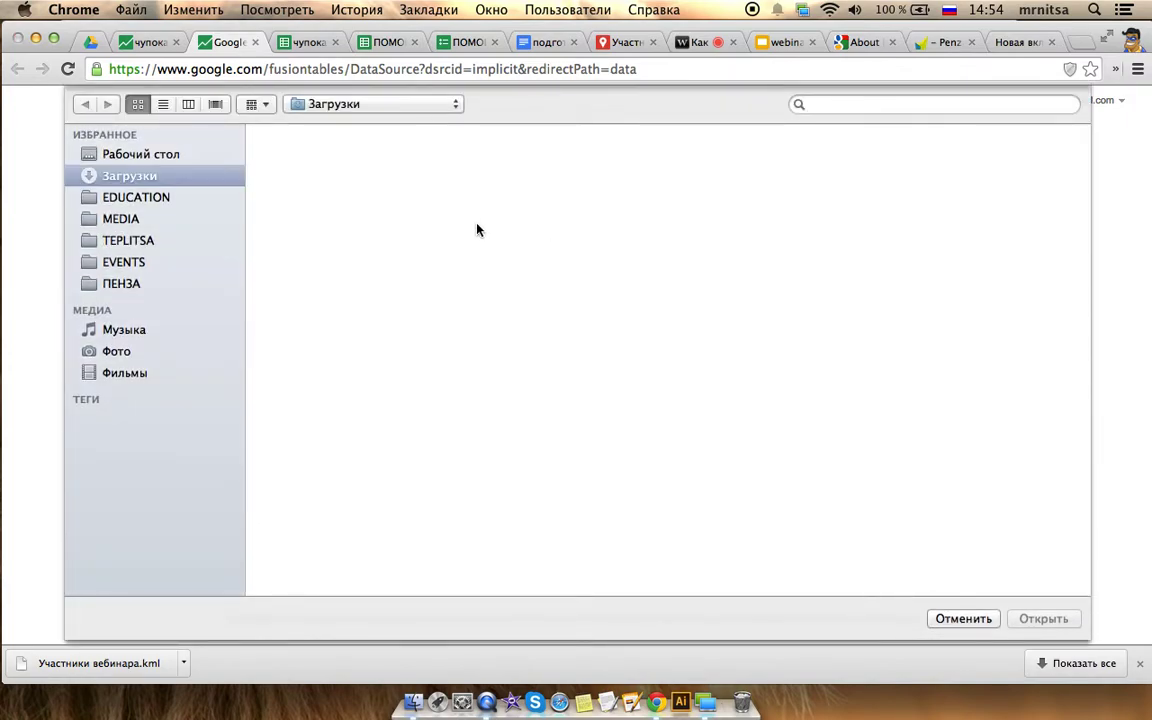
double_click(428, 168)
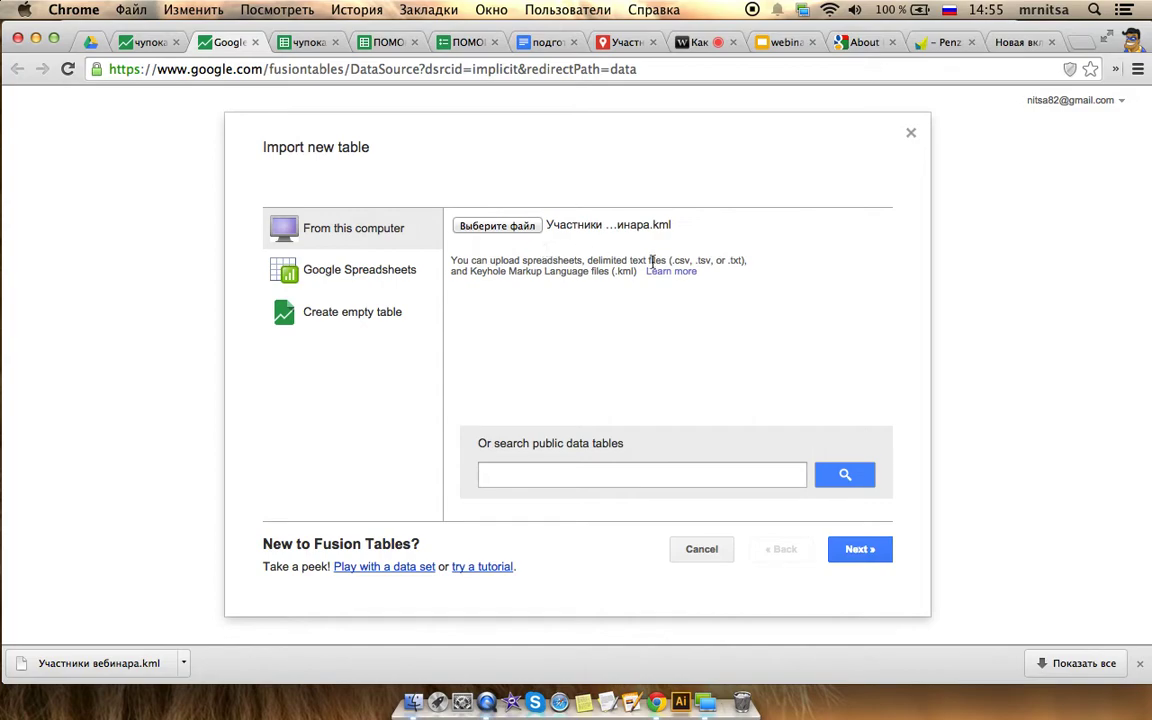
left_click(862, 551)
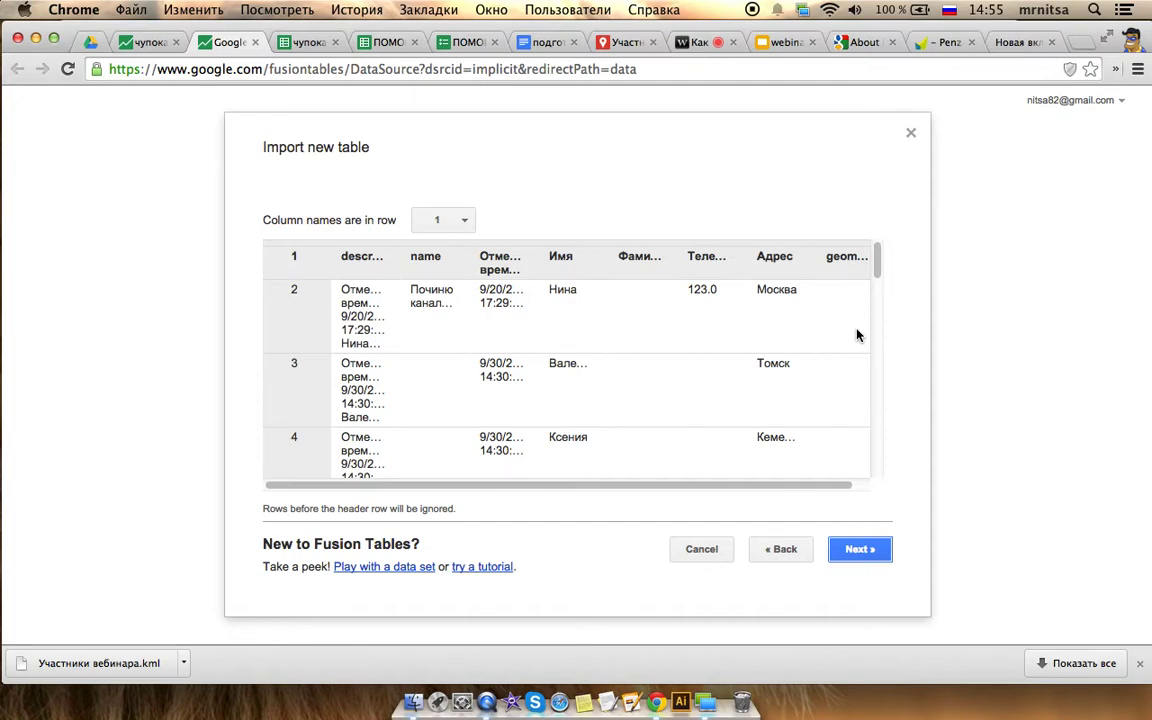
left_click(783, 558)
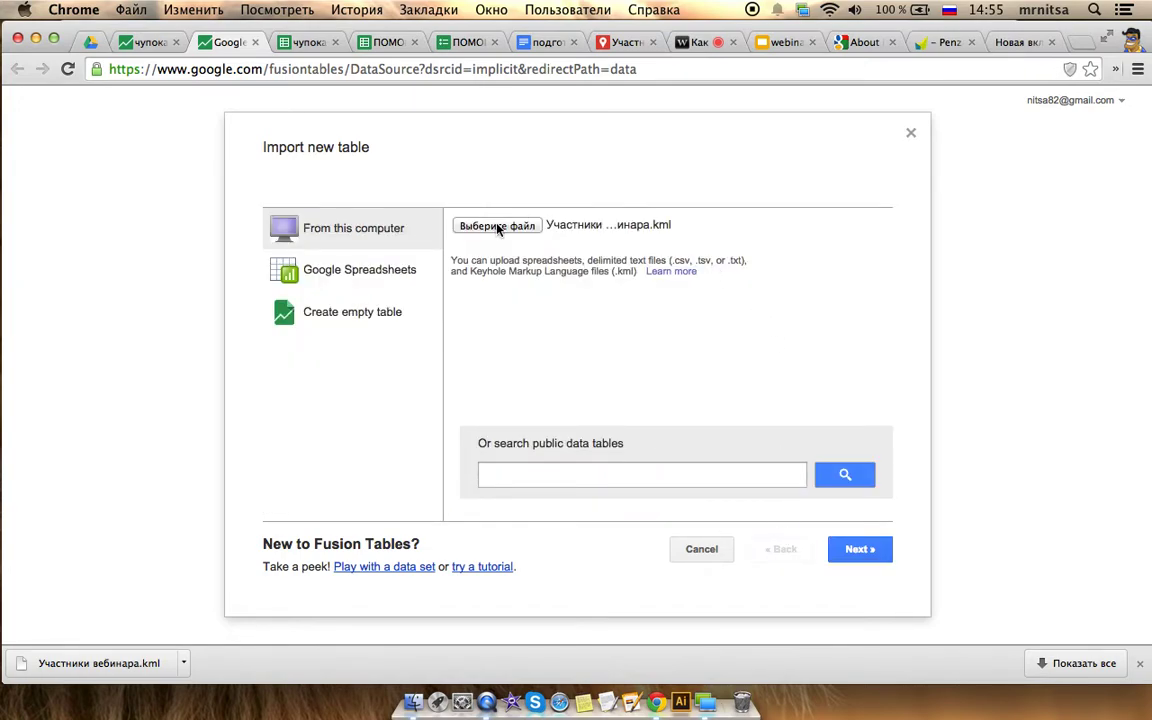
left_click(860, 549)
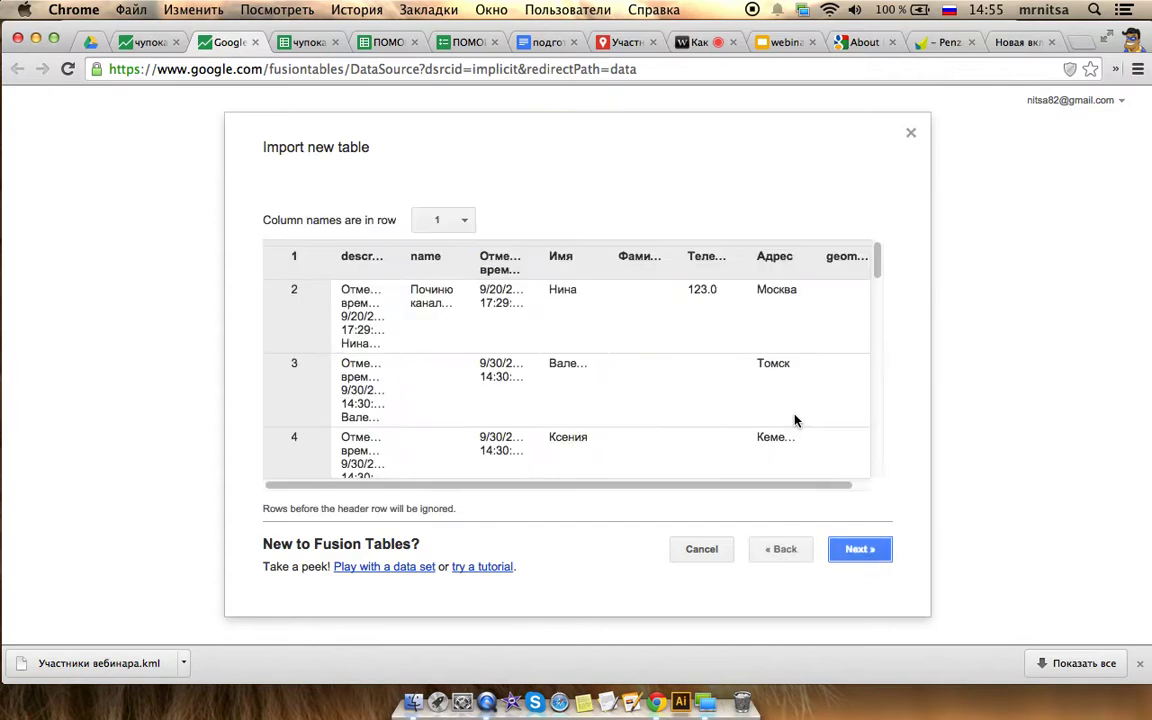
left_click(860, 551)
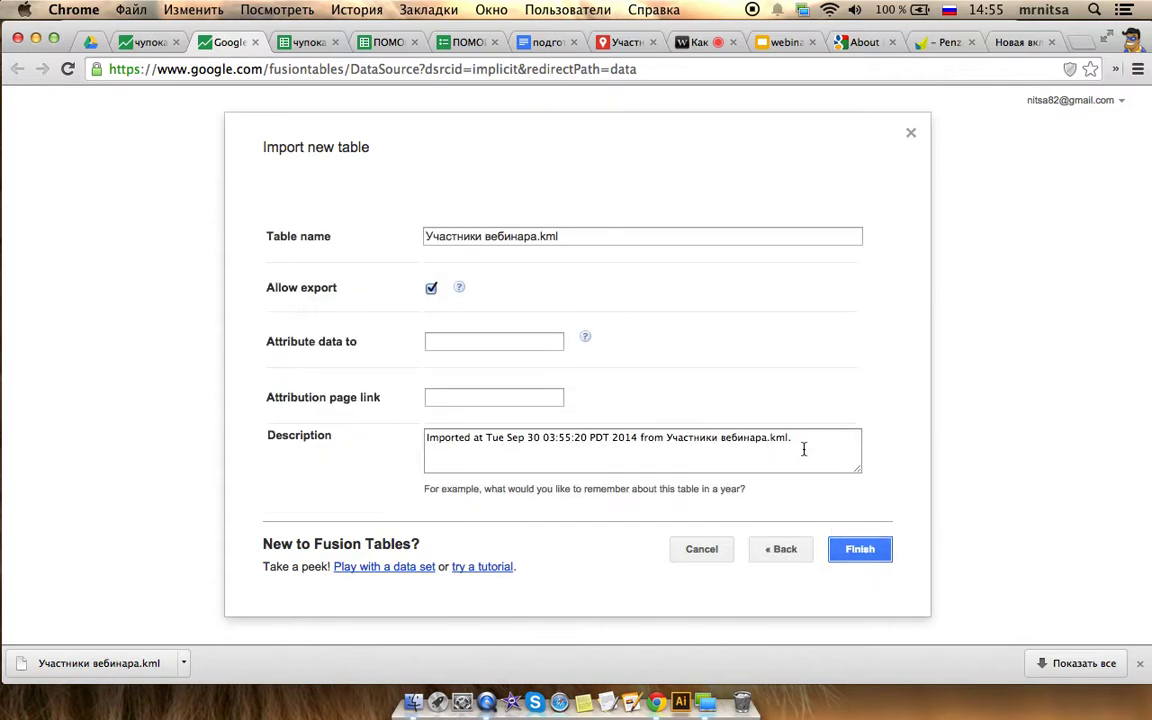
left_click(878, 561)
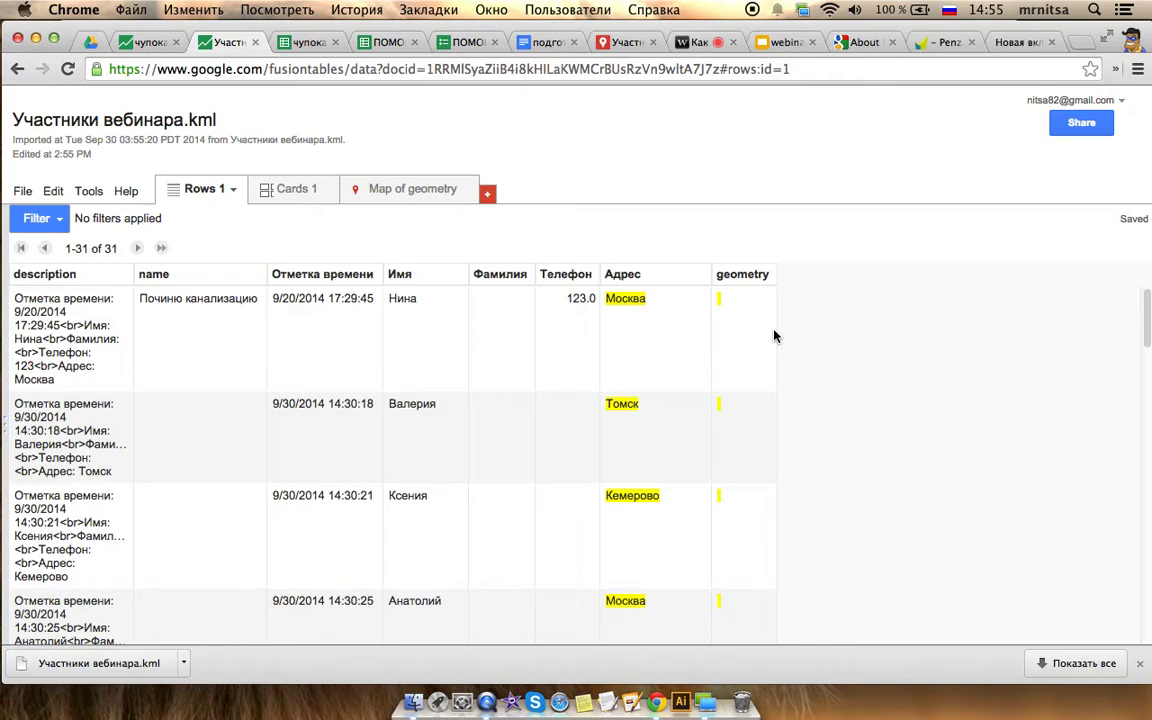
Show the imported geometry on a map, save a new polygon border colour, then go to webinar.ru
left_click(367, 189)
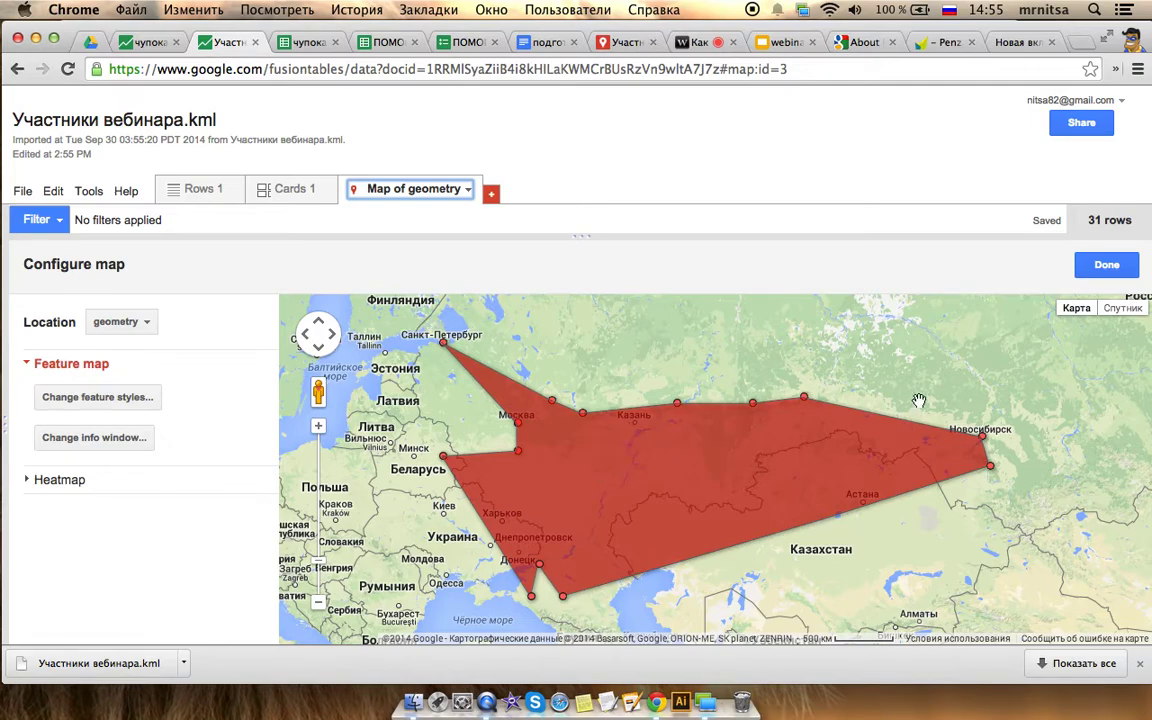
left_click(146, 398)
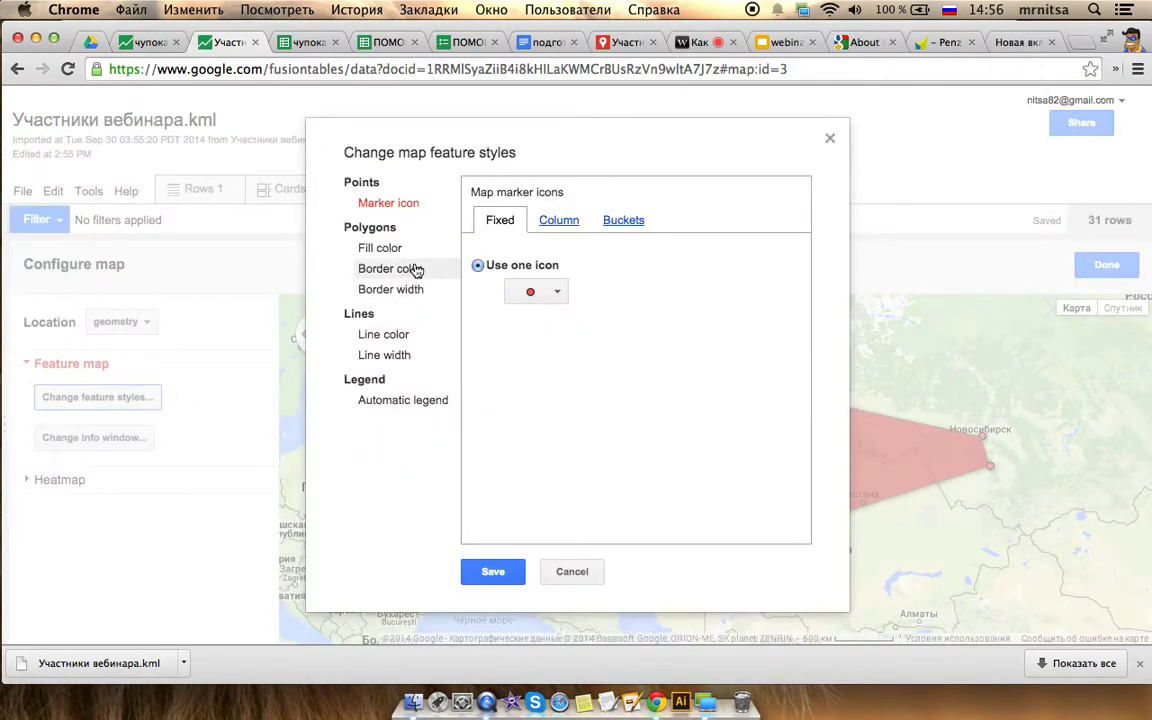
left_click(390, 268)
left_click(535, 292)
left_click(528, 372)
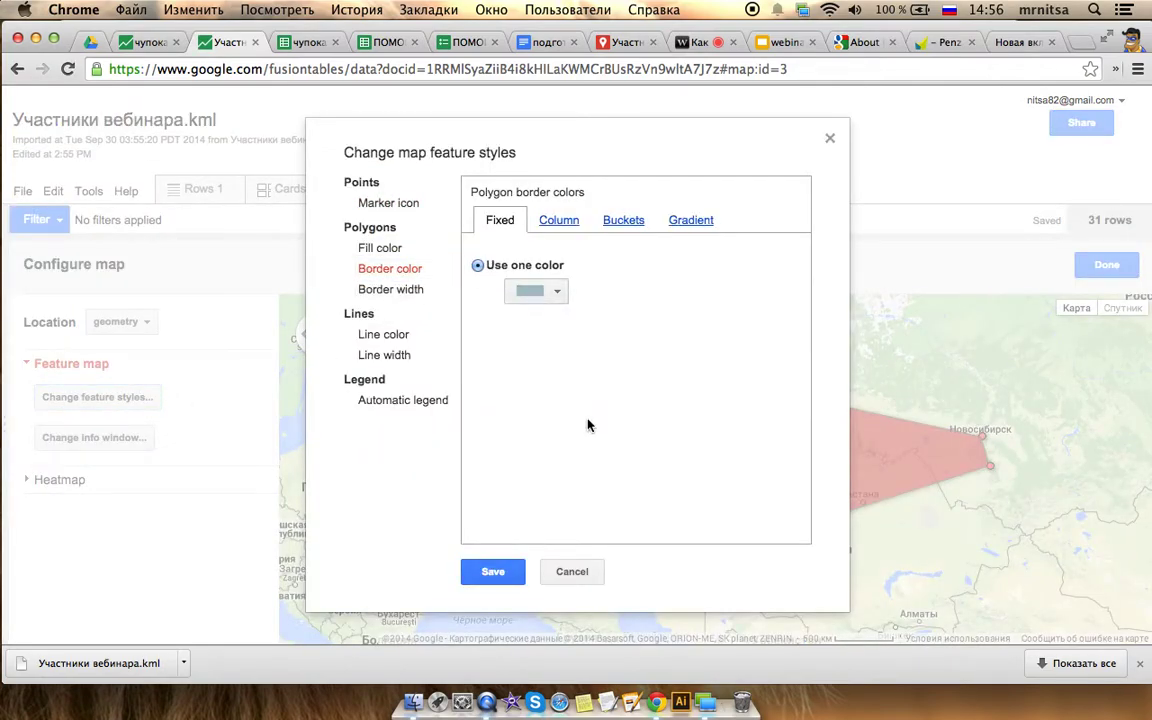
left_click(500, 571)
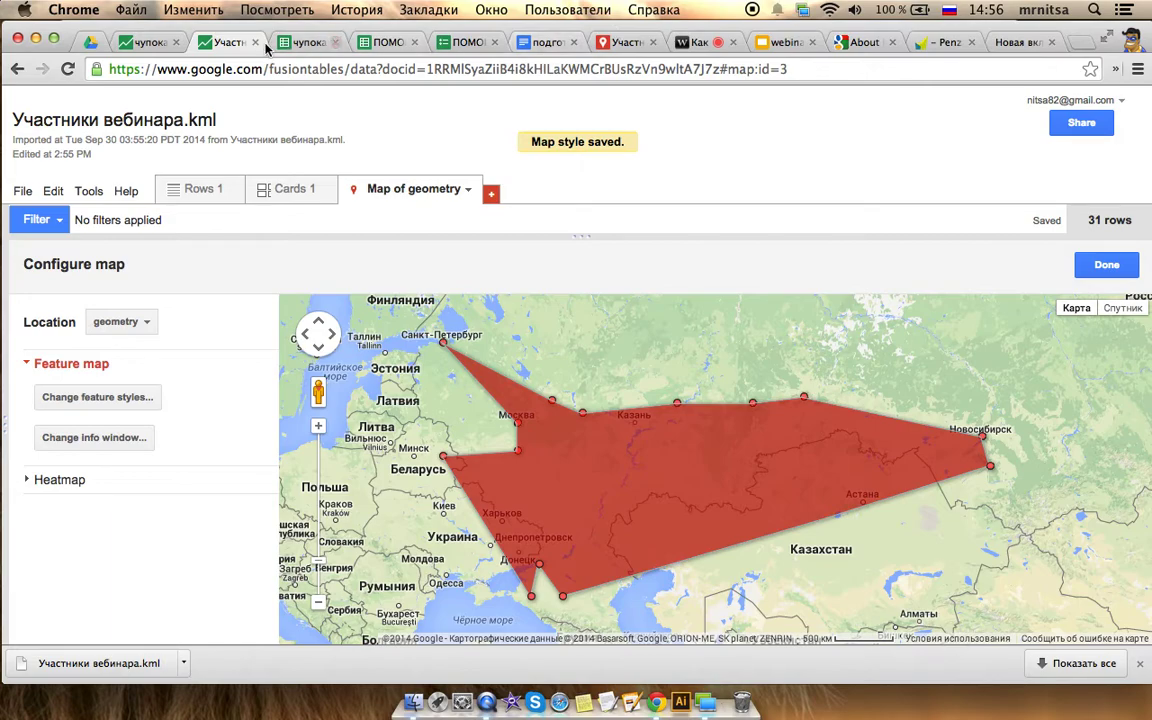
left_click(697, 42)
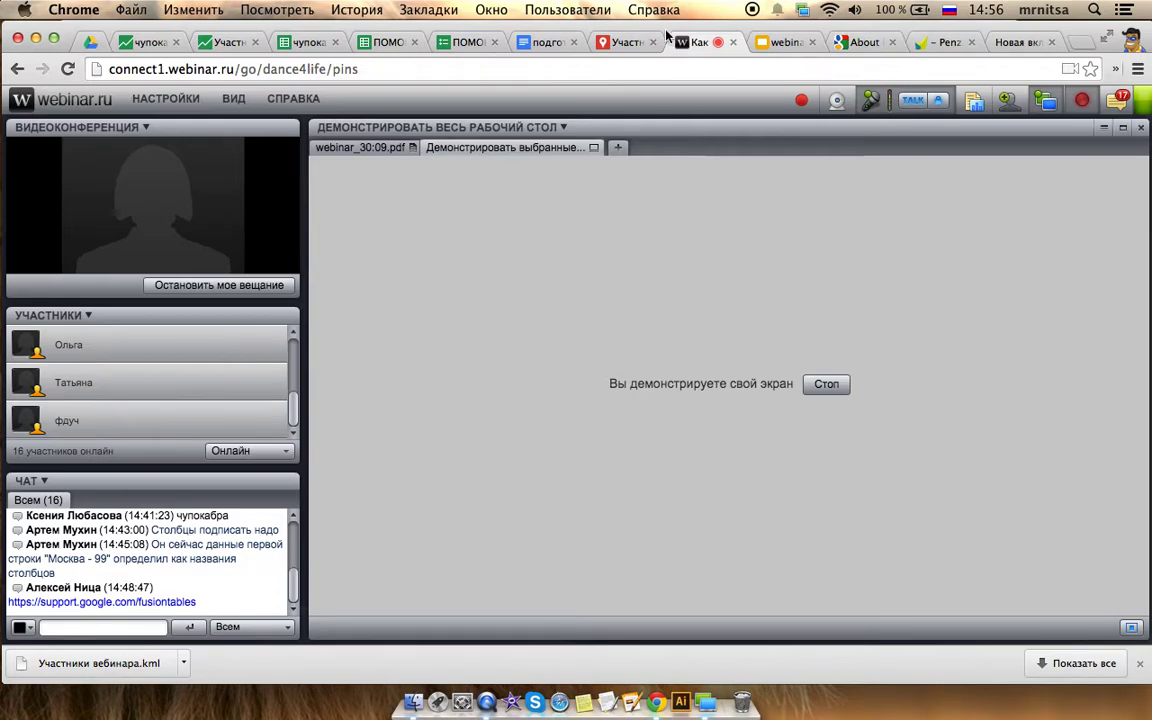
Pass through the map and document tabs, then show the webinar_30:09.pdf slides in webinar.ru
left_click(630, 43)
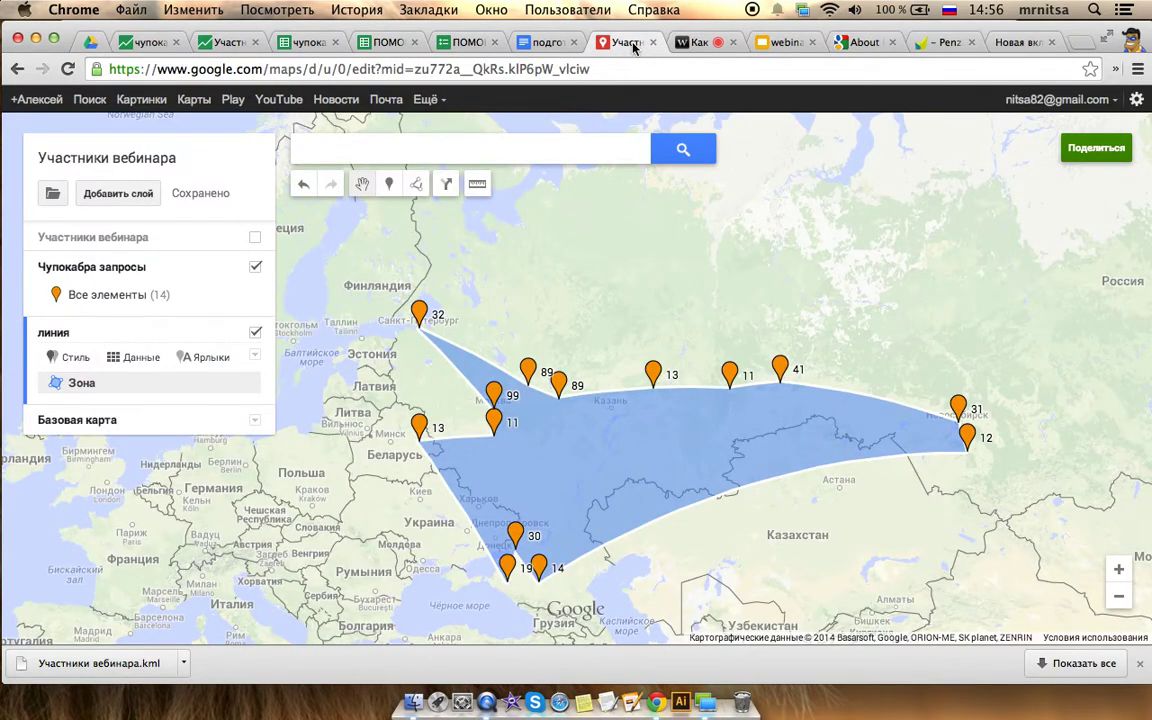
left_click(540, 43)
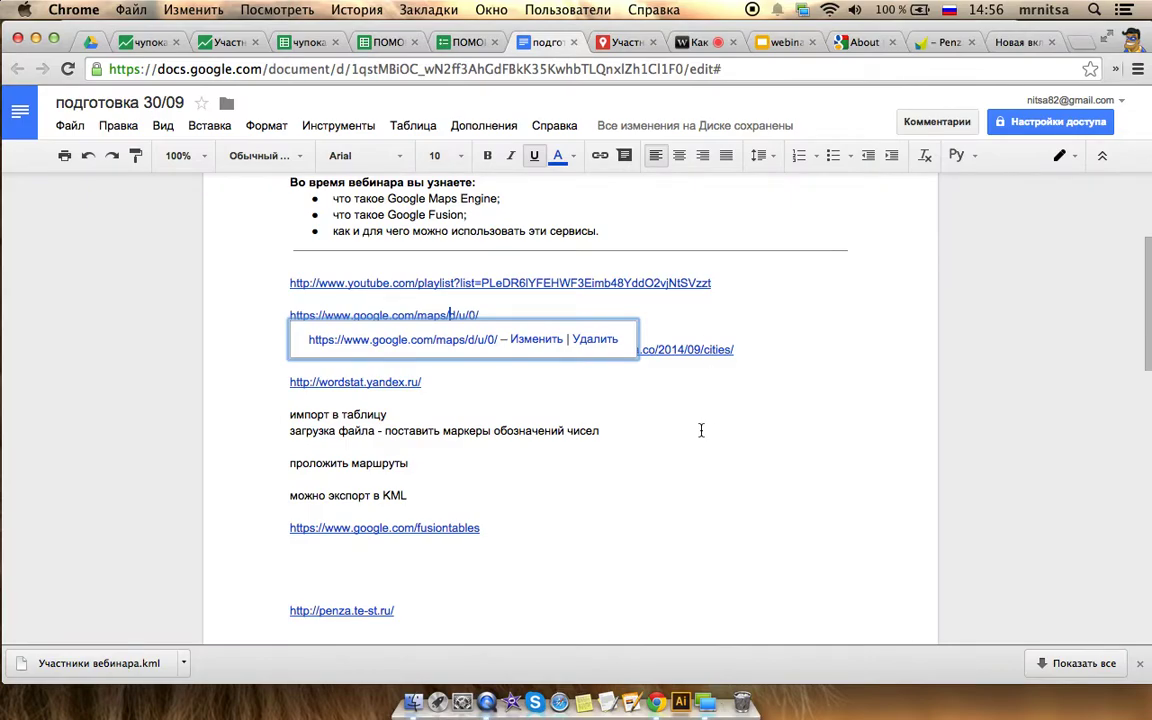
left_click(619, 45)
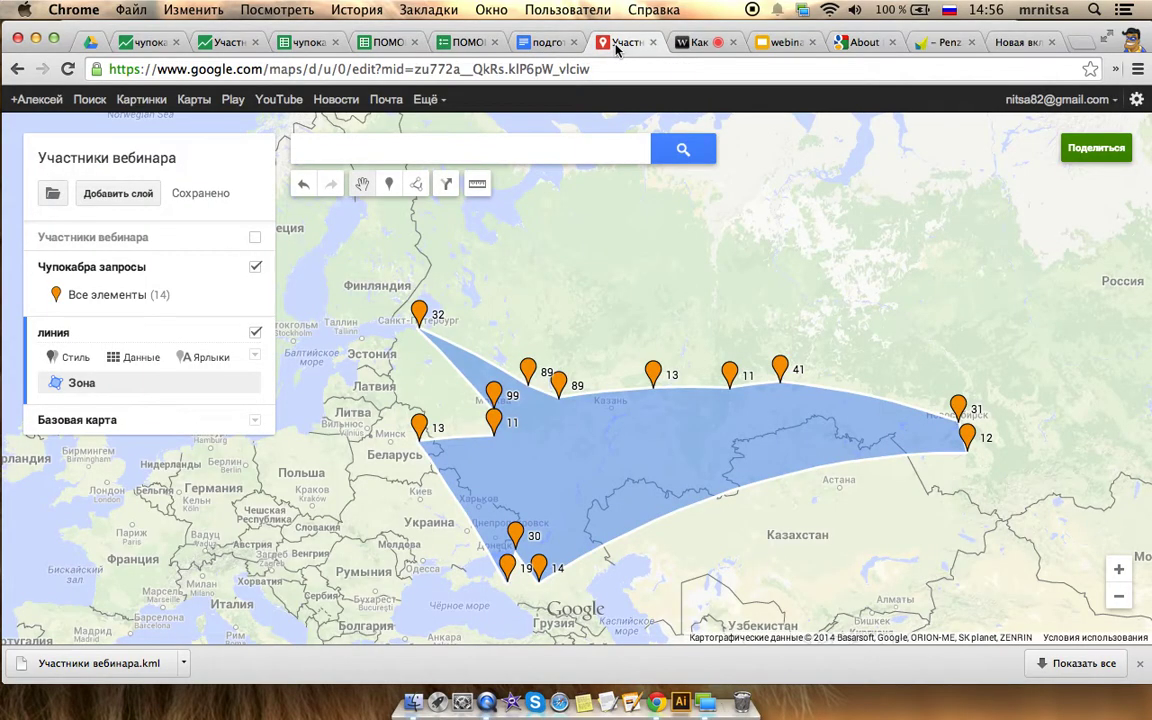
left_click(692, 43)
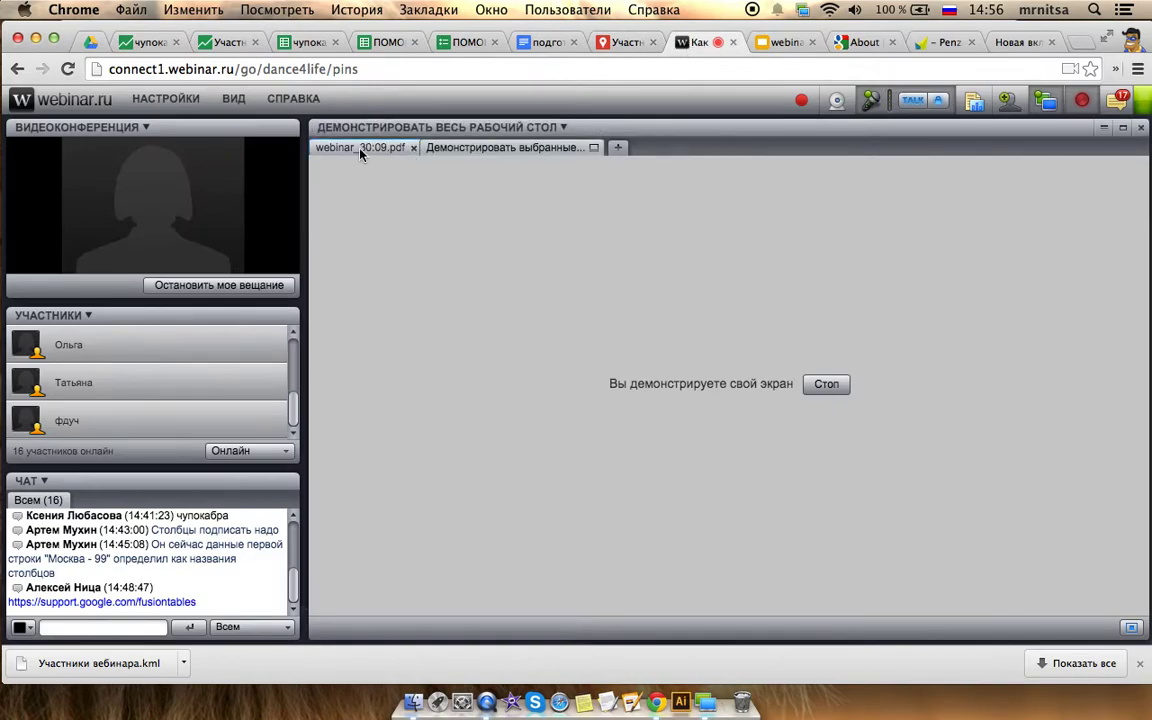
left_click(324, 147)
scroll(655, 363, "down", 3)
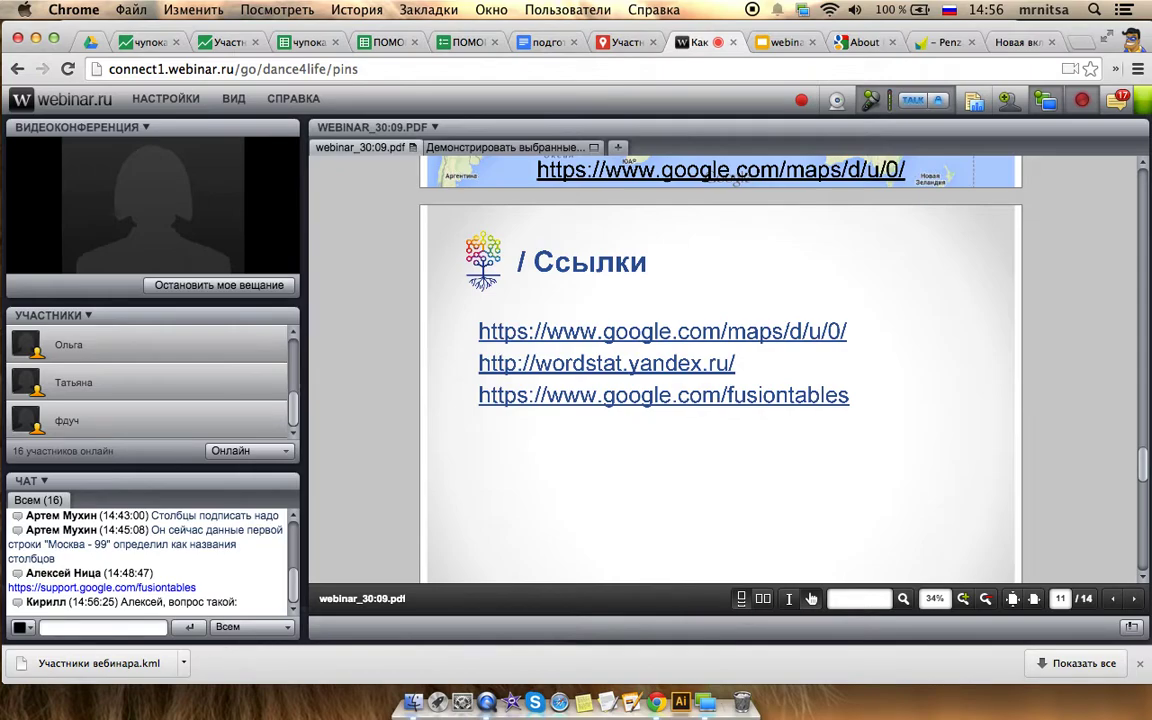
Dismiss the downloads bar, scroll through the slides, and return to the Fusion Tables geometry map
left_click(1139, 664)
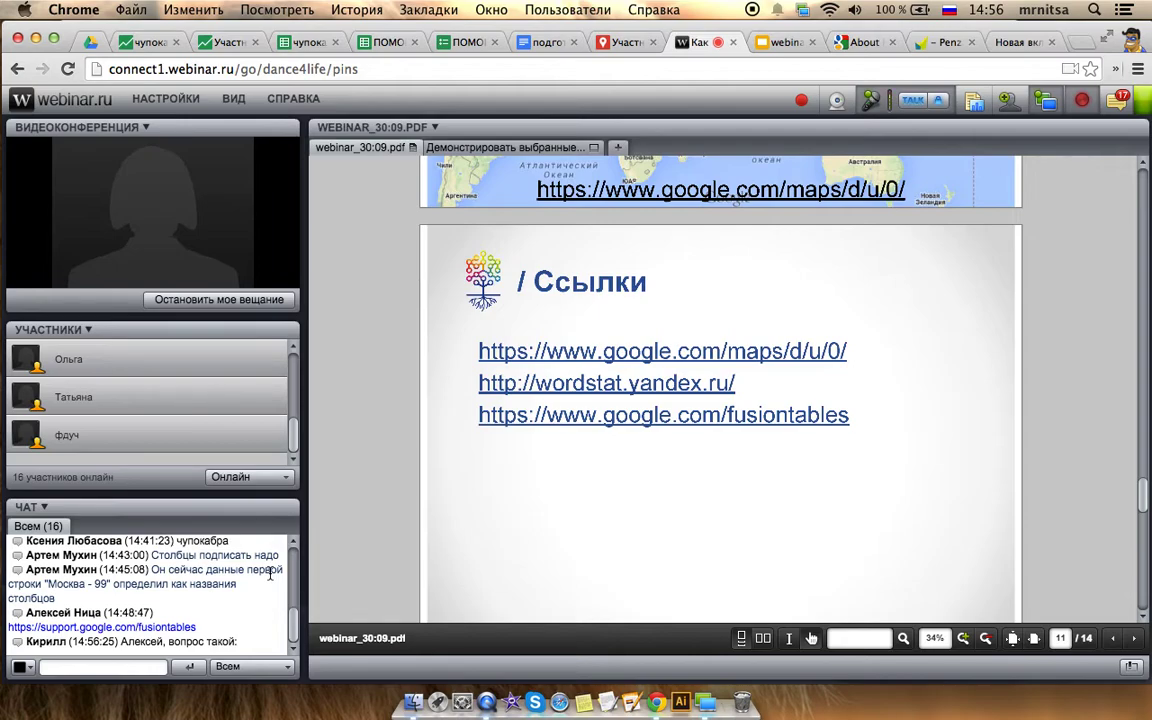
scroll(633, 481, "down", 8)
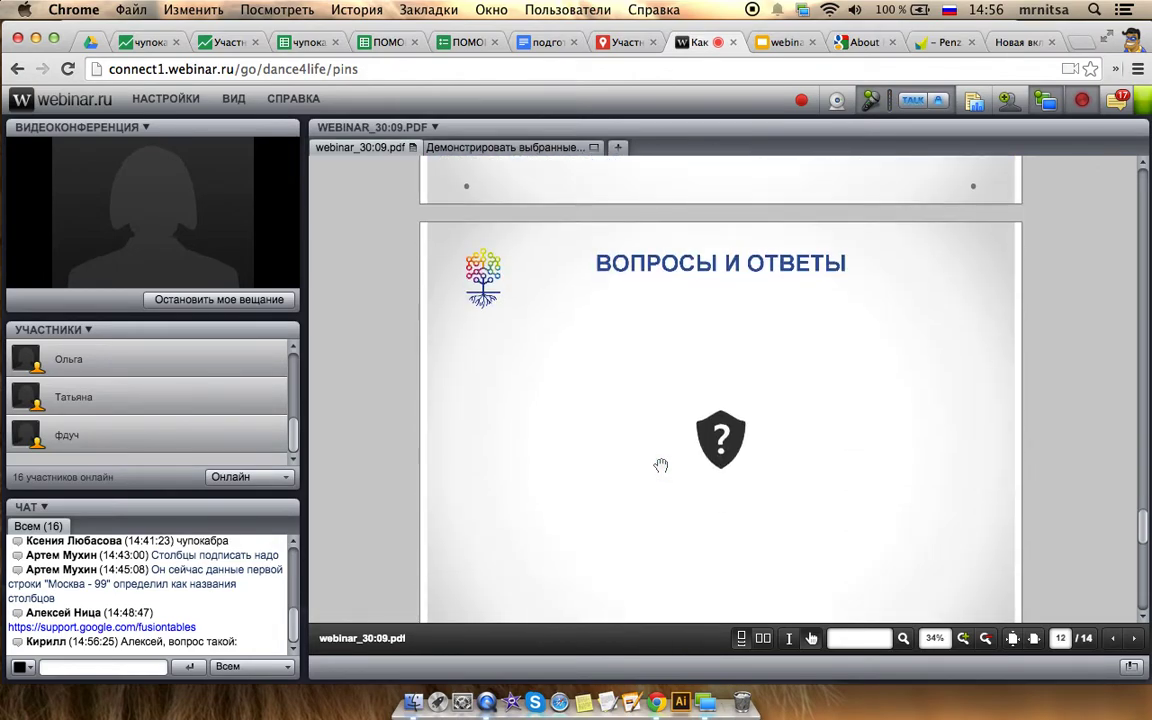
scroll(661, 465, "down", 1)
scroll(661, 465, "up", 1)
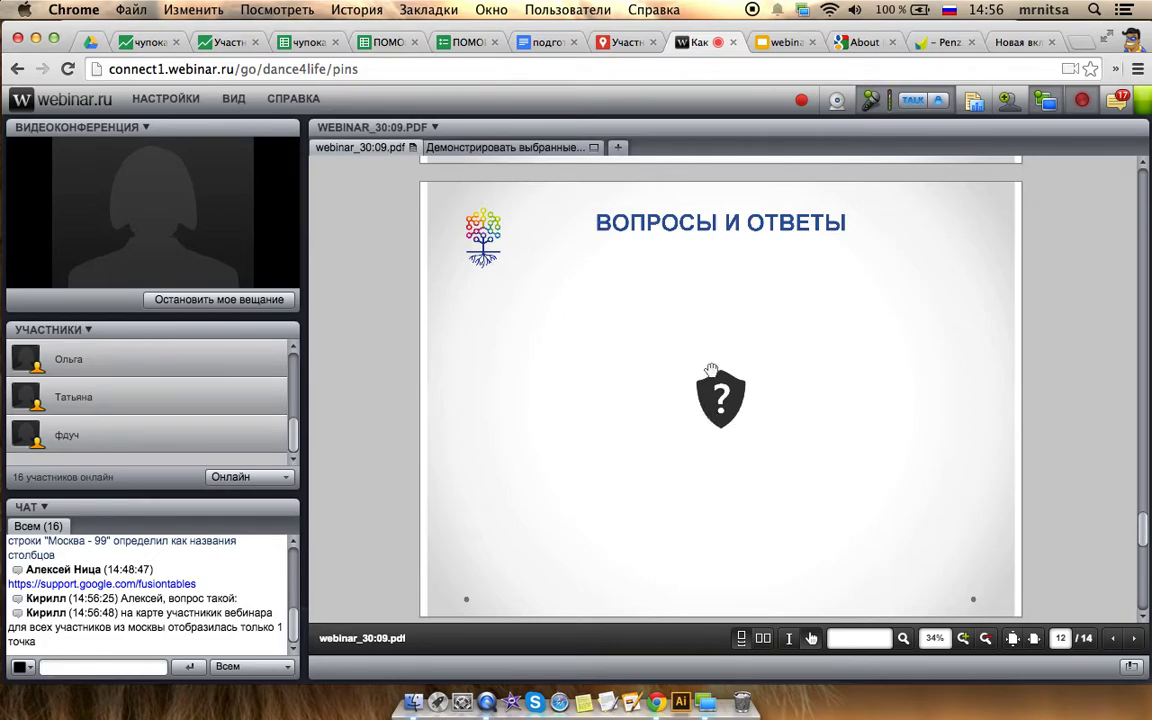
left_click(221, 43)
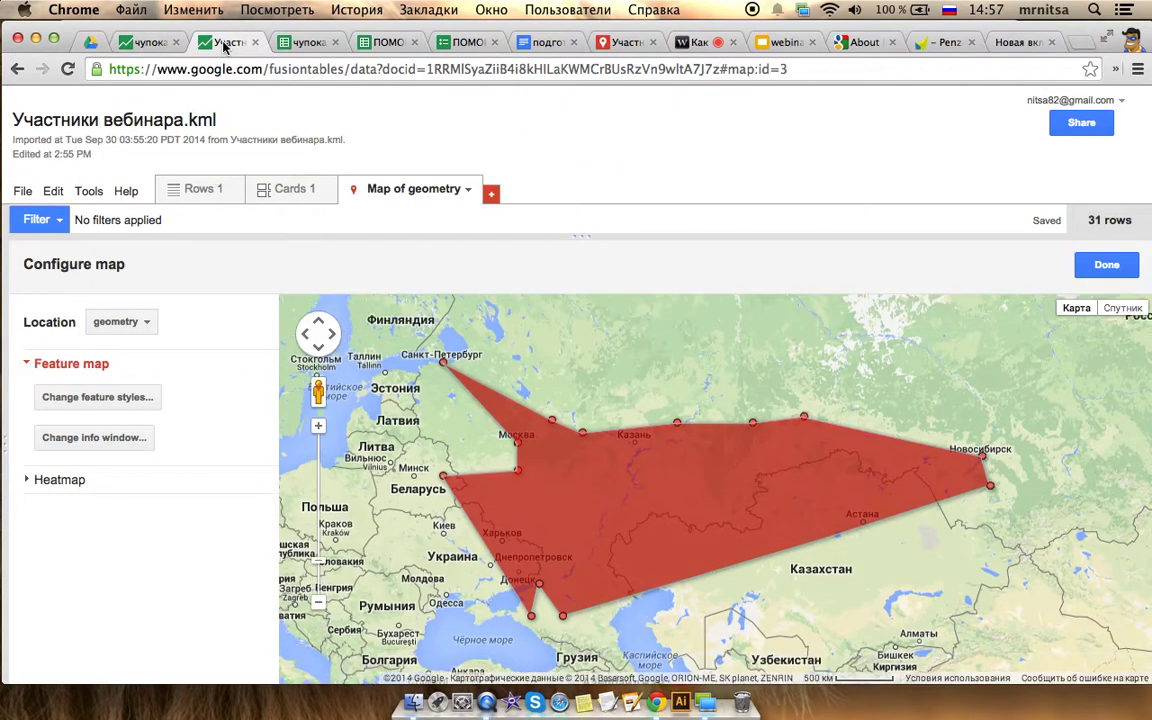
Review the чупокабра query counts and the Moscow address in ПОМОЩЬ ПО СОСЕДСТВУ cell E12, then return to the map
left_click(301, 43)
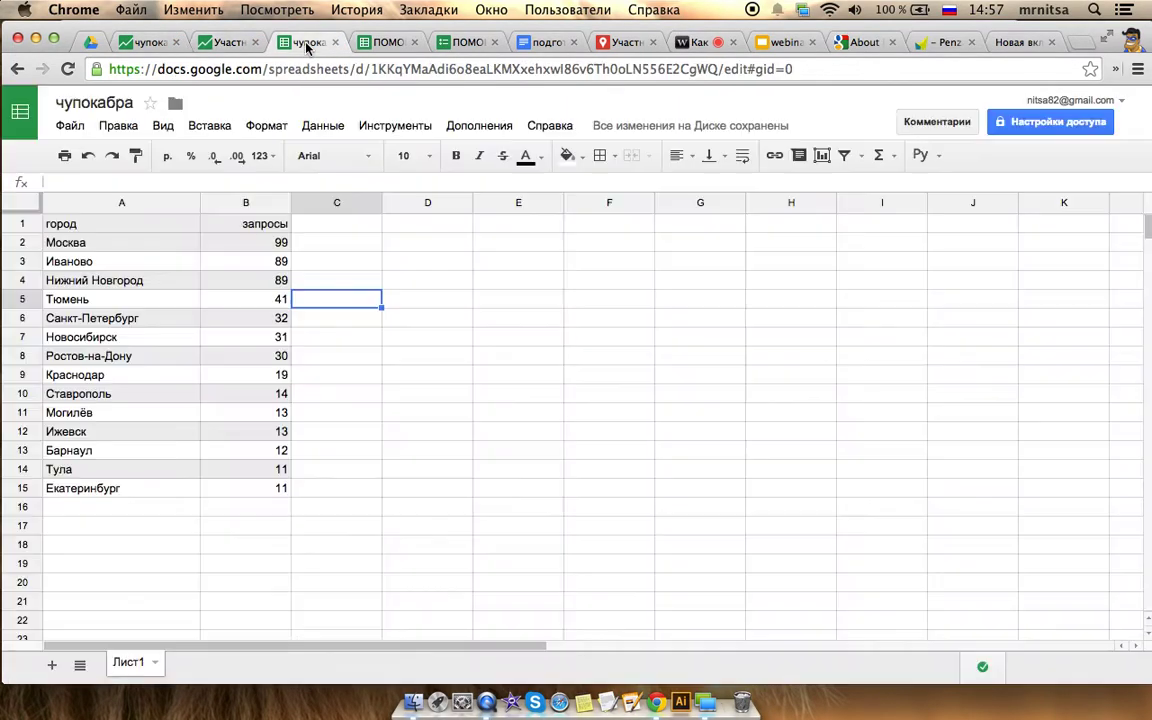
left_click(378, 43)
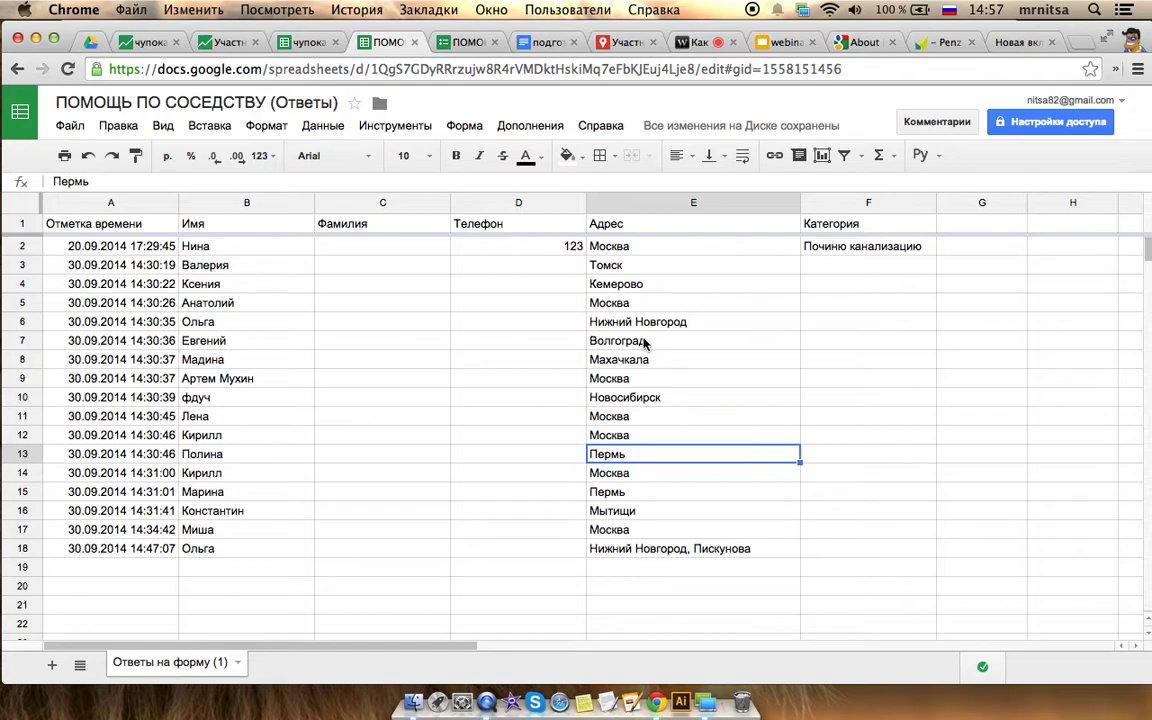
left_click(644, 437)
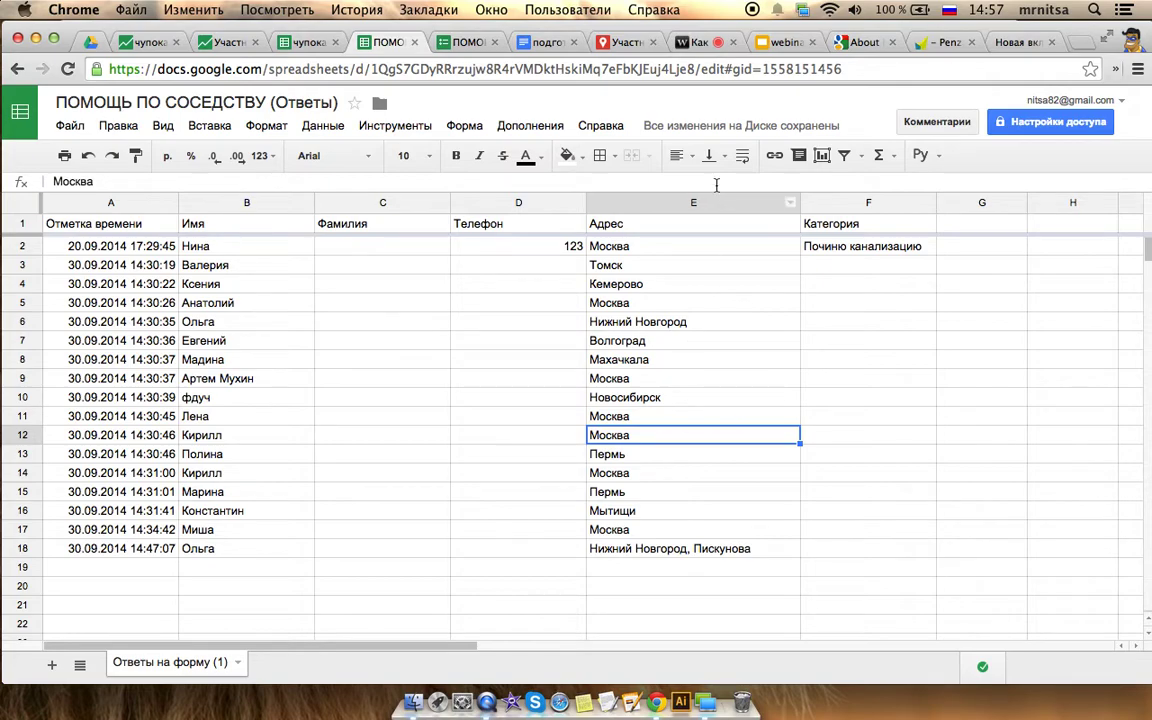
left_click(617, 42)
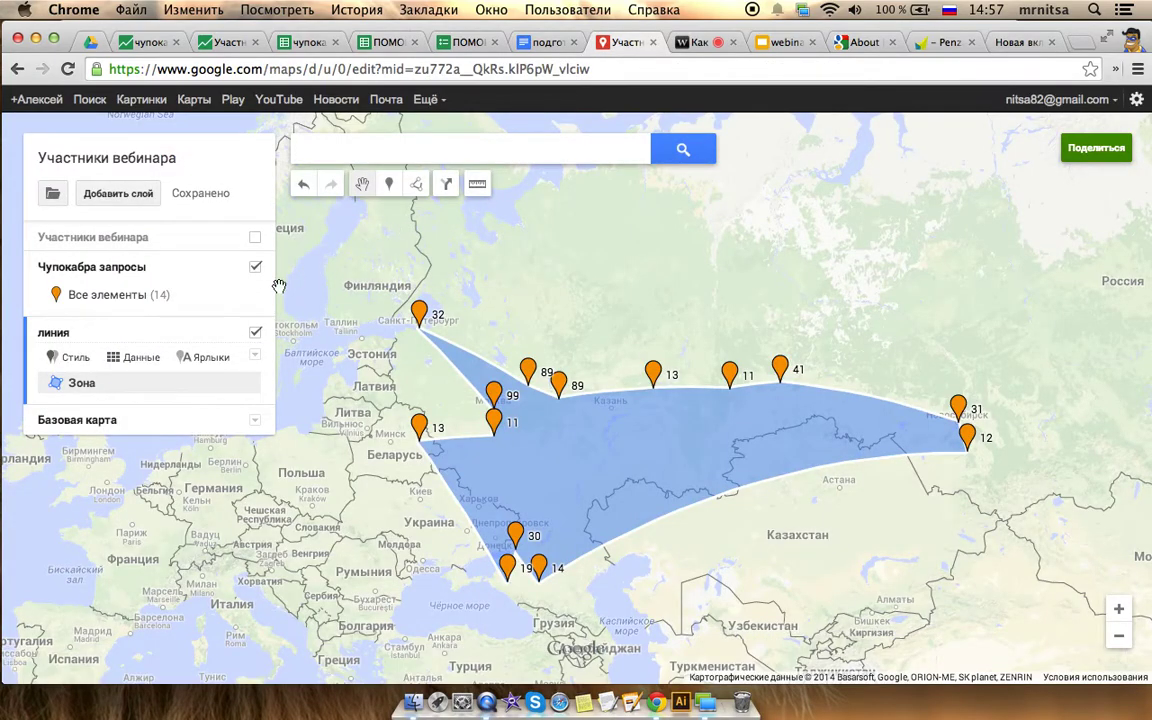
Check the webinar room's screen-sharing view, then come back to the Участники вебинара map
left_click(680, 43)
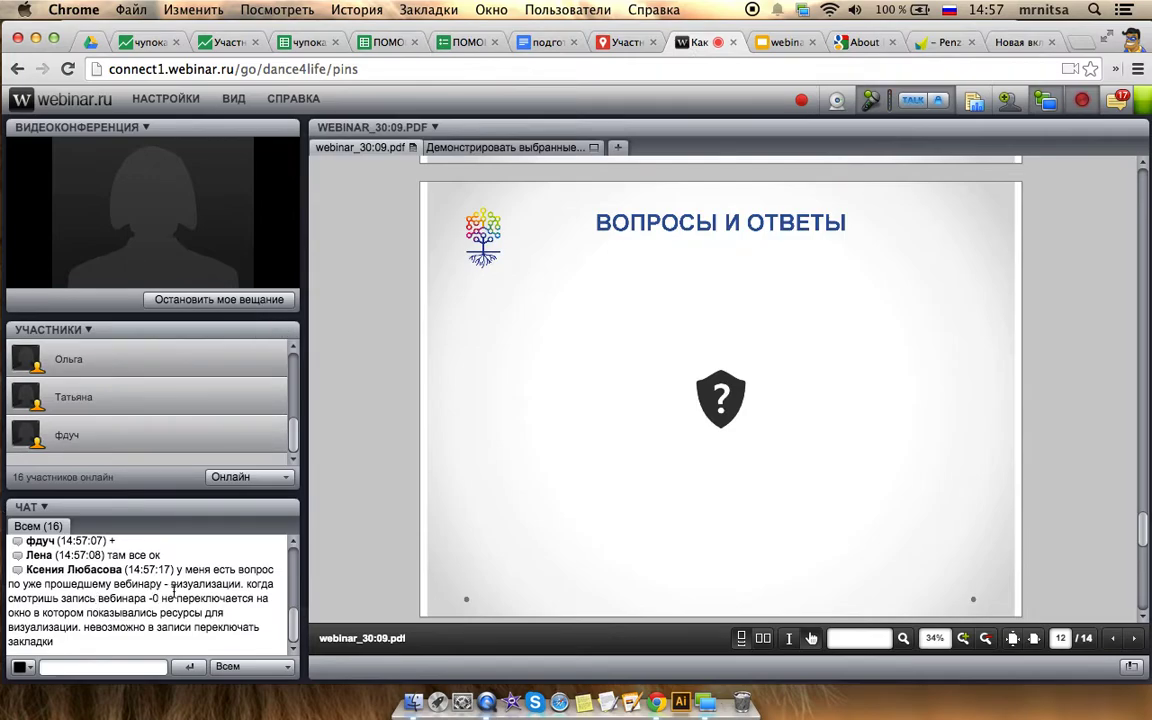
scroll(174, 584, "up", 1)
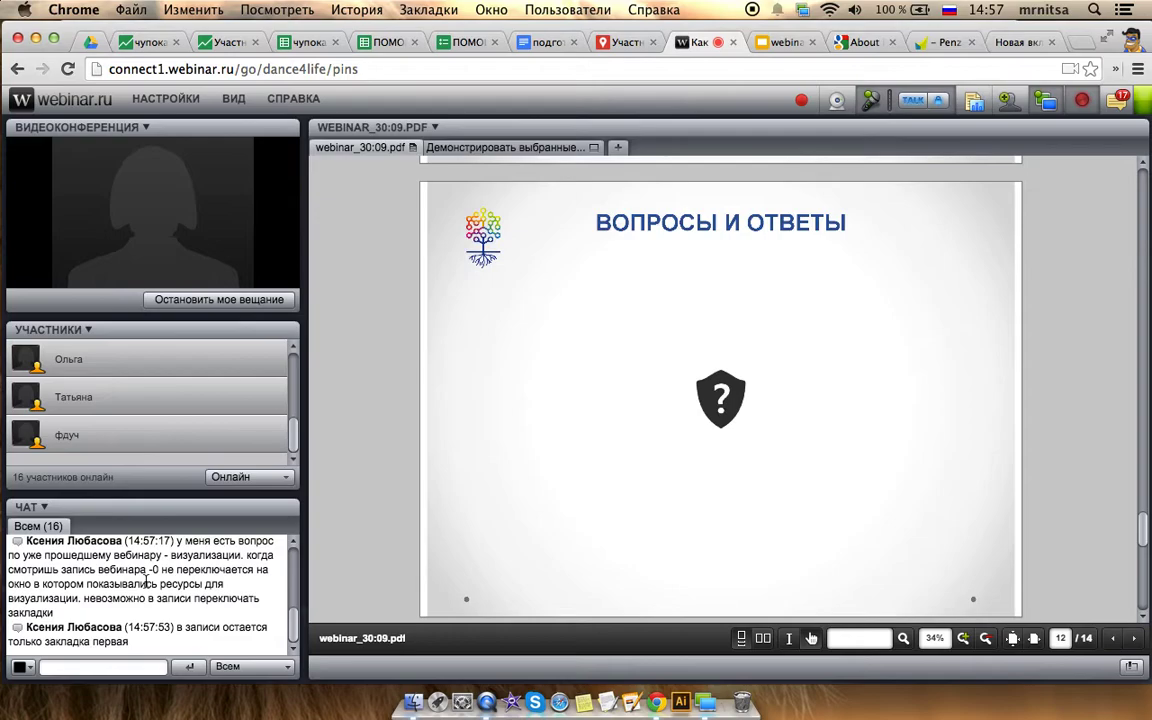
left_click(625, 42)
left_click(695, 42)
left_click(505, 147)
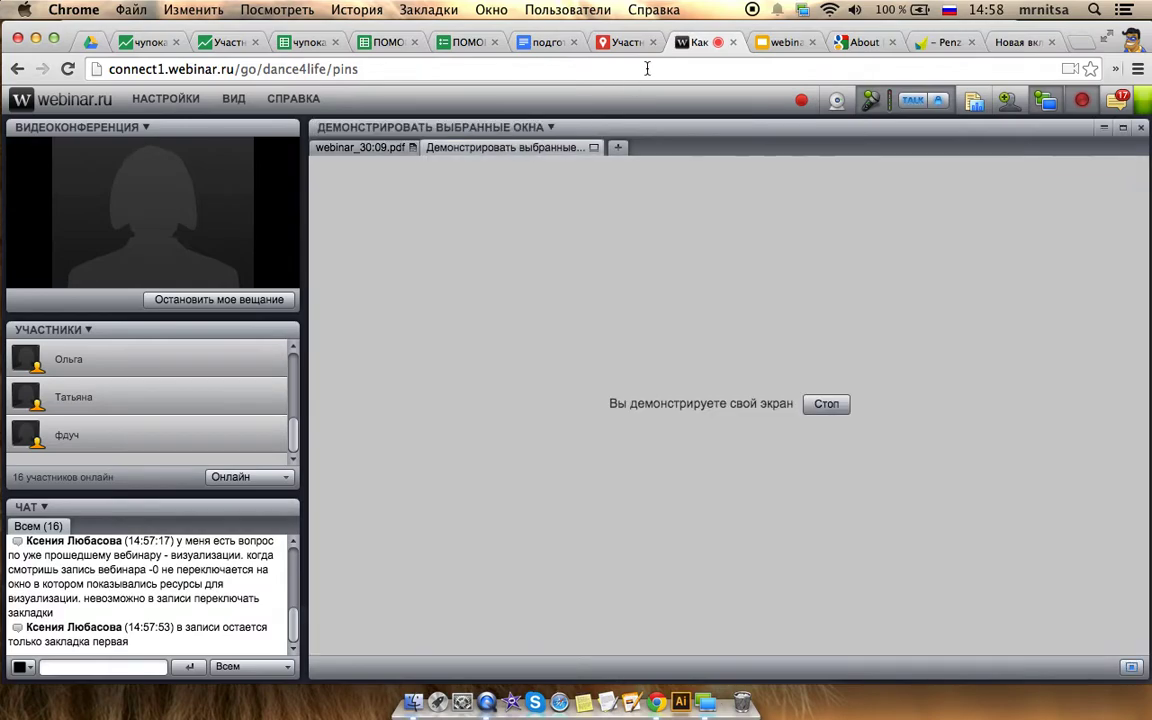
left_click(628, 43)
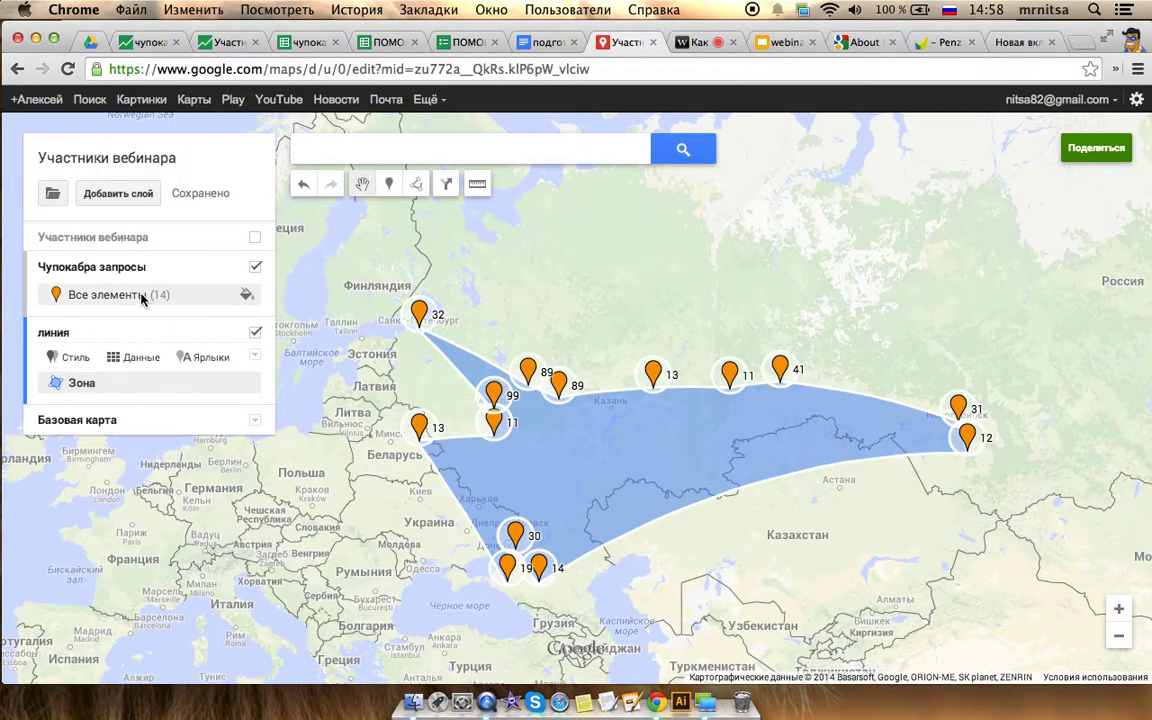
Make Чупокабра запросы the active layer, hide the линия zone, and glance at its data table
left_click(126, 265)
left_click(255, 354)
left_click(143, 292)
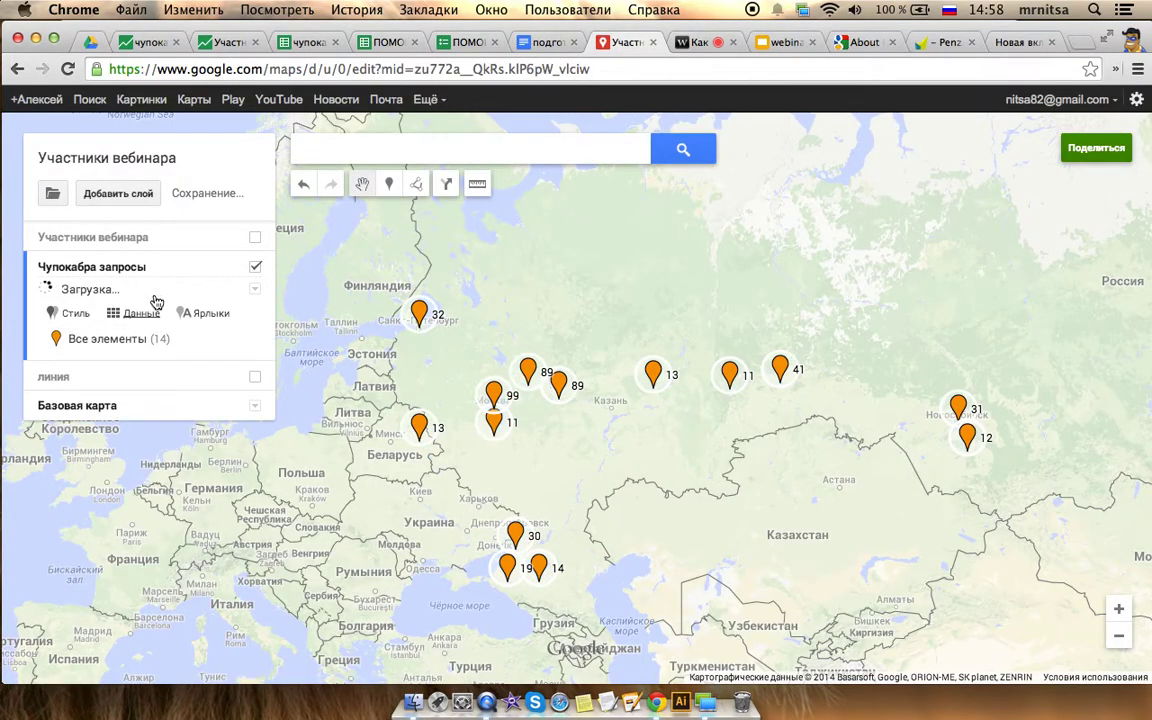
scroll(360, 404, "down", 2)
scroll(360, 404, "up", 2)
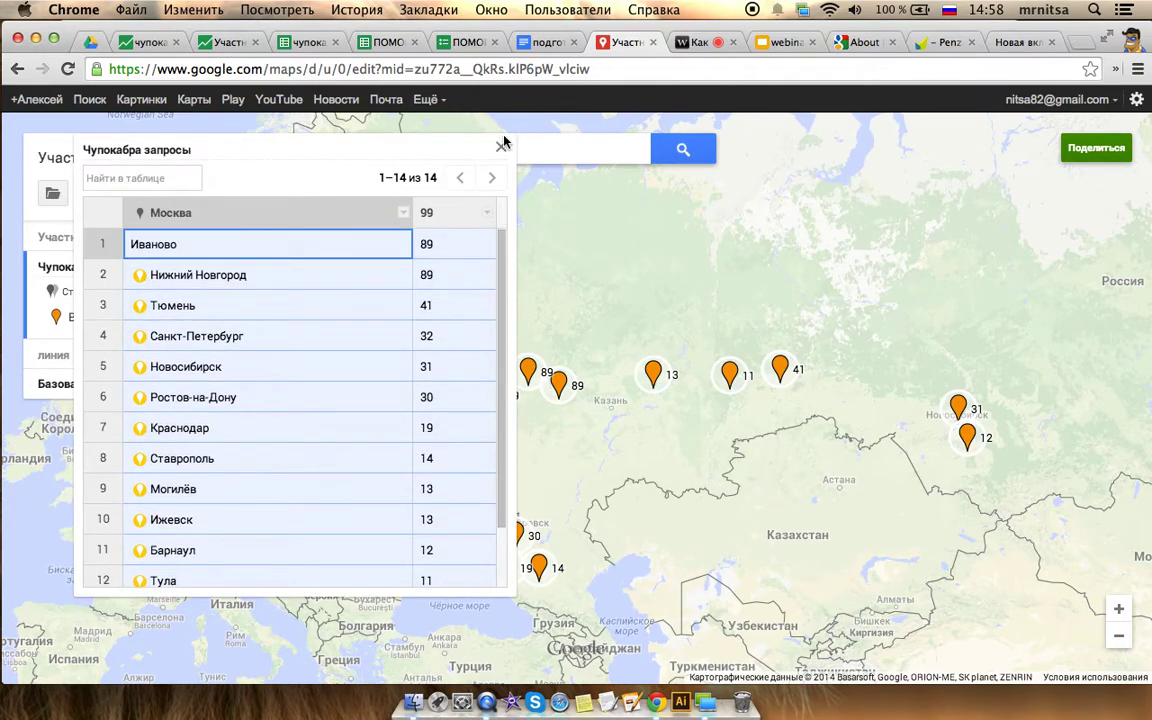
left_click(499, 147)
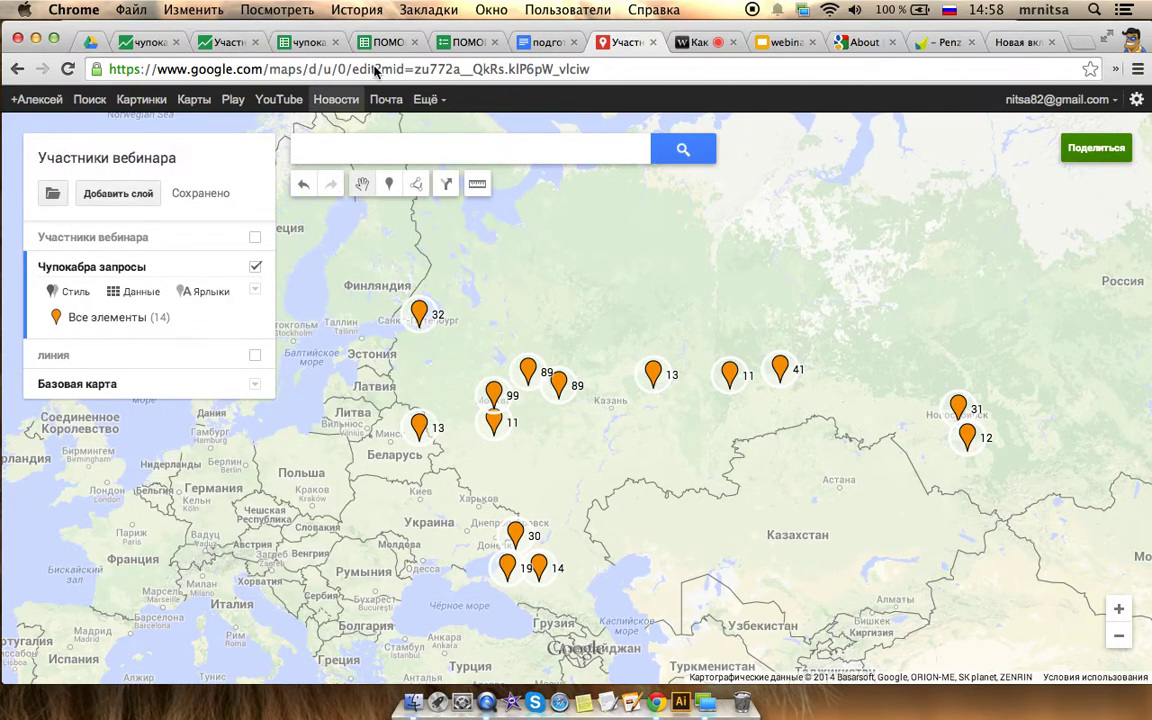
Reopen the map from the shared link in the webinar chat
left_click(700, 42)
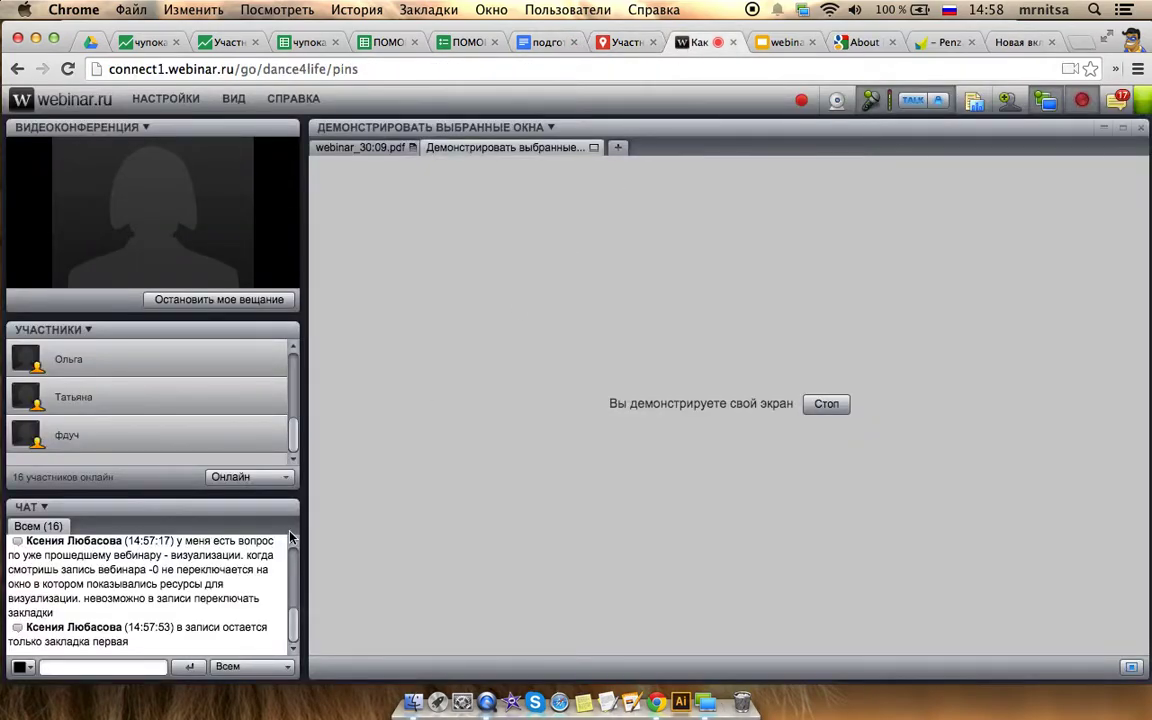
scroll(163, 609, "up", 6)
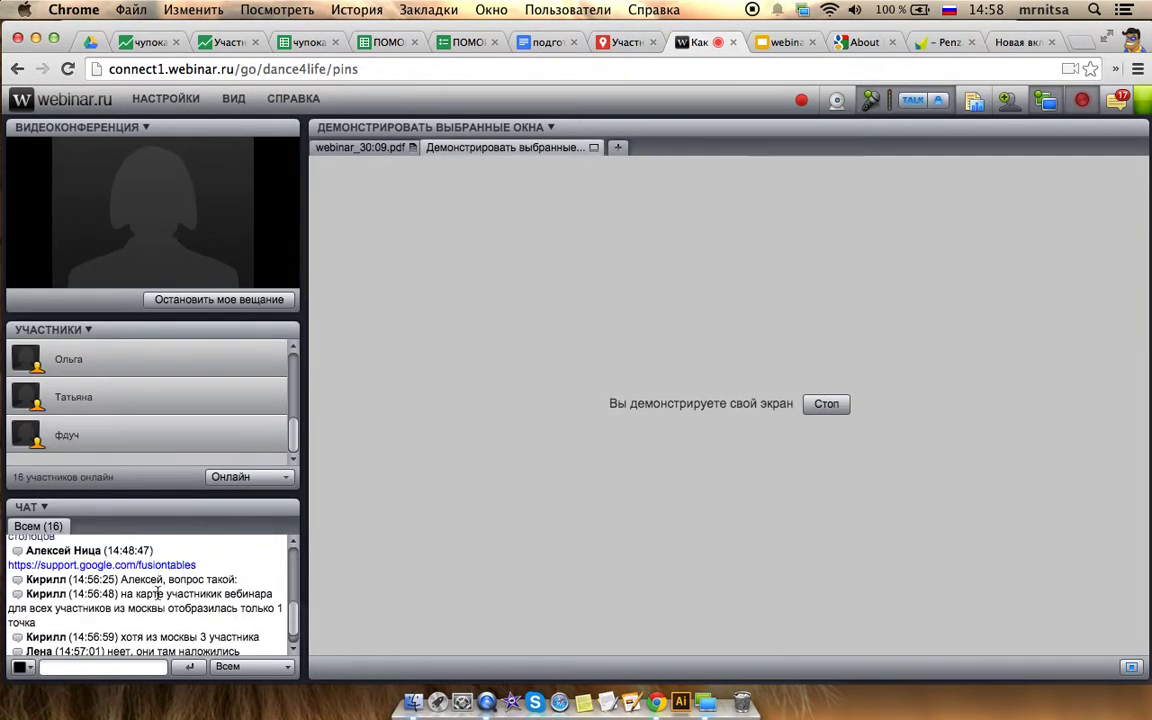
scroll(160, 580, "up", 2)
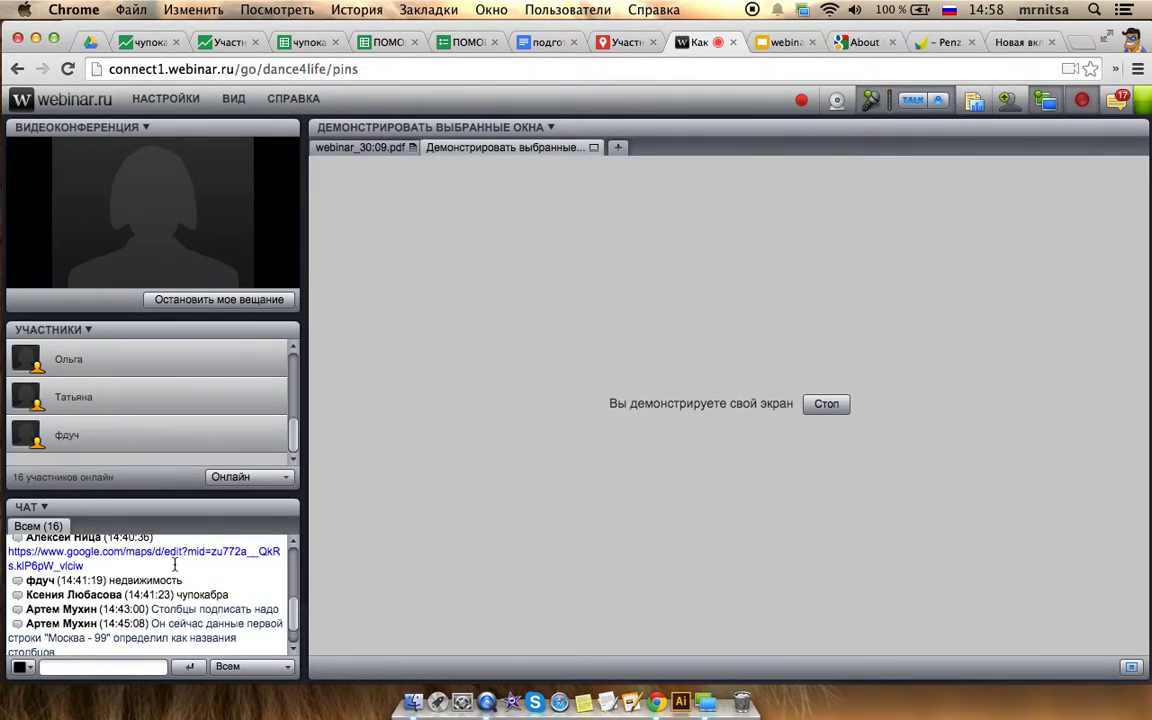
left_click(150, 550)
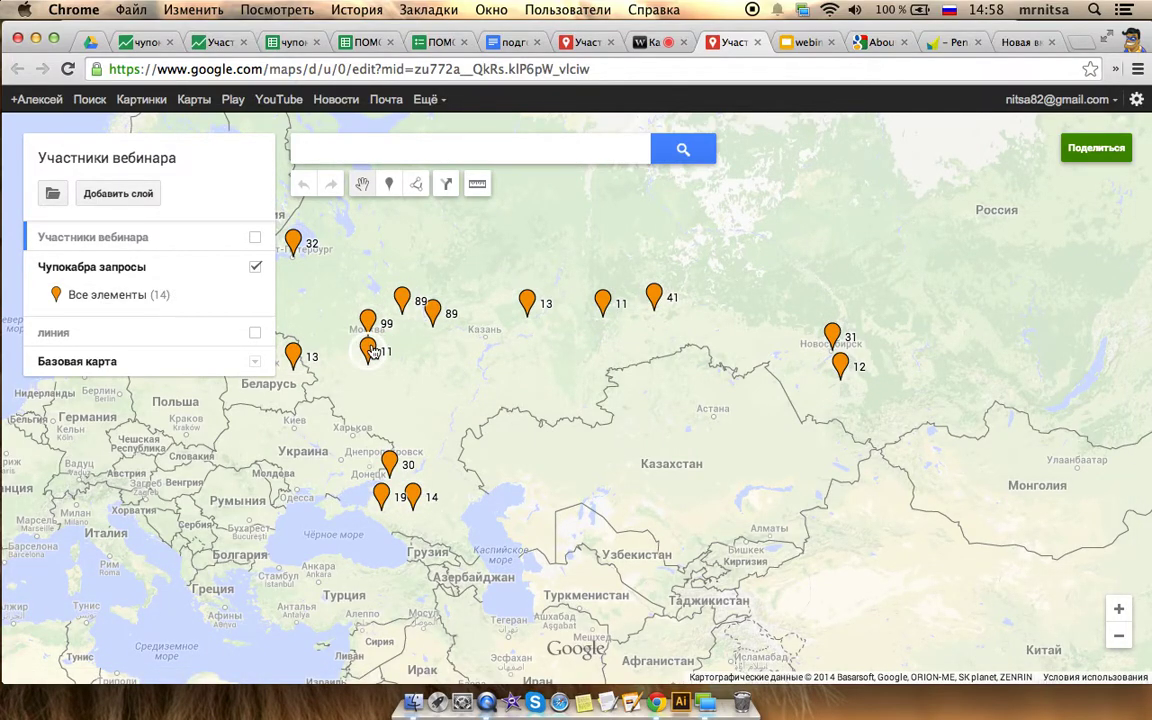
Show the Участники вебинара participant layer, keeping its name, and center the map on Moscow
left_click(250, 240)
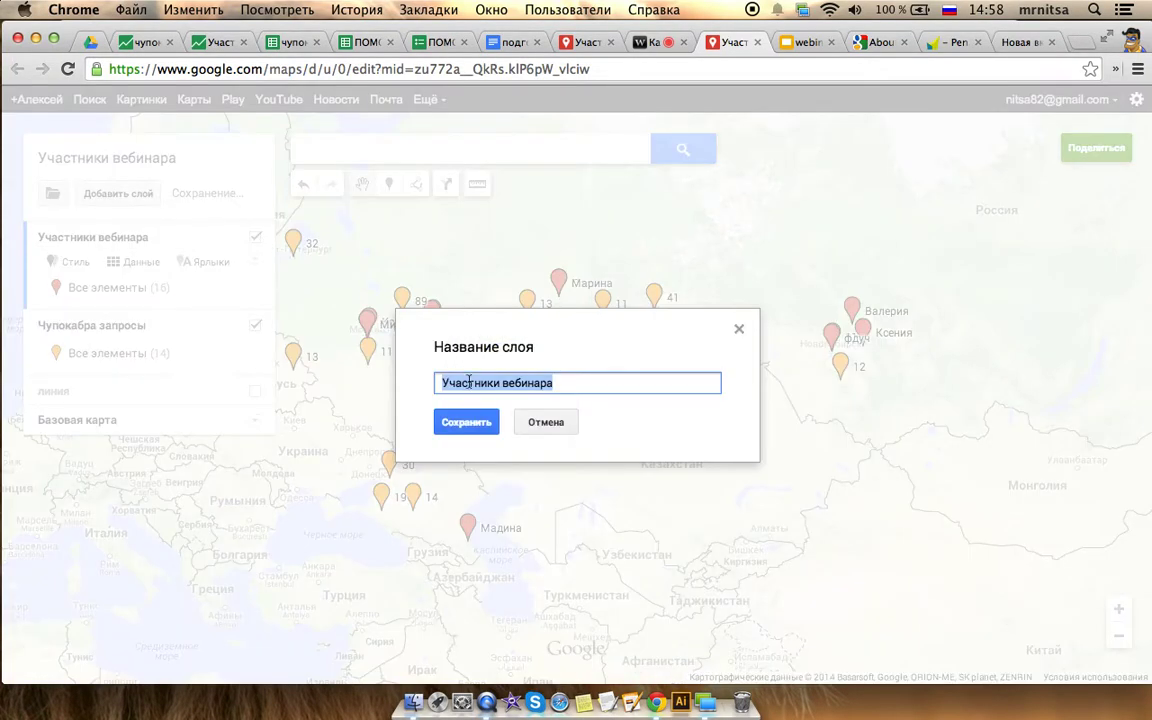
left_click(533, 424)
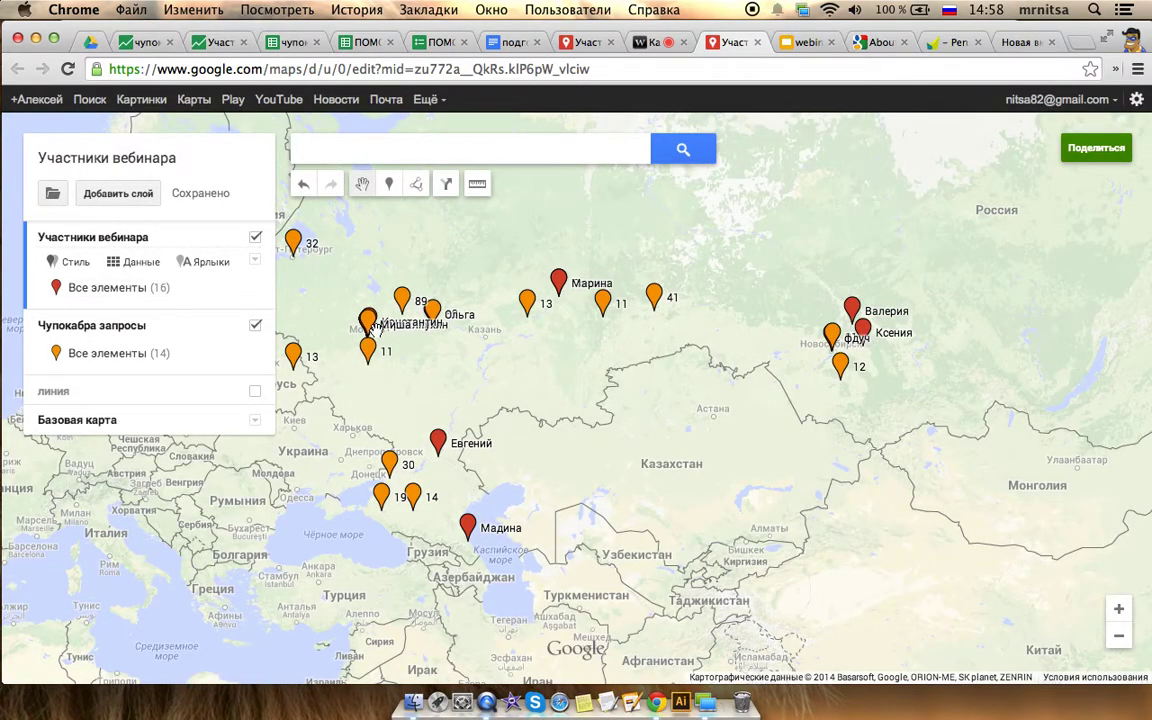
scroll(372, 328, "down", 3)
scroll(391, 330, "up", 3)
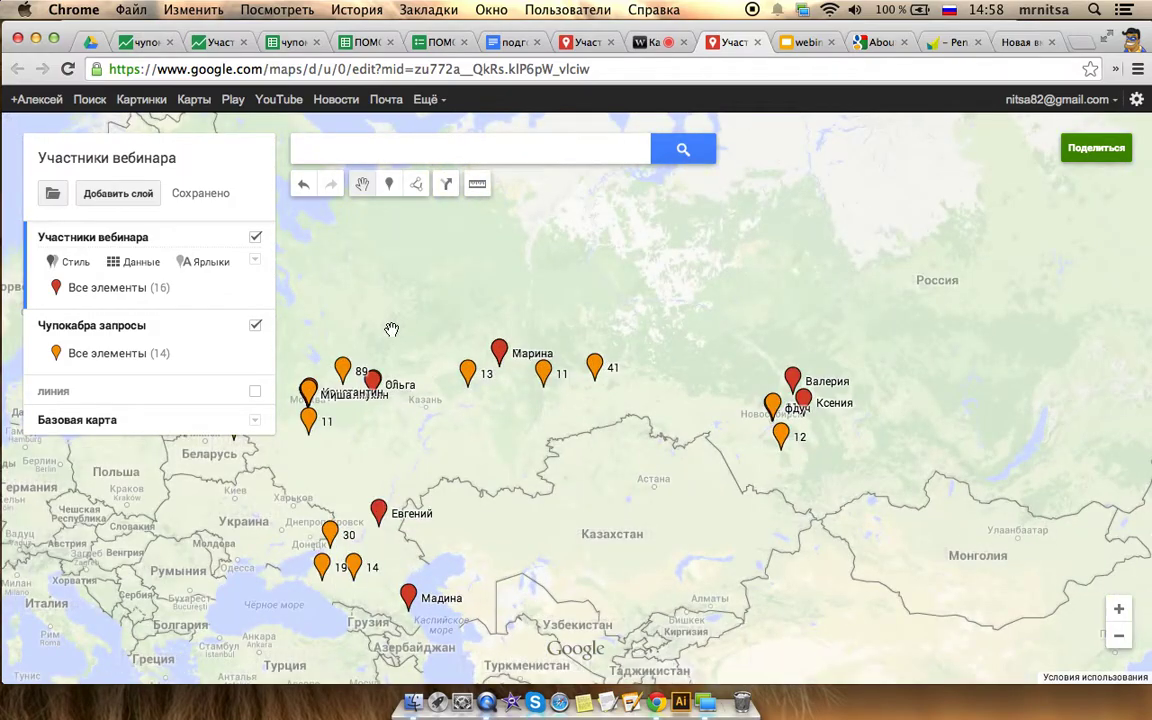
scroll(391, 330, "up", 2)
left_click_drag(391, 468, 684, 345)
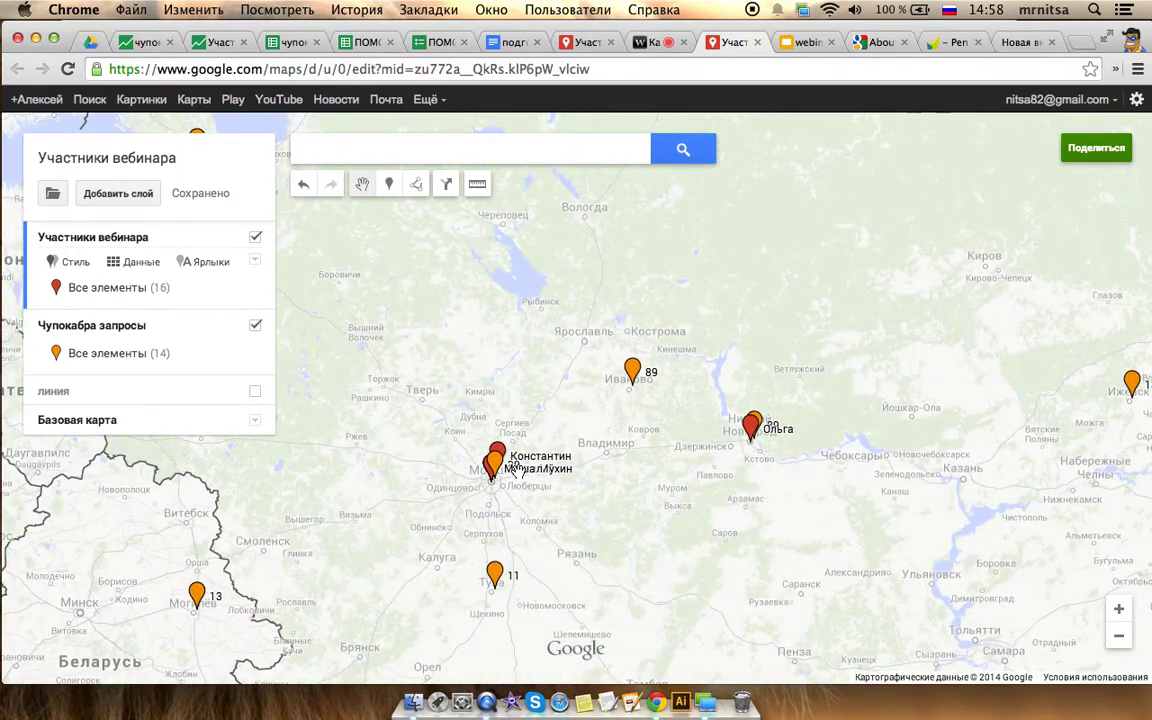
Zoom into Moscow and drag one participant marker off the overlapping one
scroll(515, 470, "up", 5)
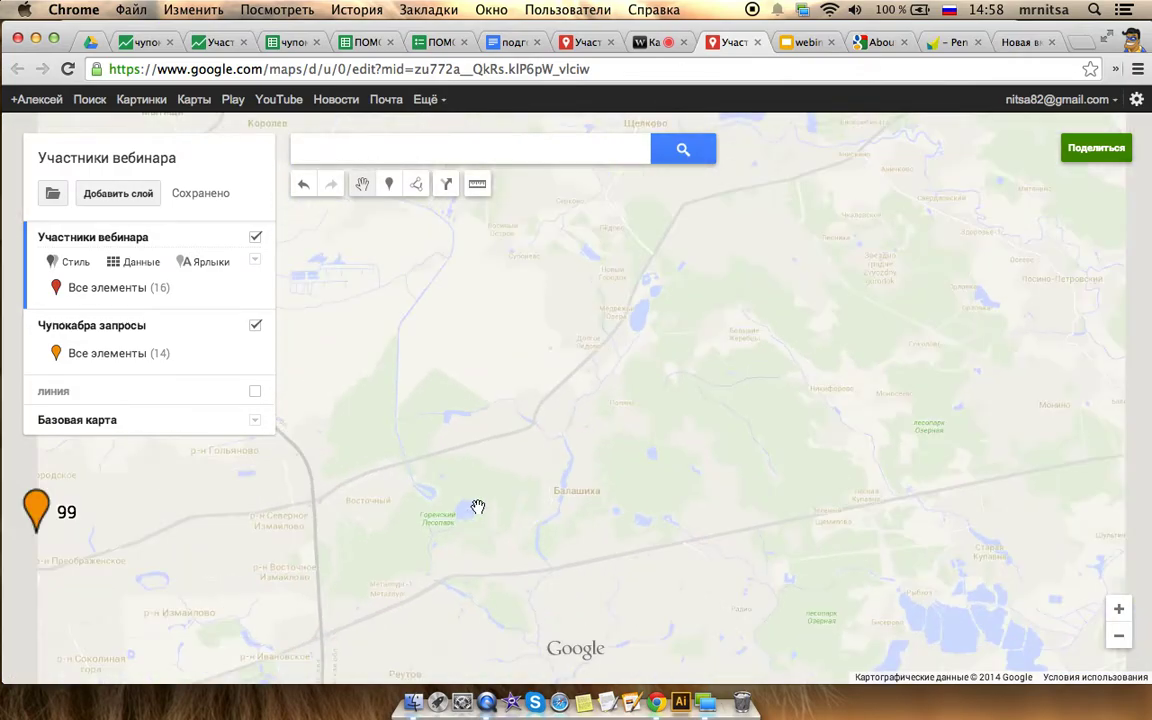
scroll(478, 507, "down", 4)
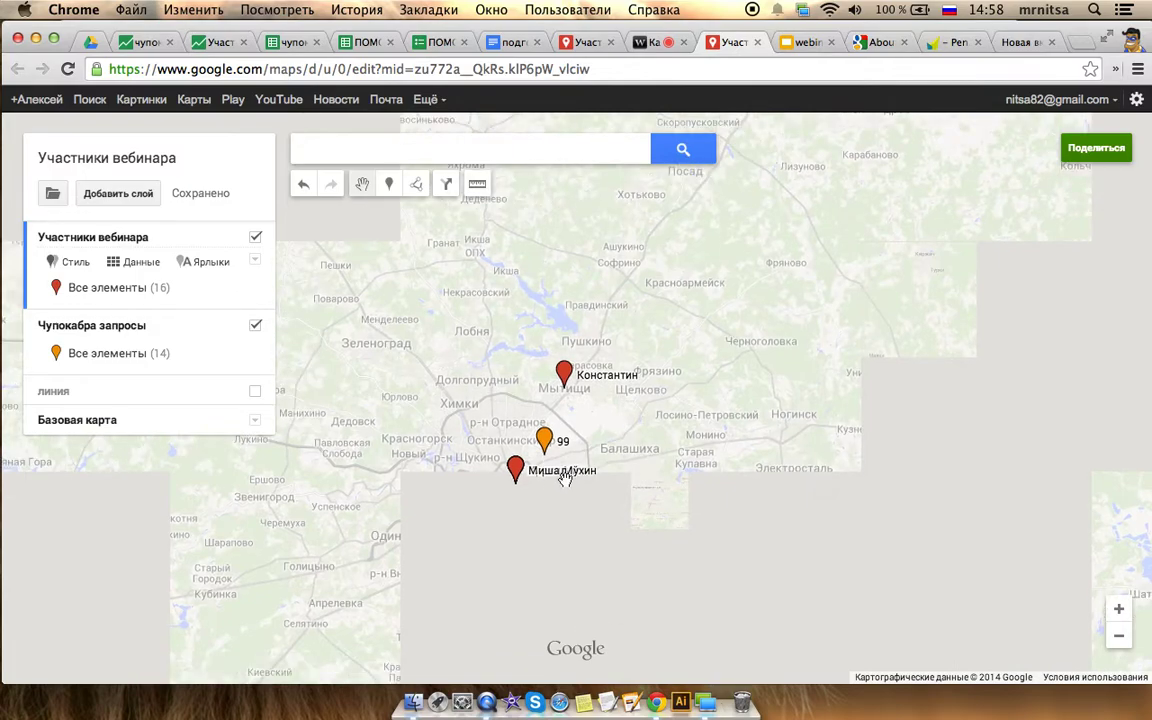
scroll(546, 483, "up", 2)
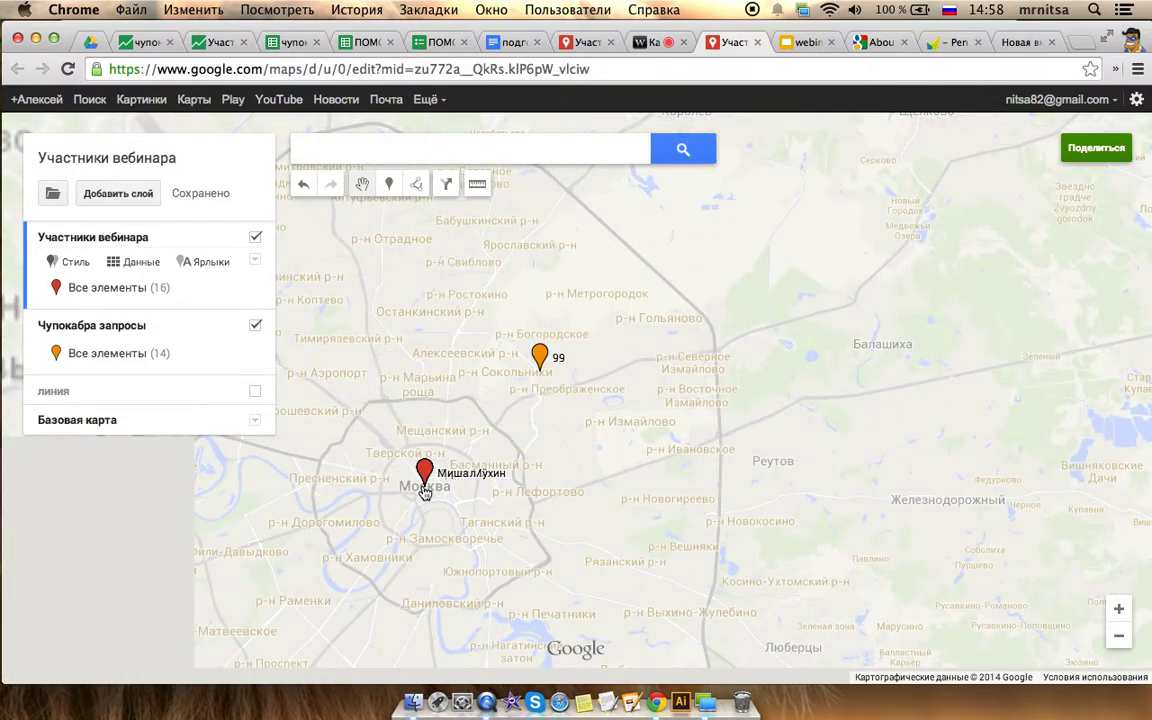
scroll(425, 490, "down", 2)
scroll(425, 489, "up", 2)
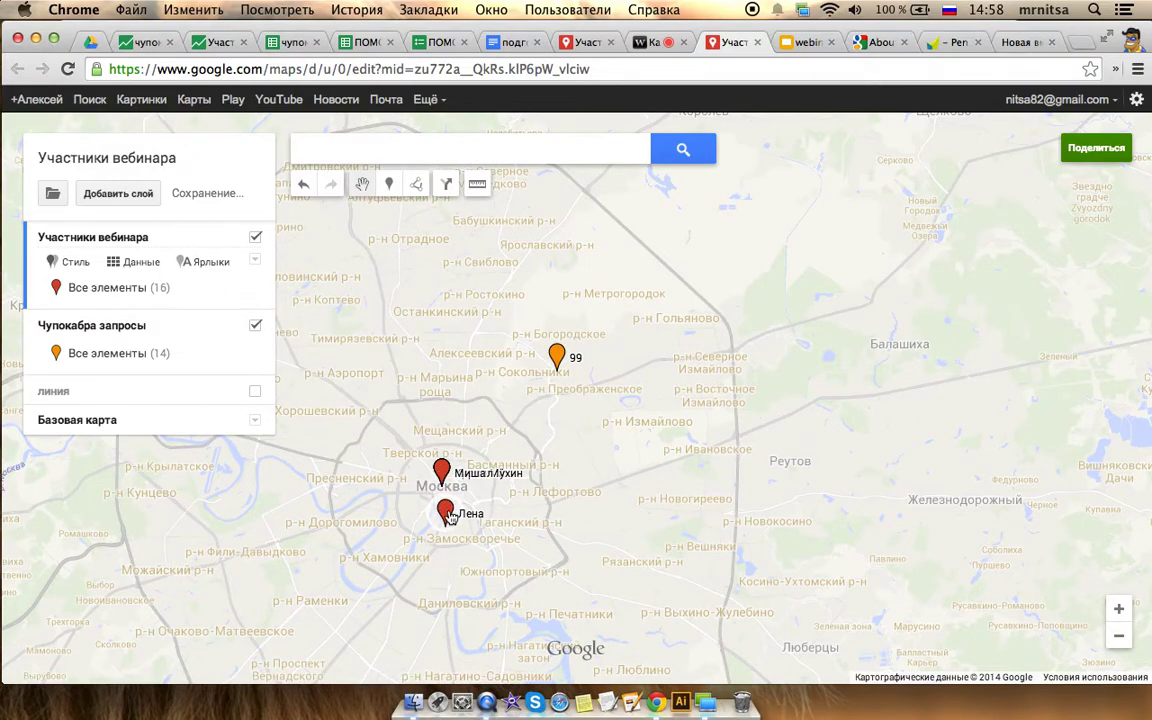
left_click_drag(438, 438, 426, 396)
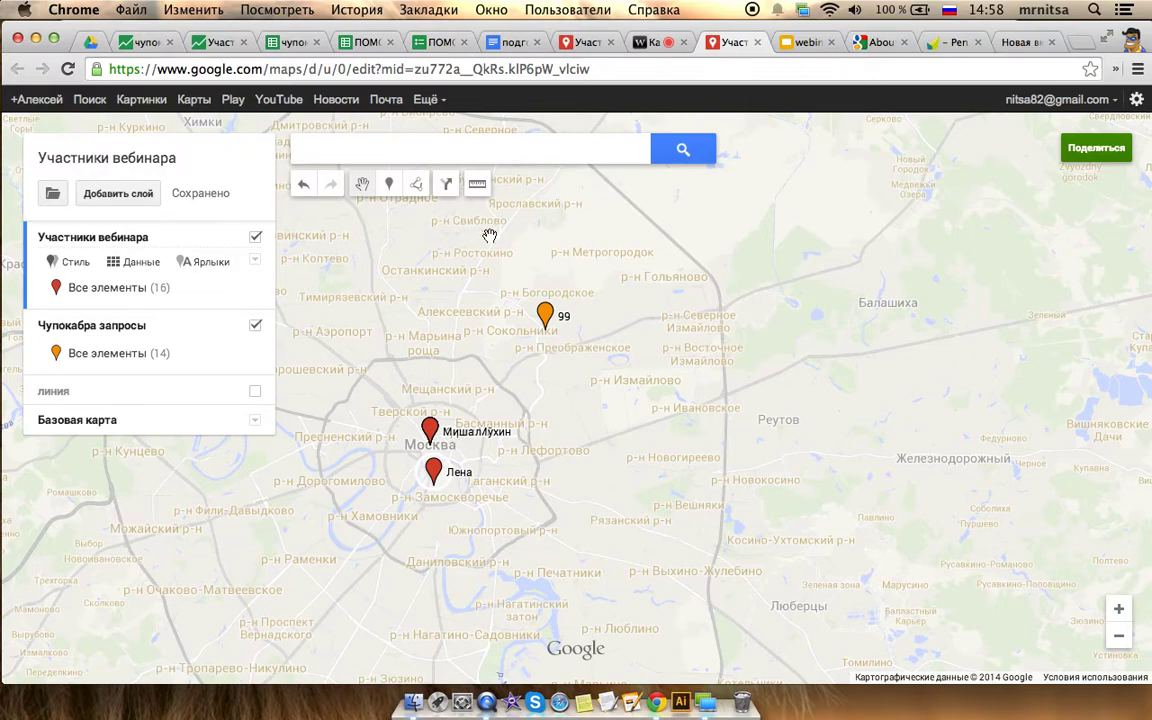
Bring up the presentation in the webinar room at the ВОПРОСЫ И ОТВЕТЫ slide, page 12 of 14
left_click(652, 42)
left_click(362, 147)
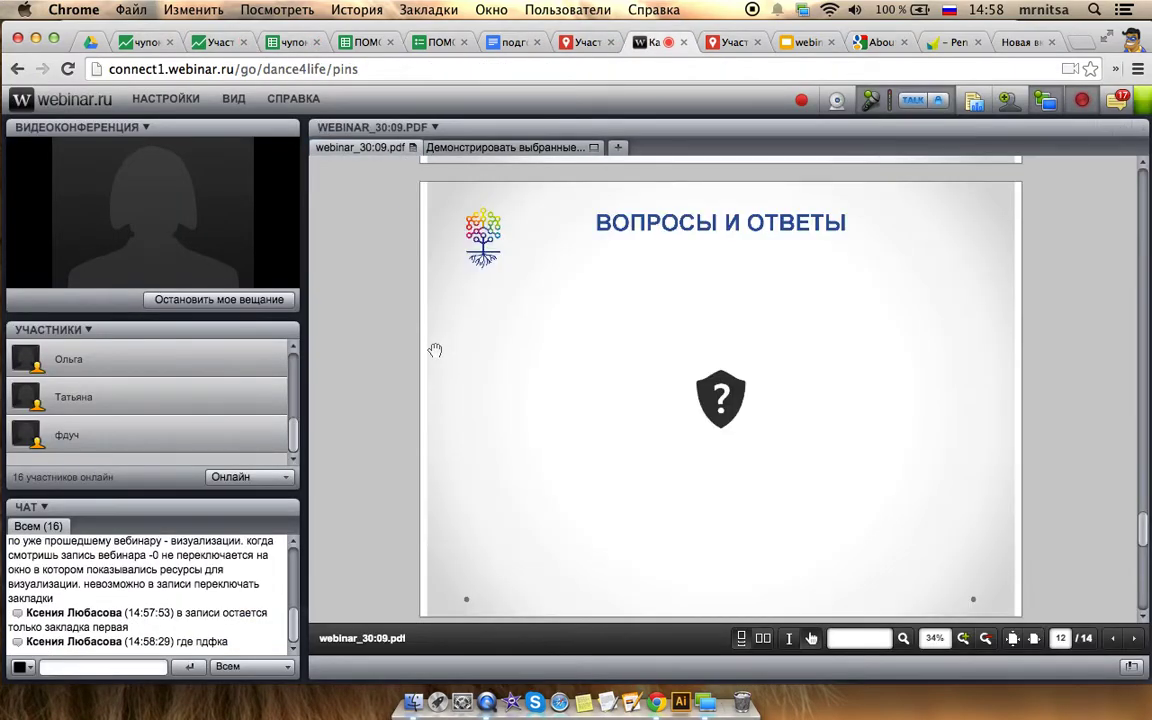
scroll(222, 570, "up", 3)
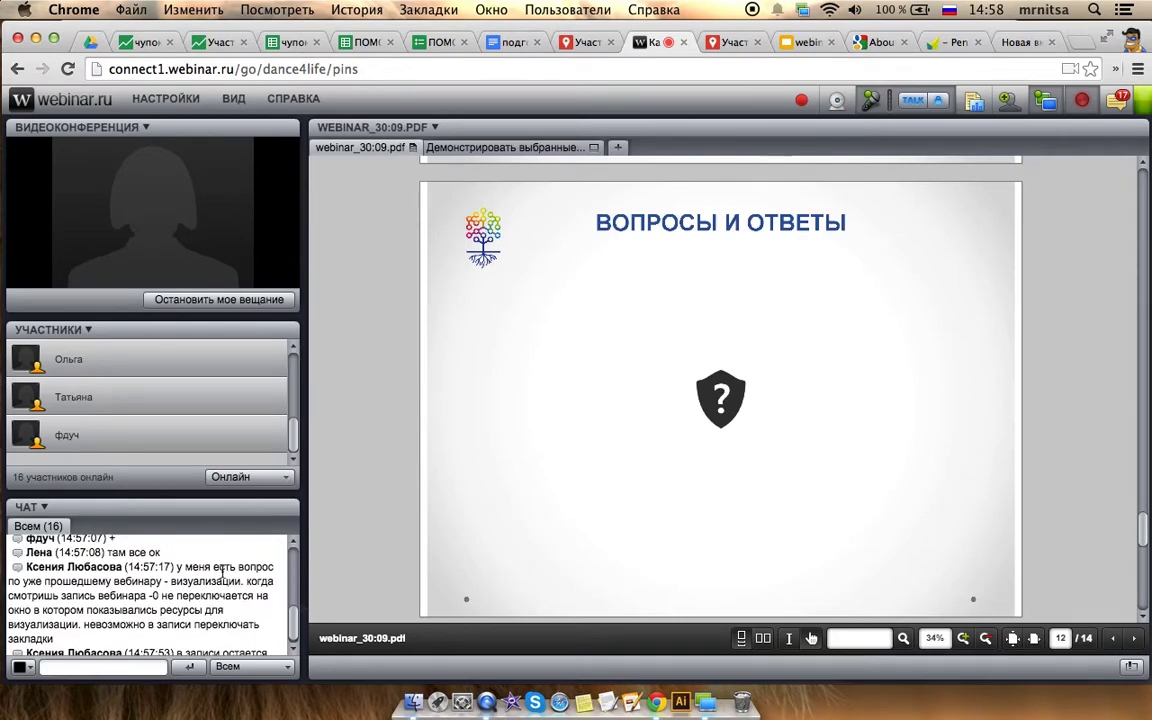